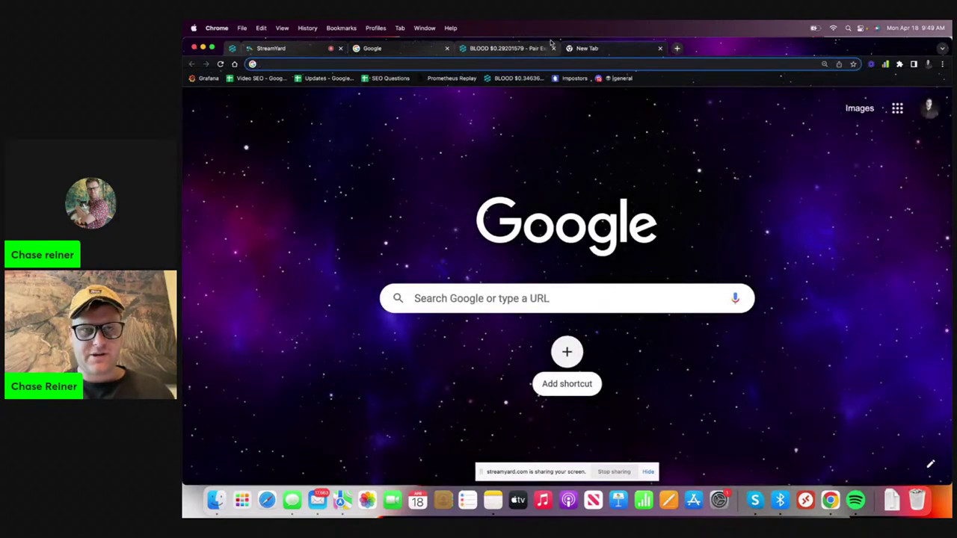
- Open Google Drive, then load Google Analytics in a new tab
{"action": "type", "text": "dr"}
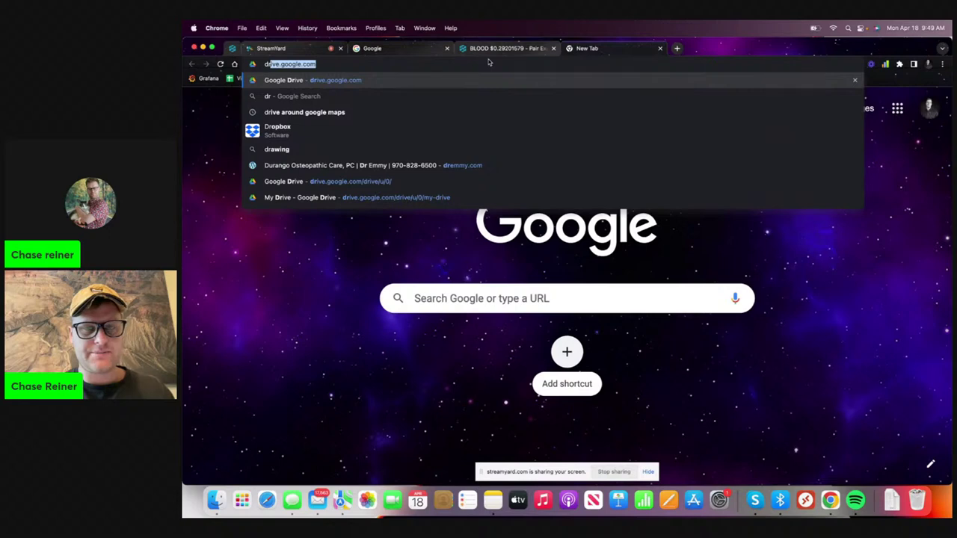
{"action": "key", "text": "Return"}
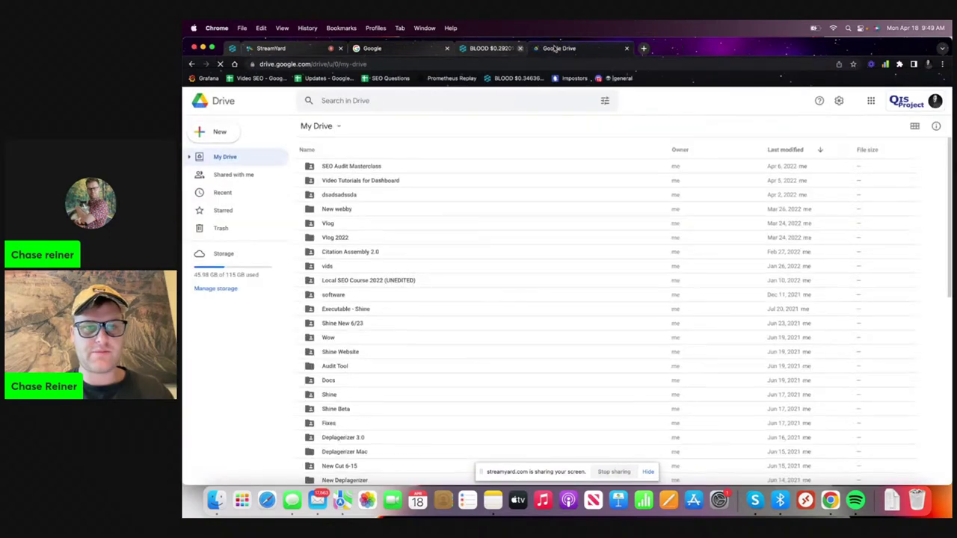
{"action": "left_click", "coordinate": [571, 48]}
{"action": "type", "text": "an"}
{"action": "key", "text": "Return"}
- Open the PGS spreadsheet from Drive's Recent files, then close its tab
{"action": "left_click", "coordinate": [499, 48]}
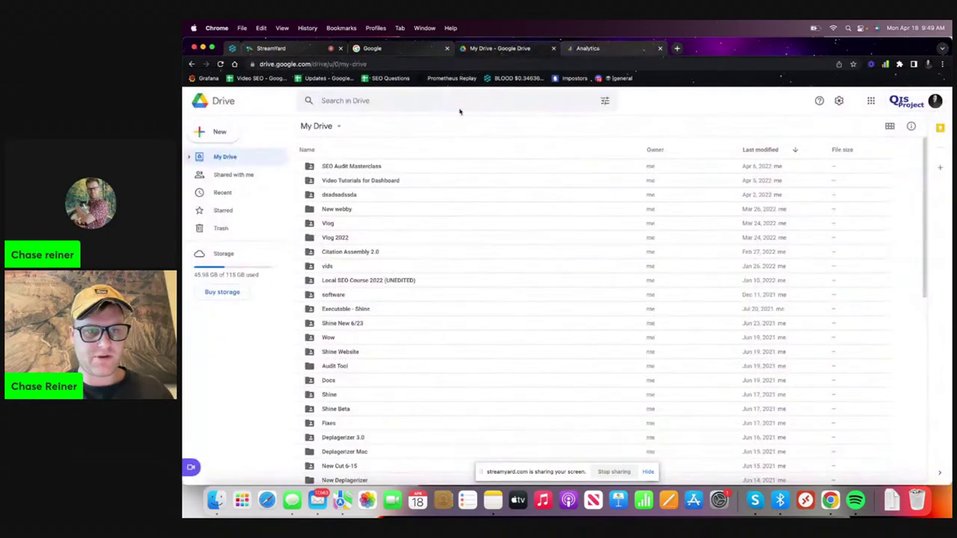
{"action": "left_click", "coordinate": [222, 192]}
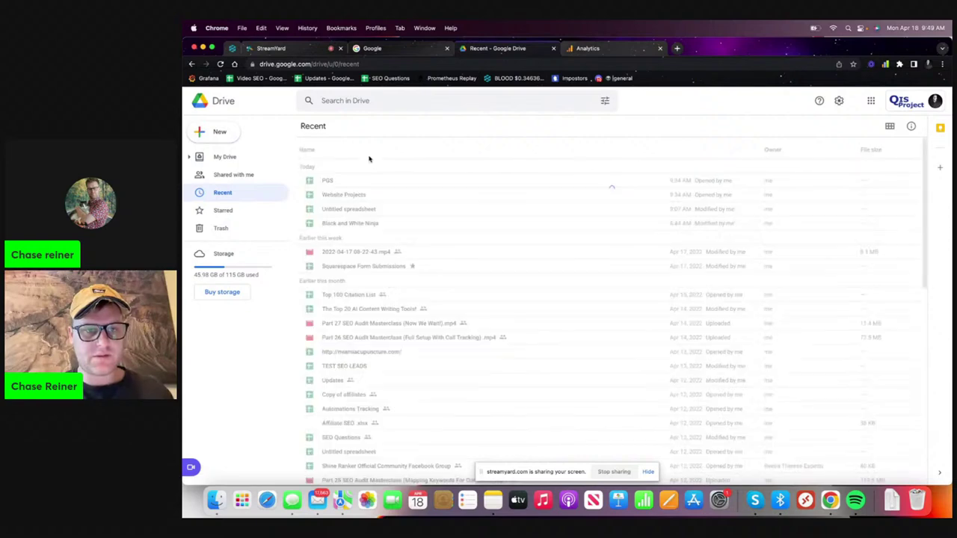
{"action": "double_click", "coordinate": [359, 180]}
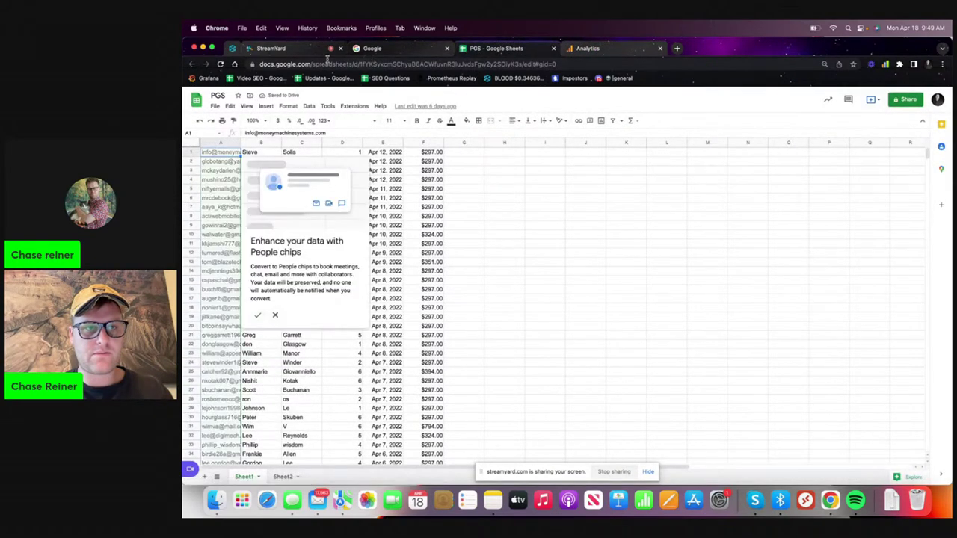
{"action": "left_click", "coordinate": [409, 54]}
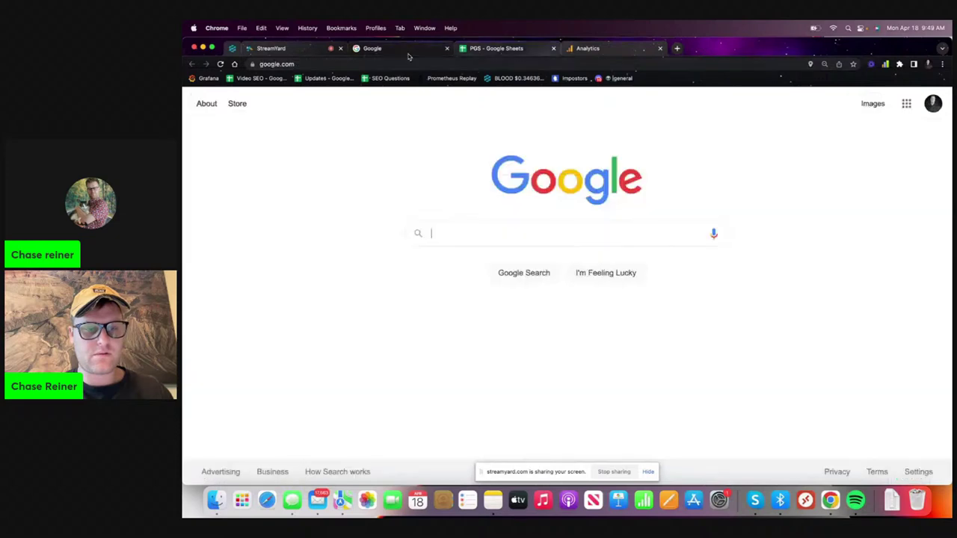
{"action": "left_click", "coordinate": [535, 50]}
{"action": "left_click", "coordinate": [553, 48]}
{"action": "left_click", "coordinate": [407, 49]}
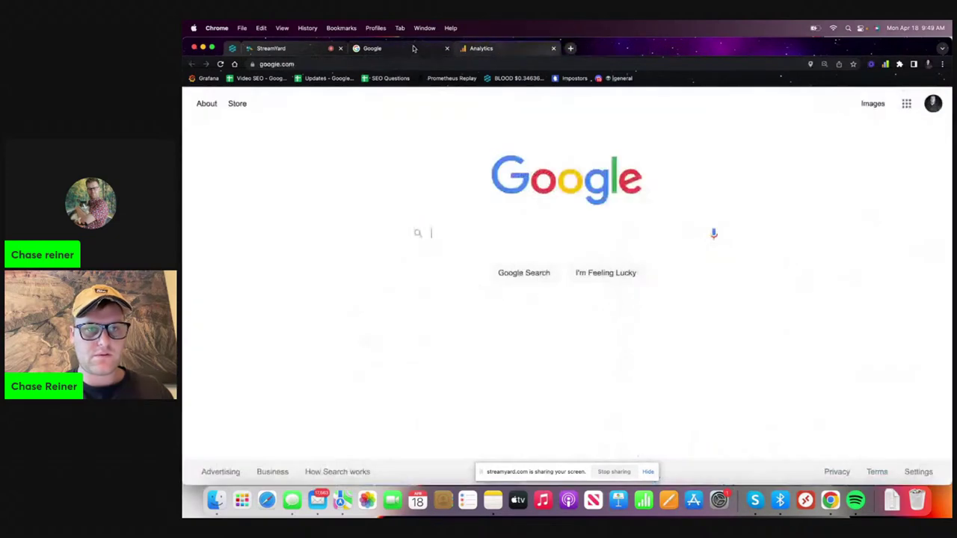
- Reload Google Drive and show its Recent files
{"action": "left_click", "coordinate": [370, 64]}
{"action": "type", "text": "drive"}
{"action": "key", "text": "Return"}
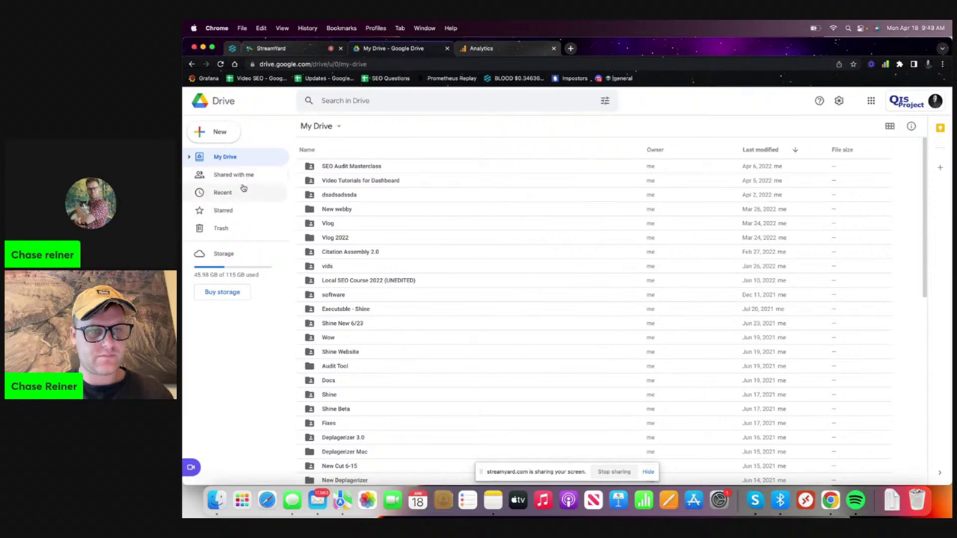
{"action": "left_click", "coordinate": [245, 192]}
- Bring the StreamYard live-stream studio tab to the front
{"action": "left_click", "coordinate": [324, 49]}
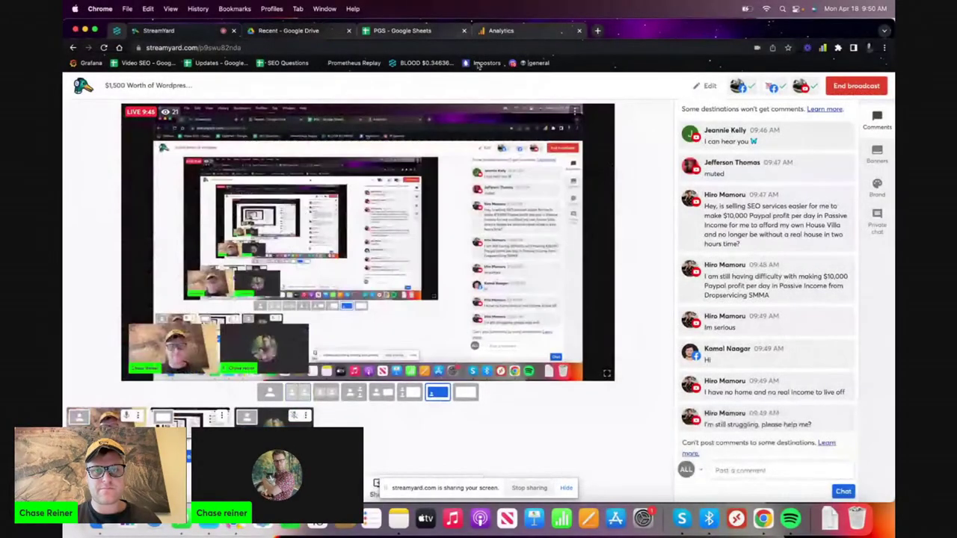
- Select the Irrigation Supplies Santa Barbara keyword cell in the PGS spreadsheet
{"action": "left_click", "coordinate": [432, 32]}
{"action": "left_click", "coordinate": [400, 229]}
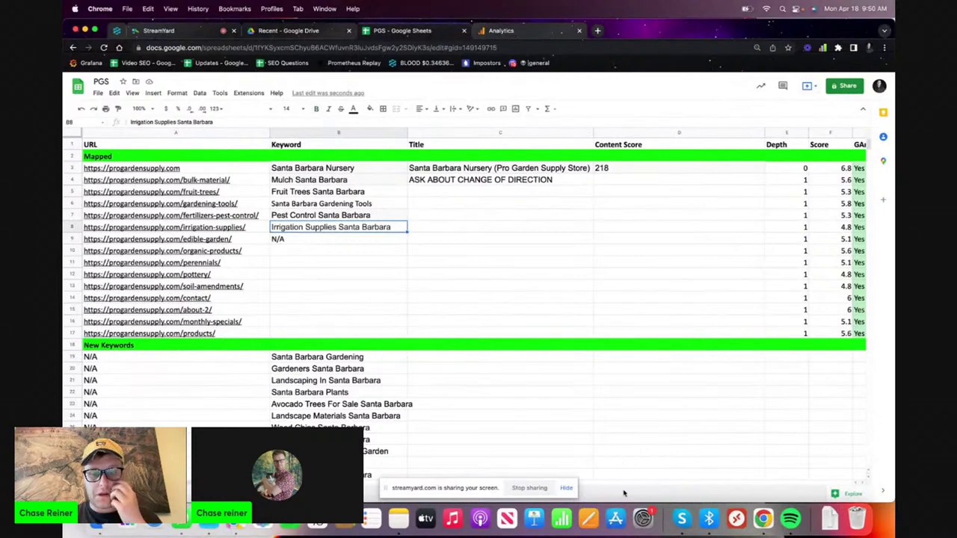
{"action": "left_click", "coordinate": [567, 487]}
- In Google Analytics, switch to another Google account and choose the Pro Garden Supply view
{"action": "left_click", "coordinate": [516, 30]}
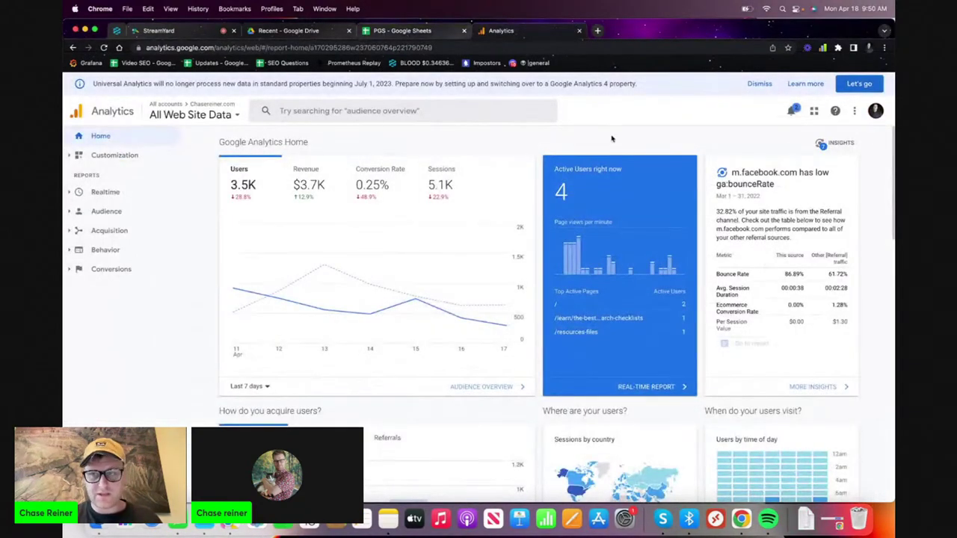
{"action": "left_click", "coordinate": [875, 111]}
{"action": "left_click", "coordinate": [787, 184]}
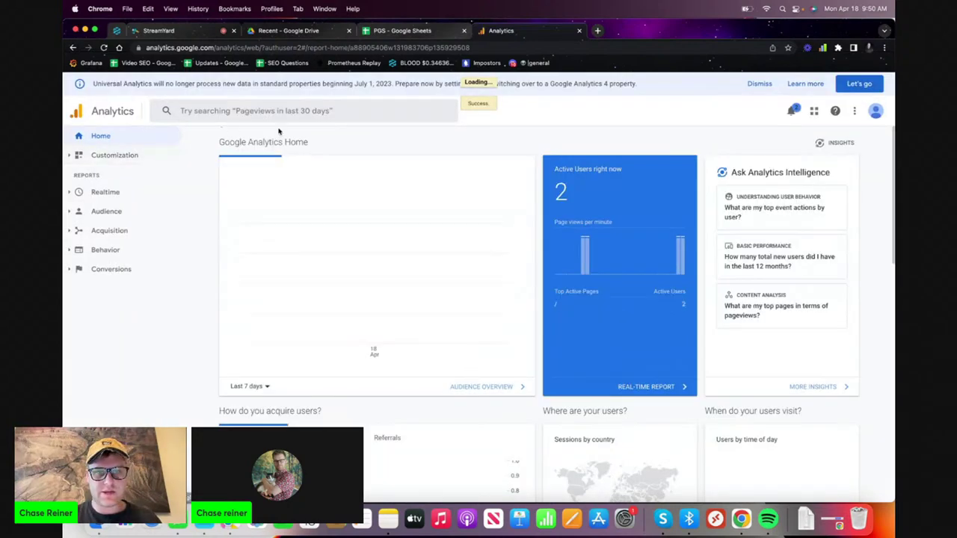
{"action": "left_click", "coordinate": [202, 114]}
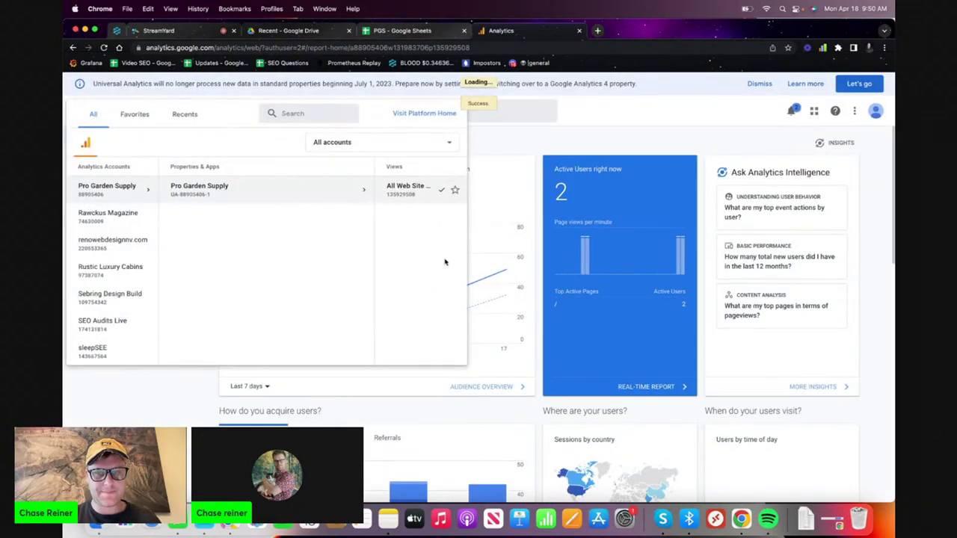
{"action": "left_click", "coordinate": [617, 133]}
- Open Conversions > Goals > Overview, showing 50 goal completions for Apr 11–17, 2022
{"action": "left_click", "coordinate": [148, 252]}
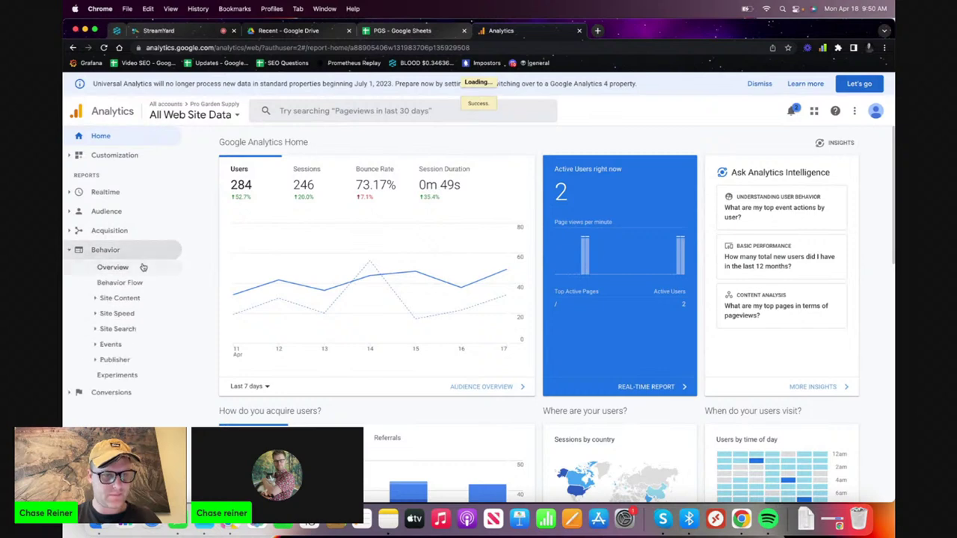
{"action": "left_click", "coordinate": [118, 392]}
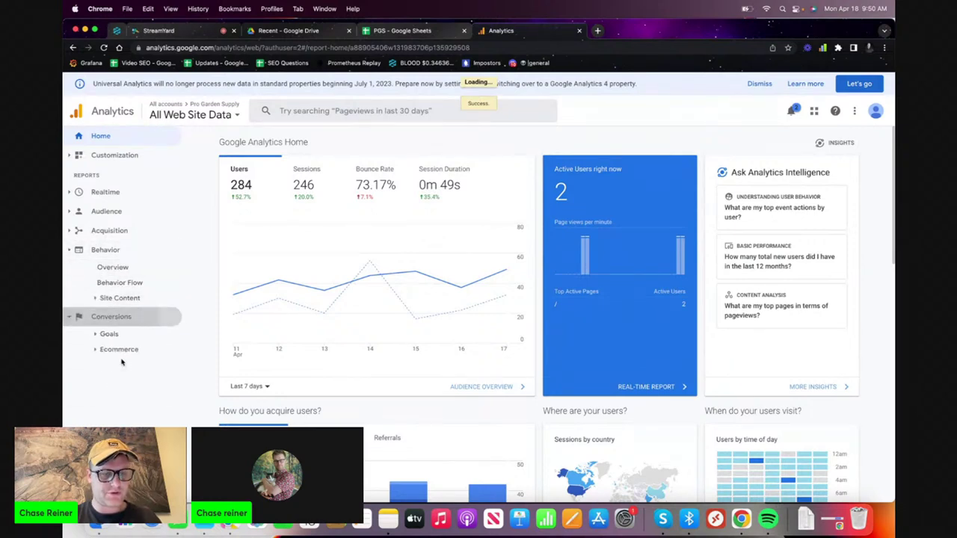
{"action": "left_click", "coordinate": [125, 289]}
{"action": "left_click", "coordinate": [130, 303]}
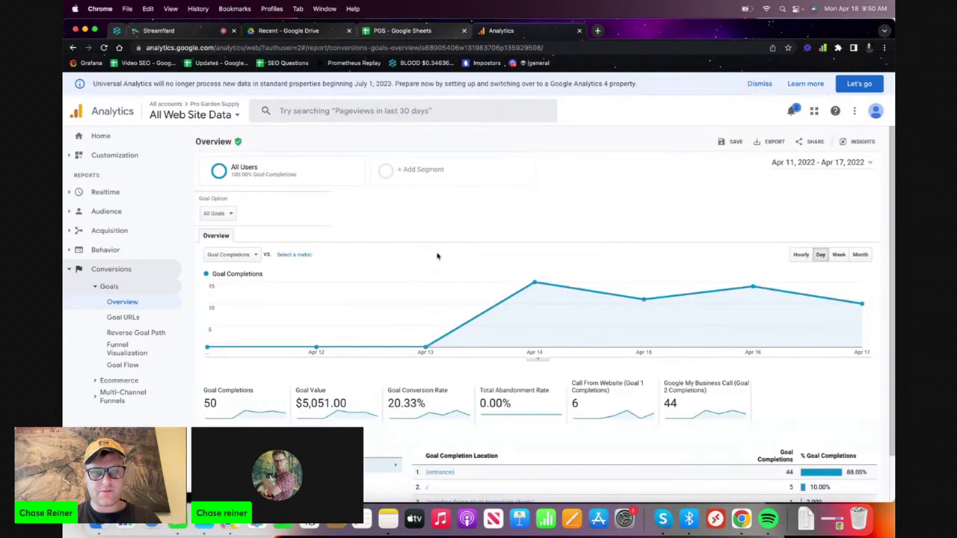
- Keep the All Users segment and set Goal Option to Goal 1: Call From Website
{"action": "left_click", "coordinate": [296, 188]}
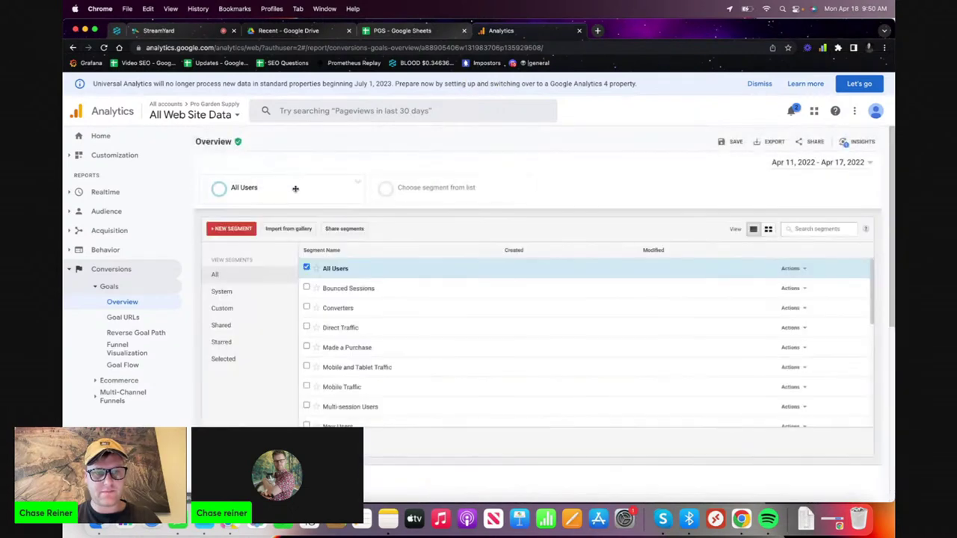
{"action": "left_click", "coordinate": [307, 268]}
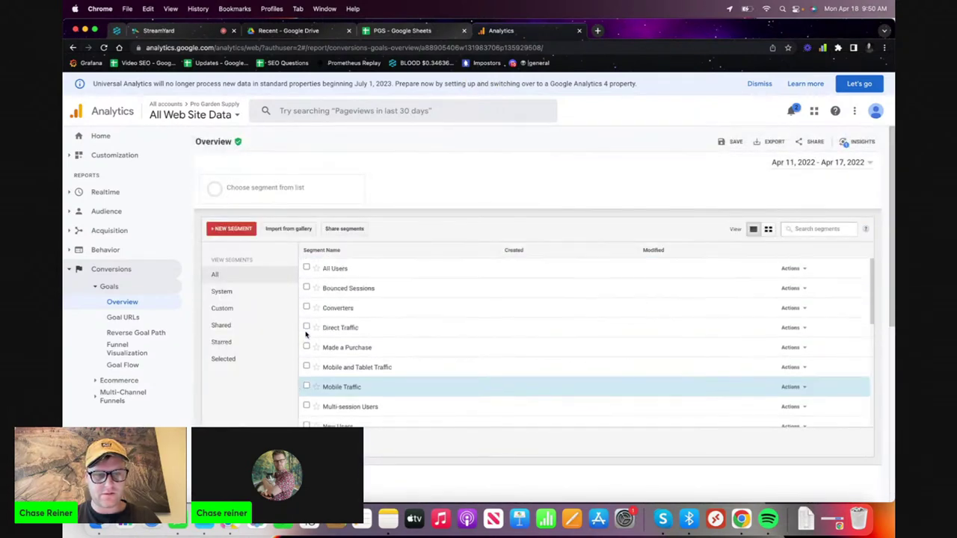
{"action": "left_click", "coordinate": [344, 160]}
{"action": "left_click", "coordinate": [224, 214]}
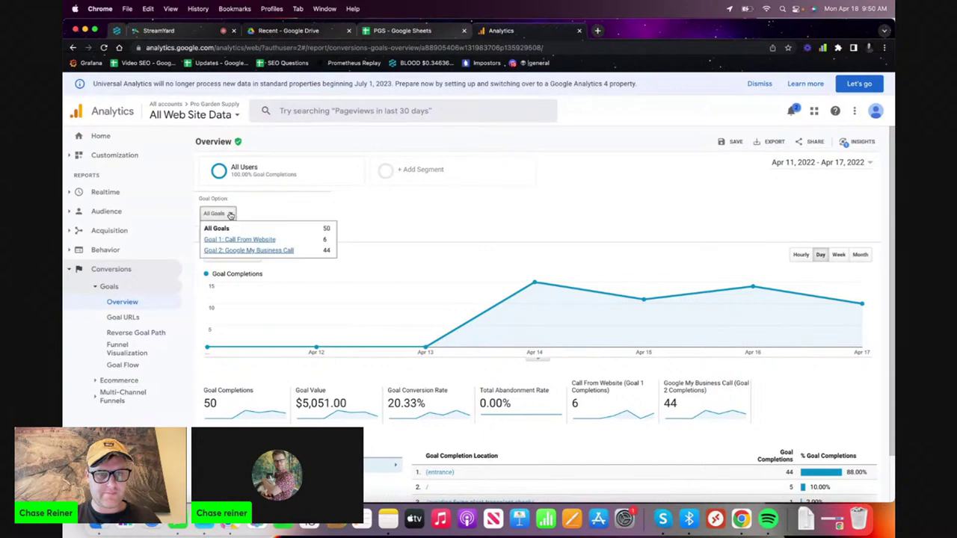
{"action": "left_click", "coordinate": [246, 250]}
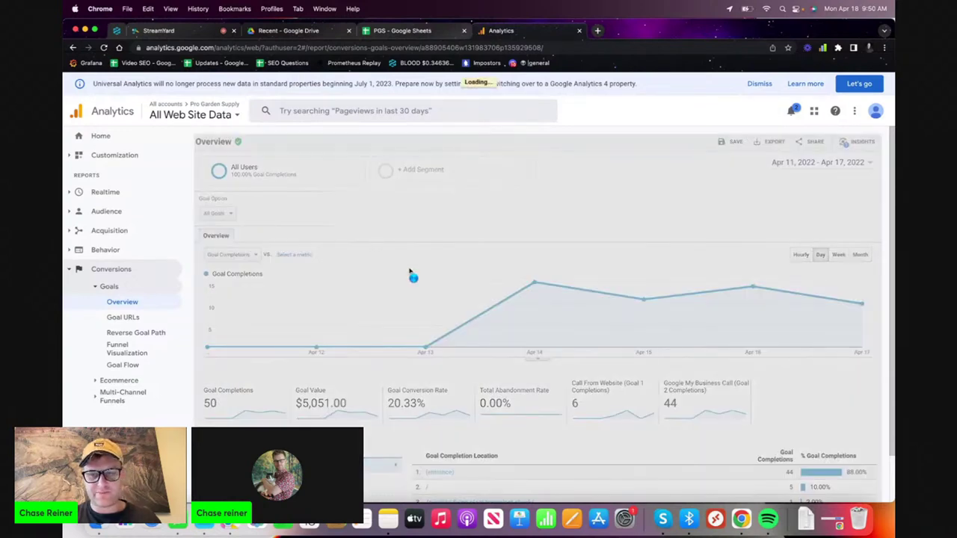
{"action": "scroll", "coordinate": [410, 272], "scroll_direction": "down", "scroll_amount": 1}
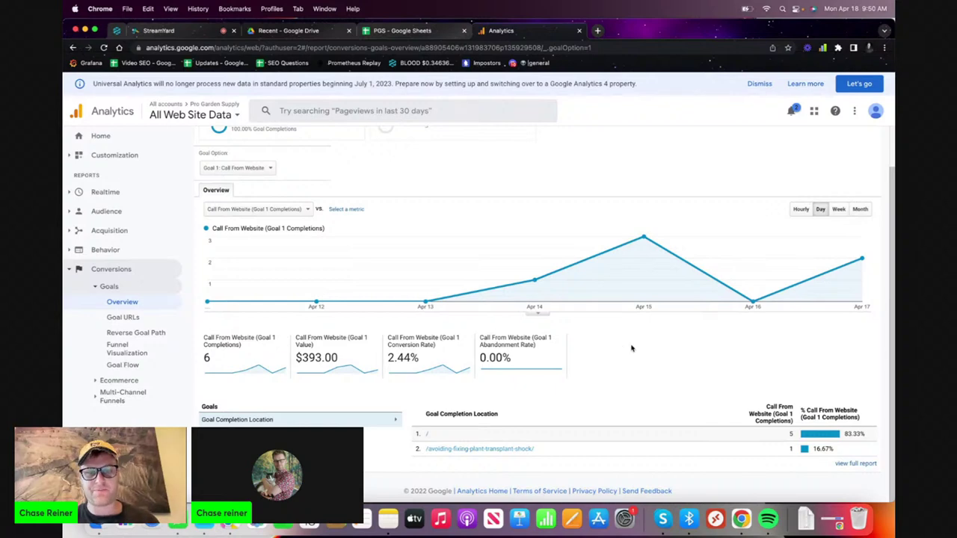
{"action": "scroll", "coordinate": [631, 349], "scroll_direction": "up", "scroll_amount": 1}
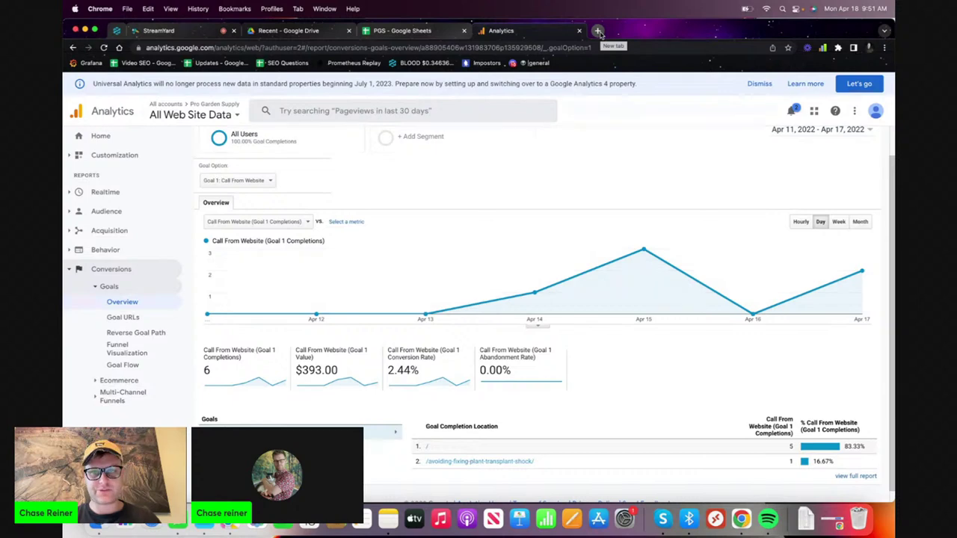
- Load the Pro Garden Supply website in a new tab
{"action": "left_click", "coordinate": [598, 32]}
{"action": "type", "text": "pro"}
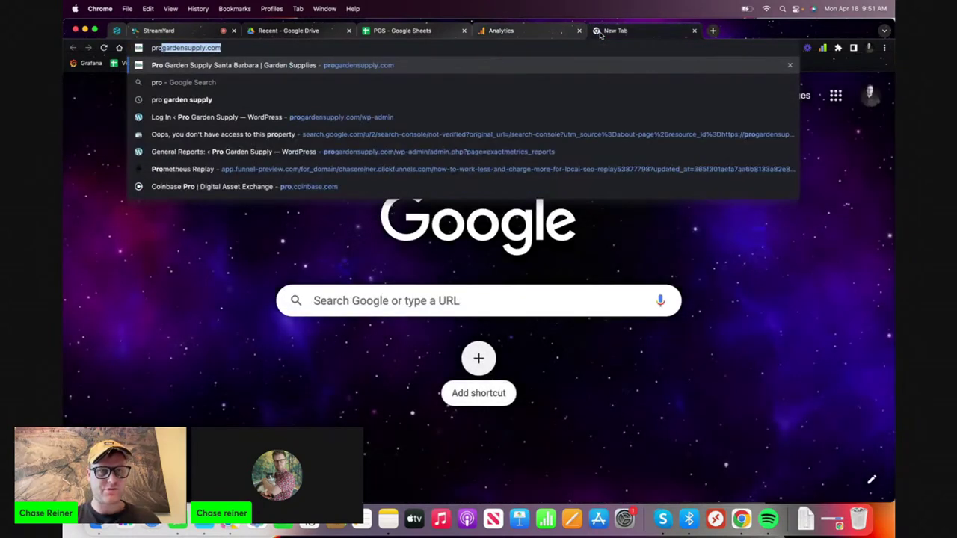
{"action": "key", "text": "Return"}
- Move the PGS sheet tab after Analytics and review the mapped keywords B3 to B10
{"action": "left_click_drag", "start_coordinate": [393, 31], "coordinate": [517, 32]}
{"action": "left_click", "coordinate": [354, 255]}
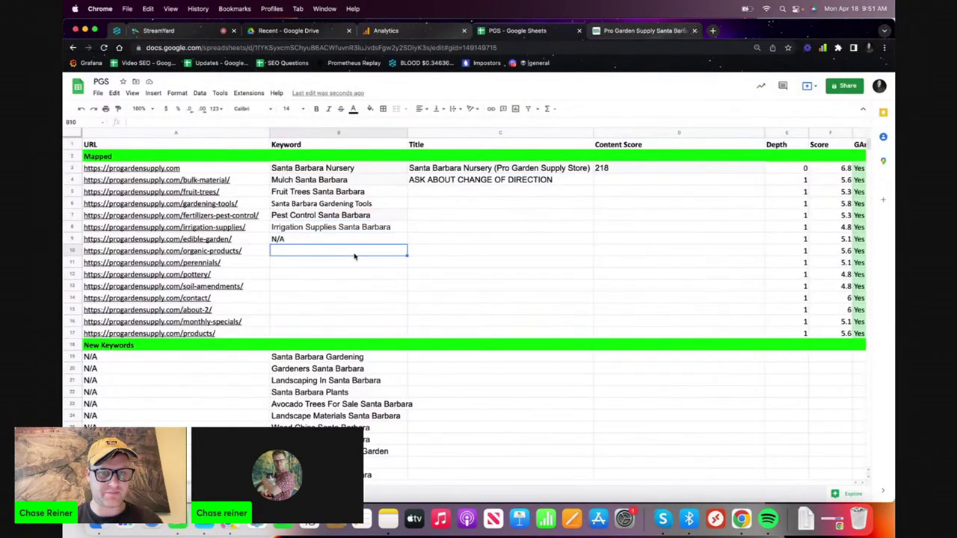
{"action": "left_click_drag", "start_coordinate": [379, 173], "coordinate": [376, 247]}
{"action": "left_click", "coordinate": [352, 250]}
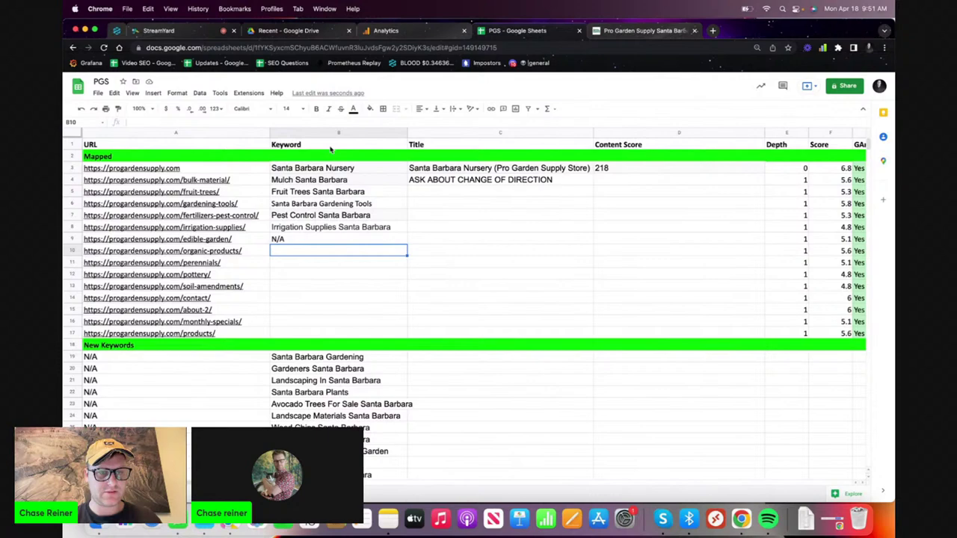
{"action": "left_click", "coordinate": [329, 217]}
- Open the site's /wp-admin login page
{"action": "left_click", "coordinate": [623, 30]}
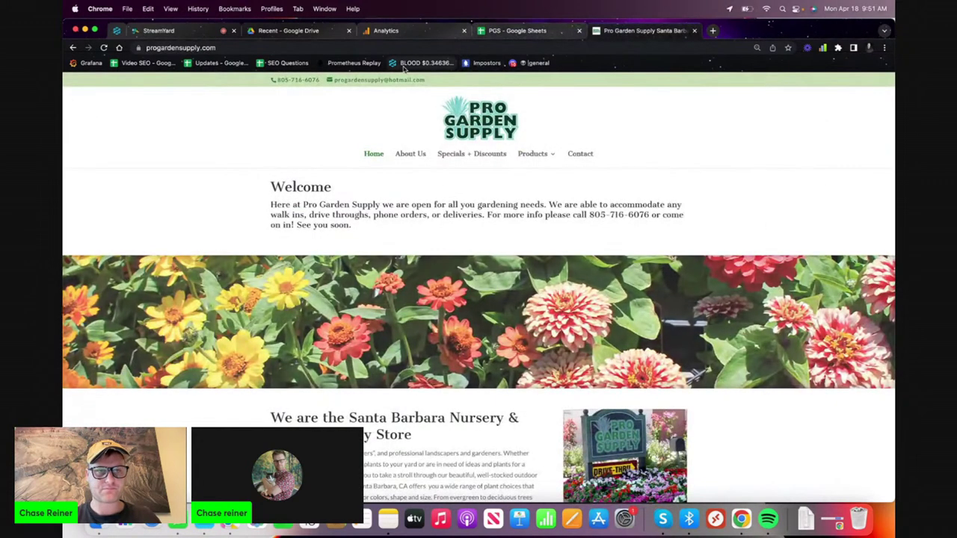
{"action": "left_click", "coordinate": [366, 48]}
{"action": "key", "text": "Right"}
{"action": "type", "text": "wp-admin"}
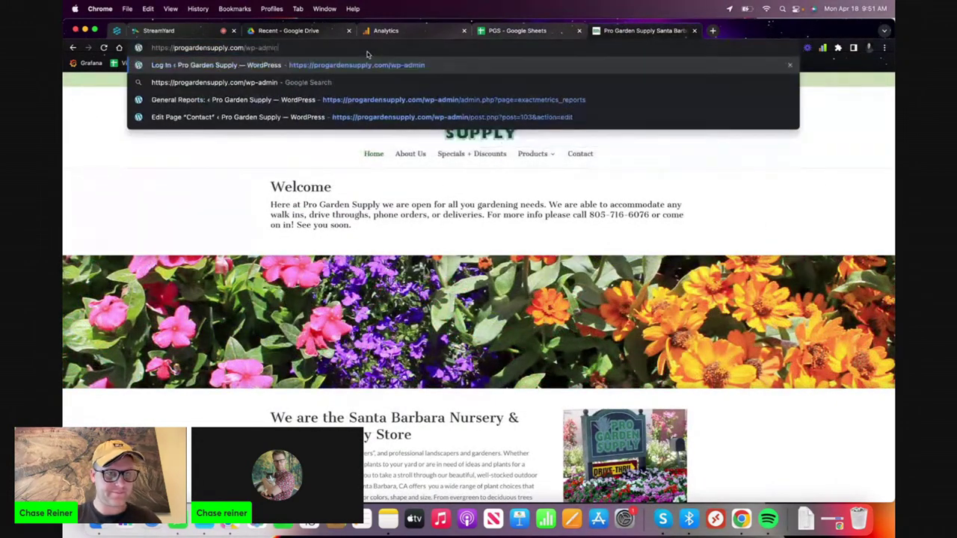
{"action": "key", "text": "Return"}
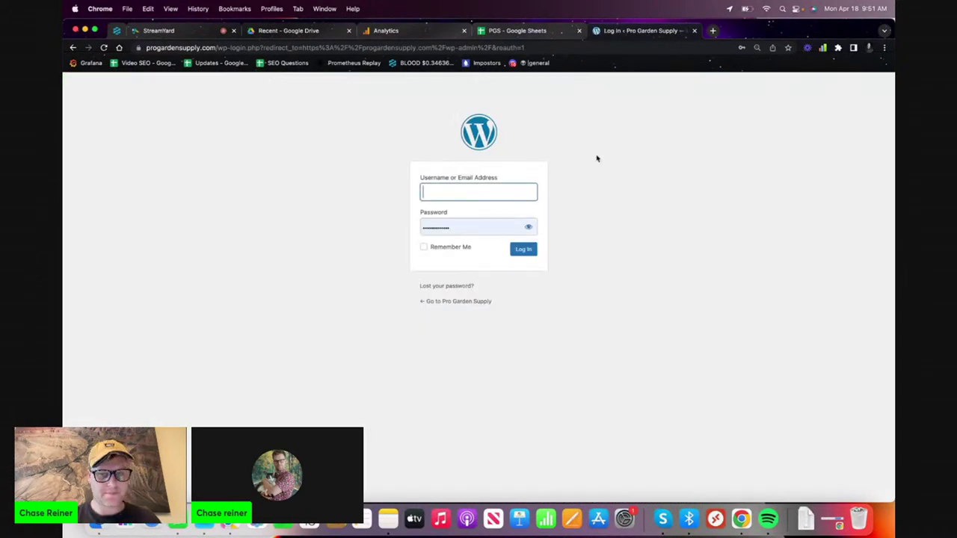
- Log in to WordPress admin using the saved login e-mail and password
{"action": "left_click", "coordinate": [496, 187]}
{"action": "left_click", "coordinate": [483, 216]}
{"action": "left_click", "coordinate": [501, 188]}
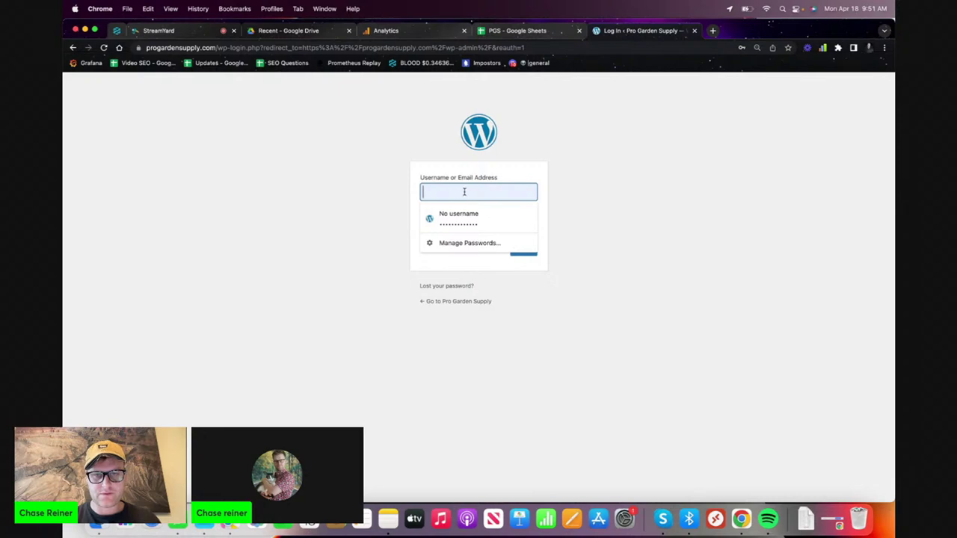
{"action": "left_click", "coordinate": [473, 215]}
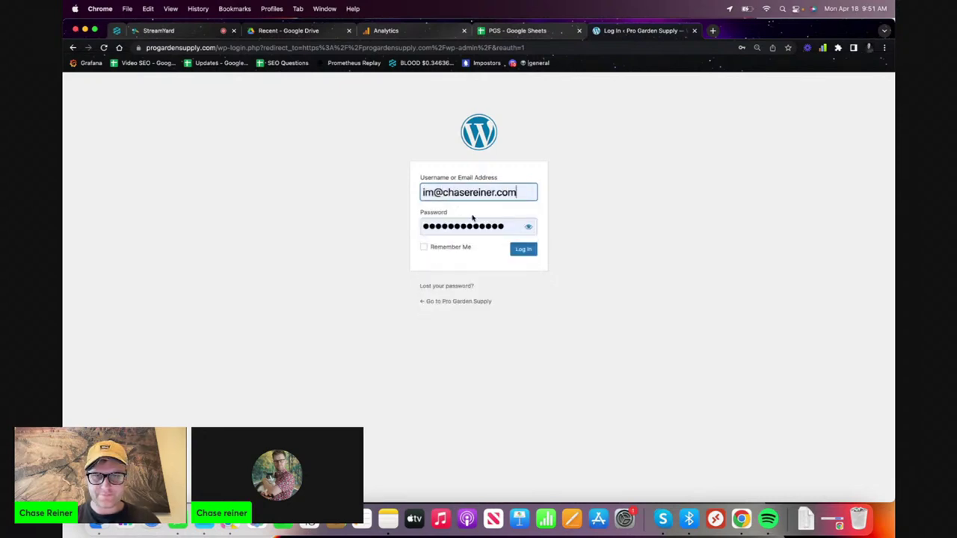
{"action": "left_click", "coordinate": [525, 251]}
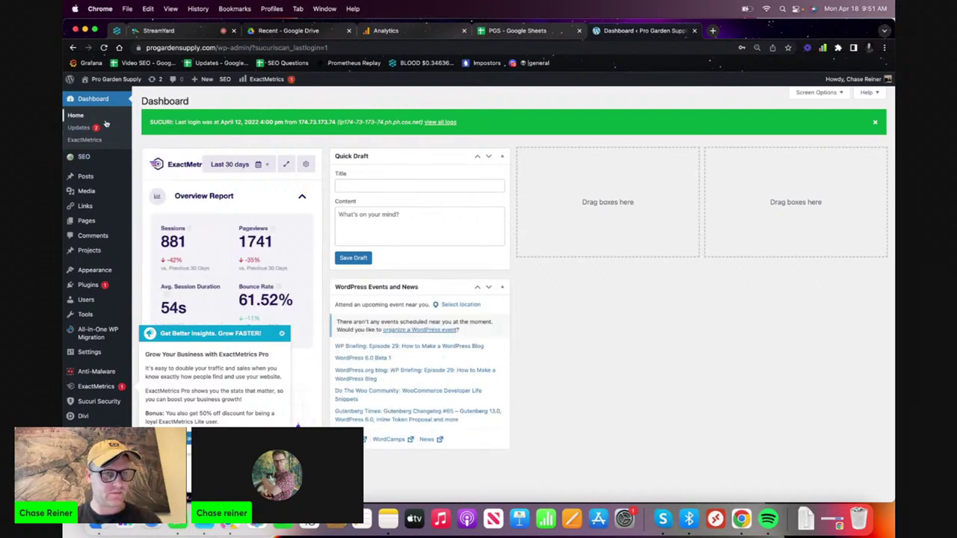
- Load the Pro Garden Supply homepage in place of the dashboard
{"action": "mouse_move", "coordinate": [99, 180]}
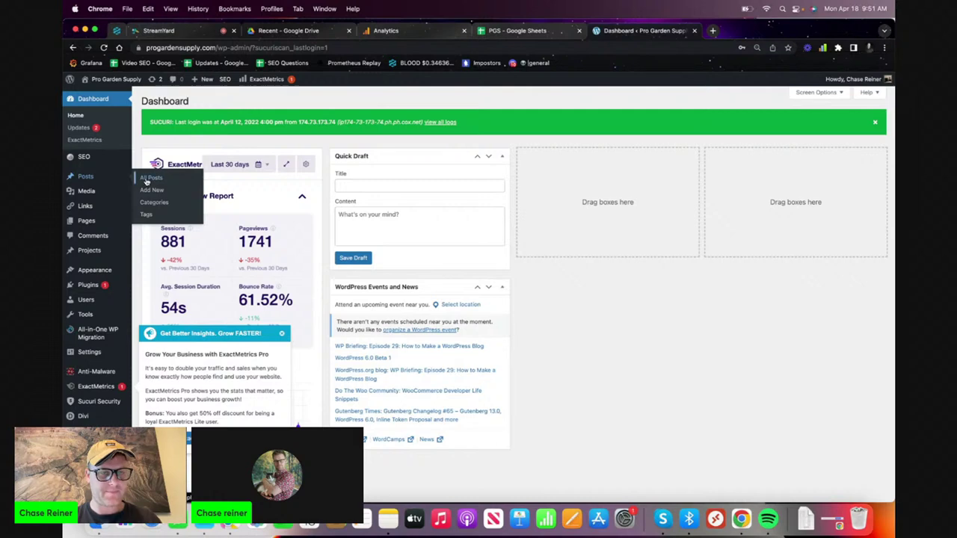
{"action": "mouse_move", "coordinate": [88, 224]}
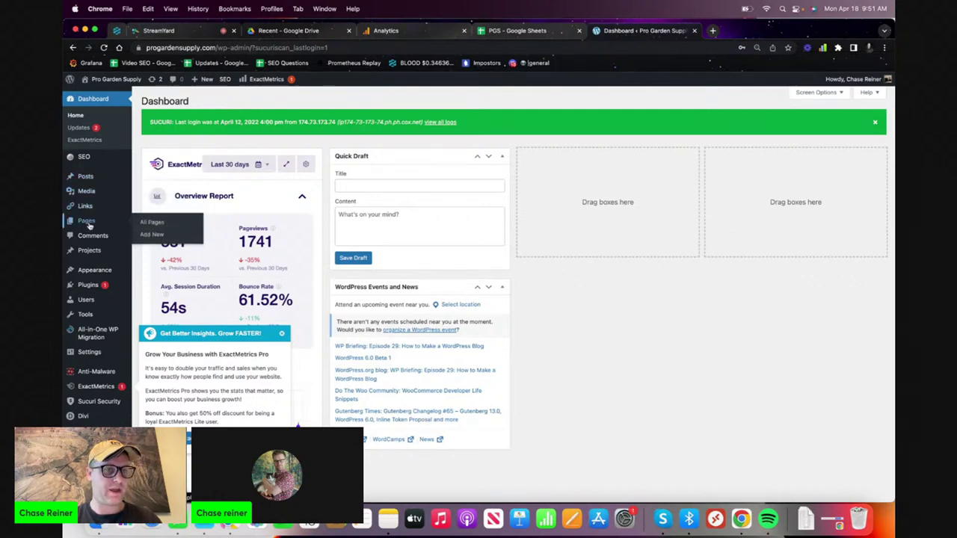
{"action": "left_click", "coordinate": [539, 47]}
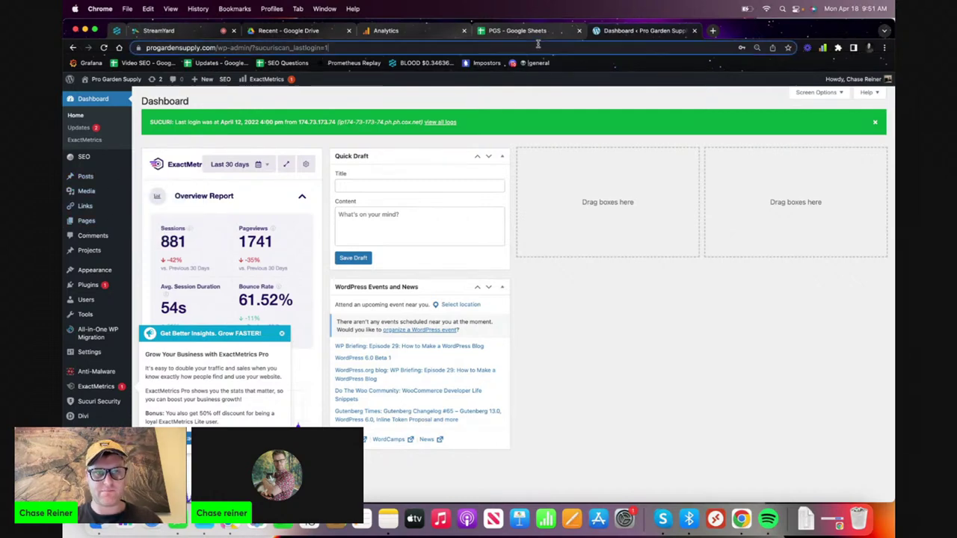
{"action": "type", "text": "pro"}
{"action": "key", "text": "Return"}
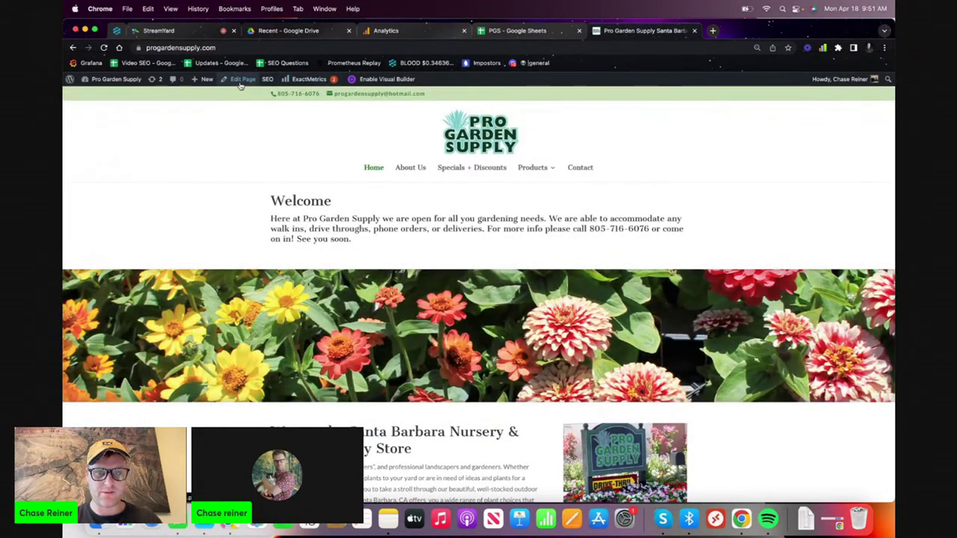
- Enable the Divi Visual Builder on the homepage
{"action": "left_click", "coordinate": [378, 78]}
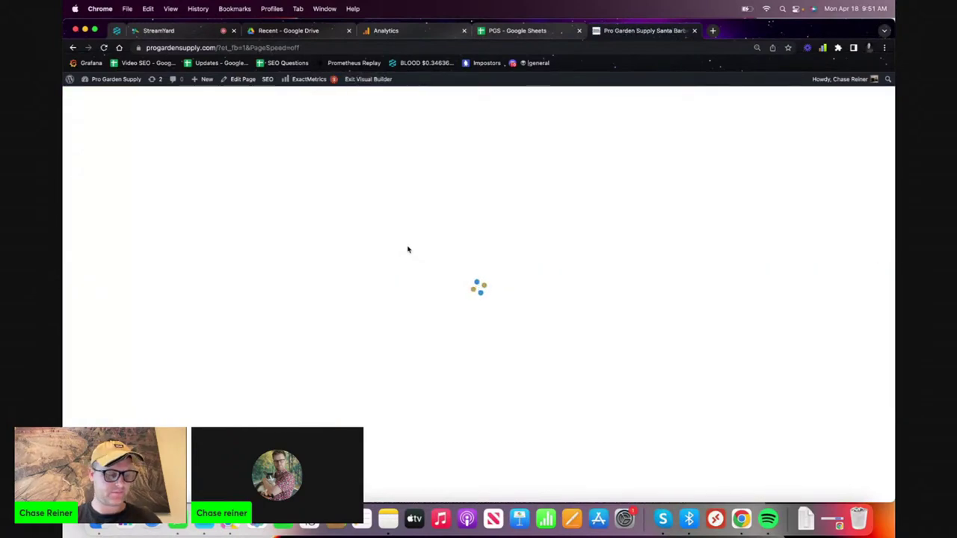
{"action": "scroll", "coordinate": [463, 246], "scroll_direction": "down", "scroll_amount": 3}
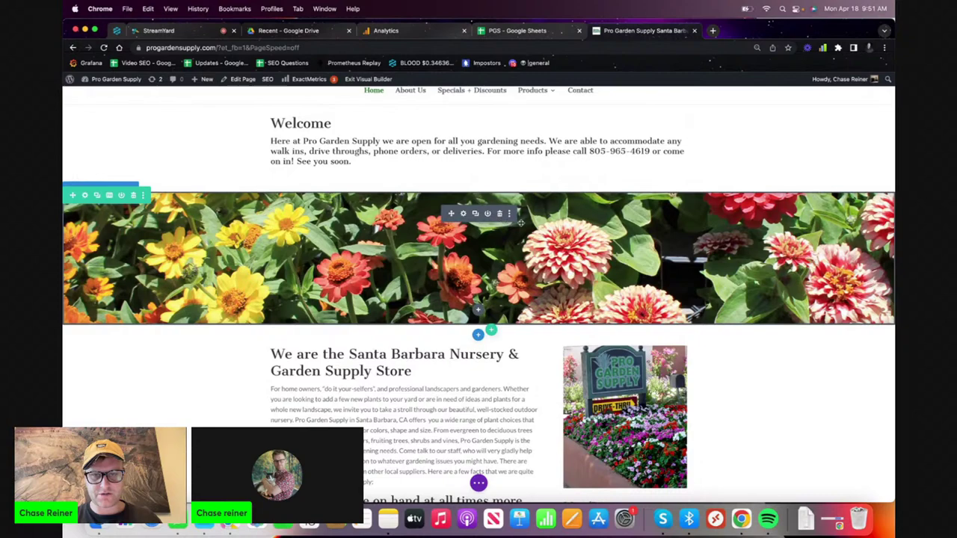
{"action": "scroll", "coordinate": [522, 223], "scroll_direction": "up", "scroll_amount": 1}
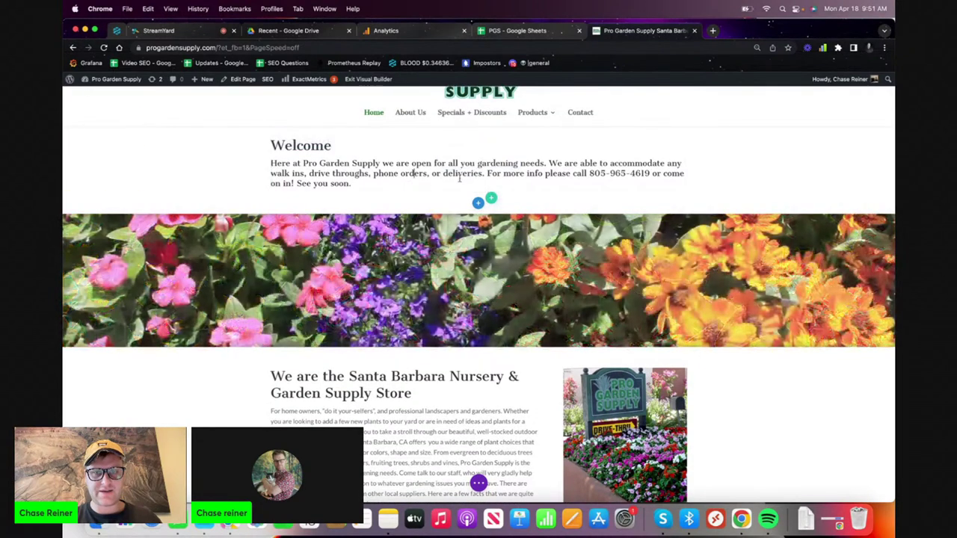
{"action": "scroll", "coordinate": [459, 177], "scroll_direction": "up", "scroll_amount": 2}
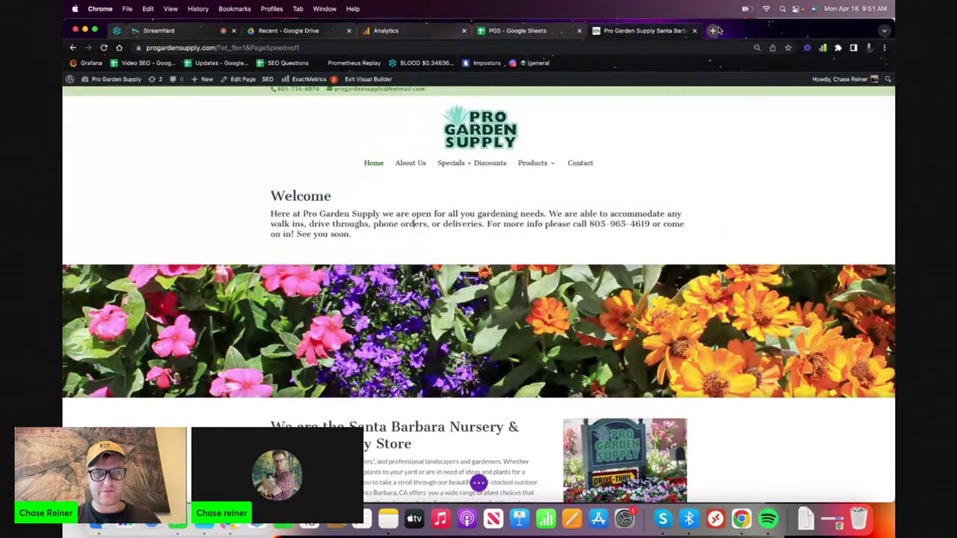
- Open chasereiner.com in a new tab and select its web address
{"action": "left_click", "coordinate": [716, 31]}
{"action": "type", "text": "chase"}
{"action": "key", "text": "Return"}
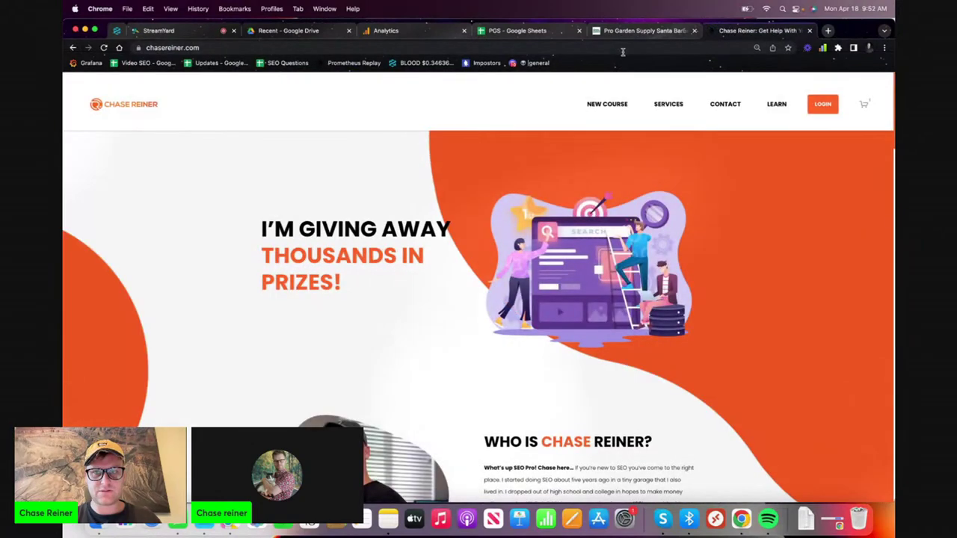
{"action": "left_click", "coordinate": [622, 50]}
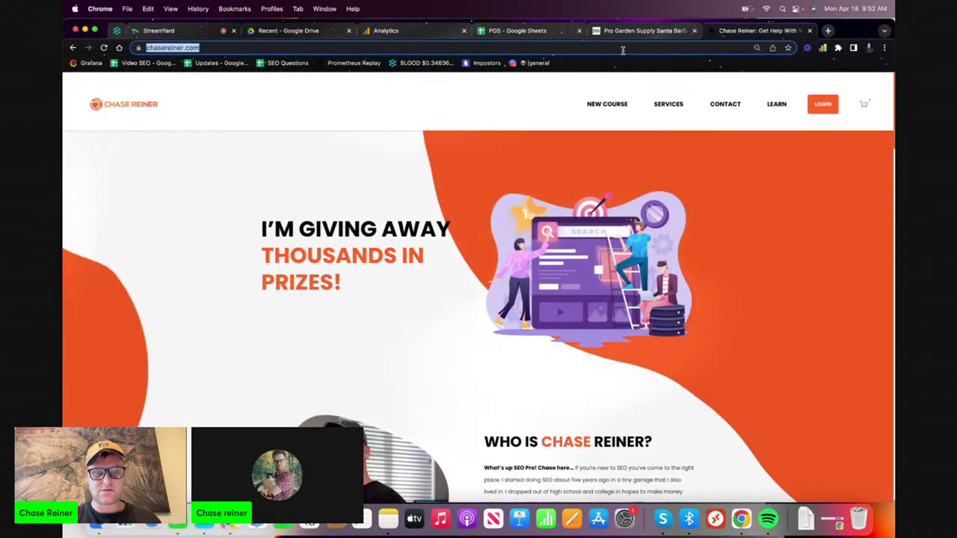
{"action": "left_click", "coordinate": [628, 30]}
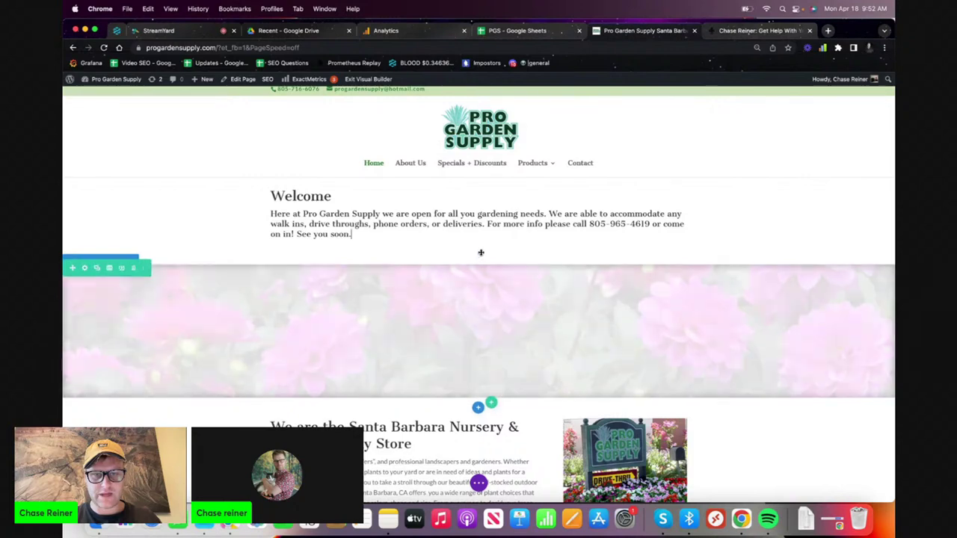
- Add a Fullwidth section with a Fullwidth Header titled 'Santa Barbara Nursery' below Welcome
{"action": "left_click", "coordinate": [478, 253]}
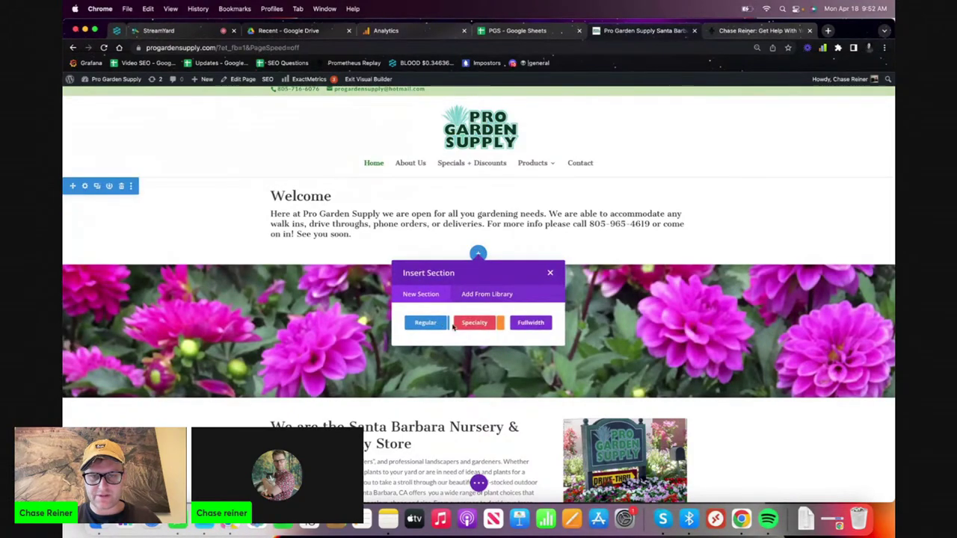
{"action": "left_click", "coordinate": [534, 323]}
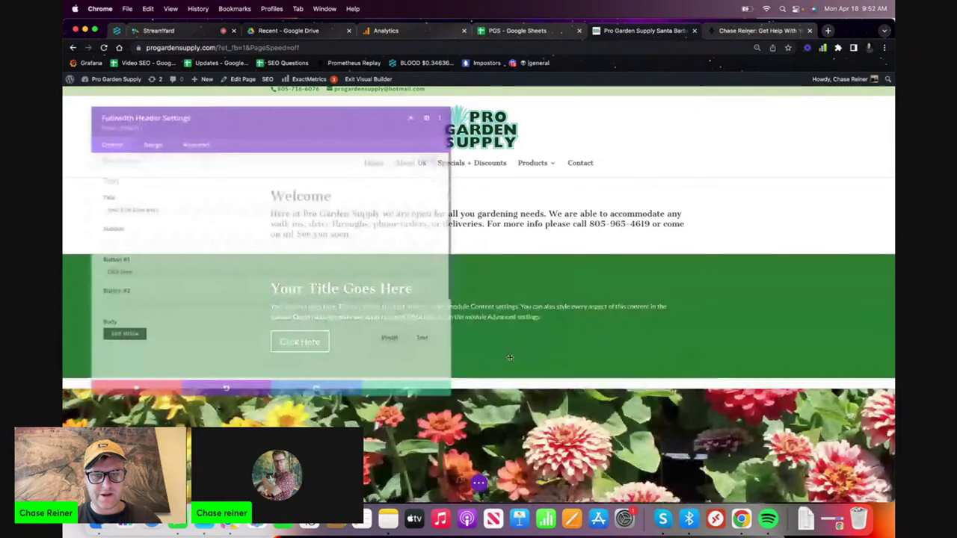
{"action": "left_click", "coordinate": [512, 365]}
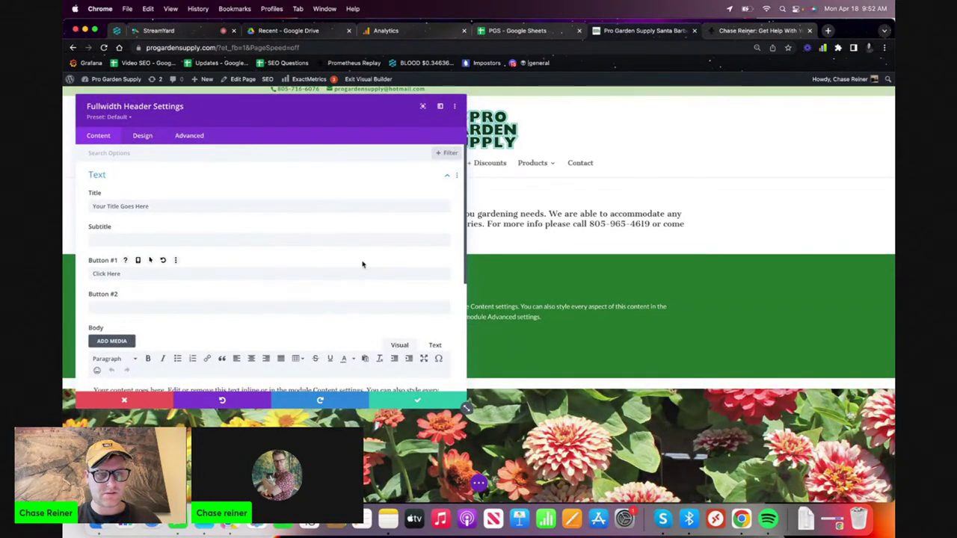
{"action": "triple_click", "coordinate": [327, 209]}
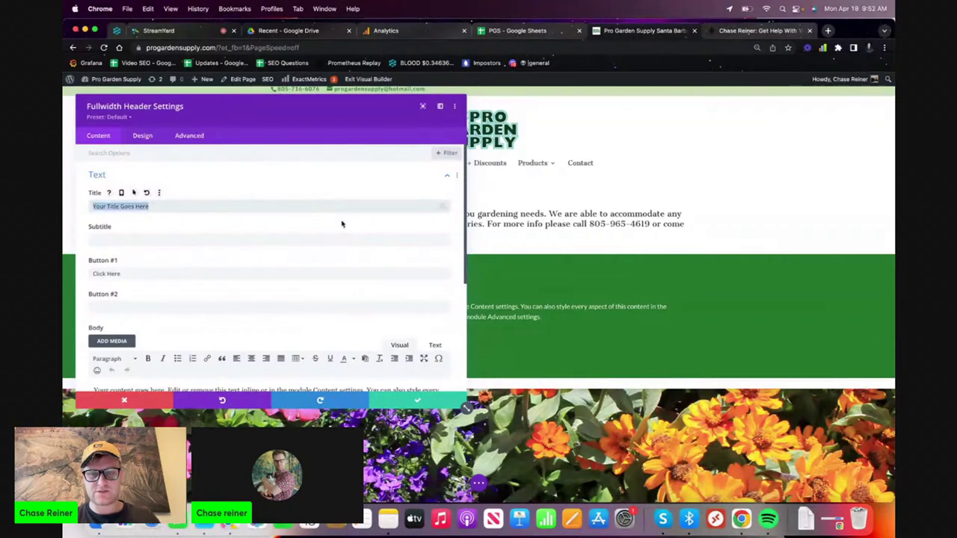
{"action": "left_click", "coordinate": [532, 33]}
{"action": "key", "text": "Up"}
{"action": "key", "text": "Up"}
{"action": "key", "text": "Up"}
{"action": "key", "text": "Up"}
{"action": "key", "text": "Up"}
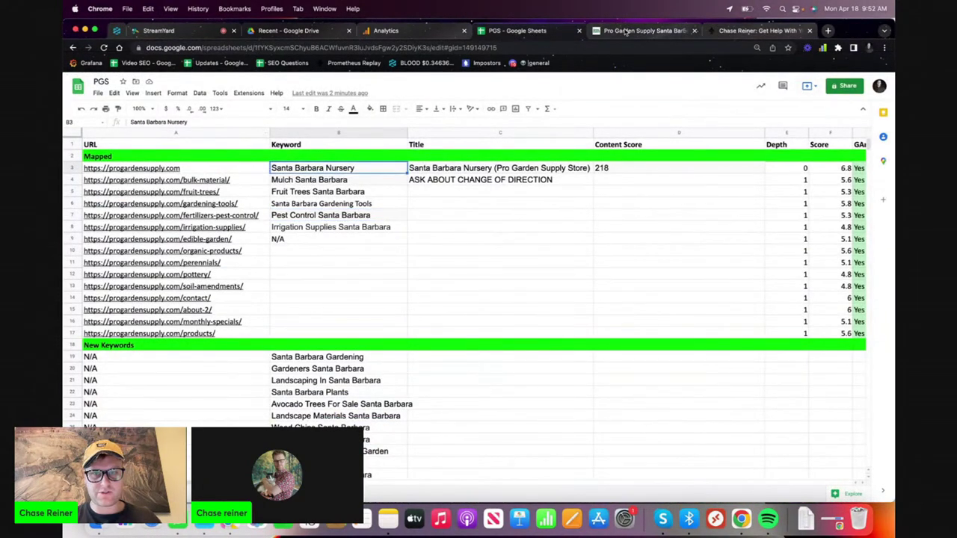
{"action": "left_click", "coordinate": [625, 31]}
{"action": "type", "text": "Santa Barbara Nursery"}
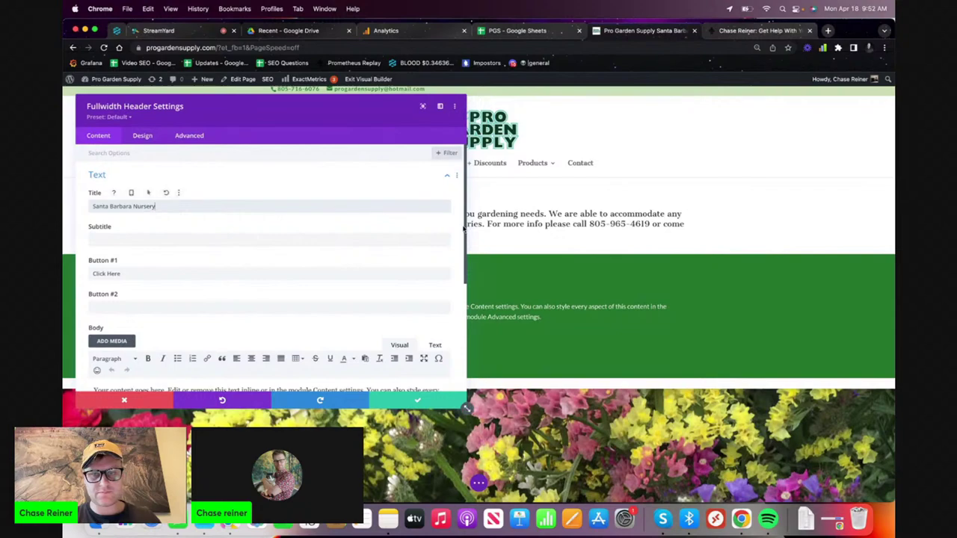
- Move the header settings panel aside, select the placeholder body text, and start opening Shine Ranker
{"action": "left_click_drag", "start_coordinate": [380, 101], "coordinate": [694, 348]}
{"action": "left_click_drag", "start_coordinate": [738, 146], "coordinate": [740, 132]}
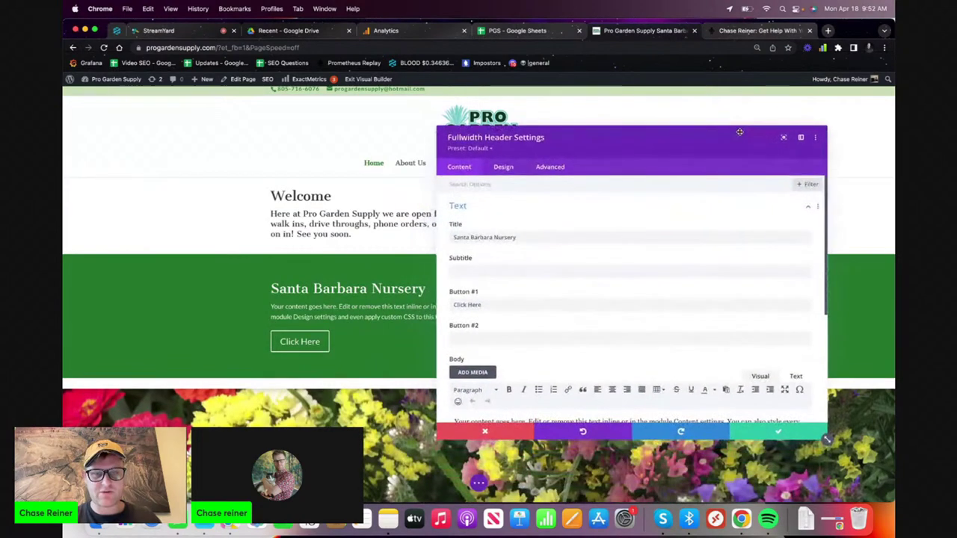
{"action": "scroll", "coordinate": [803, 325], "scroll_direction": "down", "scroll_amount": 3}
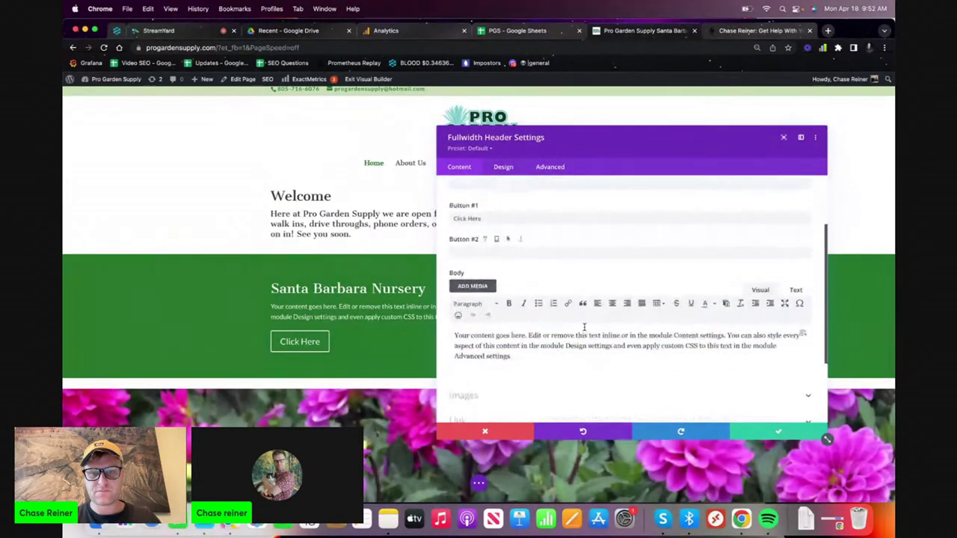
{"action": "key", "text": "super+a"}
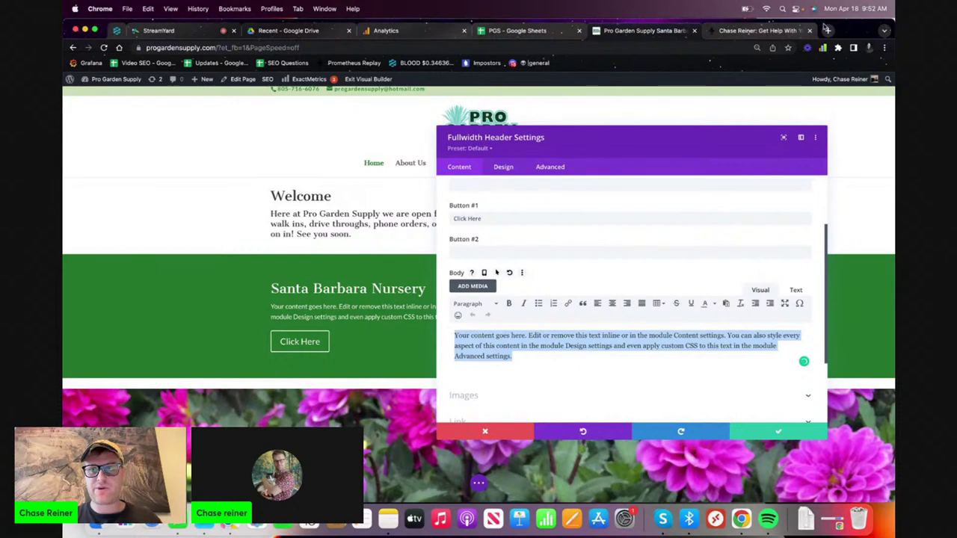
{"action": "left_click", "coordinate": [827, 31]}
{"action": "type", "text": "sh"}
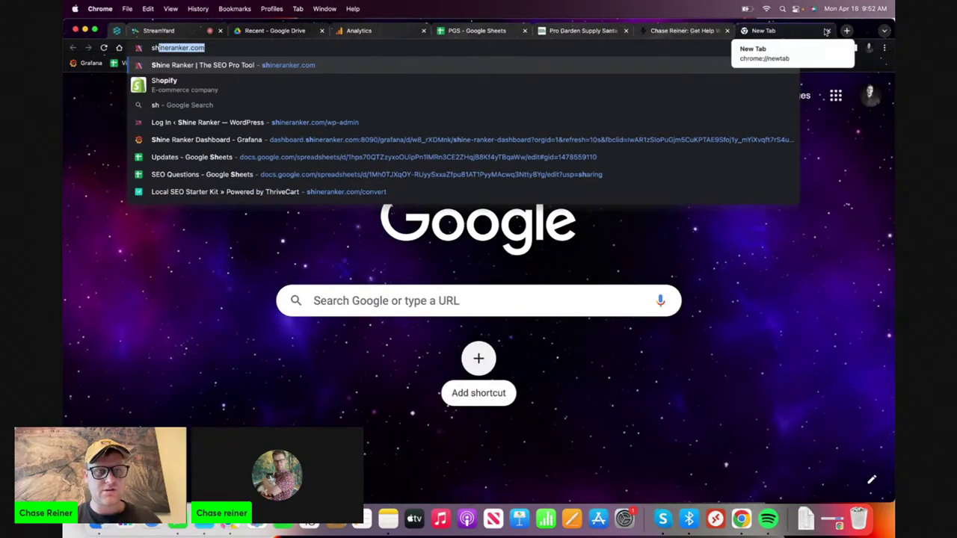
- Open Shine Ranker's Content Editor and copy the Santa Barbara Nursery keyword from the sheet
{"action": "left_click", "coordinate": [166, 30]}
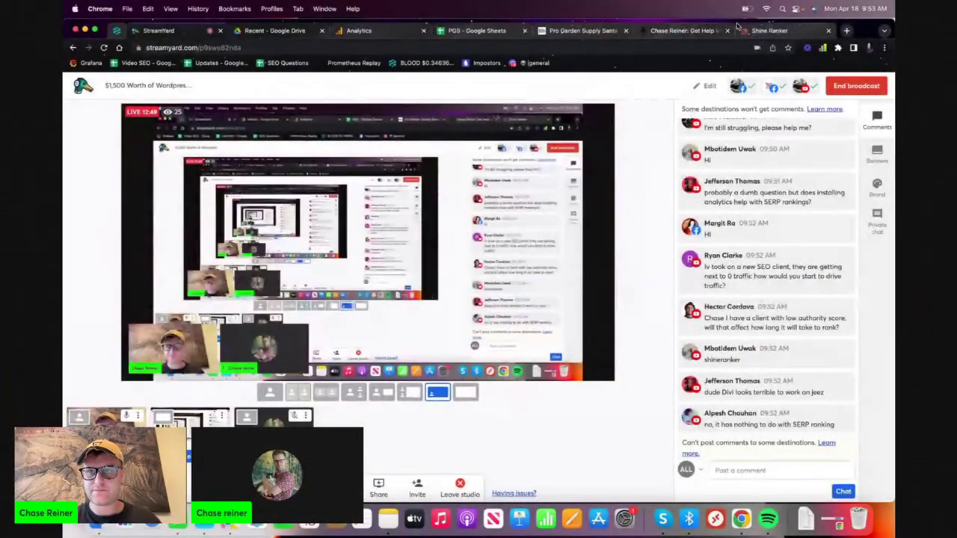
{"action": "left_click", "coordinate": [770, 31]}
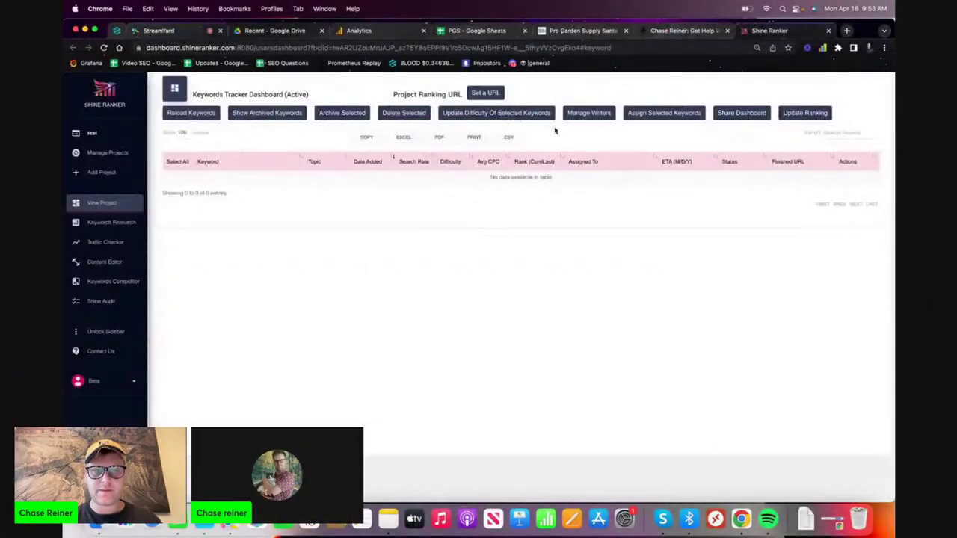
{"action": "left_click", "coordinate": [116, 282]}
{"action": "left_click", "coordinate": [113, 261]}
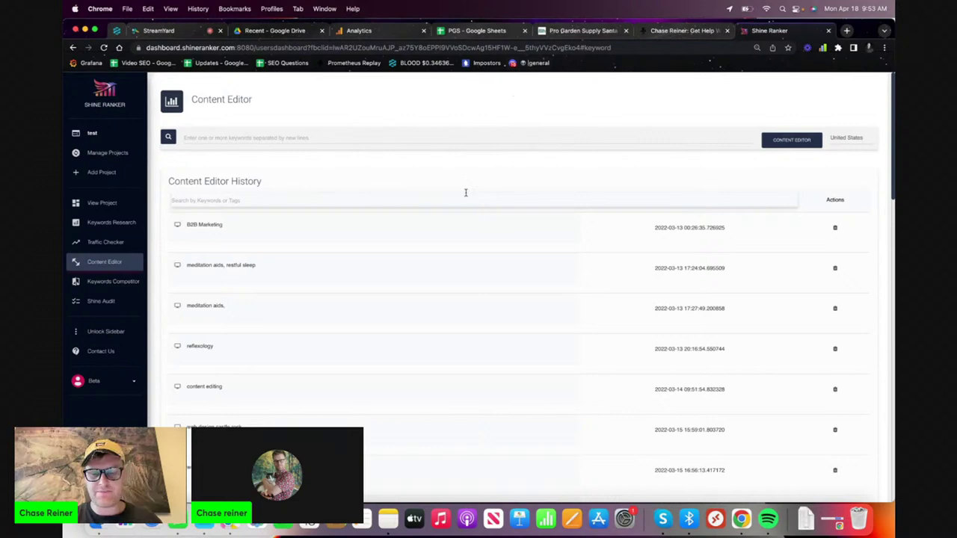
{"action": "key", "text": "super+equal"}
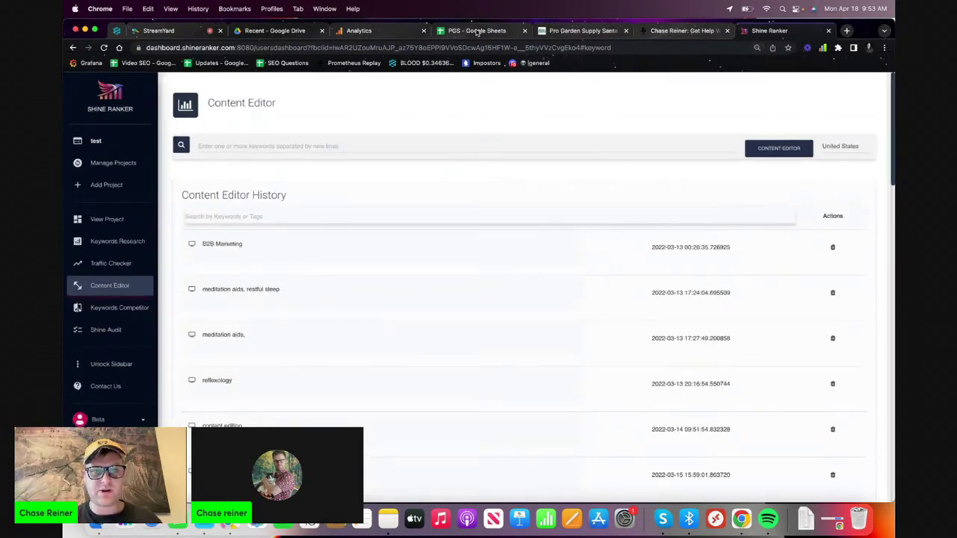
{"action": "left_click", "coordinate": [479, 31]}
{"action": "key", "text": "super+c"}
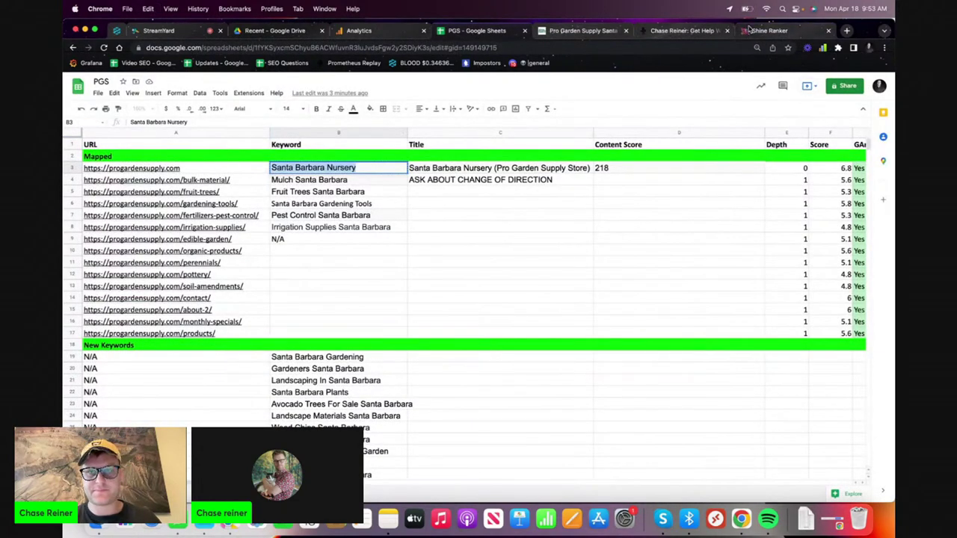
- Paste 'Santa Barbara Nursery' into the Content Editor keyword field and run the analysis
{"action": "left_click", "coordinate": [751, 31]}
{"action": "left_click", "coordinate": [505, 145]}
{"action": "key", "text": "super+v"}
{"action": "left_click", "coordinate": [749, 149]}
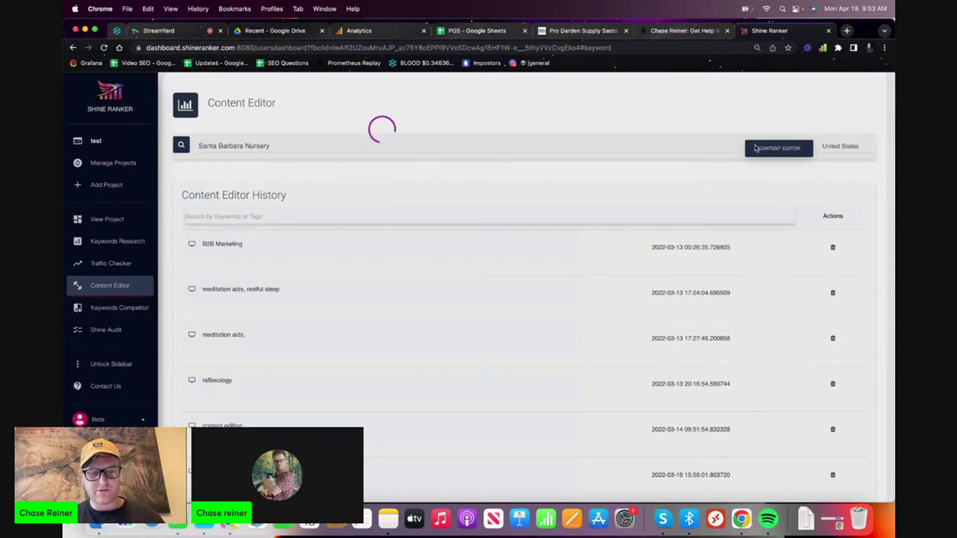
- Generate a 100-word paragraph for 'Santa Barbara Nursery' and select all of it
{"action": "key", "text": "F2"}
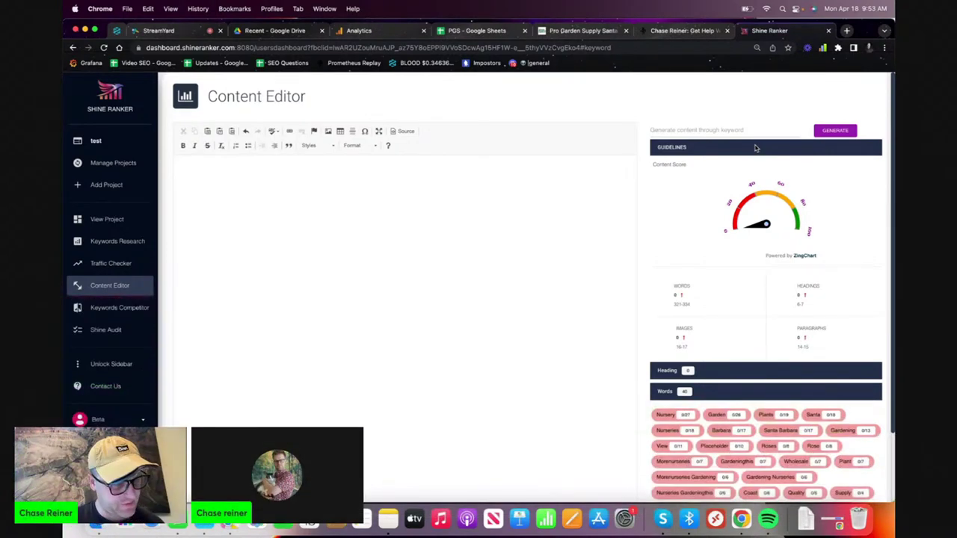
{"action": "scroll", "coordinate": [745, 217], "scroll_direction": "down", "scroll_amount": 2}
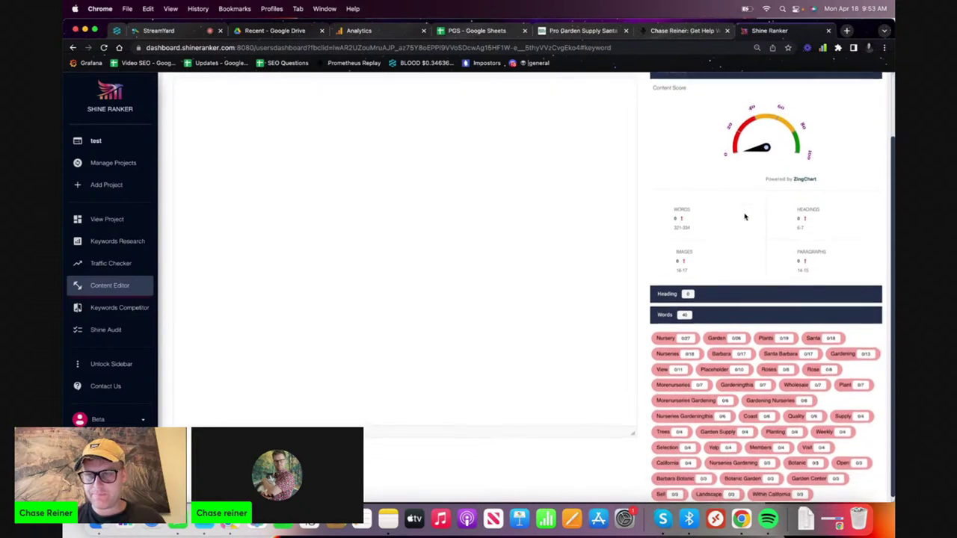
{"action": "scroll", "coordinate": [721, 394], "scroll_direction": "up", "scroll_amount": 1}
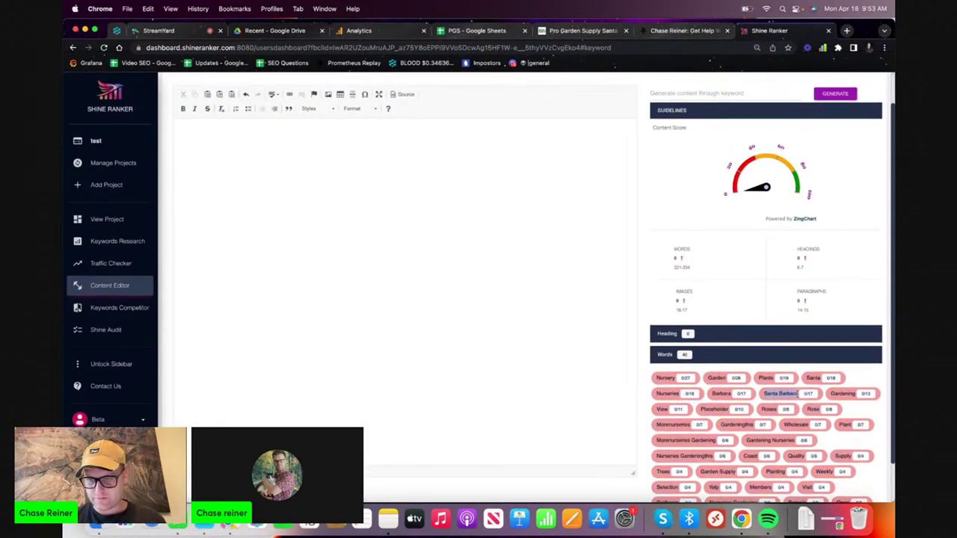
{"action": "scroll", "coordinate": [796, 391], "scroll_direction": "up", "scroll_amount": 2}
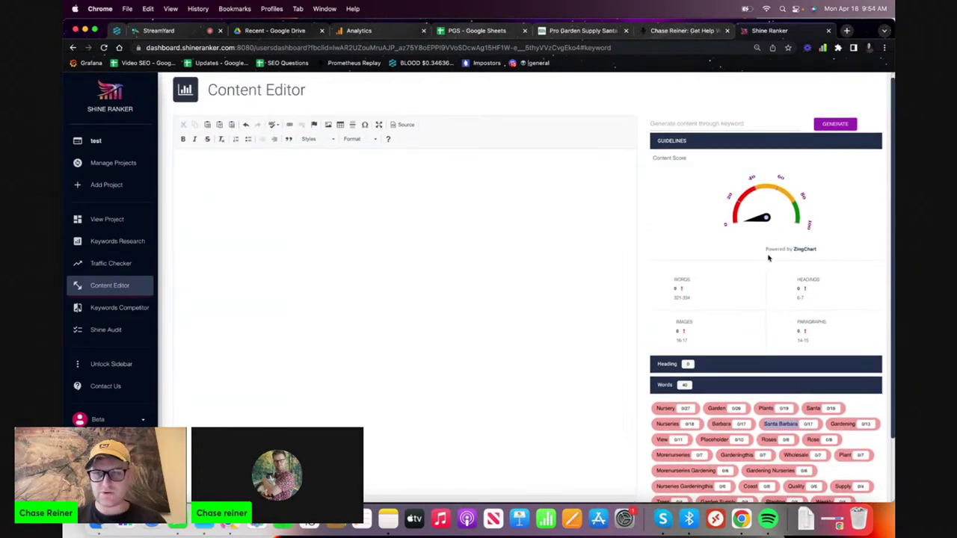
{"action": "left_click", "coordinate": [758, 125]}
{"action": "key", "text": "super+v"}
{"action": "scroll", "coordinate": [739, 286], "scroll_direction": "down", "scroll_amount": 2}
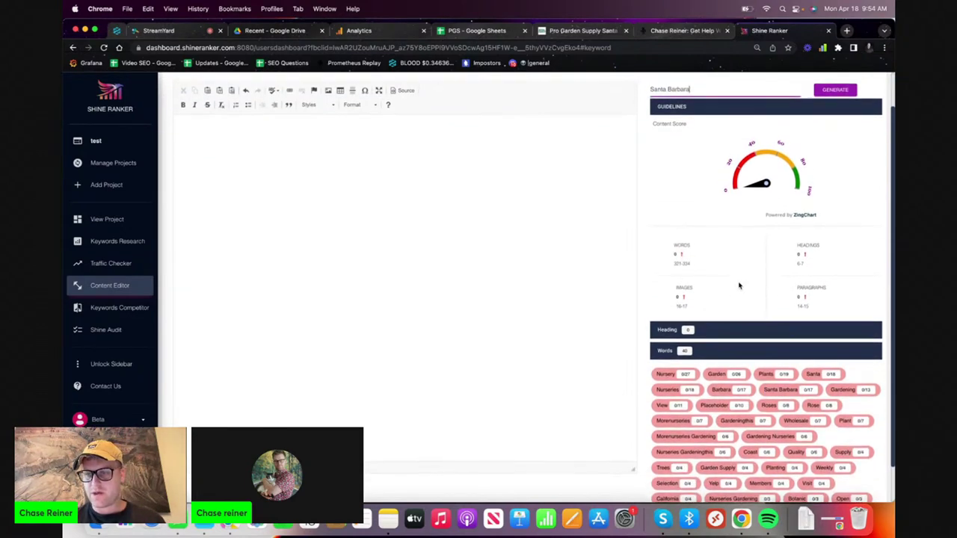
{"action": "scroll", "coordinate": [738, 284], "scroll_direction": "up", "scroll_amount": 2}
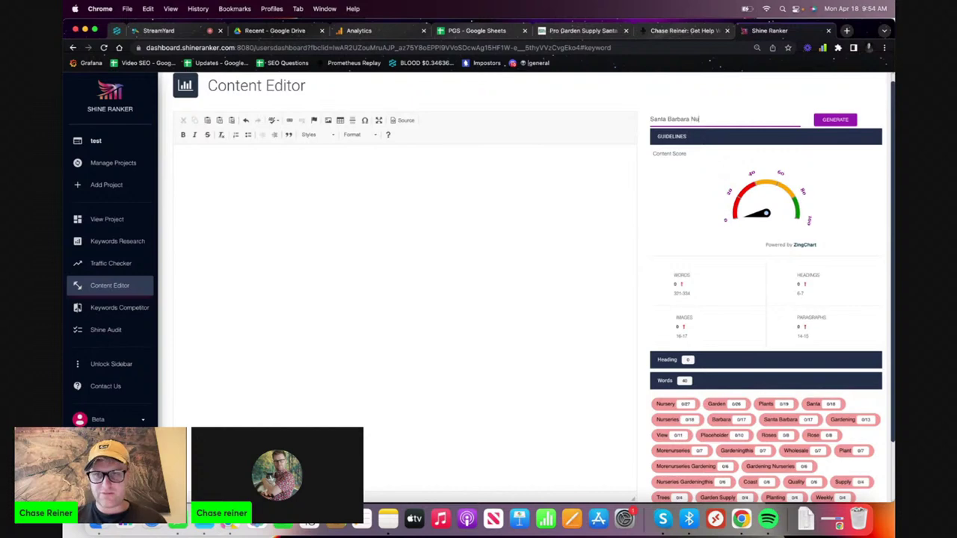
{"action": "left_click", "coordinate": [848, 120]}
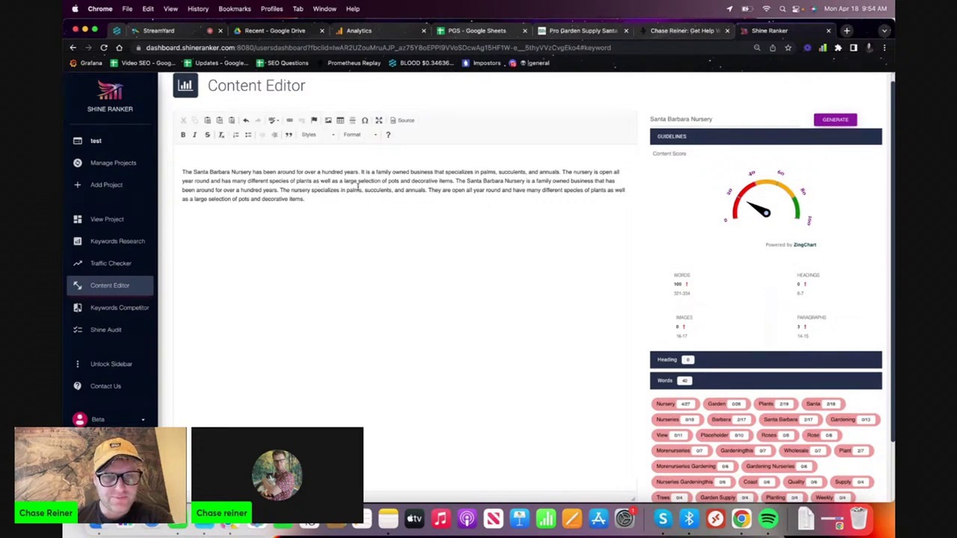
{"action": "key", "text": "super+a"}
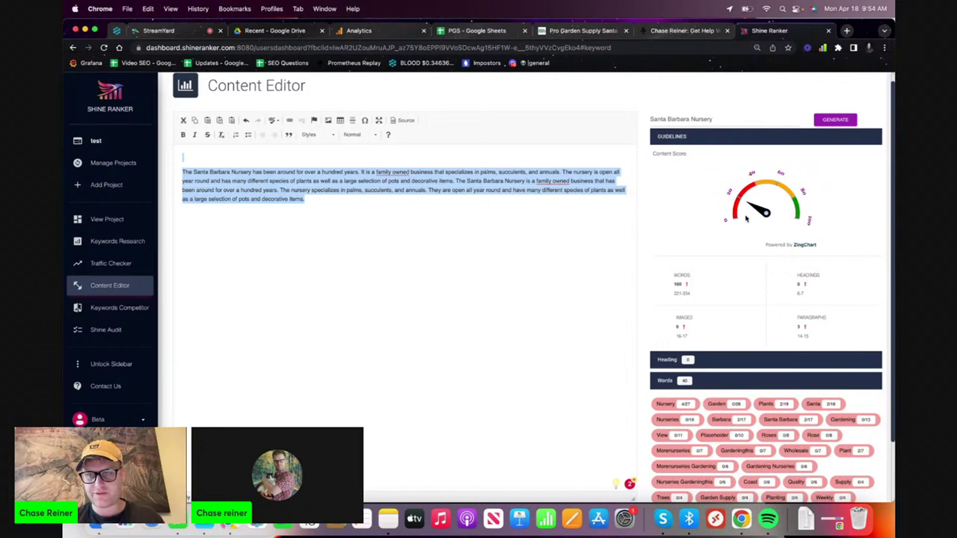
- Open copyscape.com and log in with the saved username and account password
{"action": "left_click", "coordinate": [848, 31]}
{"action": "type", "text": "copyscape.com"}
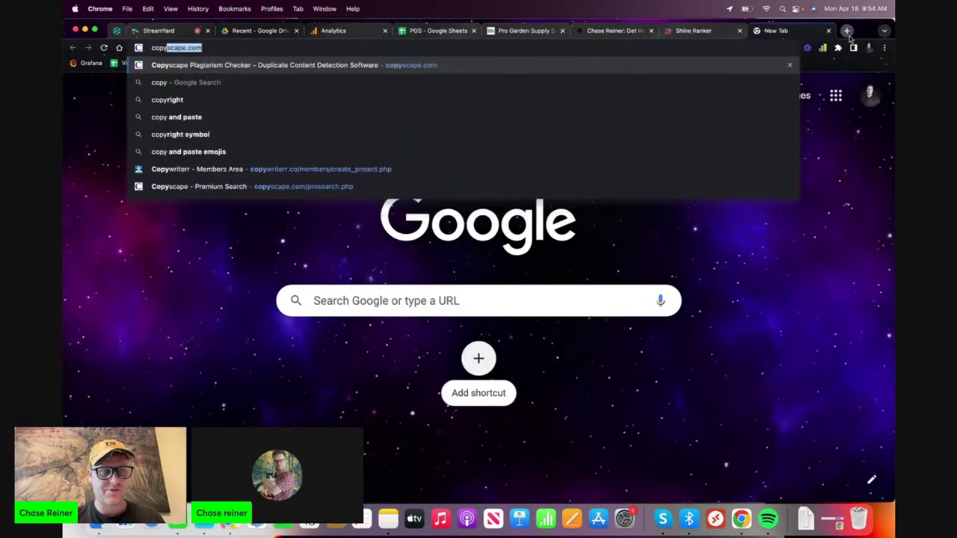
{"action": "key", "text": "Return"}
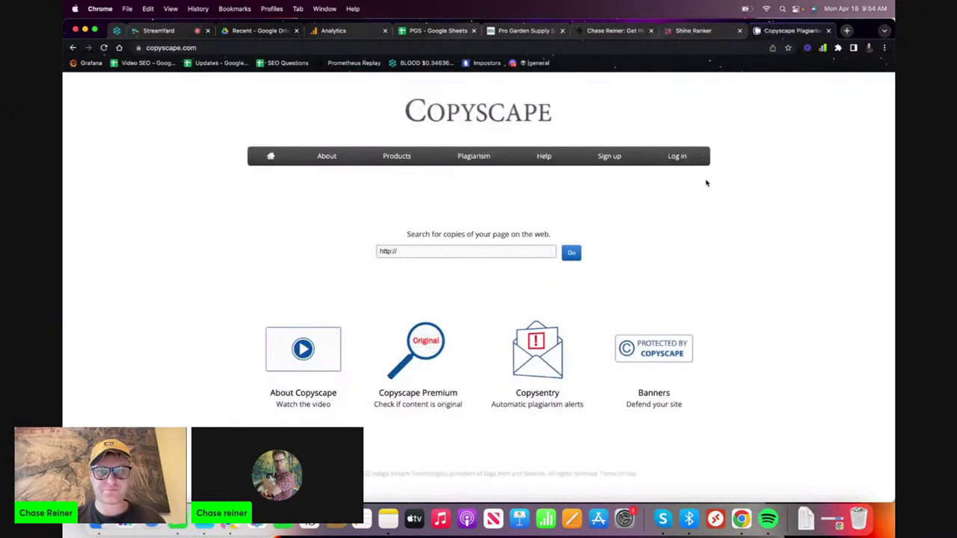
{"action": "left_click", "coordinate": [675, 156]}
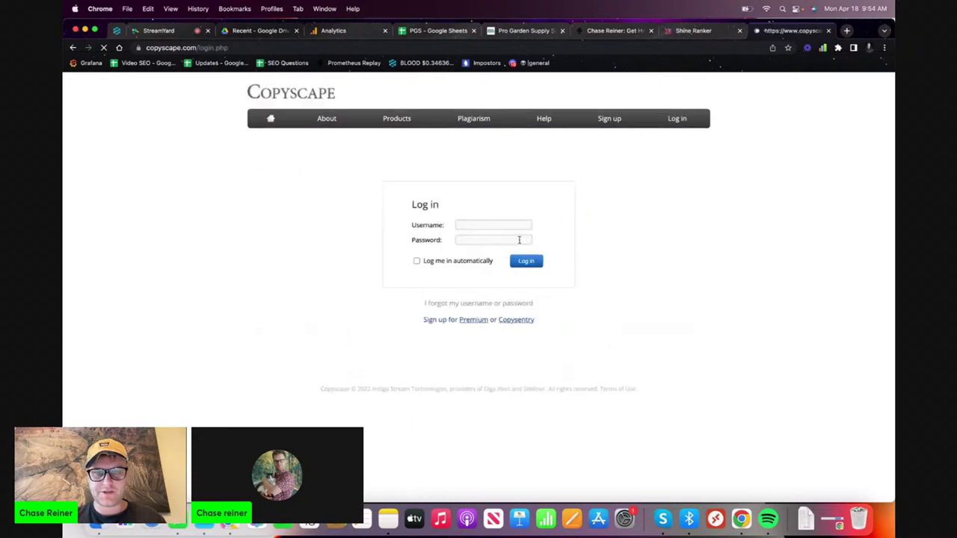
{"action": "left_click", "coordinate": [494, 239]}
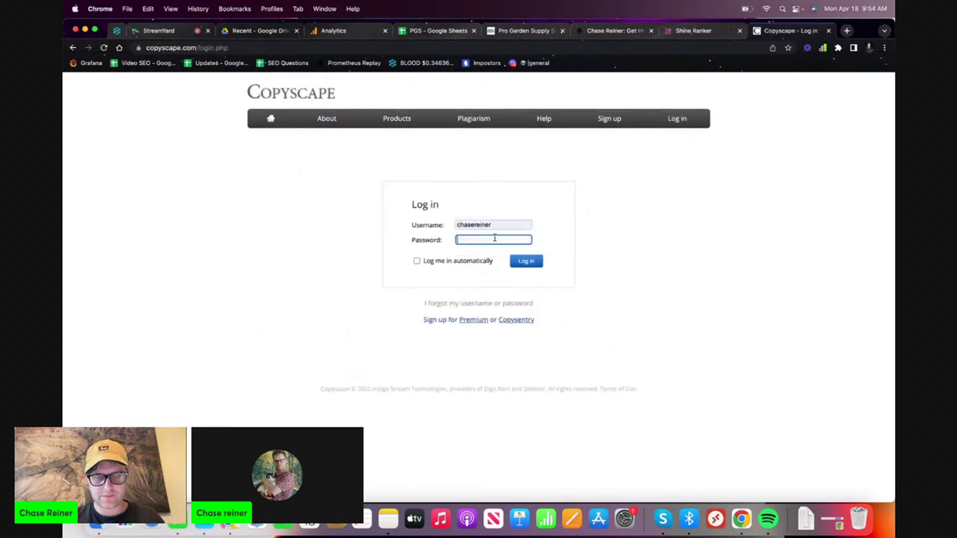
{"action": "key", "text": "super+a"}
{"action": "type", "text": "•••"}
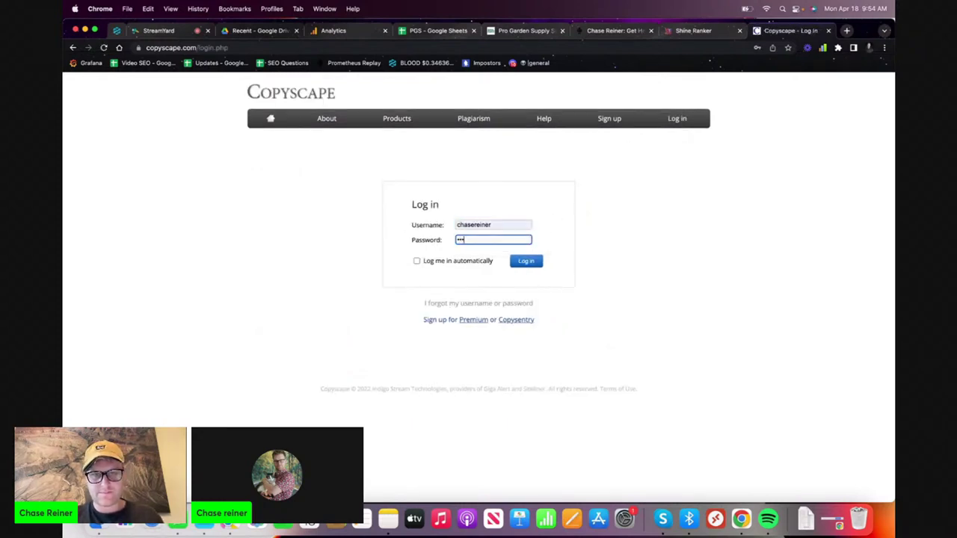
{"action": "key", "text": "Return"}
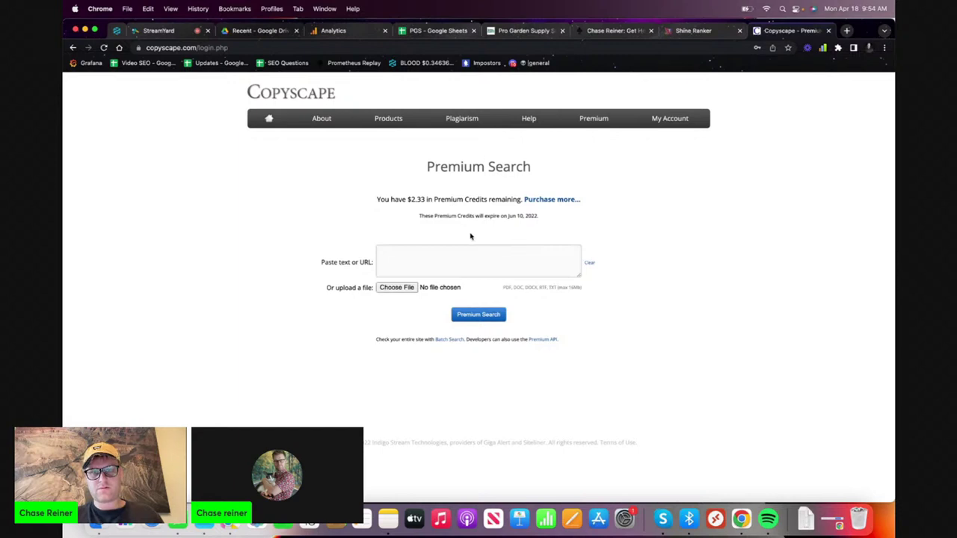
- Run a Copyscape Premium Search on the pasted nursery paragraph, finding no copies
{"action": "key", "text": "super+v"}
{"action": "left_click", "coordinate": [479, 315]}
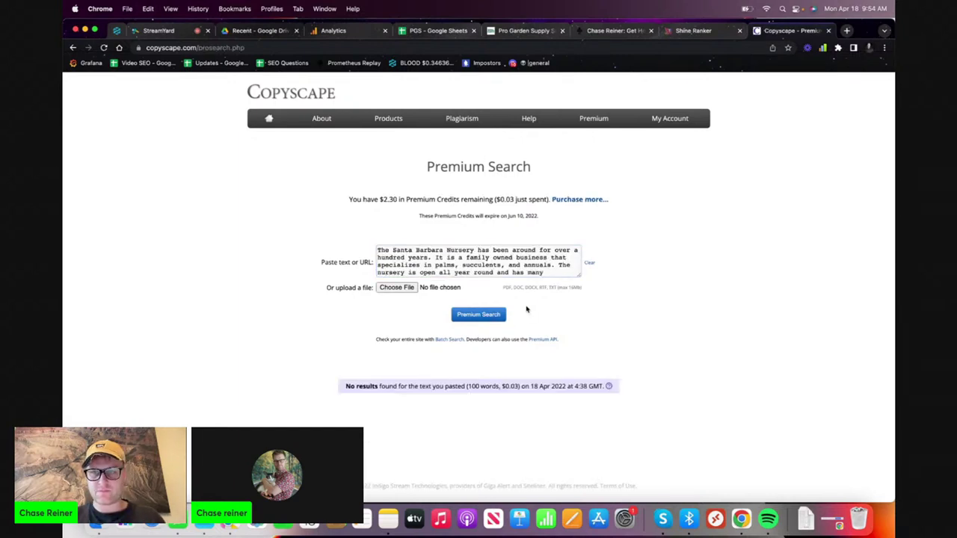
{"action": "left_click", "coordinate": [675, 32]}
- Correct both instances of 'family owned' to 'family-owned' in the Shine Ranker paragraph
{"action": "left_click", "coordinate": [497, 205]}
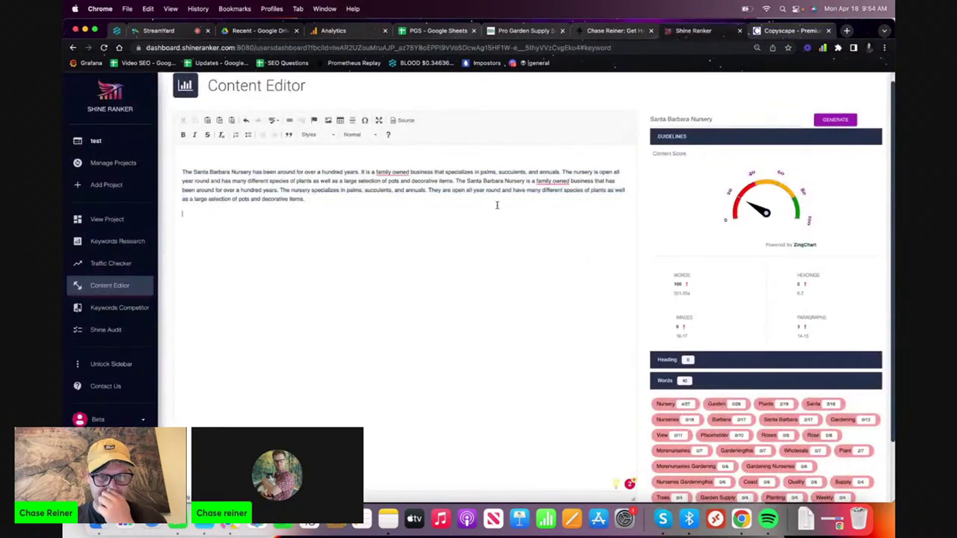
{"action": "right_click", "coordinate": [409, 173]}
{"action": "left_click", "coordinate": [403, 185]}
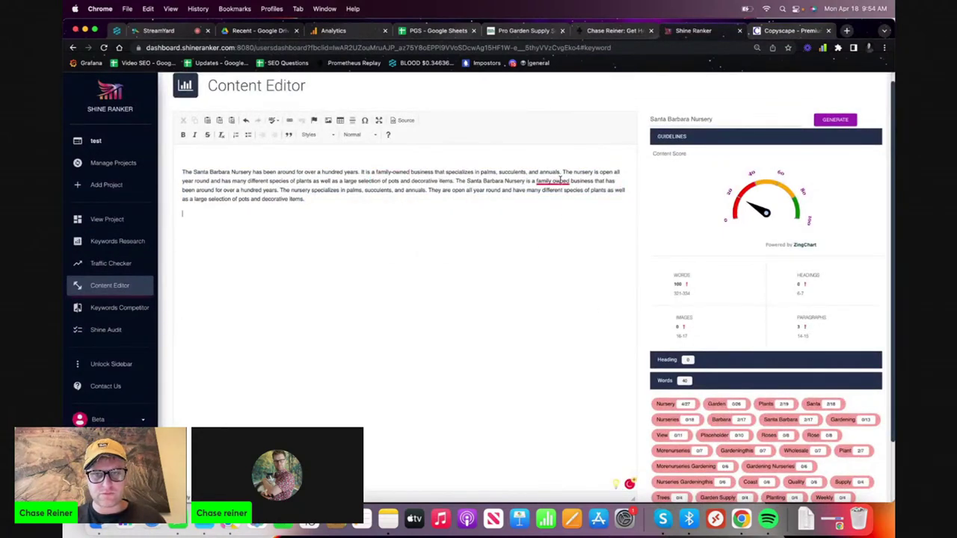
{"action": "right_click", "coordinate": [564, 188]}
{"action": "left_click", "coordinate": [569, 202]}
- Copy the corrected paragraph and place the caret in the Pro Garden Supply header body
{"action": "left_click_drag", "start_coordinate": [514, 206], "coordinate": [149, 157]}
{"action": "key", "text": "super+c"}
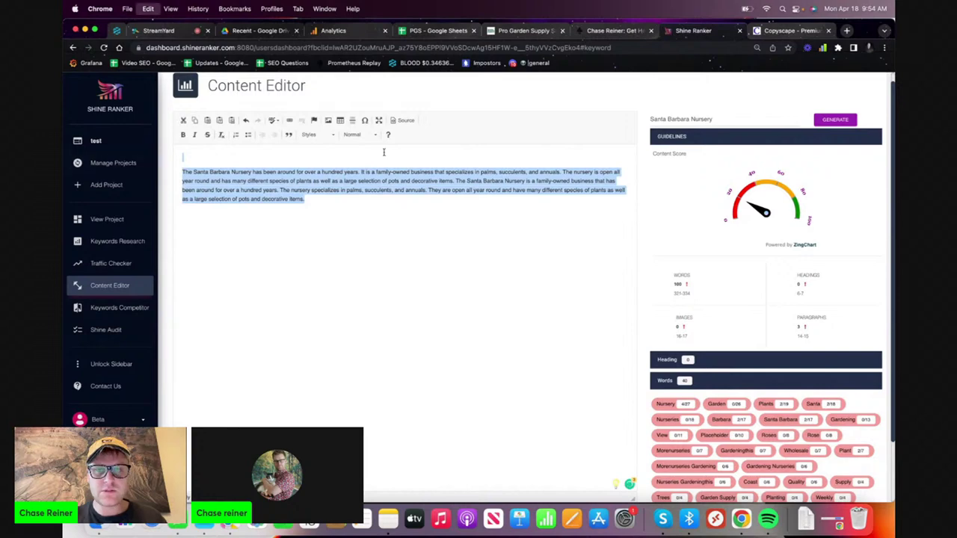
{"action": "left_click", "coordinate": [546, 31]}
{"action": "left_click", "coordinate": [481, 338]}
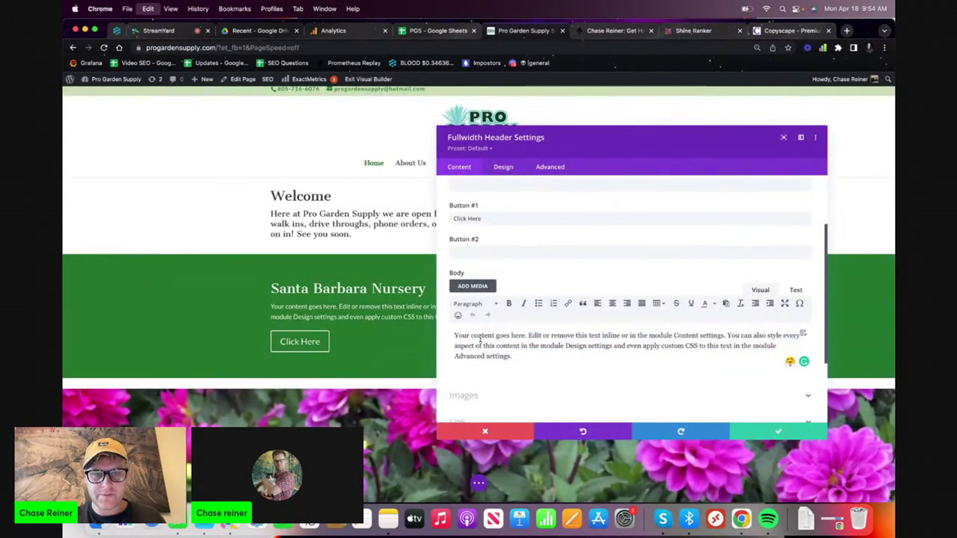
- Paste the nursery paragraph over the placeholder body text and change 'The' to 'Our'
{"action": "key", "text": "super+a"}
{"action": "key", "text": "super+v"}
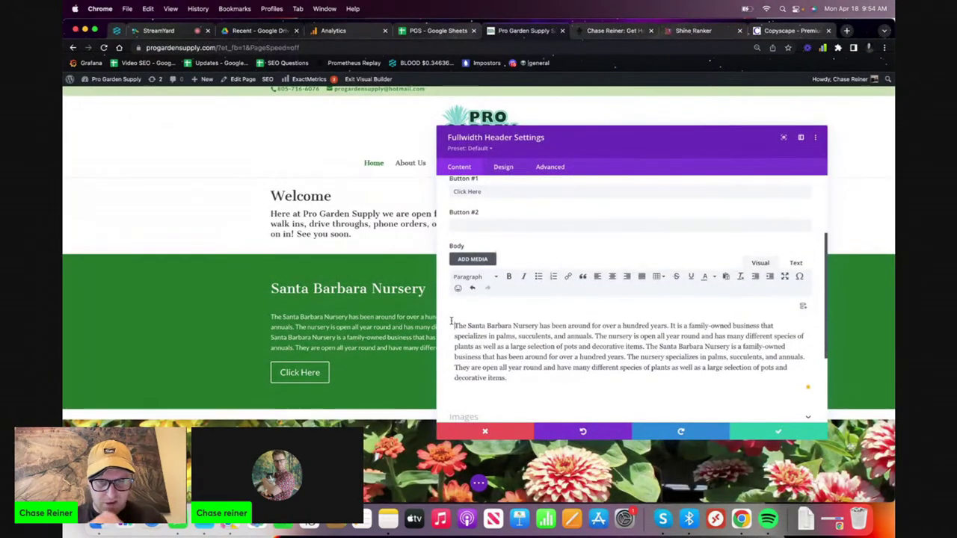
{"action": "key", "text": "BackSpace"}
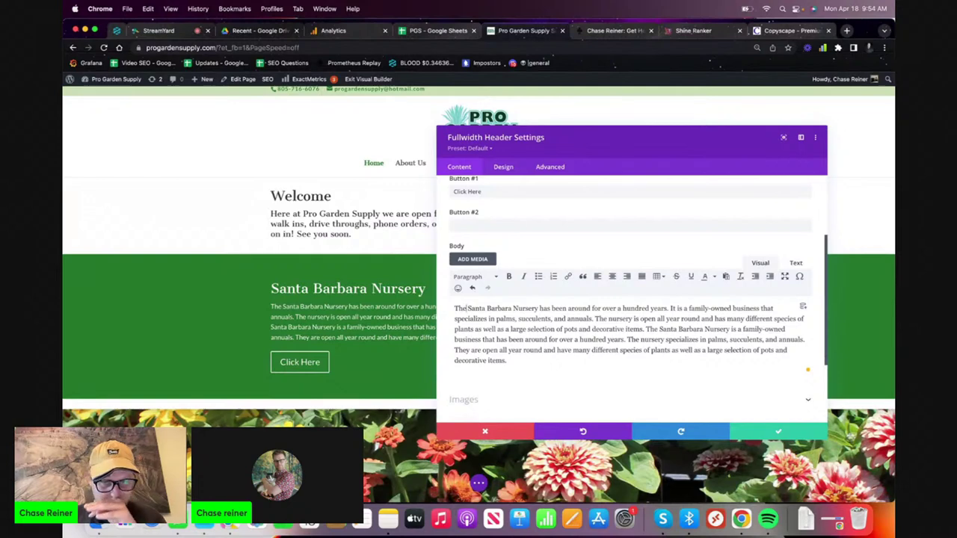
{"action": "key", "text": "BackSpace"}
{"action": "key", "text": "BackSpace"}
{"action": "key", "text": "BackSpace"}
{"action": "type", "text": "Our"}
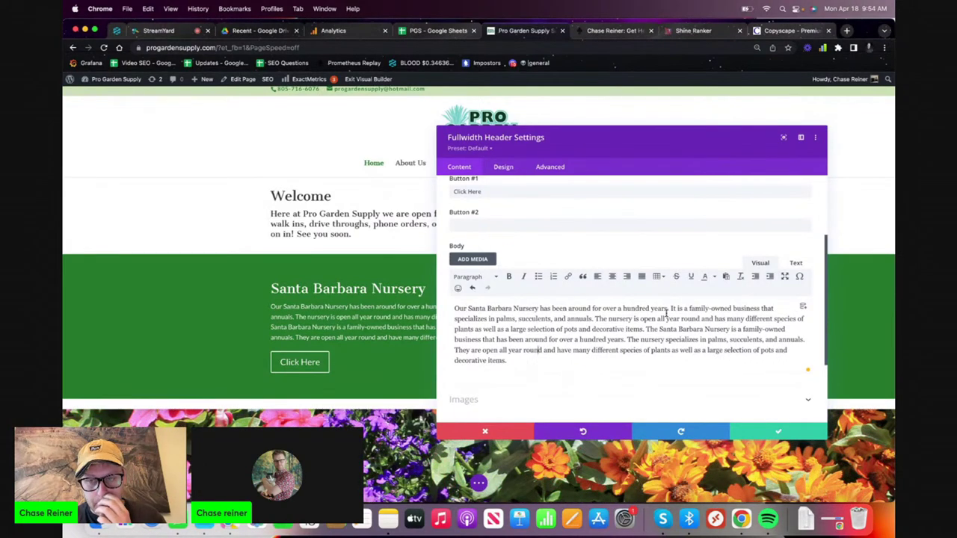
- Replace 'a hundred years' with '10 years', 'palms' with 'fruit trees', 'annuals' with 'more'
{"action": "left_click_drag", "start_coordinate": [668, 308], "coordinate": [620, 308]}
{"action": "key", "text": "BackSpace"}
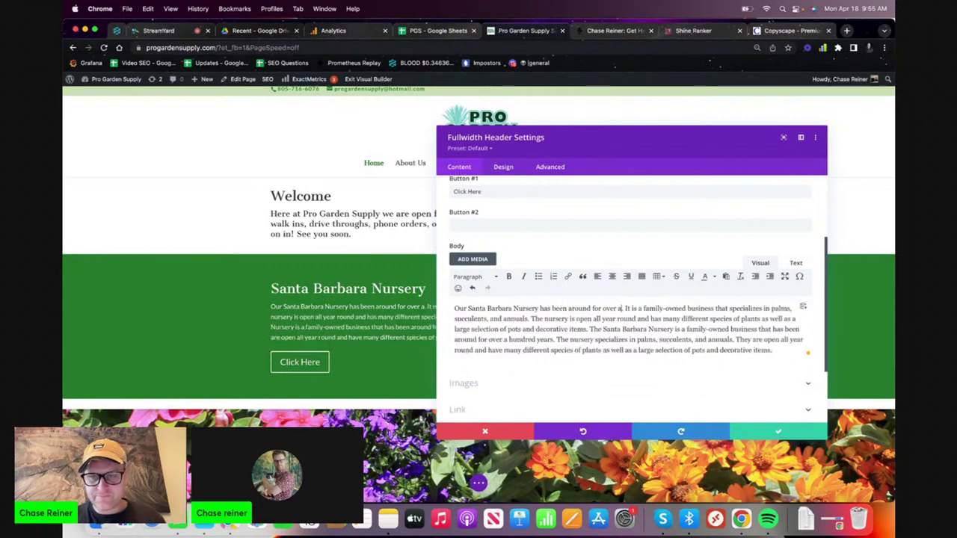
{"action": "type", "text": "10 years"}
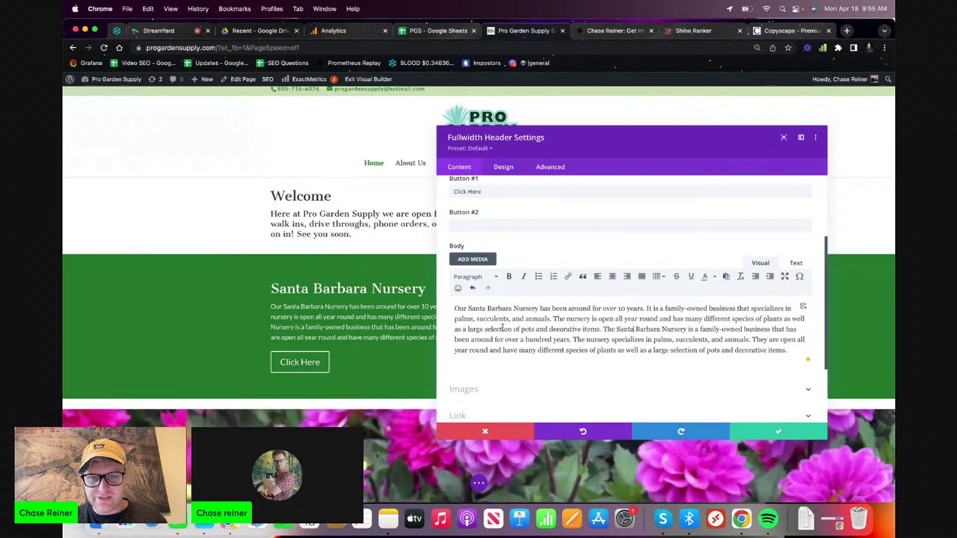
{"action": "left_click", "coordinate": [472, 318]}
{"action": "key", "text": "BackSpace"}
{"action": "key", "text": "BackSpace"}
{"action": "key", "text": "BackSpace"}
{"action": "key", "text": "BackSpace"}
{"action": "type", "text": "fruit trees"}
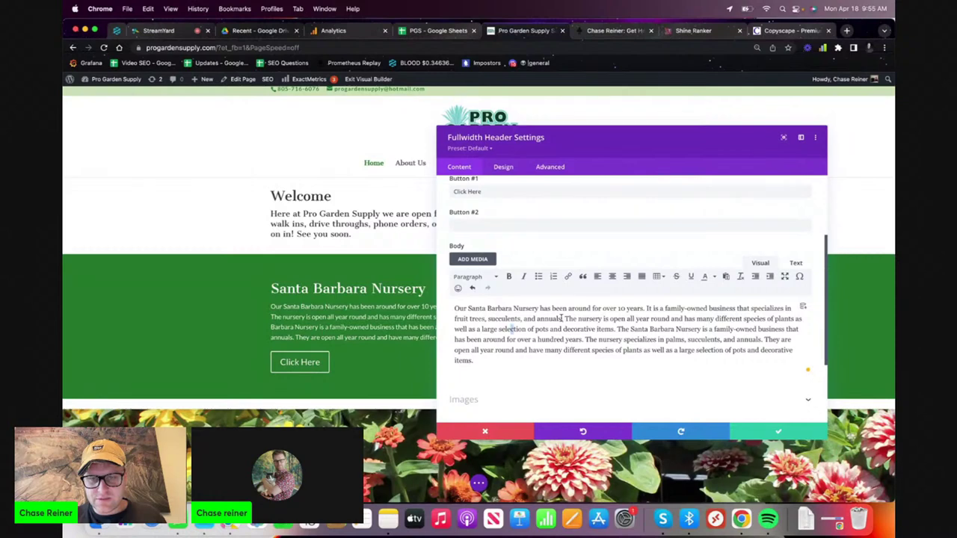
{"action": "left_click_drag", "start_coordinate": [561, 318], "coordinate": [538, 319]}
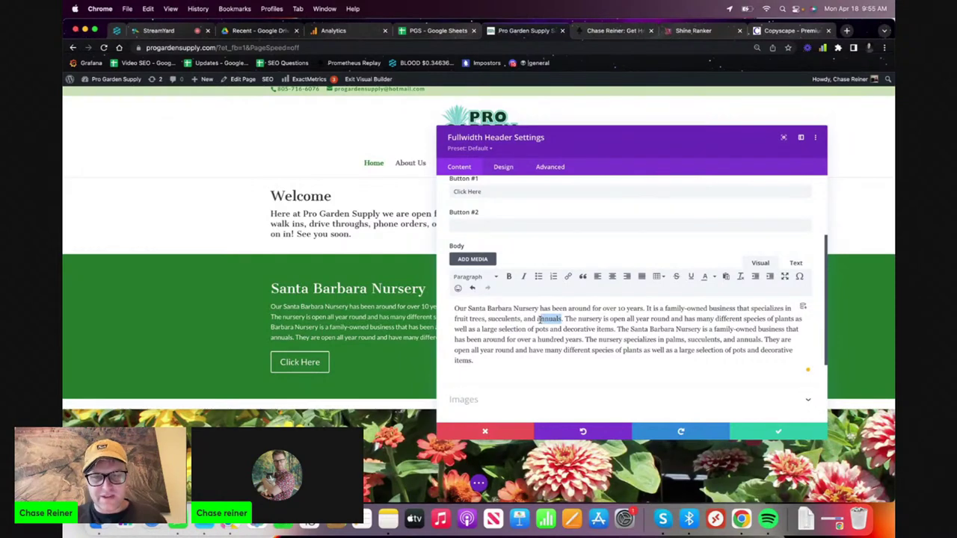
{"action": "type", "text": "more"}
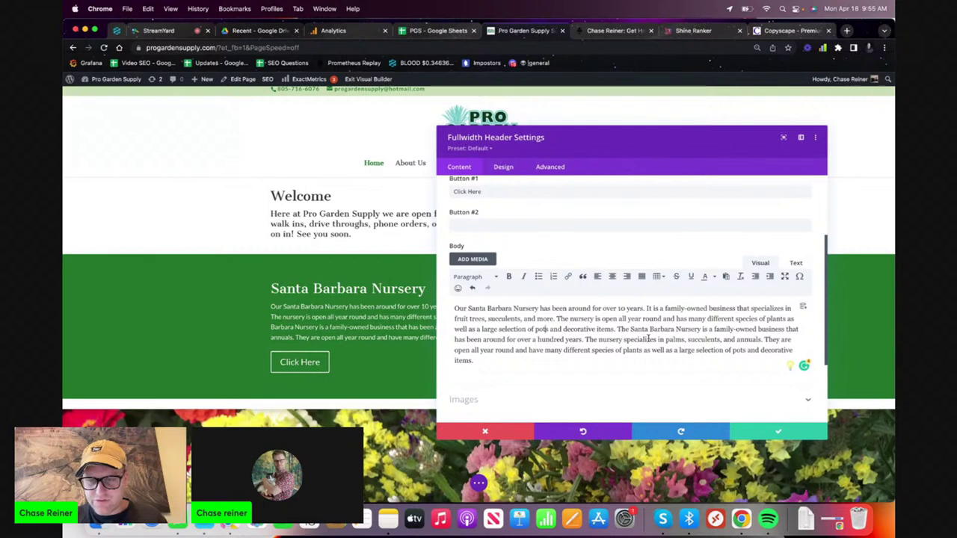
- Delete the duplicated second half of the body text and select the finished paragraph
{"action": "scroll", "coordinate": [678, 339], "scroll_direction": "down", "scroll_amount": 1}
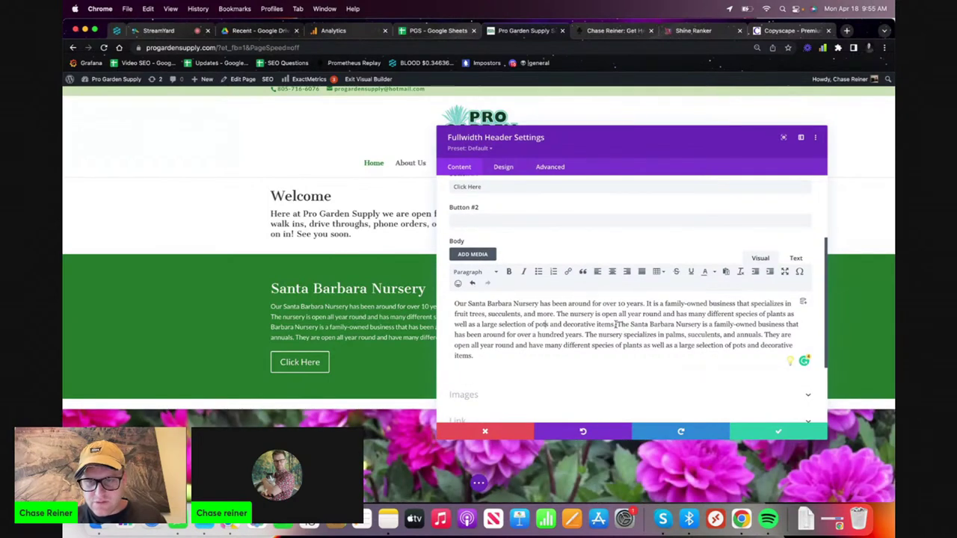
{"action": "left_click_drag", "start_coordinate": [616, 325], "coordinate": [584, 338]}
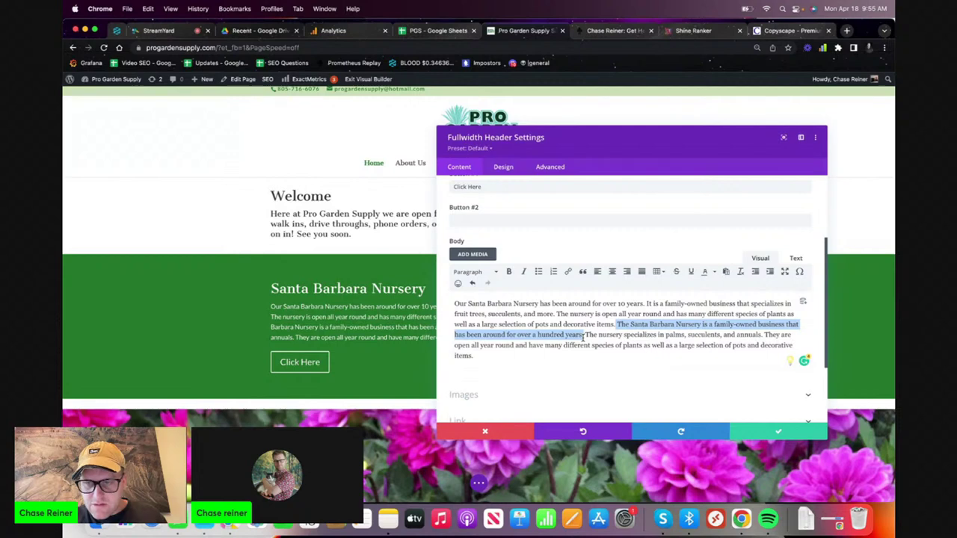
{"action": "left_click", "coordinate": [603, 355], "text": "shift"}
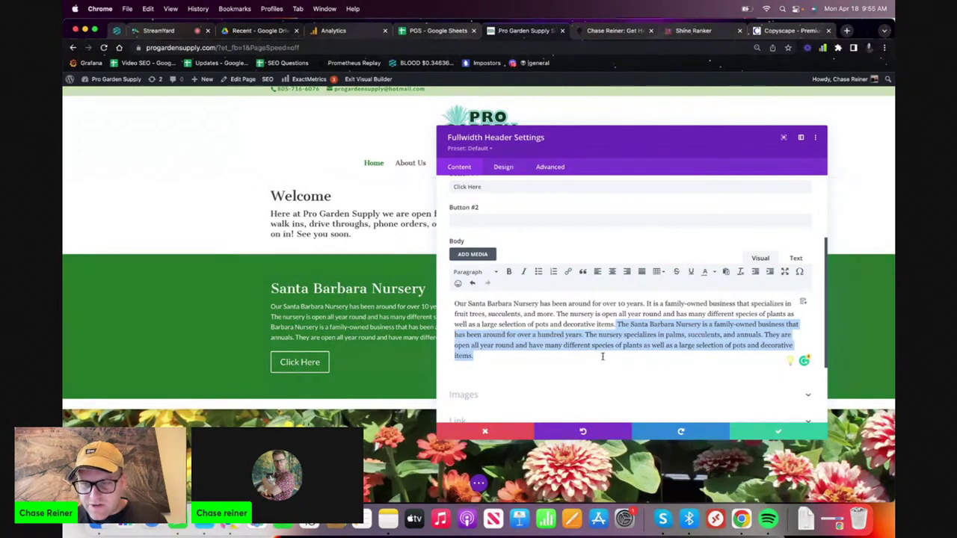
{"action": "left_click", "coordinate": [655, 342]}
{"action": "left_click_drag", "start_coordinate": [764, 334], "coordinate": [712, 334]}
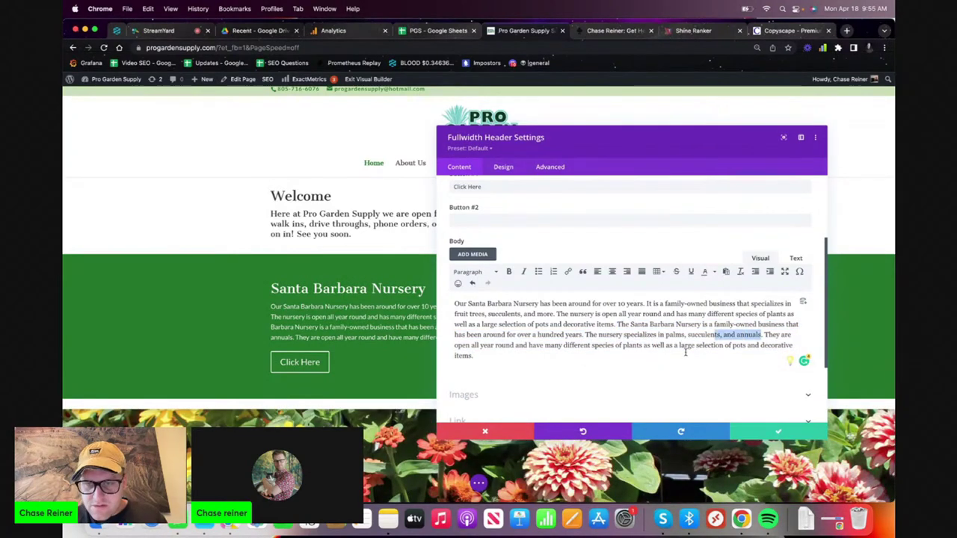
{"action": "left_click_drag", "start_coordinate": [474, 356], "coordinate": [613, 326]}
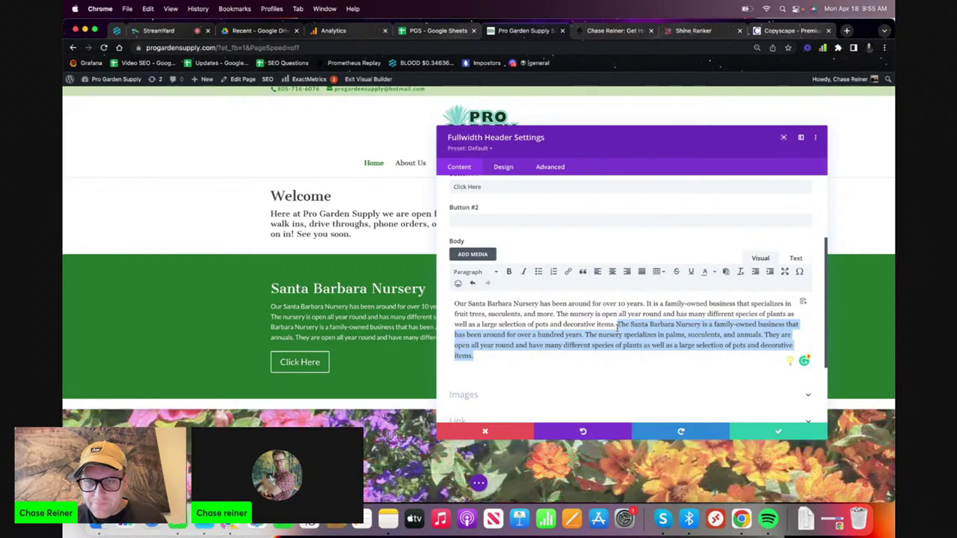
{"action": "key", "text": "BackSpace"}
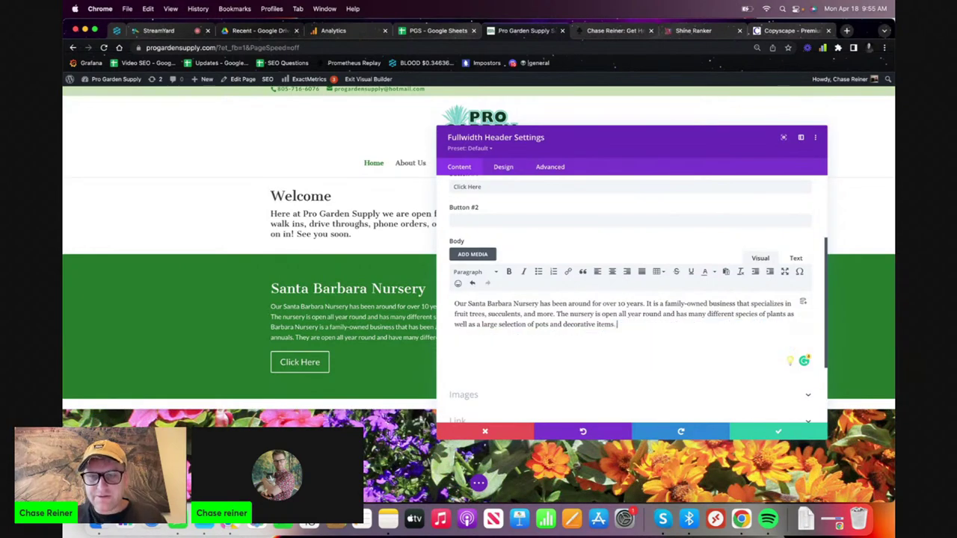
{"action": "key", "text": "super+a"}
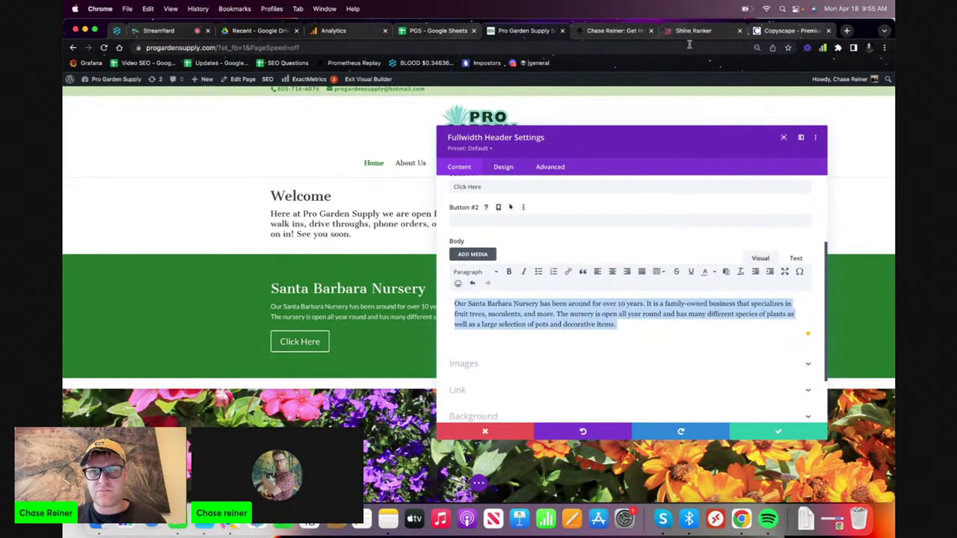
{"action": "left_click", "coordinate": [692, 30]}
- Replace the Shine Ranker editor text with the trimmed 49-word nursery paragraph
{"action": "key", "text": "super+v"}
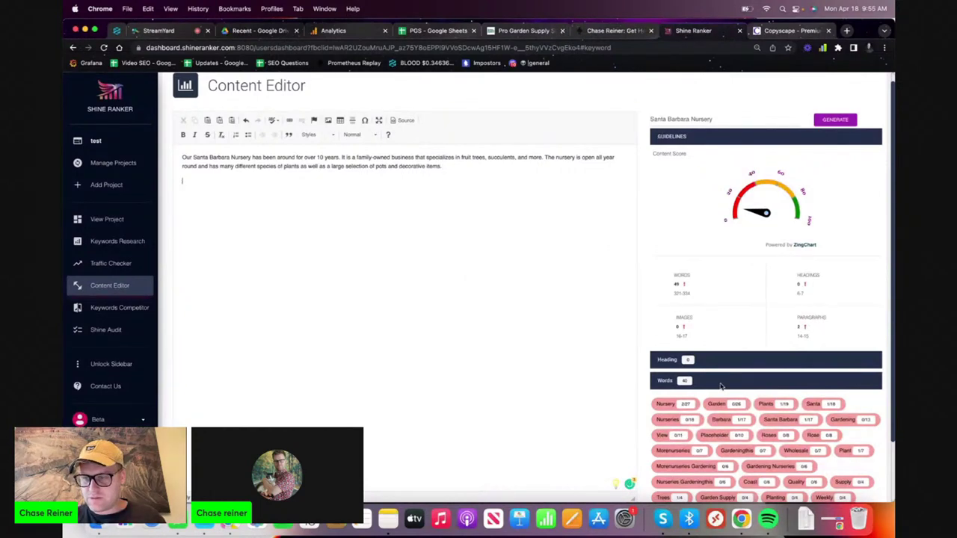
{"action": "scroll", "coordinate": [722, 386], "scroll_direction": "down", "scroll_amount": 1}
{"action": "scroll", "coordinate": [743, 344], "scroll_direction": "down", "scroll_amount": 3}
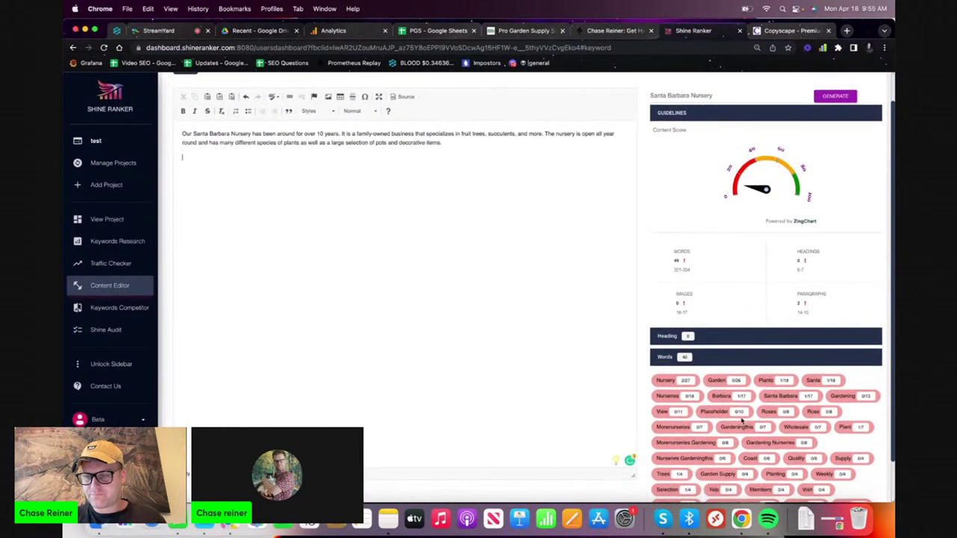
{"action": "scroll", "coordinate": [742, 423], "scroll_direction": "up", "scroll_amount": 5}
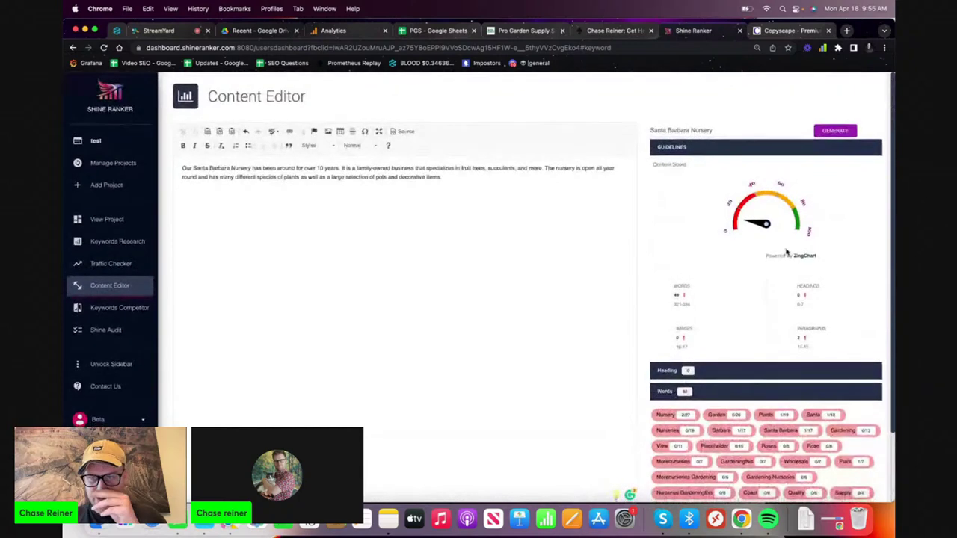
{"action": "triple_click", "coordinate": [755, 129]}
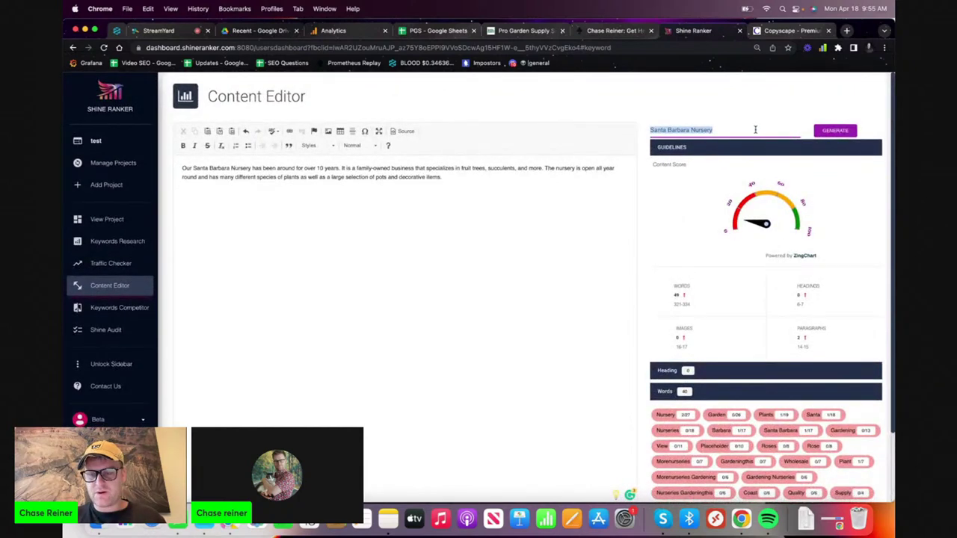
- Set the keyword to 'Mulch Santa Barbara' from cell B4 and generate content for it
{"action": "key", "text": "BackSpace"}
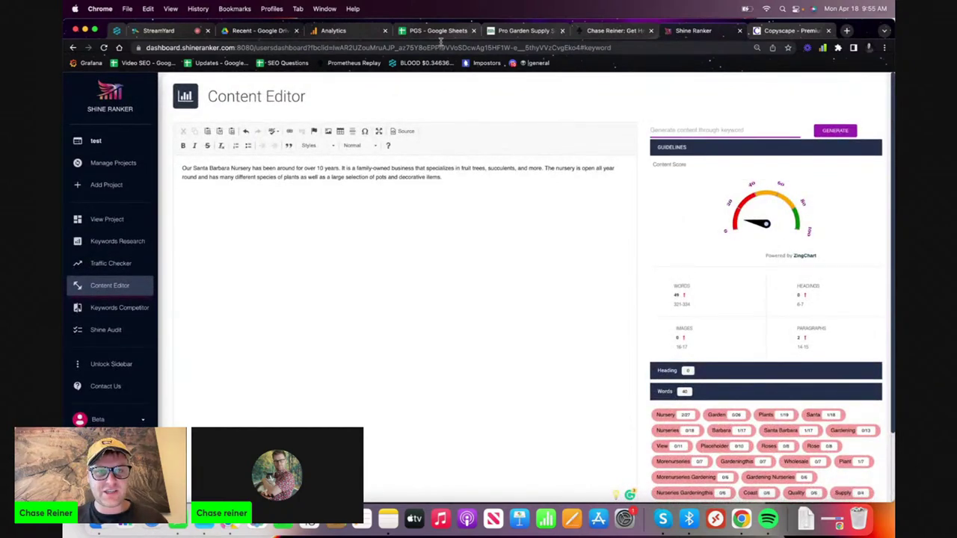
{"action": "left_click", "coordinate": [439, 31]}
{"action": "left_click", "coordinate": [321, 180]}
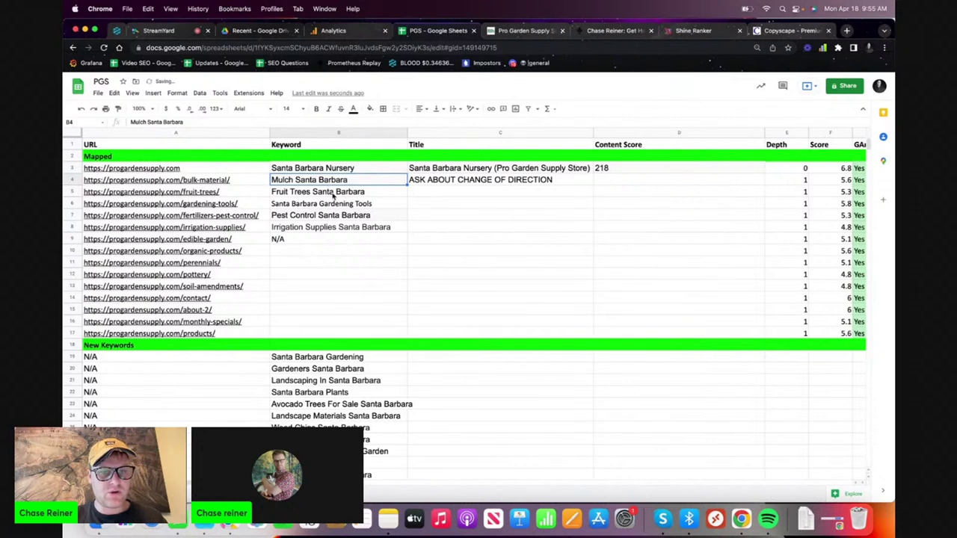
{"action": "left_click", "coordinate": [793, 31]}
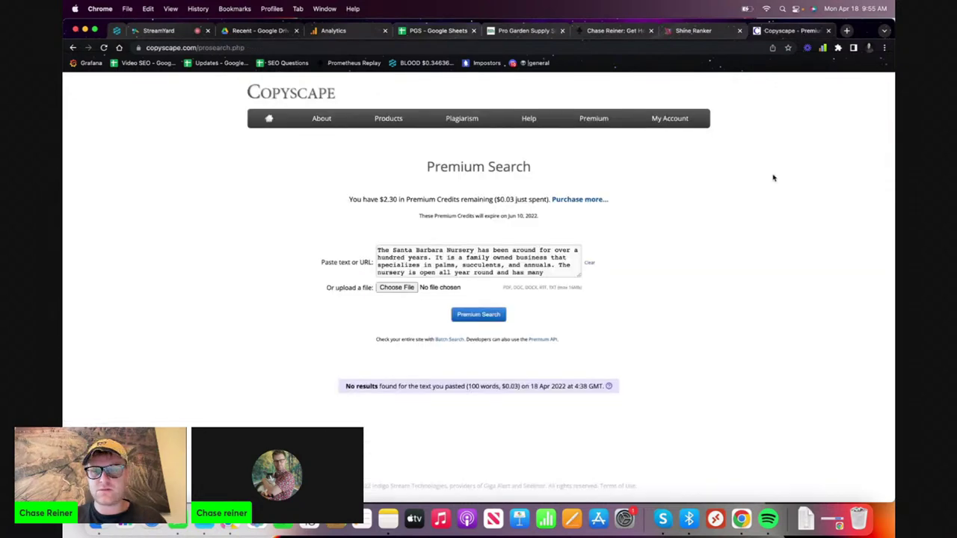
{"action": "left_click", "coordinate": [693, 31]}
{"action": "type", "text": "Mulch Santa Barbara"}
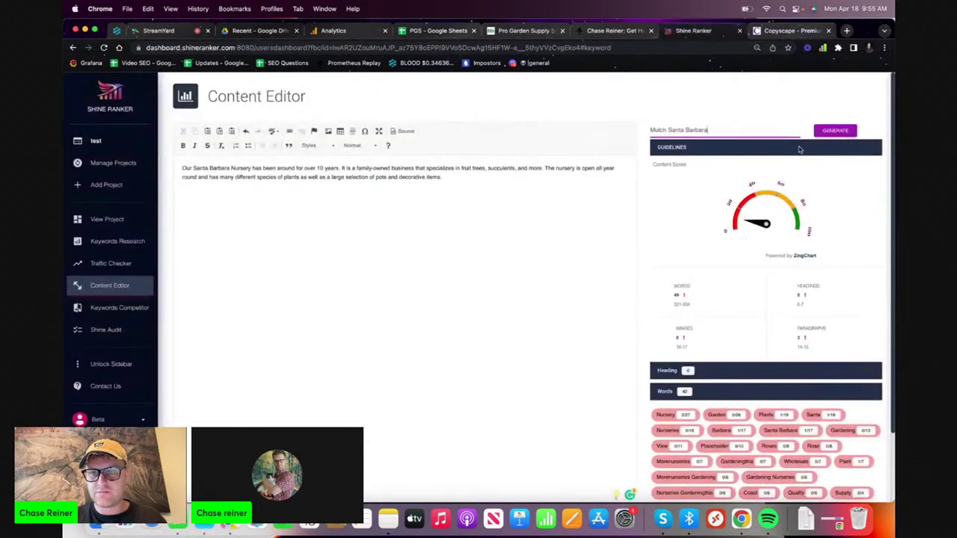
{"action": "left_click", "coordinate": [837, 133]}
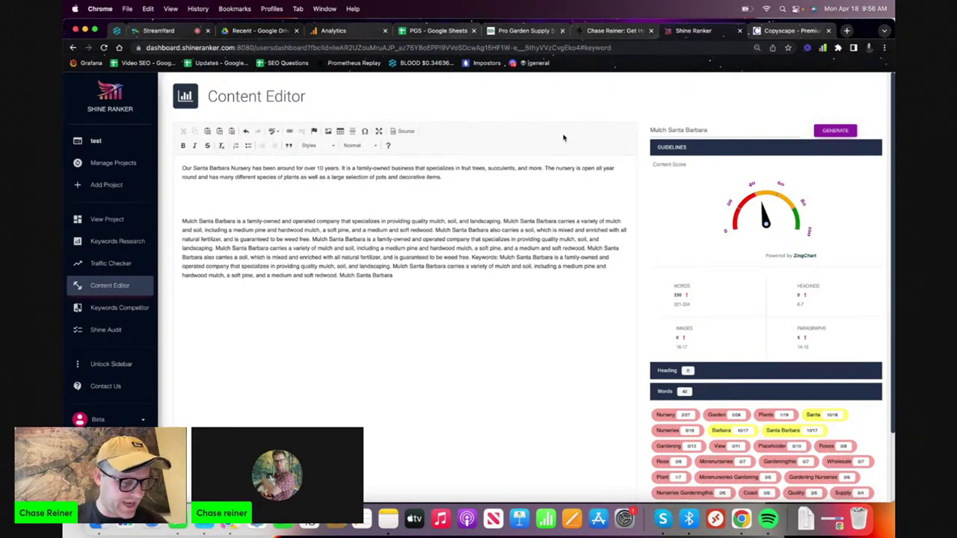
- Accept the 'all-natural' hyphenation and remove the comma after 'fertilizer'
{"action": "key", "text": "super+equal"}
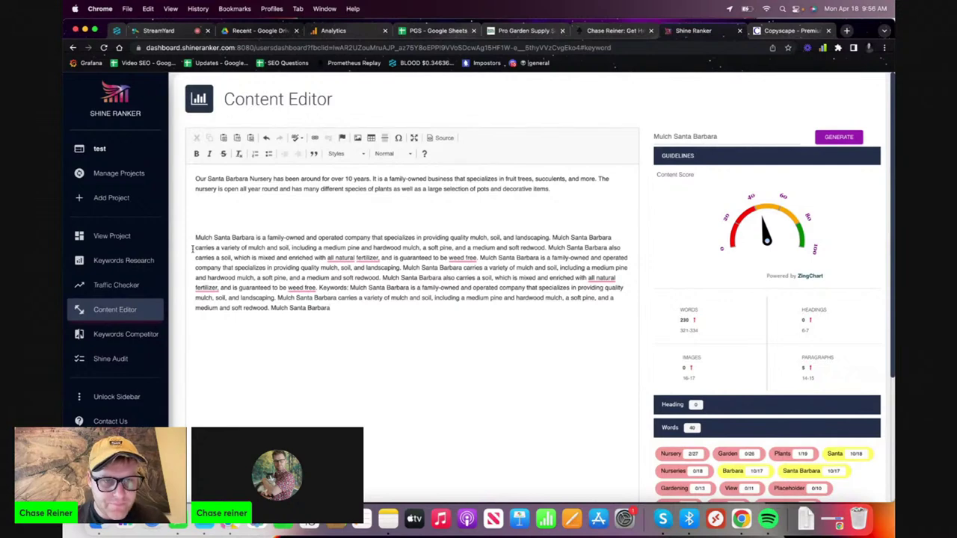
{"action": "left_click_drag", "start_coordinate": [197, 239], "coordinate": [355, 304]}
{"action": "left_click", "coordinate": [356, 304]}
{"action": "mouse_move", "coordinate": [348, 261]}
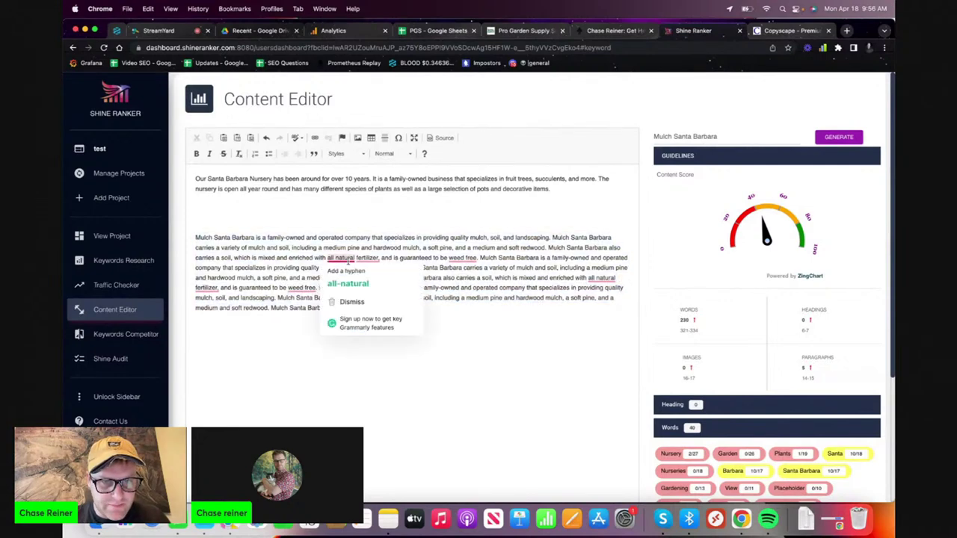
{"action": "left_click", "coordinate": [348, 283]}
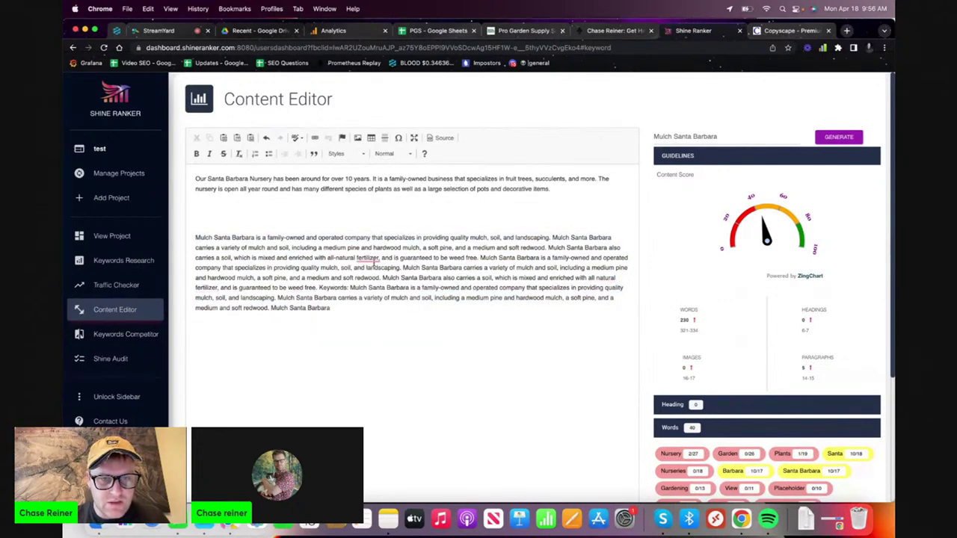
{"action": "left_click", "coordinate": [379, 276]}
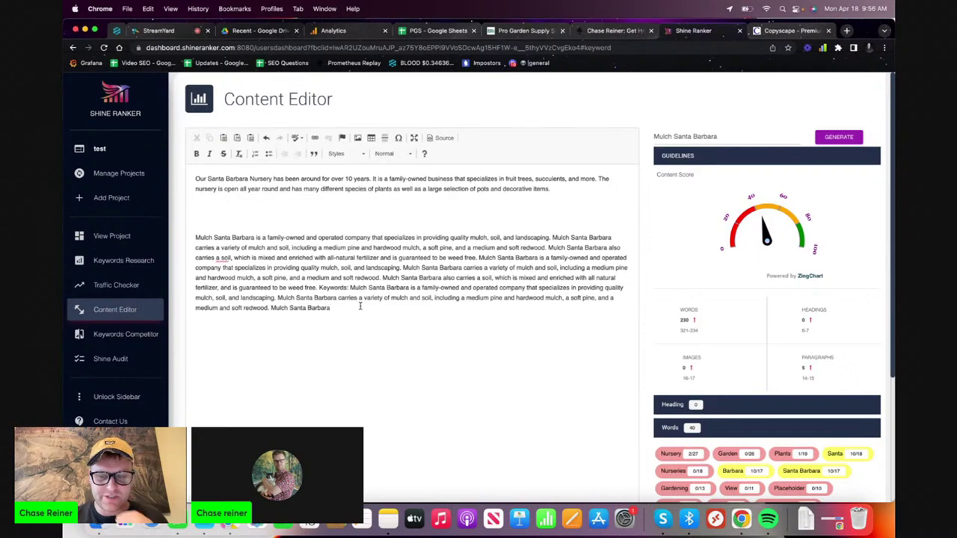
- Apply the Big text style to all the editor text
{"action": "key", "text": "super+a"}
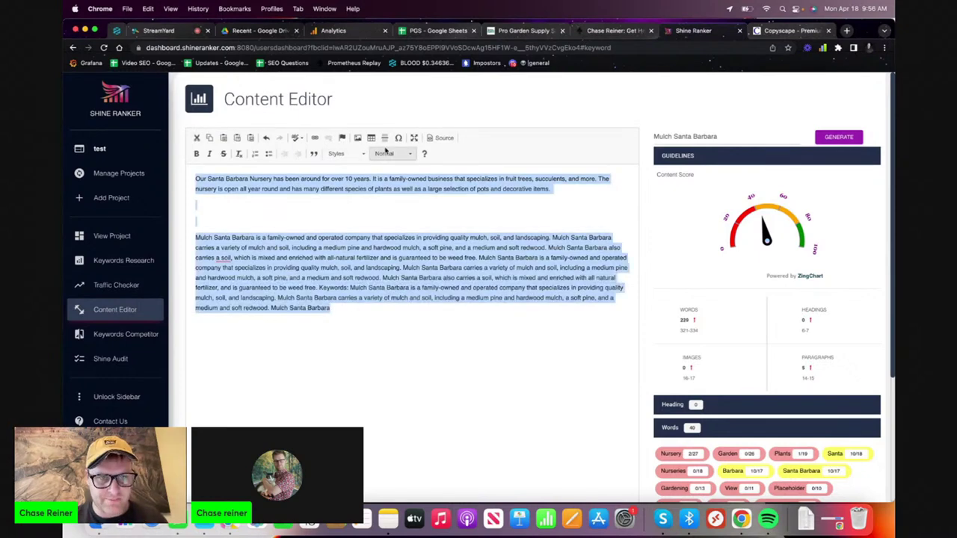
{"action": "left_click", "coordinate": [385, 154]}
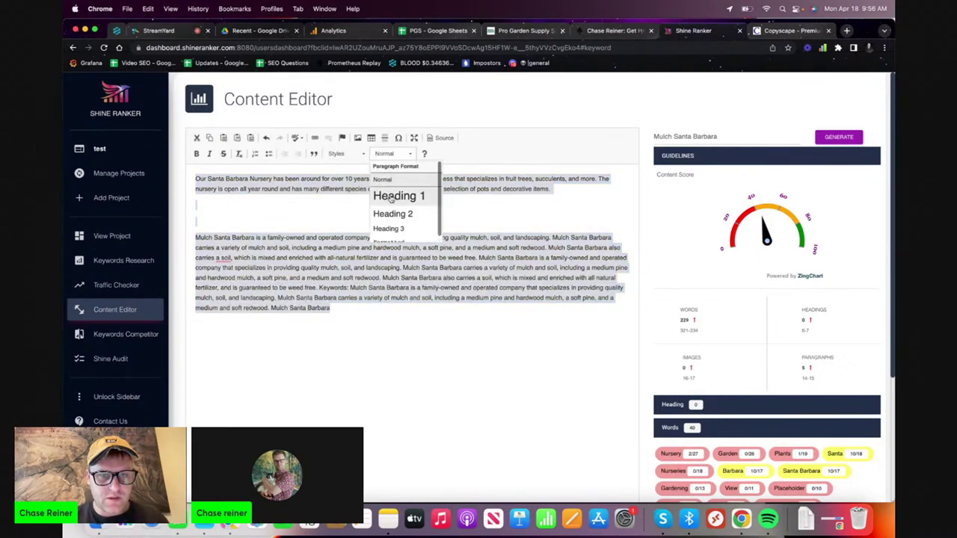
{"action": "left_click", "coordinate": [348, 155]}
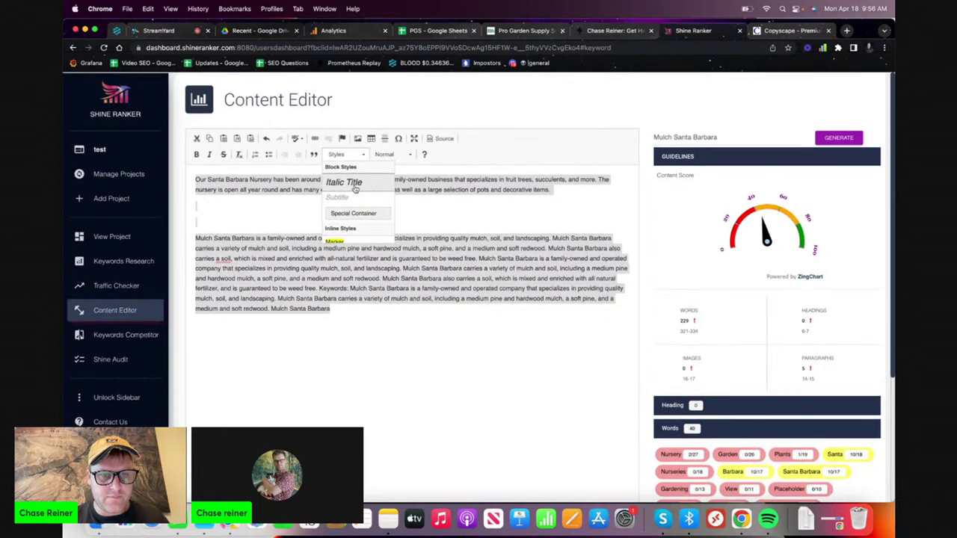
{"action": "scroll", "coordinate": [349, 222], "scroll_direction": "down", "scroll_amount": 2}
{"action": "left_click", "coordinate": [349, 219]}
{"action": "left_click", "coordinate": [287, 275]}
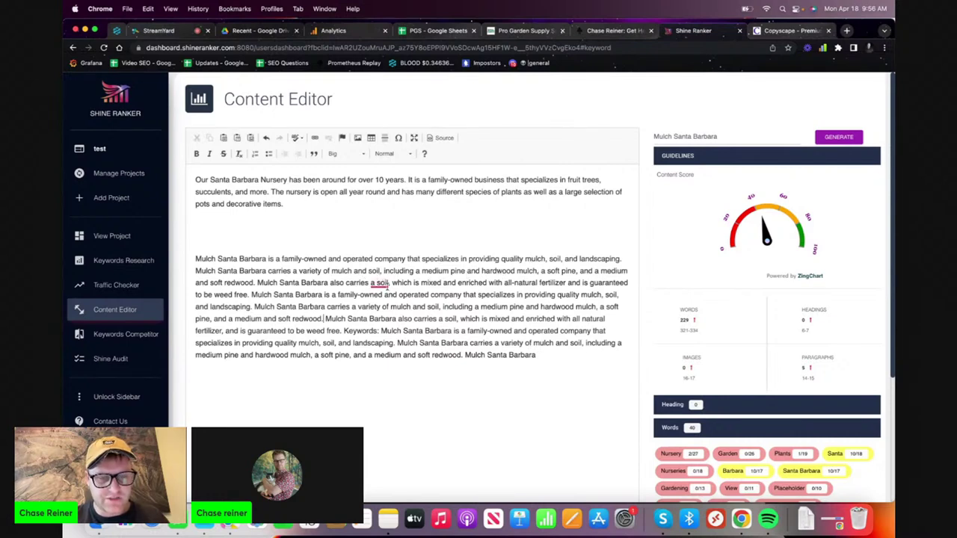
- Delete the repeated text after 'weed free.', change 'a soil' to 'soil', and select the passage
{"action": "right_click", "coordinate": [388, 286]}
{"action": "left_click", "coordinate": [436, 283]}
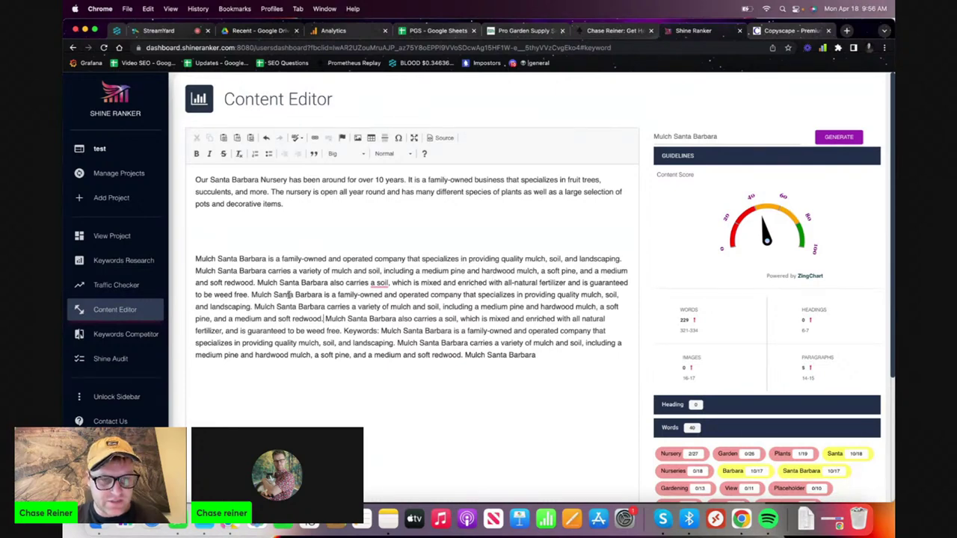
{"action": "left_click_drag", "start_coordinate": [251, 295], "coordinate": [496, 409]}
{"action": "key", "text": "BackSpace"}
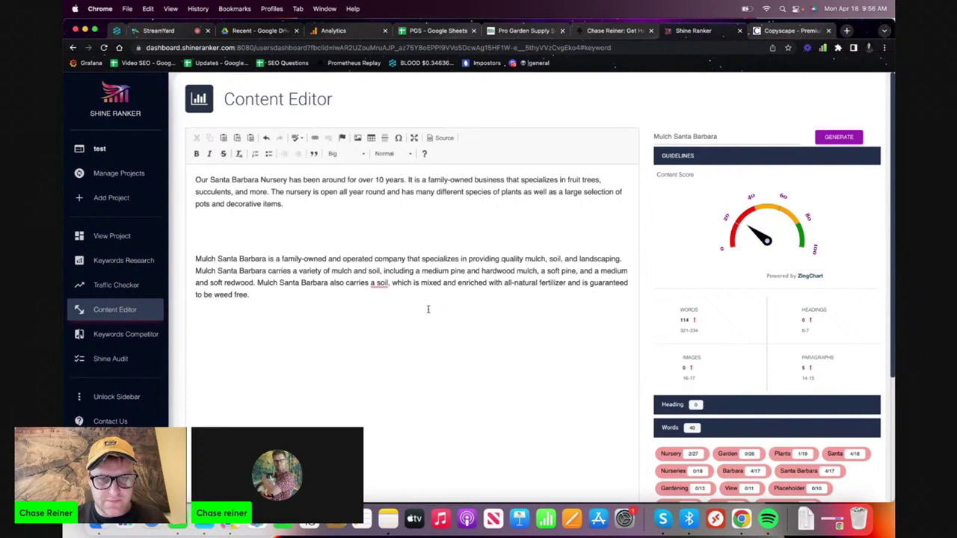
{"action": "right_click", "coordinate": [378, 285]}
{"action": "left_click", "coordinate": [390, 297]}
{"action": "left_click_drag", "start_coordinate": [262, 295], "coordinate": [257, 283]}
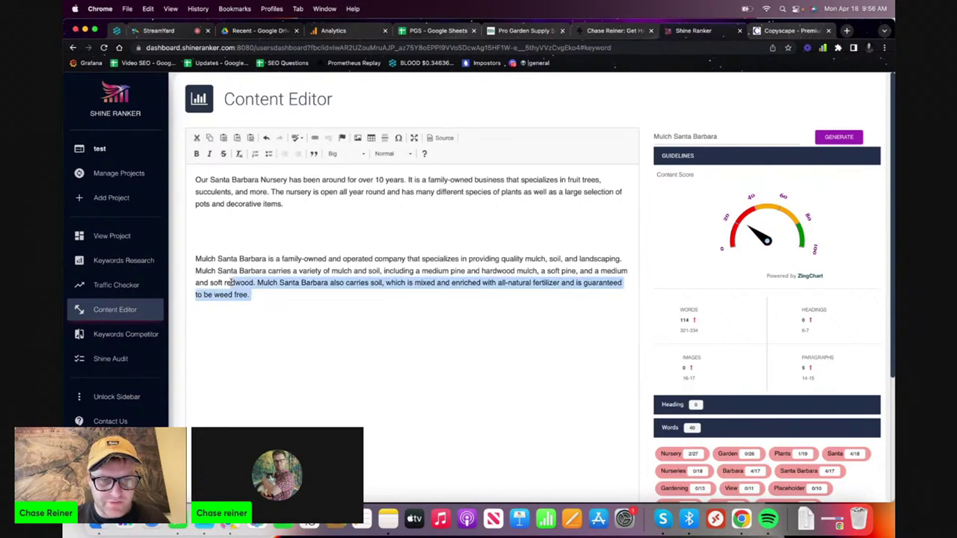
{"action": "left_click", "coordinate": [227, 283]}
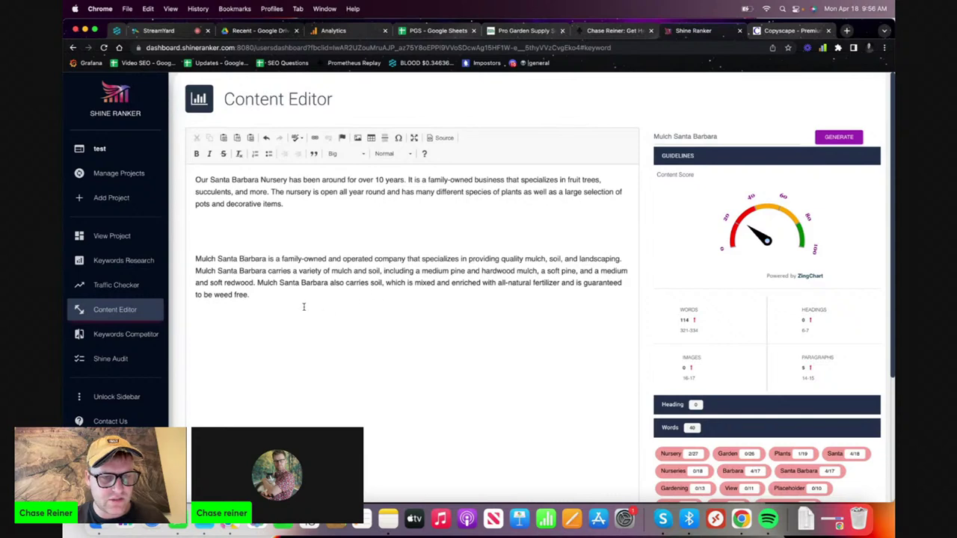
{"action": "left_click_drag", "start_coordinate": [291, 272], "coordinate": [327, 310]}
{"action": "key", "text": "super+c"}
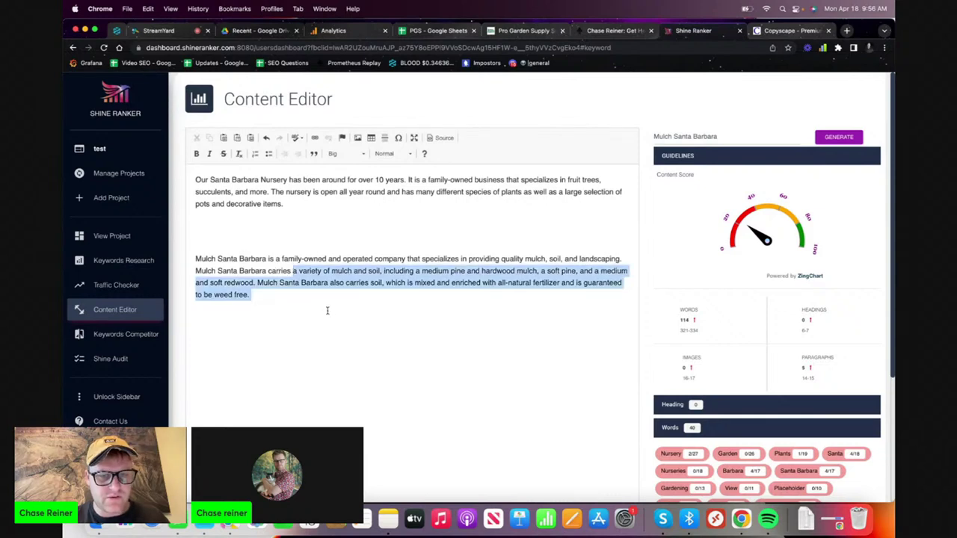
{"action": "left_click", "coordinate": [526, 31]}
- Append 'We also carry' plus the mulch passage to the header body, fixing the misspellings
{"action": "left_click", "coordinate": [643, 324]}
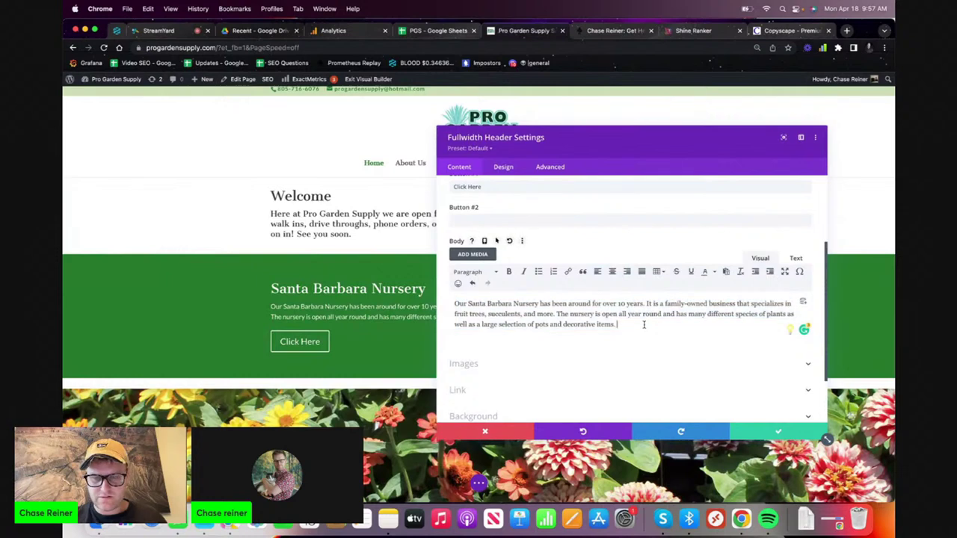
{"action": "type", "text": "We also cary a"}
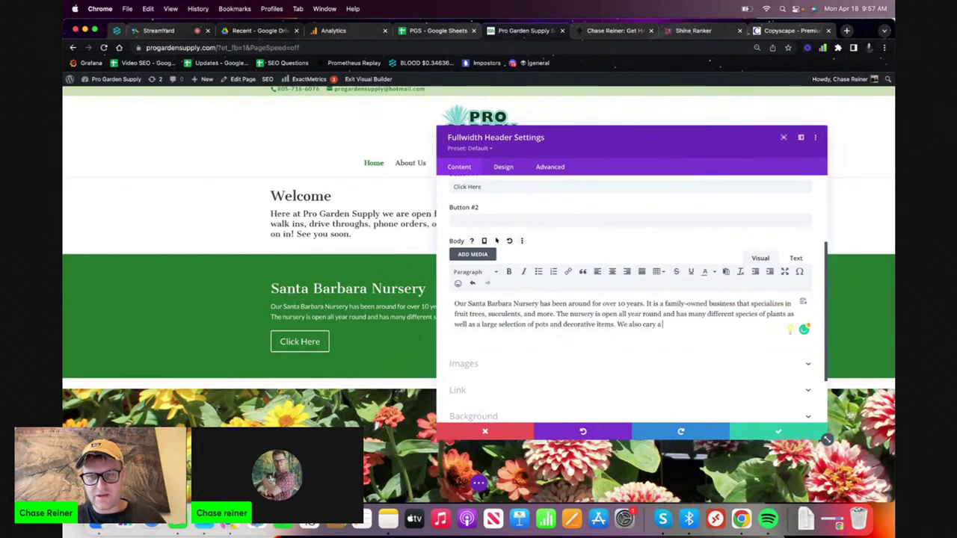
{"action": "key", "text": "super+v"}
{"action": "right_click", "coordinate": [665, 325]}
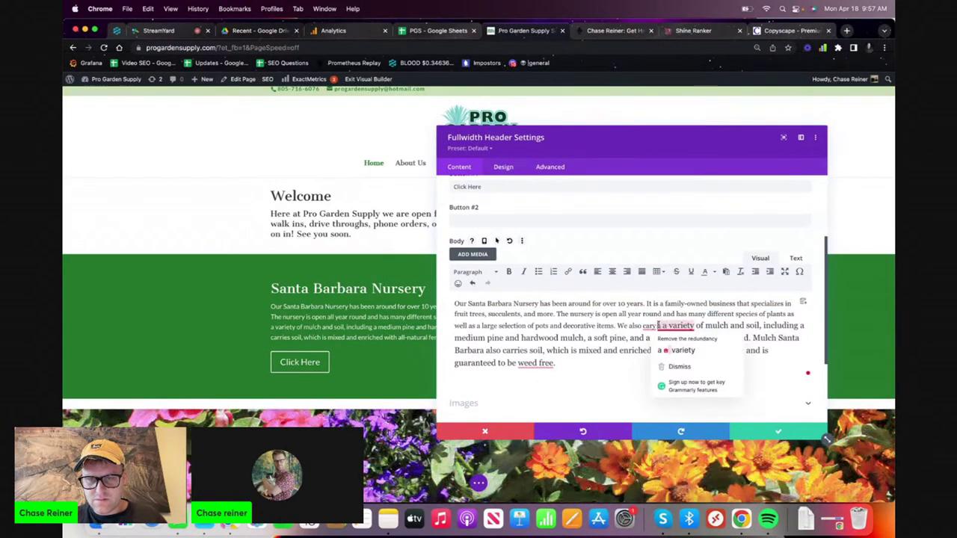
{"action": "left_click", "coordinate": [677, 336]}
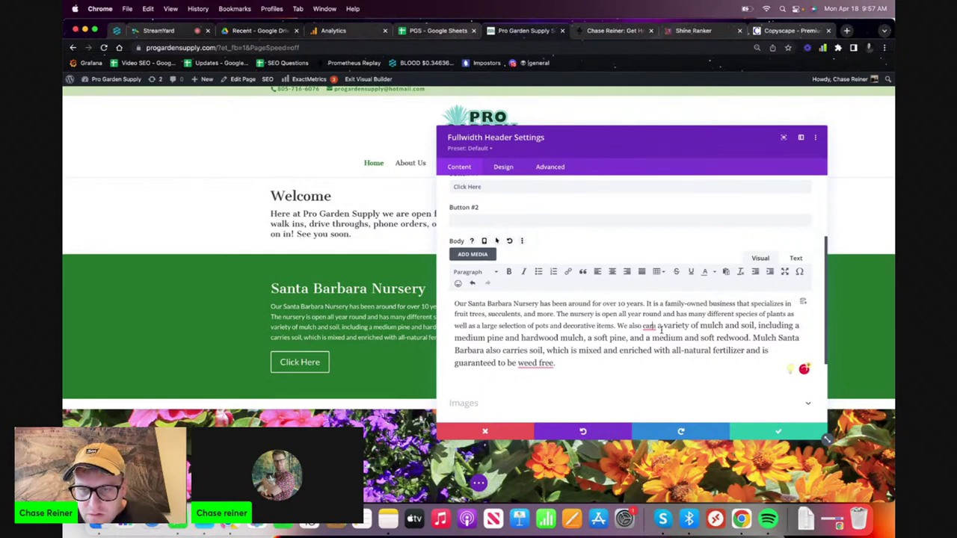
{"action": "left_click", "coordinate": [660, 326]}
{"action": "type", "text": "y"}
{"action": "key", "text": "BackSpace"}
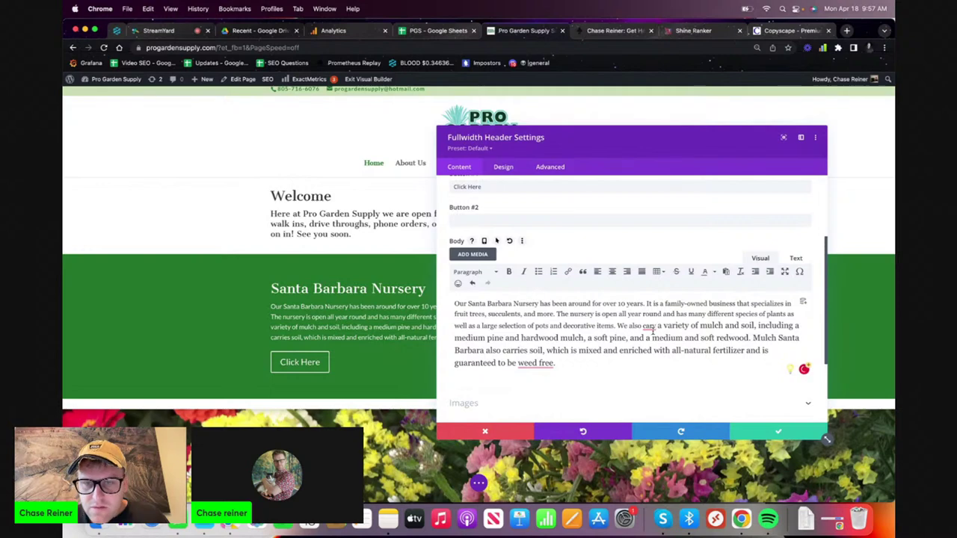
{"action": "right_click", "coordinate": [649, 327]}
{"action": "left_click", "coordinate": [675, 337]}
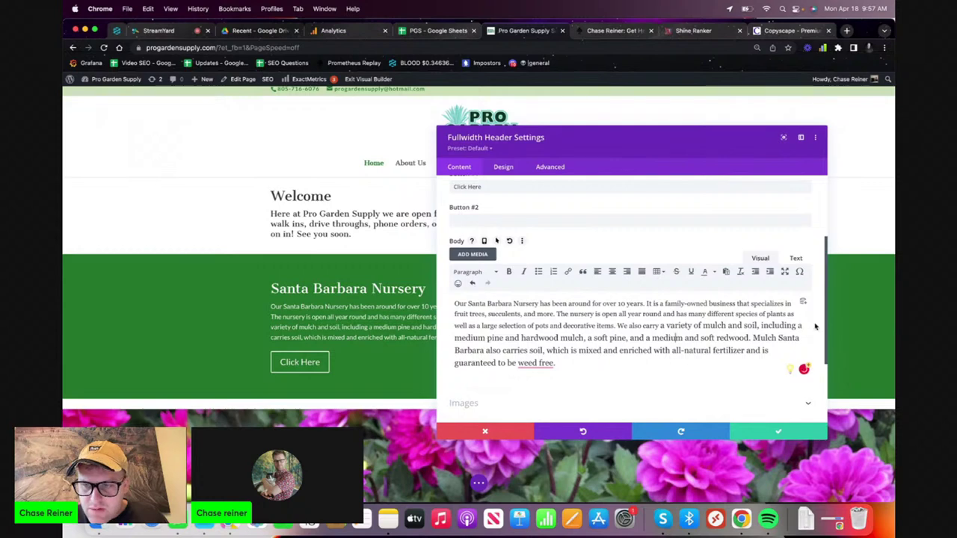
- Delete the added mulch sentences so the body ends at 'pots and decorative items.'
{"action": "left_click_drag", "start_coordinate": [486, 339], "coordinate": [794, 330]}
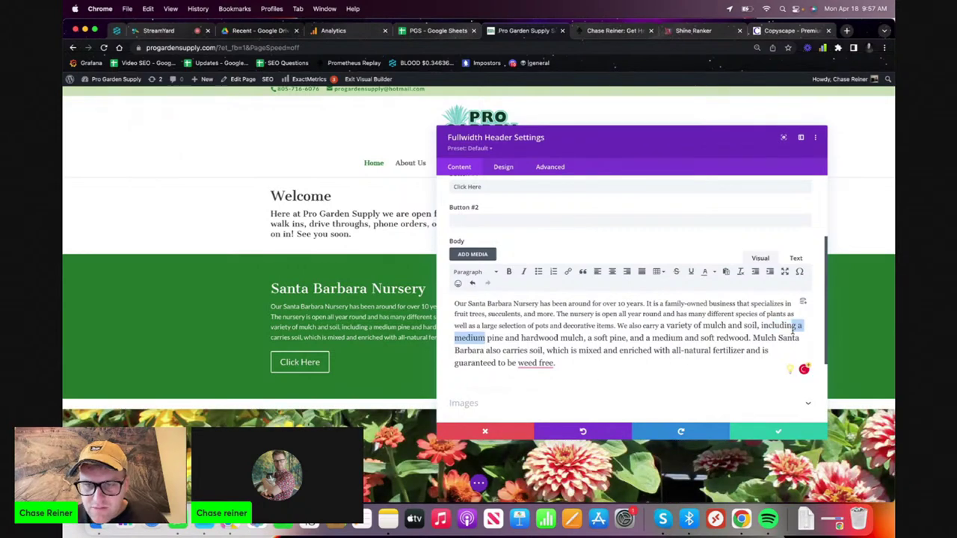
{"action": "key", "text": "BackSpace"}
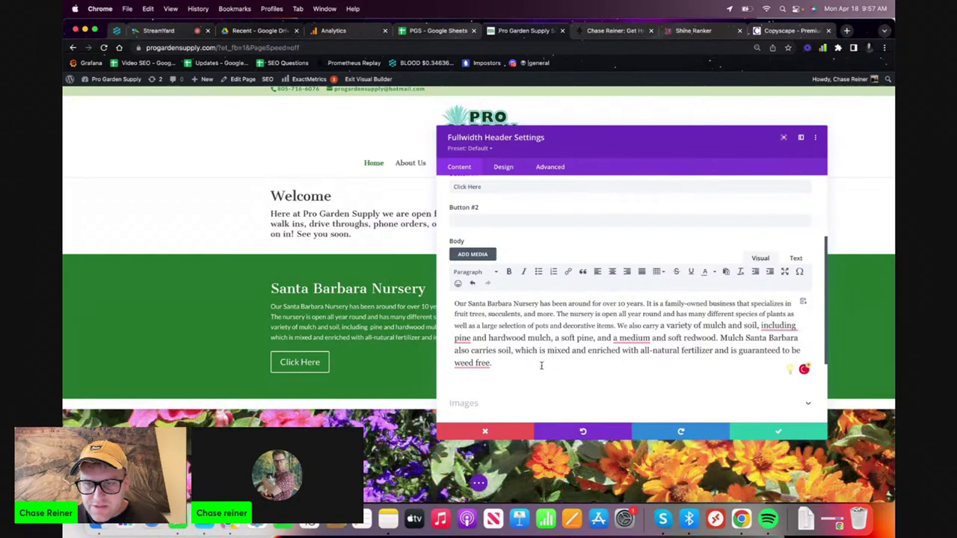
{"action": "left_click_drag", "start_coordinate": [541, 366], "coordinate": [754, 326]}
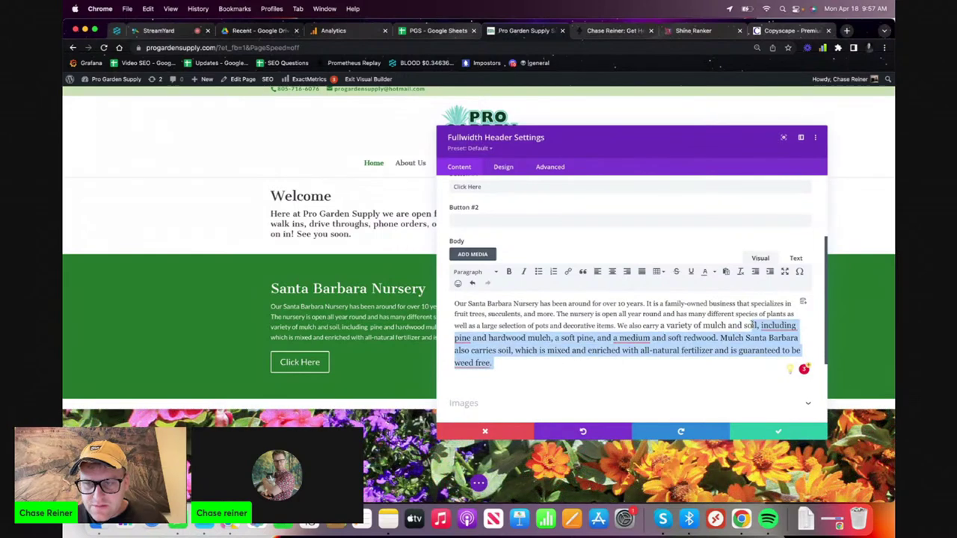
{"action": "left_click", "coordinate": [754, 326]}
{"action": "left_click_drag", "start_coordinate": [620, 353], "coordinate": [742, 362]}
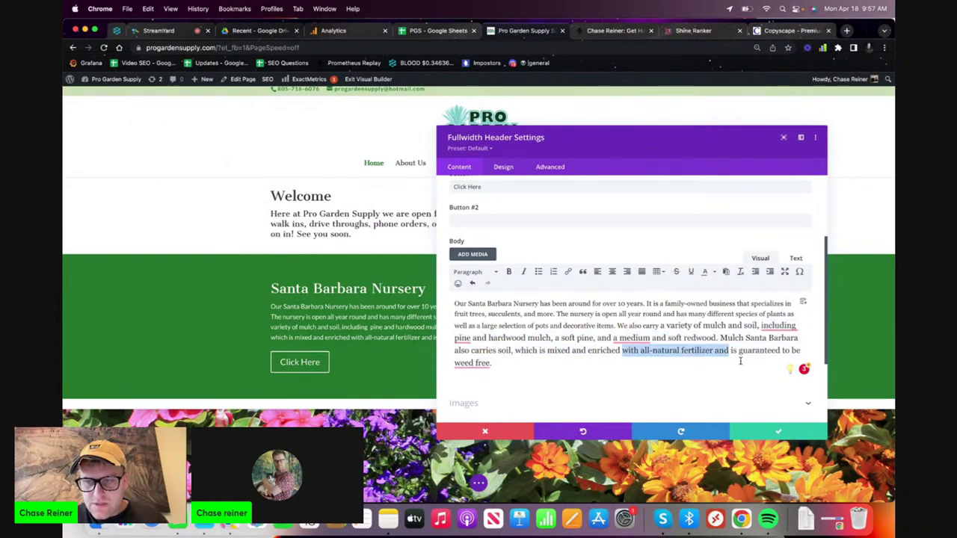
{"action": "left_click_drag", "start_coordinate": [492, 364], "coordinate": [614, 327]}
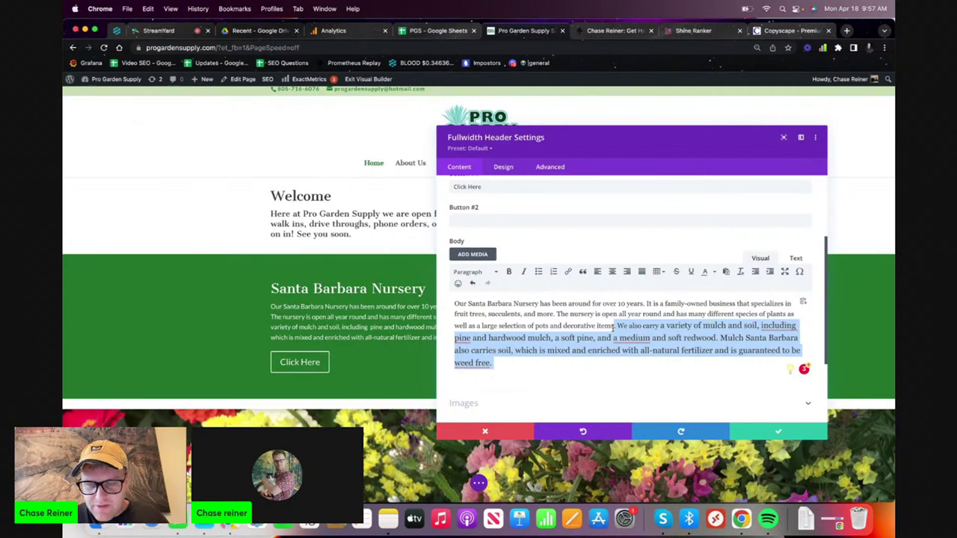
{"action": "key", "text": "BackSpace"}
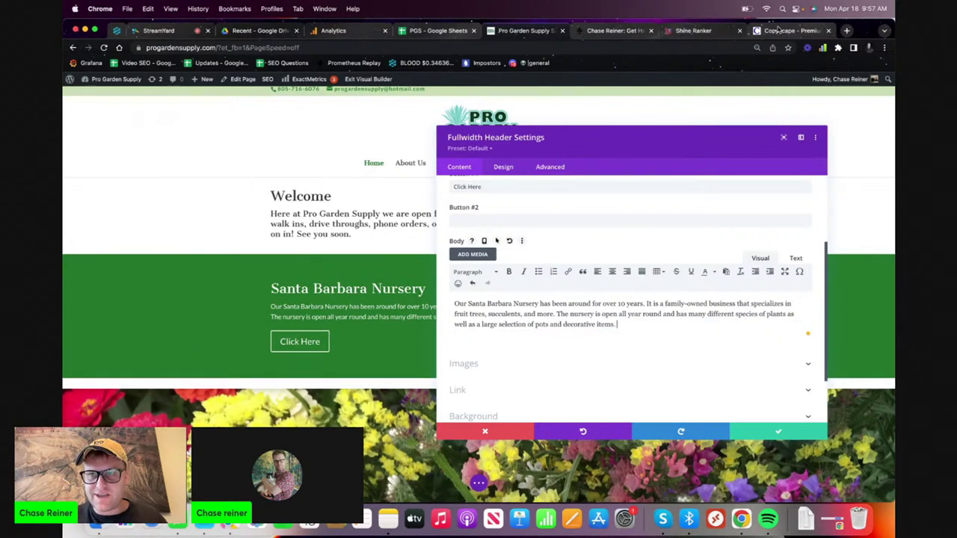
{"action": "left_click", "coordinate": [693, 30]}
{"action": "left_click", "coordinate": [405, 323]}
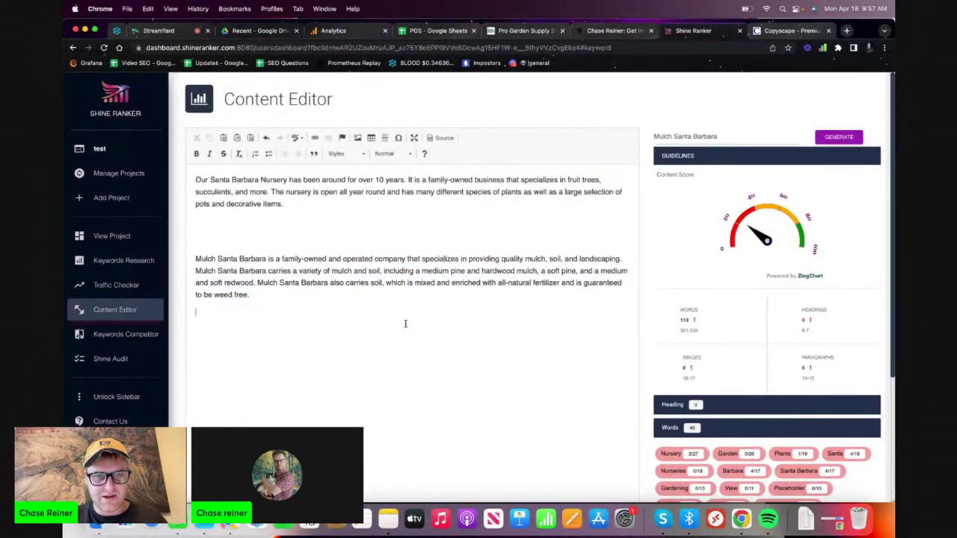
- Change the keyword to 'fruit trees' from the PGS sheet and generate content for it
{"action": "key", "text": "super+a"}
{"action": "left_click", "coordinate": [440, 327]}
{"action": "scroll", "coordinate": [472, 336], "scroll_direction": "down", "scroll_amount": 2}
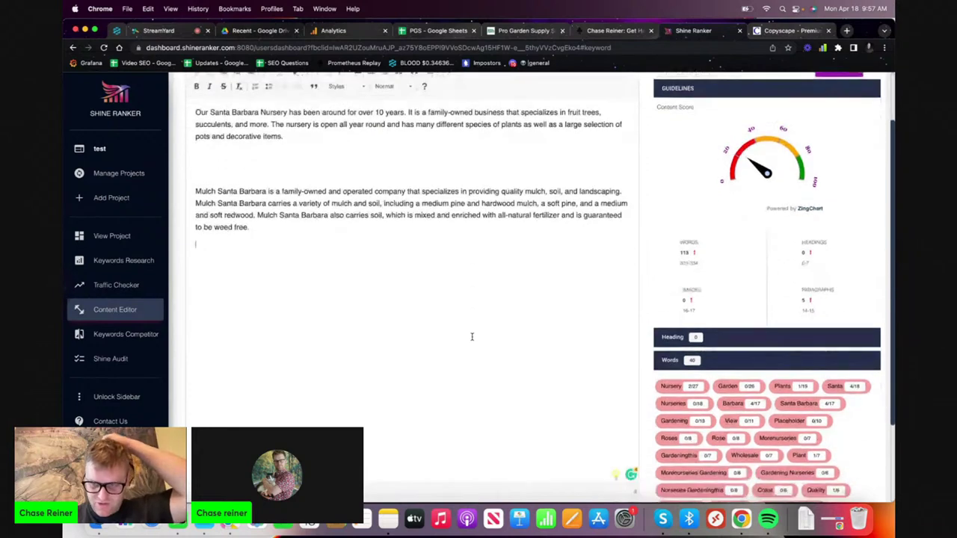
{"action": "scroll", "coordinate": [671, 367], "scroll_direction": "up", "scroll_amount": 2}
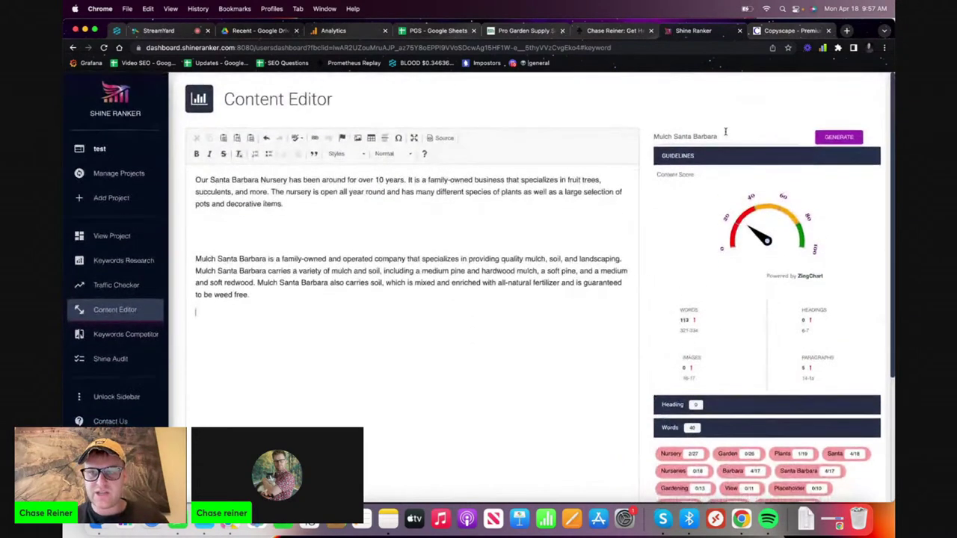
{"action": "triple_click", "coordinate": [726, 134]}
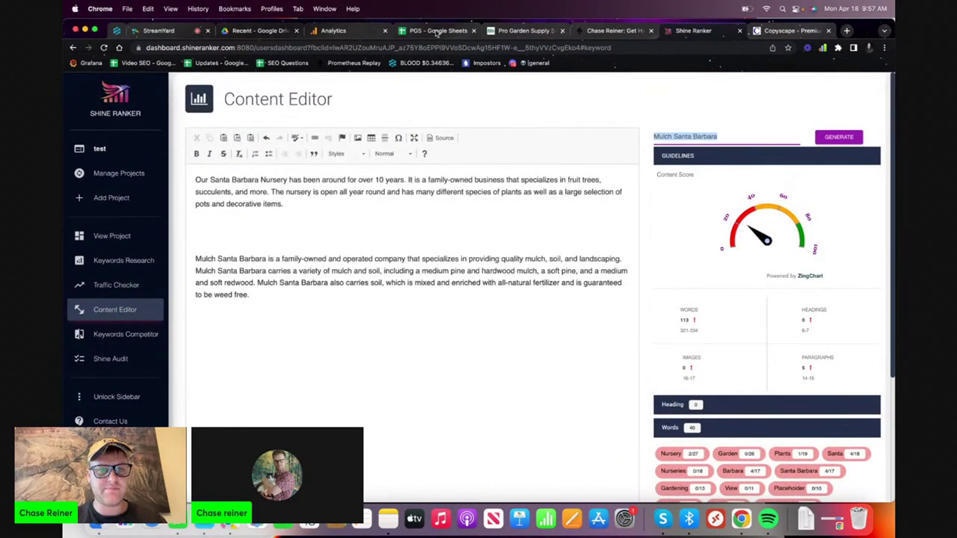
{"action": "left_click", "coordinate": [437, 30]}
{"action": "left_click", "coordinate": [341, 205]}
{"action": "left_click", "coordinate": [348, 193]}
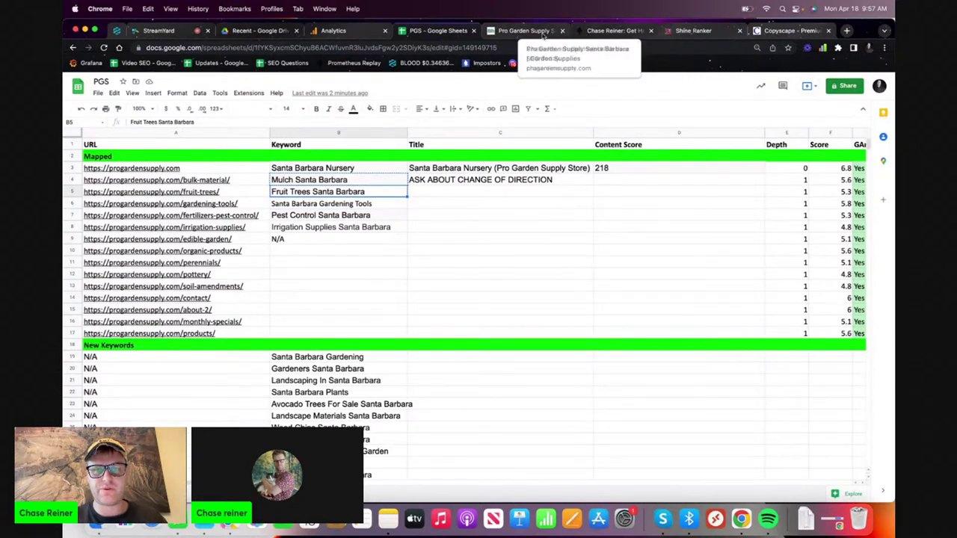
{"action": "left_click", "coordinate": [542, 31]}
{"action": "key", "text": "super+9"}
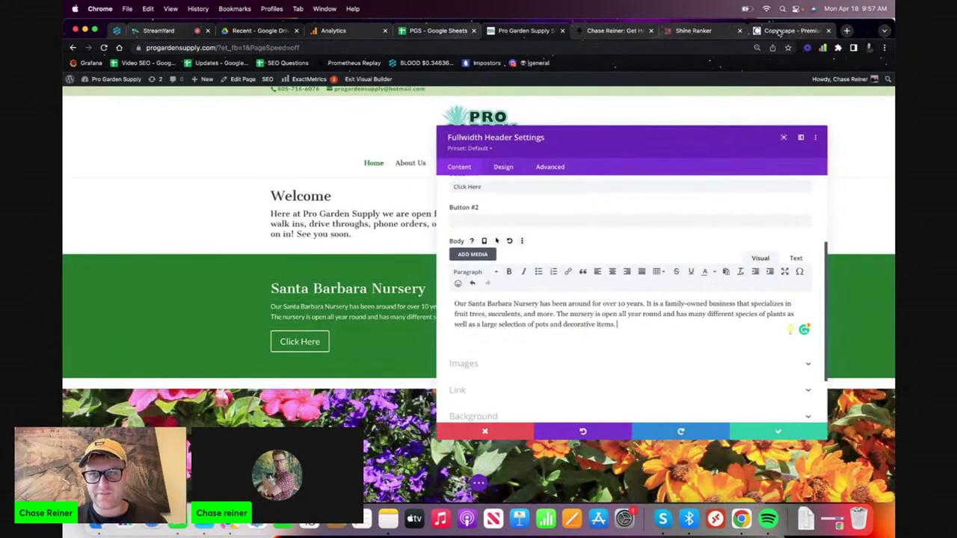
{"action": "left_click", "coordinate": [632, 31]}
{"action": "left_click", "coordinate": [693, 31]}
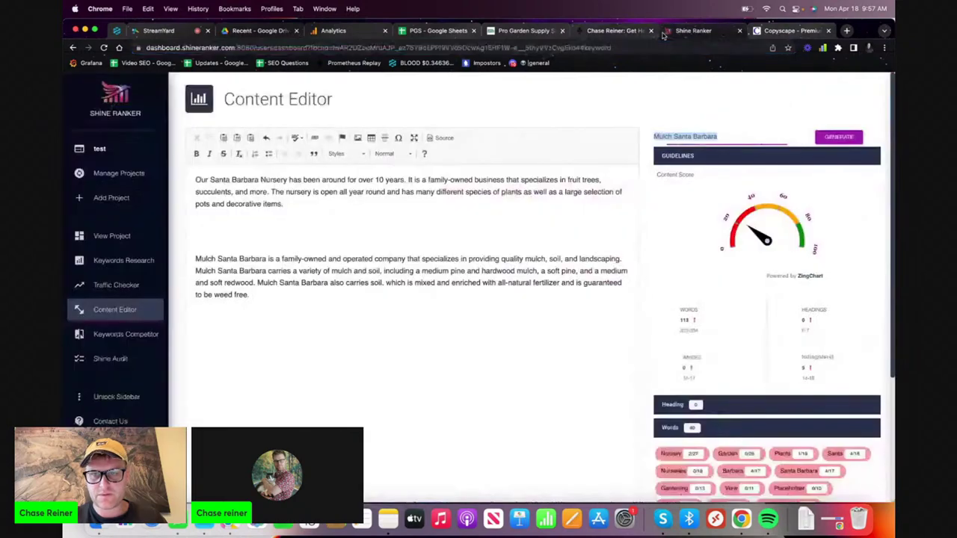
{"action": "type", "text": "fruit trees"}
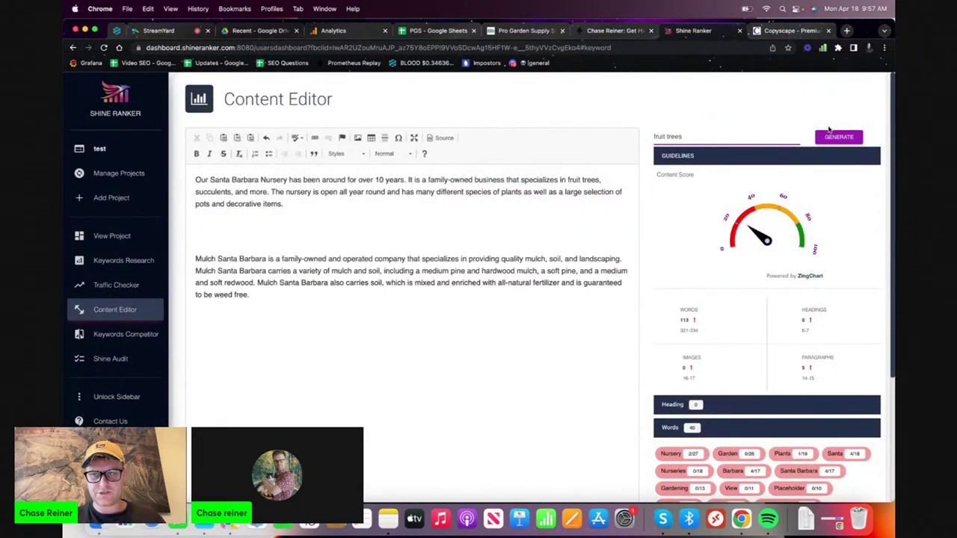
{"action": "left_click", "coordinate": [837, 137]}
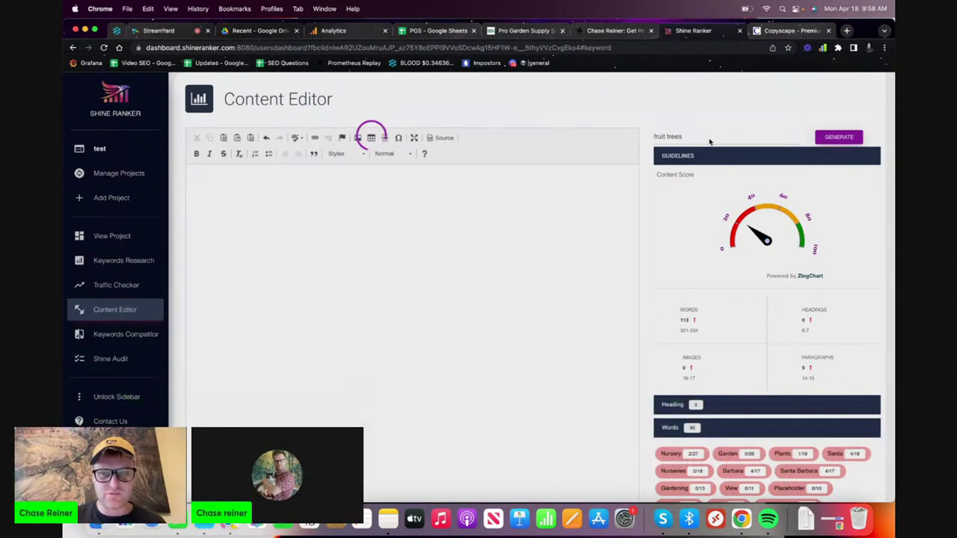
- Clear all the editor text and paste the paragraphs back in
{"action": "scroll", "coordinate": [323, 373], "scroll_direction": "down", "scroll_amount": 1}
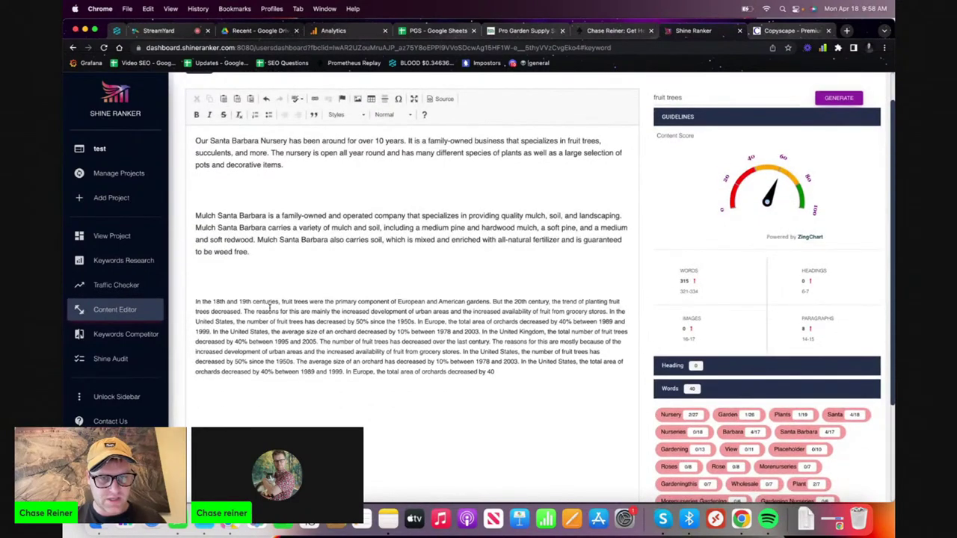
{"action": "key", "text": "ctrl+a"}
{"action": "key", "text": "super+c"}
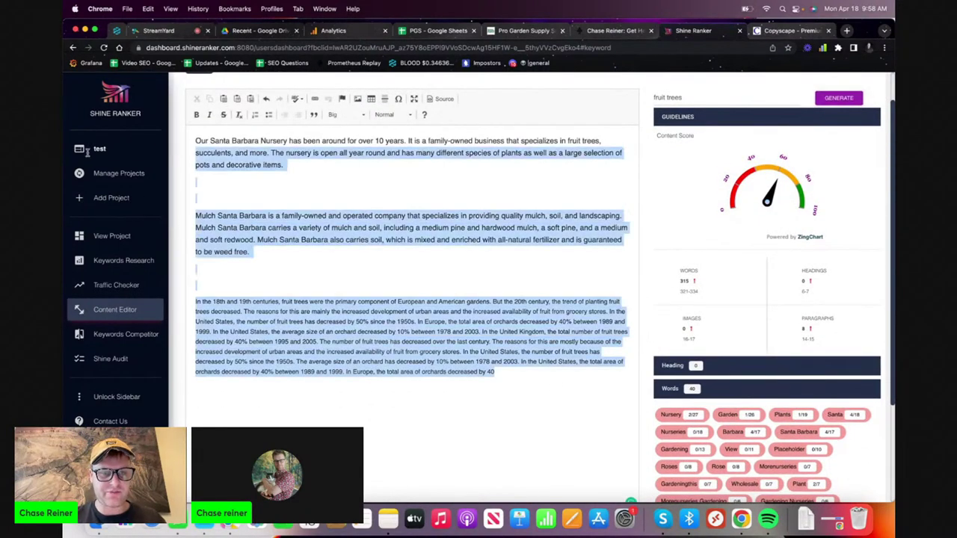
{"action": "key", "text": "BackSpace"}
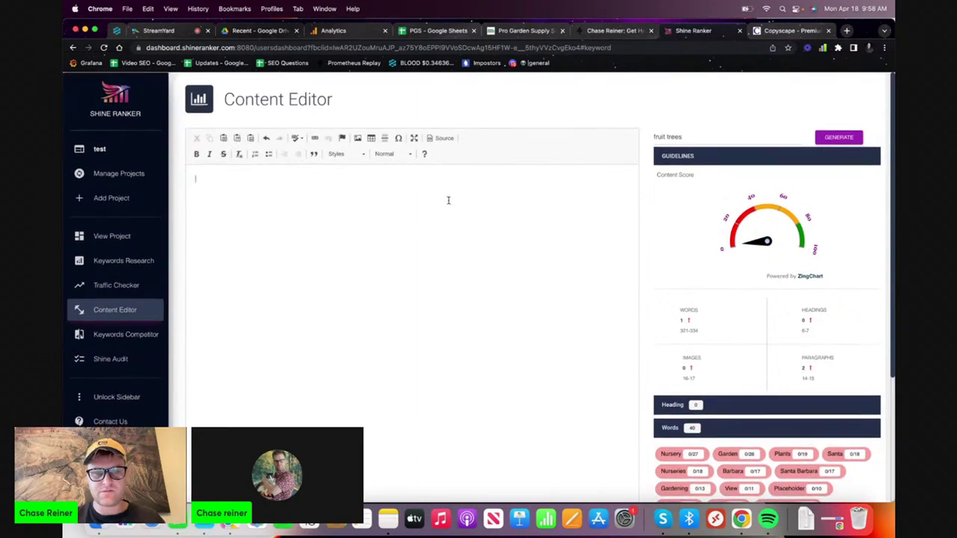
{"action": "key", "text": "super+v"}
- Delete the mulch and fruit-tree paragraphs and generate for the keyword 'why you should buy fruit trees'
{"action": "left_click_drag", "start_coordinate": [495, 411], "coordinate": [193, 255]}
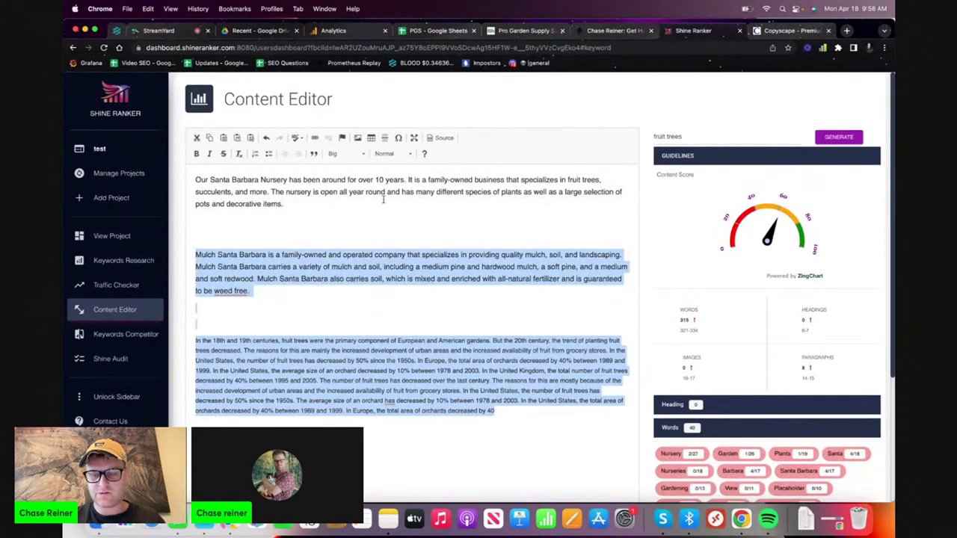
{"action": "key", "text": "BackSpace"}
{"action": "left_click_drag", "start_coordinate": [745, 133], "coordinate": [575, 131]}
{"action": "key", "text": "Left"}
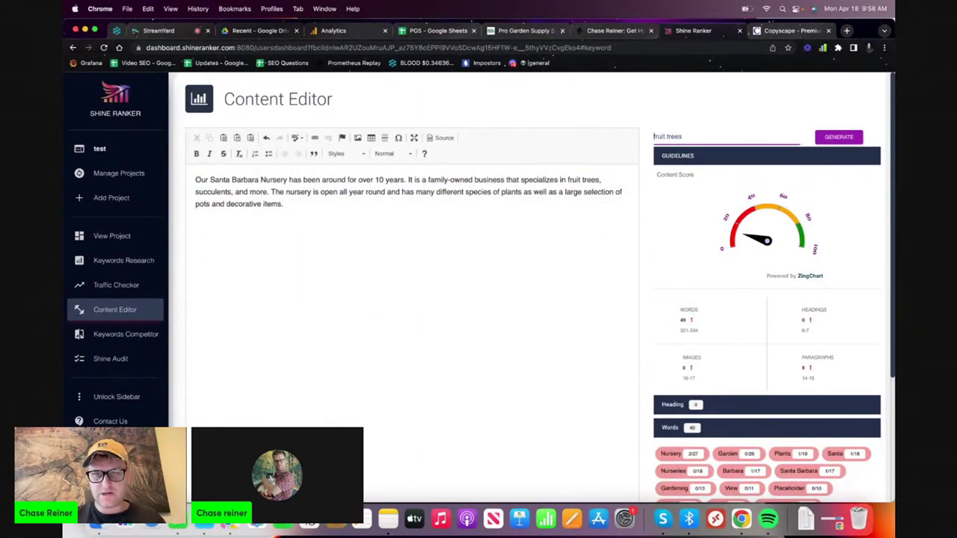
{"action": "type", "text": "why you should "}
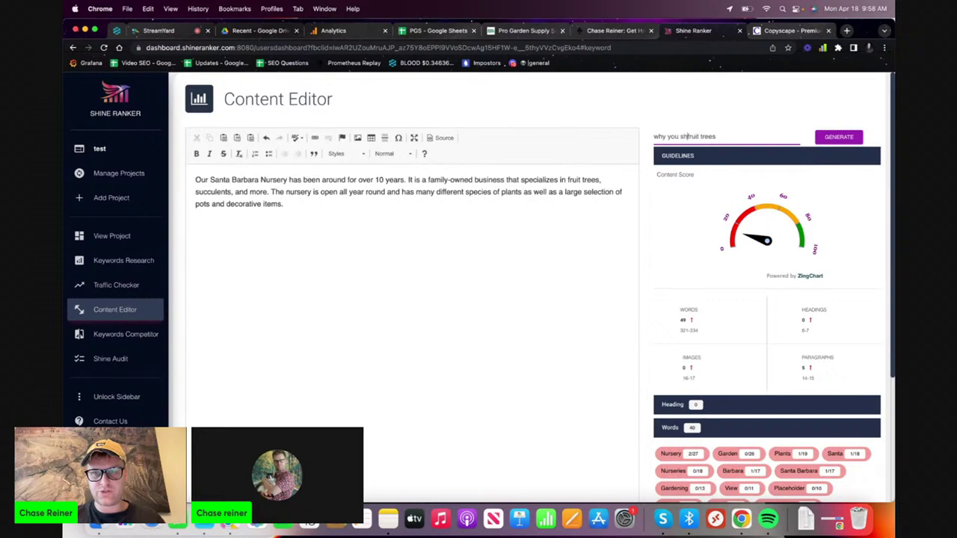
{"action": "type", "text": "buy"}
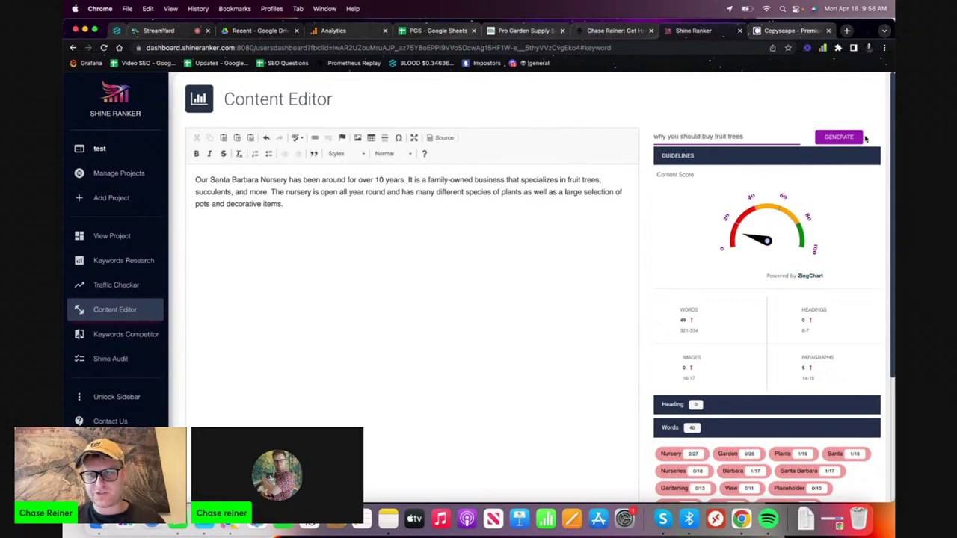
{"action": "left_click", "coordinate": [860, 138]}
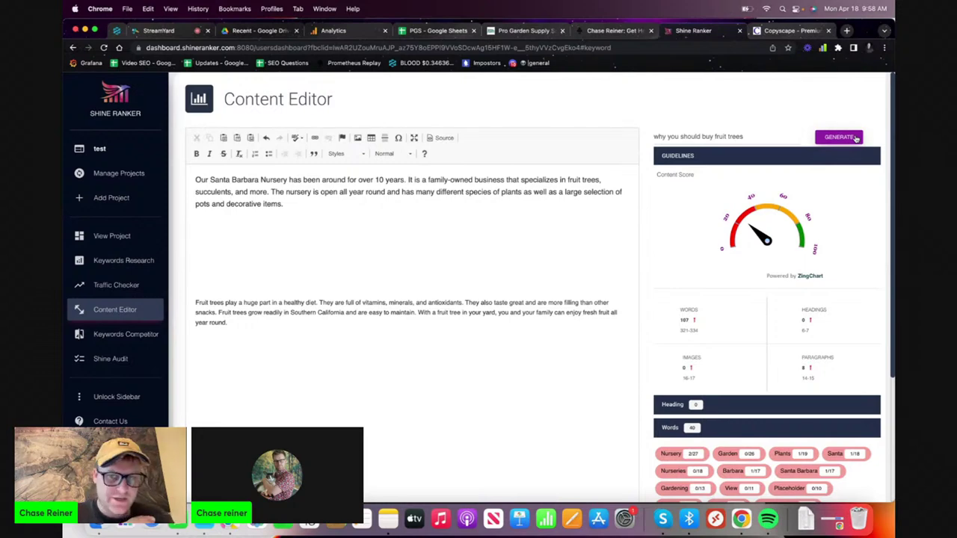
- Remove the blank lines and the generated fruit-trees paragraph, leaving only the nursery paragraph
{"action": "left_click", "coordinate": [402, 264]}
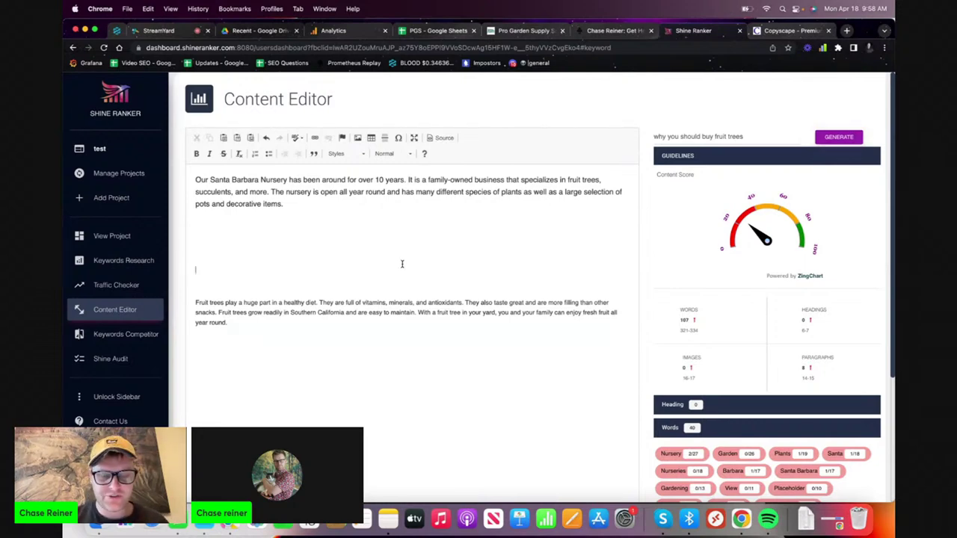
{"action": "key", "text": "BackSpace"}
{"action": "key", "text": "BackSpace"}
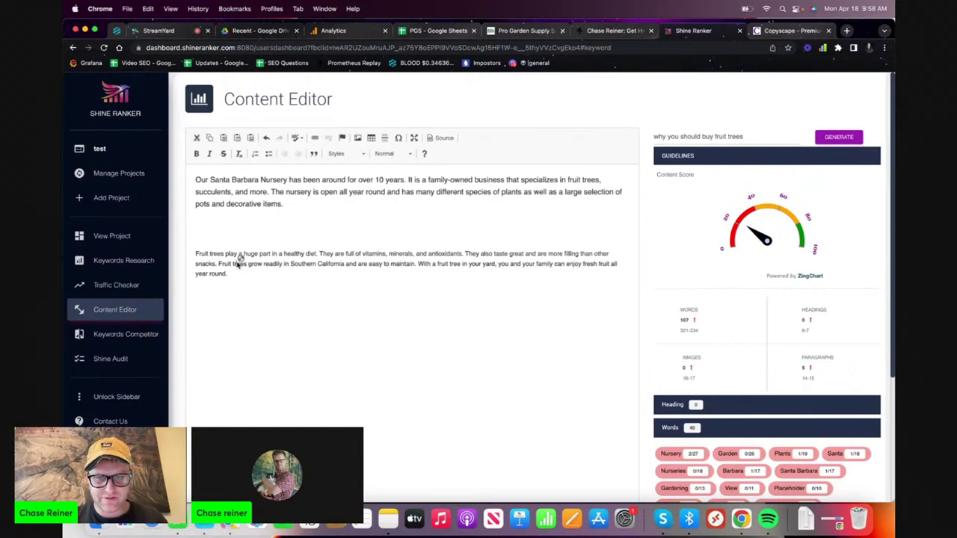
{"action": "left_click_drag", "start_coordinate": [269, 275], "coordinate": [189, 249]}
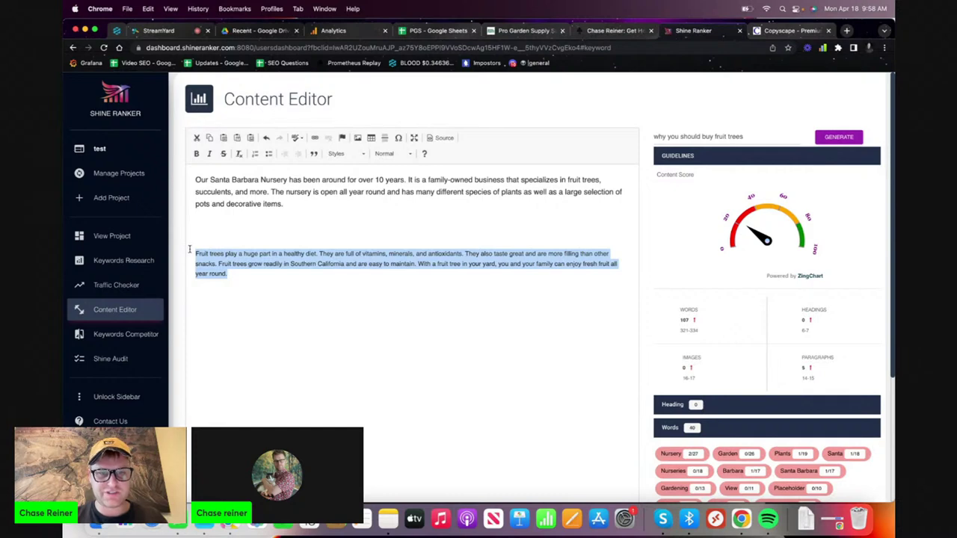
{"action": "key", "text": "BackSpace"}
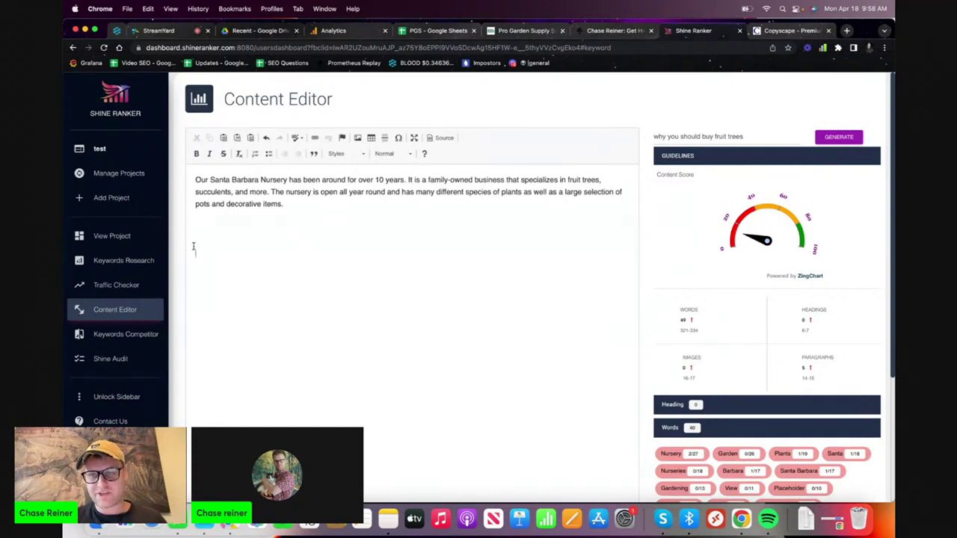
{"action": "triple_click", "coordinate": [677, 142]}
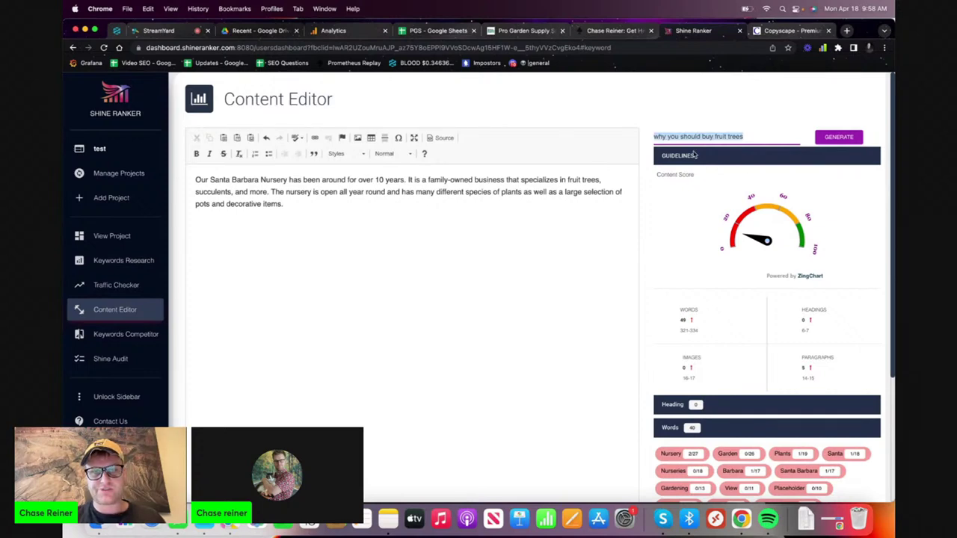
{"action": "left_click", "coordinate": [536, 31]}
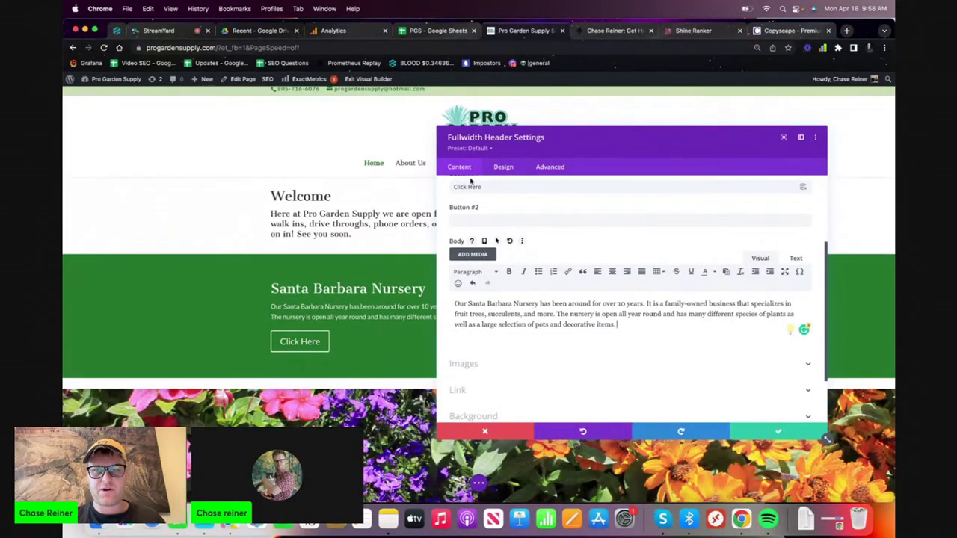
- Copy 'Santa Barbara Nursery' from the sheet and search it in a private Google window
{"action": "left_click", "coordinate": [688, 33]}
{"action": "left_click", "coordinate": [687, 31]}
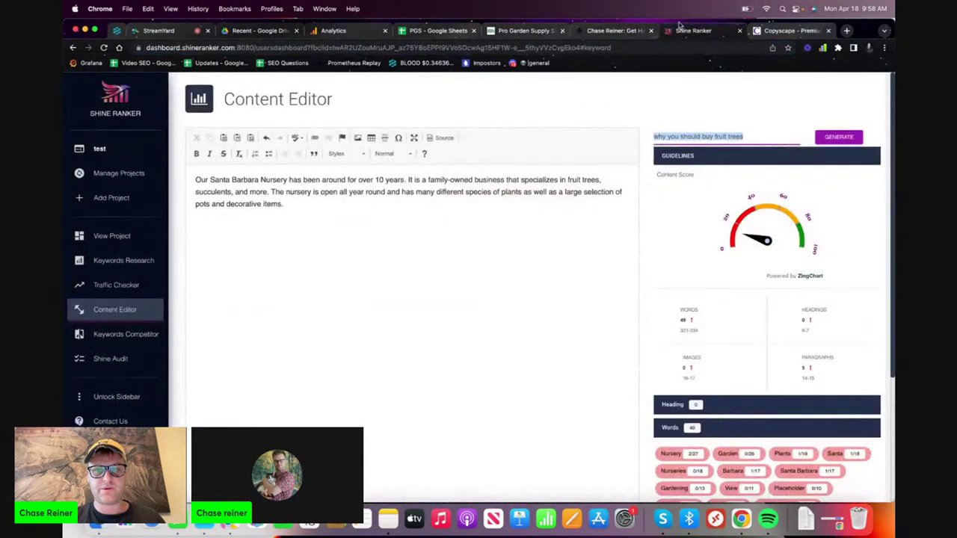
{"action": "left_click", "coordinate": [443, 33]}
{"action": "left_click", "coordinate": [291, 168]}
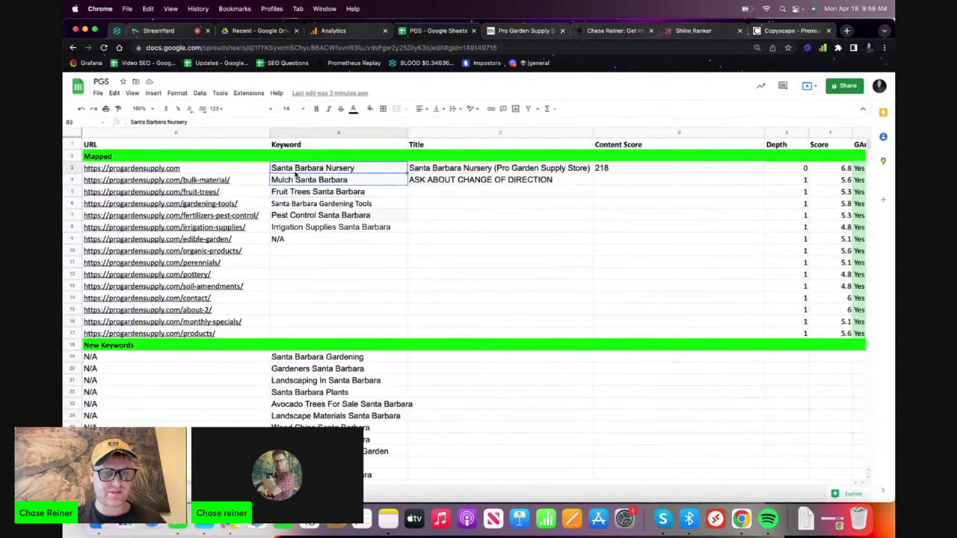
{"action": "key", "text": "super+c"}
{"action": "key", "text": "super+shift+l"}
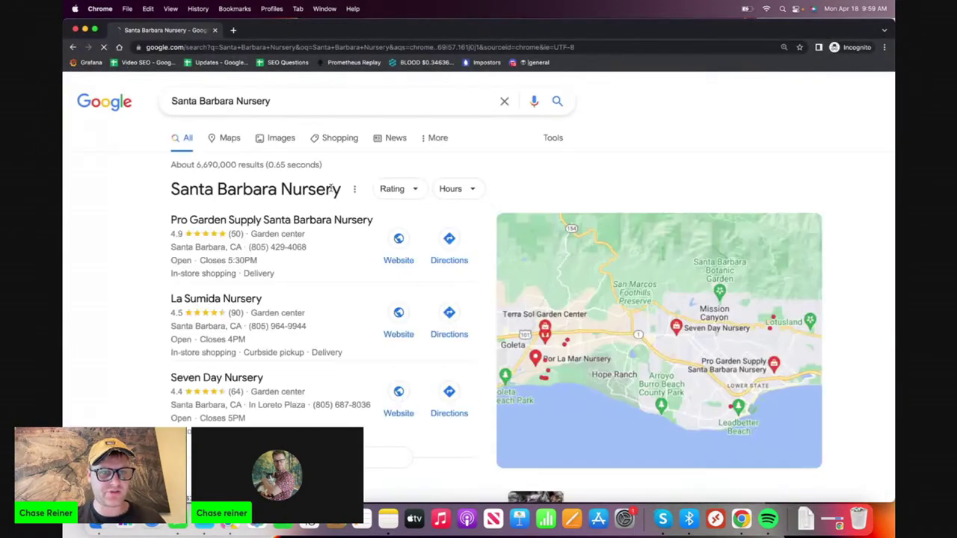
{"action": "scroll", "coordinate": [331, 191], "scroll_direction": "down", "scroll_amount": 4}
{"action": "scroll", "coordinate": [331, 191], "scroll_direction": "up", "scroll_amount": 5}
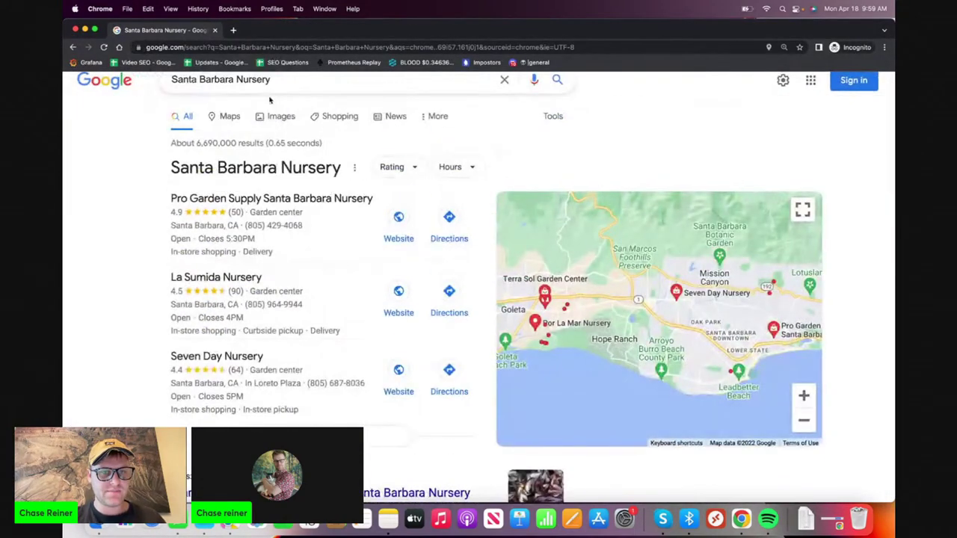
{"action": "scroll", "coordinate": [299, 187], "scroll_direction": "down", "scroll_amount": 8}
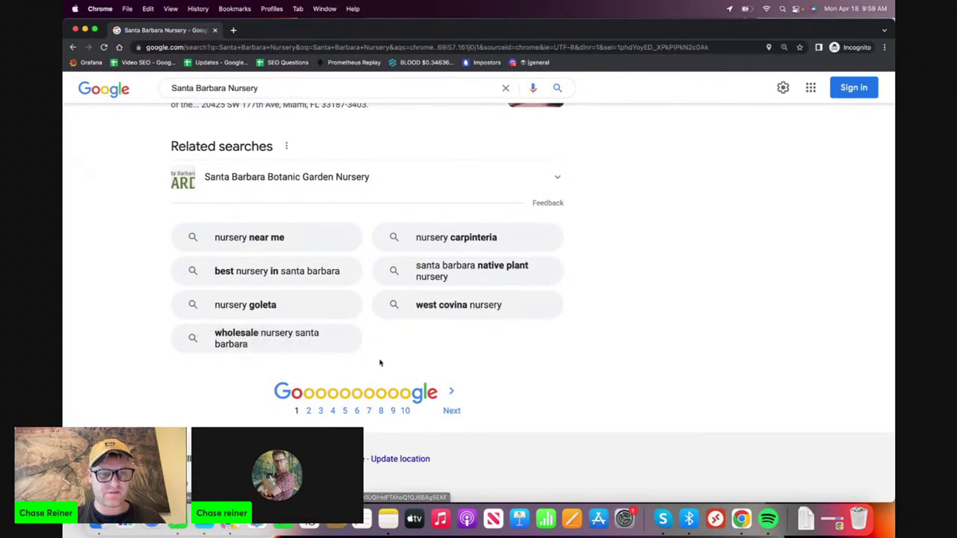
{"action": "scroll", "coordinate": [380, 363], "scroll_direction": "up", "scroll_amount": 3}
{"action": "scroll", "coordinate": [380, 363], "scroll_direction": "up", "scroll_amount": 10}
- Go to the AnswerThePublic website
{"action": "left_click", "coordinate": [384, 46]}
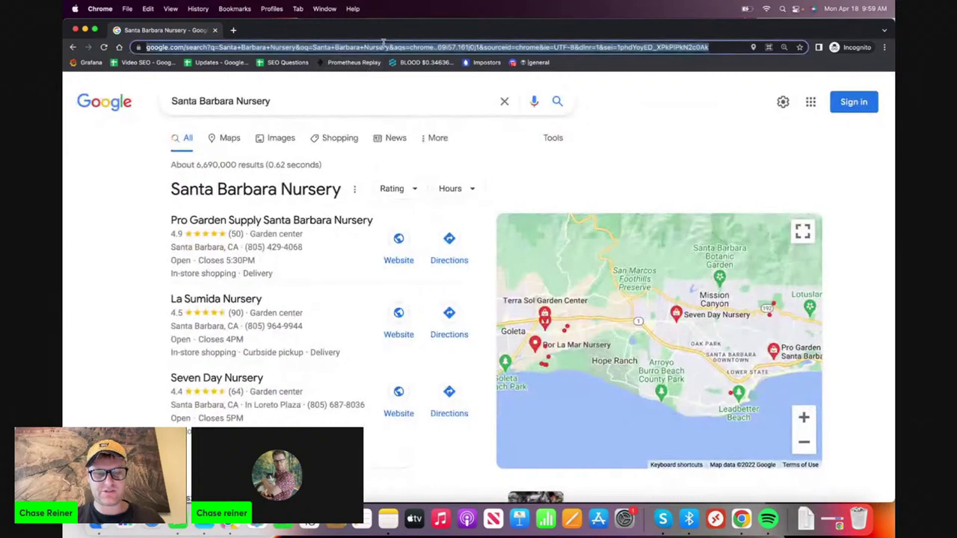
{"action": "type", "text": "ans"}
{"action": "key", "text": "Return"}
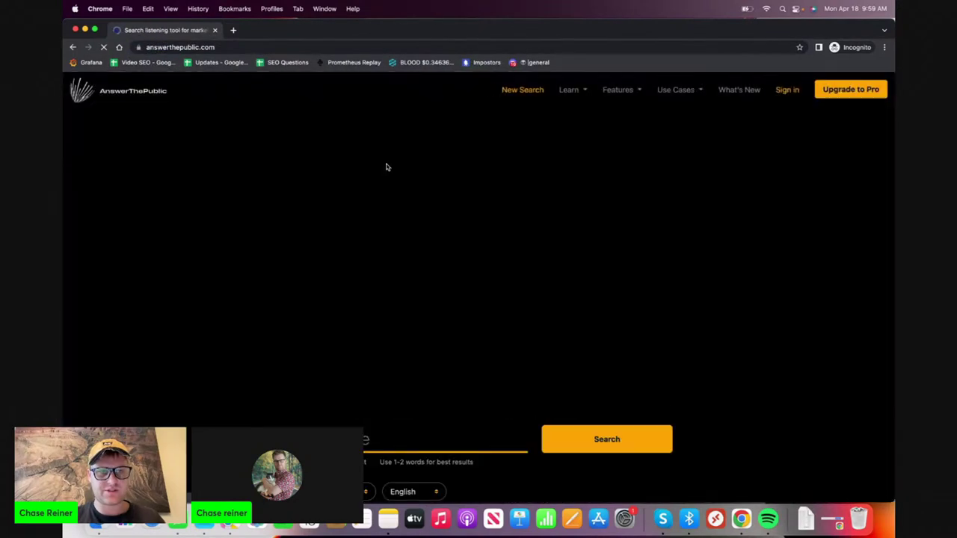
- Run the AnswerThePublic search for 'santa barbara nursery' and review the questions as a data list
{"action": "left_click", "coordinate": [586, 434]}
{"action": "scroll", "coordinate": [508, 367], "scroll_direction": "down", "scroll_amount": 2}
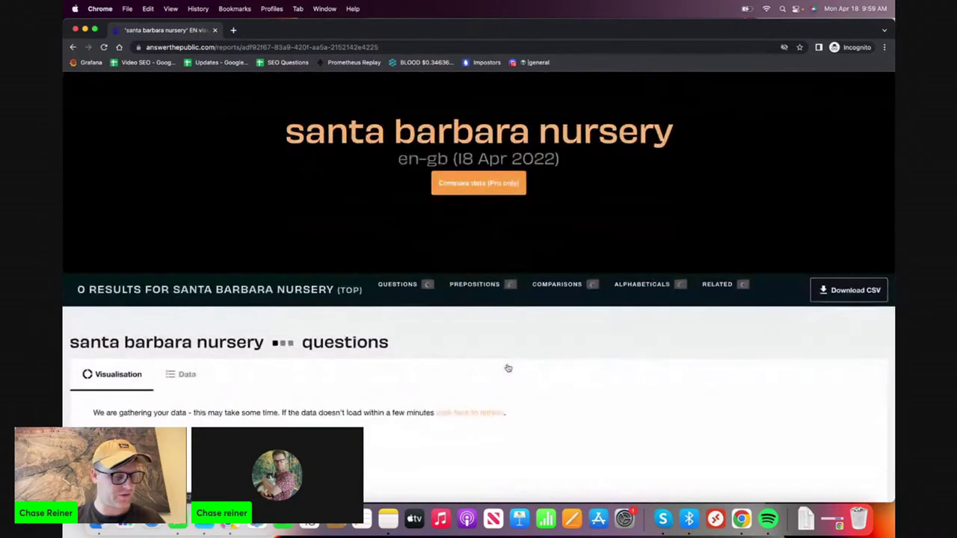
{"action": "scroll", "coordinate": [508, 368], "scroll_direction": "down", "scroll_amount": 1}
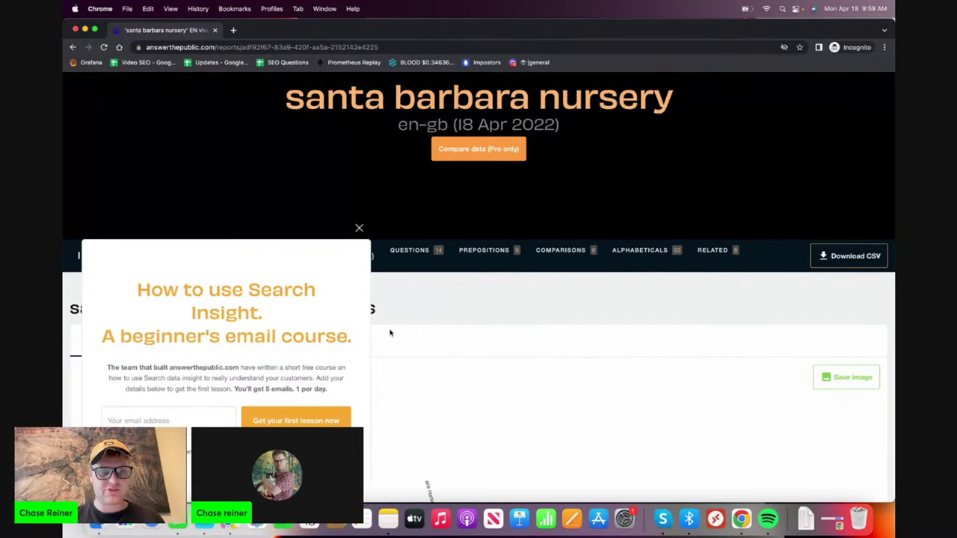
{"action": "left_click", "coordinate": [360, 228]}
{"action": "scroll", "coordinate": [365, 333], "scroll_direction": "down", "scroll_amount": 5}
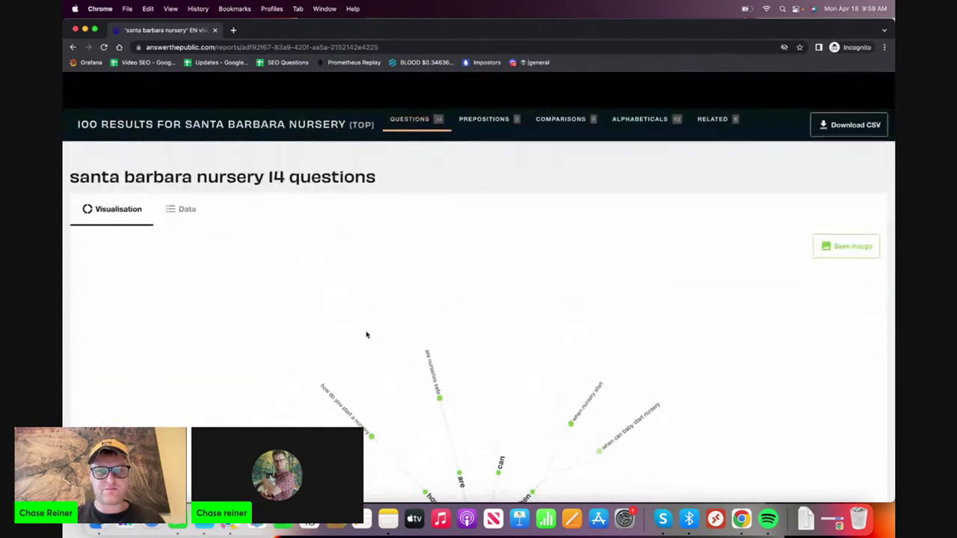
{"action": "left_click", "coordinate": [183, 209]}
{"action": "scroll", "coordinate": [229, 314], "scroll_direction": "down", "scroll_amount": 5}
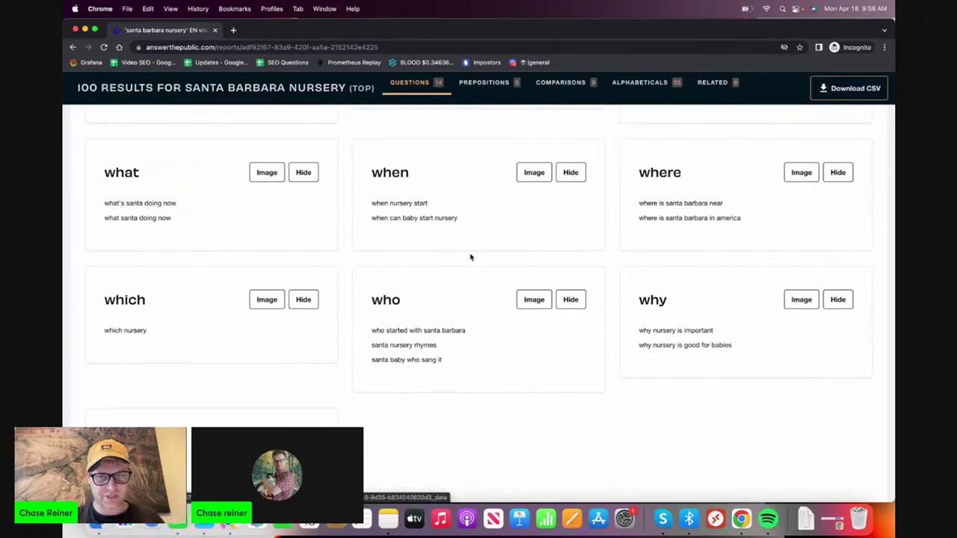
{"action": "scroll", "coordinate": [470, 257], "scroll_direction": "down", "scroll_amount": 1}
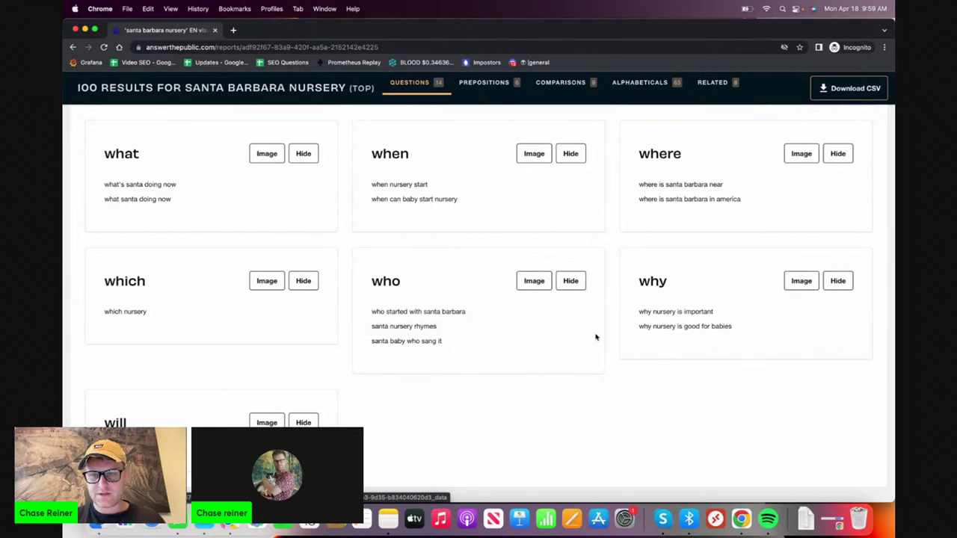
{"action": "scroll", "coordinate": [663, 323], "scroll_direction": "up", "scroll_amount": 4}
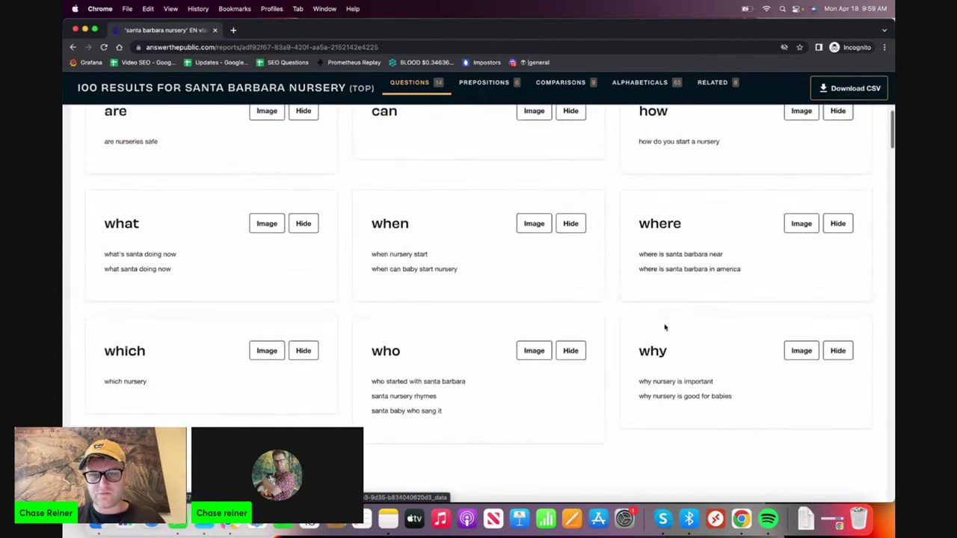
{"action": "scroll", "coordinate": [664, 328], "scroll_direction": "down", "scroll_amount": 8}
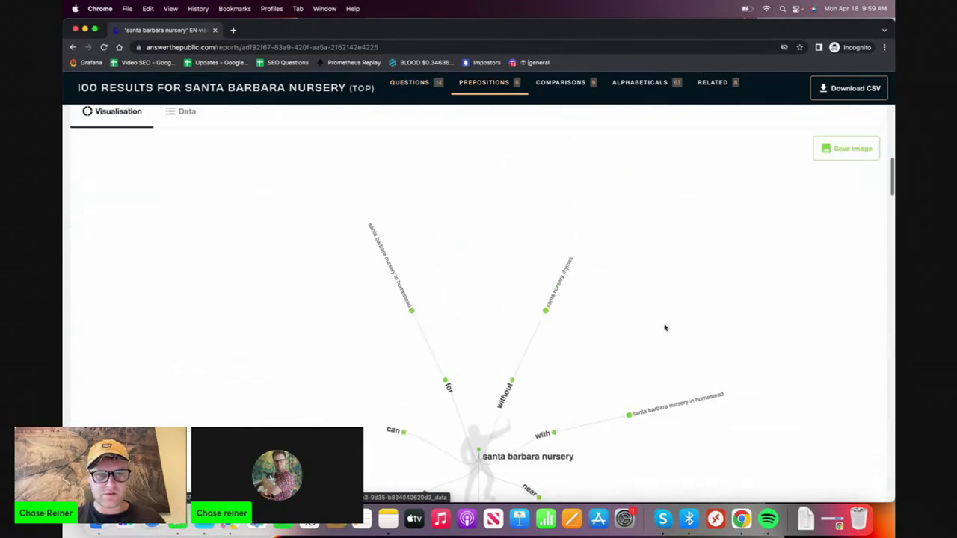
{"action": "scroll", "coordinate": [665, 327], "scroll_direction": "up", "scroll_amount": 1}
- Show the preposition results as lists and review them
{"action": "left_click", "coordinate": [187, 139]}
{"action": "scroll", "coordinate": [303, 293], "scroll_direction": "down", "scroll_amount": 2}
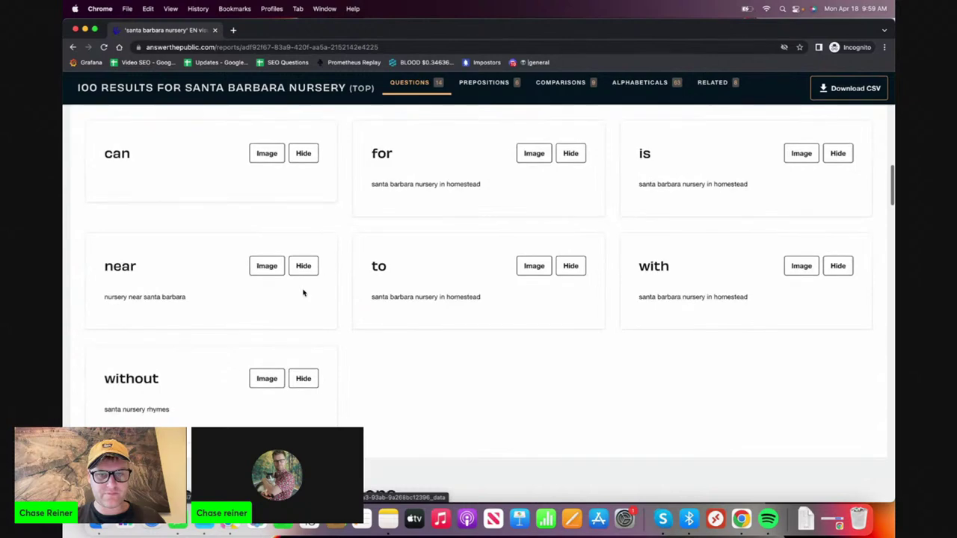
{"action": "scroll", "coordinate": [303, 292], "scroll_direction": "down", "scroll_amount": 1}
{"action": "scroll", "coordinate": [304, 292], "scroll_direction": "down", "scroll_amount": 5}
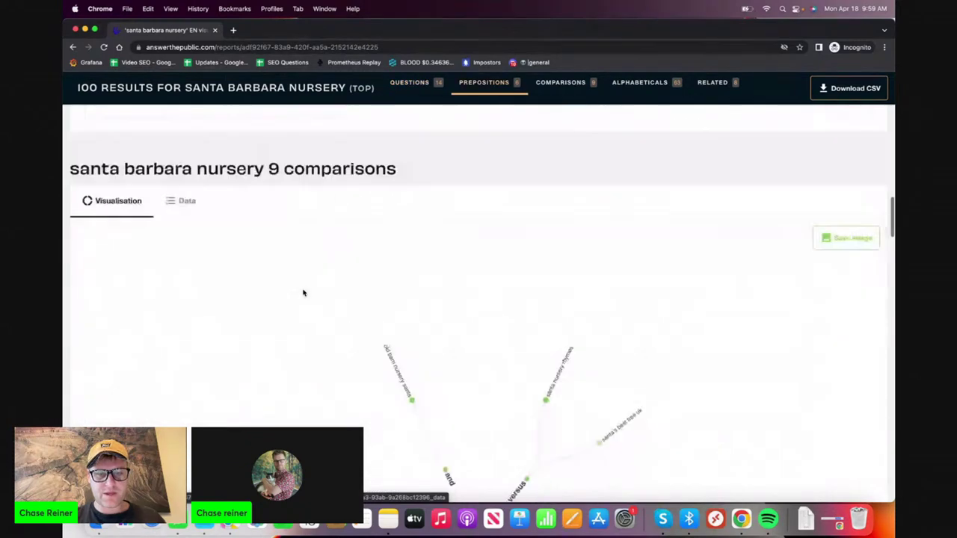
- Show the comparison results as lists and review them
{"action": "left_click", "coordinate": [169, 130]}
{"action": "scroll", "coordinate": [180, 251], "scroll_direction": "down", "scroll_amount": 1}
{"action": "scroll", "coordinate": [180, 251], "scroll_direction": "down", "scroll_amount": 5}
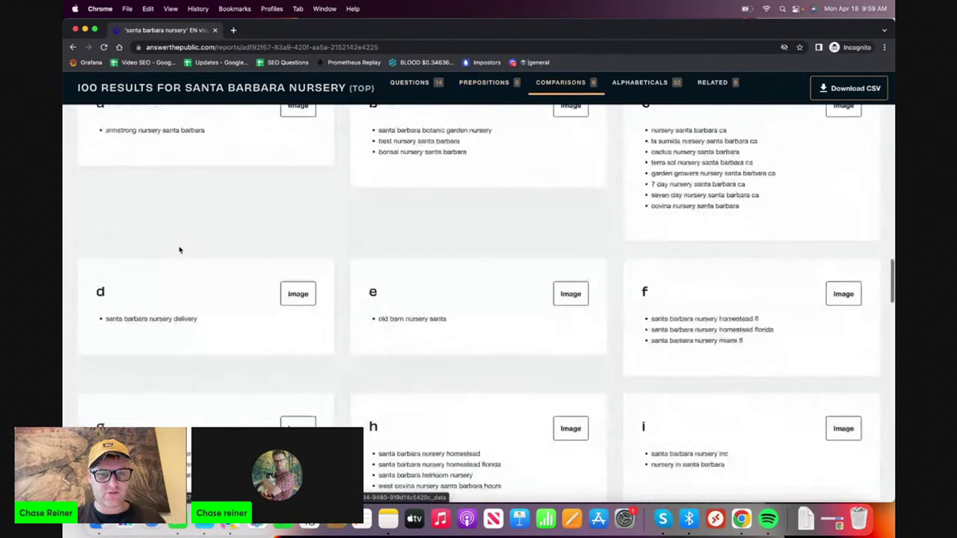
{"action": "scroll", "coordinate": [179, 250], "scroll_direction": "up", "scroll_amount": 1}
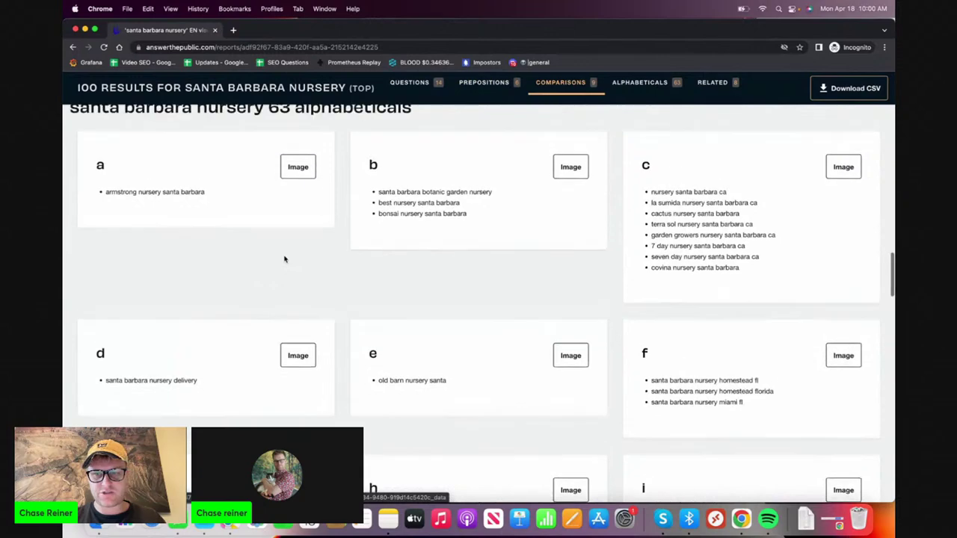
{"action": "scroll", "coordinate": [306, 286], "scroll_direction": "down", "scroll_amount": 4}
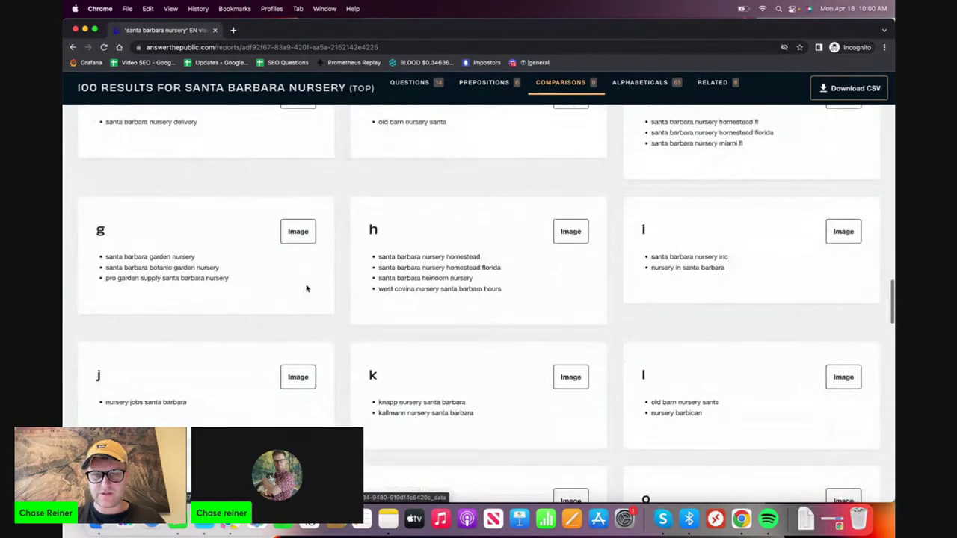
{"action": "scroll", "coordinate": [305, 288], "scroll_direction": "up", "scroll_amount": 1}
{"action": "scroll", "coordinate": [306, 288], "scroll_direction": "down", "scroll_amount": 2}
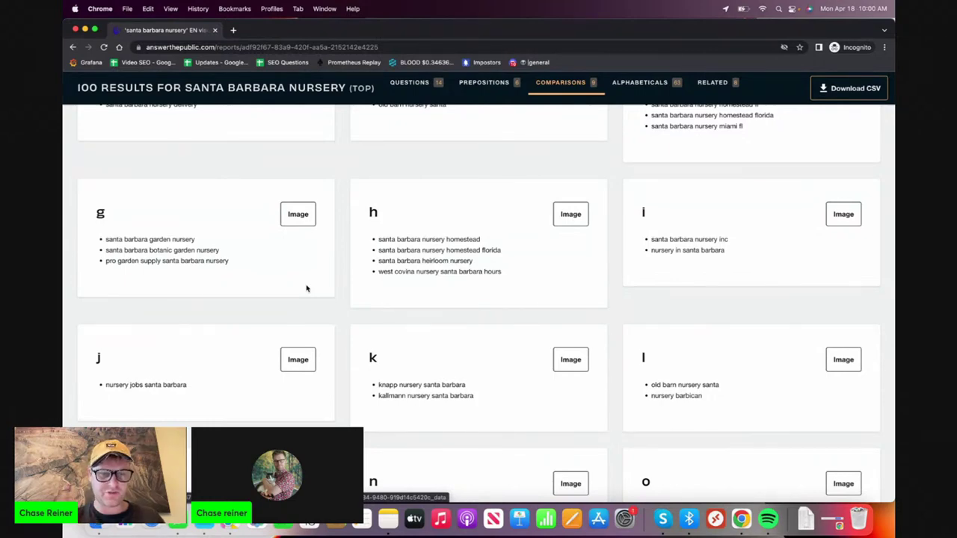
- Review the alphabetical ideas, then bring the PGS keyword spreadsheet to the front
{"action": "scroll", "coordinate": [306, 288], "scroll_direction": "down", "scroll_amount": 5}
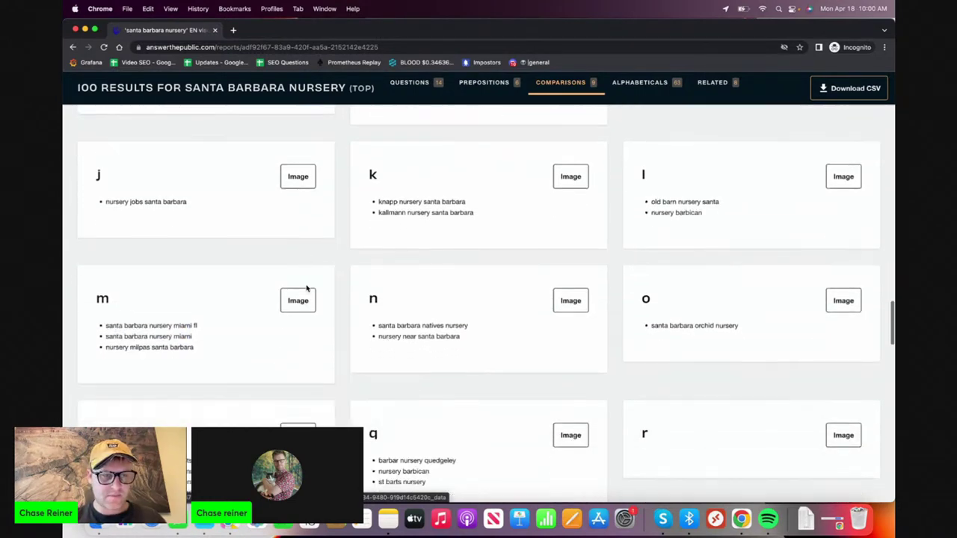
{"action": "scroll", "coordinate": [306, 288], "scroll_direction": "down", "scroll_amount": 5}
{"action": "left_click_drag", "start_coordinate": [208, 304], "coordinate": [178, 304]}
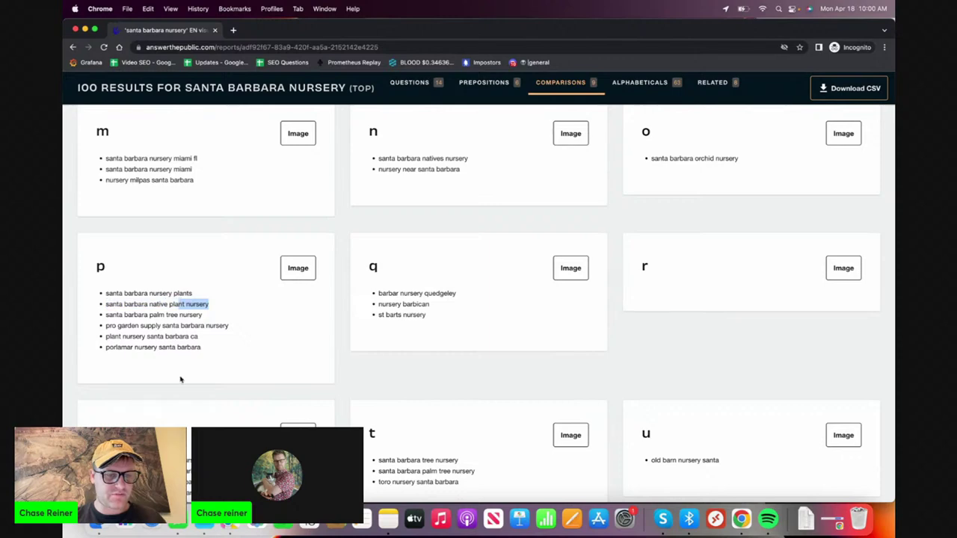
{"action": "scroll", "coordinate": [181, 380], "scroll_direction": "down", "scroll_amount": 15}
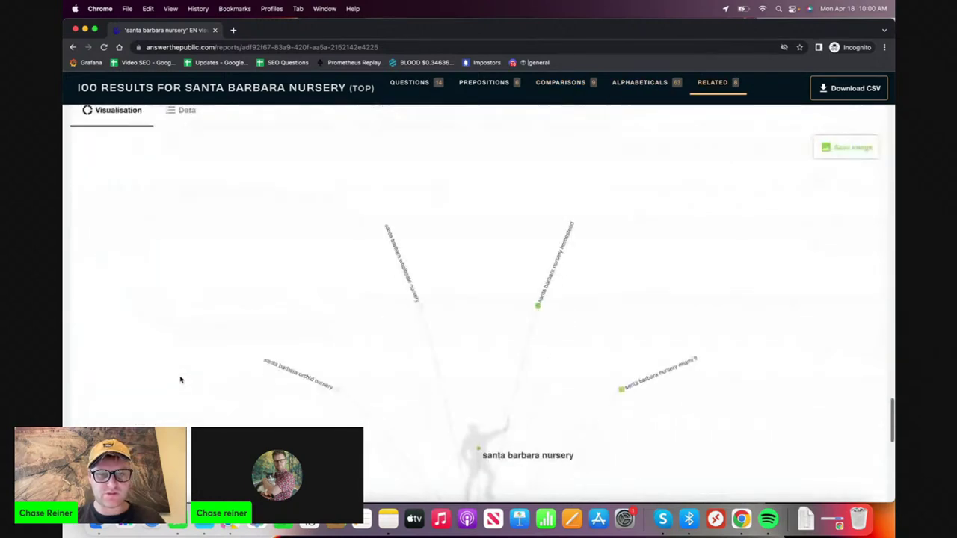
{"action": "scroll", "coordinate": [180, 380], "scroll_direction": "up", "scroll_amount": 9}
{"action": "scroll", "coordinate": [180, 380], "scroll_direction": "down", "scroll_amount": 3}
{"action": "scroll", "coordinate": [181, 380], "scroll_direction": "up", "scroll_amount": 4}
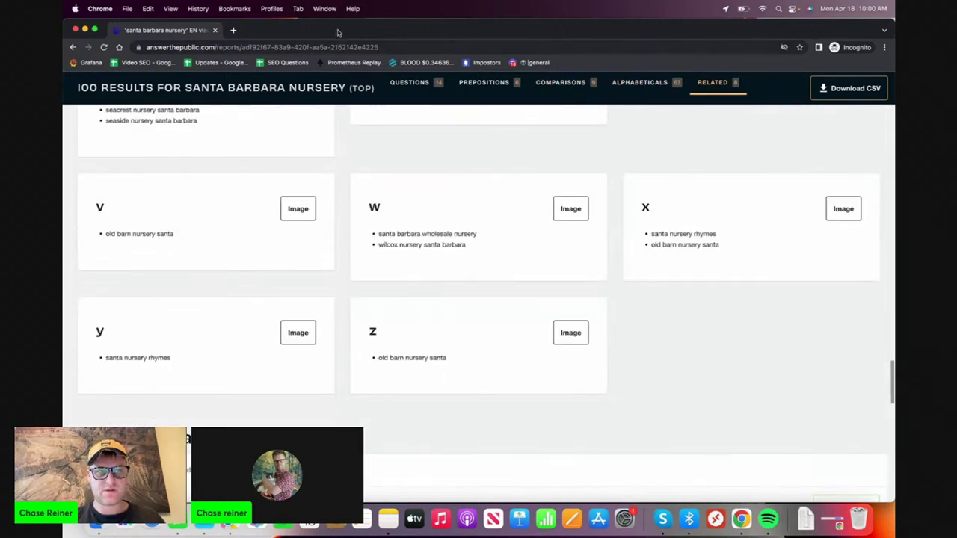
{"action": "left_click_drag", "start_coordinate": [338, 33], "coordinate": [337, 171]}
{"action": "left_click", "coordinate": [523, 112]}
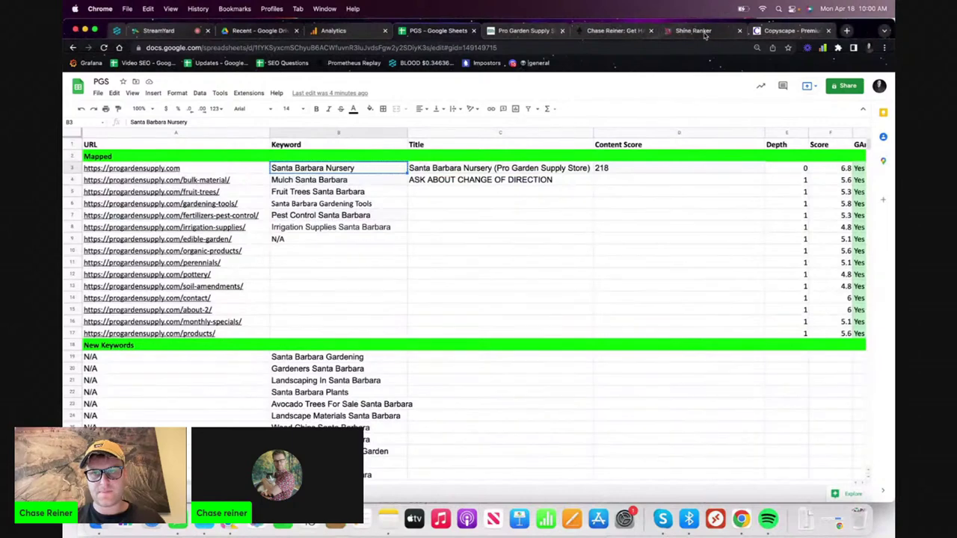
- Change Shine Ranker's target keyword to 'nursery plants for sale' and generate content
{"action": "left_click", "coordinate": [704, 33]}
{"action": "triple_click", "coordinate": [731, 138]}
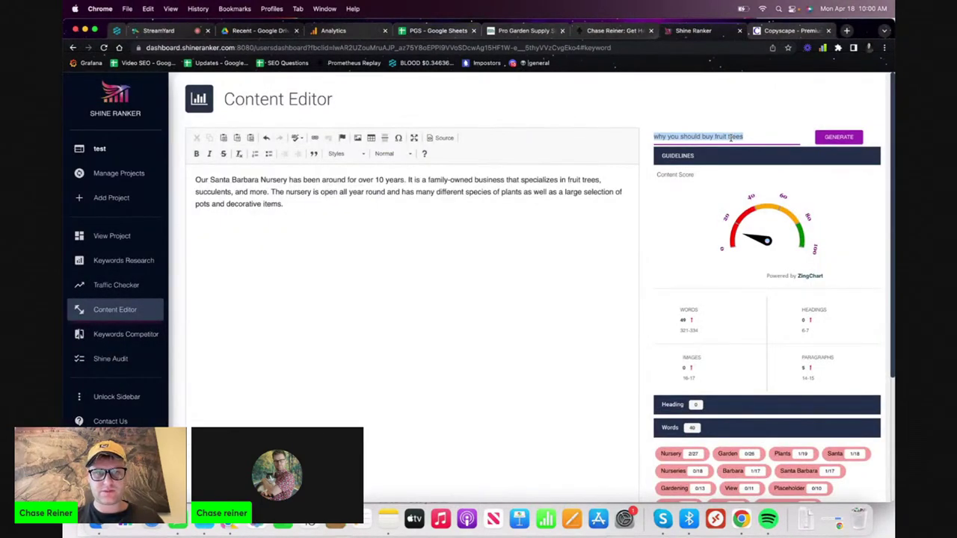
{"action": "type", "text": "n"}
{"action": "key", "text": "BackSpace"}
{"action": "type", "text": "nursery plants for sale"}
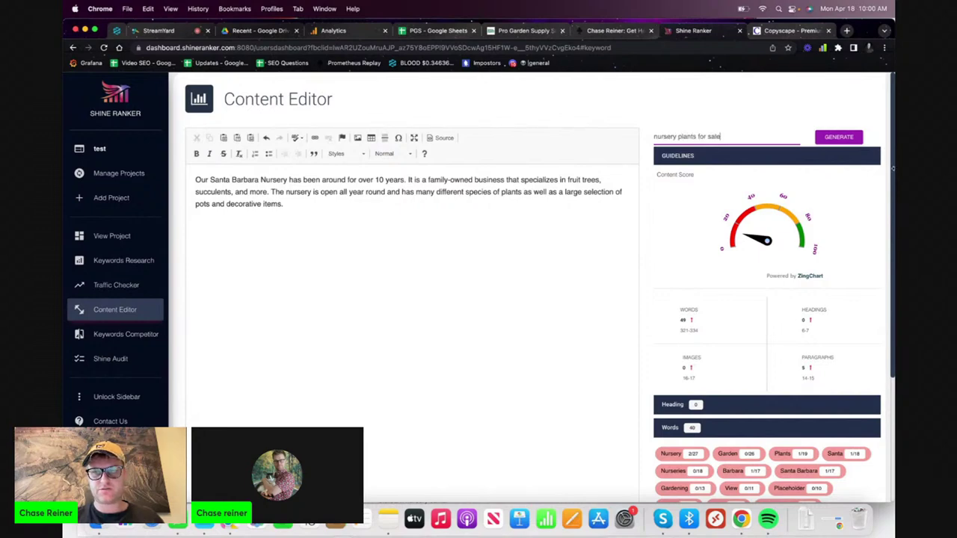
{"action": "left_click", "coordinate": [847, 142]}
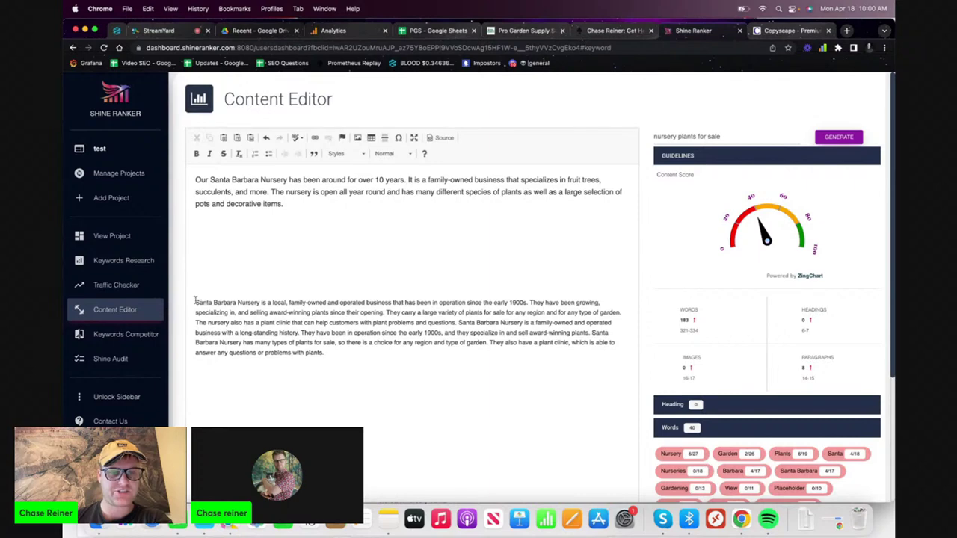
- Delete the generated paragraph, keeping only the original 49-word nursery paragraph
{"action": "left_click_drag", "start_coordinate": [195, 302], "coordinate": [305, 303]}
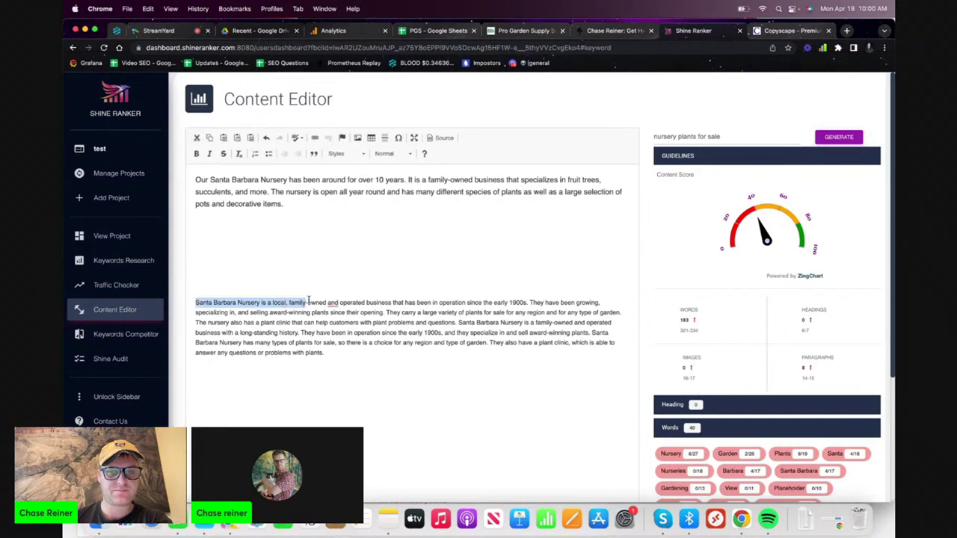
{"action": "triple_click", "coordinate": [308, 302]}
{"action": "triple_click", "coordinate": [686, 136]}
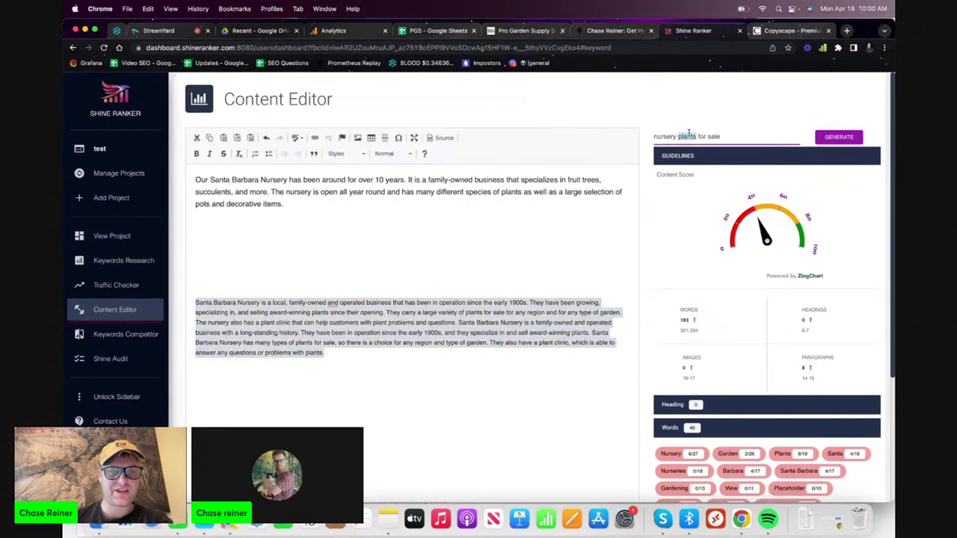
{"action": "left_click", "coordinate": [539, 261]}
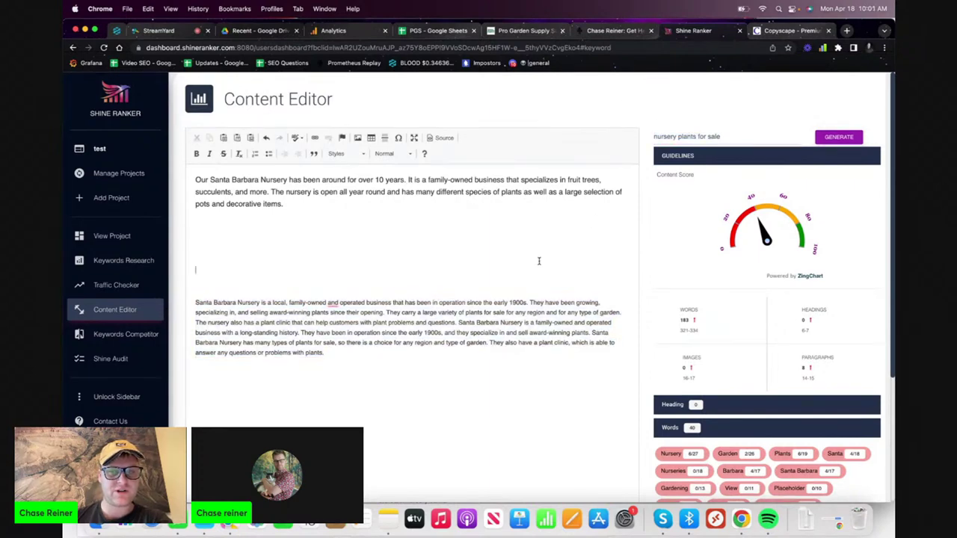
{"action": "triple_click", "coordinate": [382, 353]}
{"action": "key", "text": "BackSpace"}
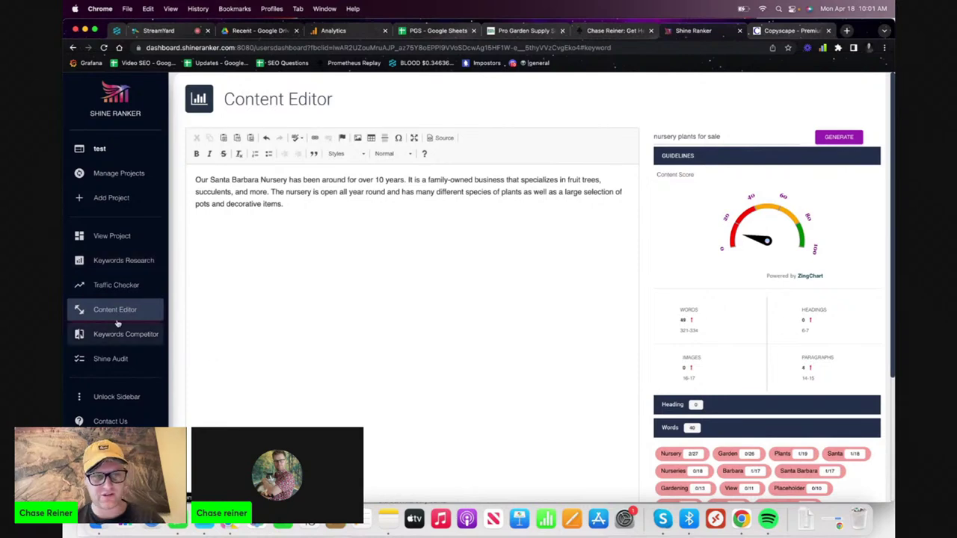
- Open a saved Content Editor history entry and generate fresh content for 'nursery plants for sale'
{"action": "left_click", "coordinate": [118, 310]}
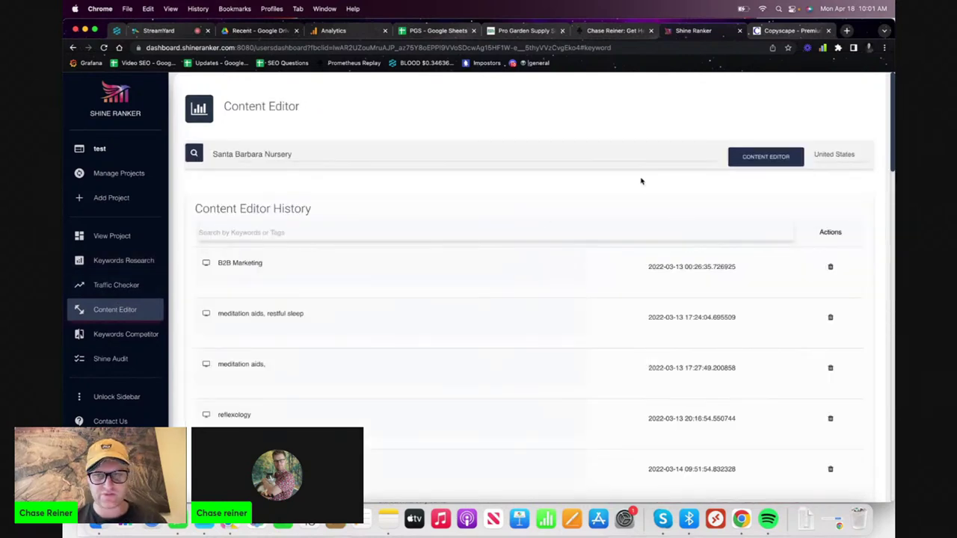
{"action": "scroll", "coordinate": [482, 335], "scroll_direction": "down", "scroll_amount": 10}
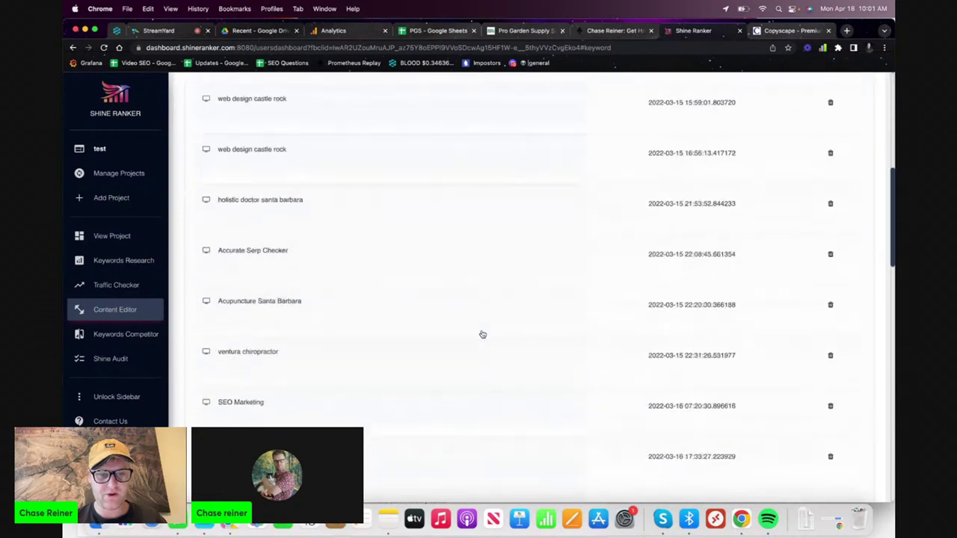
{"action": "left_click", "coordinate": [417, 347]}
{"action": "scroll", "coordinate": [614, 267], "scroll_direction": "up", "scroll_amount": 5}
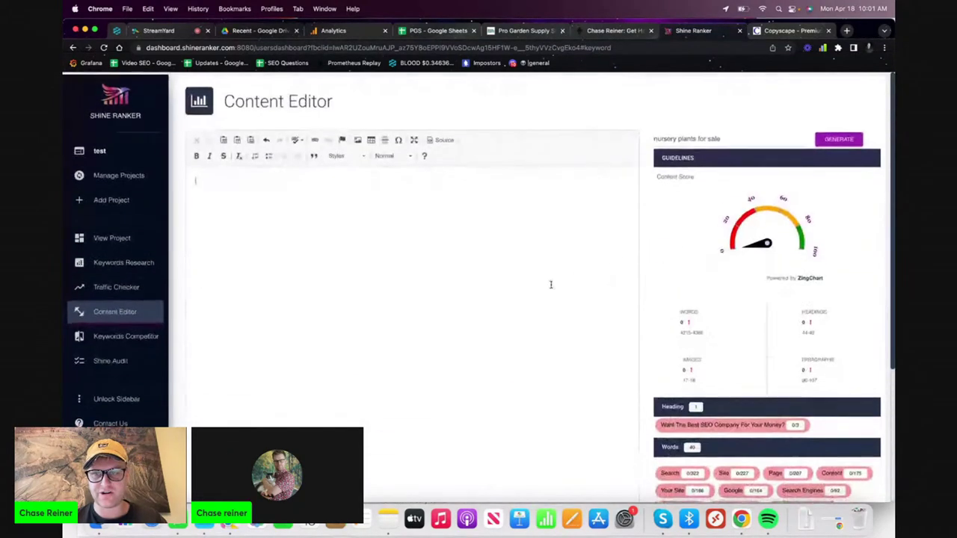
{"action": "left_click_drag", "start_coordinate": [774, 136], "coordinate": [604, 137]}
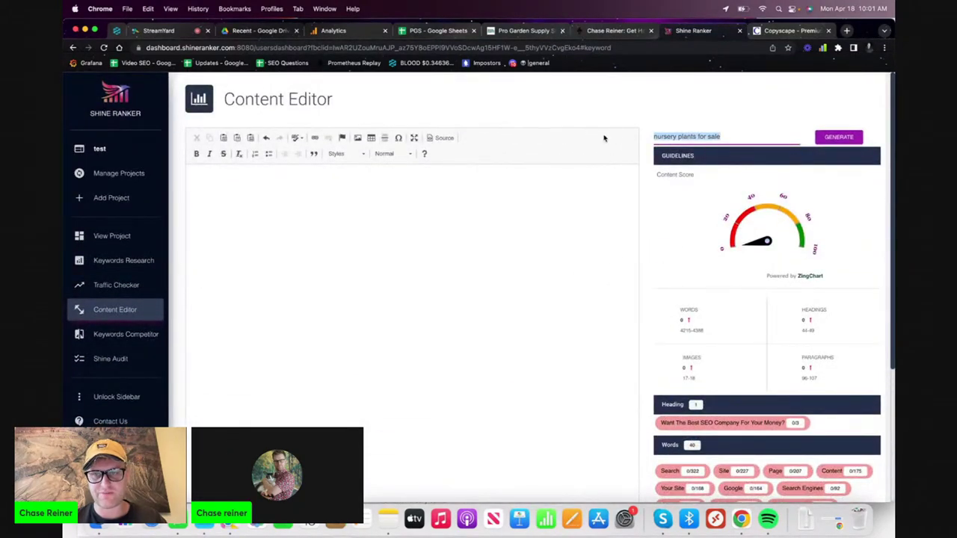
{"action": "left_click", "coordinate": [829, 141]}
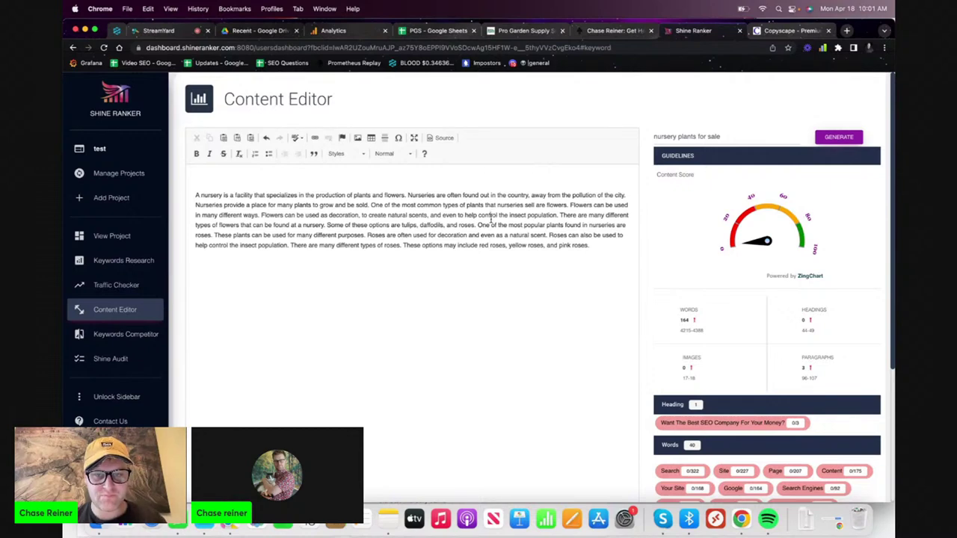
- Copy the new 164-word generated nursery text
{"action": "key", "text": "super+a"}
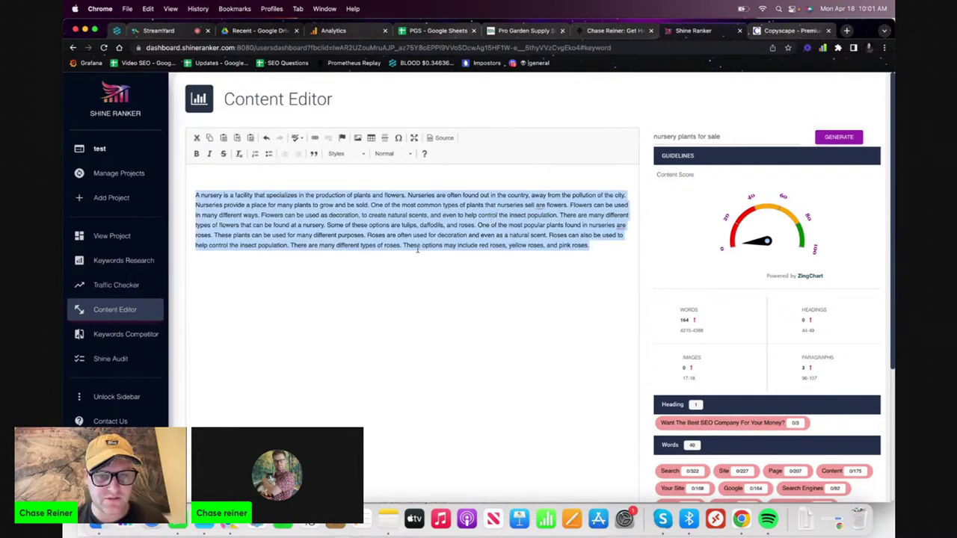
{"action": "left_click", "coordinate": [418, 249]}
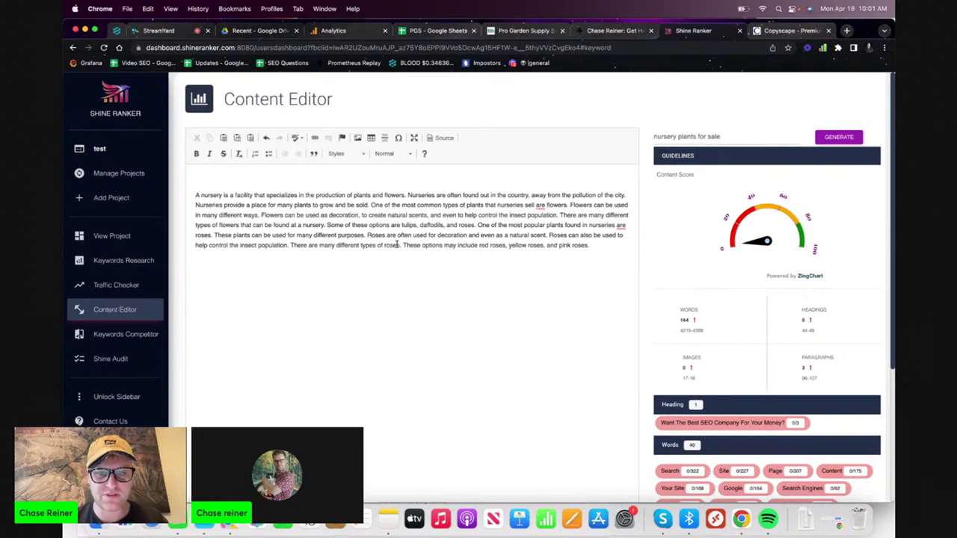
{"action": "left_click_drag", "start_coordinate": [402, 245], "coordinate": [196, 192]}
{"action": "key", "text": "super+a"}
{"action": "key", "text": "super+c"}
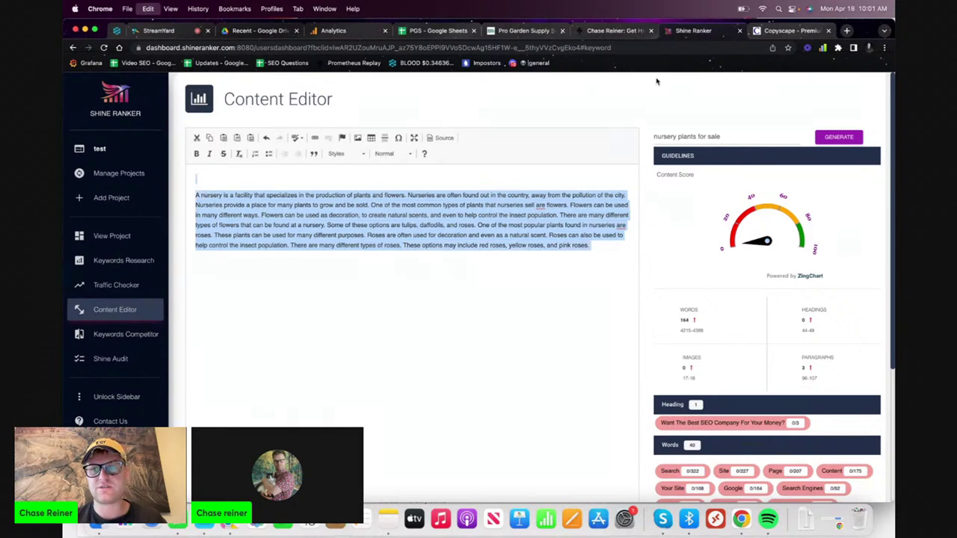
- Run a Copyscape Premium Search on the pasted text, finding no copies, then return to Pro Garden Supply
{"action": "left_click", "coordinate": [785, 30]}
{"action": "key", "text": "super+a"}
{"action": "key", "text": "super+v"}
{"action": "left_click", "coordinate": [497, 319]}
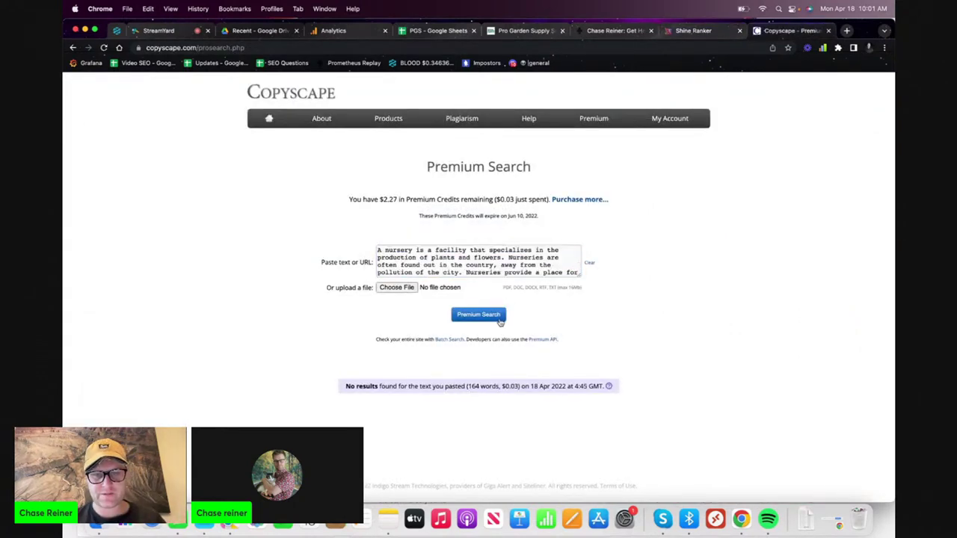
{"action": "left_click", "coordinate": [681, 31]}
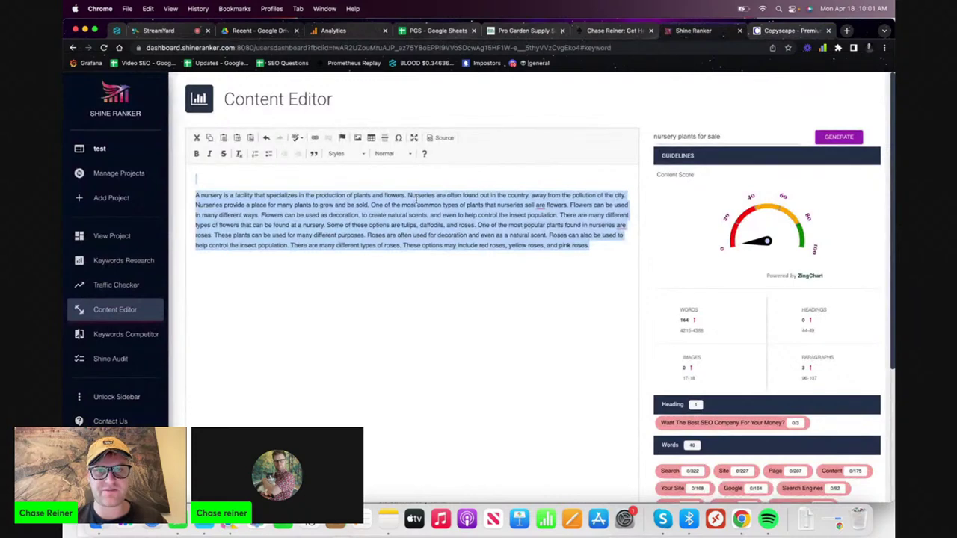
{"action": "left_click", "coordinate": [524, 31]}
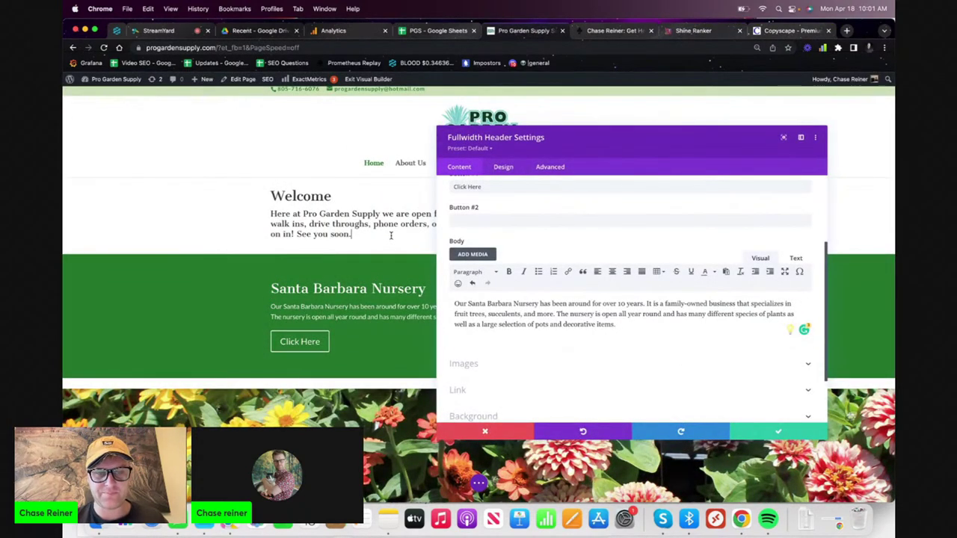
- Paste the Welcome text into the Fullwidth Header body as a second Paragraph
{"action": "left_click_drag", "start_coordinate": [391, 236], "coordinate": [271, 214]}
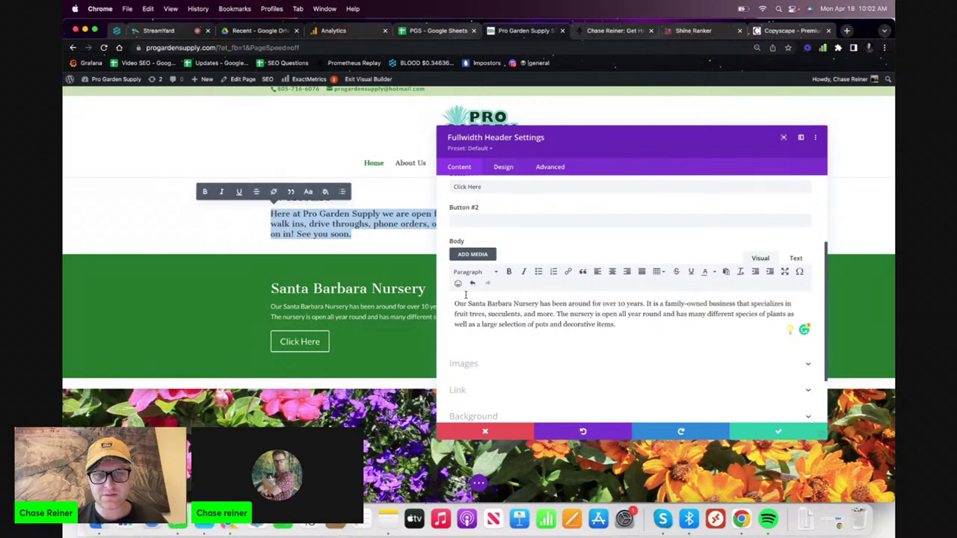
{"action": "key", "text": "super+c"}
{"action": "left_click", "coordinate": [658, 334]}
{"action": "key", "text": "super+v"}
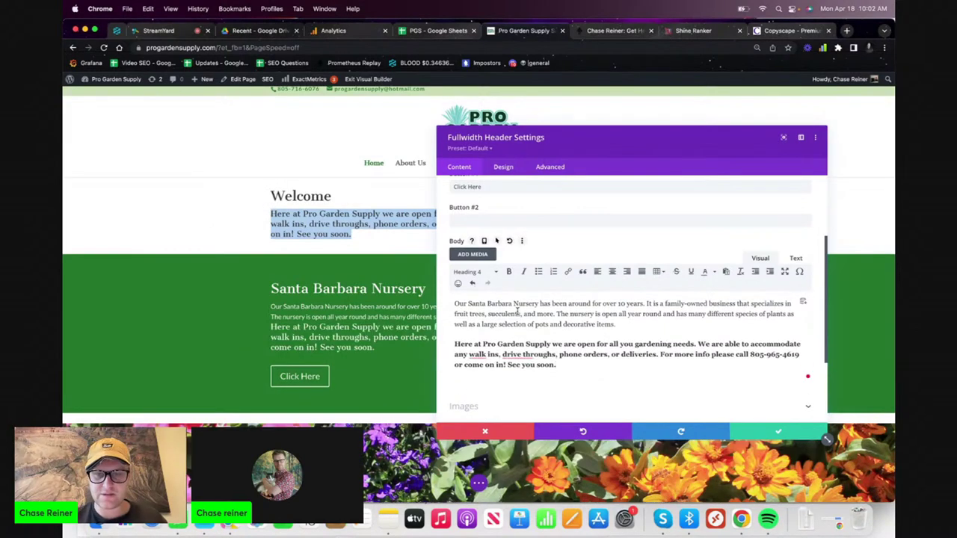
{"action": "key", "text": "super+a"}
{"action": "triple_click", "coordinate": [516, 354]}
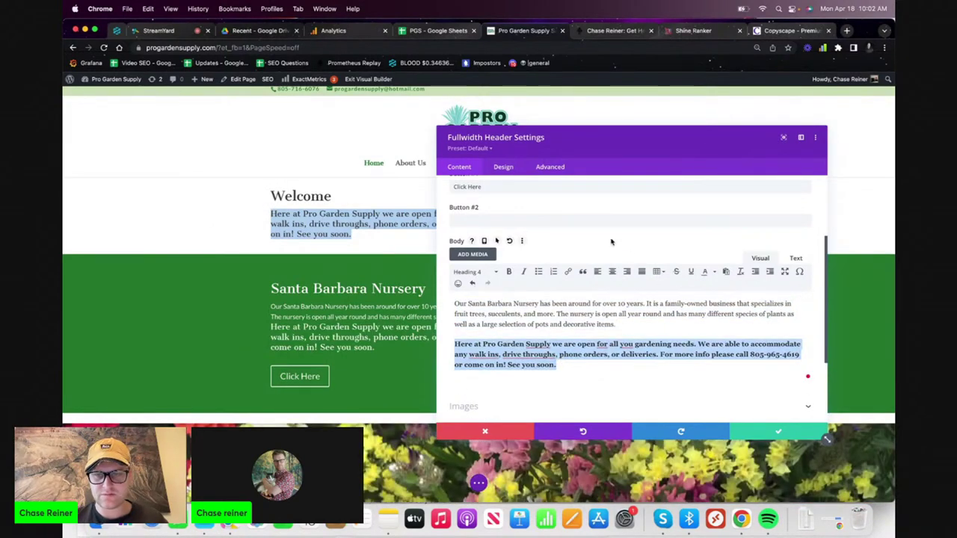
{"action": "left_click", "coordinate": [479, 272]}
{"action": "left_click", "coordinate": [469, 285]}
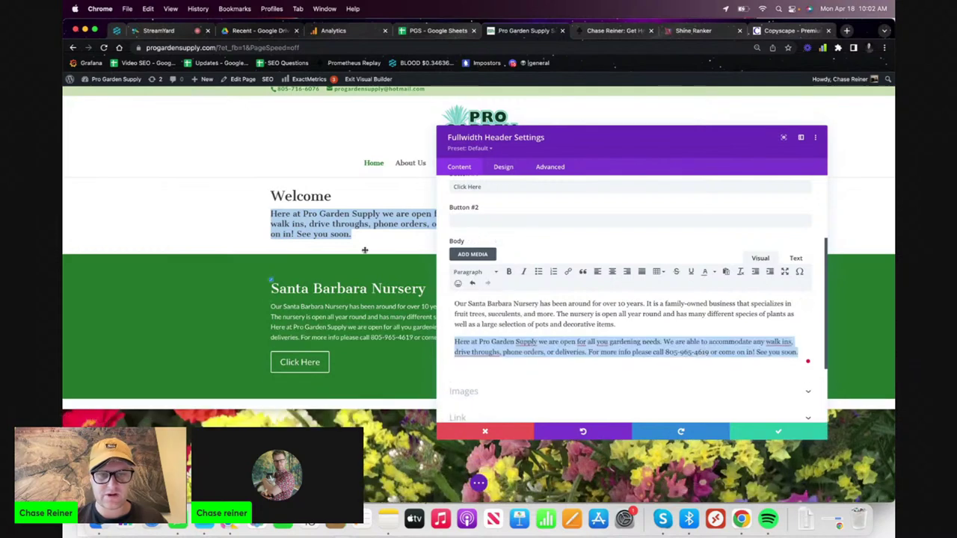
- Save the header settings and delete the separate Welcome section
{"action": "triple_click", "coordinate": [362, 282]}
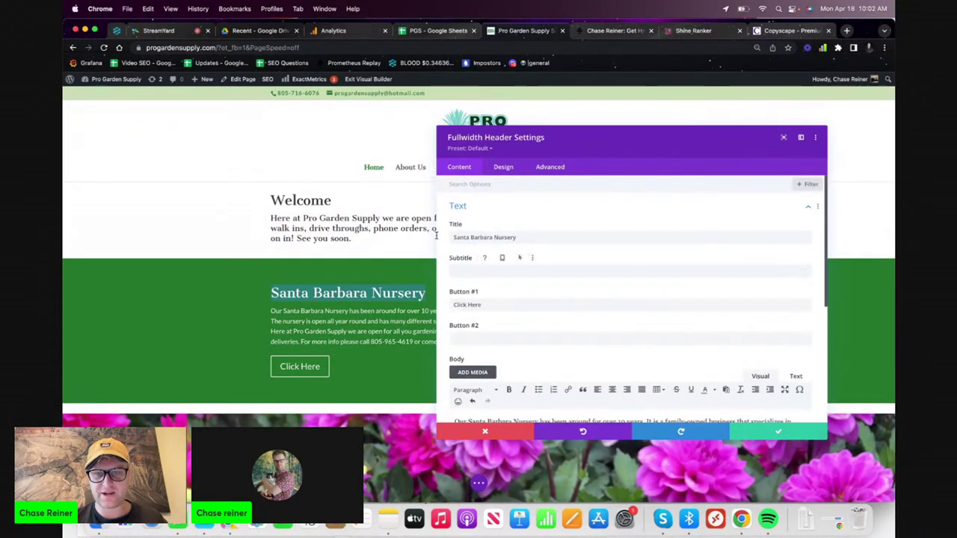
{"action": "left_click", "coordinate": [391, 235]}
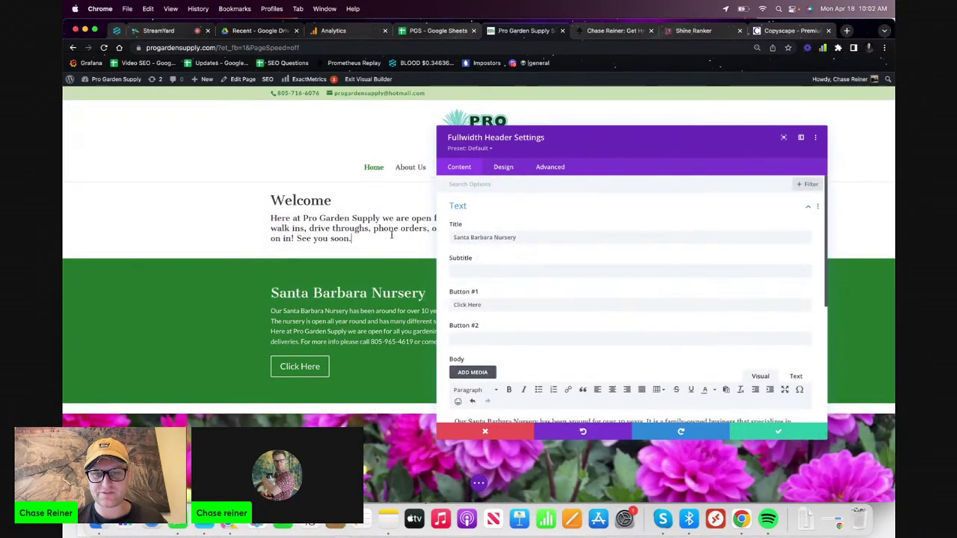
{"action": "left_click", "coordinate": [778, 431]}
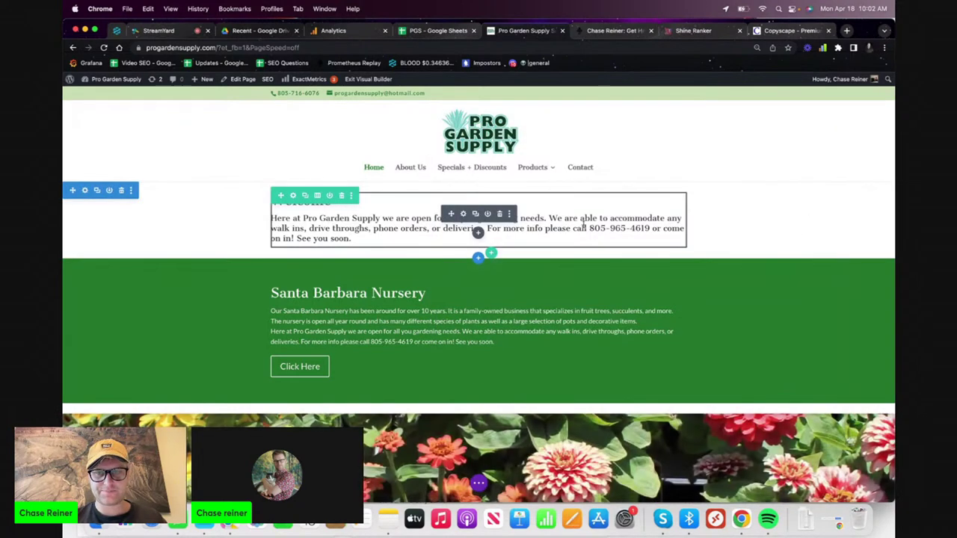
{"action": "left_click_drag", "start_coordinate": [589, 228], "coordinate": [650, 228]}
{"action": "key", "text": "super+c"}
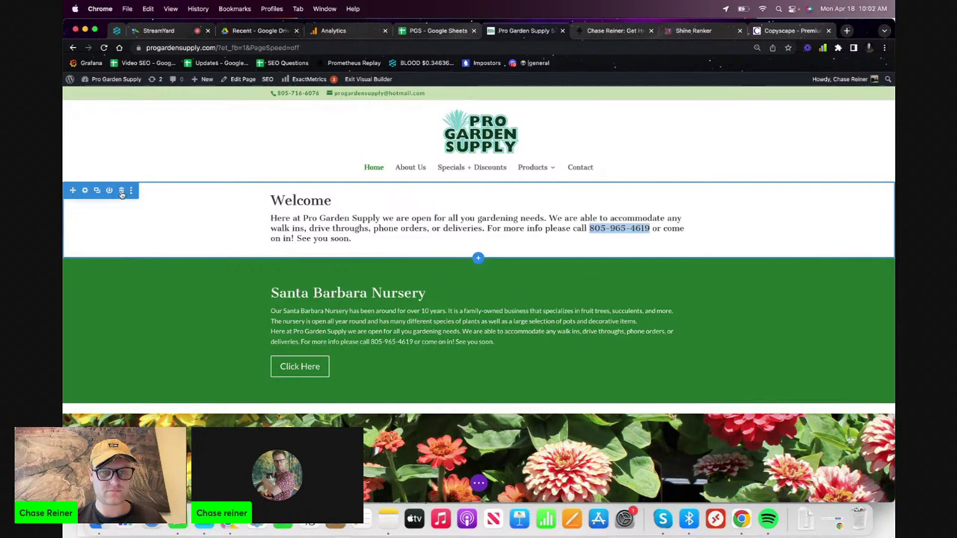
{"action": "left_click", "coordinate": [121, 190]}
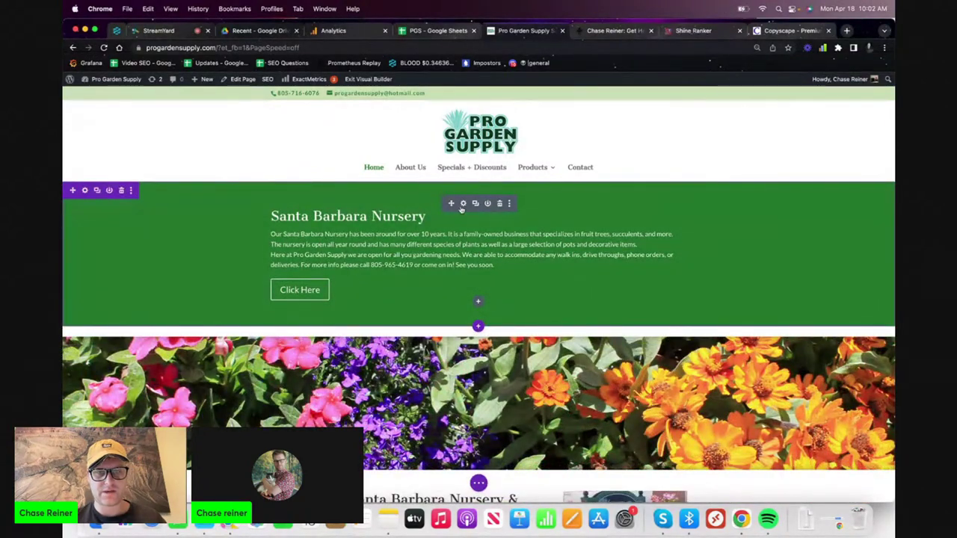
- Set the header's Button #1 link URL to a tel: dial link
{"action": "left_click", "coordinate": [463, 205]}
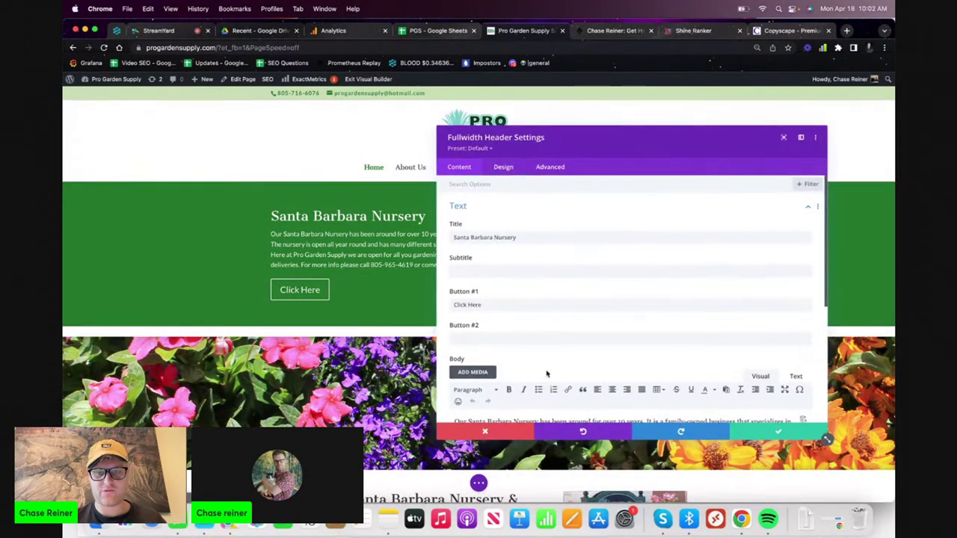
{"action": "scroll", "coordinate": [550, 359], "scroll_direction": "down", "scroll_amount": 4}
{"action": "scroll", "coordinate": [550, 338], "scroll_direction": "down", "scroll_amount": 2}
{"action": "left_click", "coordinate": [538, 323]}
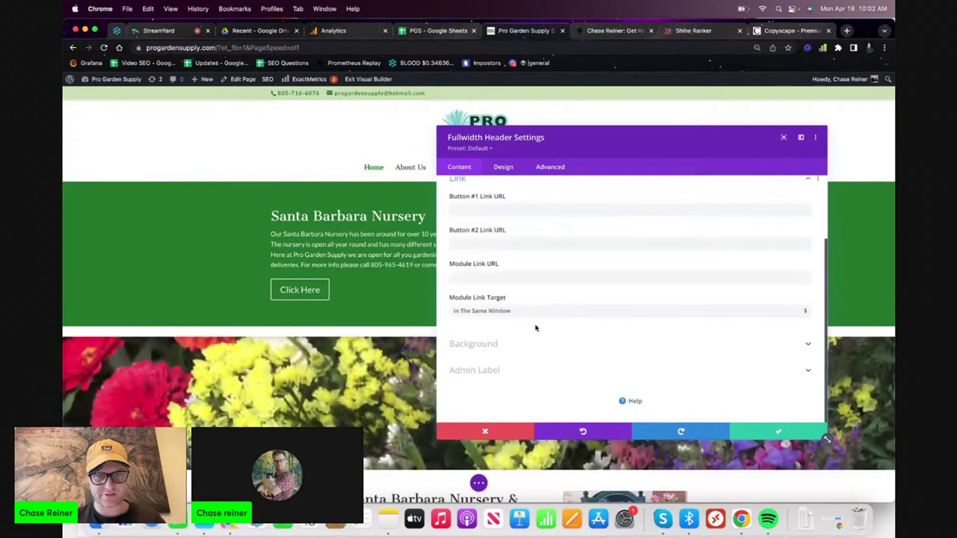
{"action": "scroll", "coordinate": [534, 284], "scroll_direction": "up", "scroll_amount": 2}
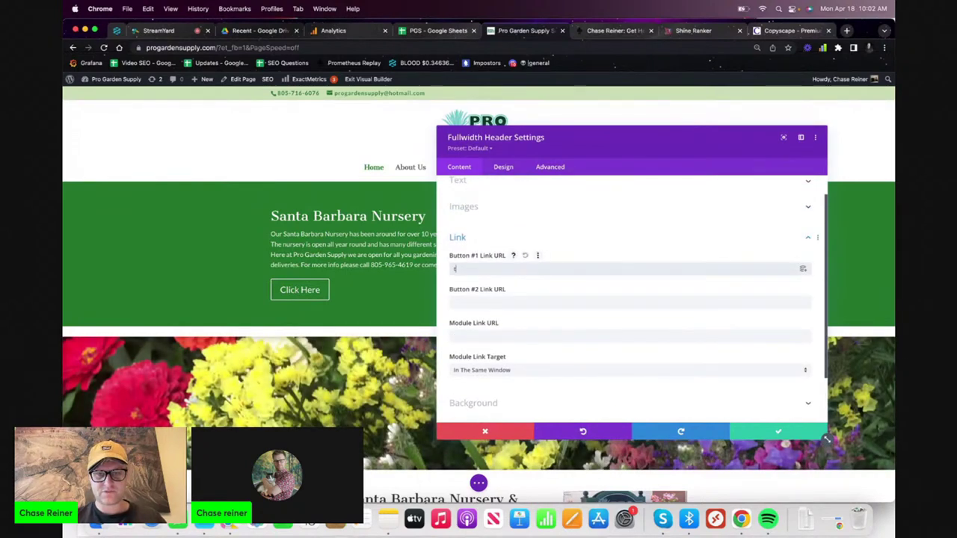
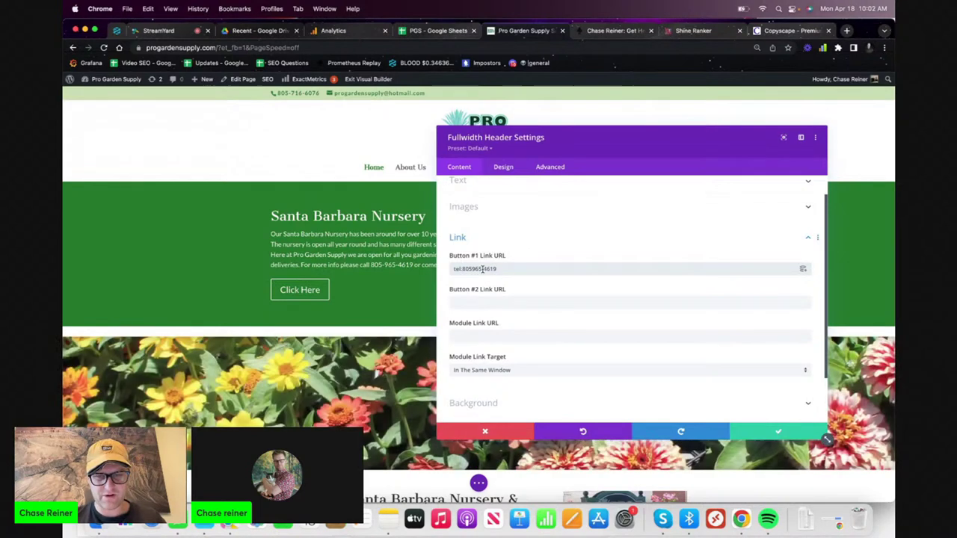
{"action": "scroll", "coordinate": [530, 255], "scroll_direction": "up", "scroll_amount": 1}
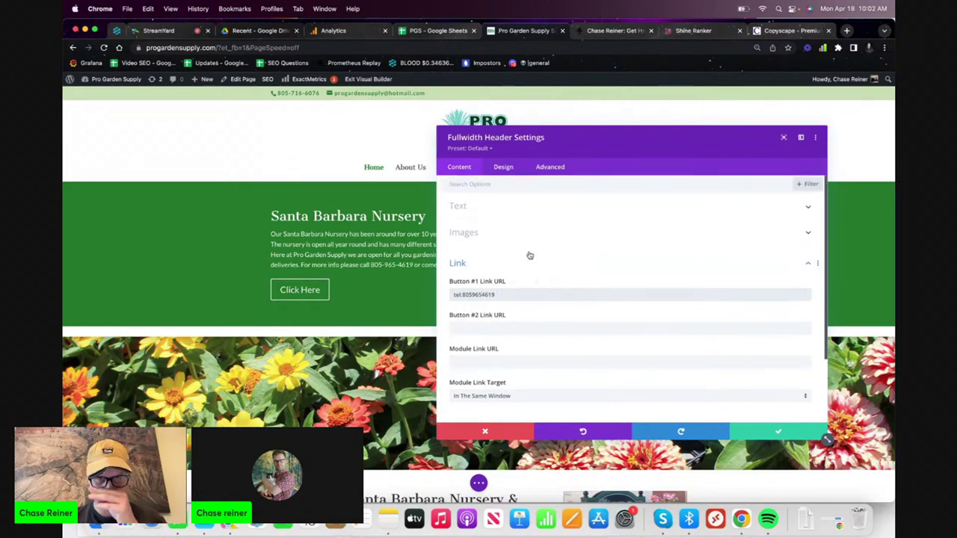
{"action": "scroll", "coordinate": [501, 299], "scroll_direction": "down", "scroll_amount": 3}
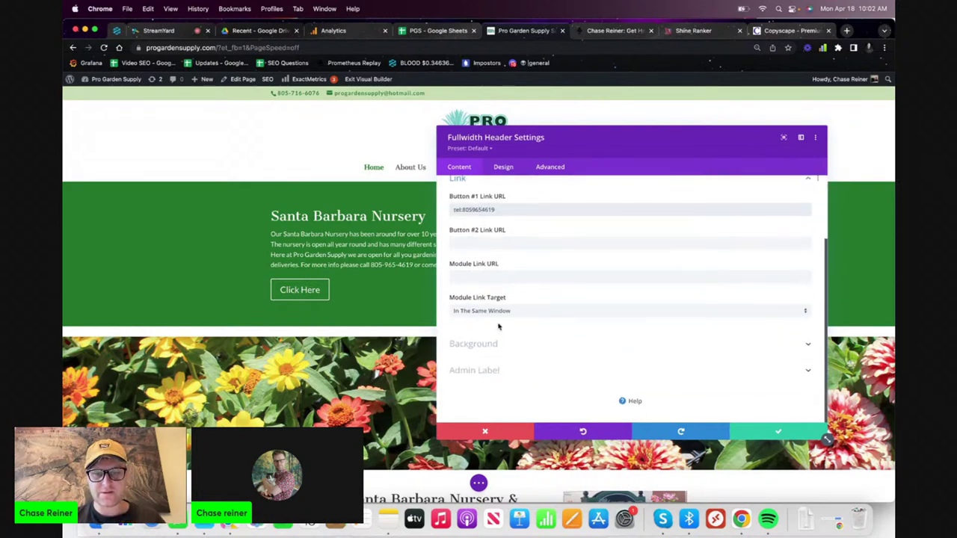
{"action": "scroll", "coordinate": [498, 247], "scroll_direction": "up", "scroll_amount": 3}
- Rename Button #1 to 'Call Now' followed by the nursery's phone number
{"action": "left_click", "coordinate": [493, 216]}
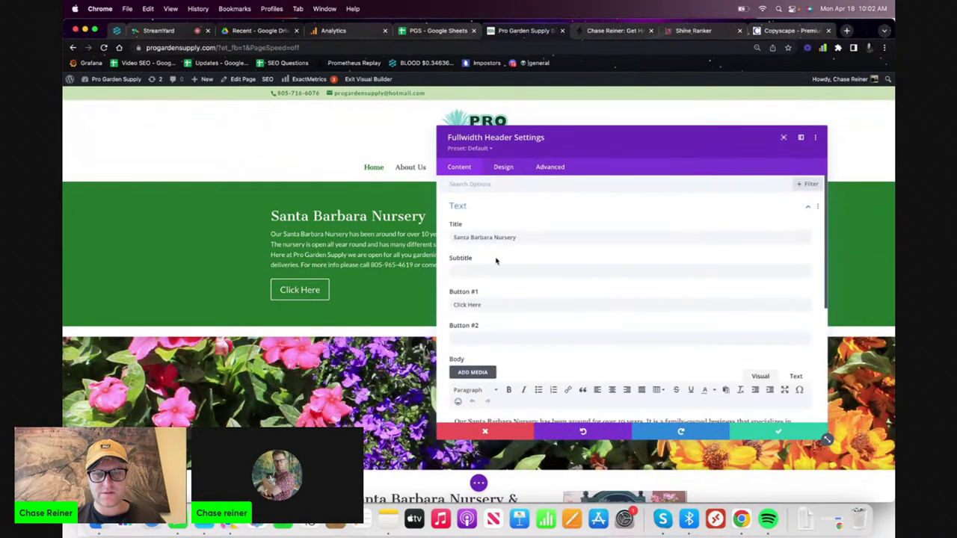
{"action": "scroll", "coordinate": [496, 262], "scroll_direction": "down", "scroll_amount": 1}
{"action": "type", "text": "Call N"}
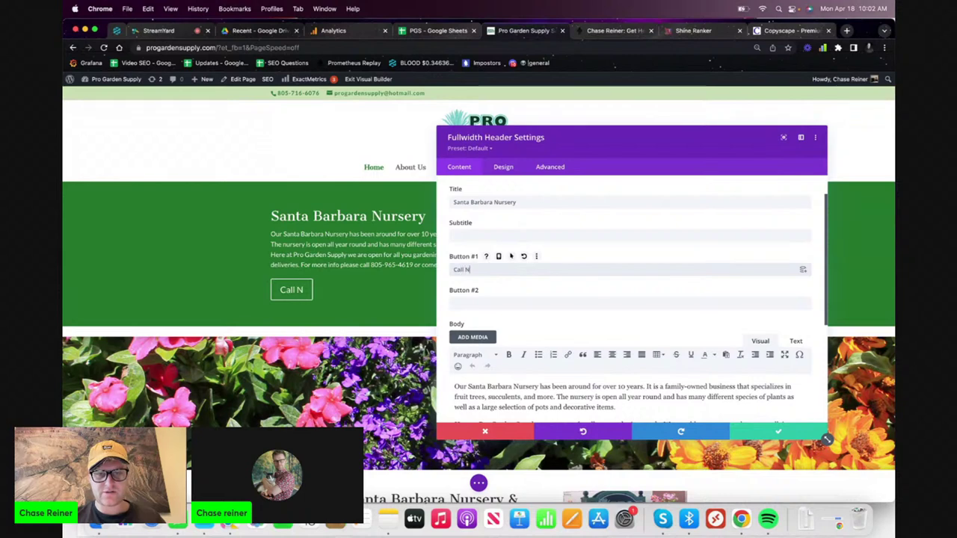
{"action": "type", "text": "ow"}
{"action": "key", "text": "super+v"}
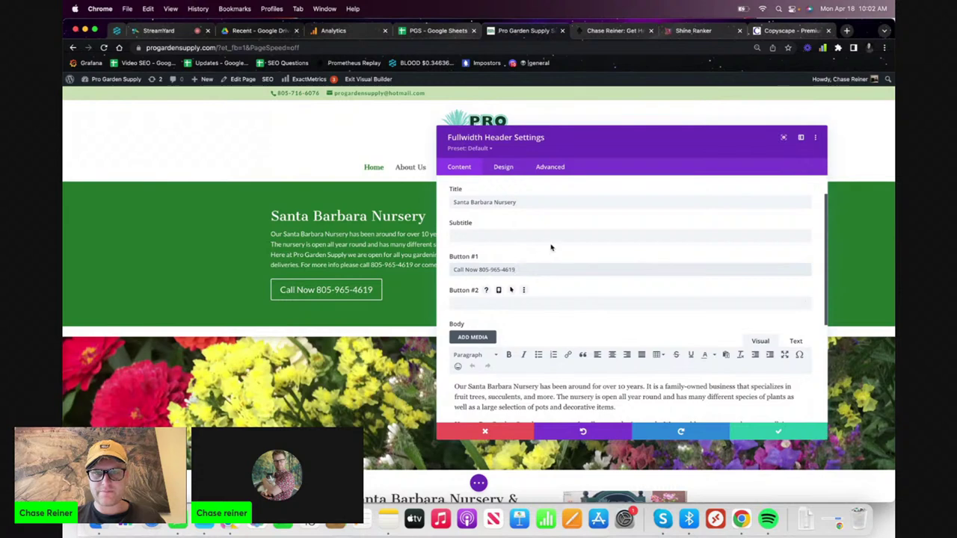
{"action": "left_click", "coordinate": [505, 167]}
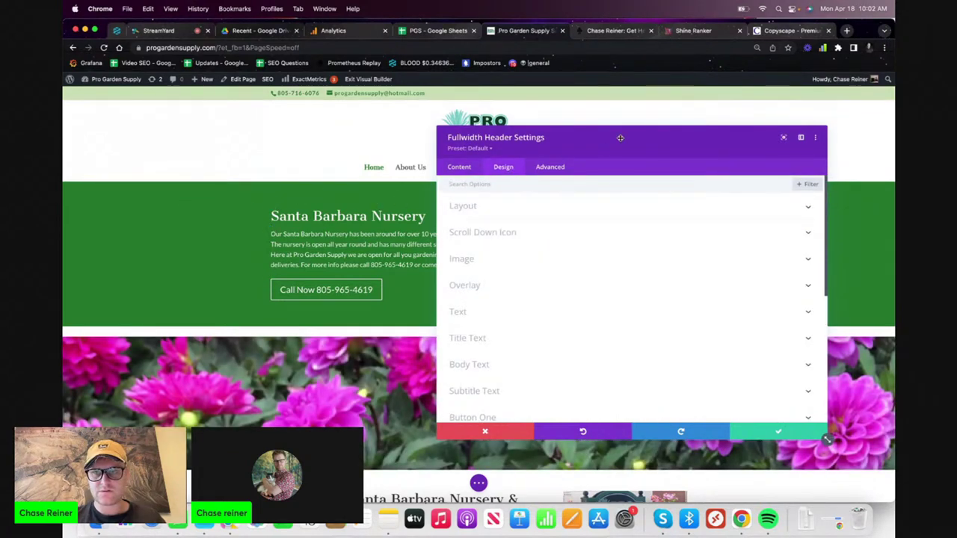
- Set the header's overlay colour to white
{"action": "left_click_drag", "start_coordinate": [620, 138], "coordinate": [644, 174]}
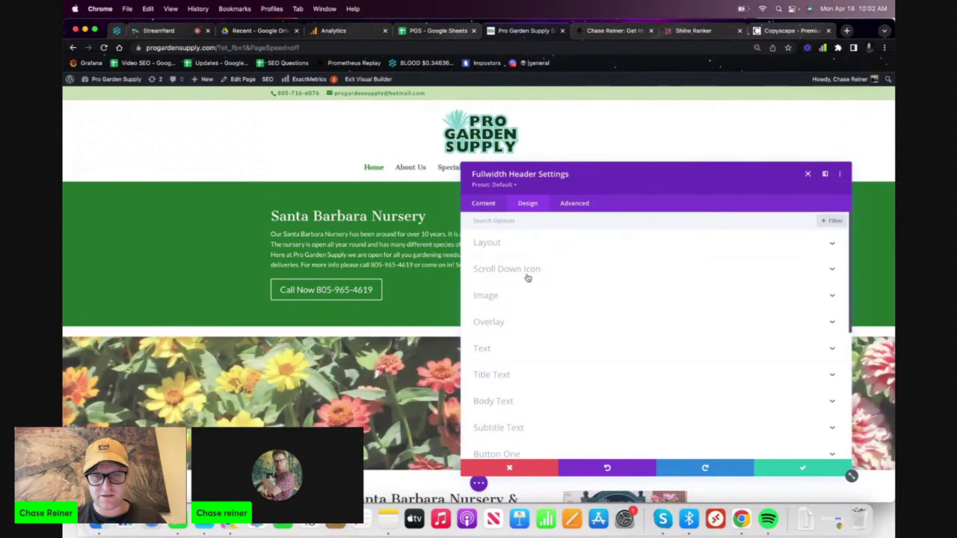
{"action": "left_click", "coordinate": [516, 323]}
{"action": "left_click", "coordinate": [517, 263]}
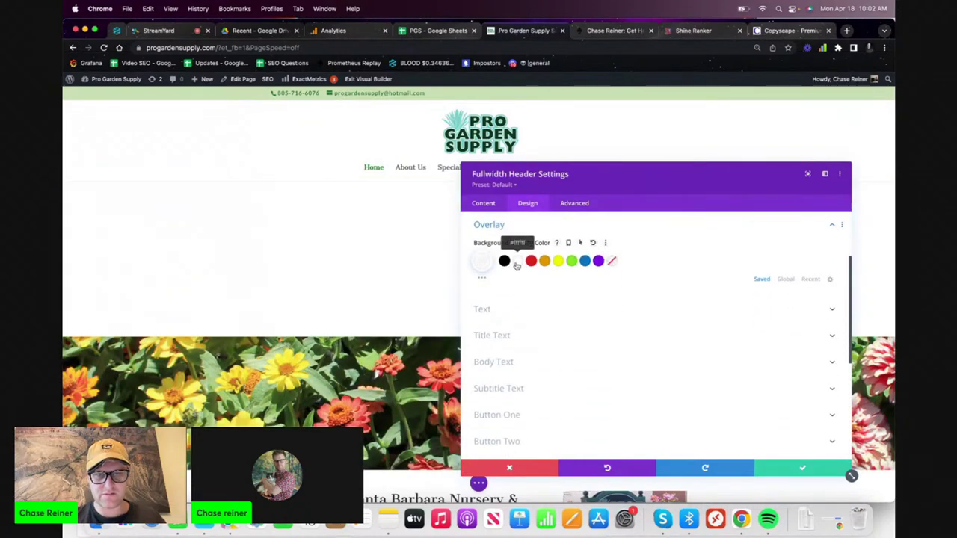
{"action": "left_click", "coordinate": [505, 260]}
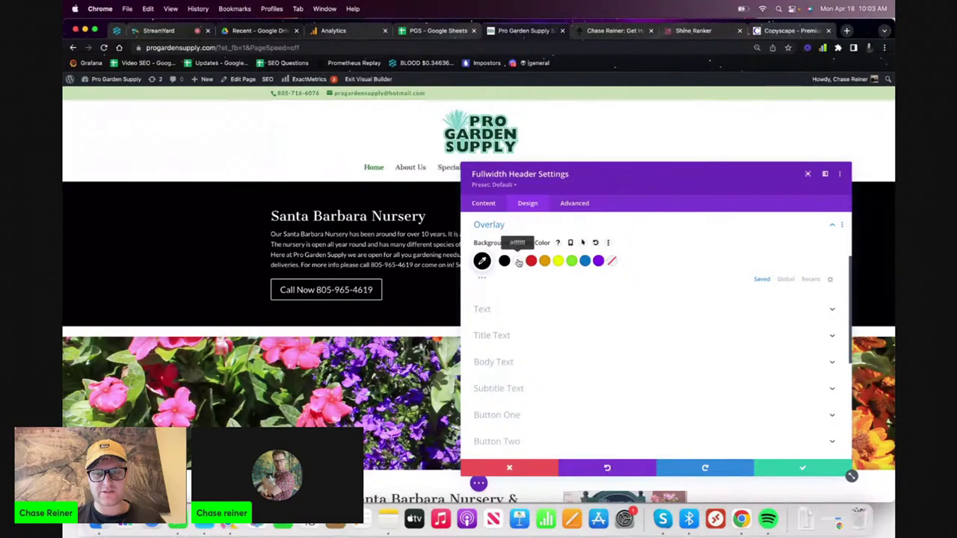
{"action": "left_click", "coordinate": [518, 263]}
- Make the header's title text and body text black
{"action": "left_click", "coordinate": [494, 317]}
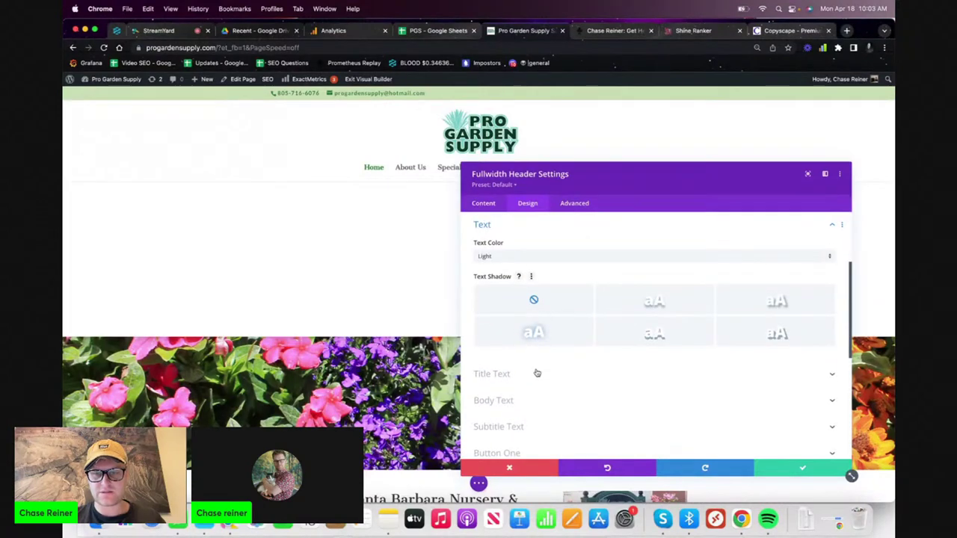
{"action": "scroll", "coordinate": [537, 352], "scroll_direction": "down", "scroll_amount": 2}
{"action": "left_click", "coordinate": [537, 328]}
{"action": "scroll", "coordinate": [536, 334], "scroll_direction": "down", "scroll_amount": 1}
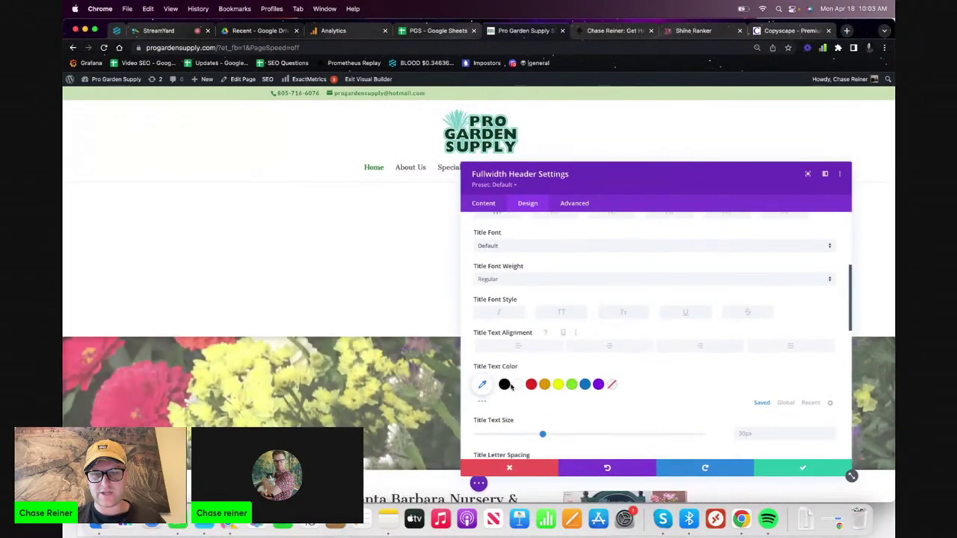
{"action": "left_click", "coordinate": [507, 385]}
{"action": "scroll", "coordinate": [517, 398], "scroll_direction": "down", "scroll_amount": 10}
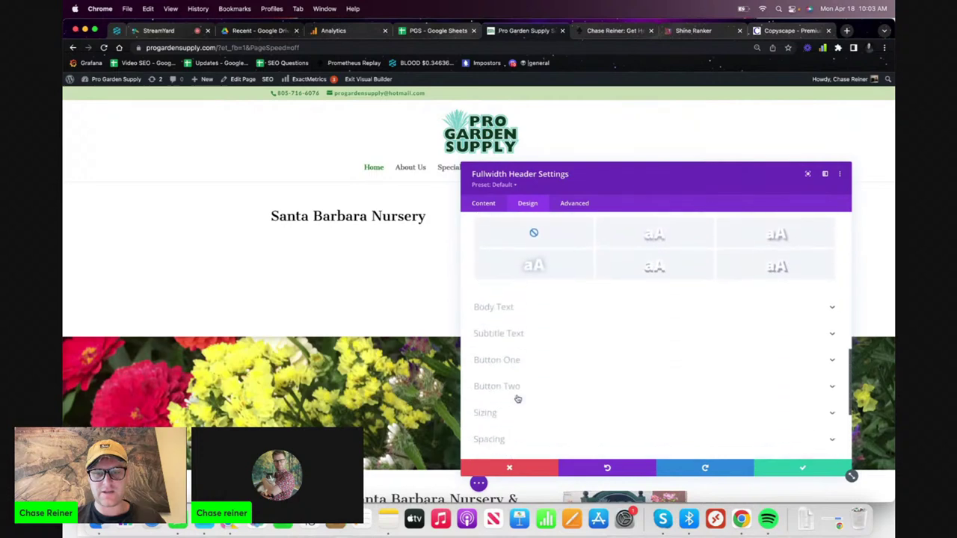
{"action": "left_click", "coordinate": [516, 224]}
{"action": "scroll", "coordinate": [517, 236], "scroll_direction": "down", "scroll_amount": 3}
{"action": "scroll", "coordinate": [494, 347], "scroll_direction": "up", "scroll_amount": 3}
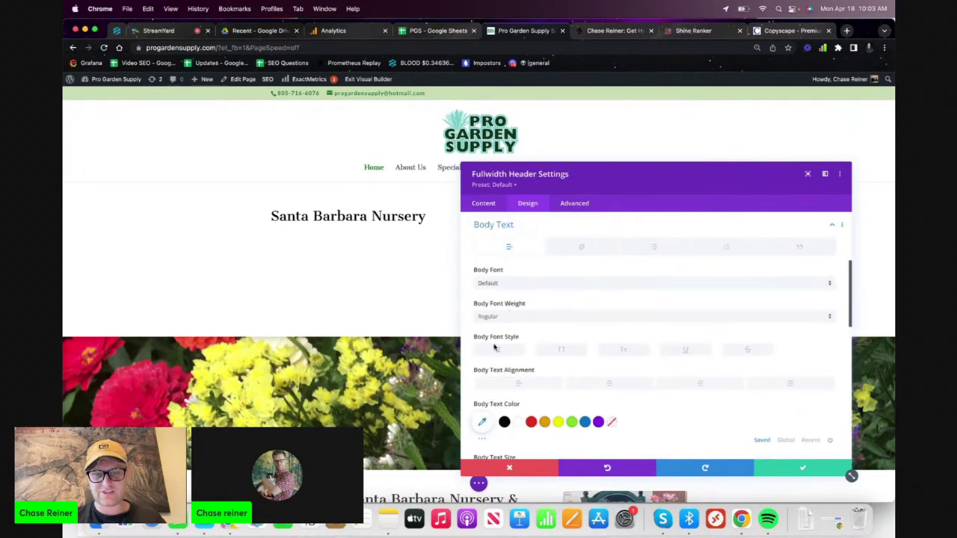
{"action": "left_click", "coordinate": [504, 422]}
{"action": "scroll", "coordinate": [504, 374], "scroll_direction": "down", "scroll_amount": 5}
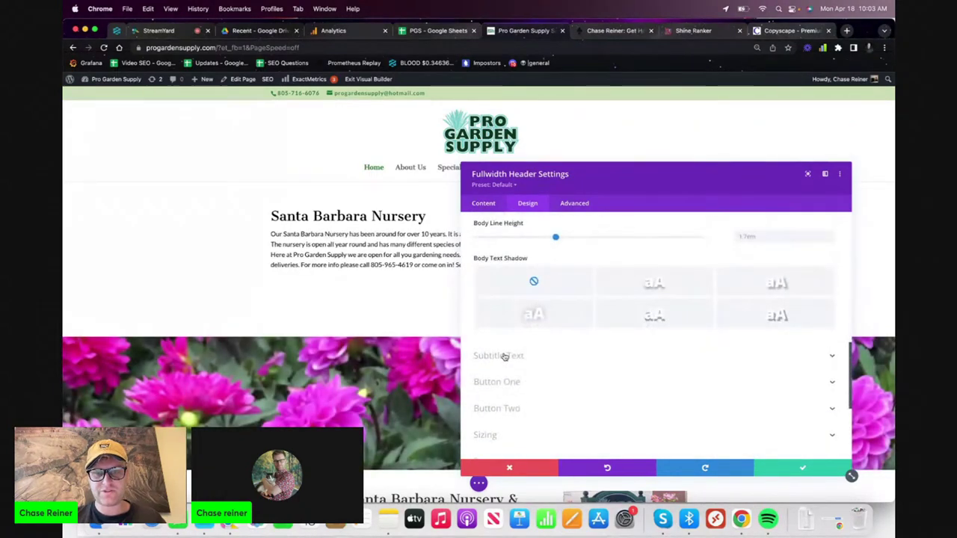
- Enable custom styles for Button One with black text and save the header settings
{"action": "left_click", "coordinate": [503, 383]}
{"action": "scroll", "coordinate": [498, 299], "scroll_direction": "up", "scroll_amount": 3}
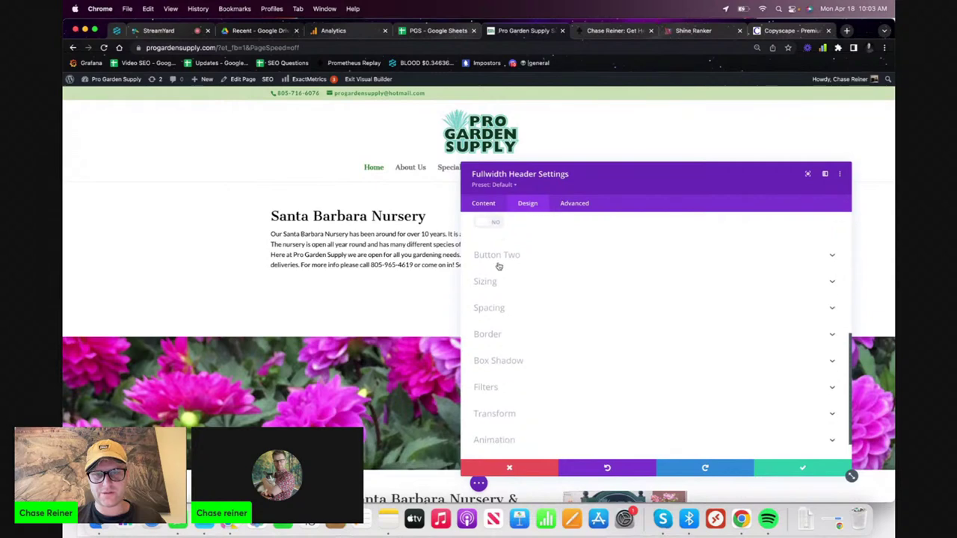
{"action": "left_click", "coordinate": [497, 434]}
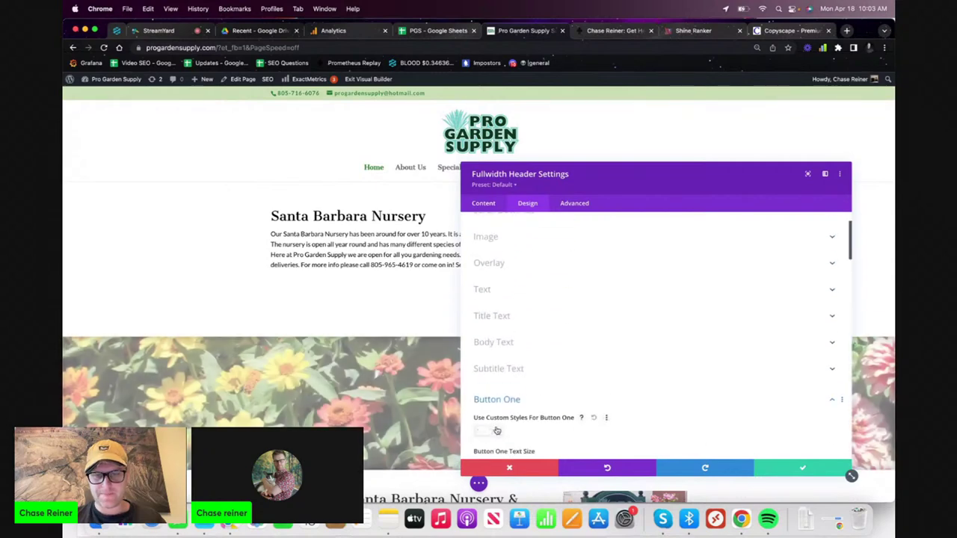
{"action": "scroll", "coordinate": [499, 419], "scroll_direction": "down", "scroll_amount": 5}
{"action": "left_click", "coordinate": [504, 385]}
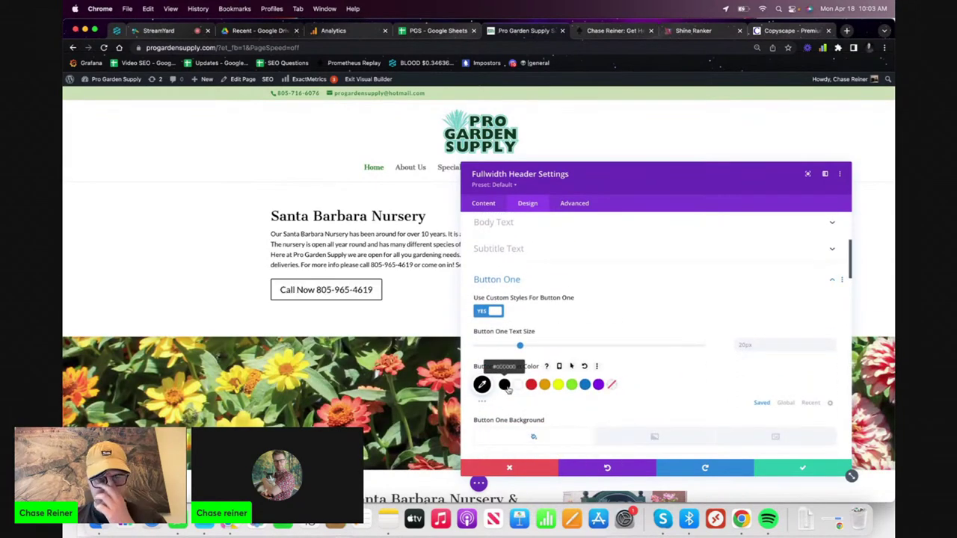
{"action": "left_click", "coordinate": [769, 474]}
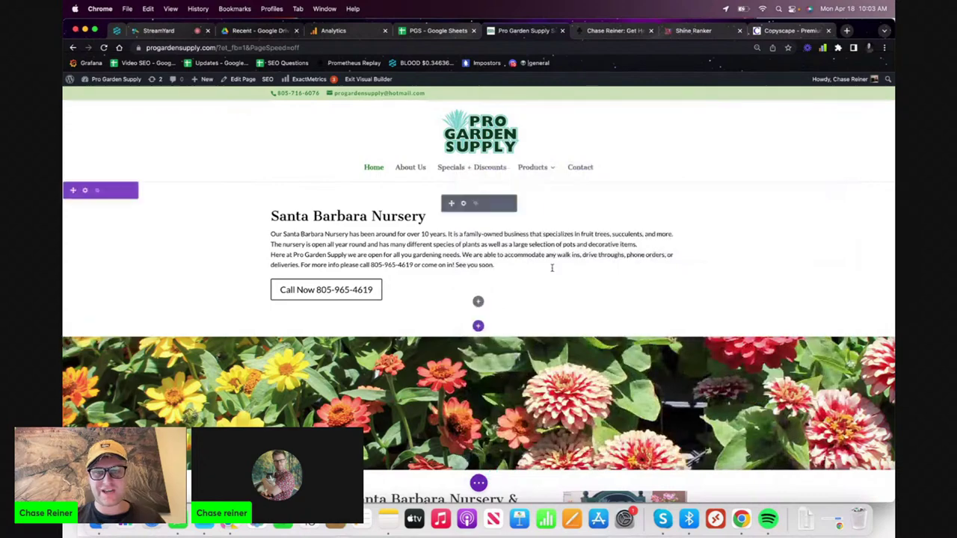
- Select the header's heading and first paragraph, then open the Fullwidth Header module settings
{"action": "double_click", "coordinate": [396, 244]}
{"action": "triple_click", "coordinate": [394, 238]}
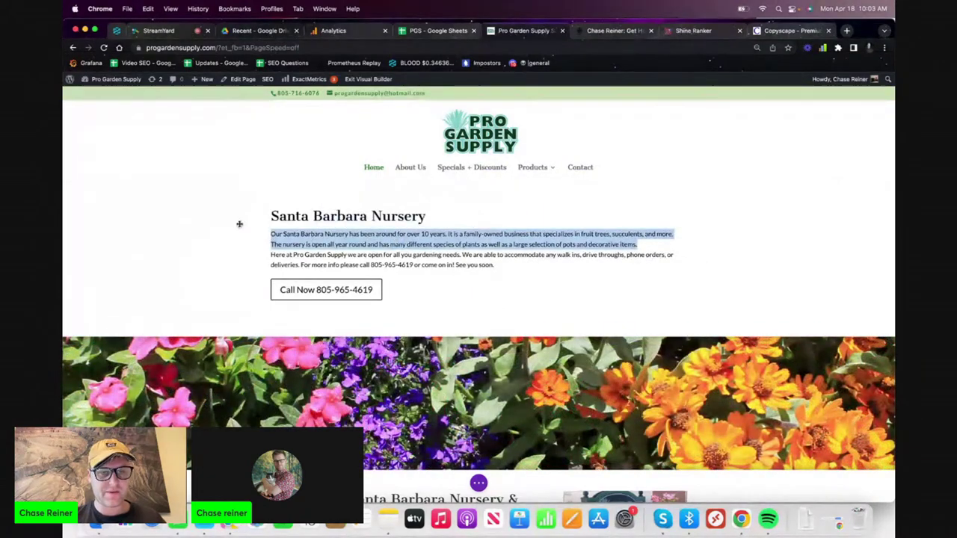
{"action": "left_click", "coordinate": [288, 218]}
{"action": "triple_click", "coordinate": [463, 210]}
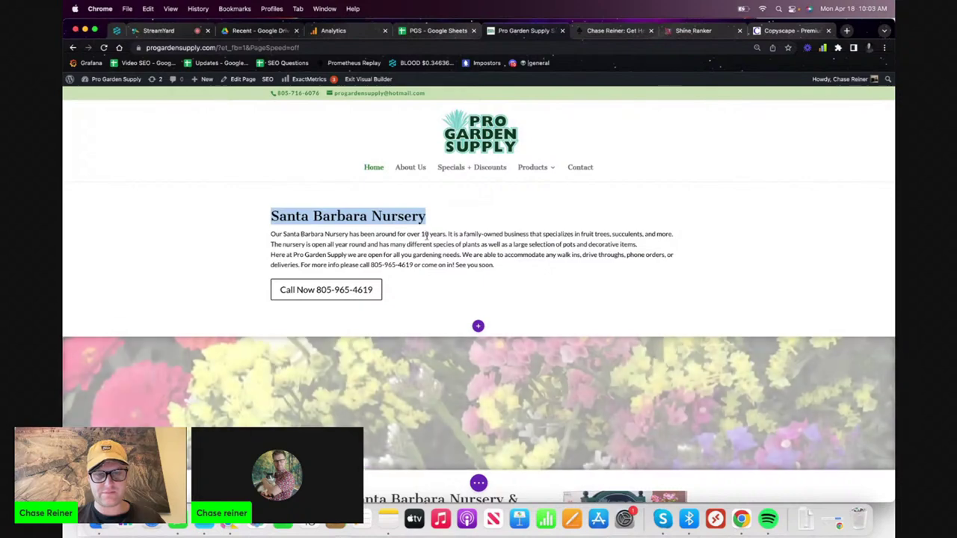
{"action": "left_click", "coordinate": [441, 263]}
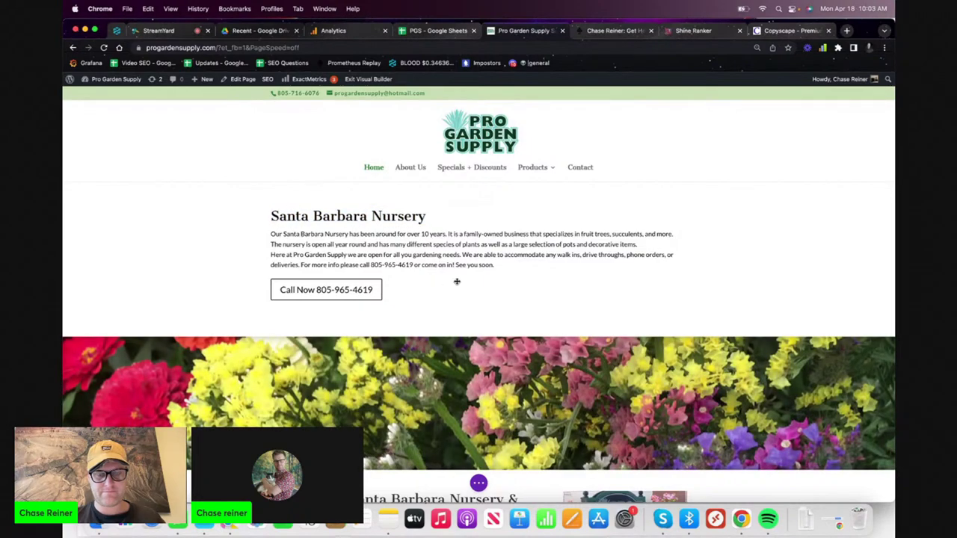
{"action": "left_click", "coordinate": [457, 281]}
{"action": "scroll", "coordinate": [583, 292], "scroll_direction": "down", "scroll_amount": 5}
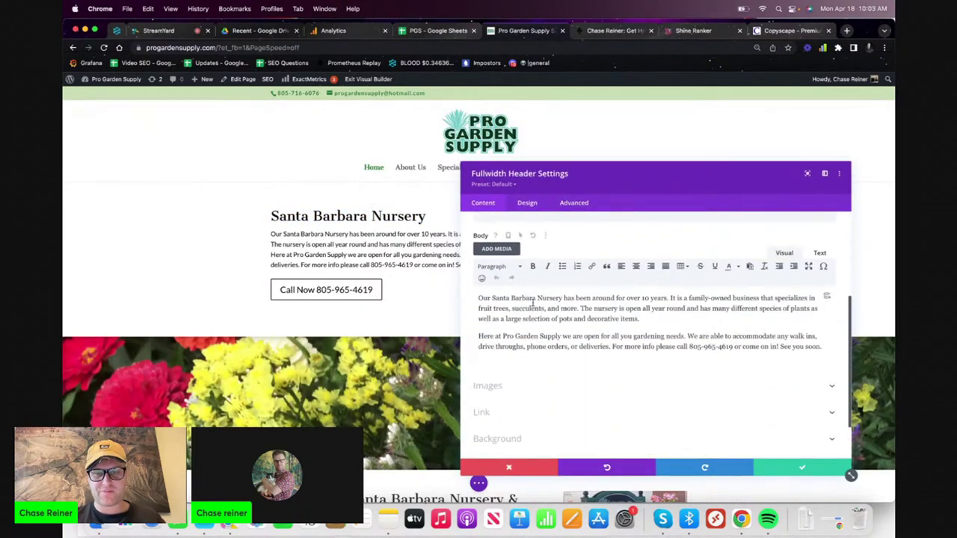
{"action": "triple_click", "coordinate": [533, 301]}
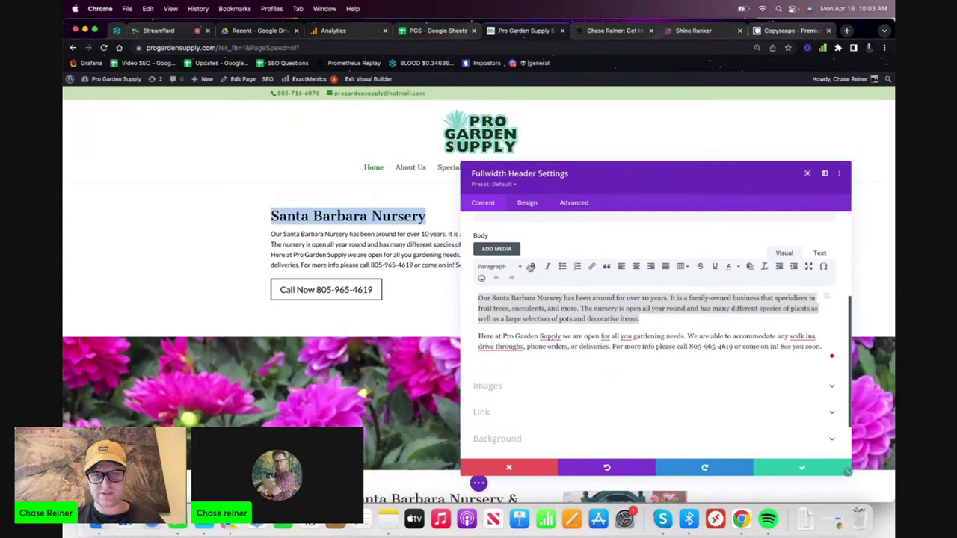
{"action": "scroll", "coordinate": [531, 266], "scroll_direction": "up", "scroll_amount": 5}
{"action": "scroll", "coordinate": [532, 267], "scroll_direction": "down", "scroll_amount": 5}
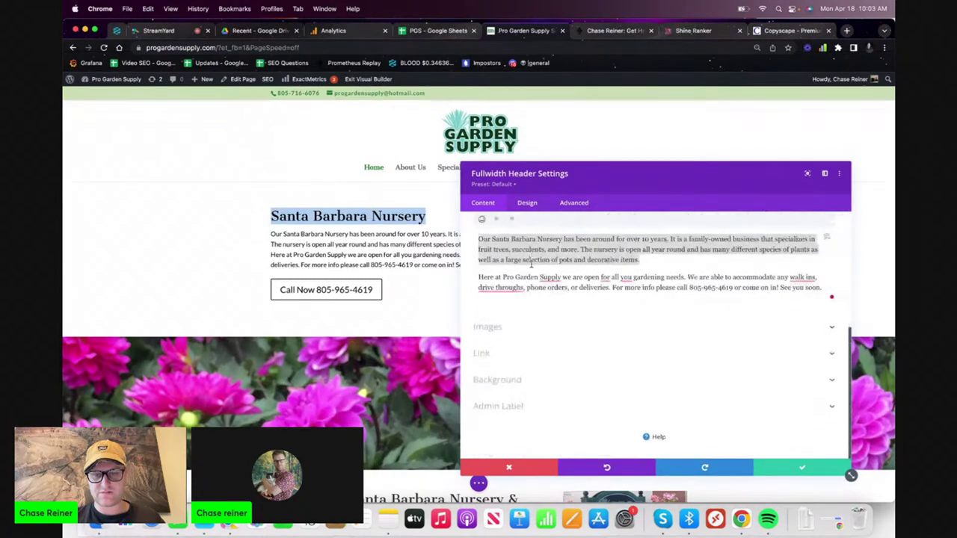
{"action": "scroll", "coordinate": [531, 264], "scroll_direction": "up", "scroll_amount": 1}
- Center-align the Santa Barbara Nursery title under Design > Title Text
{"action": "left_click", "coordinate": [527, 202]}
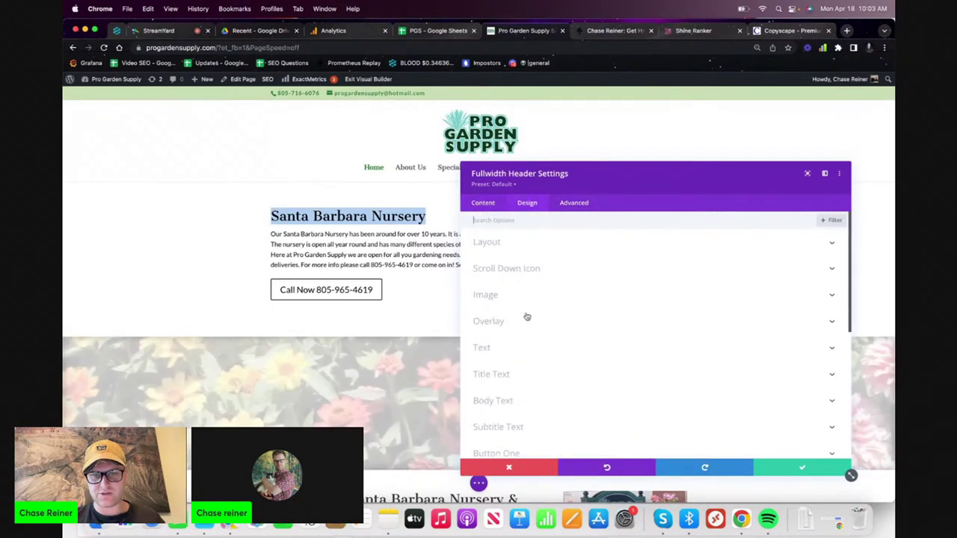
{"action": "scroll", "coordinate": [527, 317], "scroll_direction": "down", "scroll_amount": 1}
{"action": "left_click", "coordinate": [532, 318]}
{"action": "scroll", "coordinate": [548, 338], "scroll_direction": "down", "scroll_amount": 2}
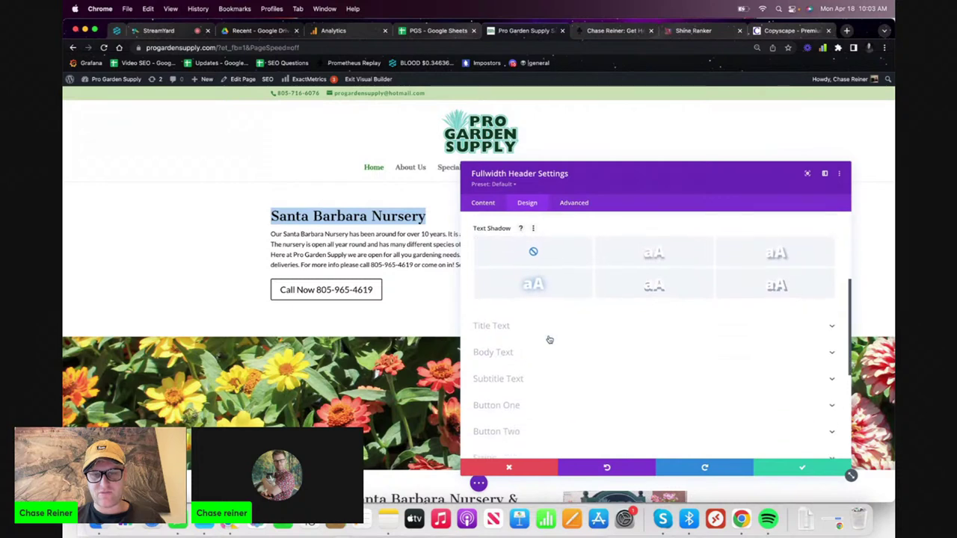
{"action": "left_click", "coordinate": [553, 305]}
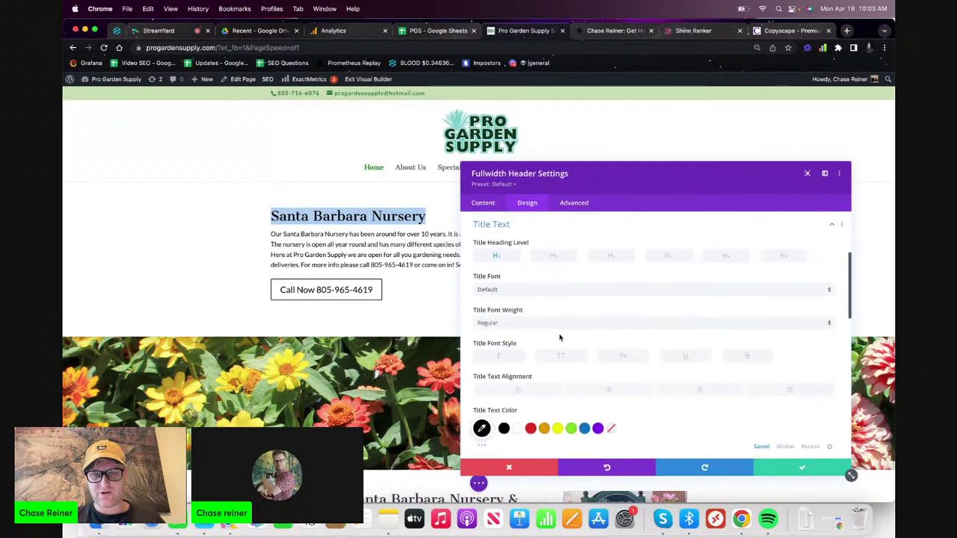
{"action": "left_click", "coordinate": [629, 393]}
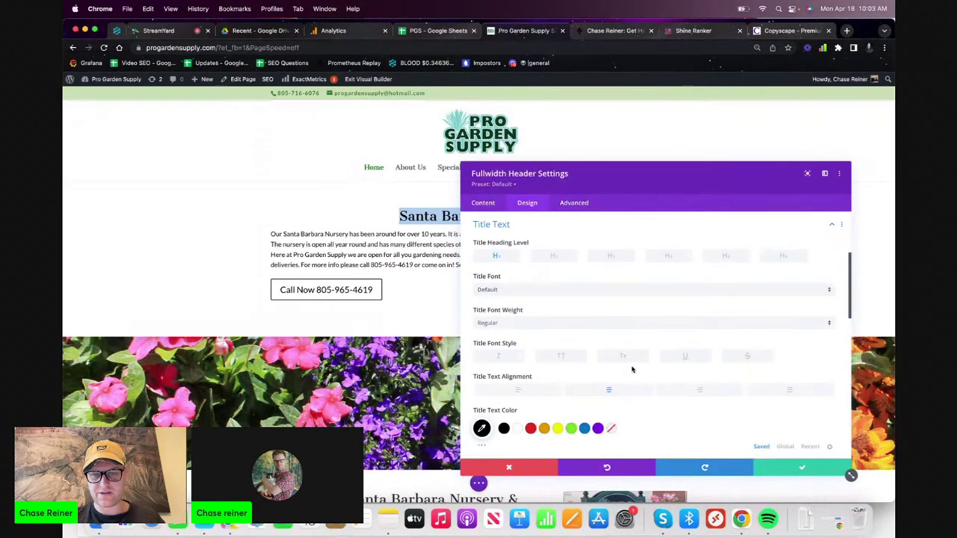
{"action": "scroll", "coordinate": [595, 361], "scroll_direction": "down", "scroll_amount": 1}
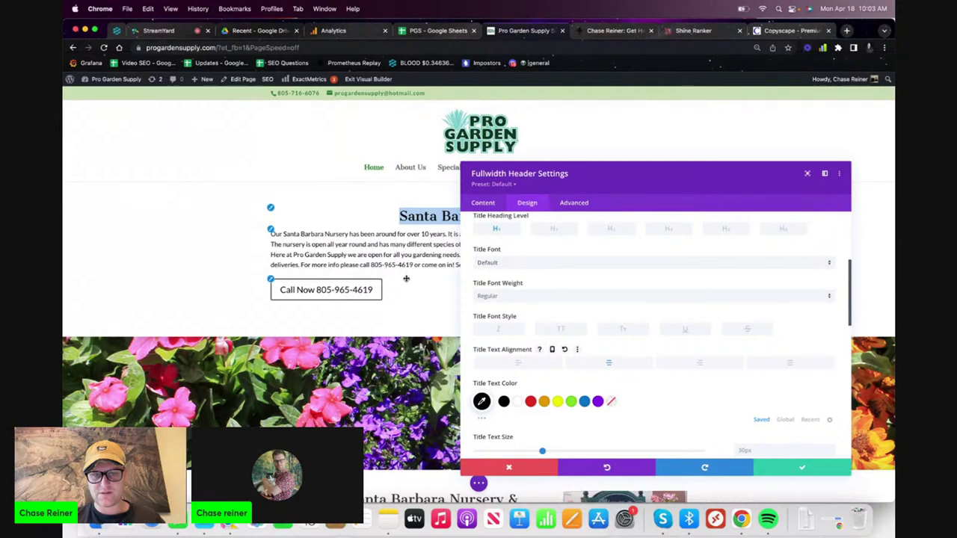
{"action": "scroll", "coordinate": [587, 321], "scroll_direction": "up", "scroll_amount": 5}
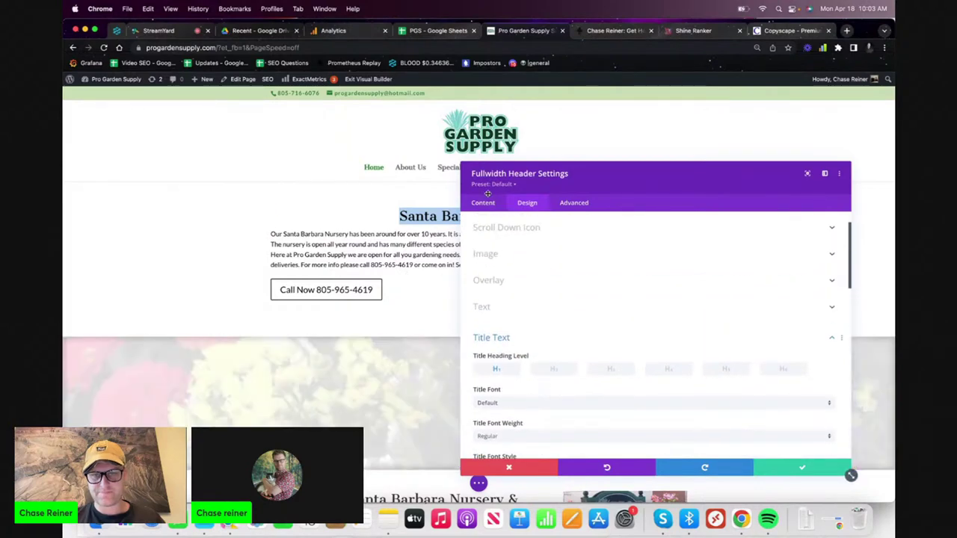
- Try centering the body text in the content fields, then revert it to left alignment
{"action": "left_click", "coordinate": [483, 203]}
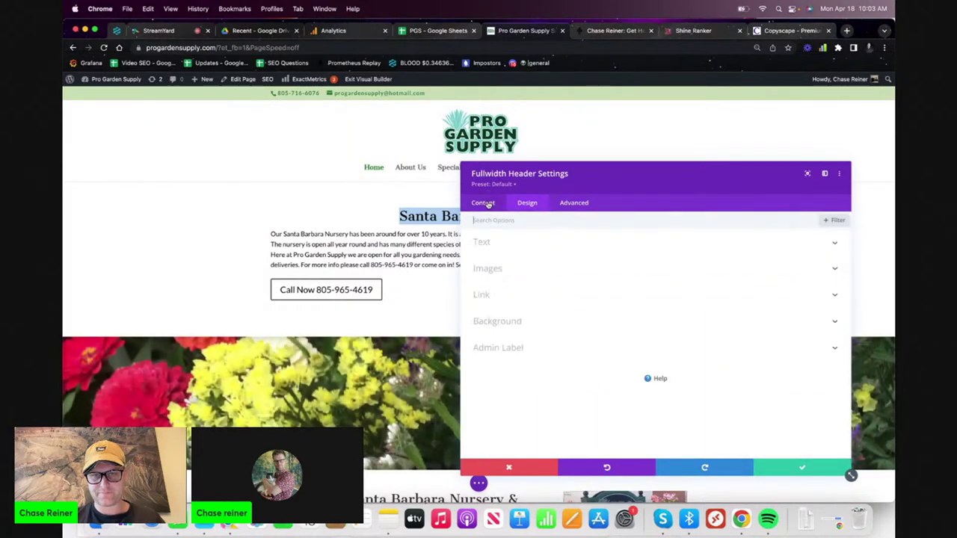
{"action": "left_click", "coordinate": [561, 245]}
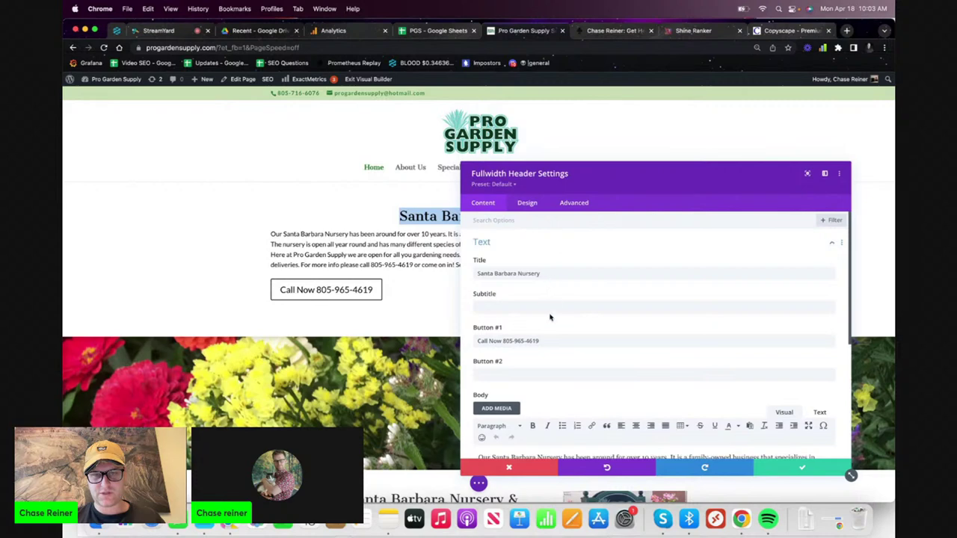
{"action": "scroll", "coordinate": [552, 317], "scroll_direction": "down", "scroll_amount": 3}
{"action": "key", "text": "ctrl+a"}
{"action": "left_click", "coordinate": [638, 306]}
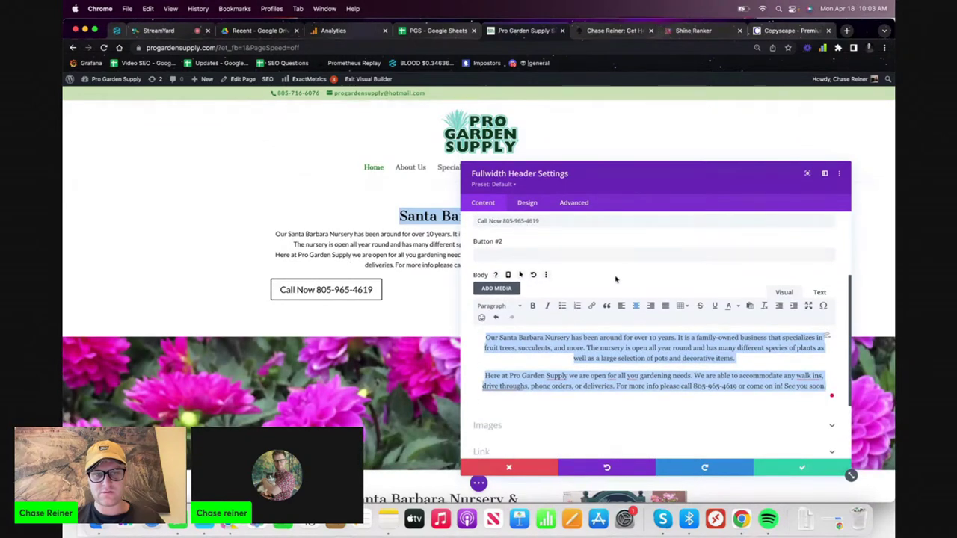
{"action": "left_click", "coordinate": [622, 308]}
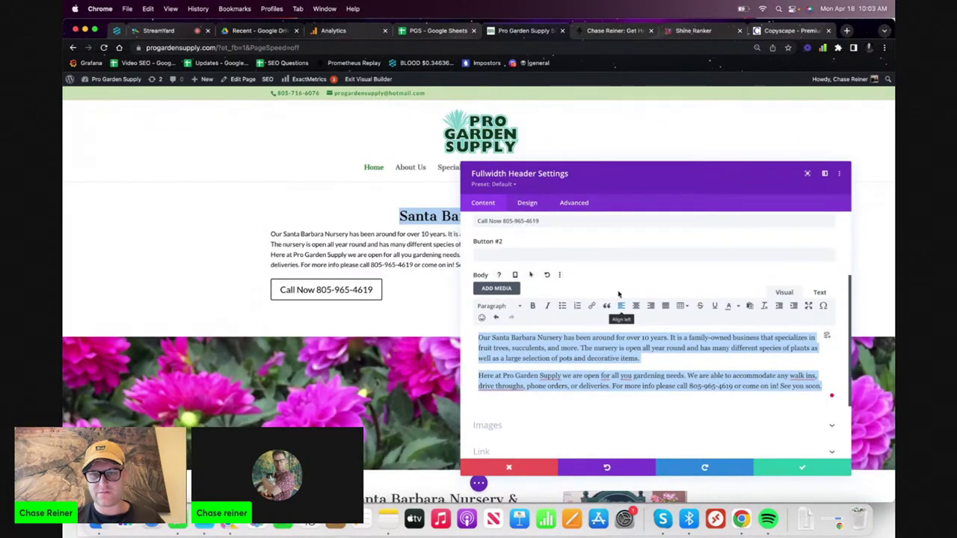
{"action": "scroll", "coordinate": [583, 247], "scroll_direction": "up", "scroll_amount": 1}
- Review the Button One styling and keep the button icon placement on Right
{"action": "left_click", "coordinate": [528, 203]}
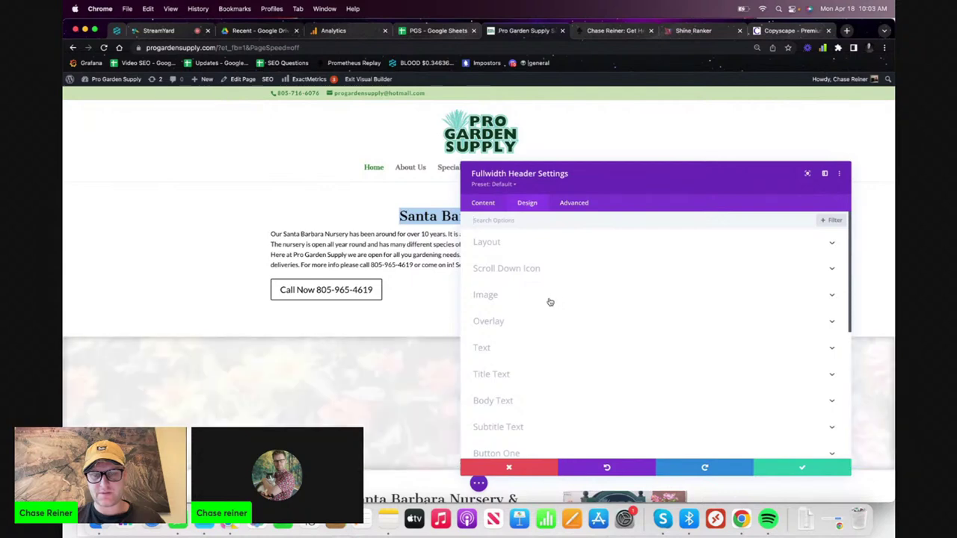
{"action": "scroll", "coordinate": [534, 341], "scroll_direction": "down", "scroll_amount": 4}
{"action": "left_click", "coordinate": [530, 344]}
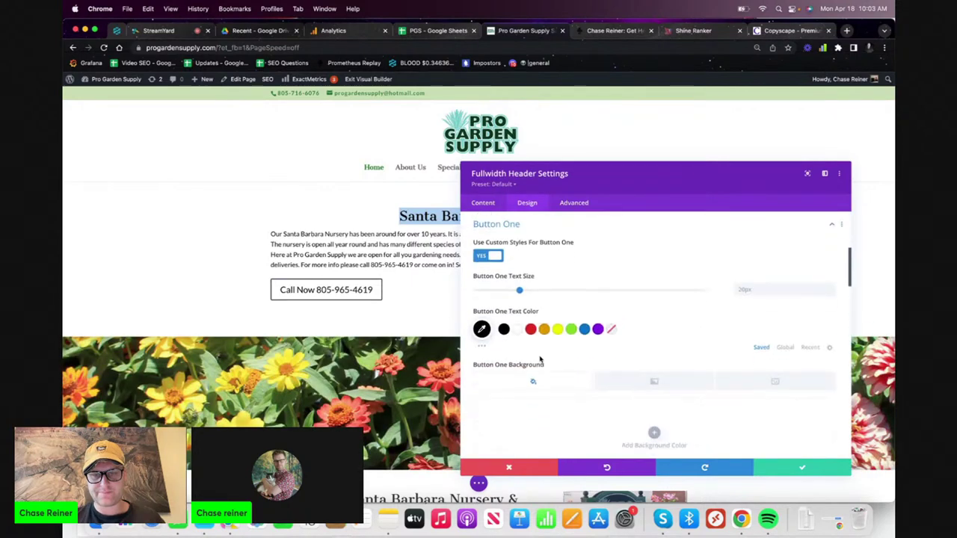
{"action": "scroll", "coordinate": [540, 360], "scroll_direction": "down", "scroll_amount": 1}
{"action": "scroll", "coordinate": [615, 351], "scroll_direction": "down", "scroll_amount": 3}
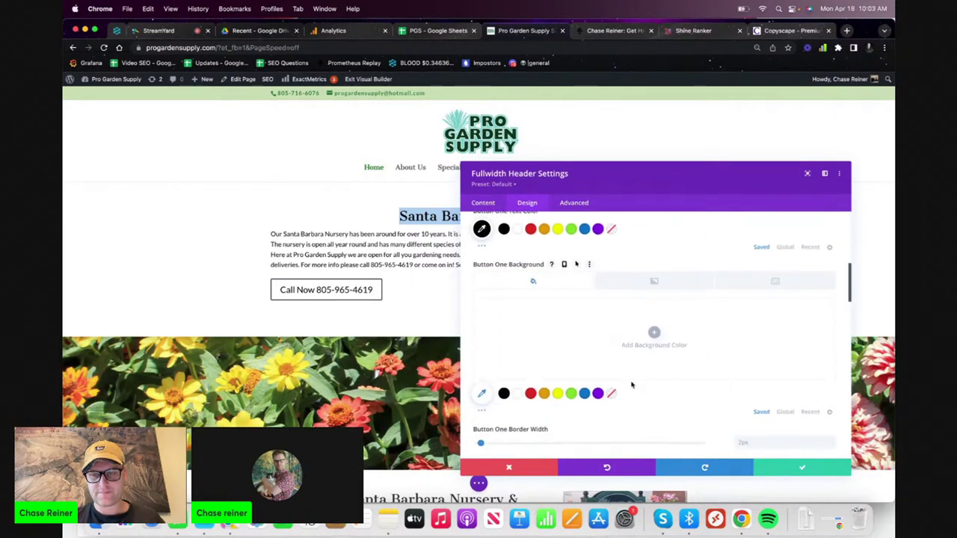
{"action": "scroll", "coordinate": [630, 384], "scroll_direction": "up", "scroll_amount": 3}
{"action": "scroll", "coordinate": [586, 289], "scroll_direction": "down", "scroll_amount": 1}
{"action": "scroll", "coordinate": [586, 288], "scroll_direction": "down", "scroll_amount": 8}
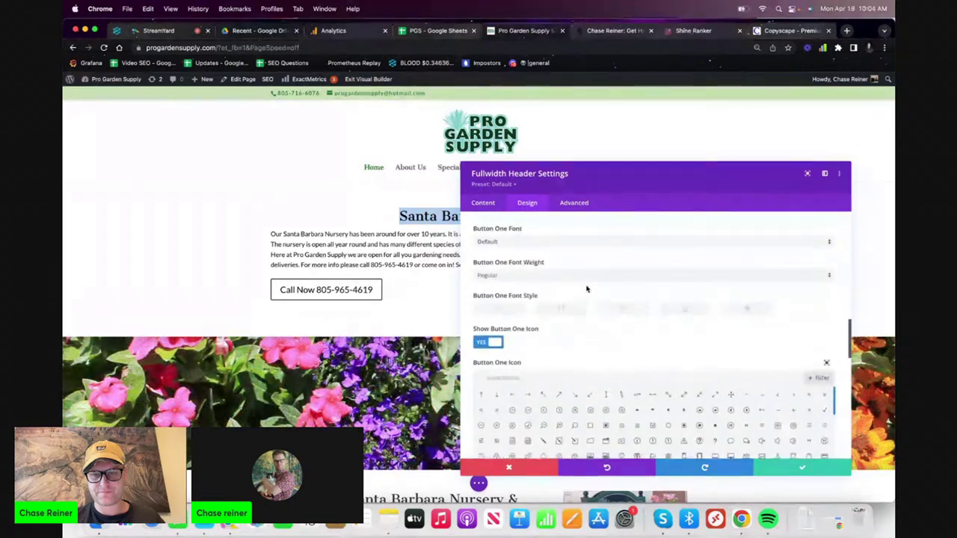
{"action": "scroll", "coordinate": [610, 285], "scroll_direction": "up", "scroll_amount": 1}
{"action": "scroll", "coordinate": [609, 285], "scroll_direction": "down", "scroll_amount": 5}
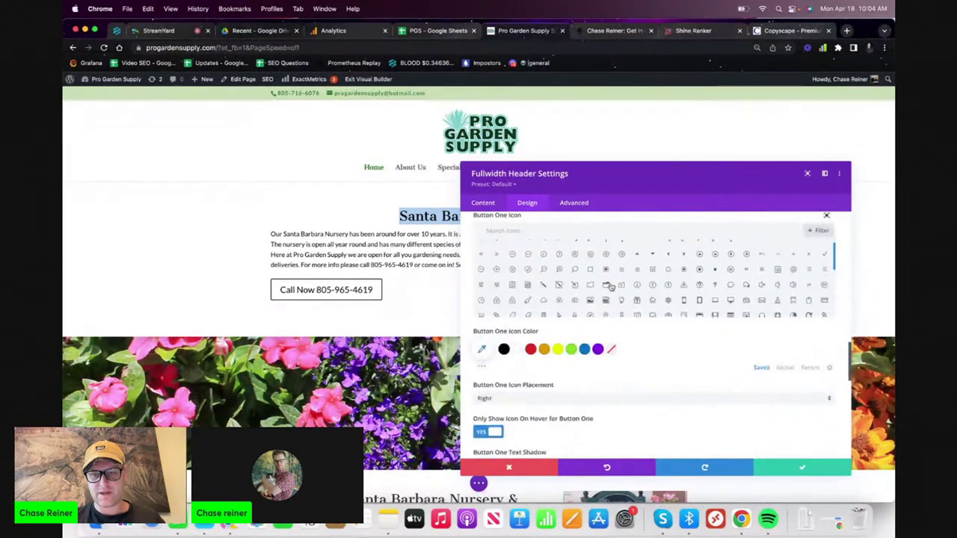
{"action": "scroll", "coordinate": [624, 364], "scroll_direction": "down", "scroll_amount": 2}
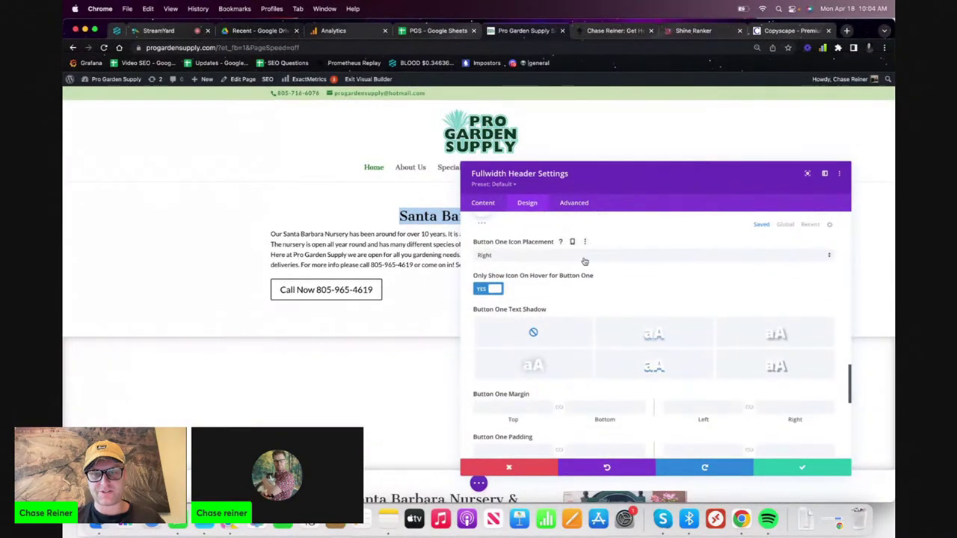
{"action": "left_click", "coordinate": [589, 259]}
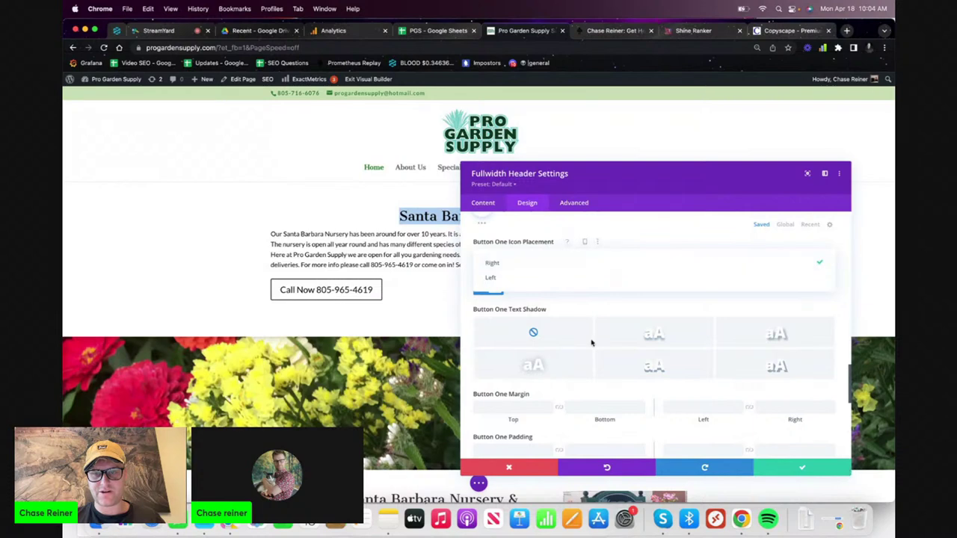
{"action": "left_click", "coordinate": [554, 391]}
{"action": "scroll", "coordinate": [551, 391], "scroll_direction": "down", "scroll_amount": 3}
{"action": "scroll", "coordinate": [551, 391], "scroll_direction": "down", "scroll_amount": 5}
{"action": "scroll", "coordinate": [549, 374], "scroll_direction": "up", "scroll_amount": 3}
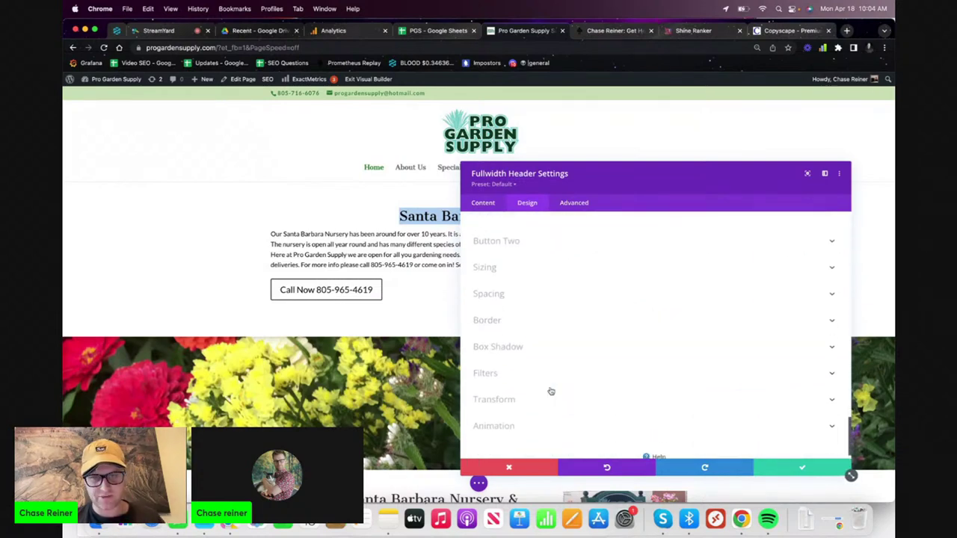
{"action": "scroll", "coordinate": [546, 360], "scroll_direction": "up", "scroll_amount": 8}
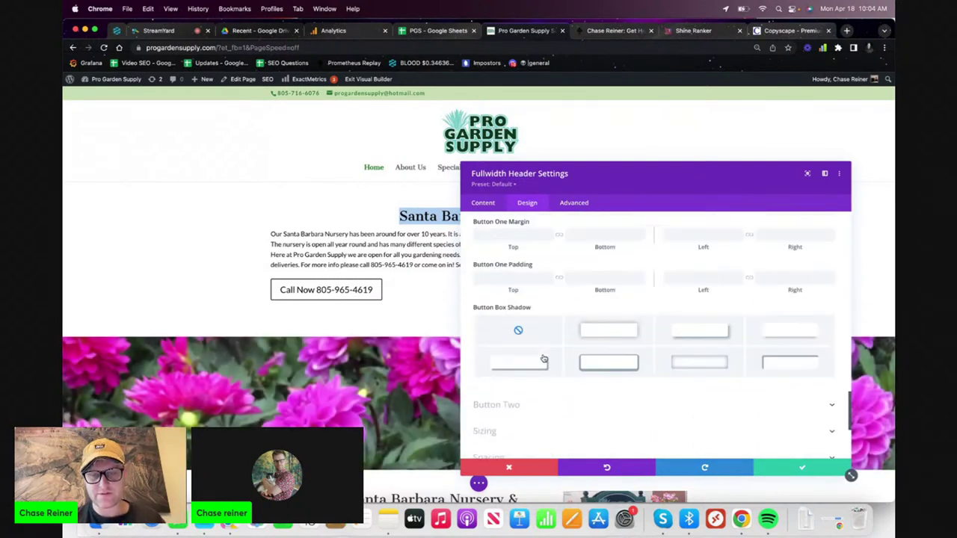
{"action": "scroll", "coordinate": [503, 247], "scroll_direction": "up", "scroll_amount": 8}
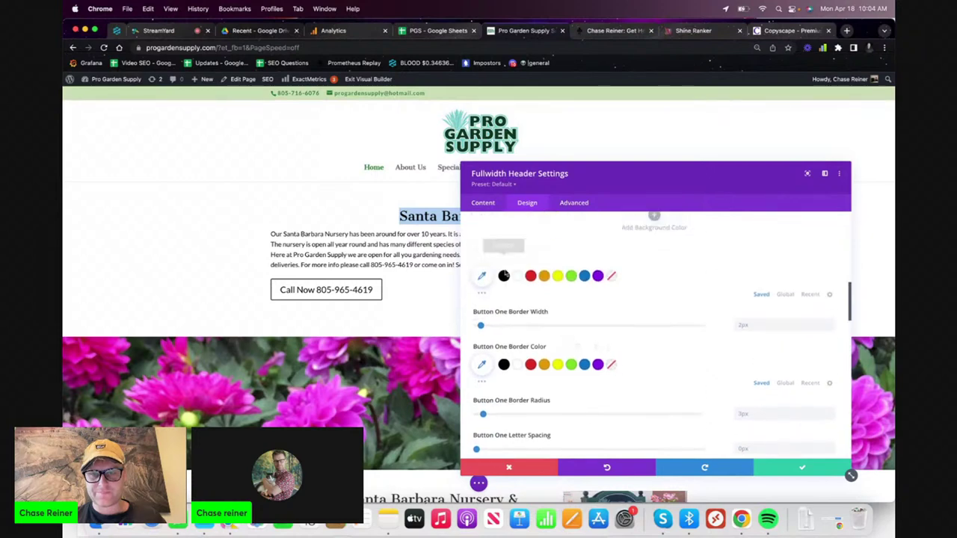
{"action": "scroll", "coordinate": [520, 303], "scroll_direction": "up", "scroll_amount": 3}
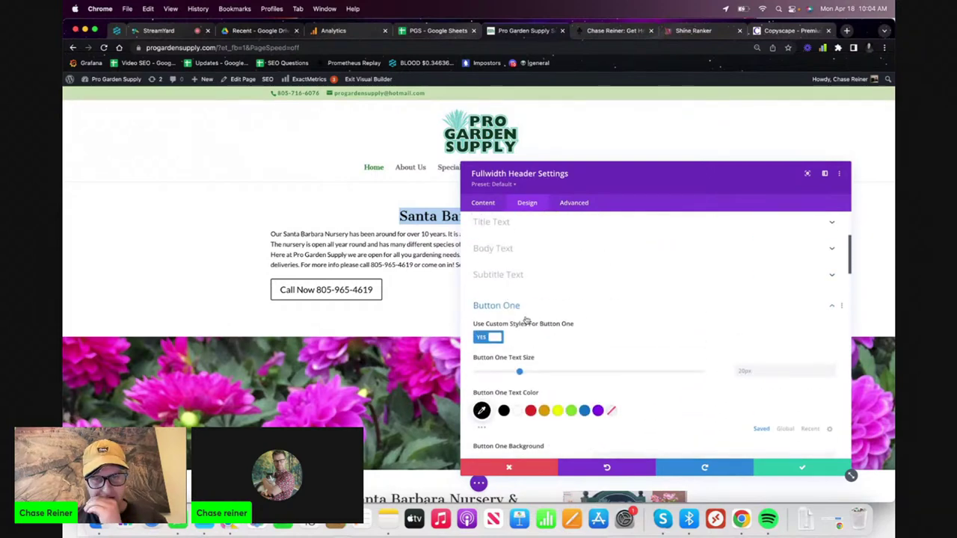
{"action": "scroll", "coordinate": [530, 322], "scroll_direction": "up", "scroll_amount": 4}
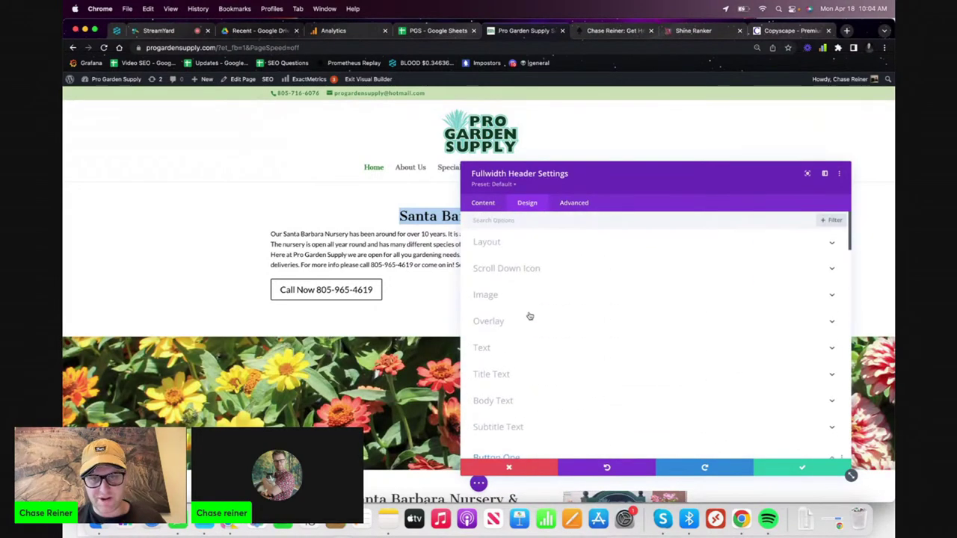
- Set Layout Text & Logo Alignment to center and save the header settings
{"action": "left_click", "coordinate": [521, 250]}
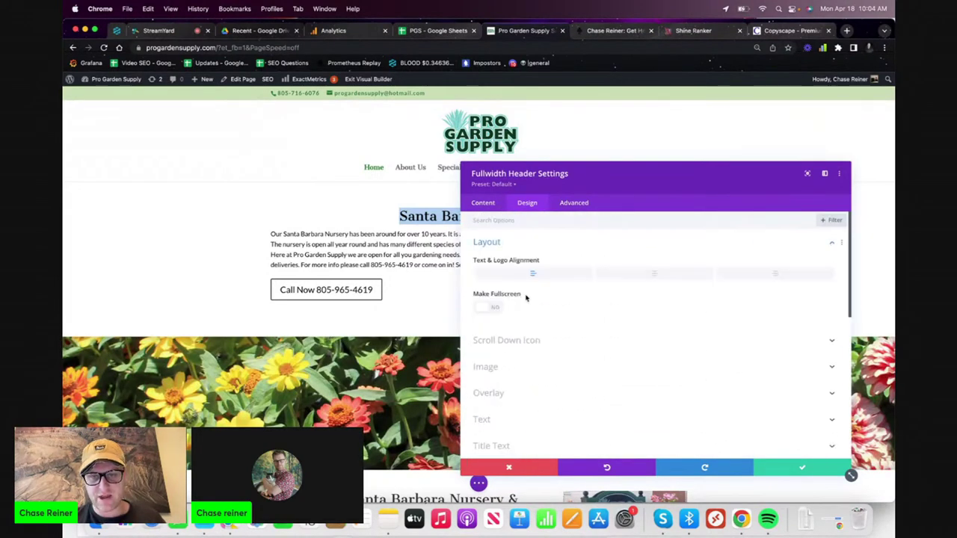
{"action": "left_click", "coordinate": [641, 273]}
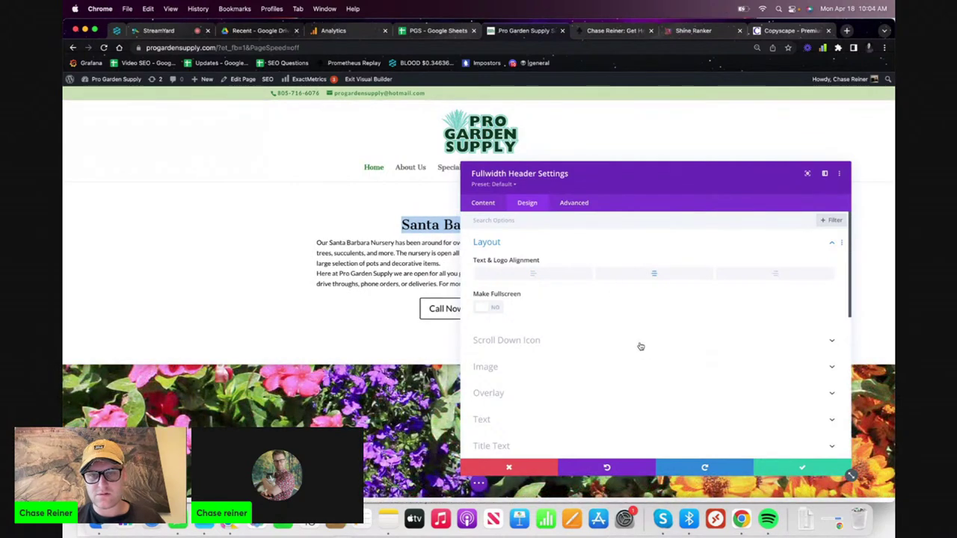
{"action": "left_click", "coordinate": [788, 470]}
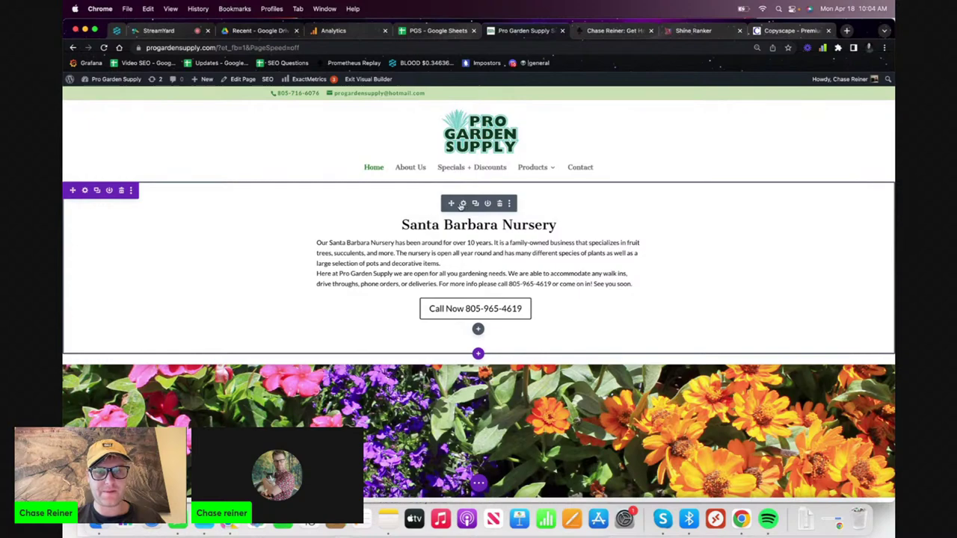
- Reopen the header settings and toggle Make Fullscreen on, then back off
{"action": "left_click", "coordinate": [462, 204]}
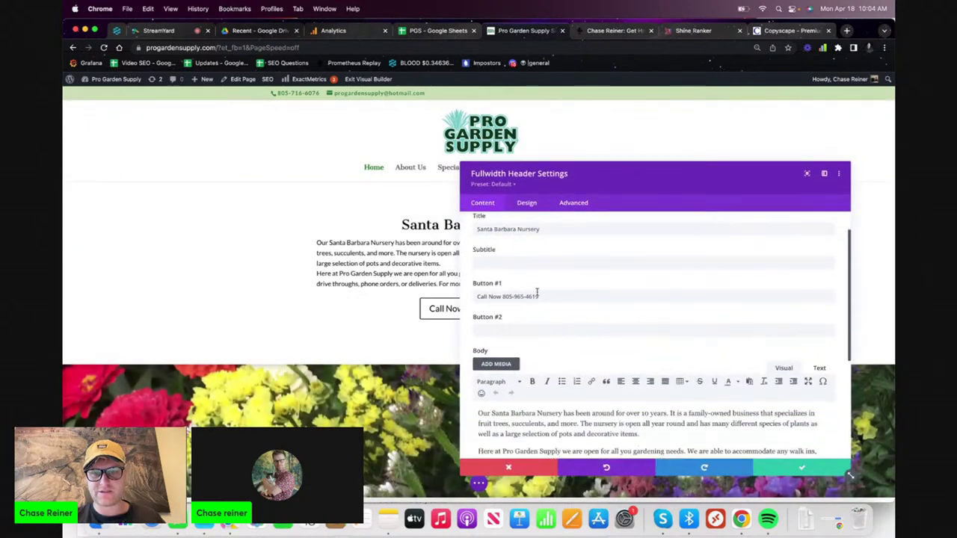
{"action": "left_click", "coordinate": [541, 204]}
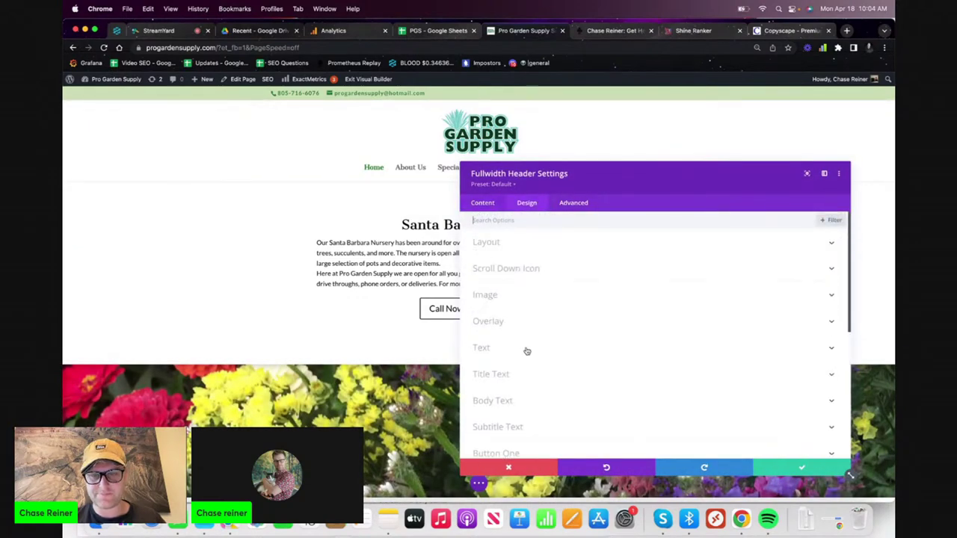
{"action": "left_click", "coordinate": [527, 253]}
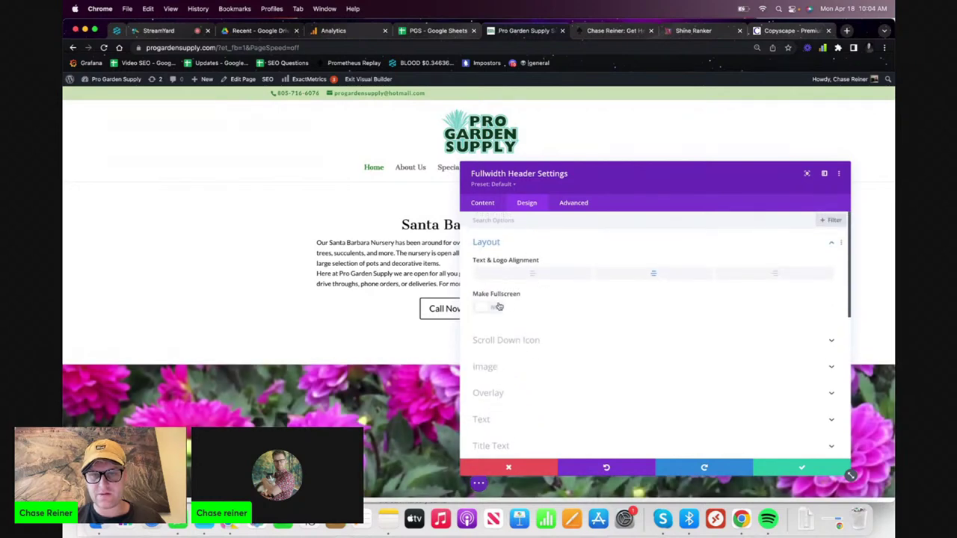
{"action": "left_click", "coordinate": [495, 306]}
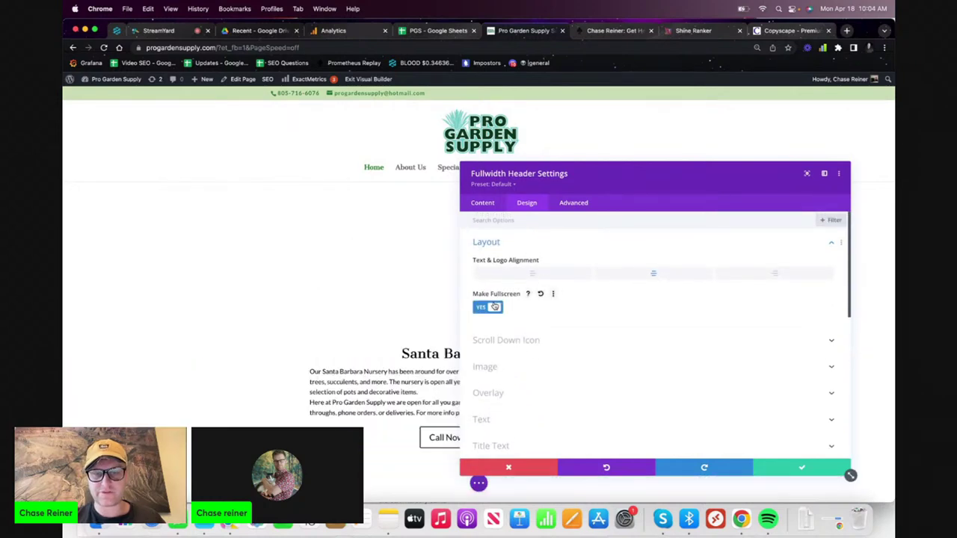
{"action": "left_click", "coordinate": [480, 308]}
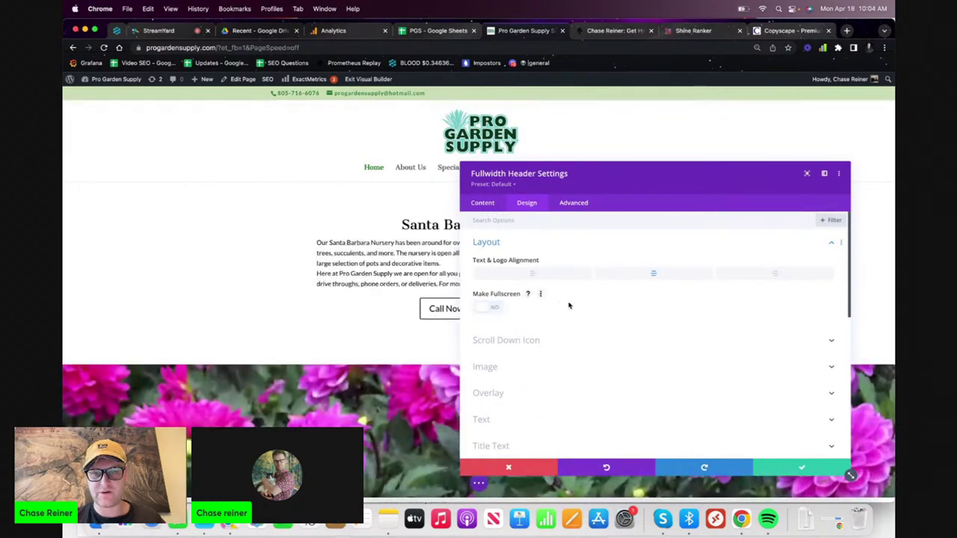
{"action": "scroll", "coordinate": [525, 336], "scroll_direction": "down", "scroll_amount": 2}
{"action": "scroll", "coordinate": [523, 340], "scroll_direction": "down", "scroll_amount": 1}
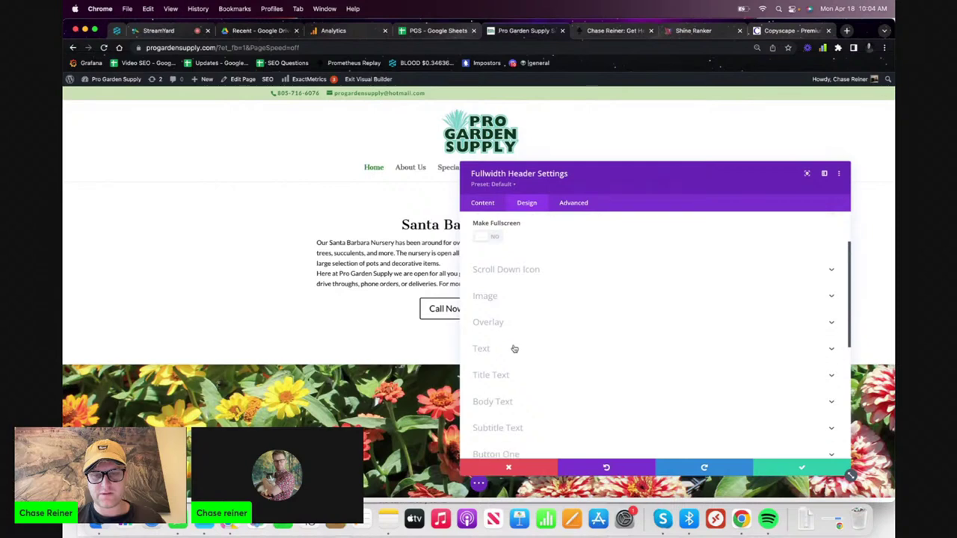
- Review the header's content text fields and its margin and padding options
{"action": "left_click", "coordinate": [492, 209]}
{"action": "left_click", "coordinate": [531, 243]}
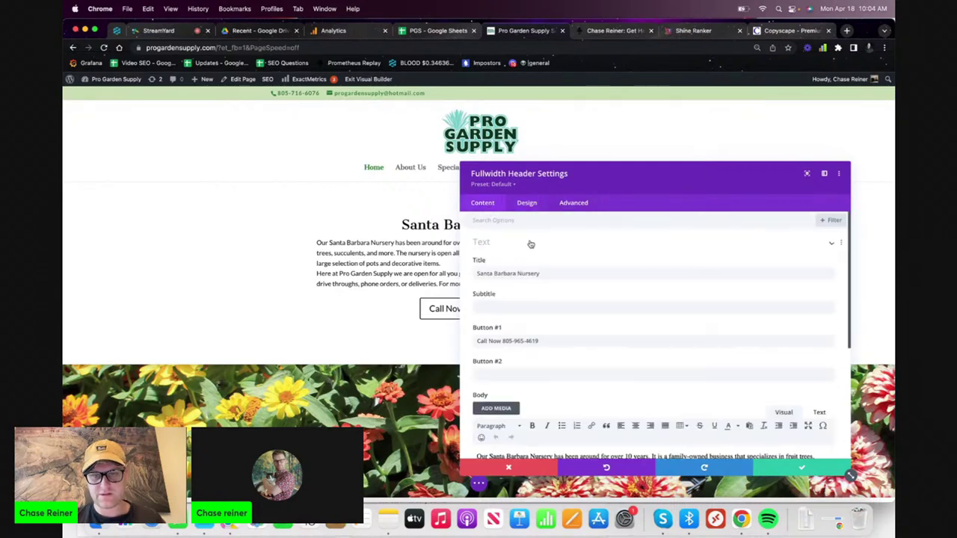
{"action": "scroll", "coordinate": [541, 320], "scroll_direction": "down", "scroll_amount": 5}
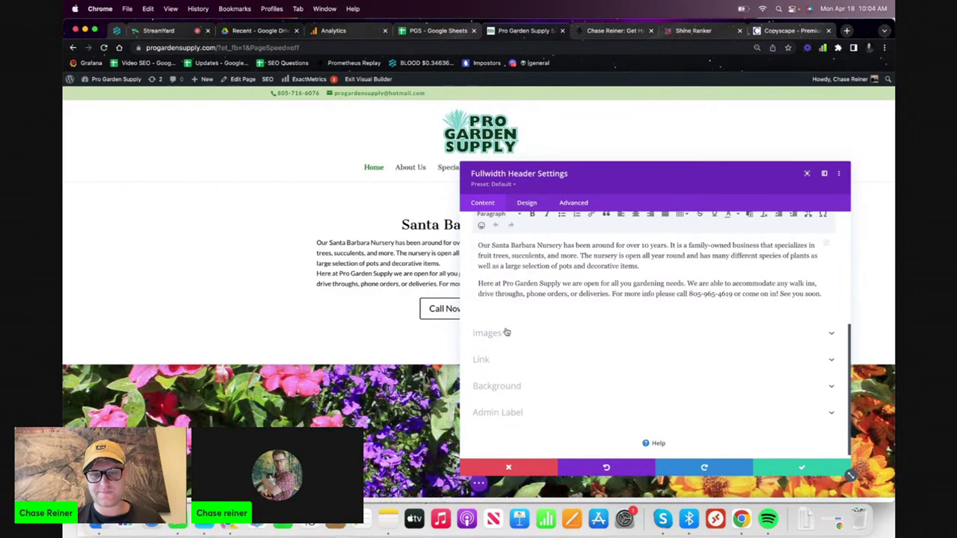
{"action": "left_click", "coordinate": [527, 203]}
{"action": "scroll", "coordinate": [545, 319], "scroll_direction": "down", "scroll_amount": 5}
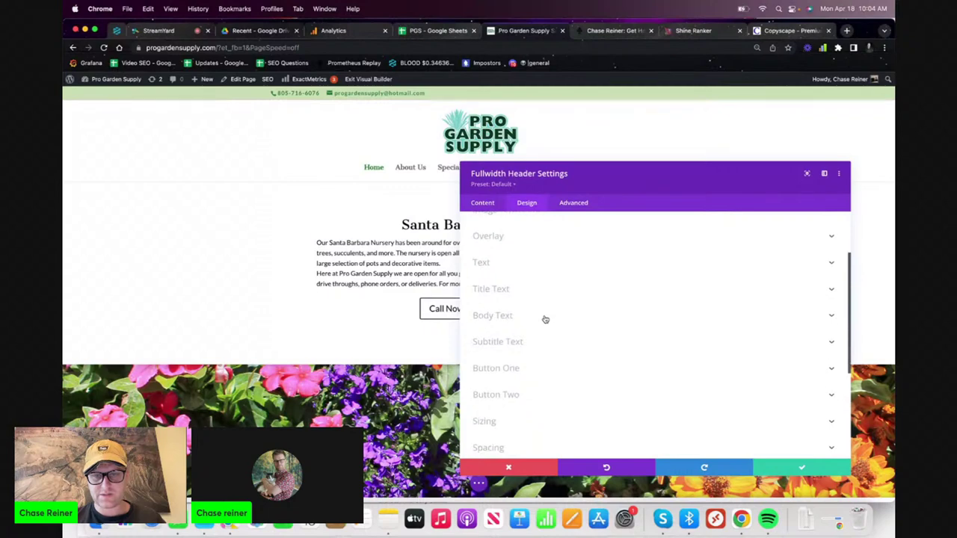
{"action": "scroll", "coordinate": [530, 317], "scroll_direction": "down", "scroll_amount": 3}
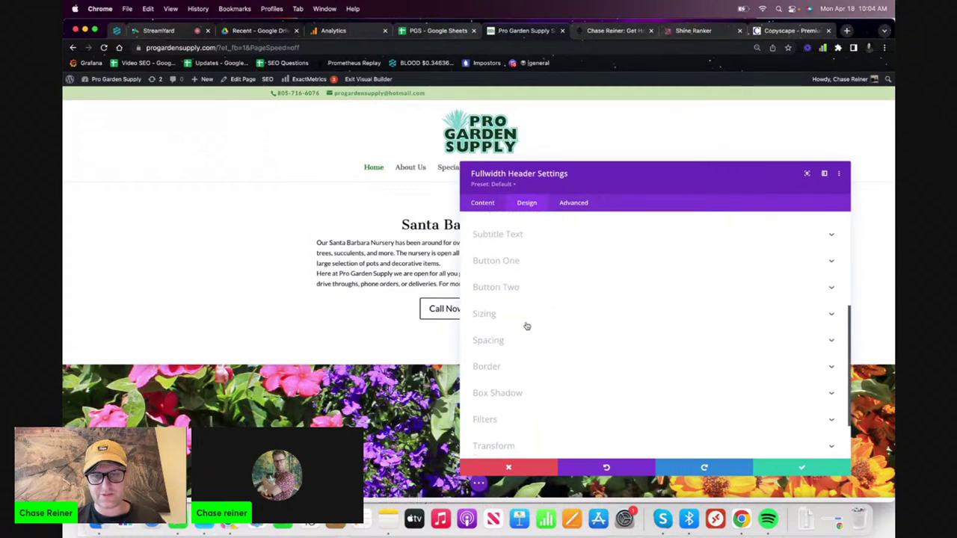
{"action": "left_click", "coordinate": [527, 340]}
{"action": "scroll", "coordinate": [546, 348], "scroll_direction": "down", "scroll_amount": 4}
{"action": "scroll", "coordinate": [531, 299], "scroll_direction": "up", "scroll_amount": 2}
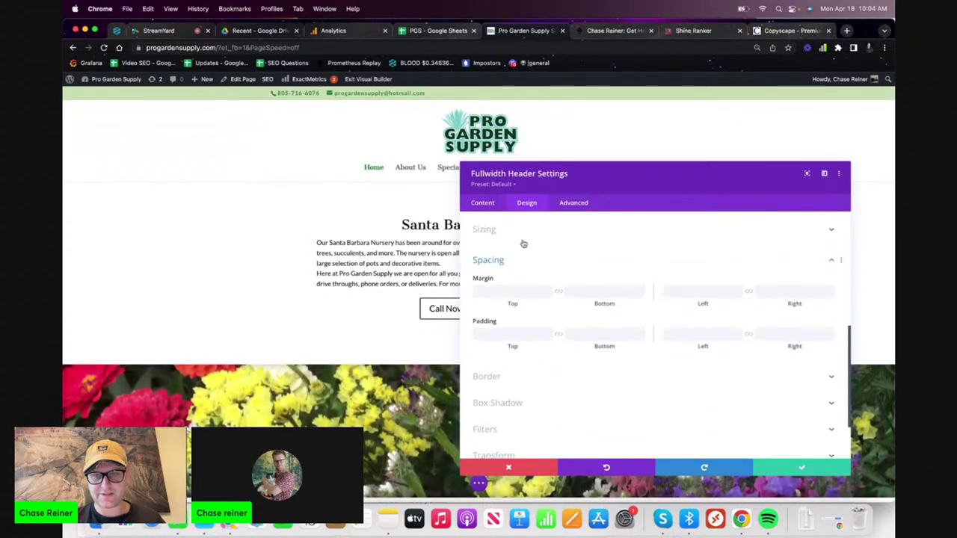
- Set the header's Sizing Width and Max Width to 100%
{"action": "left_click", "coordinate": [523, 244]}
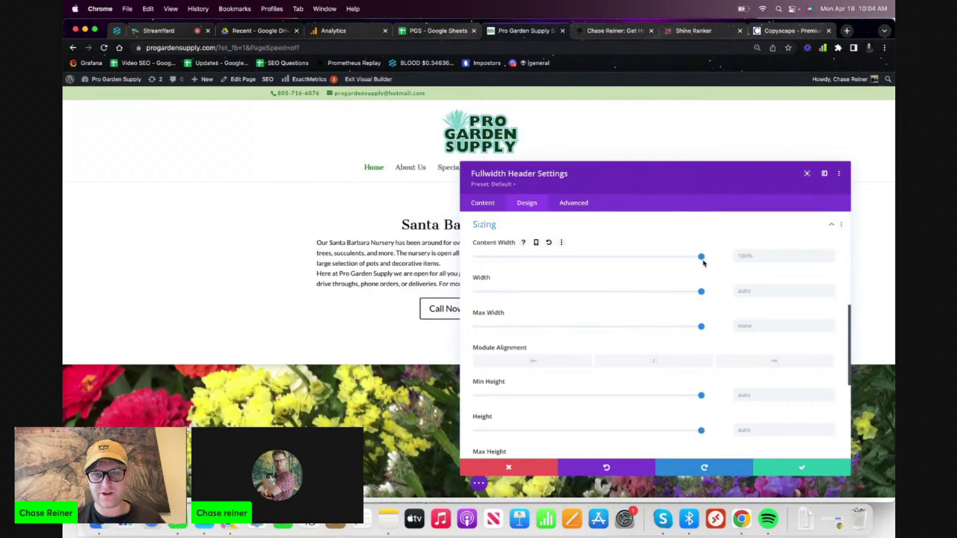
{"action": "left_click", "coordinate": [703, 292]}
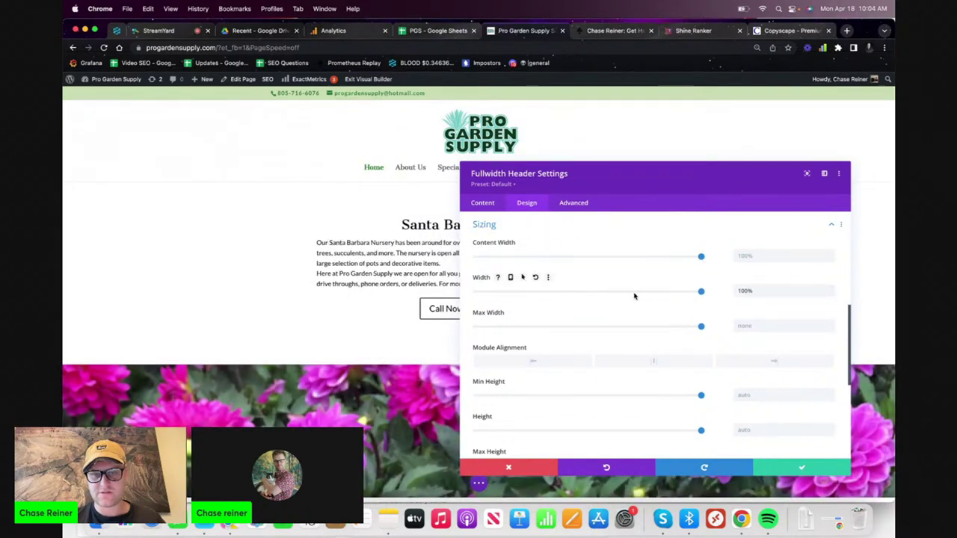
{"action": "left_click_drag", "start_coordinate": [701, 327], "coordinate": [782, 327]}
{"action": "scroll", "coordinate": [681, 389], "scroll_direction": "down", "scroll_amount": 3}
{"action": "scroll", "coordinate": [681, 388], "scroll_direction": "down", "scroll_amount": 4}
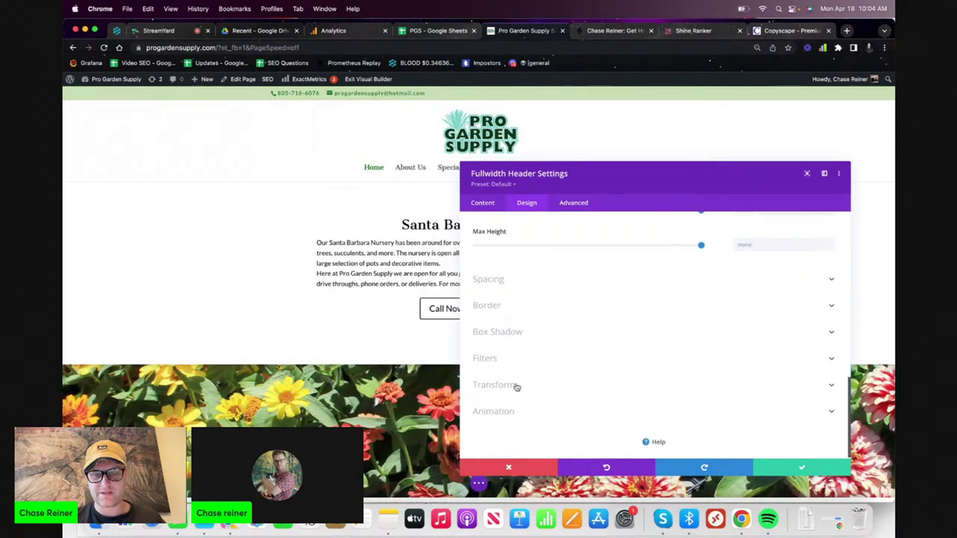
{"action": "left_click", "coordinate": [516, 380]}
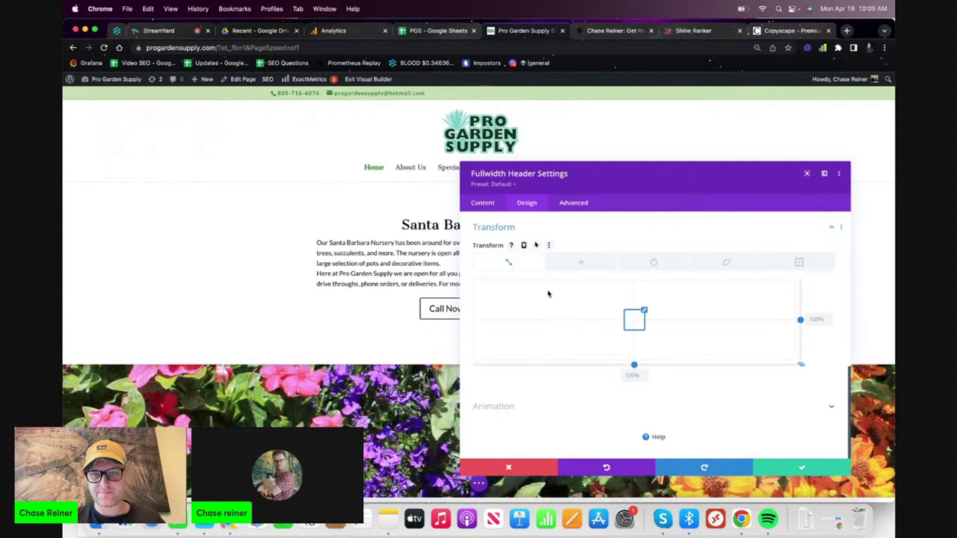
- Remove the 'Here at Pro Garden Supply…' paragraph, leaving only the nursery paragraph above Call Now
{"action": "key", "text": "Escape"}
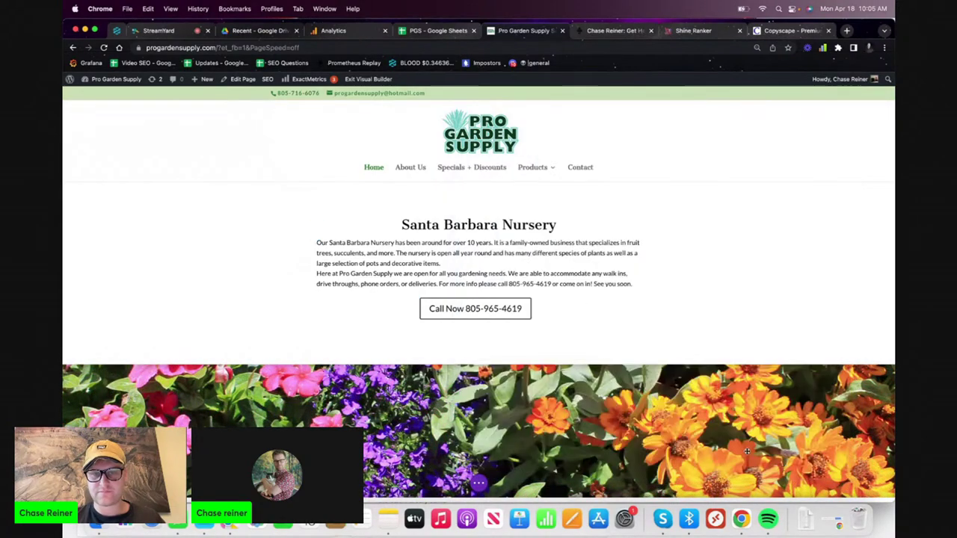
{"action": "triple_click", "coordinate": [566, 266]}
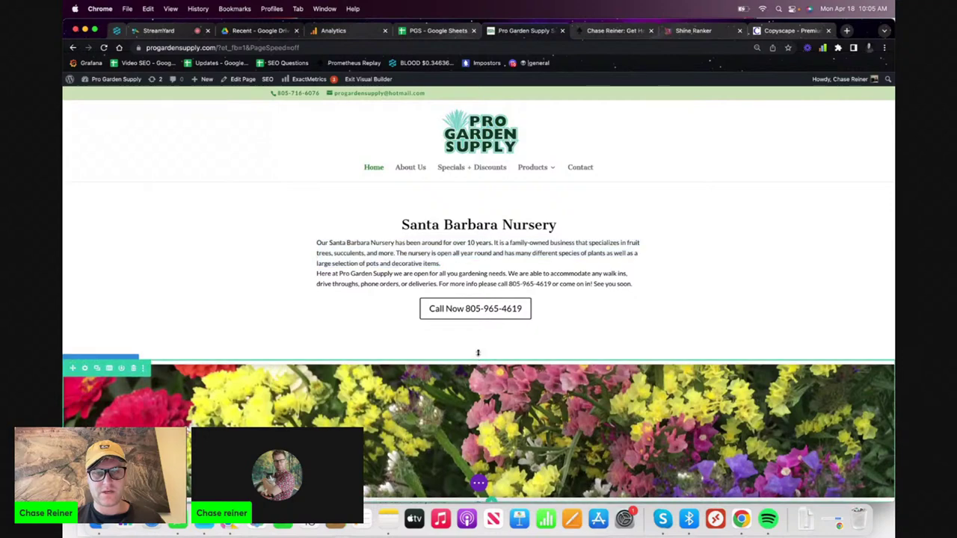
{"action": "triple_click", "coordinate": [458, 225]}
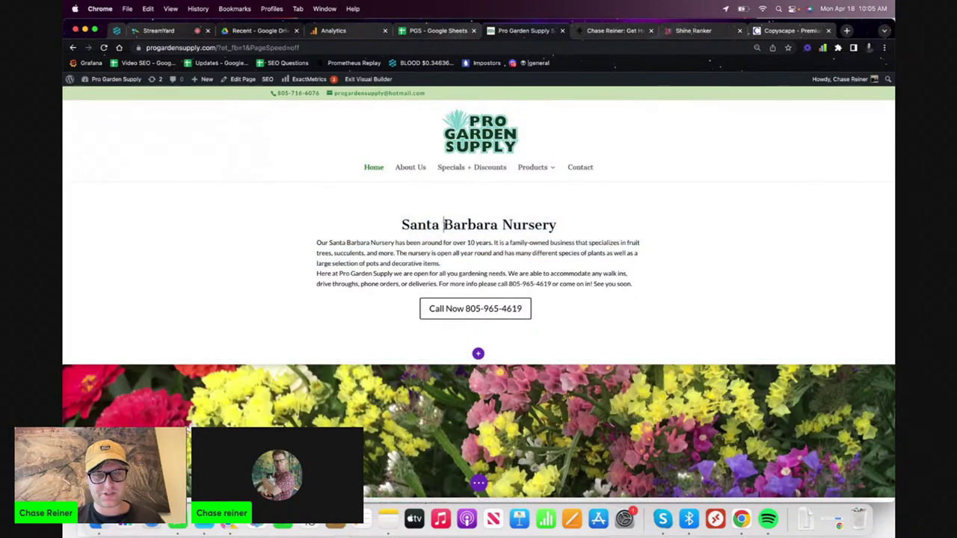
{"action": "triple_click", "coordinate": [447, 224]}
{"action": "left_click", "coordinate": [454, 267]}
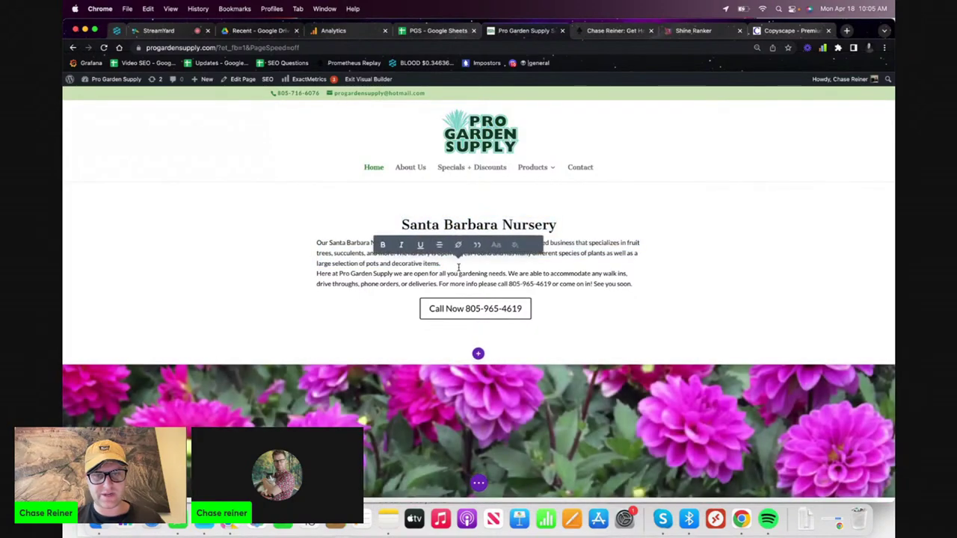
{"action": "triple_click", "coordinate": [479, 226]}
{"action": "left_click", "coordinate": [446, 264]}
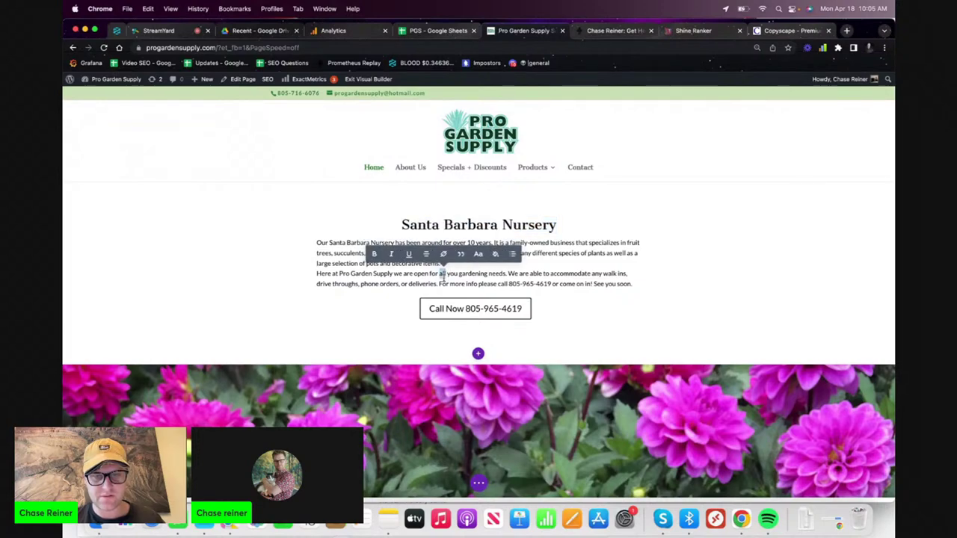
{"action": "triple_click", "coordinate": [441, 275]}
{"action": "key", "text": "super+c"}
{"action": "key", "text": "BackSpace"}
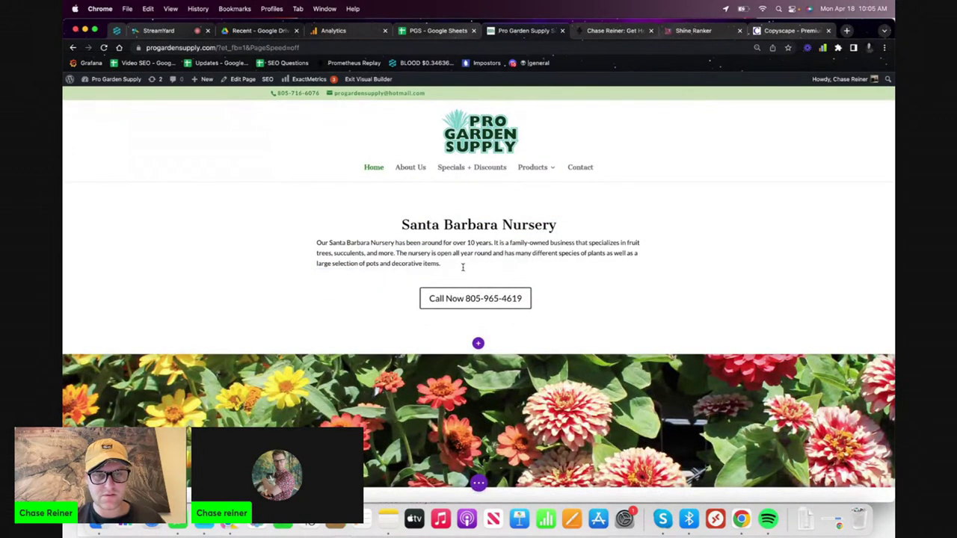
{"action": "key", "text": "BackSpace"}
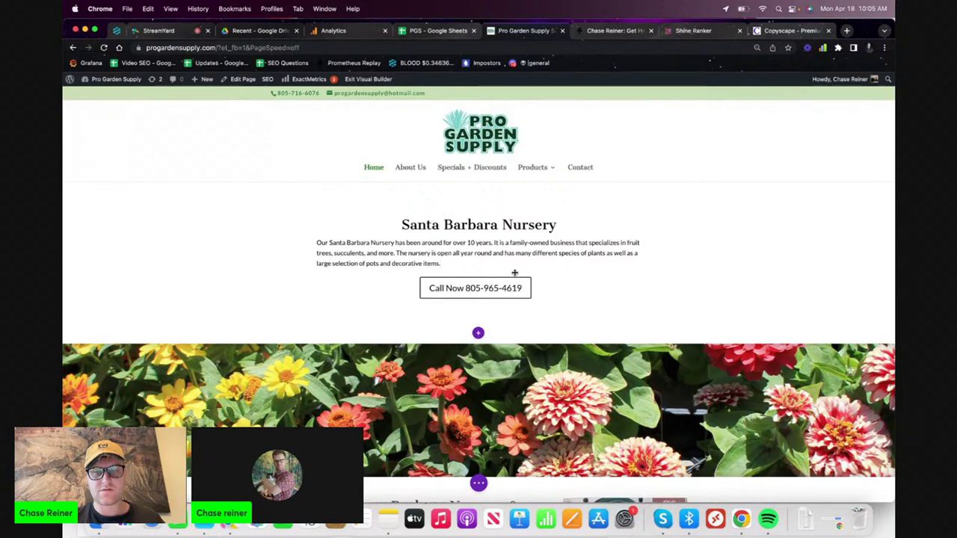
- Paste the moved paragraph atop the Garden Supply Store section, trimmed to end at 'or deliveries.'
{"action": "scroll", "coordinate": [483, 338], "scroll_direction": "down", "scroll_amount": 8}
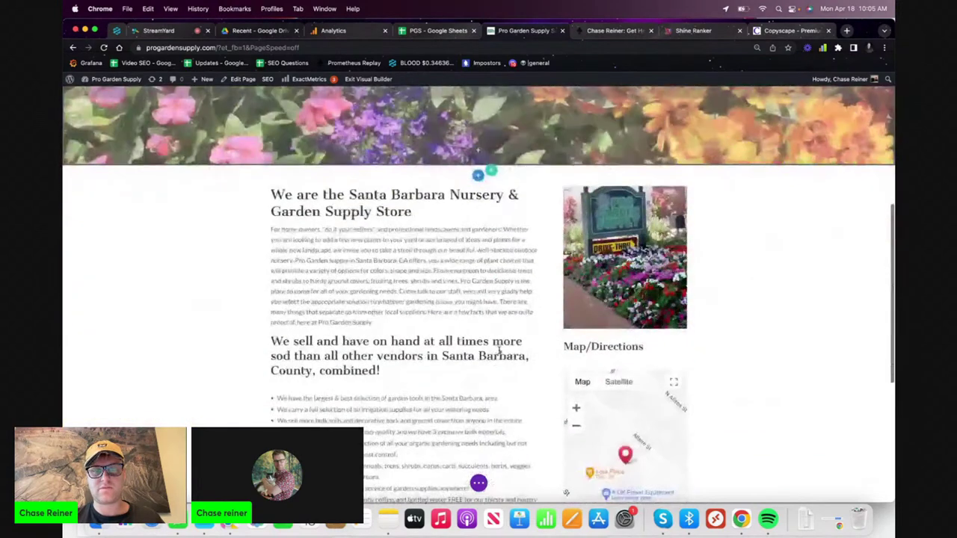
{"action": "left_click", "coordinate": [374, 251]}
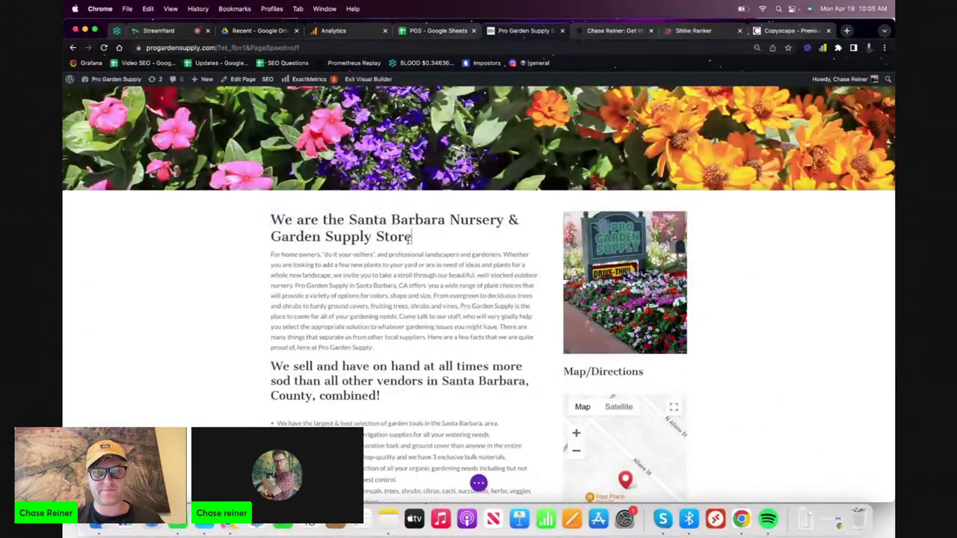
{"action": "key", "text": "super+v"}
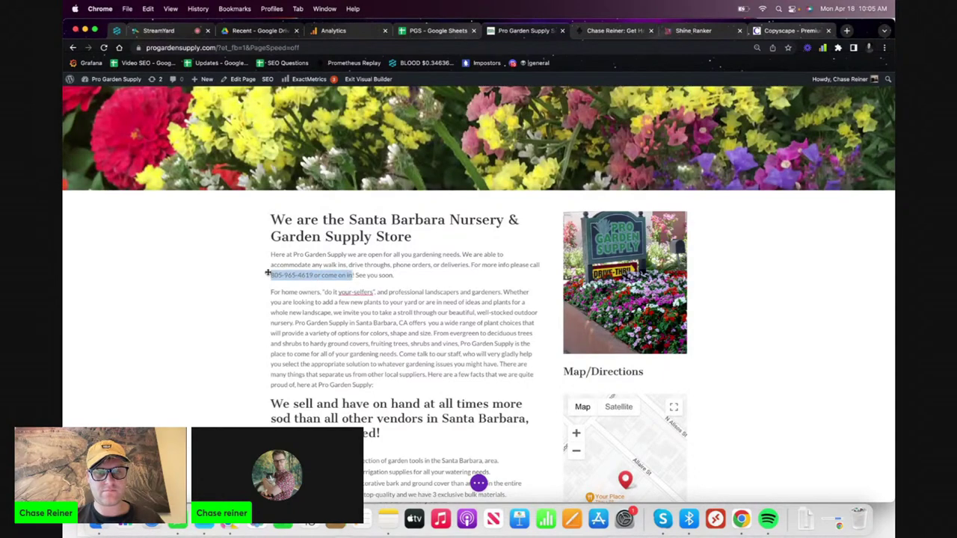
{"action": "left_click", "coordinate": [472, 267], "text": "shift"}
{"action": "type", "text": "F"}
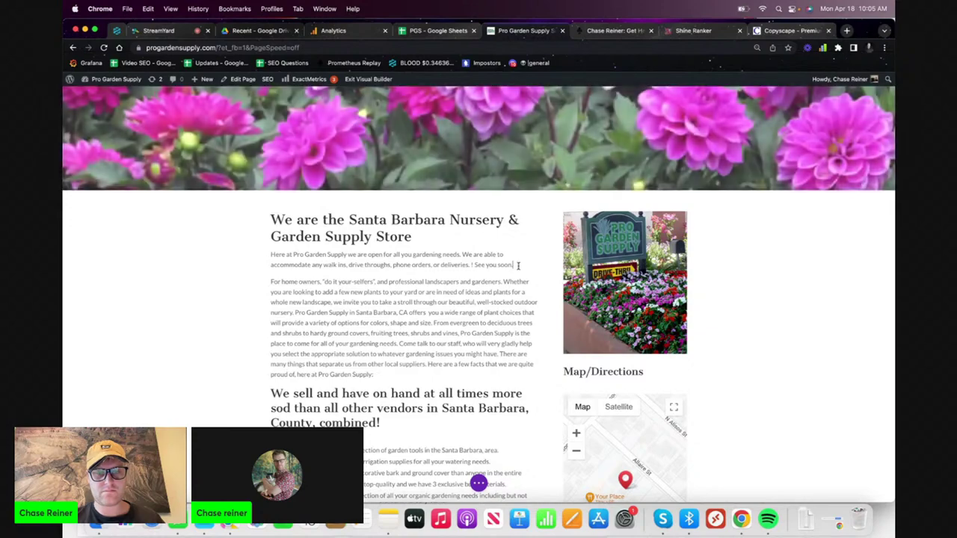
{"action": "left_click_drag", "start_coordinate": [524, 266], "coordinate": [472, 266]}
{"action": "key", "text": "BackSpace"}
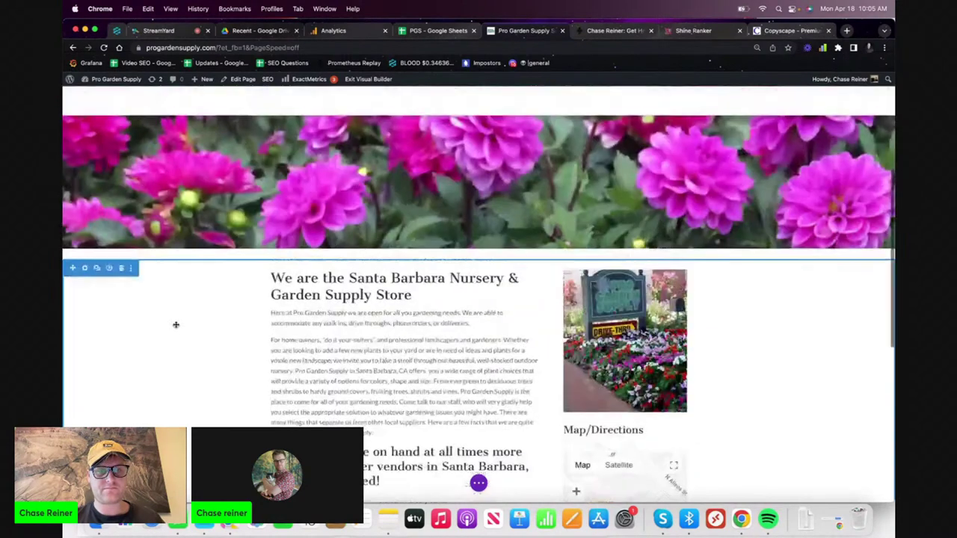
{"action": "scroll", "coordinate": [175, 325], "scroll_direction": "up", "scroll_amount": 5}
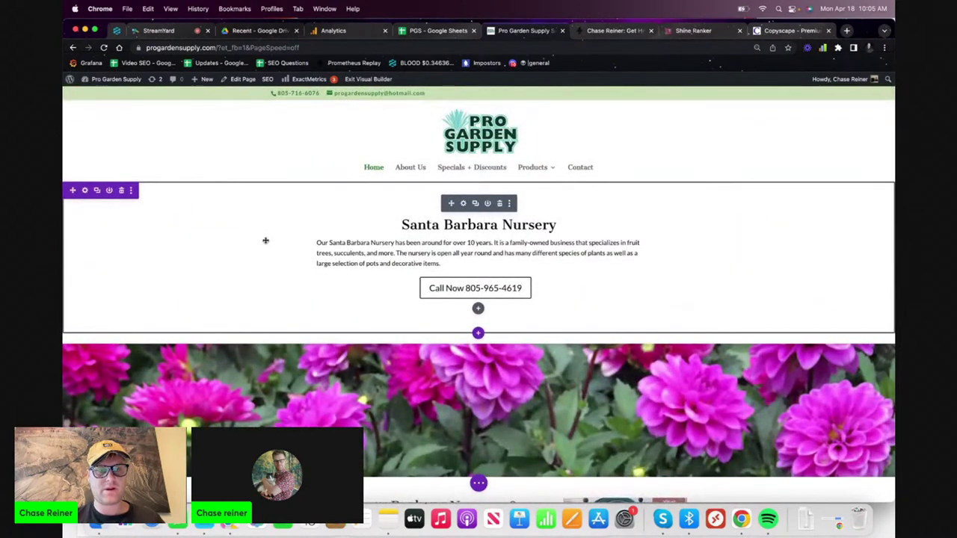
{"action": "left_click", "coordinate": [479, 485]}
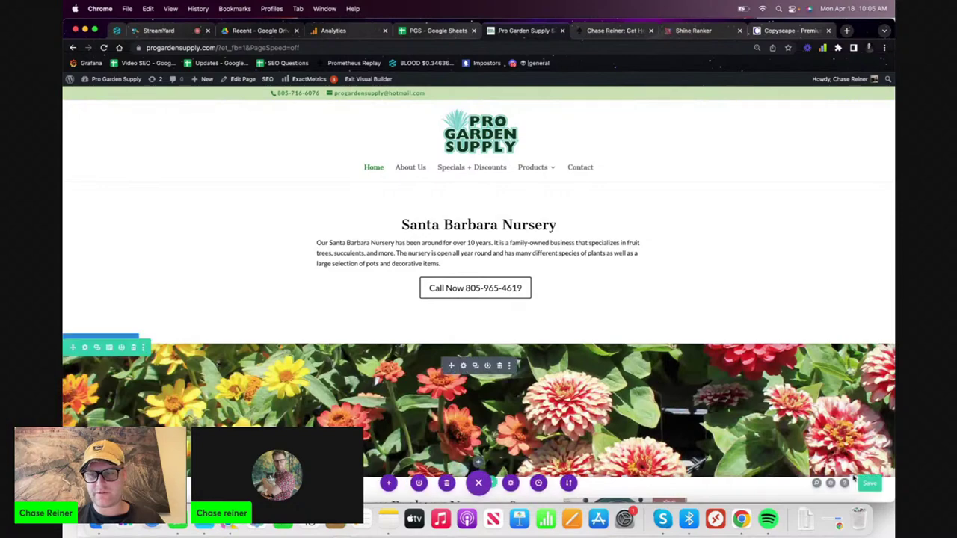
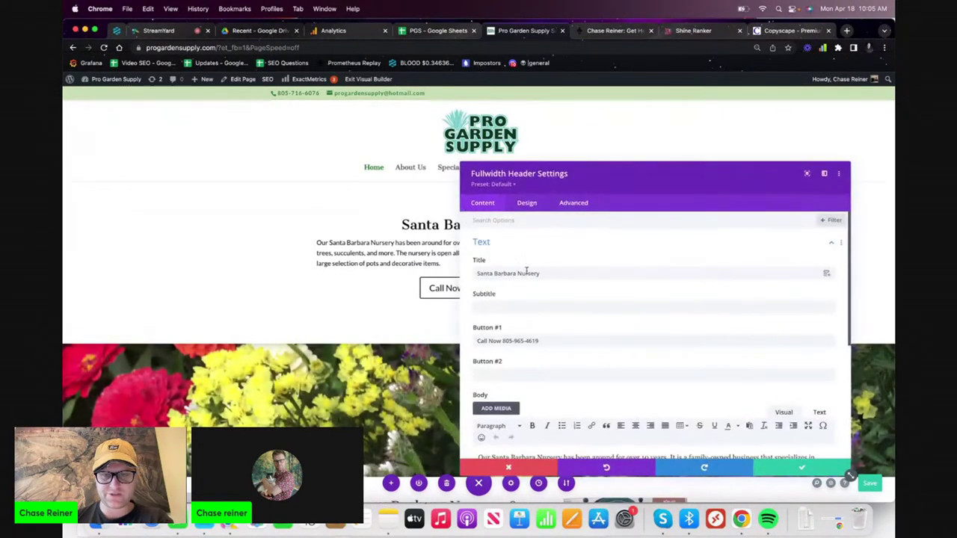
- Remove the green background colour from the Fullwidth Header
{"action": "scroll", "coordinate": [513, 329], "scroll_direction": "down", "scroll_amount": 5}
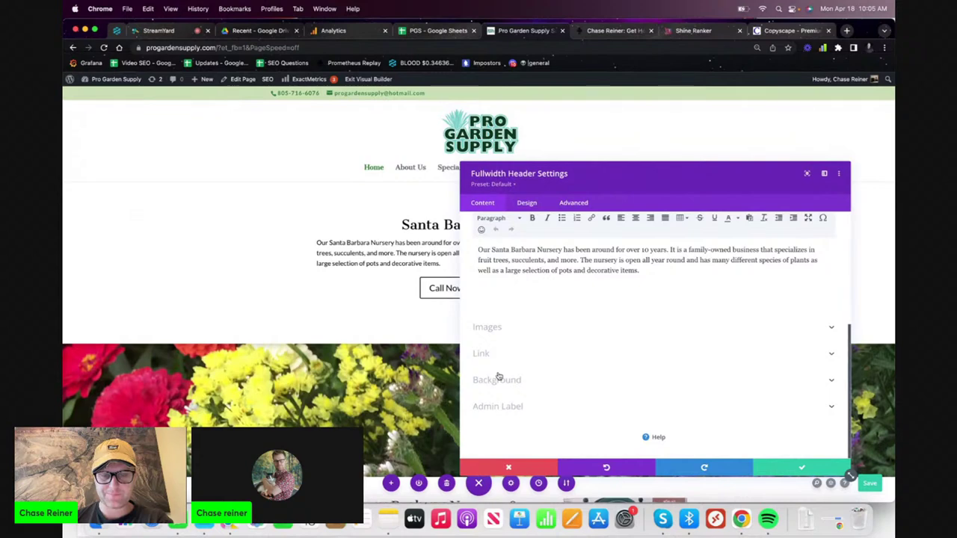
{"action": "left_click", "coordinate": [499, 380]}
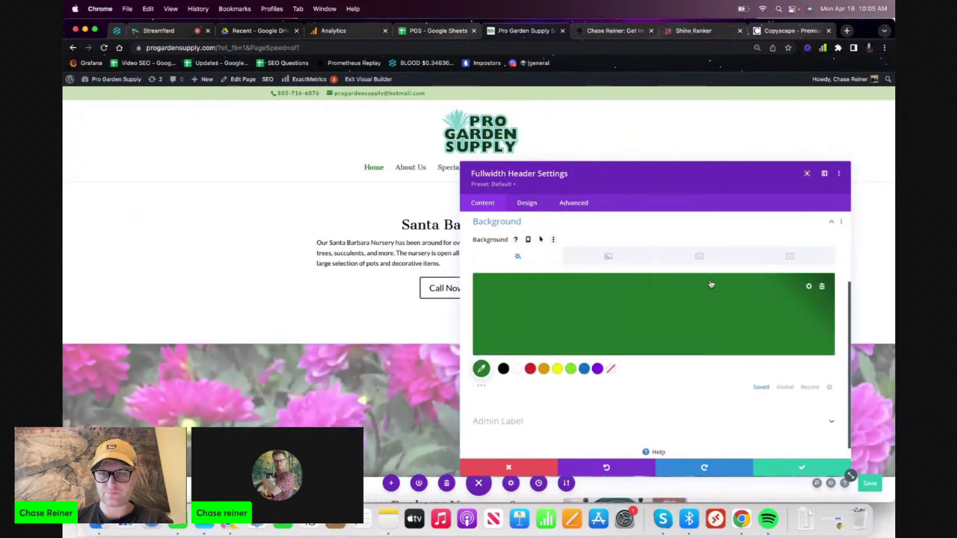
{"action": "left_click", "coordinate": [822, 286]}
{"action": "scroll", "coordinate": [626, 349], "scroll_direction": "down", "scroll_amount": 1}
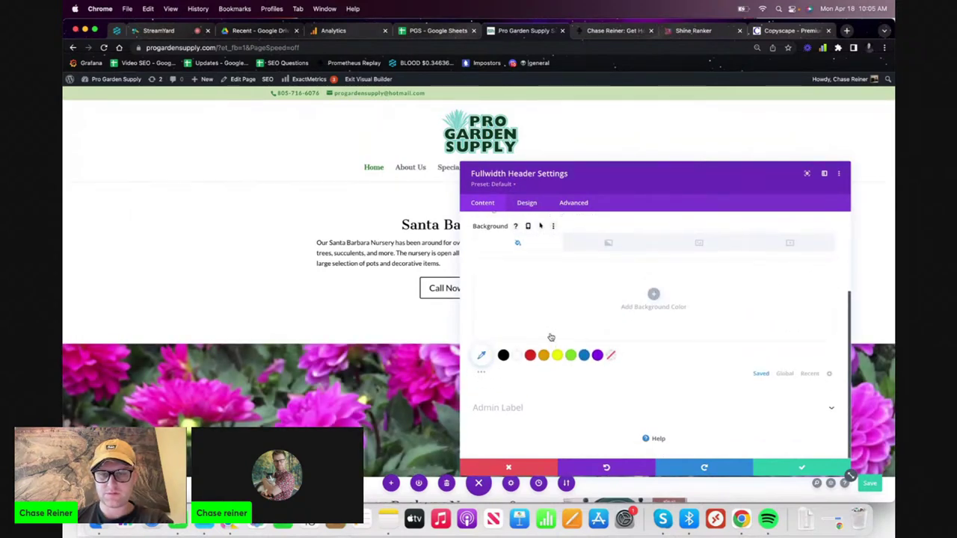
- Switch Design > Layout > Make Fullscreen on, then back off
{"action": "left_click", "coordinate": [532, 204]}
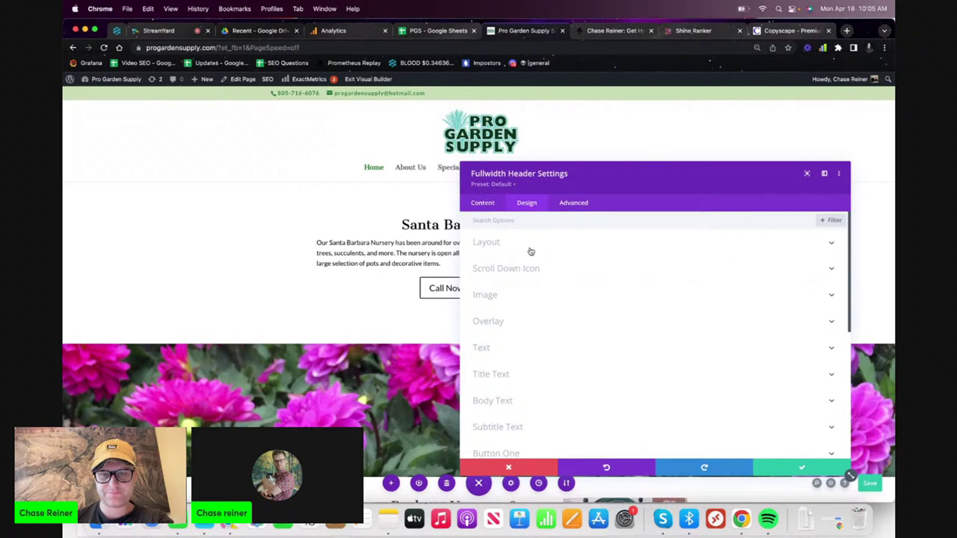
{"action": "left_click", "coordinate": [531, 247]}
{"action": "left_click", "coordinate": [492, 309]}
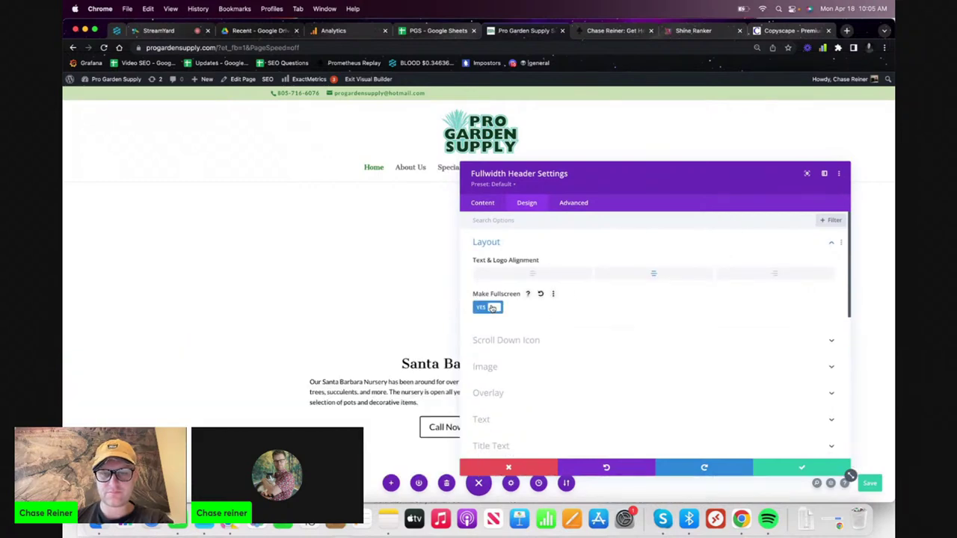
{"action": "left_click", "coordinate": [492, 308]}
{"action": "scroll", "coordinate": [513, 333], "scroll_direction": "down", "scroll_amount": 1}
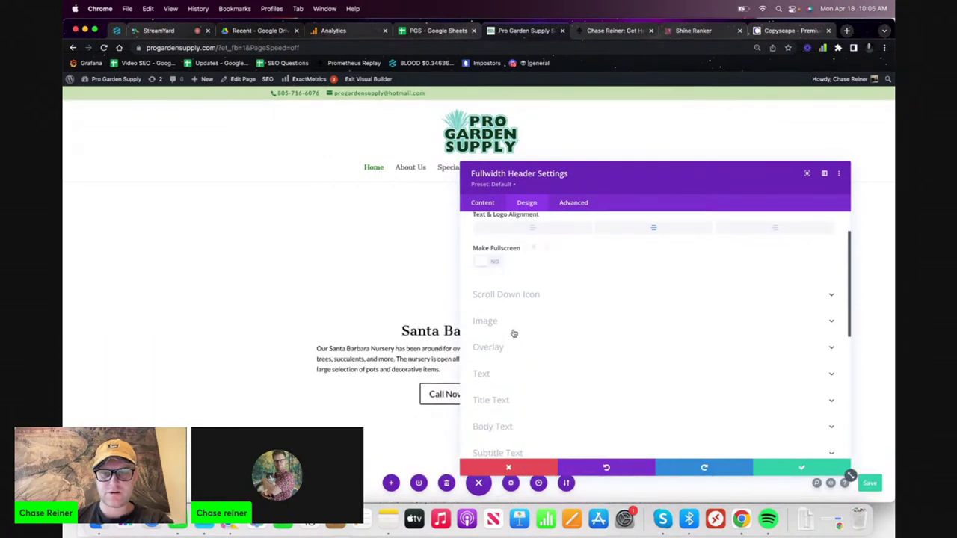
{"action": "scroll", "coordinate": [514, 330], "scroll_direction": "down", "scroll_amount": 5}
{"action": "scroll", "coordinate": [512, 314], "scroll_direction": "up", "scroll_amount": 6}
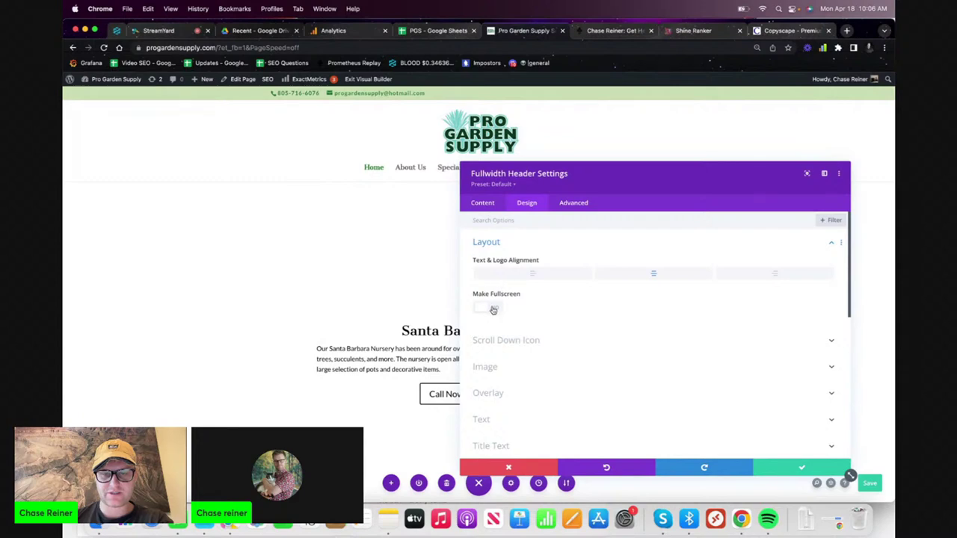
{"action": "scroll", "coordinate": [494, 310], "scroll_direction": "down", "scroll_amount": 2}
{"action": "scroll", "coordinate": [495, 303], "scroll_direction": "up", "scroll_amount": 2}
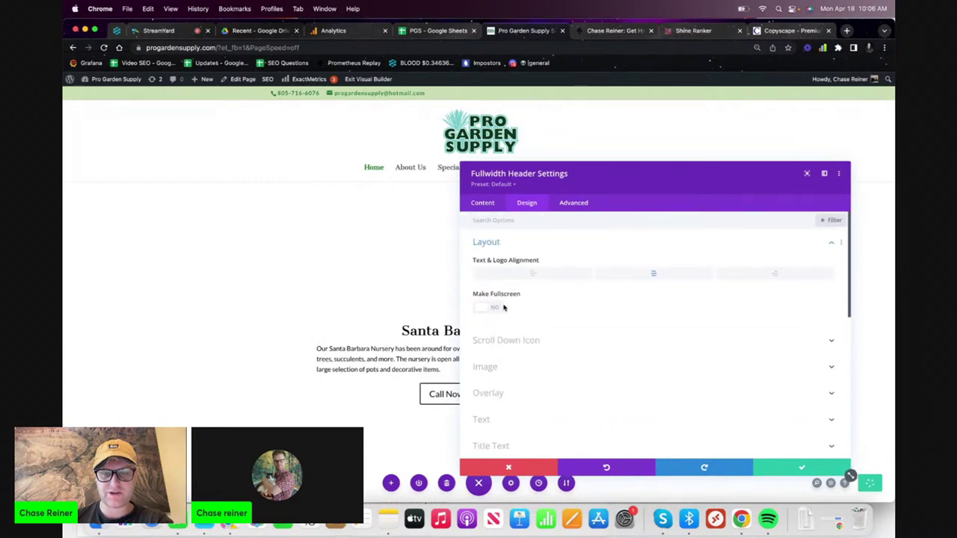
- Toggle Make Fullscreen on and off again, then close the header settings discarding the edits
{"action": "left_click", "coordinate": [490, 308]}
{"action": "left_click", "coordinate": [490, 308]}
{"action": "scroll", "coordinate": [359, 300], "scroll_direction": "down", "scroll_amount": 5}
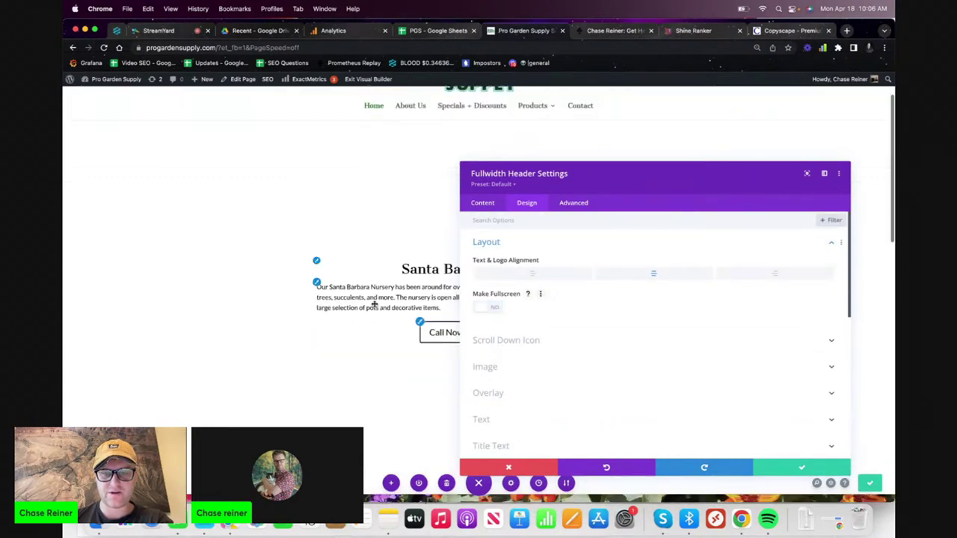
{"action": "scroll", "coordinate": [321, 284], "scroll_direction": "up", "scroll_amount": 4}
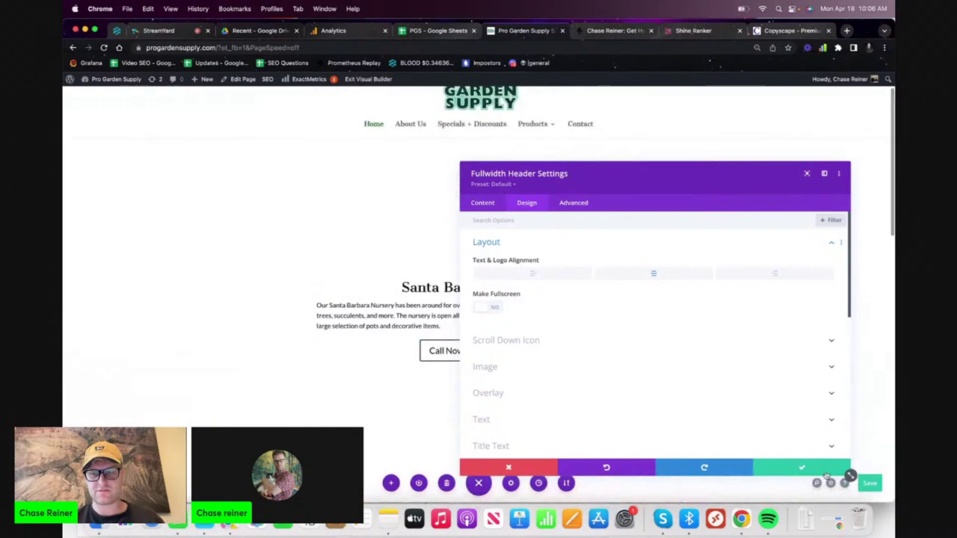
{"action": "left_click", "coordinate": [536, 468]}
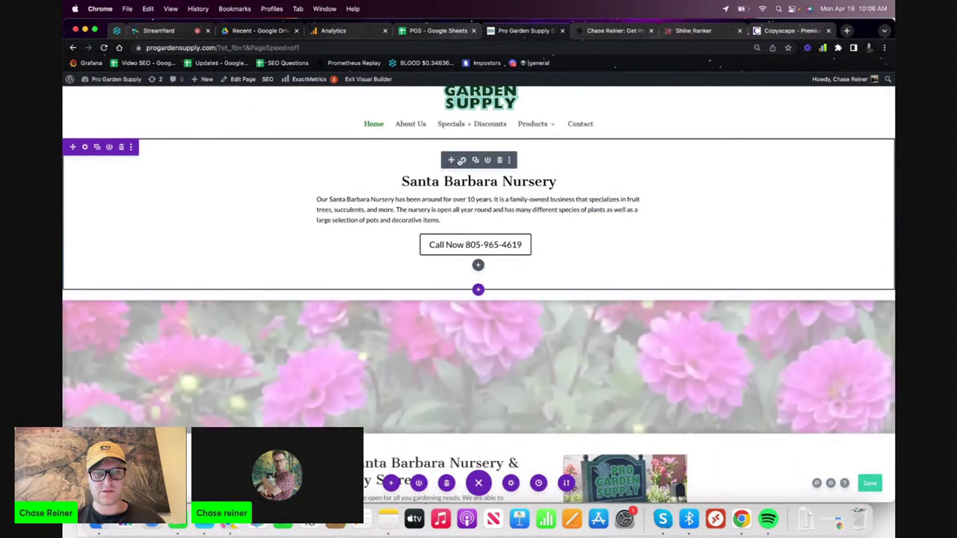
{"action": "left_click", "coordinate": [463, 160]}
{"action": "scroll", "coordinate": [576, 259], "scroll_direction": "down", "scroll_amount": 5}
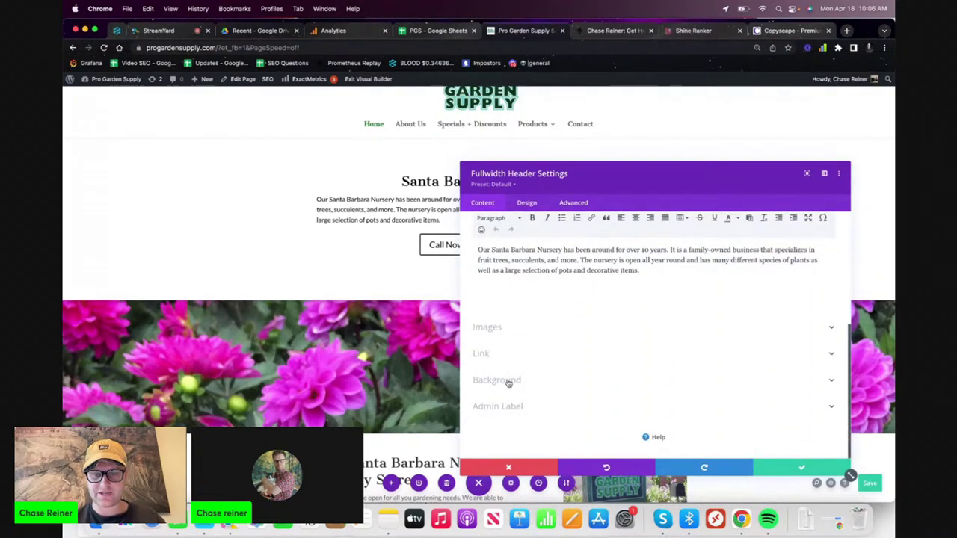
{"action": "left_click", "coordinate": [508, 381]}
{"action": "left_click", "coordinate": [527, 202]}
{"action": "scroll", "coordinate": [595, 268], "scroll_direction": "down", "scroll_amount": 1}
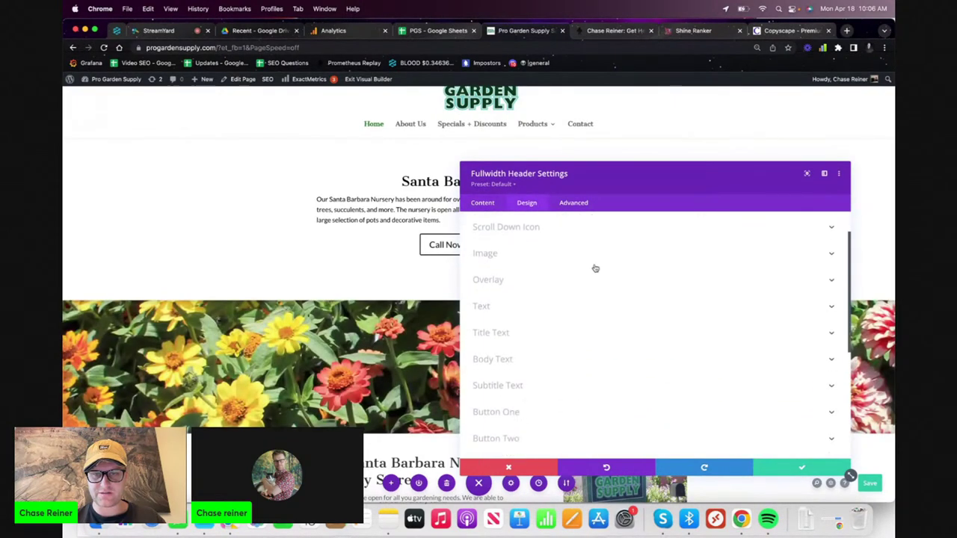
{"action": "scroll", "coordinate": [596, 268], "scroll_direction": "up", "scroll_amount": 1}
{"action": "scroll", "coordinate": [595, 268], "scroll_direction": "down", "scroll_amount": 6}
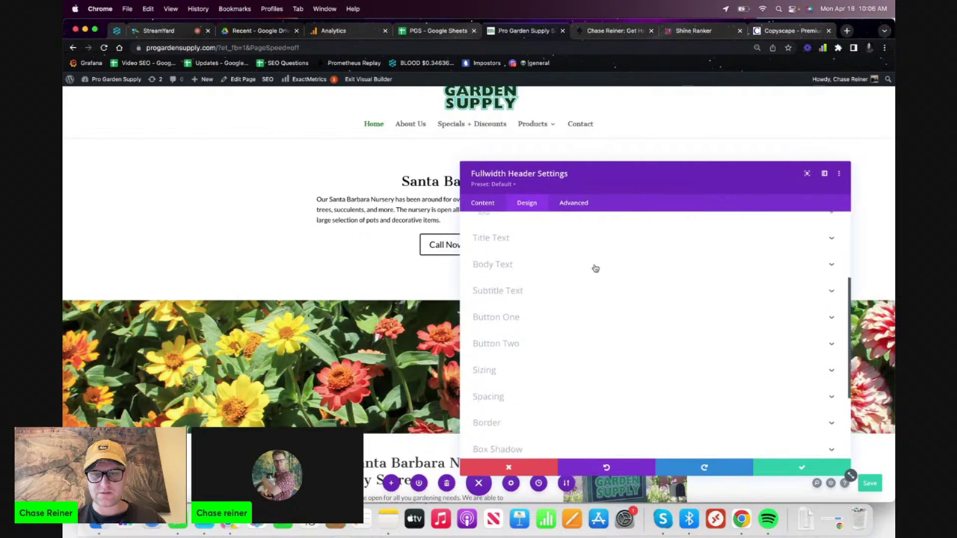
{"action": "left_click", "coordinate": [574, 301]}
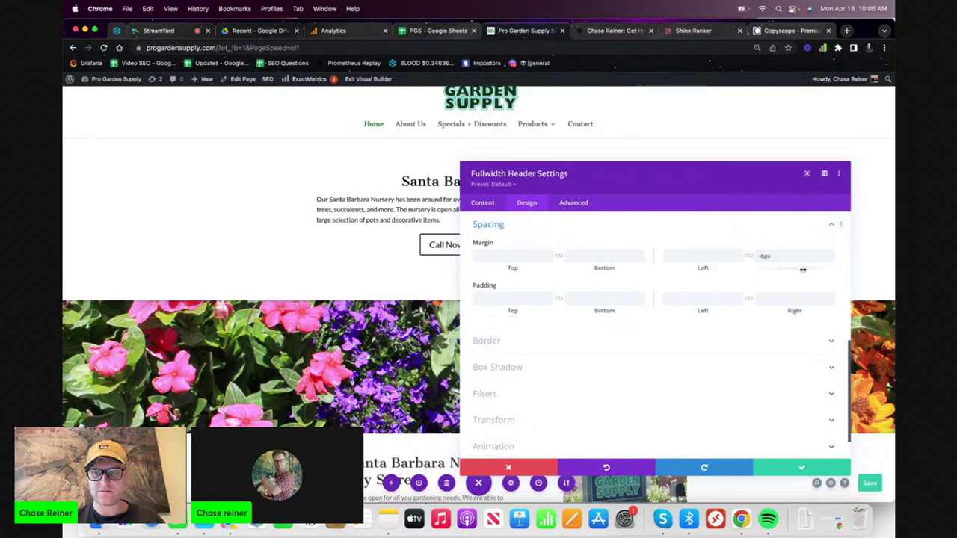
{"action": "left_click_drag", "start_coordinate": [806, 269], "coordinate": [805, 269]}
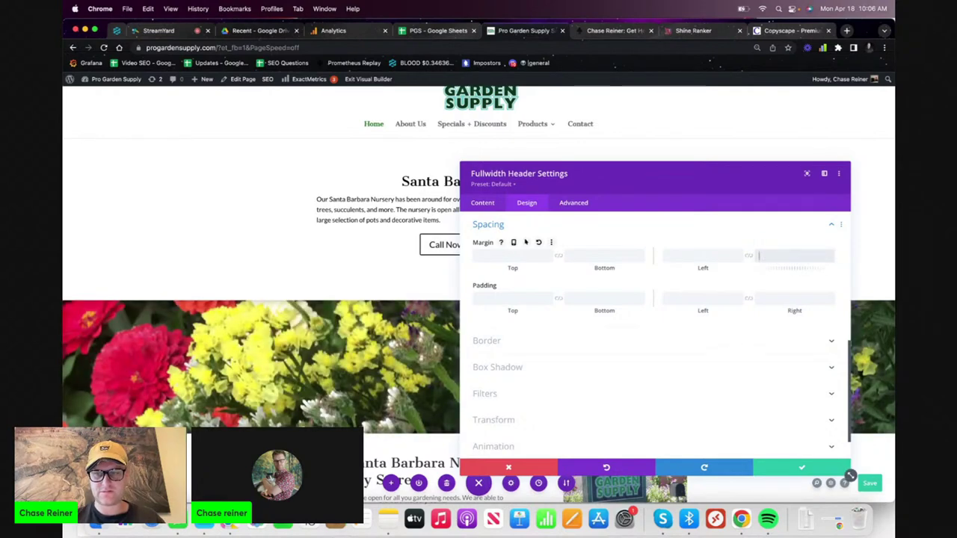
{"action": "left_click", "coordinate": [688, 346]}
{"action": "scroll", "coordinate": [607, 351], "scroll_direction": "down", "scroll_amount": 5}
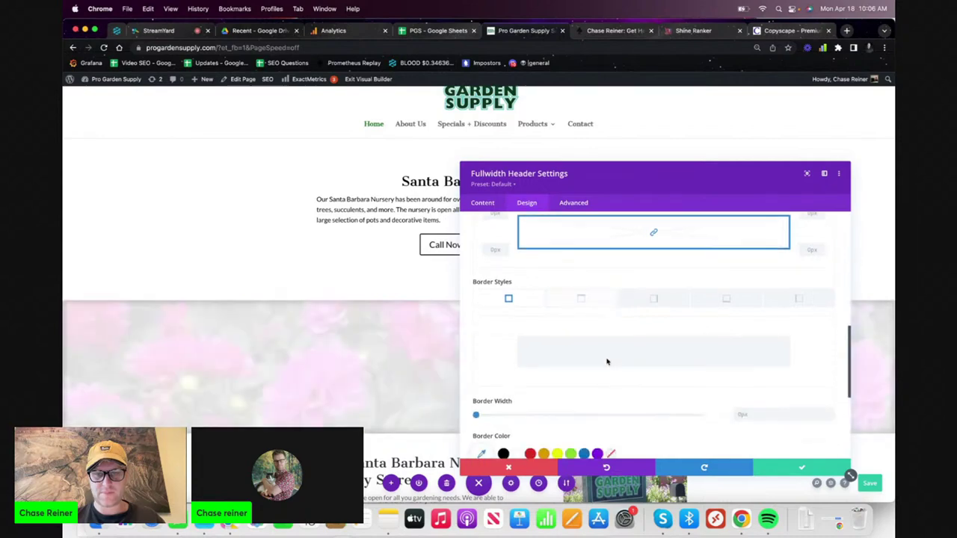
{"action": "left_click", "coordinate": [606, 336]}
{"action": "left_click", "coordinate": [578, 363]}
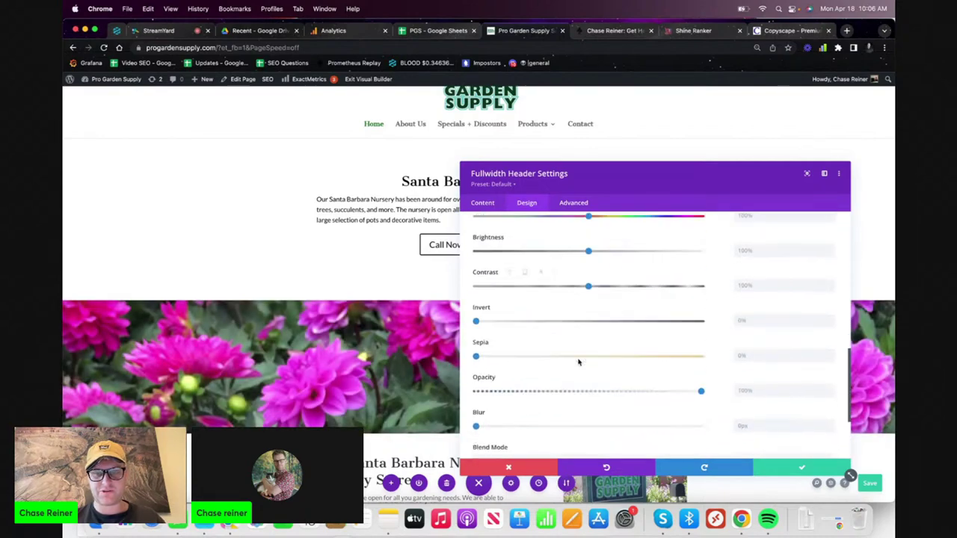
{"action": "left_click", "coordinate": [556, 393]}
{"action": "left_click", "coordinate": [559, 409]}
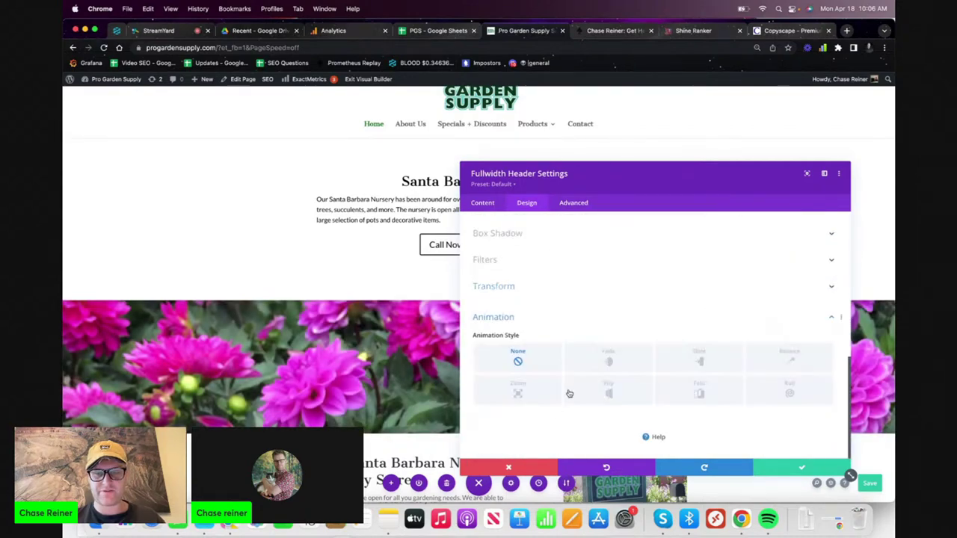
{"action": "scroll", "coordinate": [568, 392], "scroll_direction": "up", "scroll_amount": 10}
{"action": "left_click", "coordinate": [545, 270]}
{"action": "left_click", "coordinate": [539, 314]}
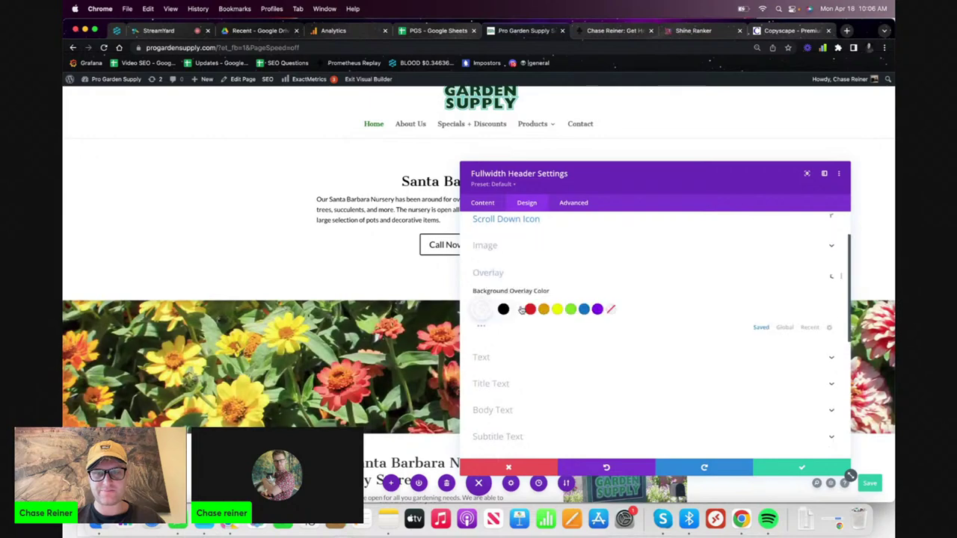
{"action": "scroll", "coordinate": [566, 228], "scroll_direction": "up", "scroll_amount": 5}
{"action": "left_click", "coordinate": [559, 244]}
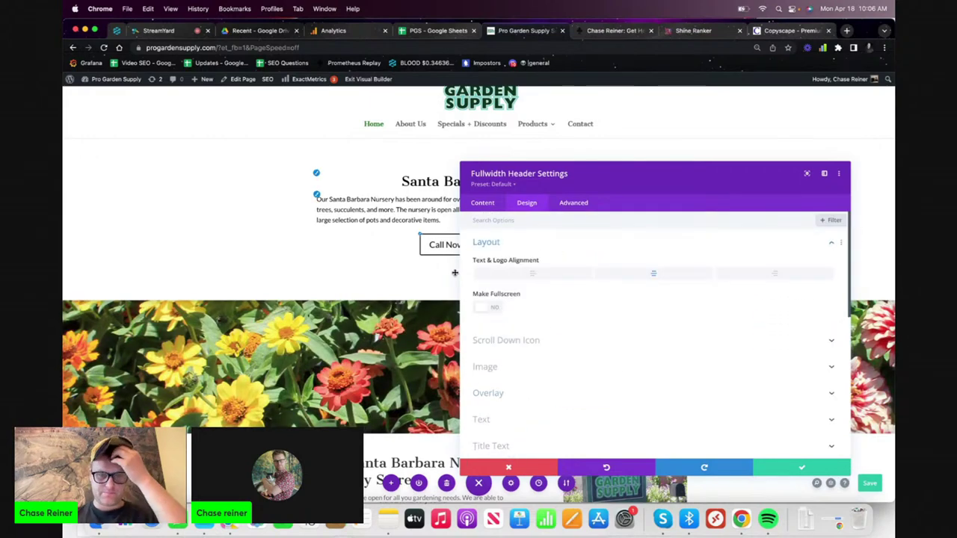
{"action": "left_click", "coordinate": [496, 308]}
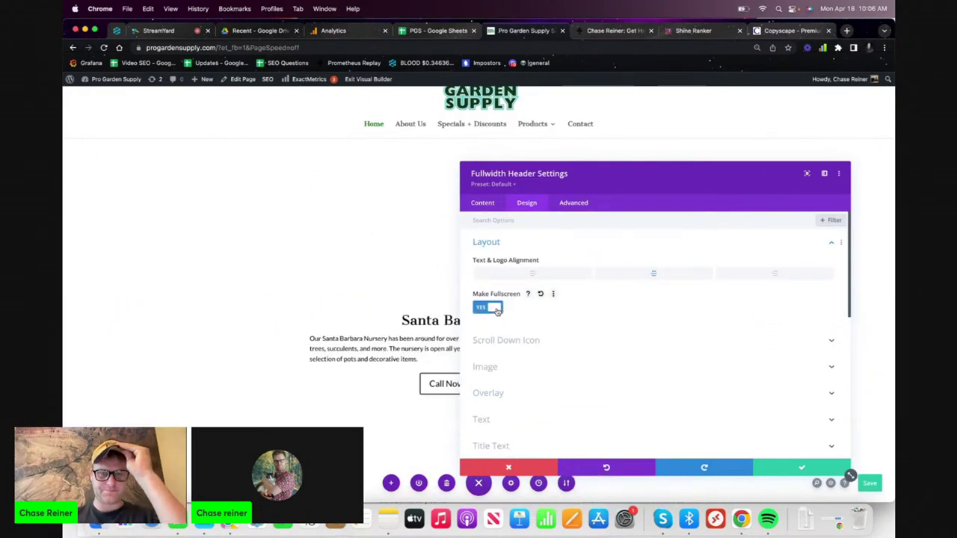
{"action": "left_click", "coordinate": [496, 308]}
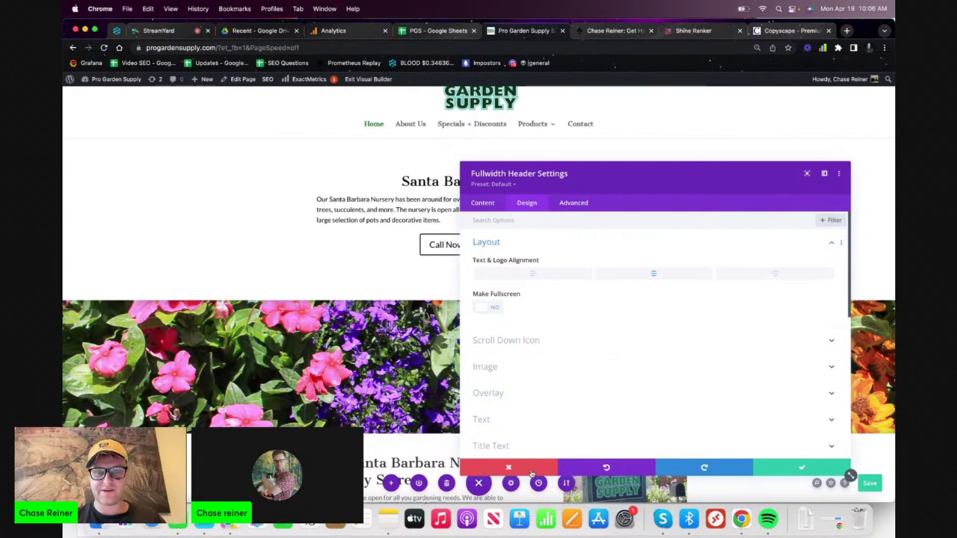
{"action": "left_click", "coordinate": [532, 471]}
{"action": "scroll", "coordinate": [539, 265], "scroll_direction": "up", "scroll_amount": 1}
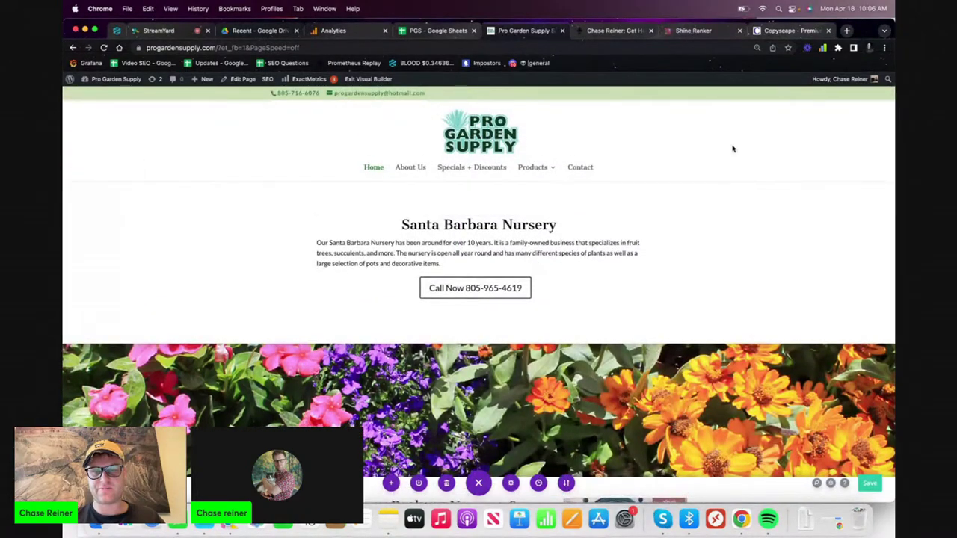
{"action": "left_click", "coordinate": [870, 484]}
{"action": "scroll", "coordinate": [633, 278], "scroll_direction": "down", "scroll_amount": 2}
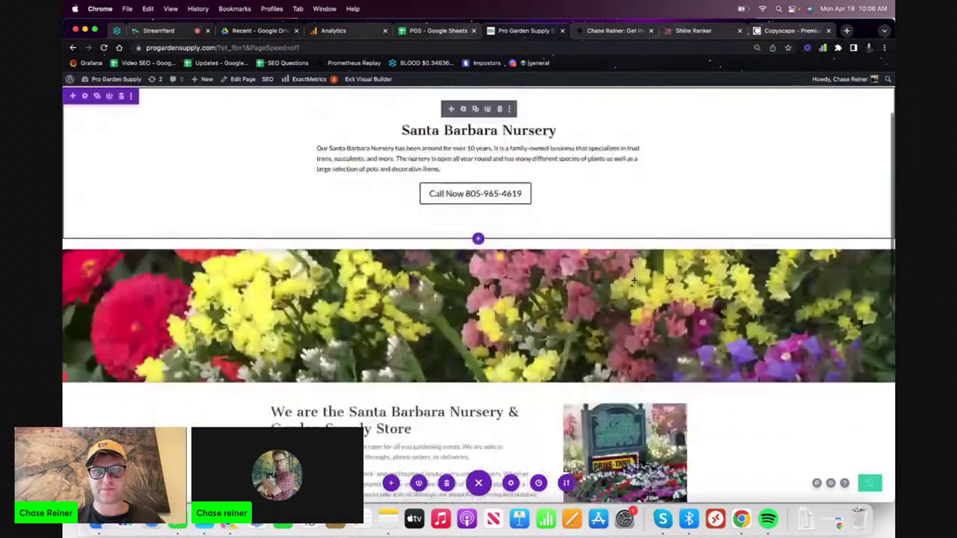
{"action": "scroll", "coordinate": [633, 280], "scroll_direction": "up", "scroll_amount": 2}
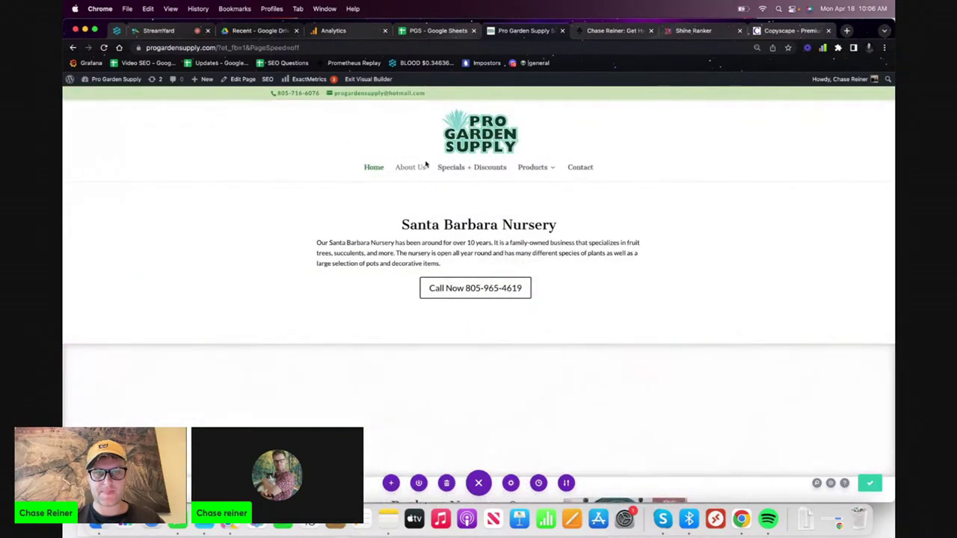
{"action": "scroll", "coordinate": [438, 168], "scroll_direction": "down", "scroll_amount": 10}
{"action": "scroll", "coordinate": [449, 172], "scroll_direction": "up", "scroll_amount": 10}
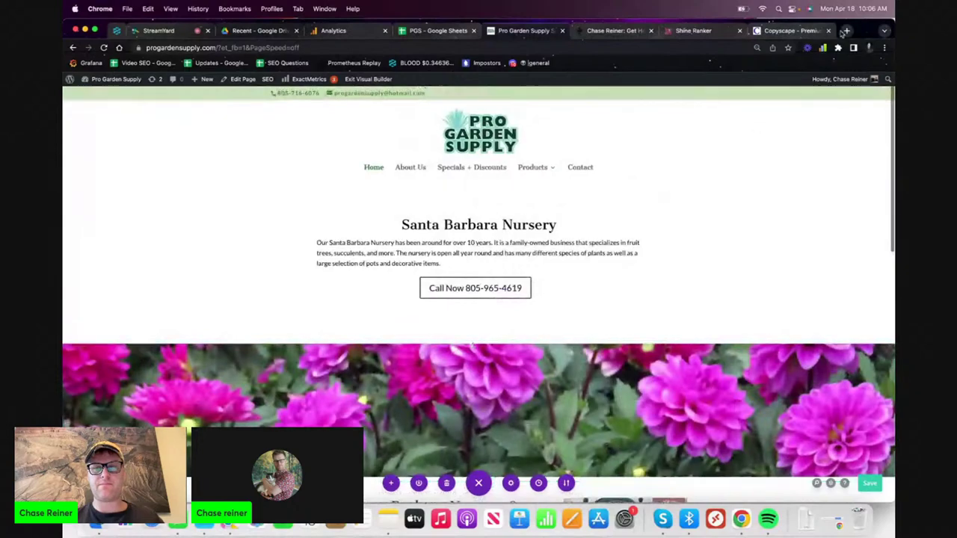
{"action": "scroll", "coordinate": [580, 220], "scroll_direction": "down", "scroll_amount": 1}
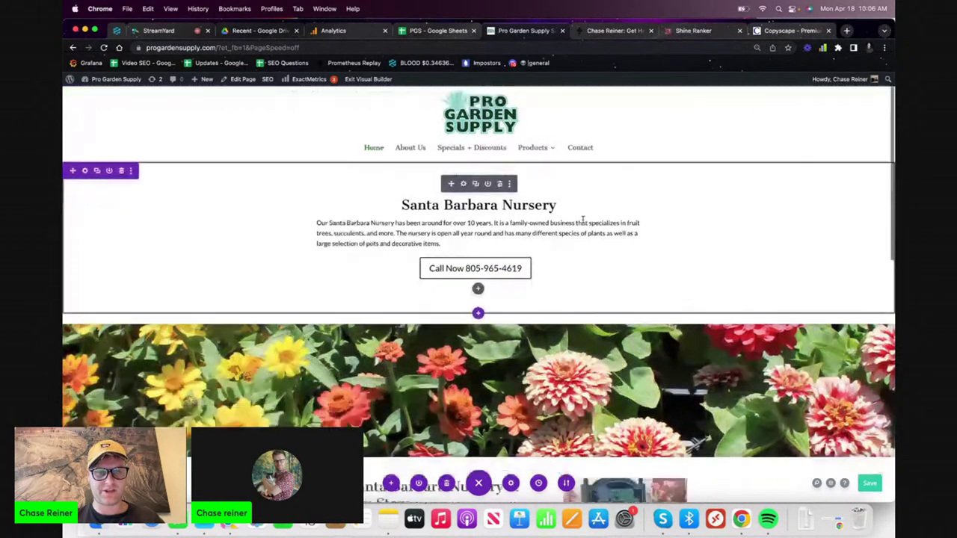
{"action": "scroll", "coordinate": [581, 220], "scroll_direction": "up", "scroll_amount": 1}
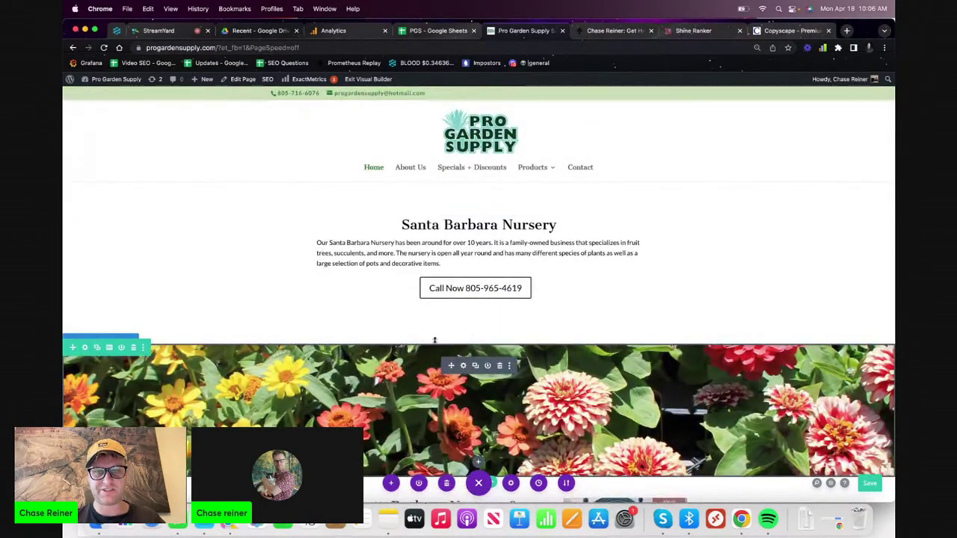
{"action": "scroll", "coordinate": [434, 340], "scroll_direction": "down", "scroll_amount": 3}
{"action": "scroll", "coordinate": [337, 285], "scroll_direction": "up", "scroll_amount": 3}
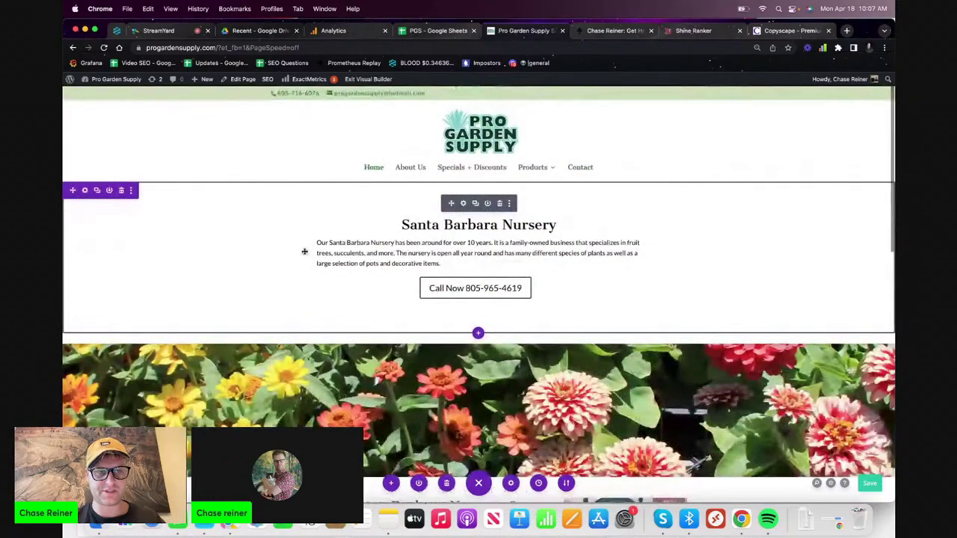
{"action": "left_click", "coordinate": [85, 190]}
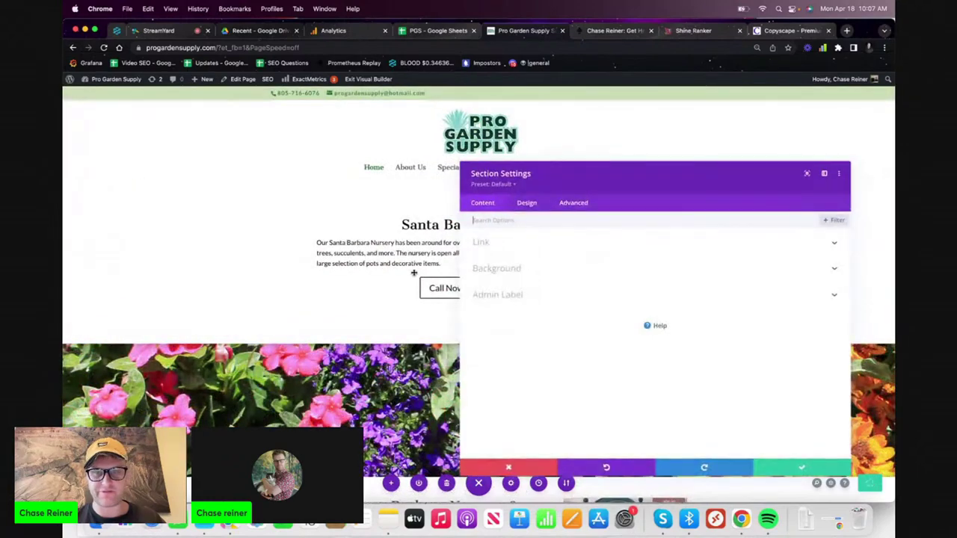
{"action": "left_click", "coordinate": [506, 267]}
{"action": "left_click", "coordinate": [527, 203]}
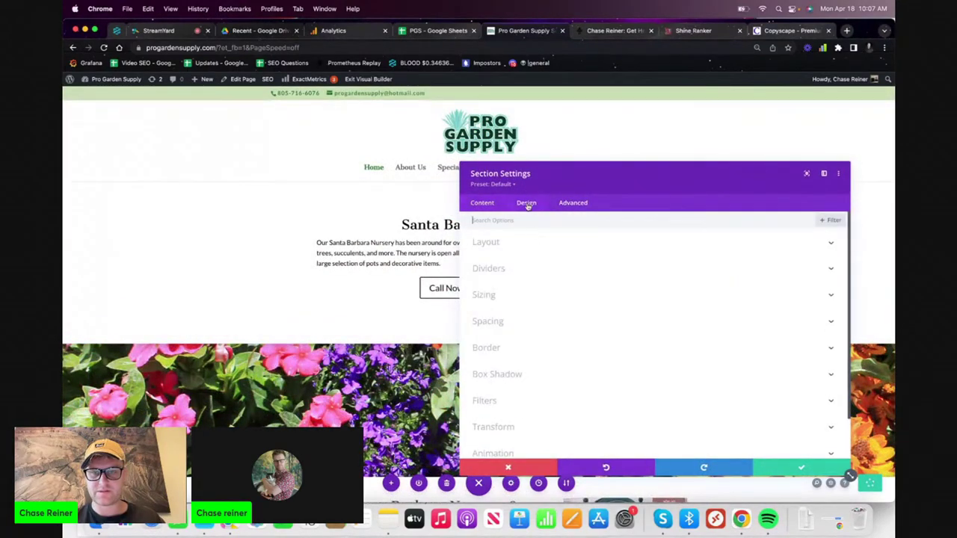
{"action": "left_click", "coordinate": [556, 247]}
{"action": "left_click", "coordinate": [509, 306]}
{"action": "scroll", "coordinate": [524, 308], "scroll_direction": "down", "scroll_amount": 3}
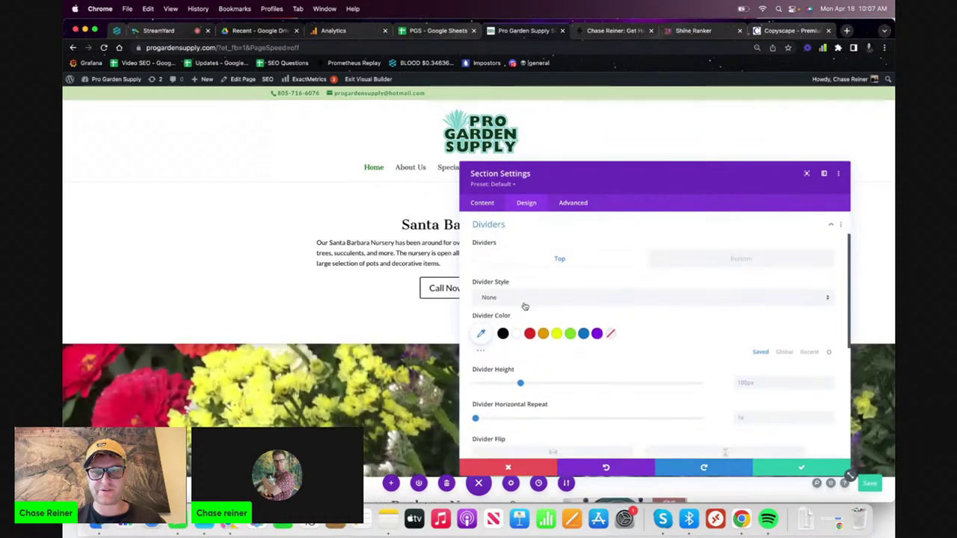
{"action": "scroll", "coordinate": [525, 308], "scroll_direction": "down", "scroll_amount": 3}
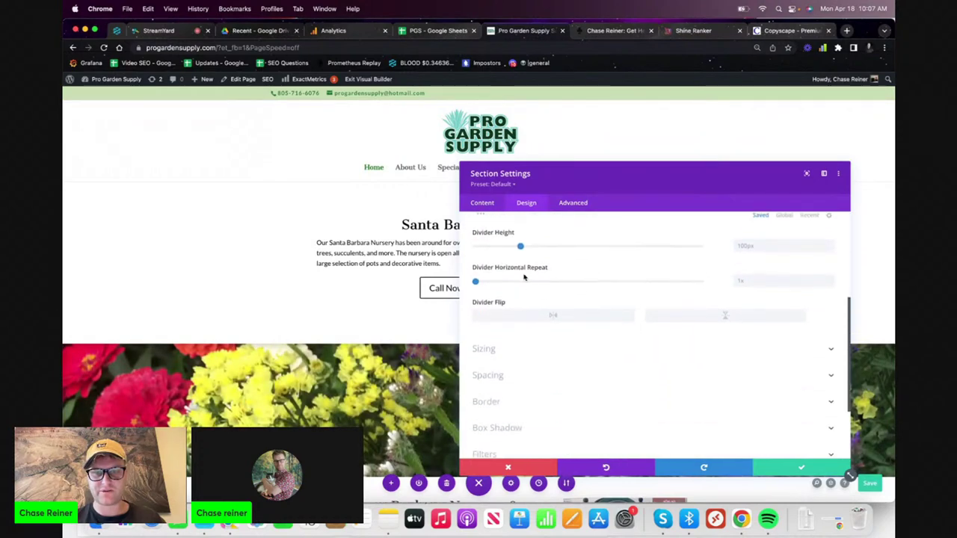
{"action": "scroll", "coordinate": [528, 314], "scroll_direction": "down", "scroll_amount": 2}
{"action": "left_click", "coordinate": [528, 314]}
{"action": "scroll", "coordinate": [528, 352], "scroll_direction": "down", "scroll_amount": 1}
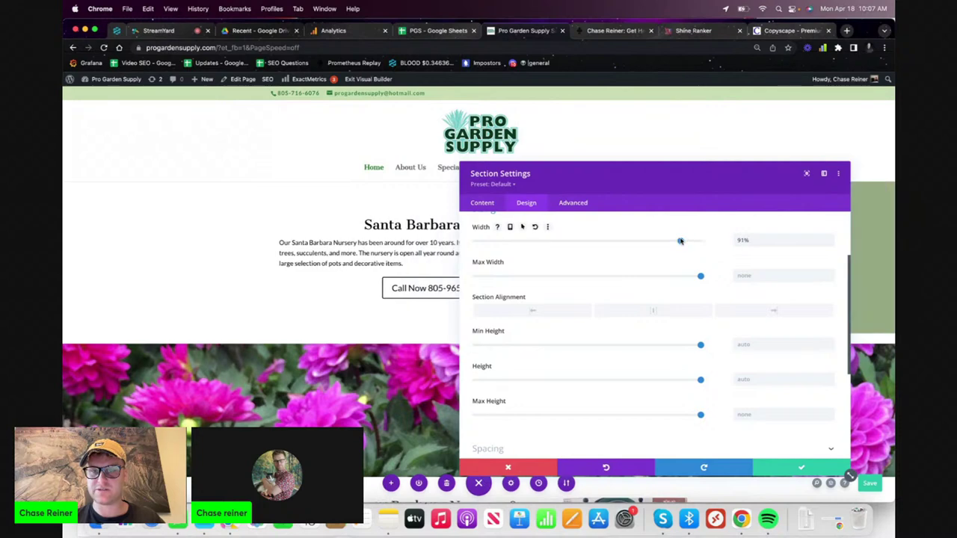
{"action": "scroll", "coordinate": [646, 363], "scroll_direction": "down", "scroll_amount": 4}
{"action": "left_click", "coordinate": [599, 307]}
{"action": "scroll", "coordinate": [594, 319], "scroll_direction": "up", "scroll_amount": 1}
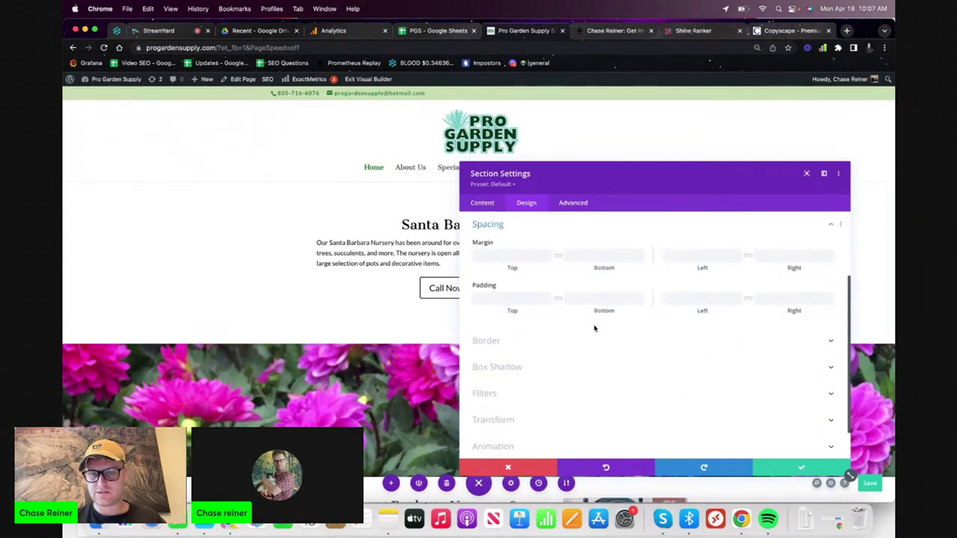
{"action": "left_click", "coordinate": [261, 254]}
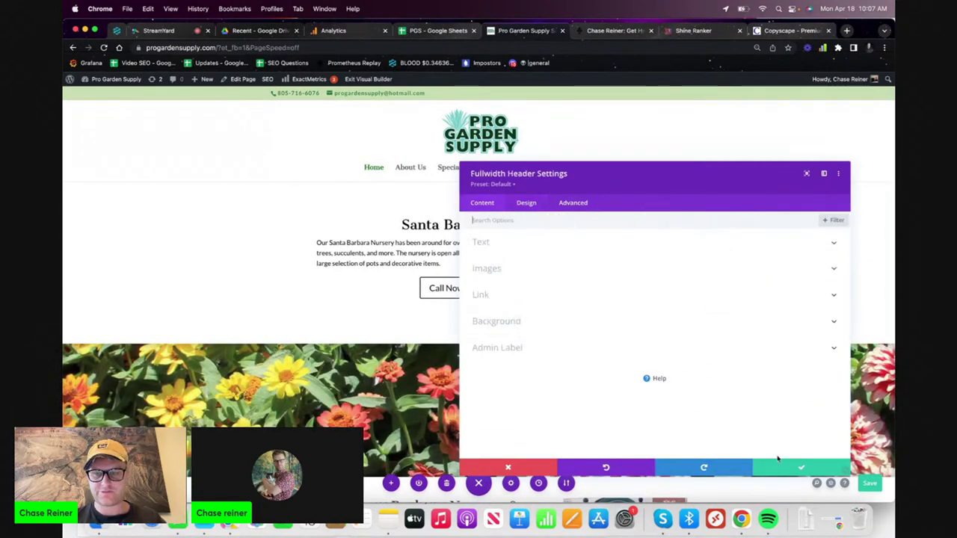
{"action": "left_click", "coordinate": [807, 472]}
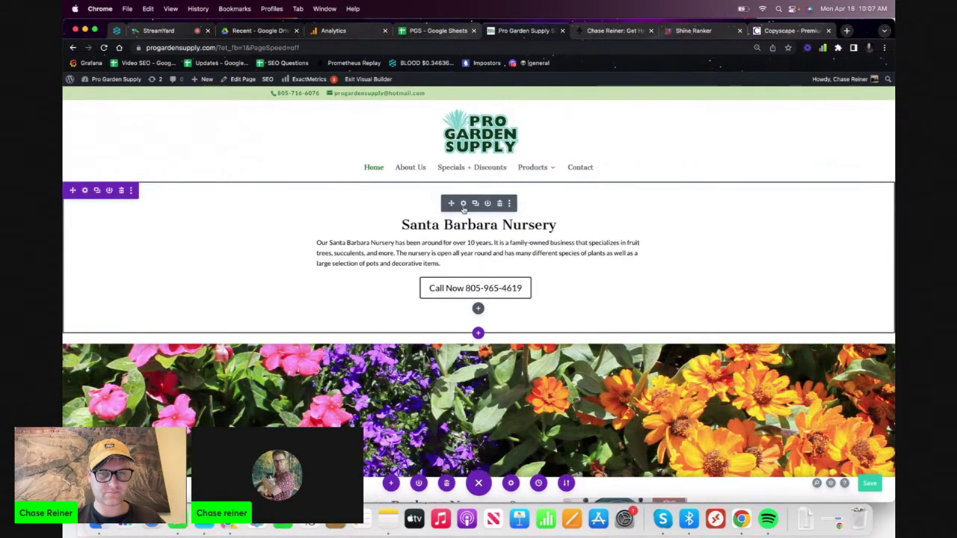
- Select the intro paragraph and enlarge its font with the Aa size slider
{"action": "left_click", "coordinate": [463, 207]}
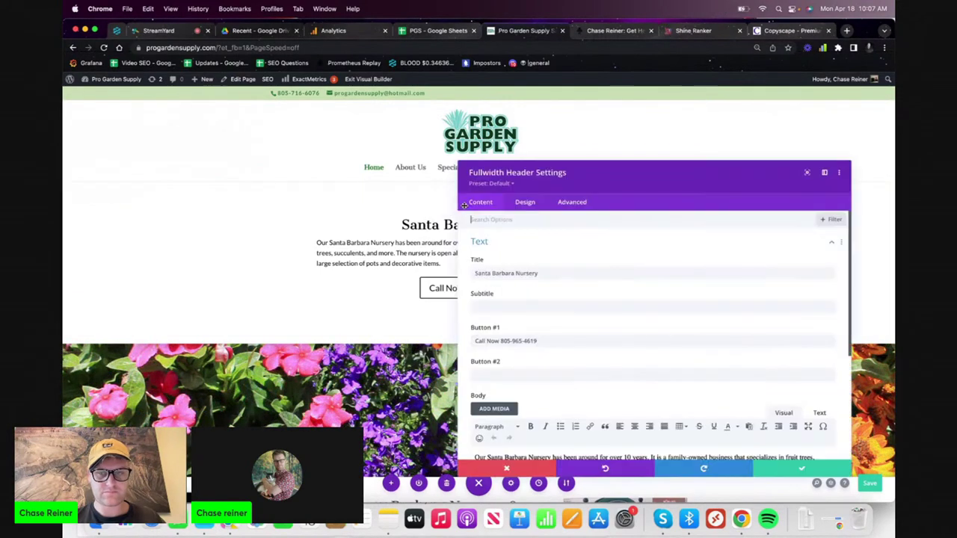
{"action": "scroll", "coordinate": [571, 294], "scroll_direction": "down", "scroll_amount": 5}
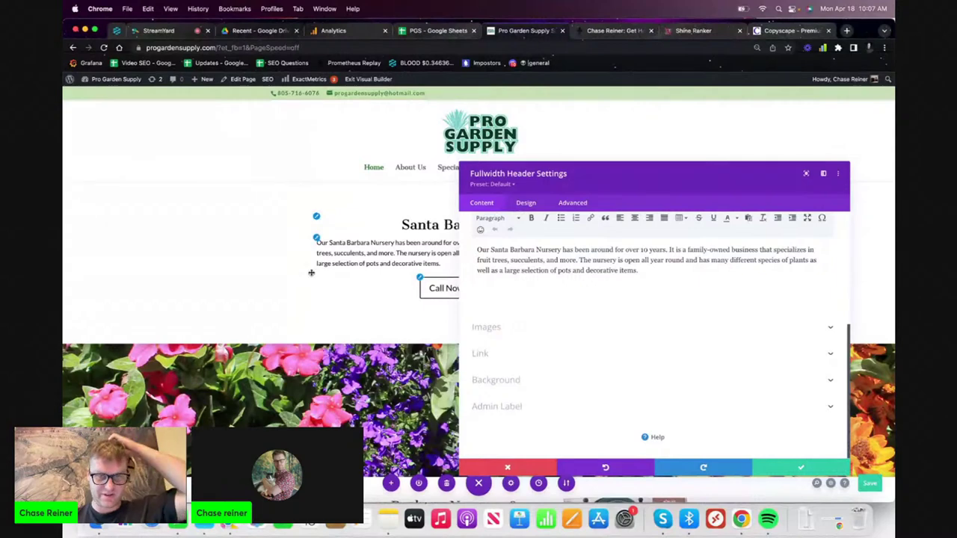
{"action": "left_click", "coordinate": [847, 474]}
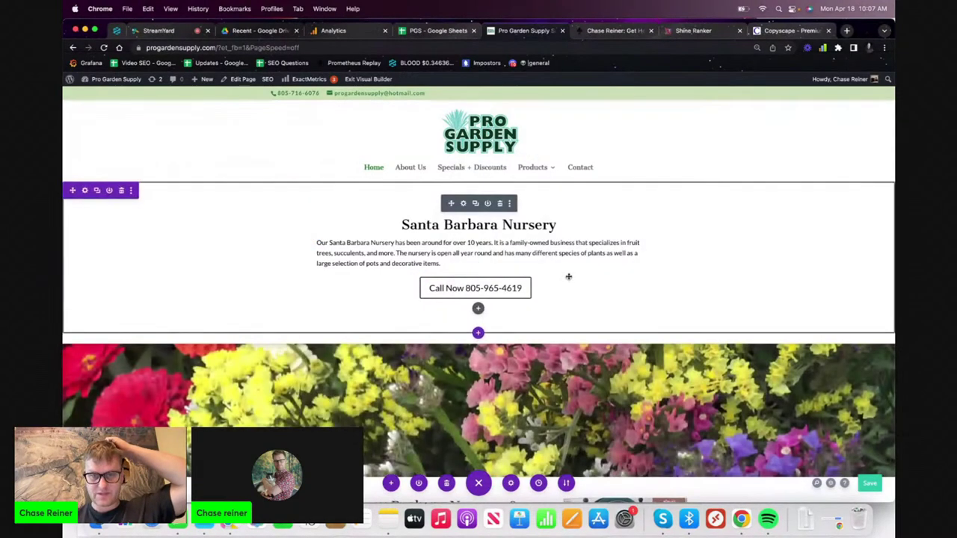
{"action": "triple_click", "coordinate": [372, 253]}
{"action": "left_click", "coordinate": [411, 232]}
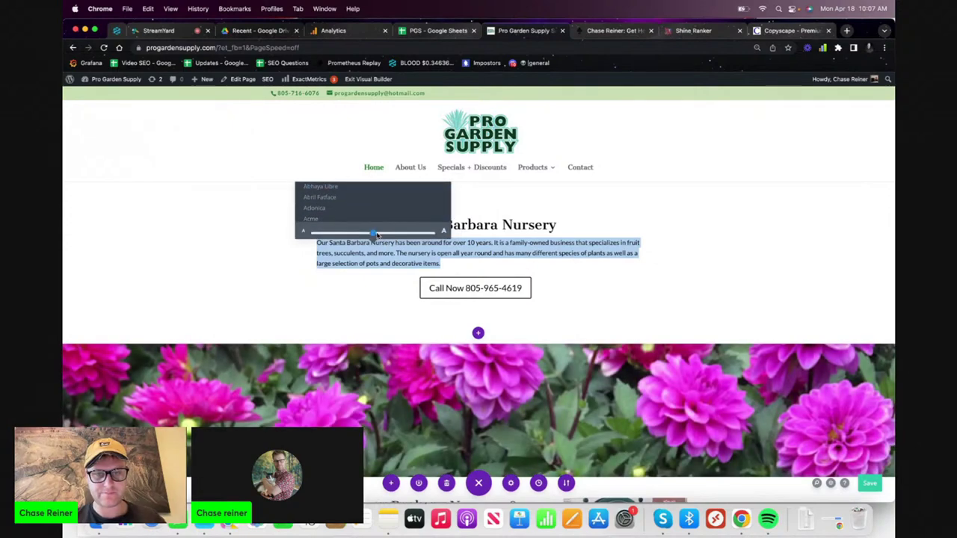
{"action": "left_click_drag", "start_coordinate": [374, 235], "coordinate": [371, 234]}
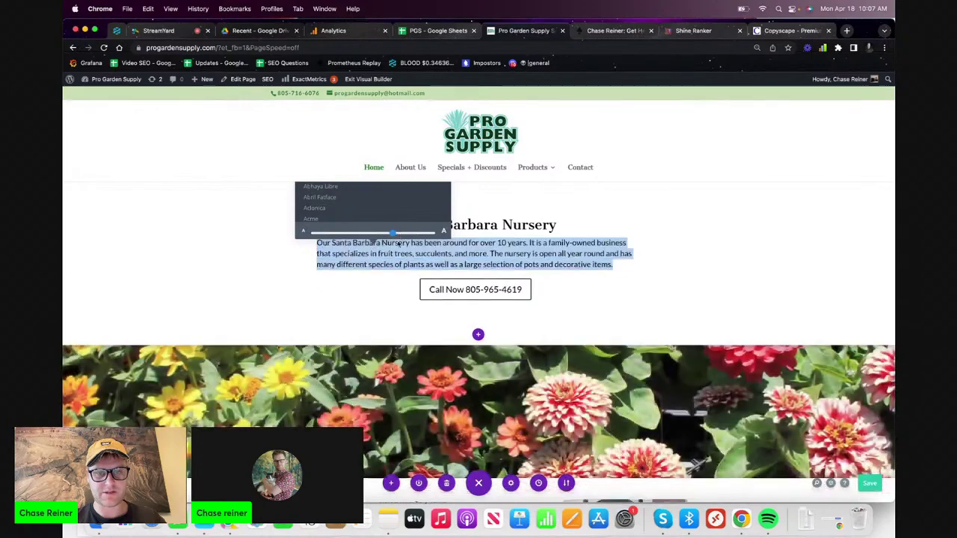
{"action": "left_click", "coordinate": [375, 288]}
- Select the Santa Barbara Nursery heading text and close the header settings, keeping changes
{"action": "left_click", "coordinate": [468, 217]}
{"action": "triple_click", "coordinate": [431, 224]}
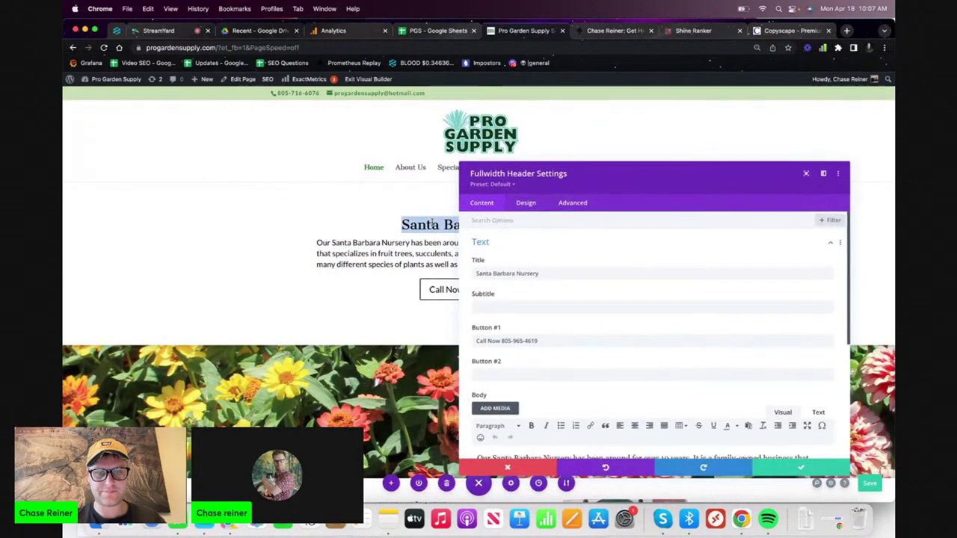
{"action": "scroll", "coordinate": [581, 367], "scroll_direction": "down", "scroll_amount": 2}
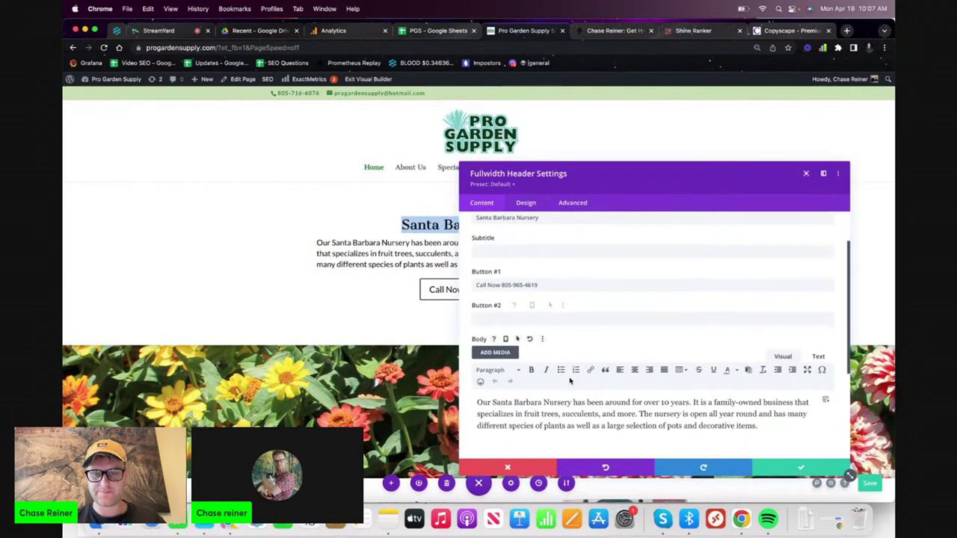
{"action": "scroll", "coordinate": [570, 381], "scroll_direction": "up", "scroll_amount": 2}
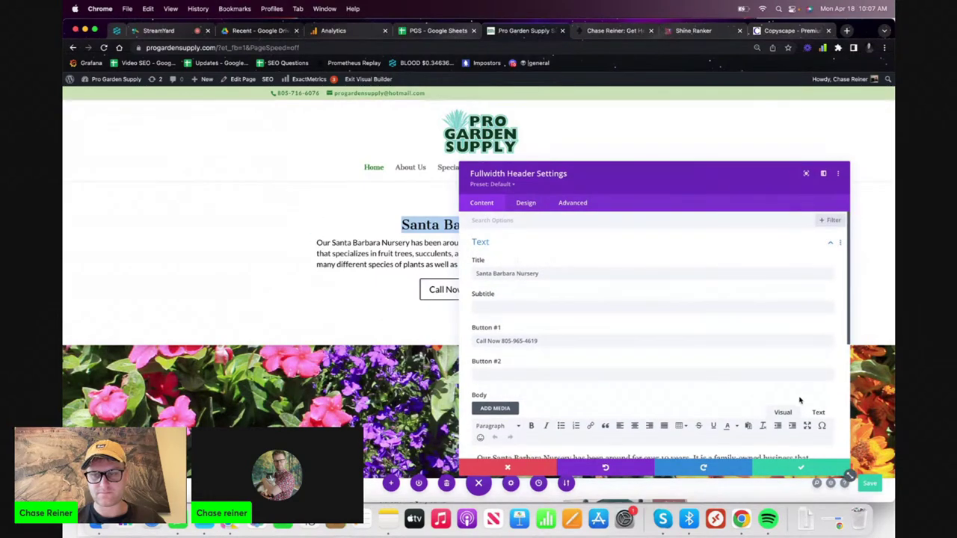
{"action": "left_click", "coordinate": [797, 468]}
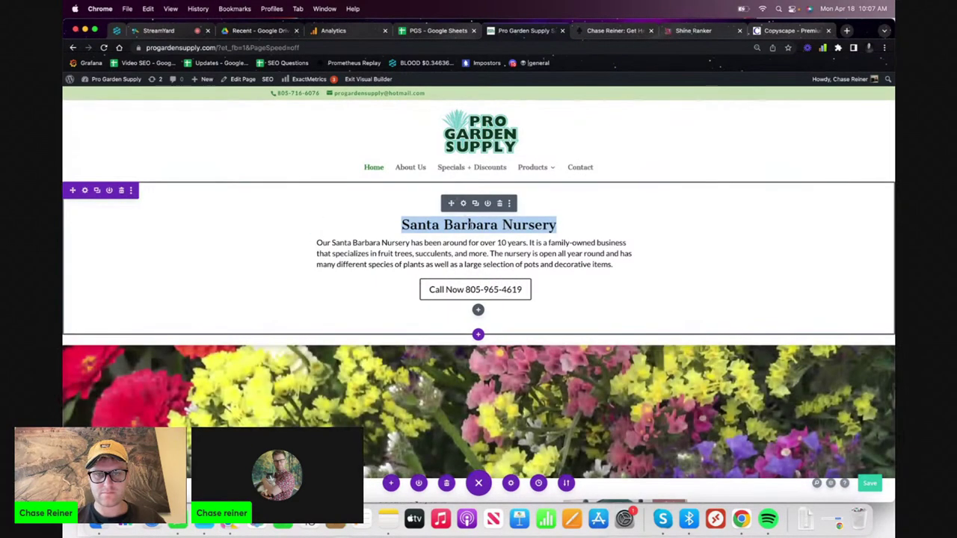
- Reduce the intro paragraph's font size slightly with the Aa slider
{"action": "triple_click", "coordinate": [470, 223]}
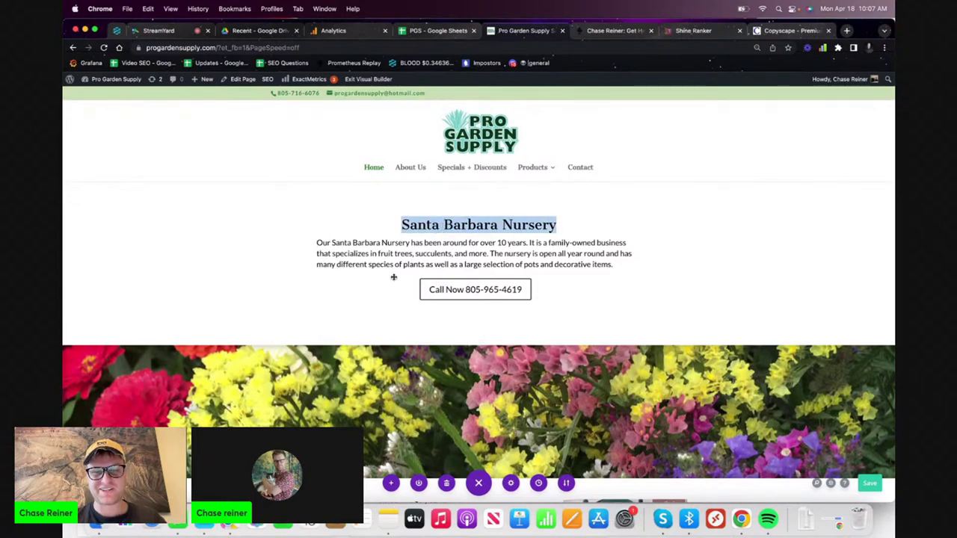
{"action": "triple_click", "coordinate": [403, 243]}
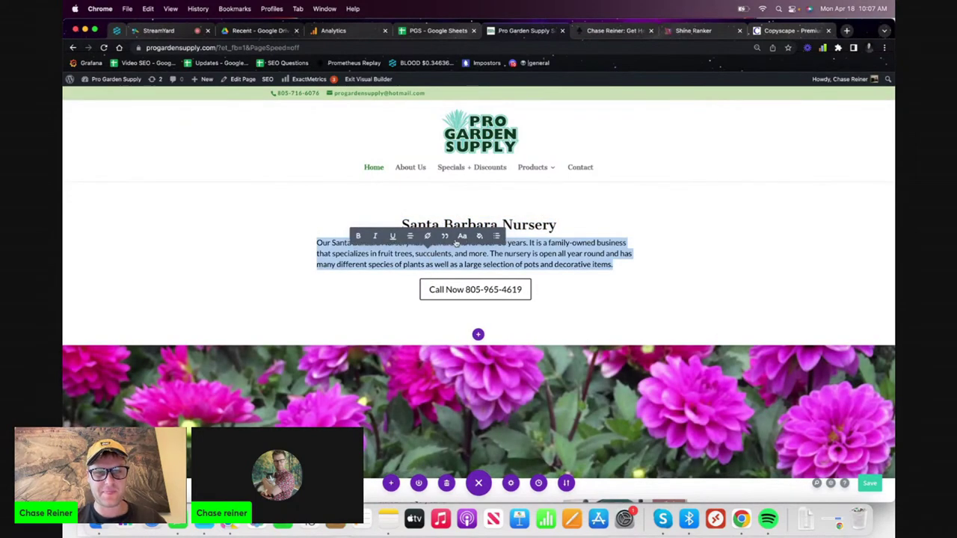
{"action": "left_click", "coordinate": [460, 238]}
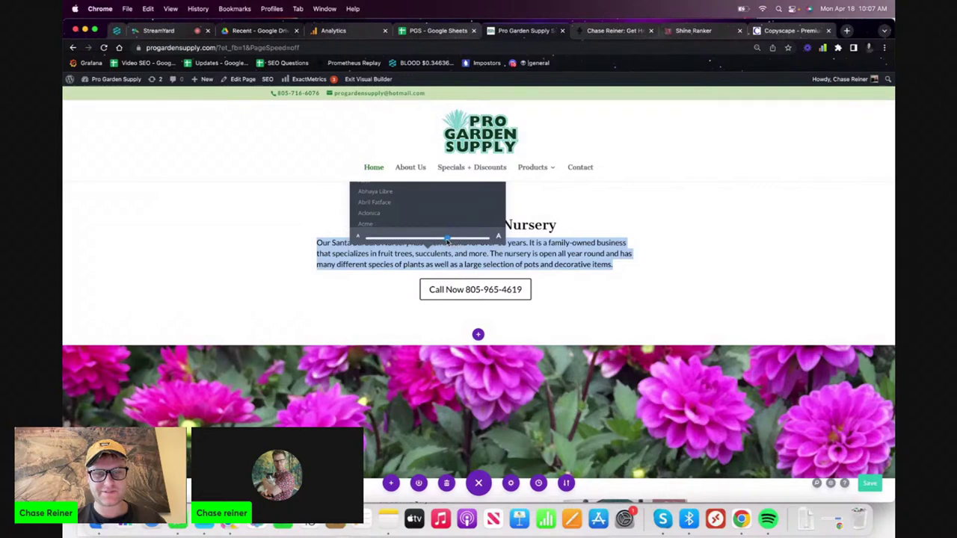
{"action": "left_click_drag", "start_coordinate": [441, 241], "coordinate": [438, 240]}
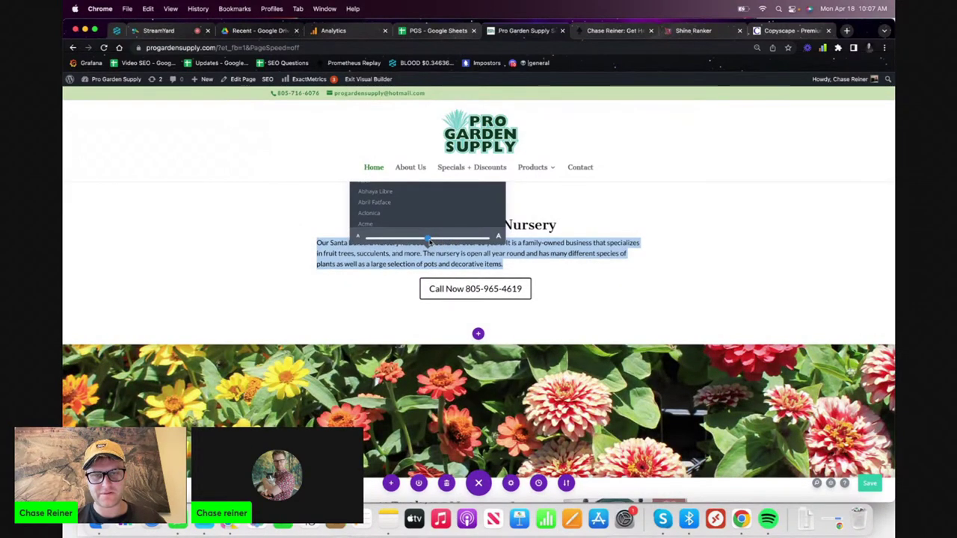
{"action": "left_click", "coordinate": [388, 309]}
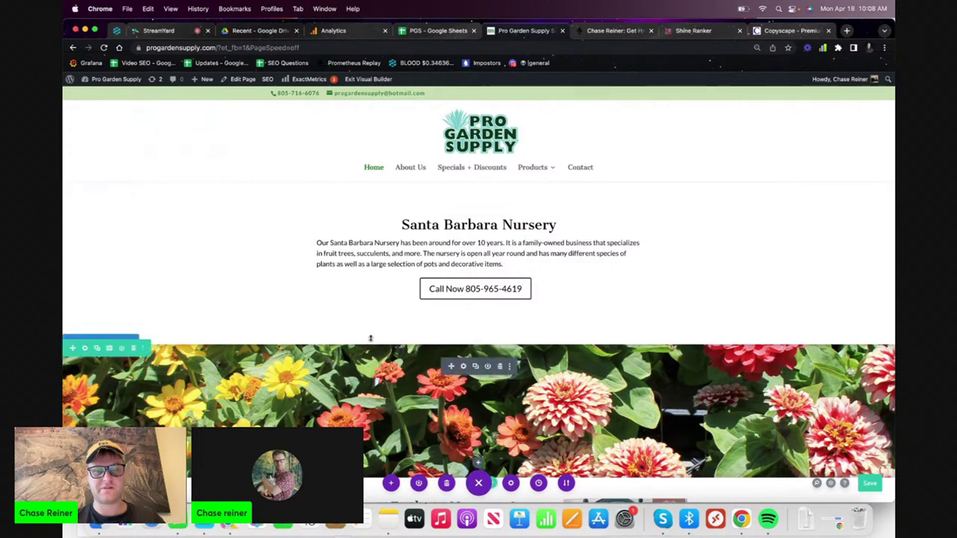
- Append ' | Pro Garden Supply' to the heading and save the section to the library as 'Heading Section SEO'
{"action": "left_click", "coordinate": [561, 225]}
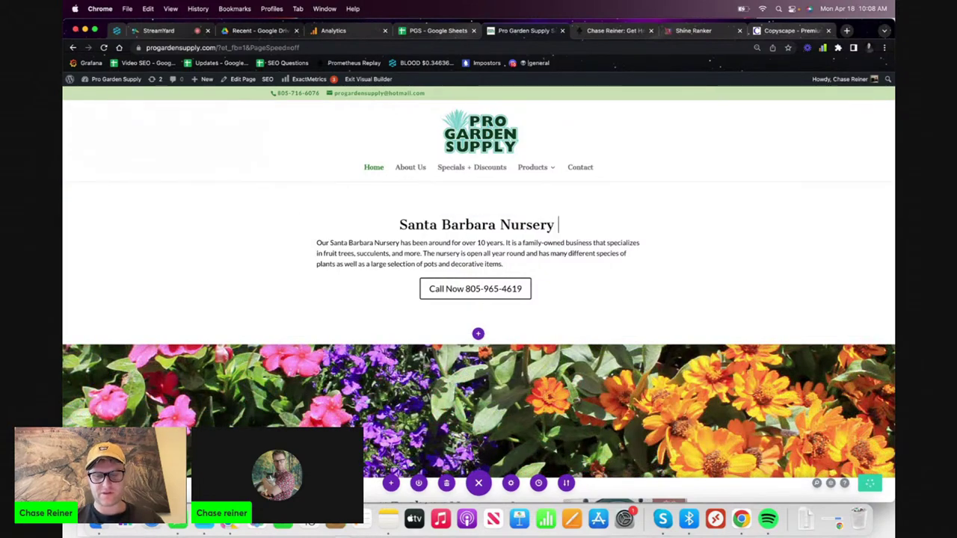
{"action": "type", "text": "| Pr"}
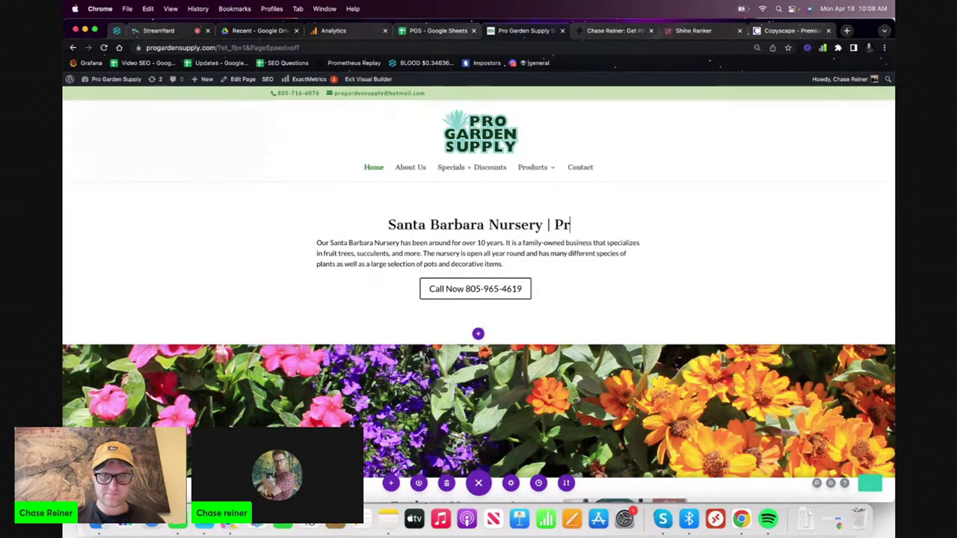
{"action": "type", "text": "o Garden Supply"}
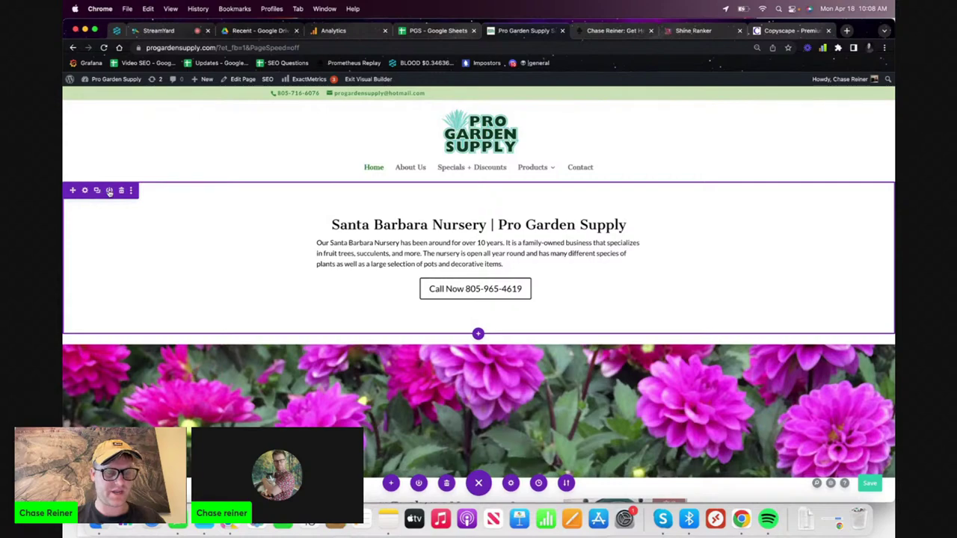
{"action": "left_click", "coordinate": [109, 191]}
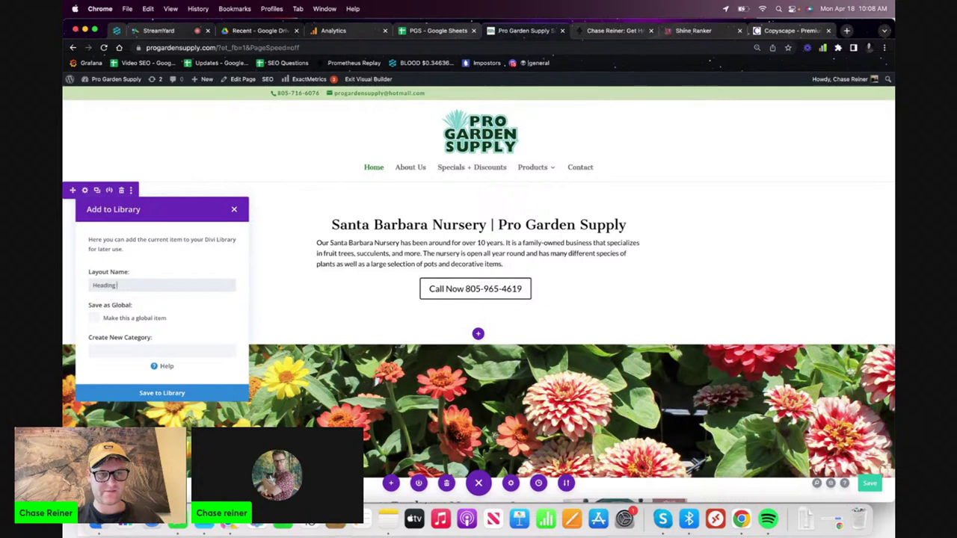
{"action": "left_click", "coordinate": [156, 393]}
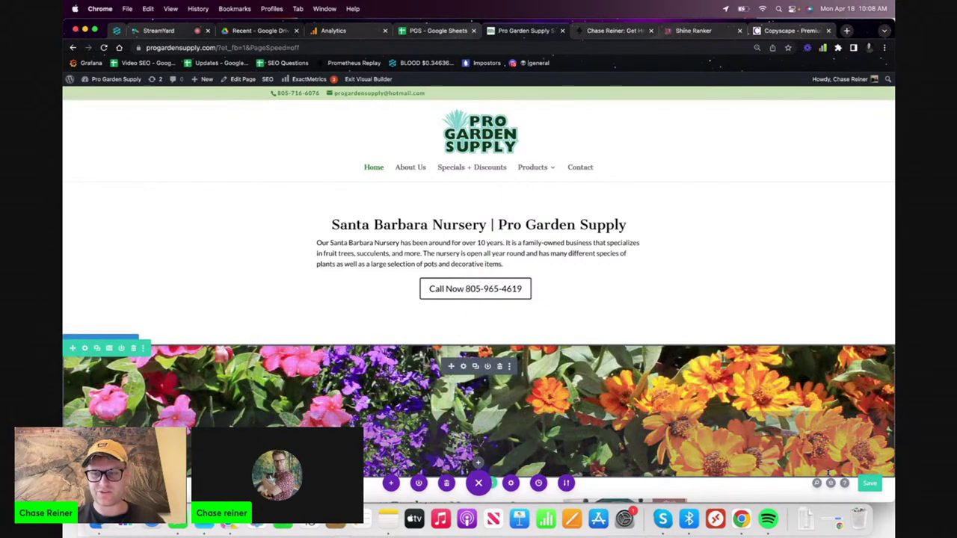
{"action": "left_click", "coordinate": [869, 483]}
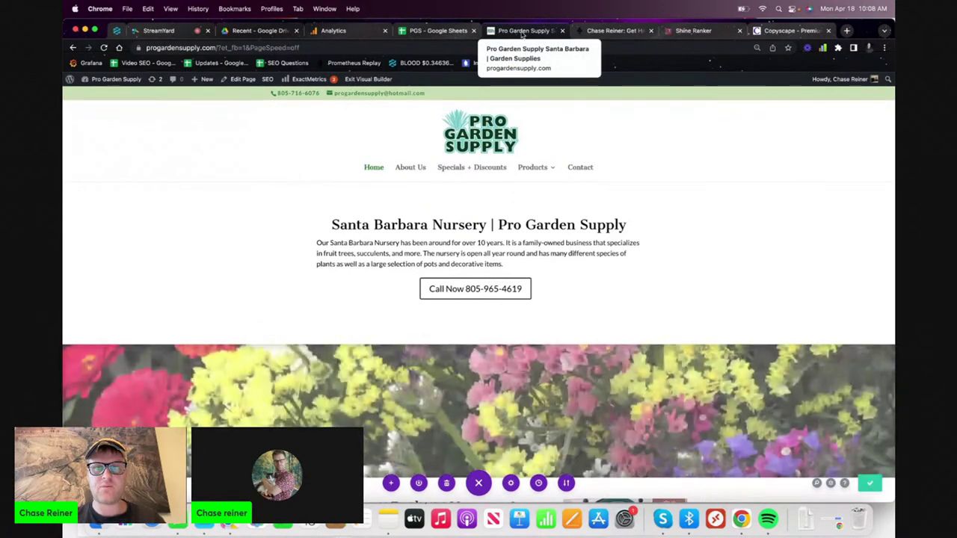
- Replace the homepage's SEO title tag with 'Santa Barbara Nursery | Pro Garden Supply'
{"action": "mouse_move", "coordinate": [264, 81]}
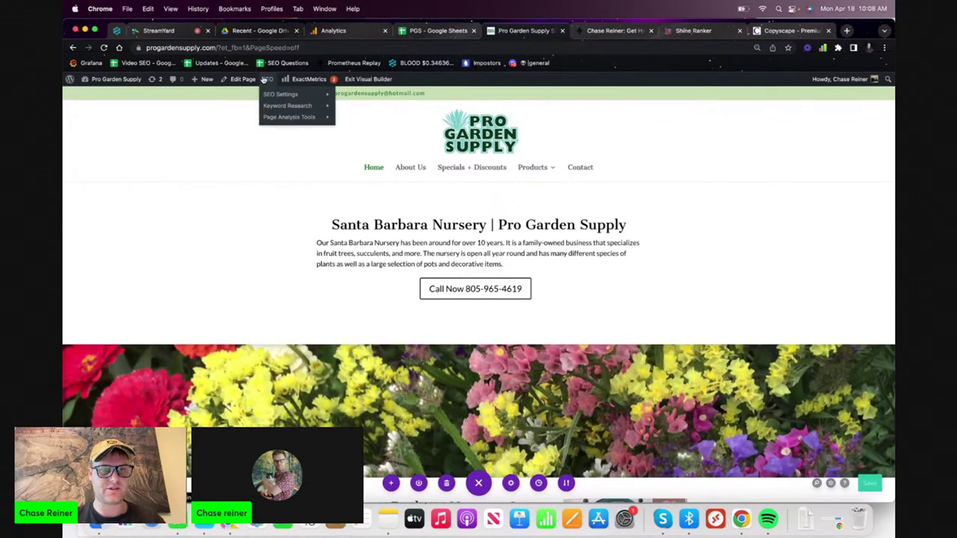
{"action": "left_click", "coordinate": [264, 81]}
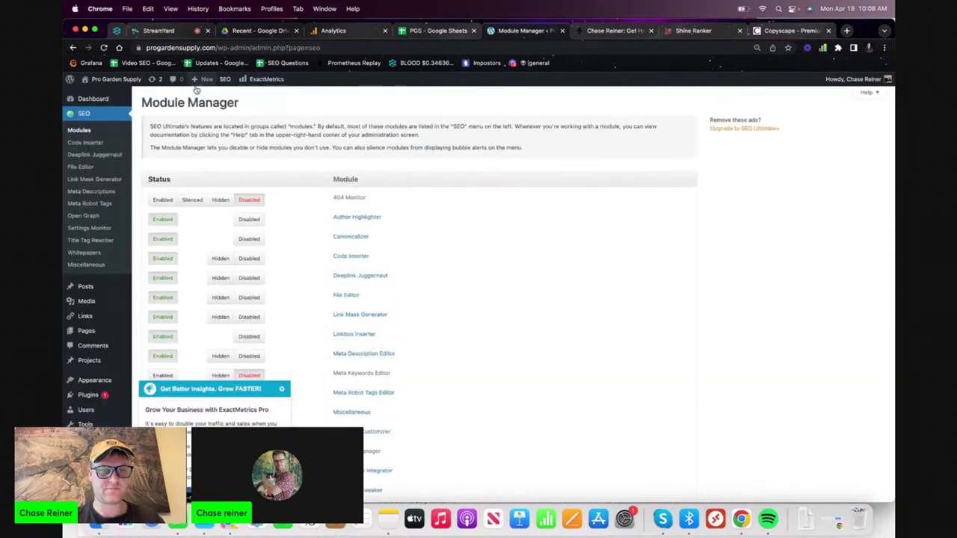
{"action": "left_click", "coordinate": [72, 47]}
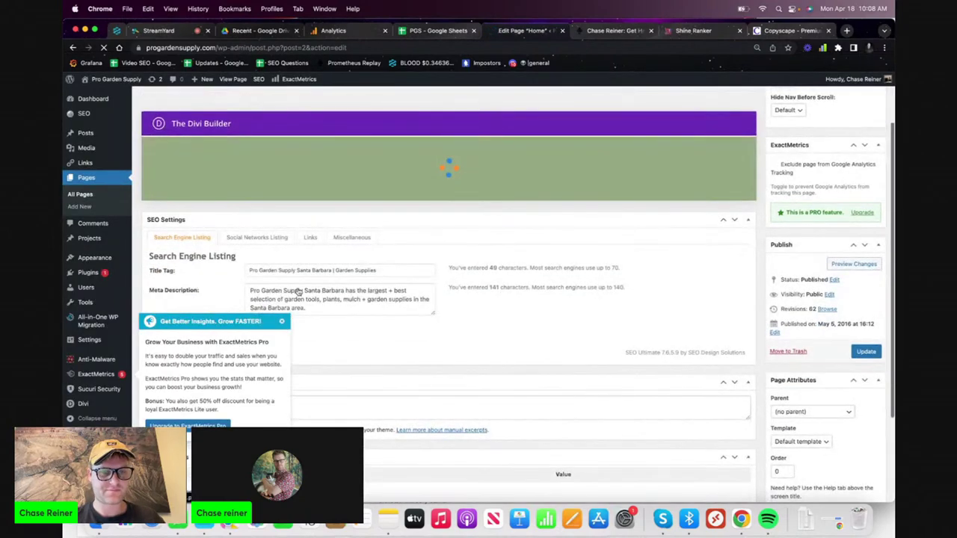
{"action": "scroll", "coordinate": [322, 299], "scroll_direction": "down", "scroll_amount": 10}
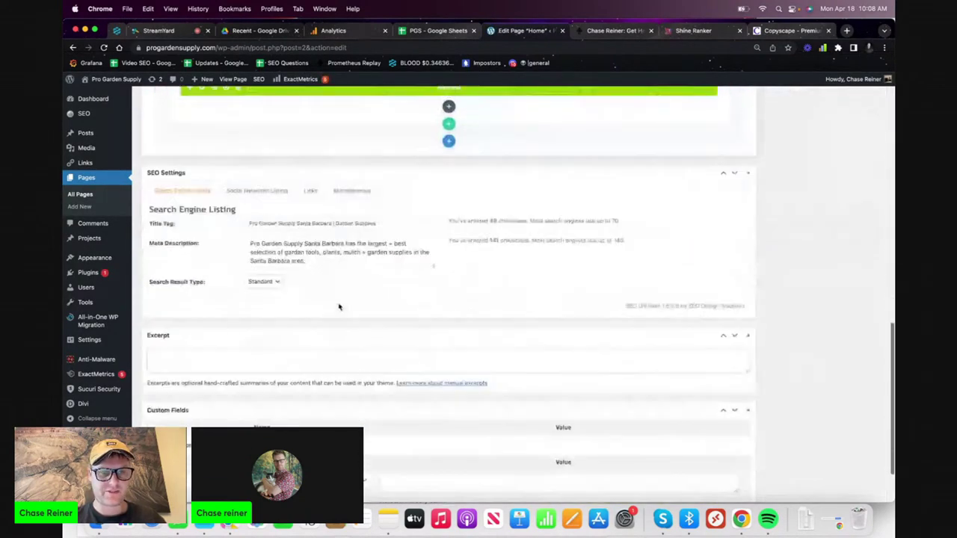
{"action": "triple_click", "coordinate": [356, 208]}
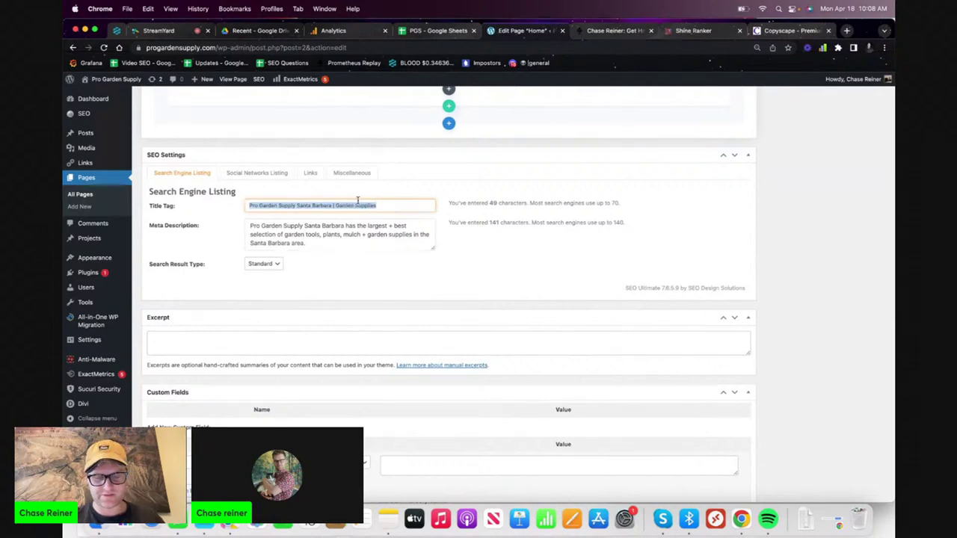
{"action": "type", "text": "San"}
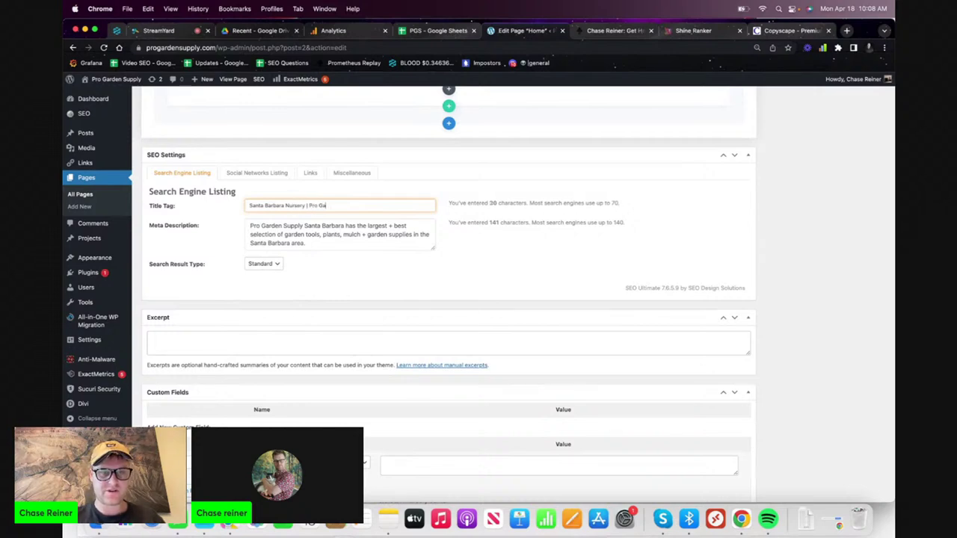
{"action": "left_click", "coordinate": [355, 226]}
- Reword the meta description: remove the stray 'and', correct 'gardeb' to 'garden', add a comma after mulch
{"action": "key", "text": "super+a"}
{"action": "key", "text": "Right"}
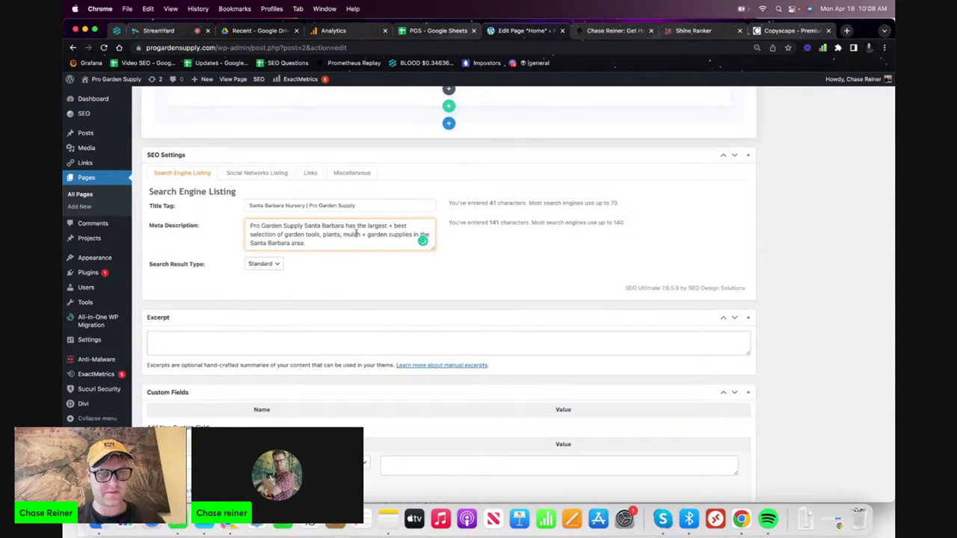
{"action": "left_click", "coordinate": [391, 225]}
{"action": "type", "text": "and"}
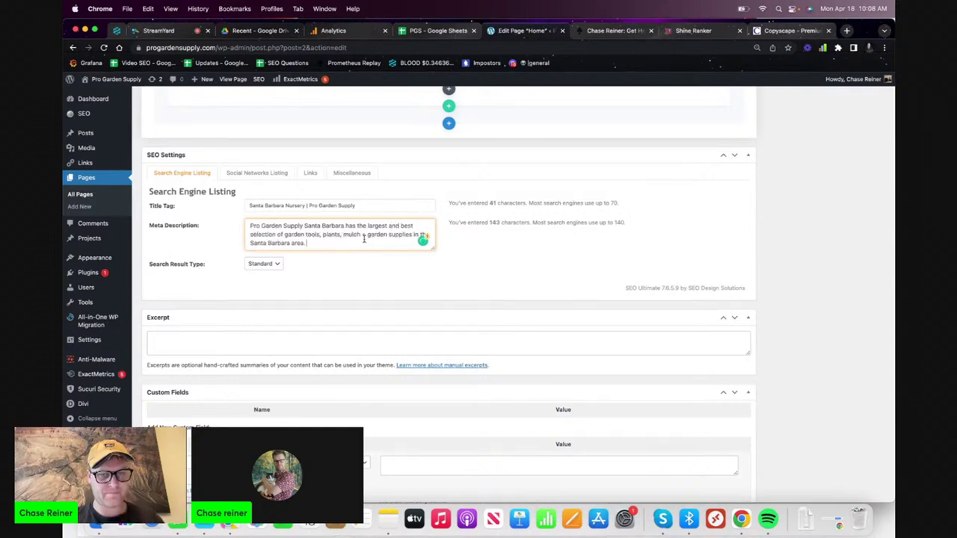
{"action": "type", "text": " an"}
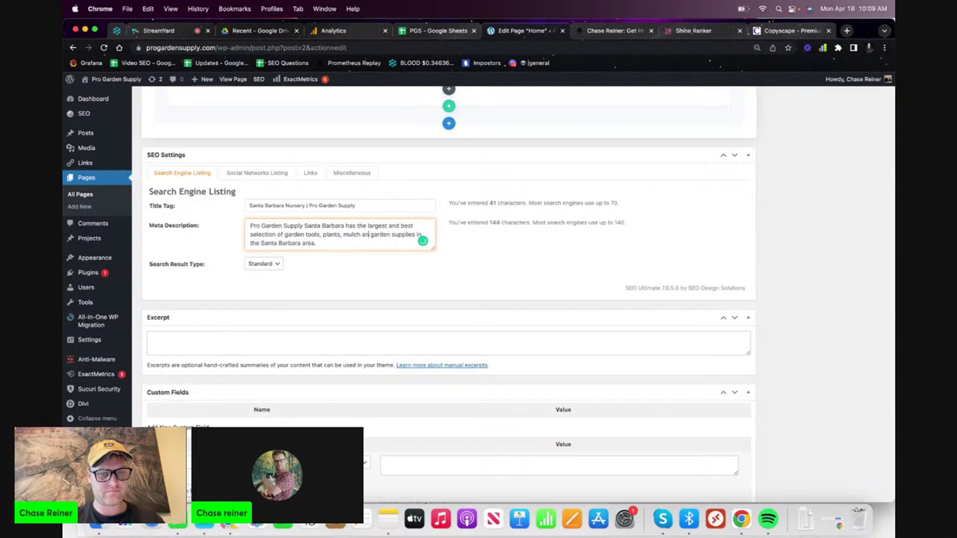
{"action": "key", "text": "BackSpace"}
{"action": "key", "text": "BackSpace"}
{"action": "key", "text": "BackSpace"}
{"action": "key", "text": "BackSpace"}
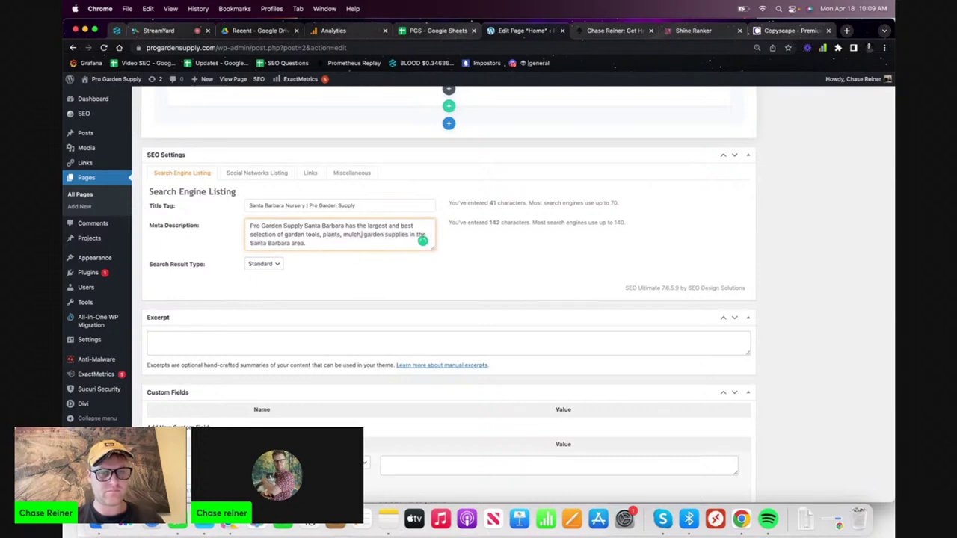
{"action": "right_click", "coordinate": [376, 236]}
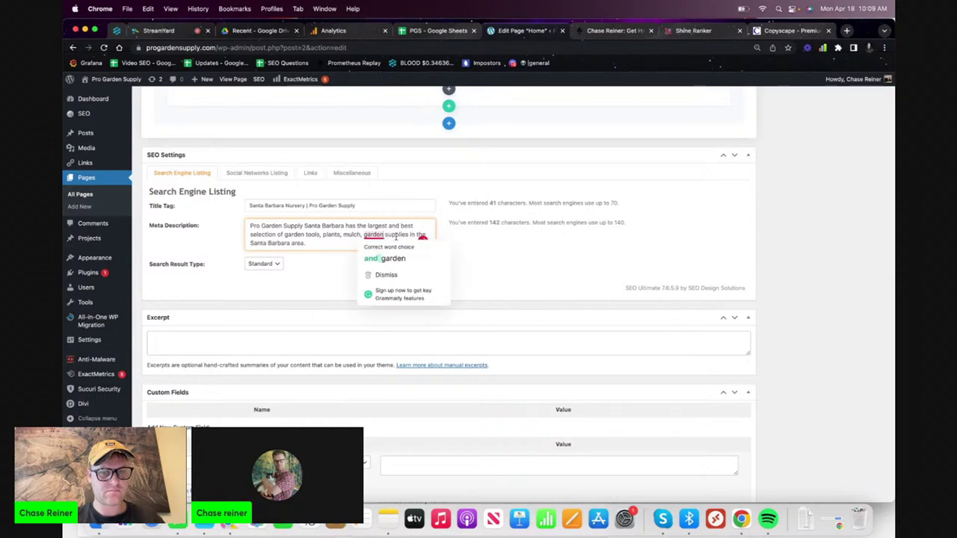
{"action": "left_click", "coordinate": [394, 256]}
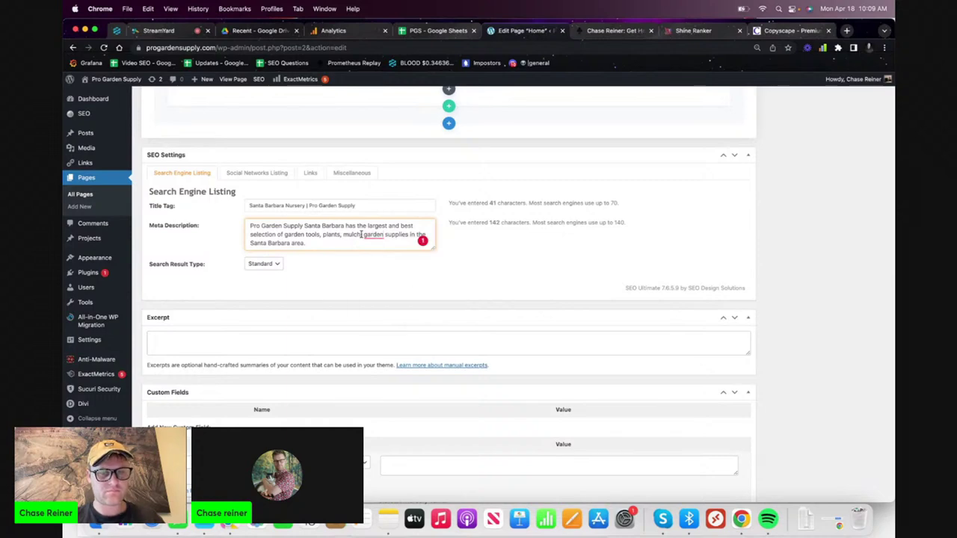
{"action": "left_click", "coordinate": [362, 235]}
{"action": "type", "text": ", and"}
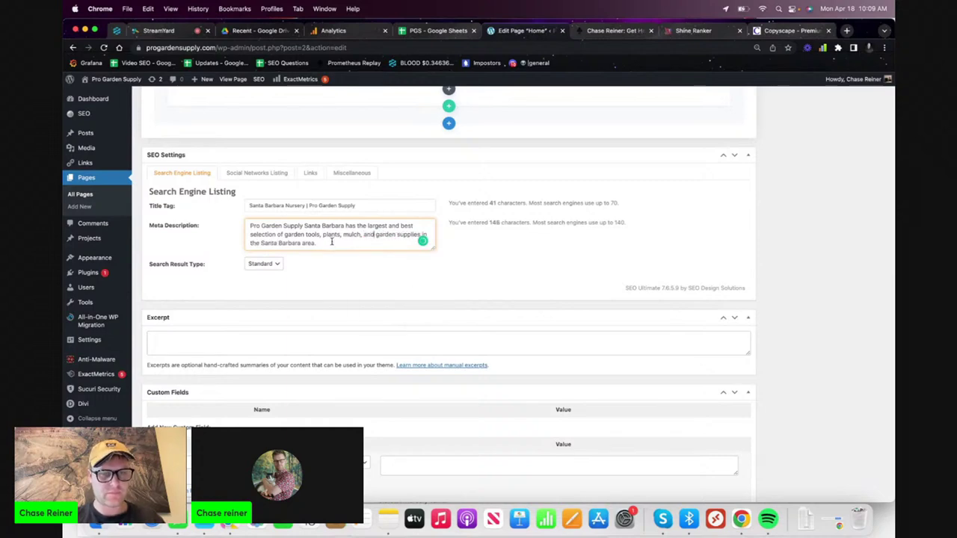
- Begin the meta description with 'Santa Barbara Nursery,' and delete the repeated 'Santa Barbara'
{"action": "left_click_drag", "start_coordinate": [272, 226], "coordinate": [227, 230]}
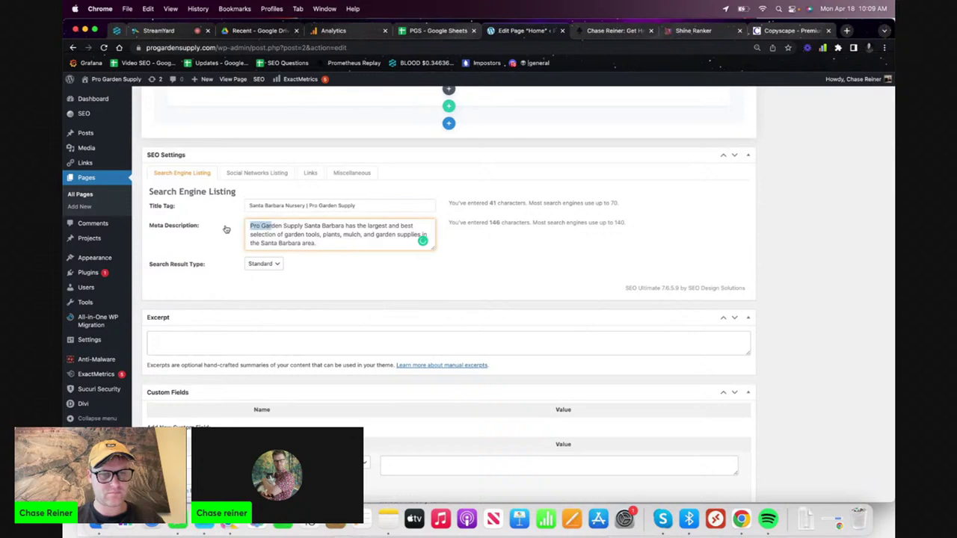
{"action": "key", "text": "Left"}
{"action": "type", "text": "Santa Barbara N"}
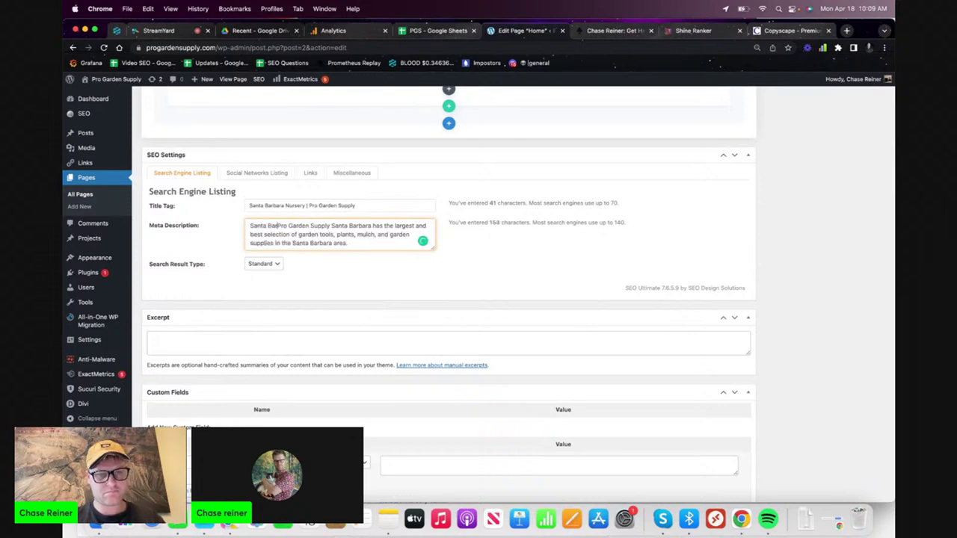
{"action": "type", "text": "ursery,"}
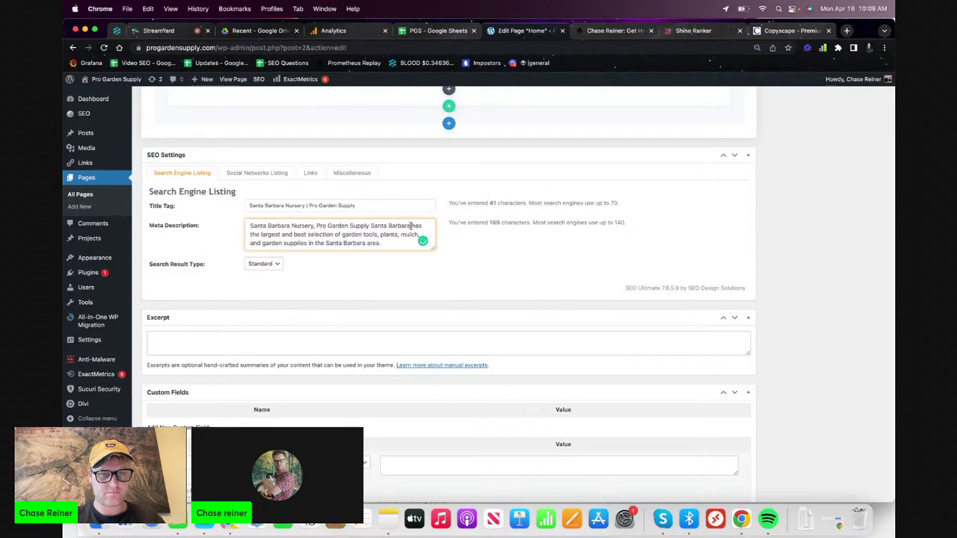
{"action": "left_click_drag", "start_coordinate": [410, 226], "coordinate": [369, 226]}
{"action": "key", "text": "BackSpace"}
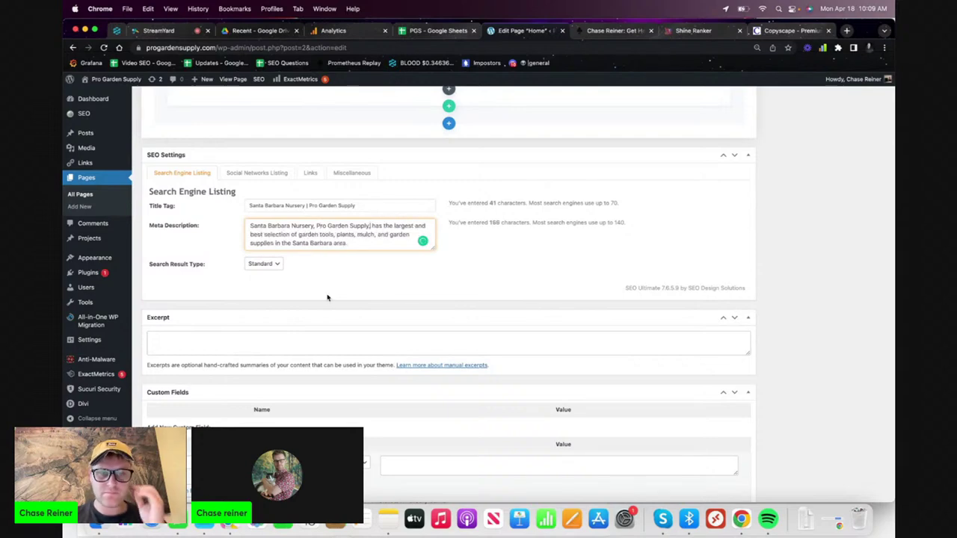
{"action": "left_click", "coordinate": [328, 291]}
- Append '(Call Today)' to the title tag and update the page
{"action": "scroll", "coordinate": [301, 286], "scroll_direction": "down", "scroll_amount": 1}
{"action": "scroll", "coordinate": [302, 285], "scroll_direction": "up", "scroll_amount": 2}
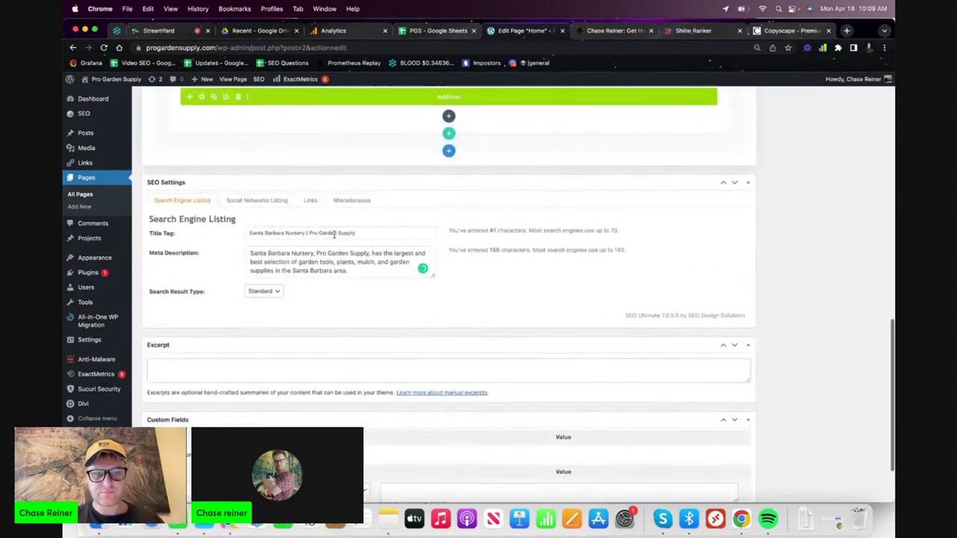
{"action": "scroll", "coordinate": [334, 235], "scroll_direction": "up", "scroll_amount": 15}
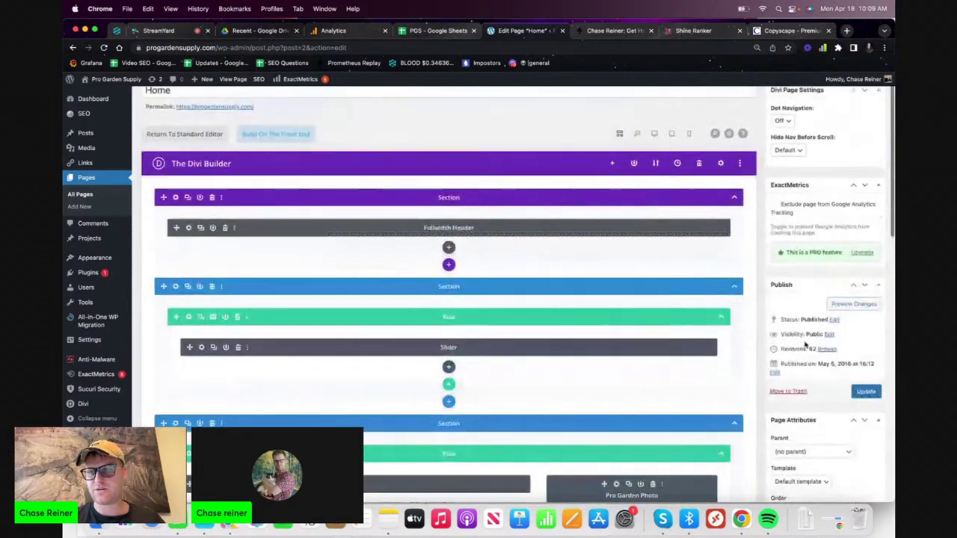
{"action": "scroll", "coordinate": [868, 399], "scroll_direction": "down", "scroll_amount": 15}
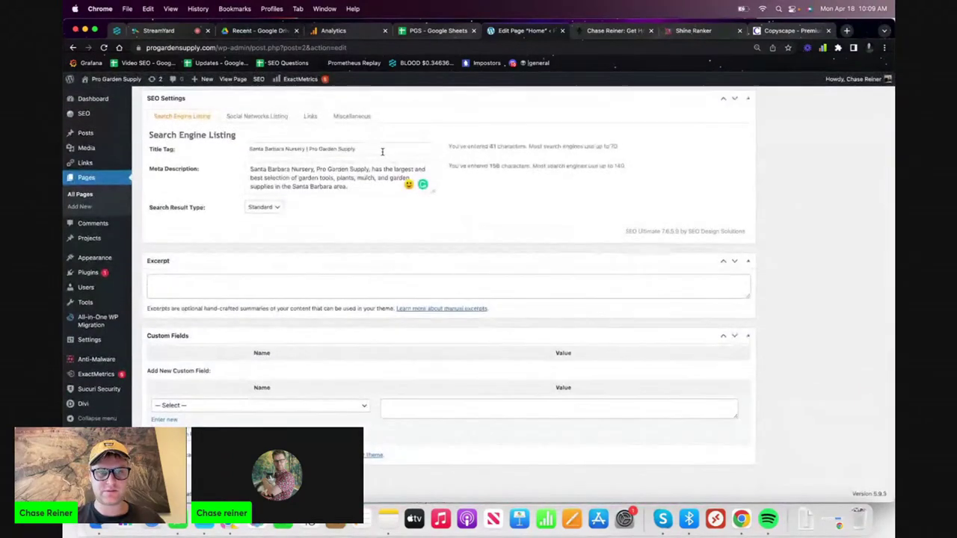
{"action": "left_click", "coordinate": [382, 152]}
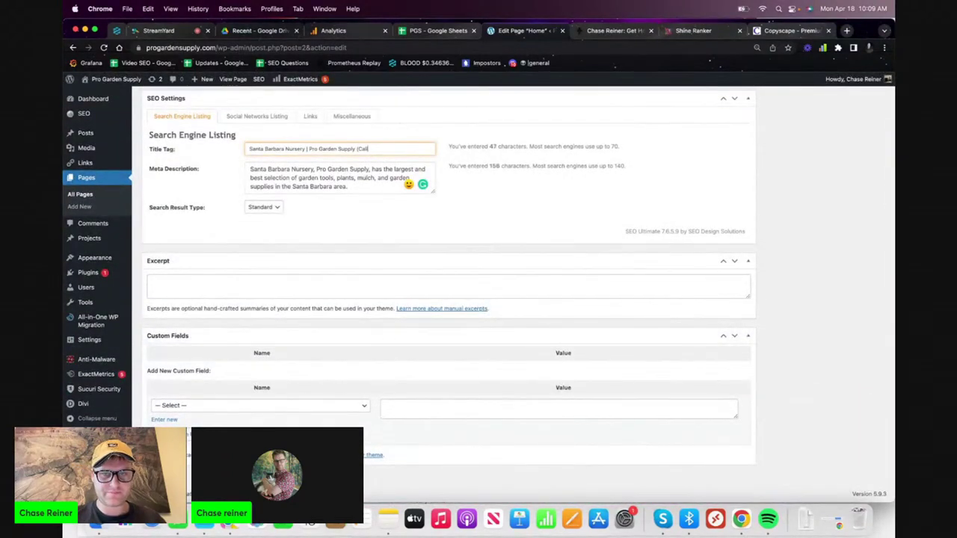
{"action": "key", "text": "super+a"}
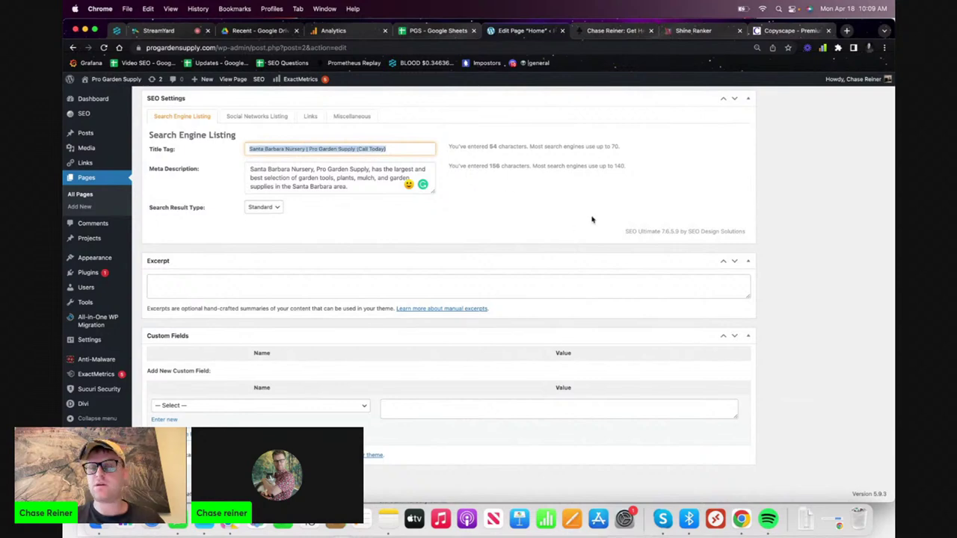
{"action": "scroll", "coordinate": [592, 217], "scroll_direction": "up", "scroll_amount": 12}
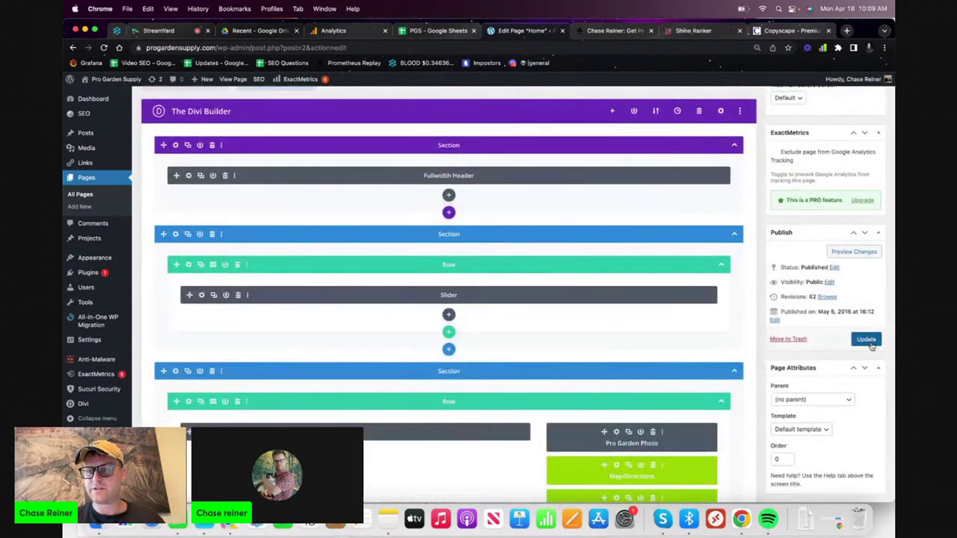
{"action": "left_click", "coordinate": [868, 341]}
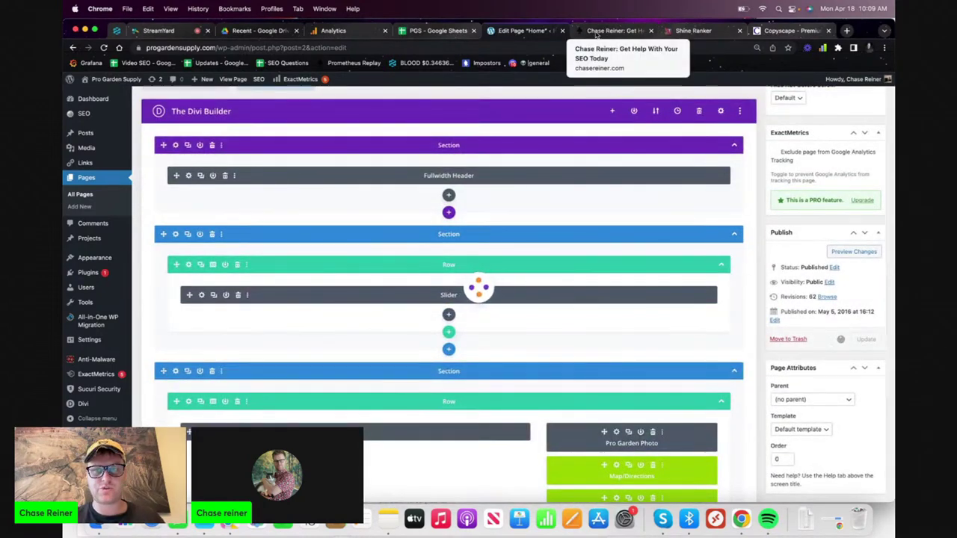
- Search 'search console' in a new tab and enter the Google Search Console dashboard
{"action": "left_click", "coordinate": [847, 32]}
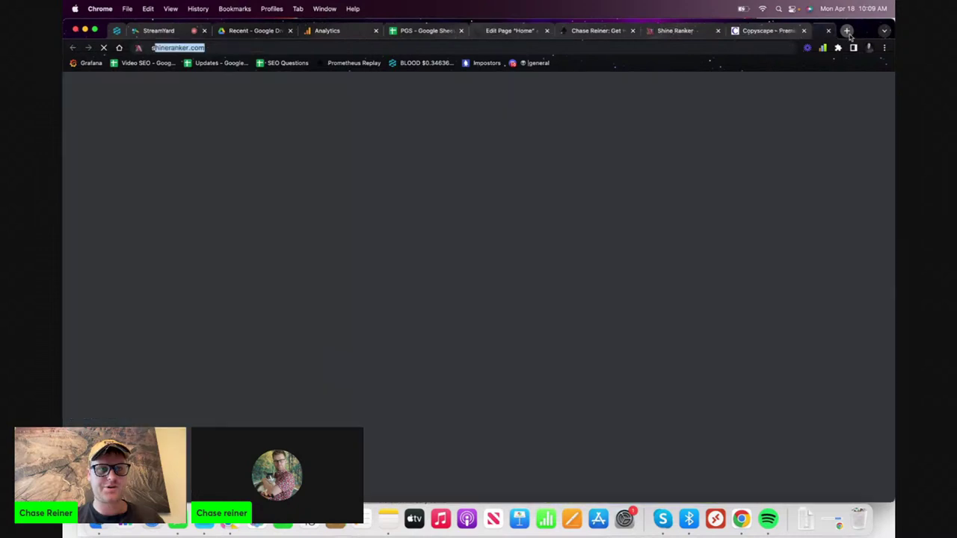
{"action": "type", "text": "search coms"}
{"action": "key", "text": "BackSpace"}
{"action": "key", "text": "BackSpace"}
{"action": "type", "text": "nsole"}
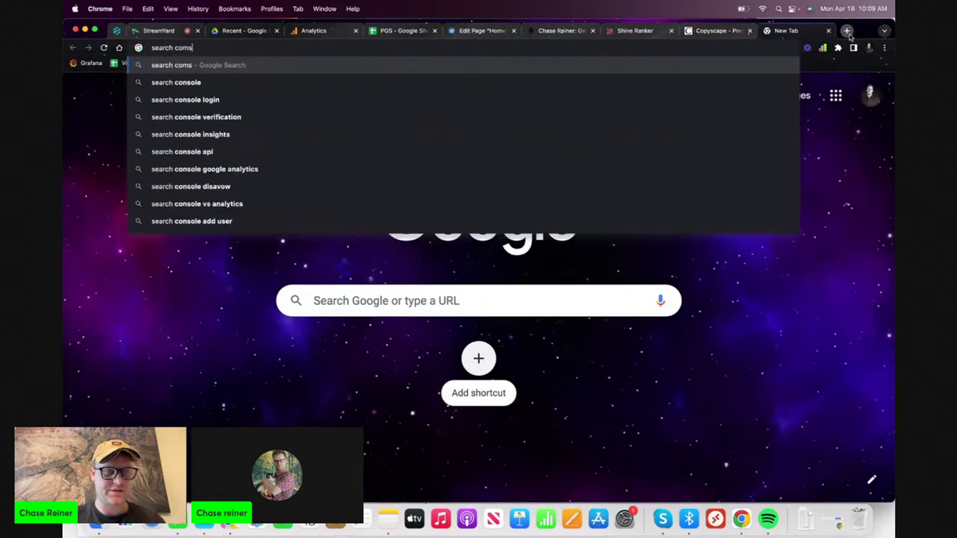
{"action": "key", "text": "Return"}
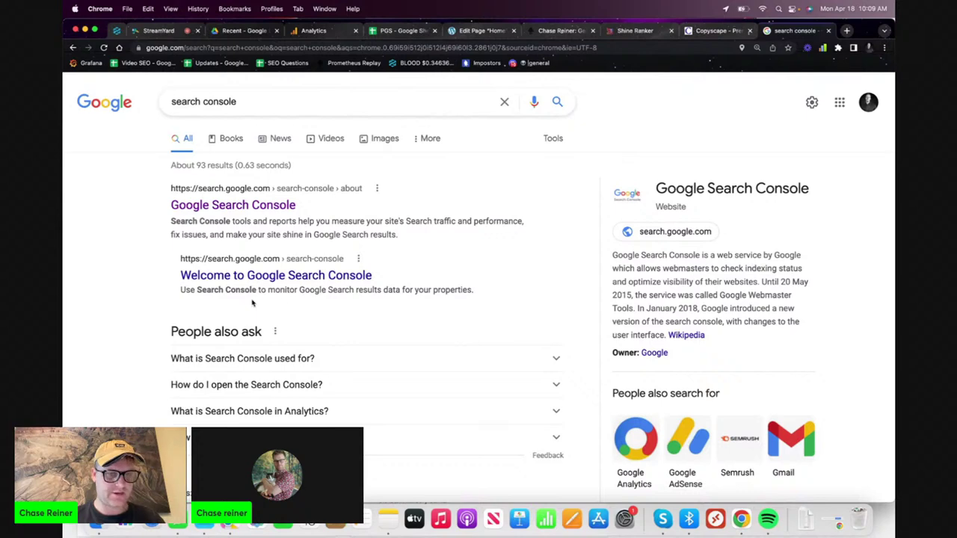
{"action": "left_click", "coordinate": [232, 206]}
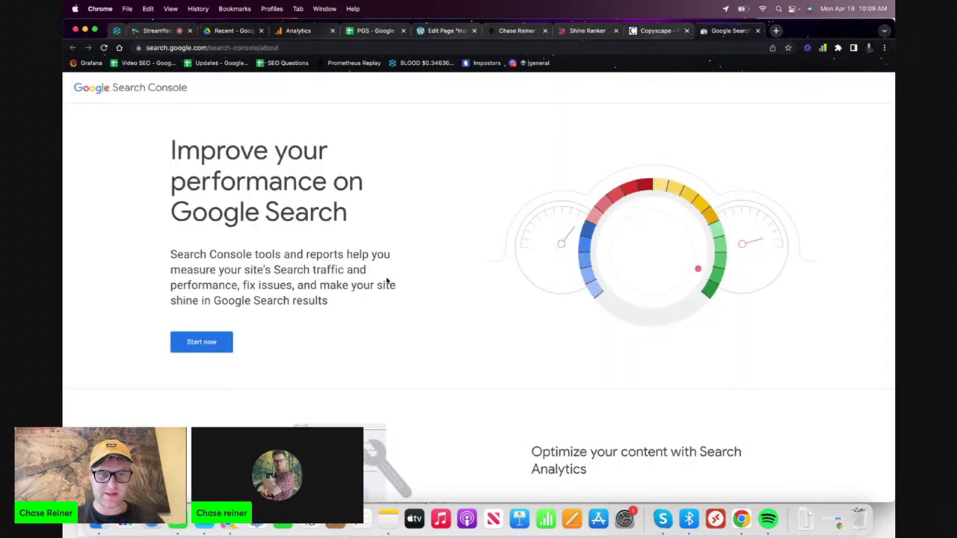
{"action": "left_click", "coordinate": [206, 347]}
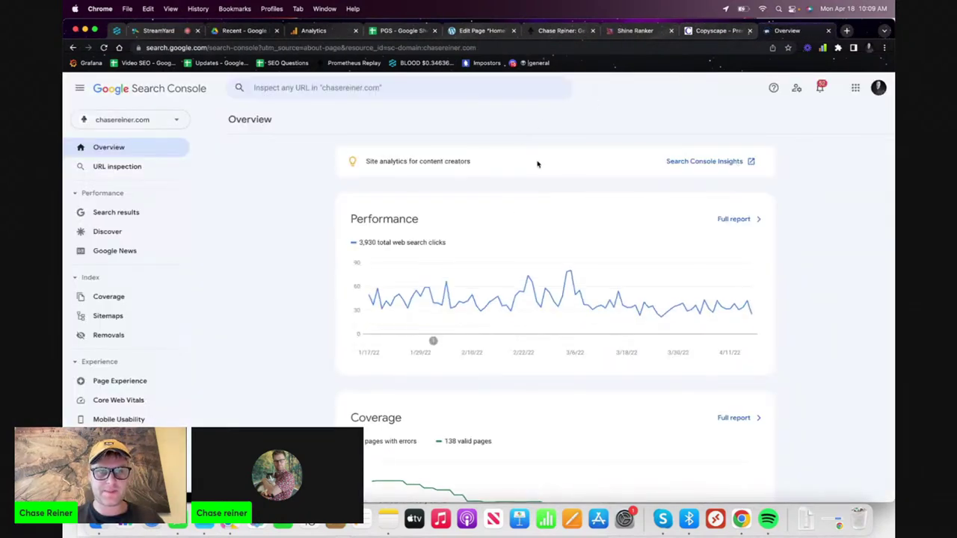
- Switch Search Console to the progardensupply.com property
{"action": "left_click", "coordinate": [150, 120]}
{"action": "type", "text": "pro"}
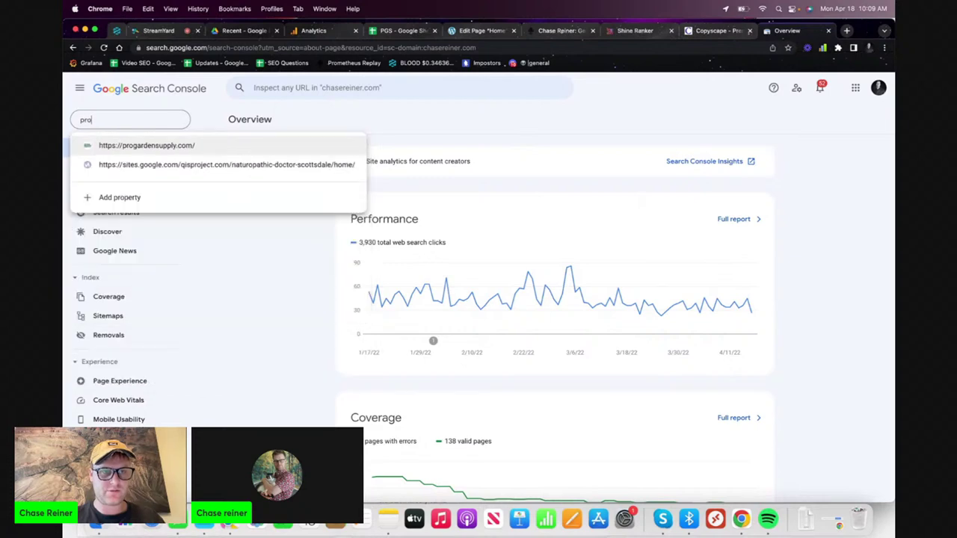
{"action": "left_click", "coordinate": [307, 147]}
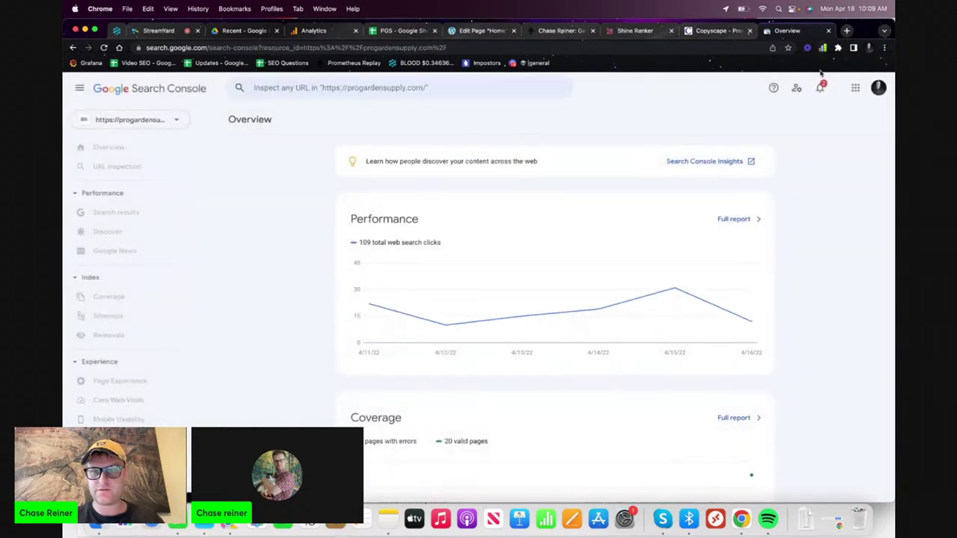
- Load progardensupply.com in another new tab and copy its address
{"action": "left_click", "coordinate": [847, 31]}
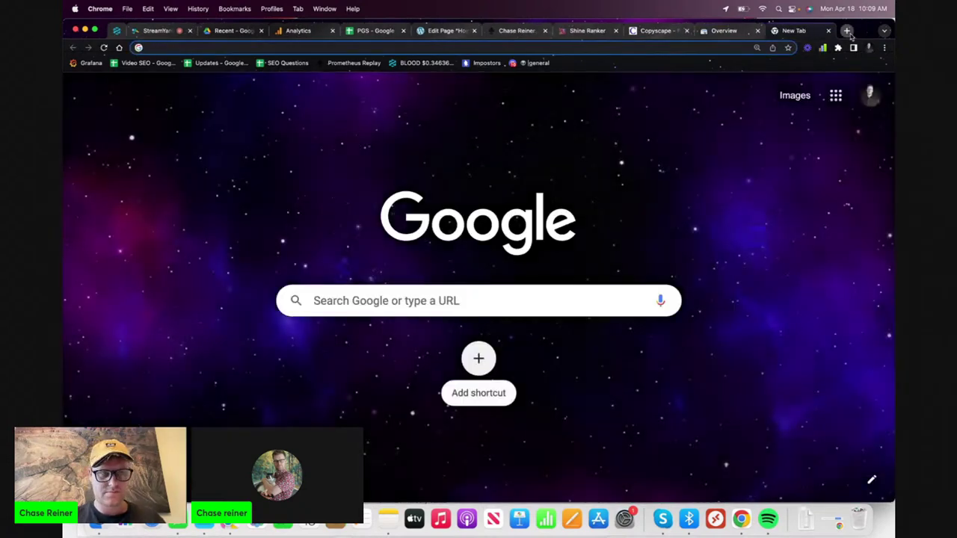
{"action": "type", "text": "pro"}
{"action": "key", "text": "Return"}
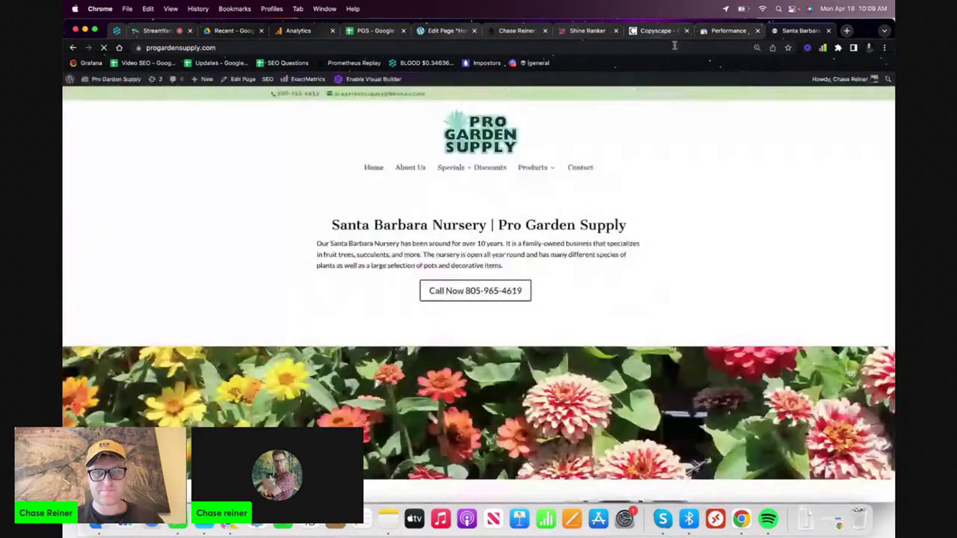
{"action": "left_click", "coordinate": [674, 48]}
{"action": "key", "text": "super+c"}
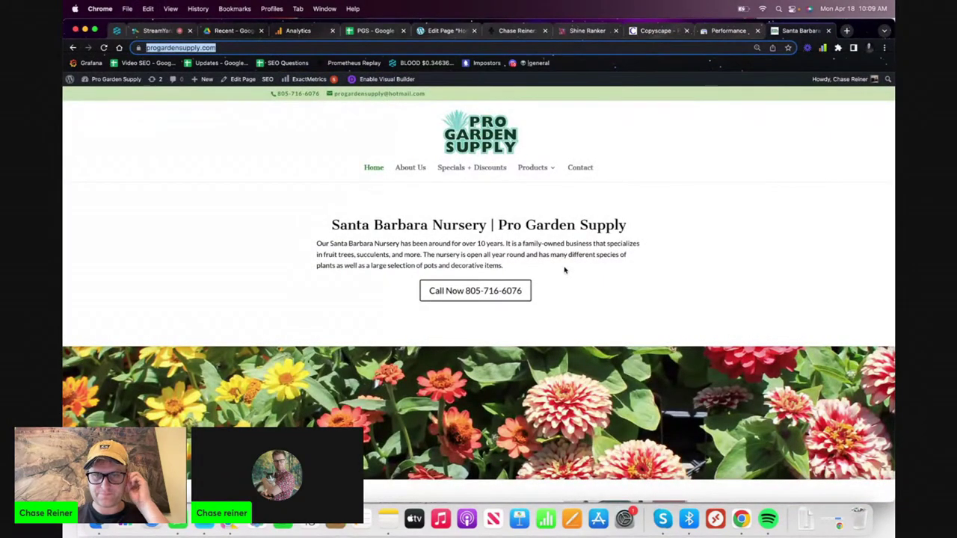
- Call the nursery's phone number through Skype, hang up, and bring the Pro Garden Supply site forward
{"action": "left_click", "coordinate": [517, 292]}
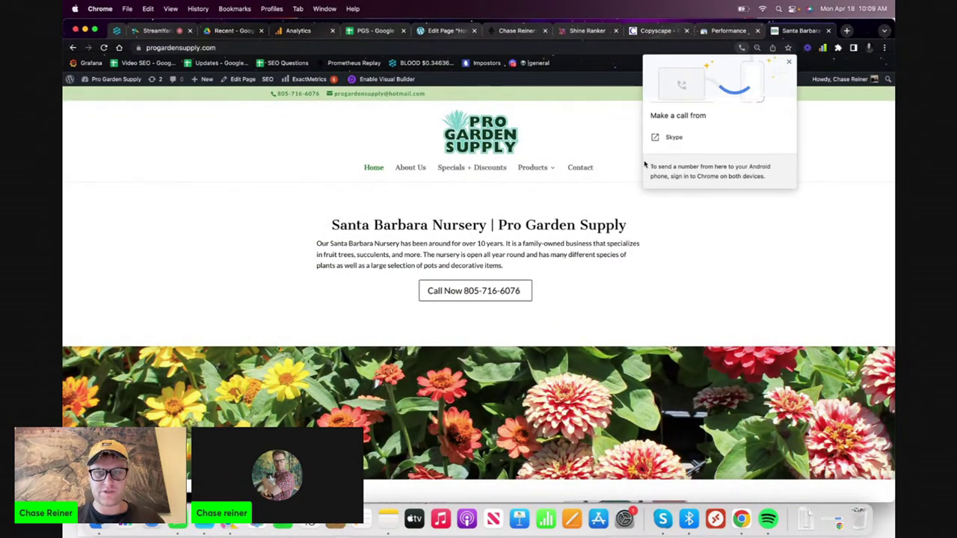
{"action": "left_click", "coordinate": [712, 139]}
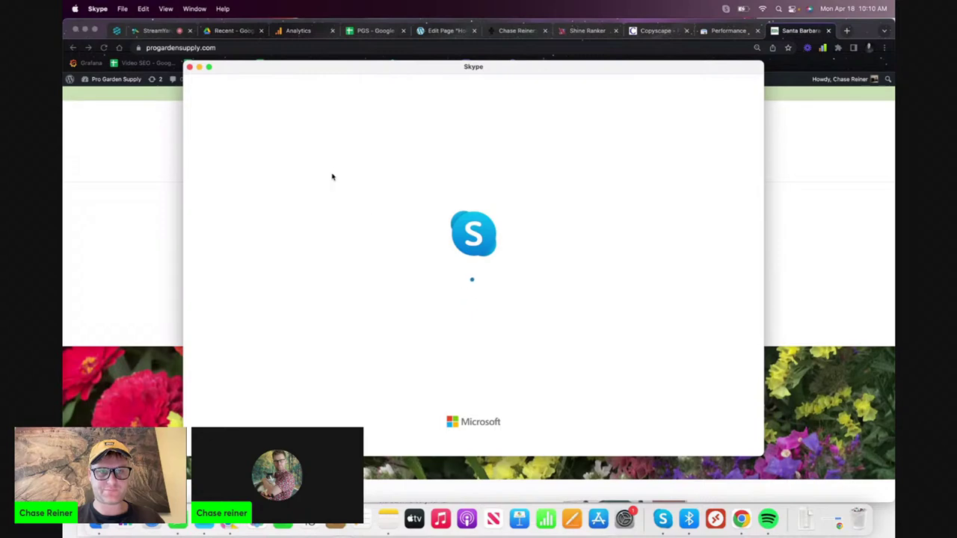
{"action": "left_click_drag", "start_coordinate": [346, 70], "coordinate": [329, 85]}
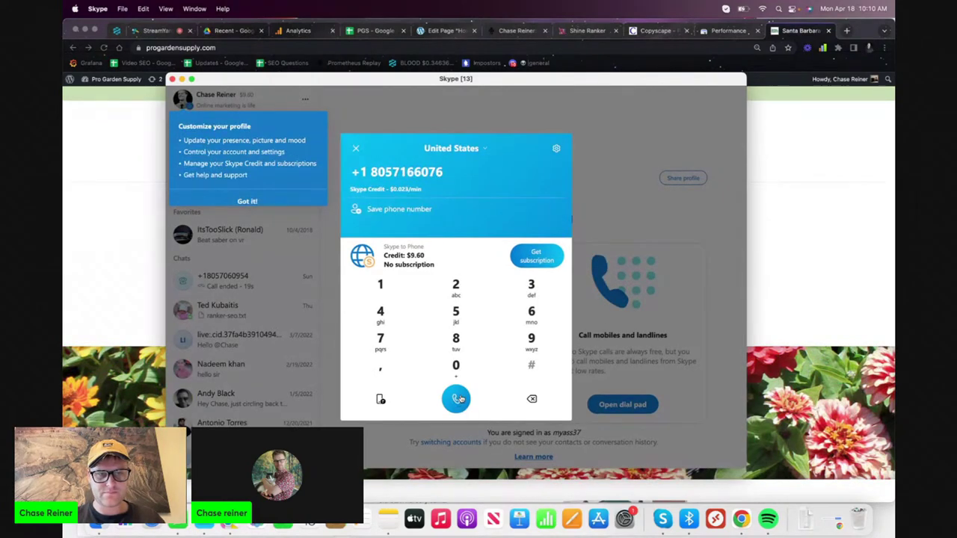
{"action": "left_click", "coordinate": [458, 400]}
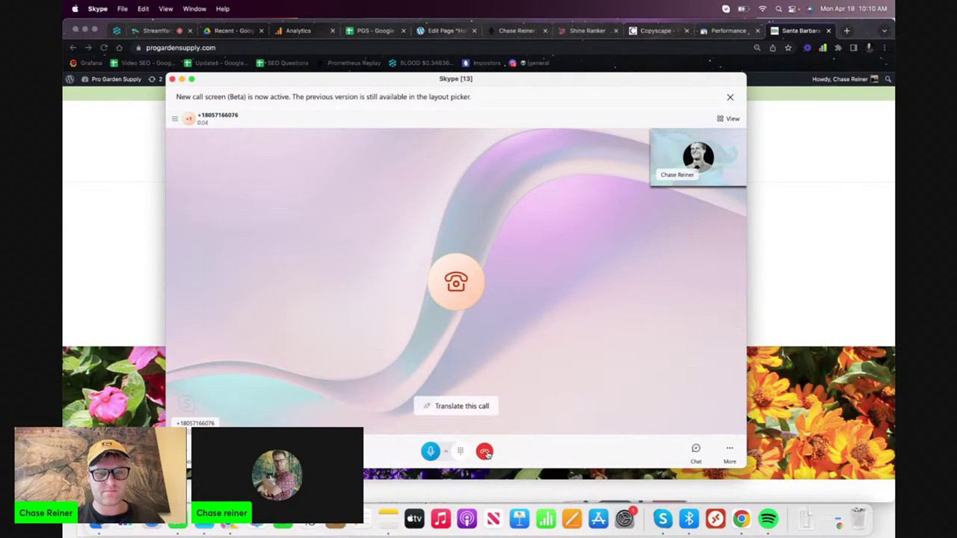
{"action": "left_click", "coordinate": [485, 453]}
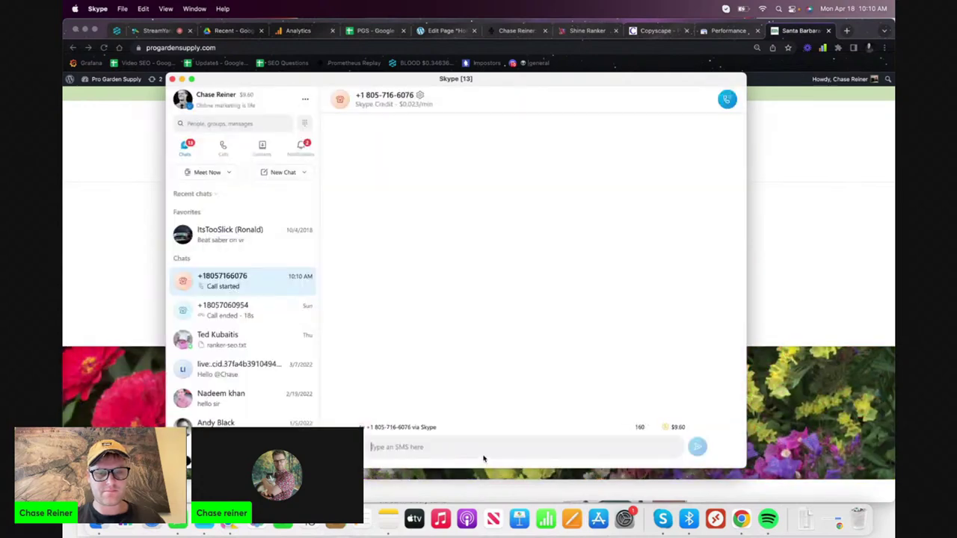
{"action": "left_click", "coordinate": [880, 243]}
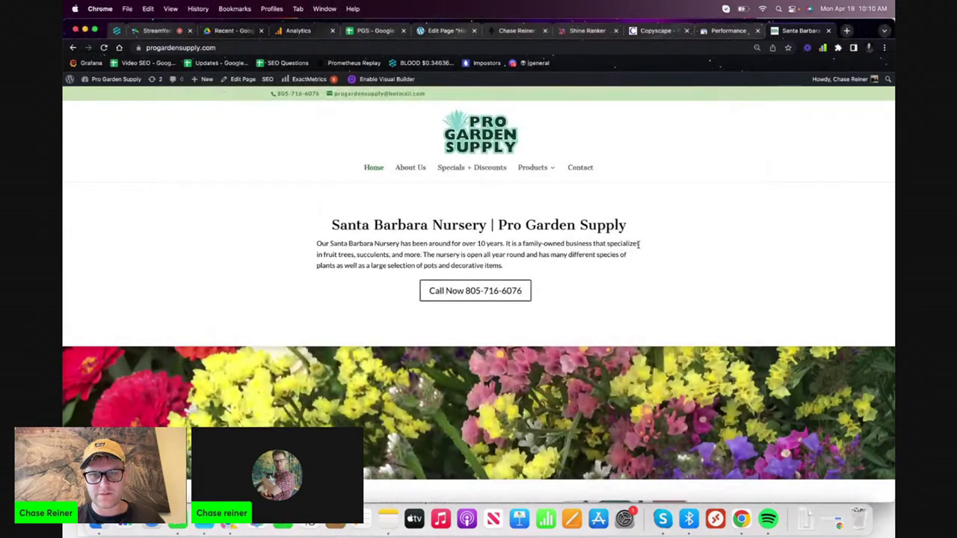
- Inspect the pasted home page URL in Search Console and request indexing
{"action": "left_click", "coordinate": [619, 50]}
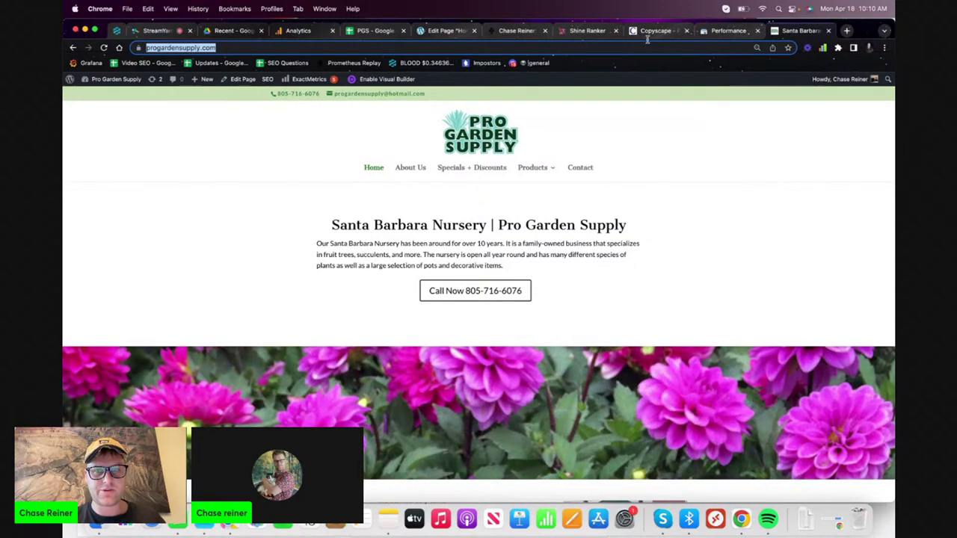
{"action": "left_click", "coordinate": [718, 31]}
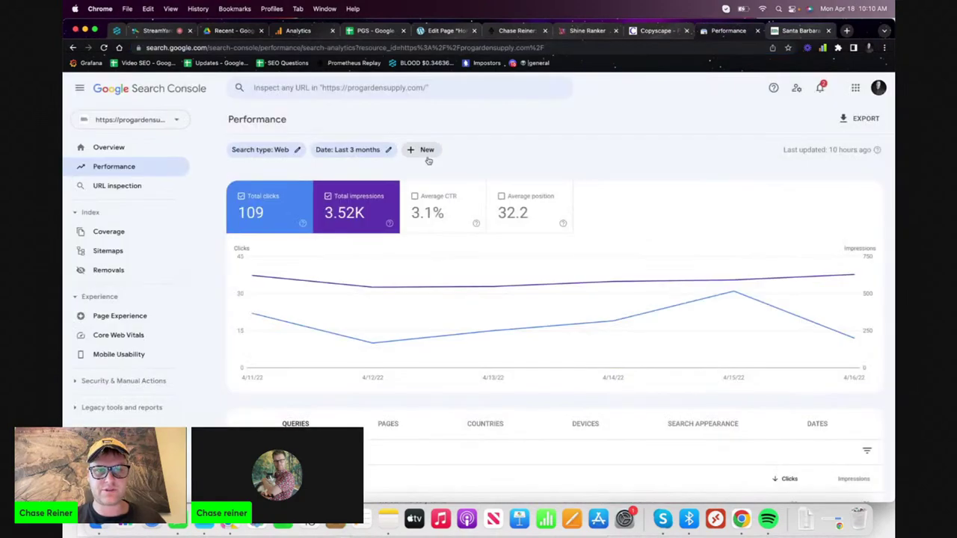
{"action": "left_click", "coordinate": [337, 87]}
{"action": "key", "text": "super+v"}
{"action": "key", "text": "Return"}
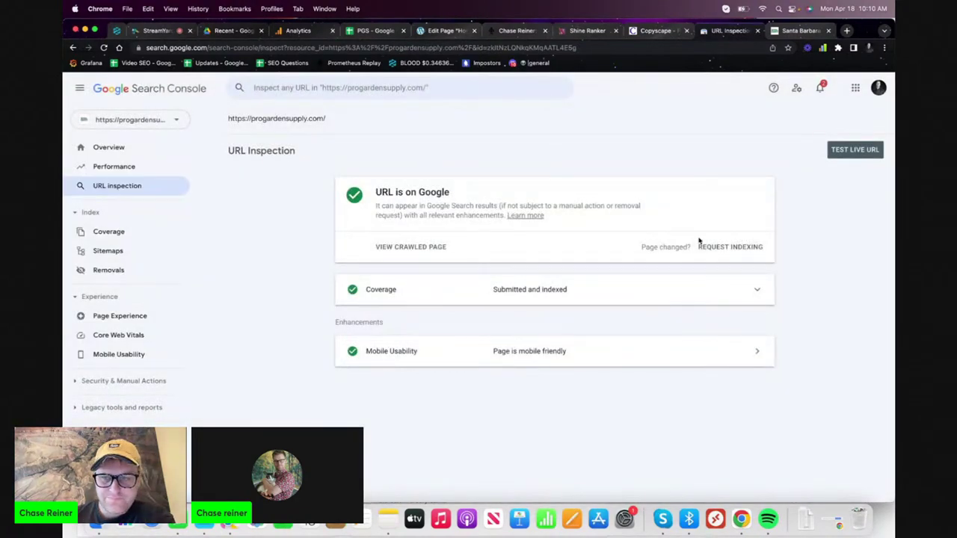
{"action": "left_click", "coordinate": [712, 247]}
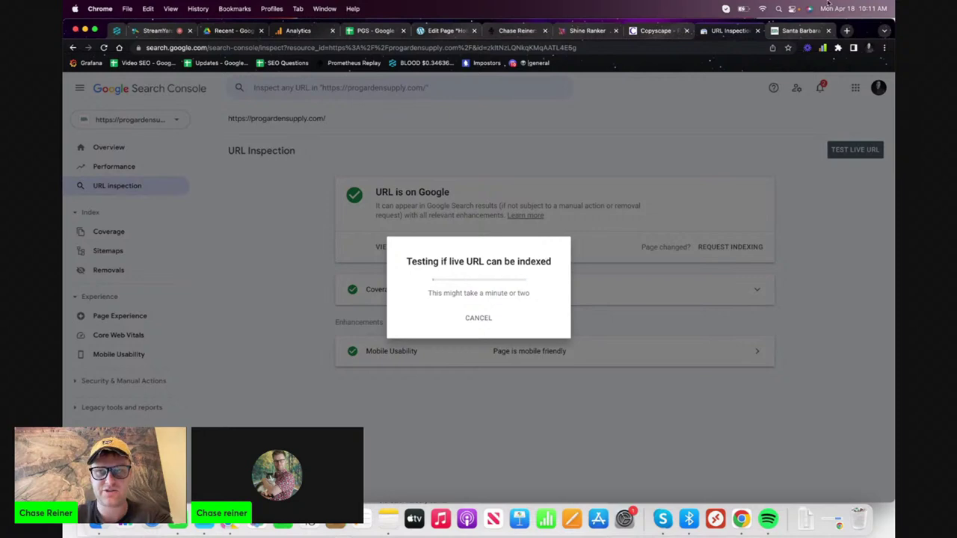
- Switch between the live site and Search Console while the indexing test runs
{"action": "left_click", "coordinate": [809, 31]}
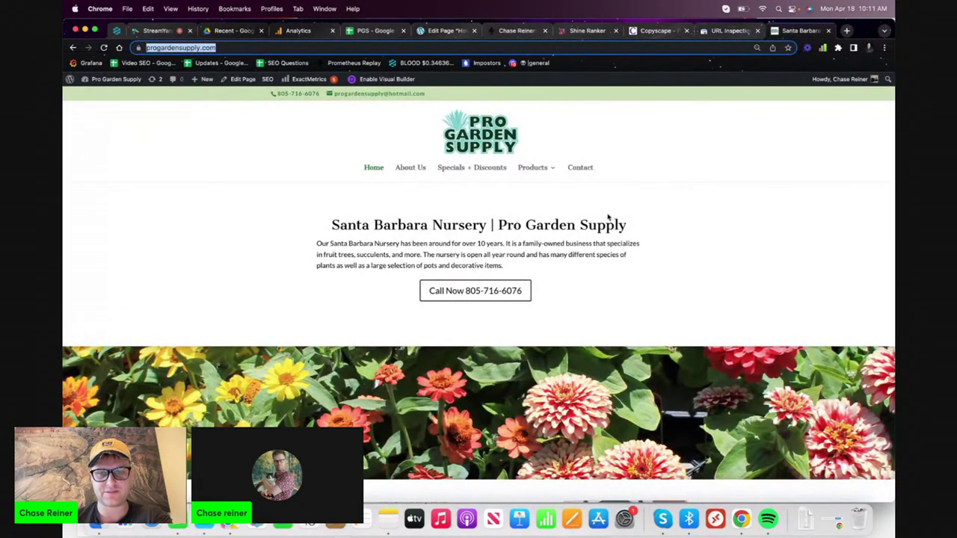
{"action": "left_click", "coordinate": [722, 33]}
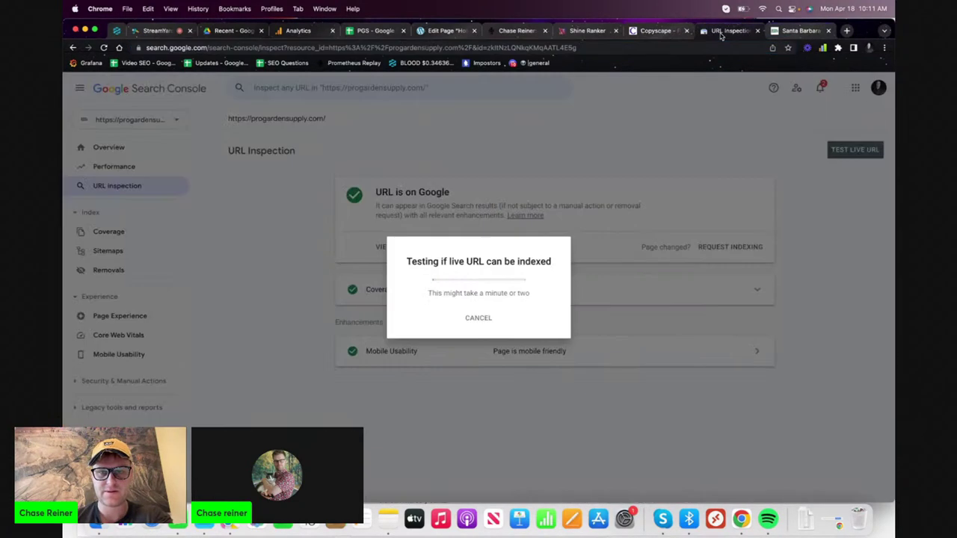
{"action": "left_click", "coordinate": [786, 34]}
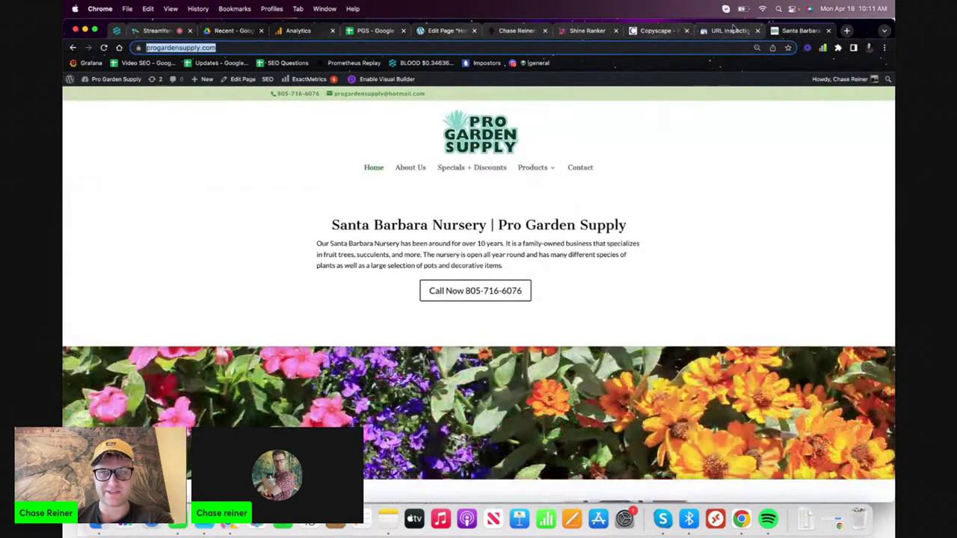
{"action": "left_click", "coordinate": [722, 33]}
{"action": "left_click", "coordinate": [782, 33]}
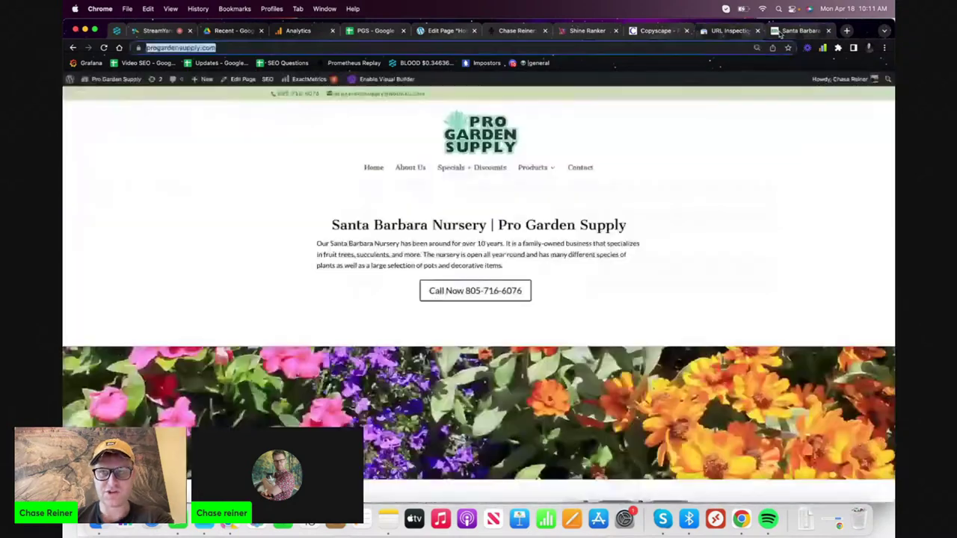
{"action": "left_click", "coordinate": [730, 33]}
{"action": "left_click", "coordinate": [785, 33]}
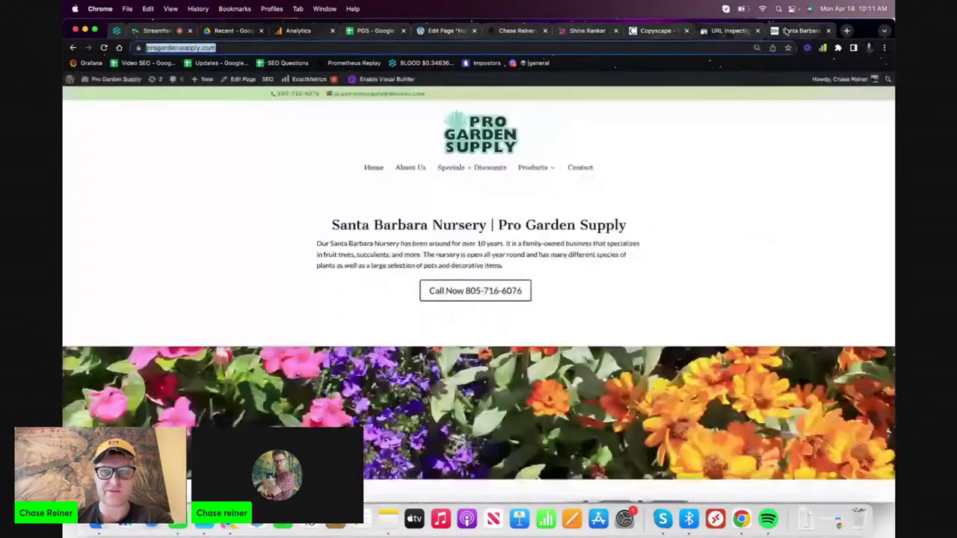
{"action": "left_click", "coordinate": [740, 33]}
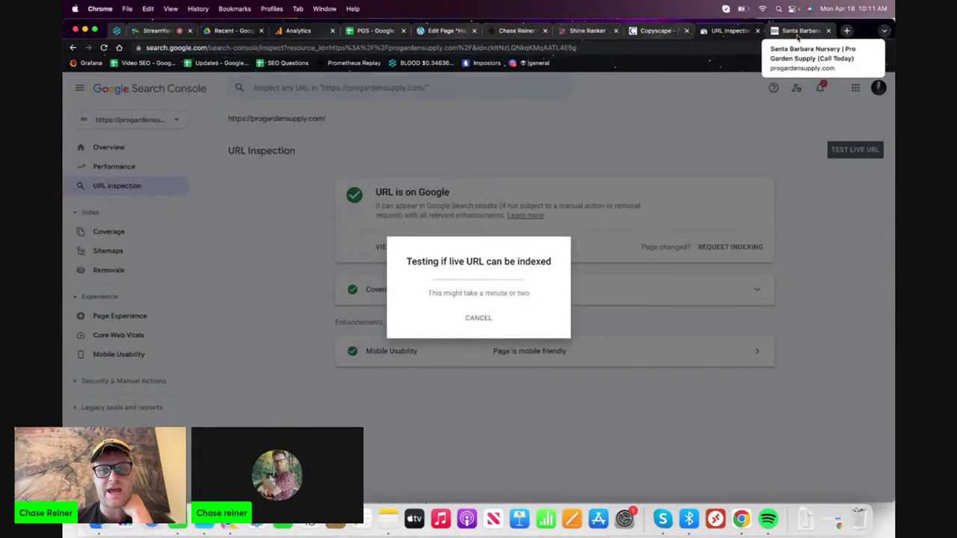
{"action": "left_click", "coordinate": [785, 33]}
{"action": "left_click", "coordinate": [721, 33]}
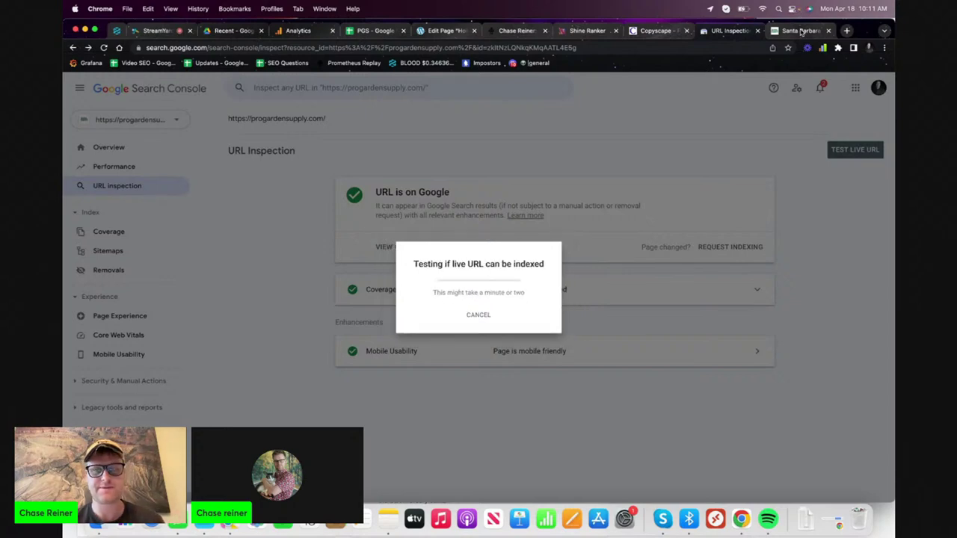
- Dismiss the indexing confirmation and return to the Santa Barbara Nursery home page
{"action": "left_click", "coordinate": [608, 323]}
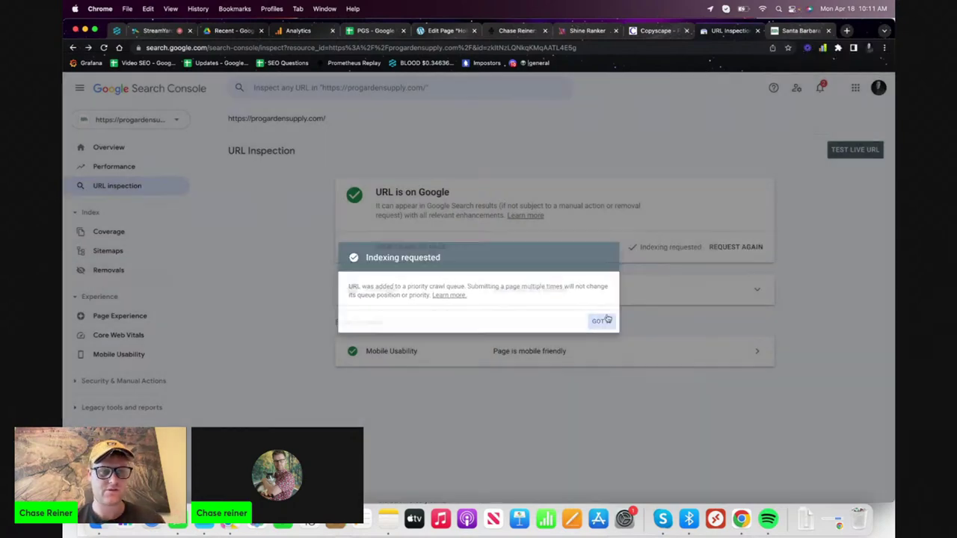
{"action": "left_click", "coordinate": [804, 29]}
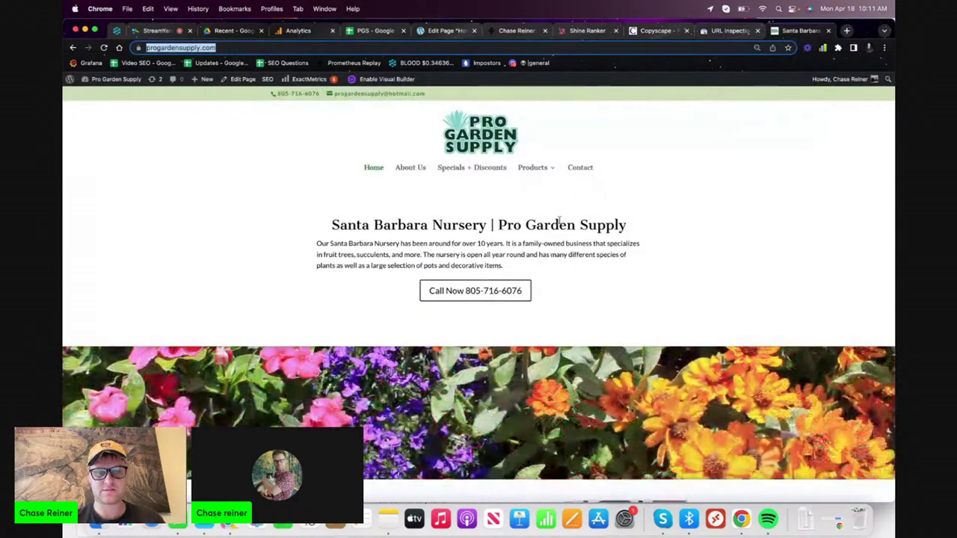
{"action": "double_click", "coordinate": [554, 224]}
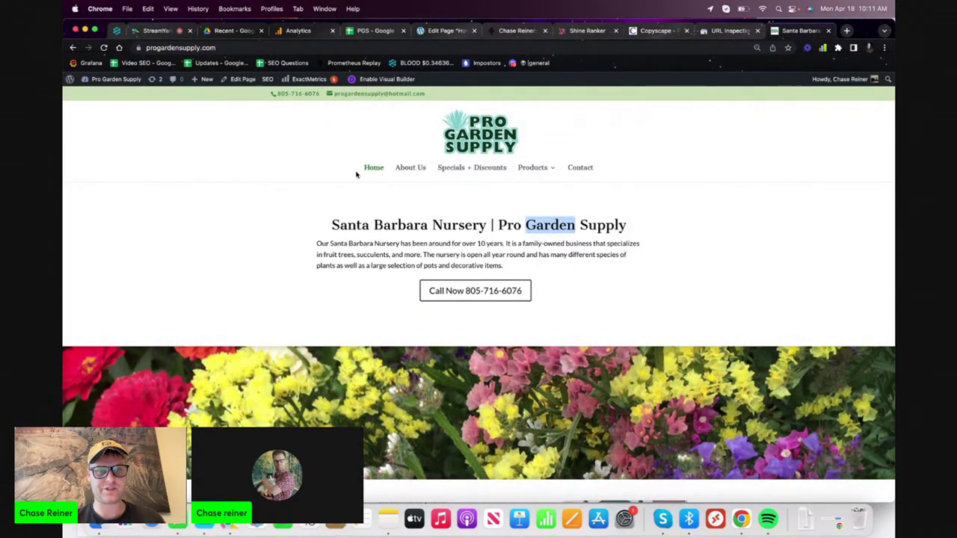
- Go to the Bulk Materials page and enable the Visual Builder
{"action": "left_click", "coordinate": [410, 169]}
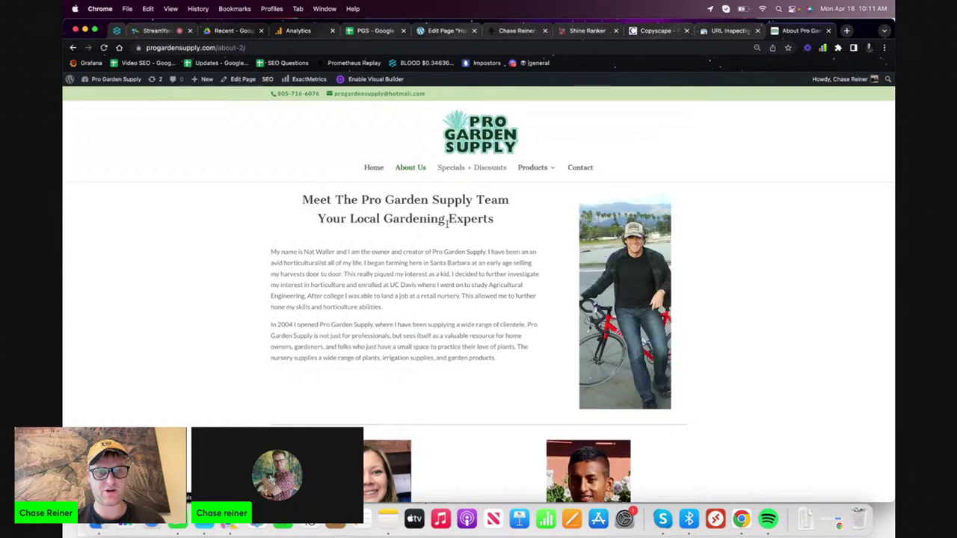
{"action": "mouse_move", "coordinate": [524, 171]}
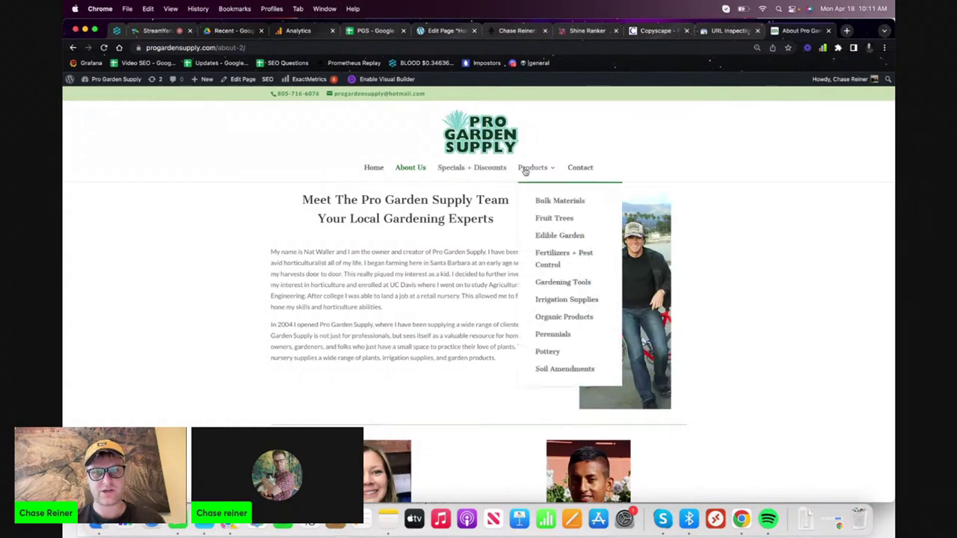
{"action": "left_click", "coordinate": [535, 205]}
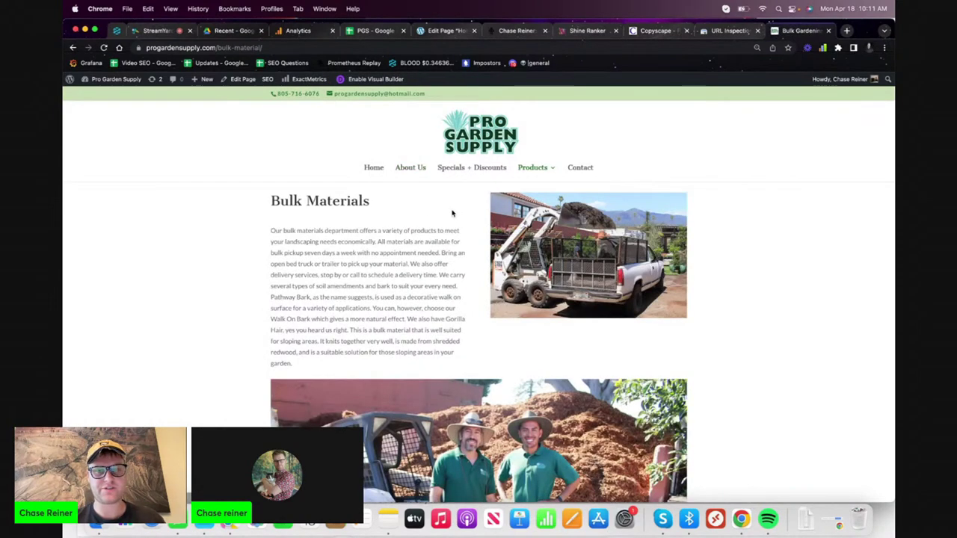
{"action": "left_click", "coordinate": [374, 79]}
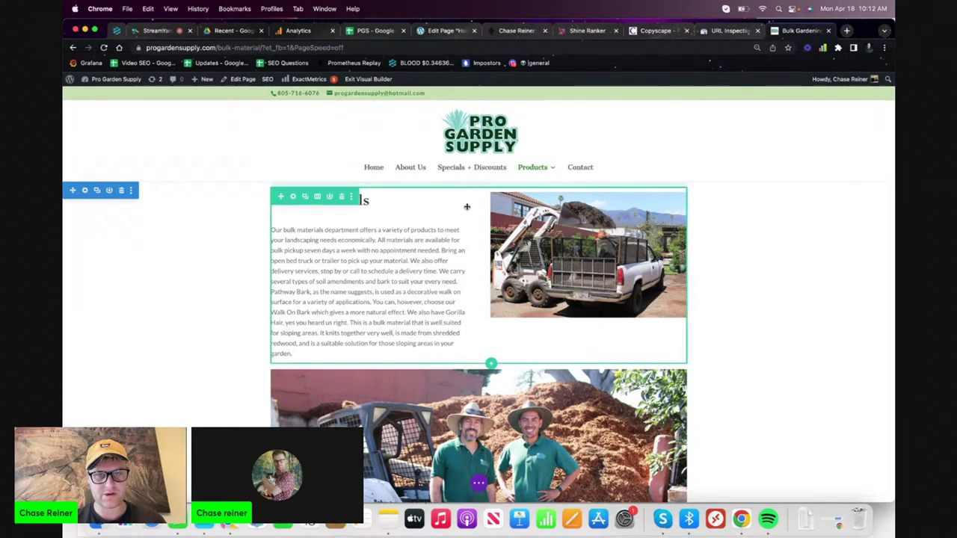
- Add a one-column row with a saved library module below the text, then delete it
{"action": "left_click", "coordinate": [490, 364]}
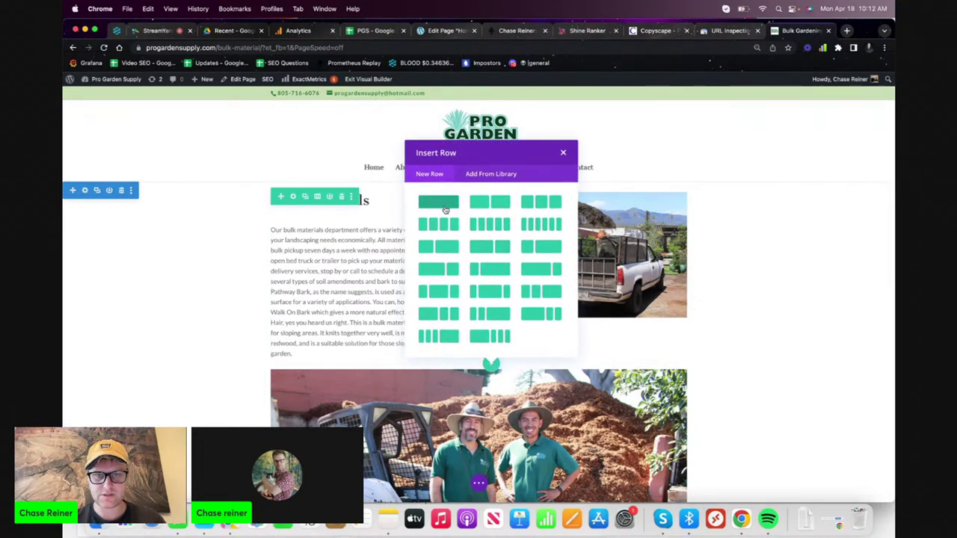
{"action": "left_click", "coordinate": [437, 202]}
{"action": "left_click", "coordinate": [489, 137]}
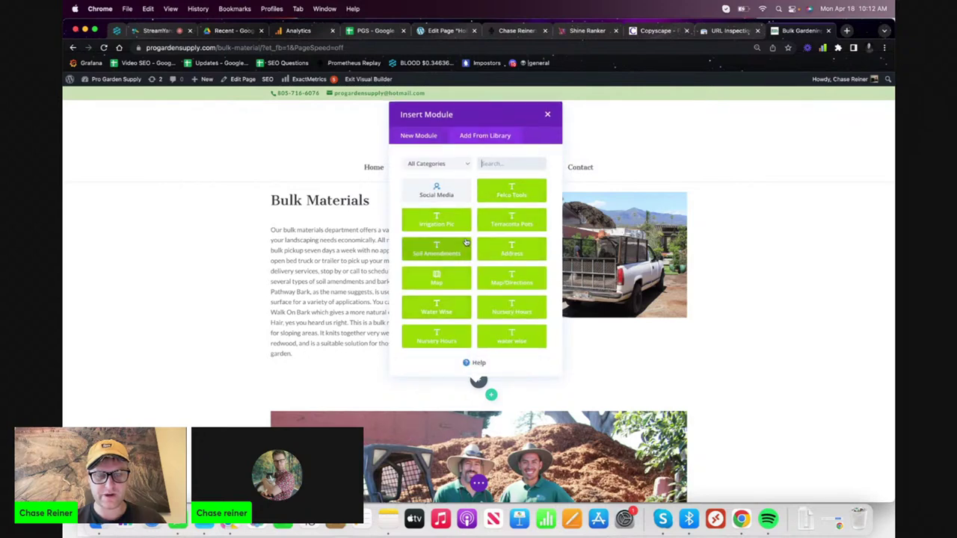
{"action": "left_click", "coordinate": [437, 220]}
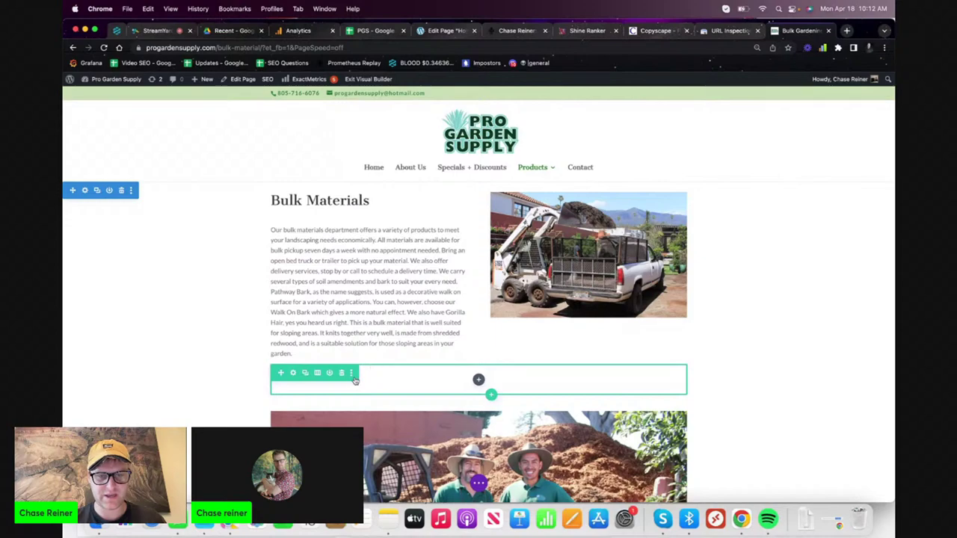
{"action": "left_click", "coordinate": [342, 373]}
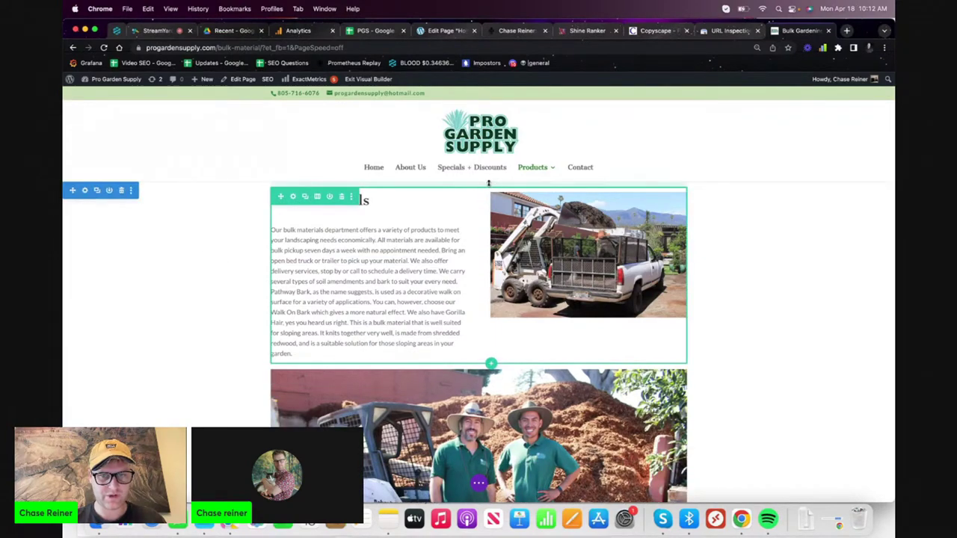
{"action": "scroll", "coordinate": [487, 184], "scroll_direction": "down", "scroll_amount": 15}
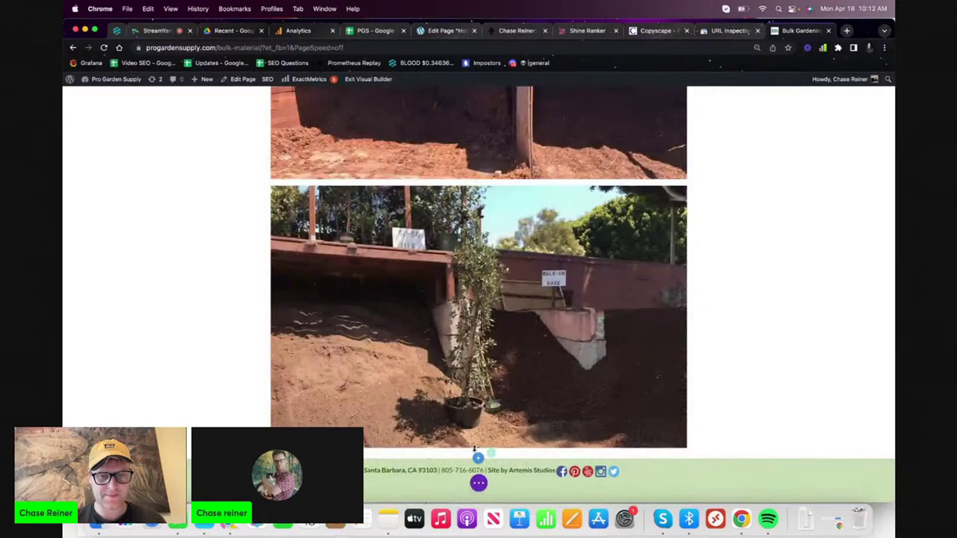
- Try adding a full-width section from saved library modules, then dismiss the module picker
{"action": "left_click", "coordinate": [478, 457]}
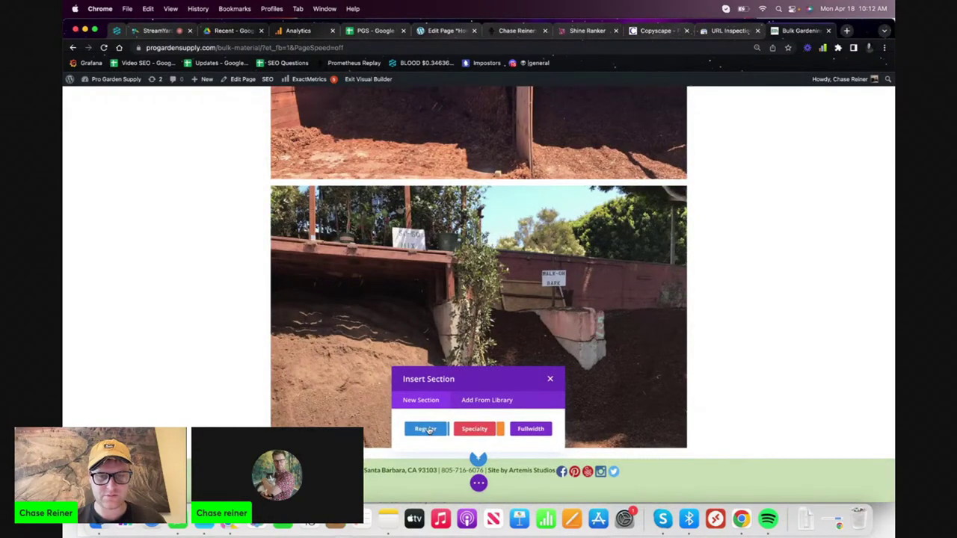
{"action": "left_click", "coordinate": [531, 429]}
{"action": "left_click", "coordinate": [490, 266]}
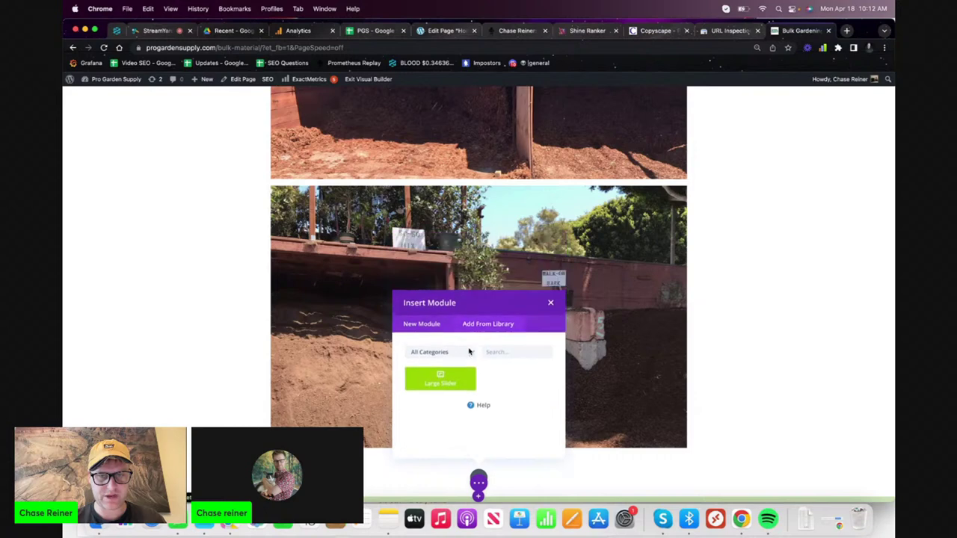
{"action": "left_click", "coordinate": [465, 353]}
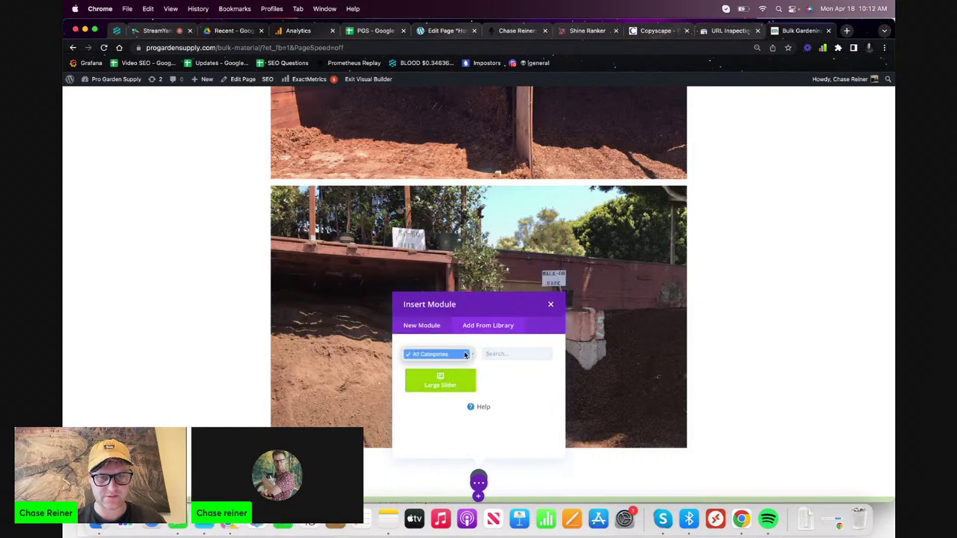
{"action": "left_click", "coordinate": [464, 354]}
{"action": "left_click", "coordinate": [422, 326]}
{"action": "left_click", "coordinate": [492, 272]}
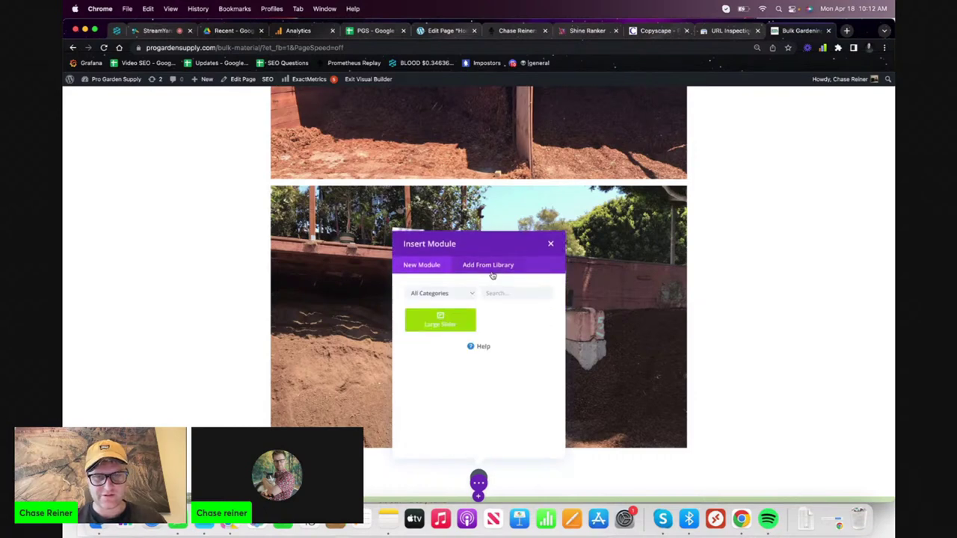
{"action": "left_click", "coordinate": [652, 362]}
{"action": "scroll", "coordinate": [626, 331], "scroll_direction": "down", "scroll_amount": 1}
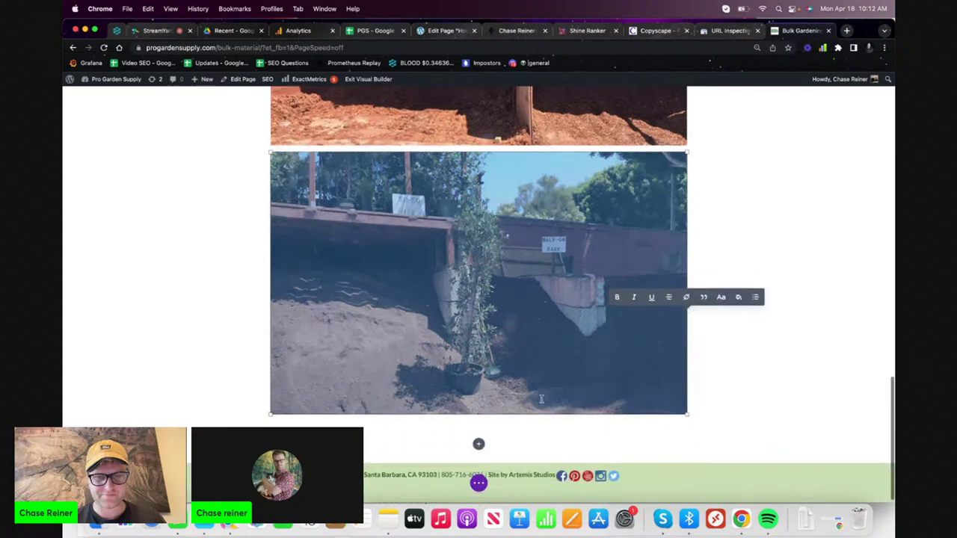
{"action": "left_click", "coordinate": [478, 440]}
{"action": "left_click", "coordinate": [479, 441]}
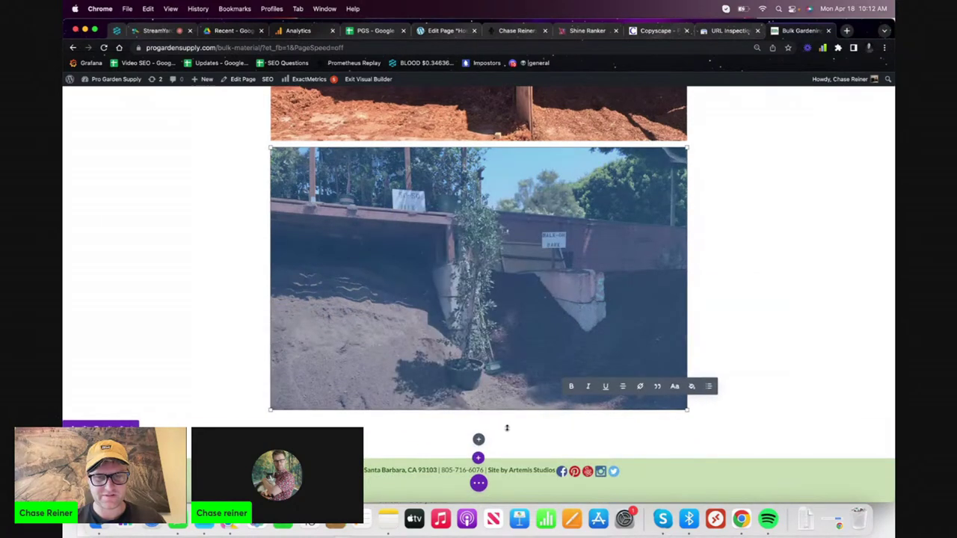
- Add a Regular single-column section below the last image and insert the saved heading-and-text layout
{"action": "left_click", "coordinate": [477, 419]}
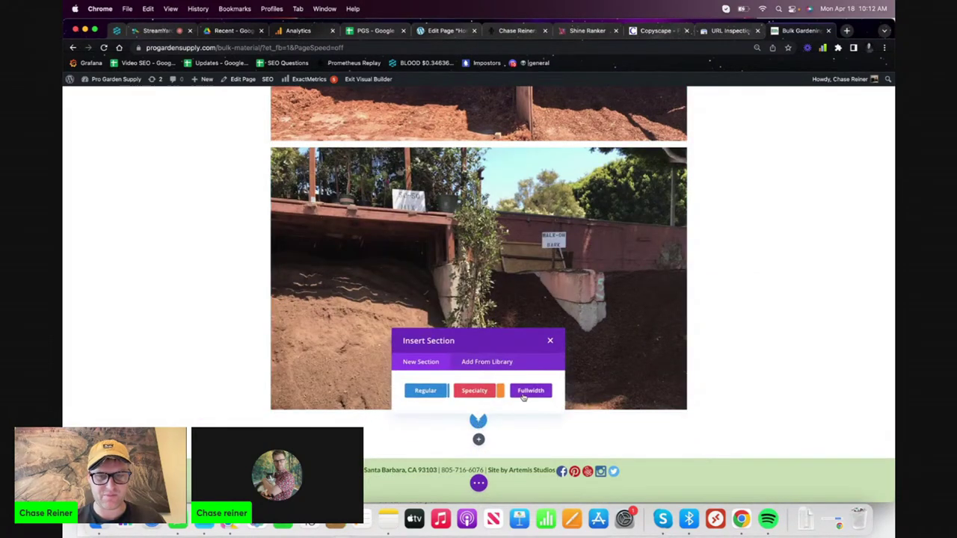
{"action": "left_click", "coordinate": [441, 396]}
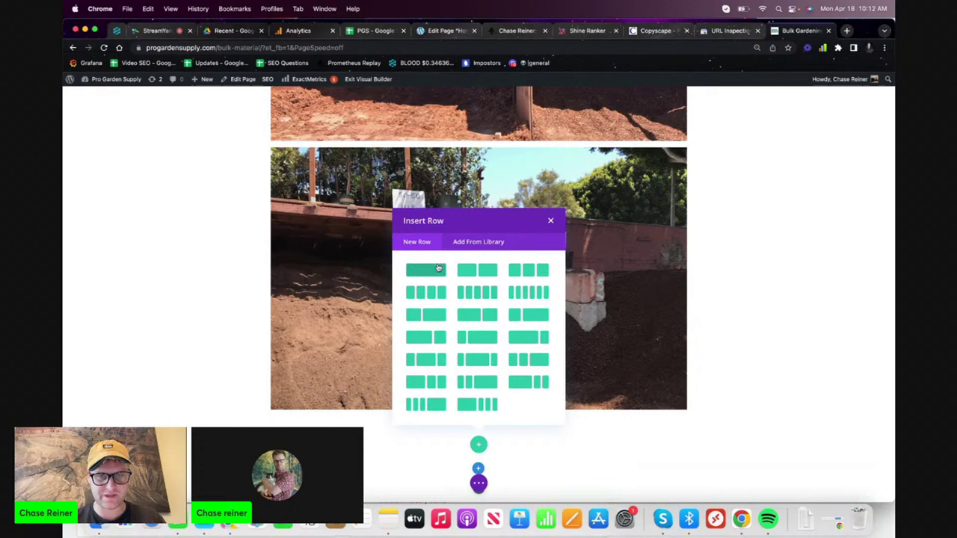
{"action": "left_click", "coordinate": [438, 269]}
{"action": "left_click", "coordinate": [485, 132]}
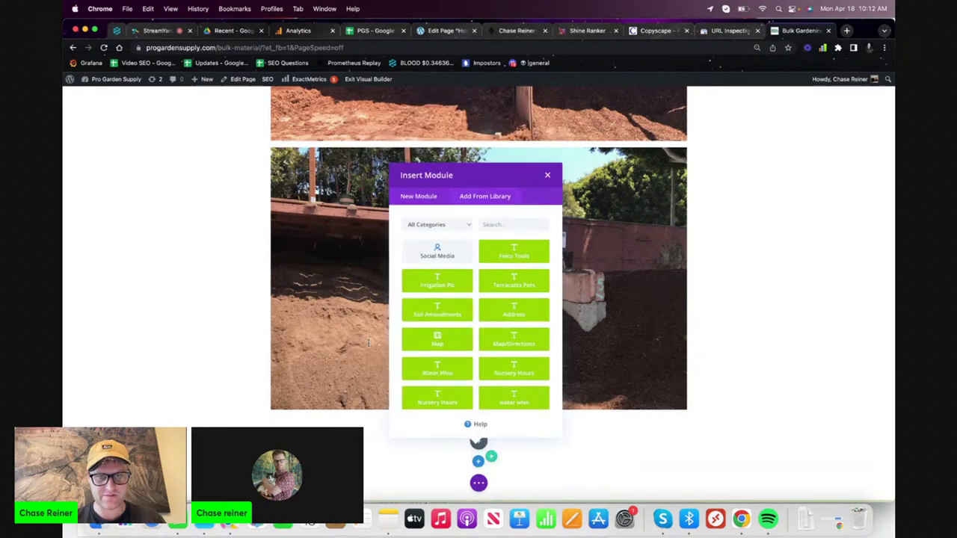
{"action": "scroll", "coordinate": [369, 344], "scroll_direction": "left", "scroll_amount": 5}
{"action": "left_click", "coordinate": [451, 201]}
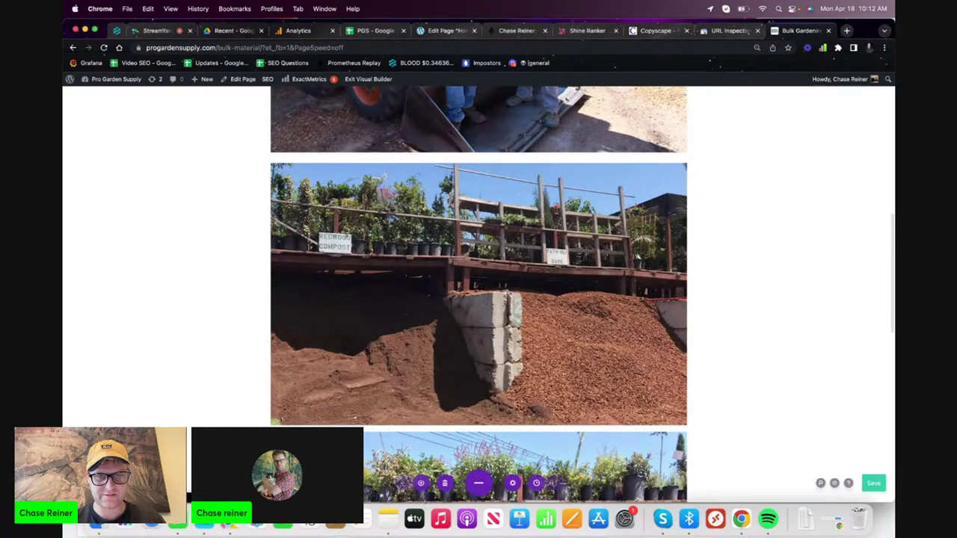
{"action": "scroll", "coordinate": [463, 300], "scroll_direction": "down", "scroll_amount": 8}
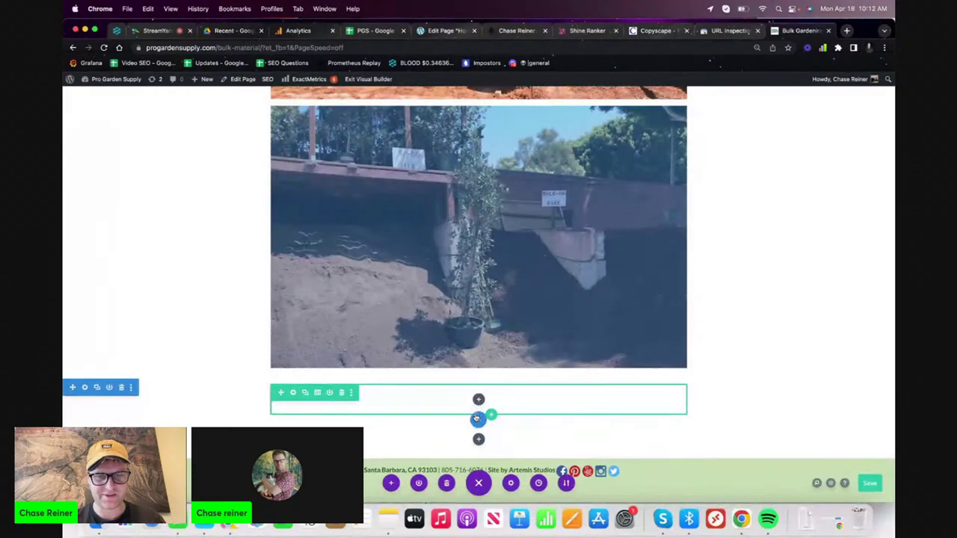
{"action": "left_click", "coordinate": [477, 419]}
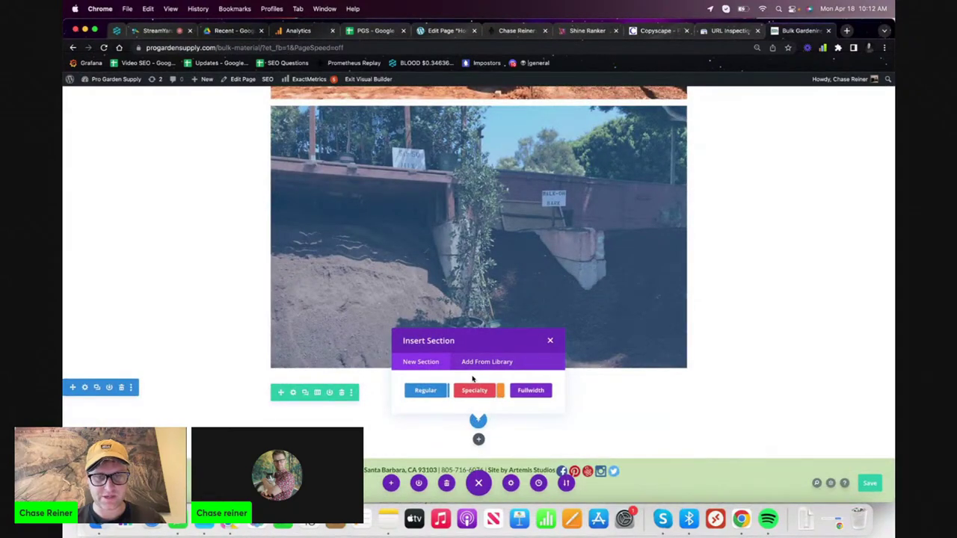
{"action": "left_click", "coordinate": [481, 364]}
{"action": "left_click", "coordinate": [465, 377]}
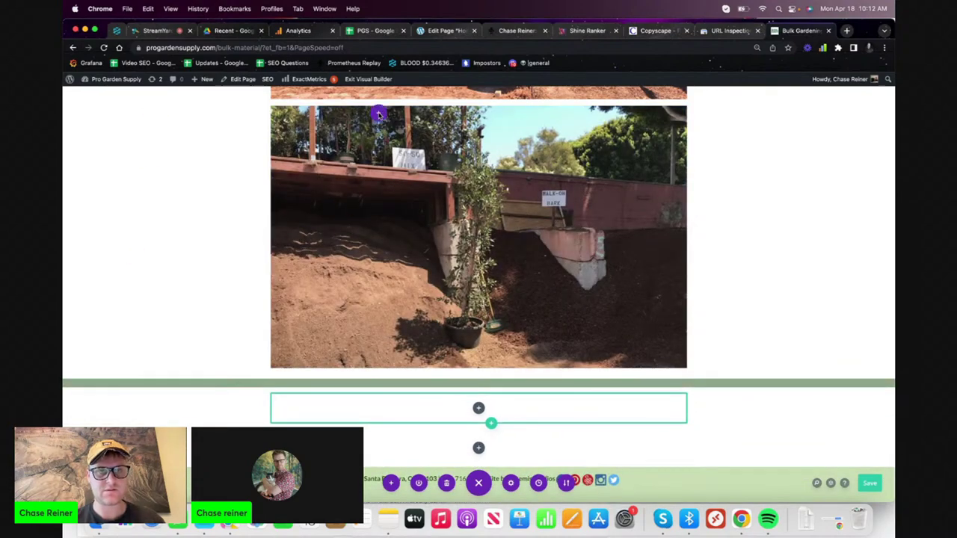
- Delete 'Santa Barbara Nursery' from the top heading, leaving '| Pro Garden Supply'
{"action": "scroll", "coordinate": [436, 259], "scroll_direction": "up", "scroll_amount": 5}
{"action": "scroll", "coordinate": [481, 90], "scroll_direction": "up", "scroll_amount": 15}
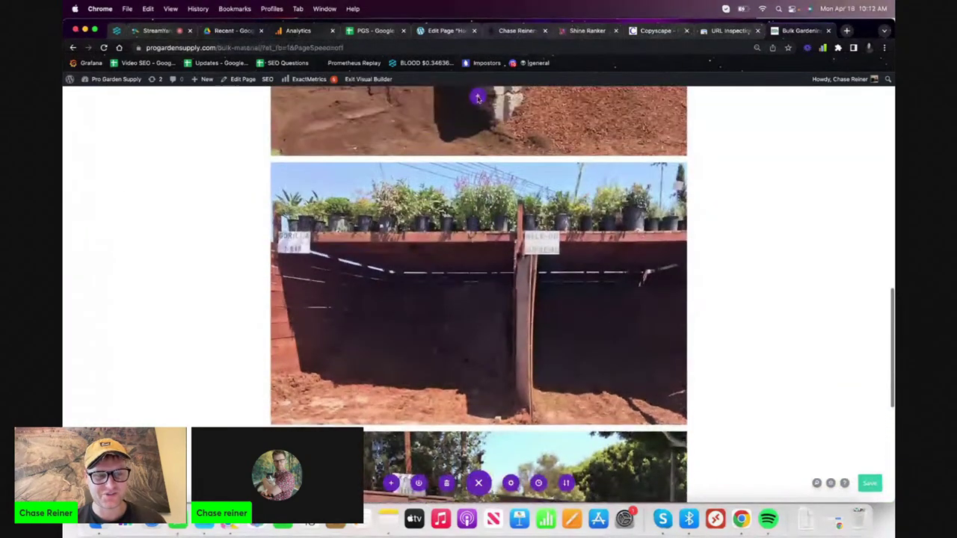
{"action": "scroll", "coordinate": [478, 97], "scroll_direction": "up", "scroll_amount": 3}
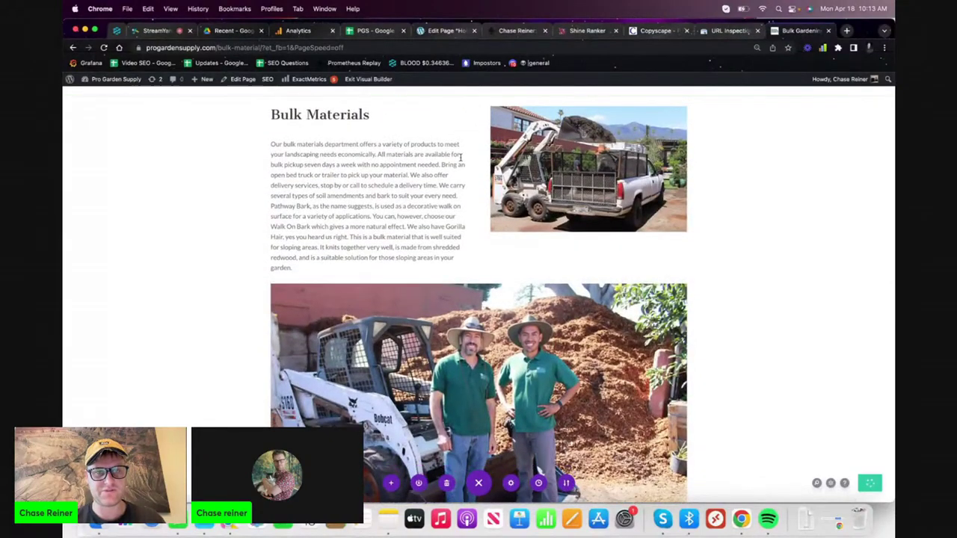
{"action": "scroll", "coordinate": [461, 157], "scroll_direction": "up", "scroll_amount": 5}
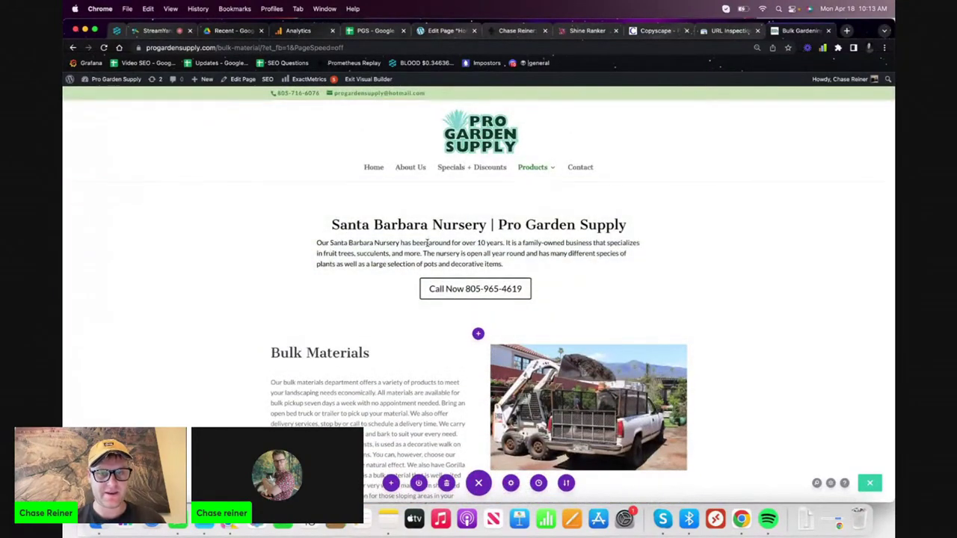
{"action": "left_click", "coordinate": [427, 242]}
{"action": "left_click_drag", "start_coordinate": [487, 226], "coordinate": [334, 226]}
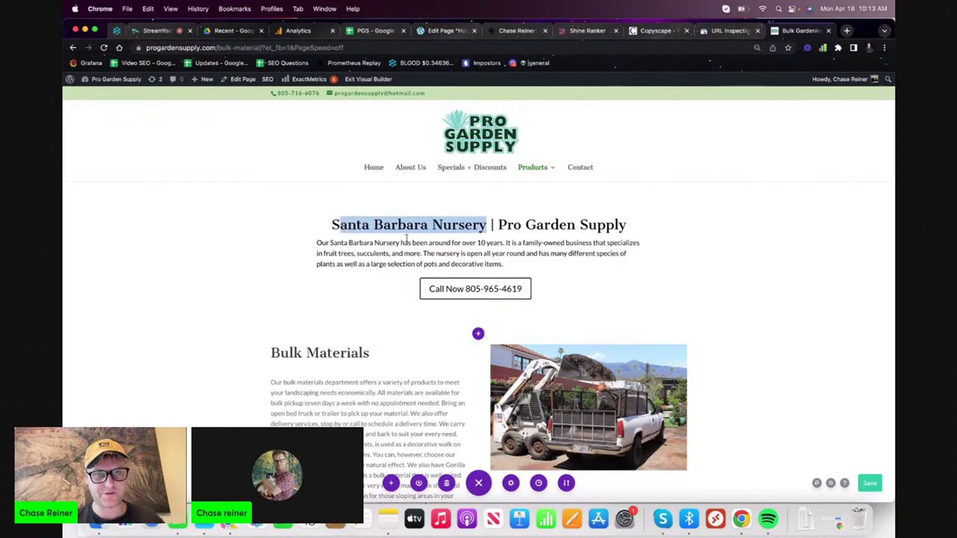
{"action": "key", "text": "BackSpace"}
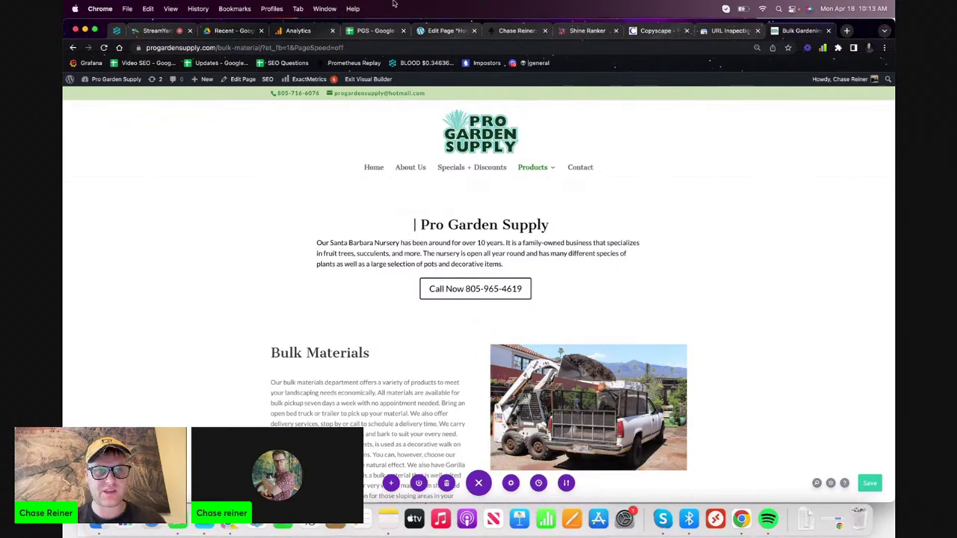
- Copy 'Mulch Santa Barbara' from cell B4 of the PGS sheet into the heading
{"action": "left_click", "coordinate": [369, 34]}
{"action": "left_click", "coordinate": [329, 180]}
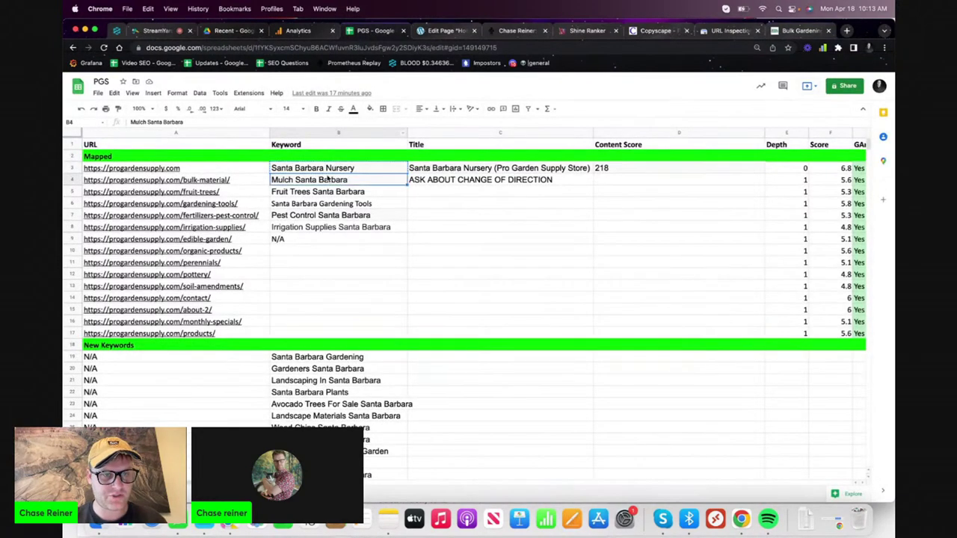
{"action": "key", "text": "super+c"}
{"action": "left_click", "coordinate": [800, 31]}
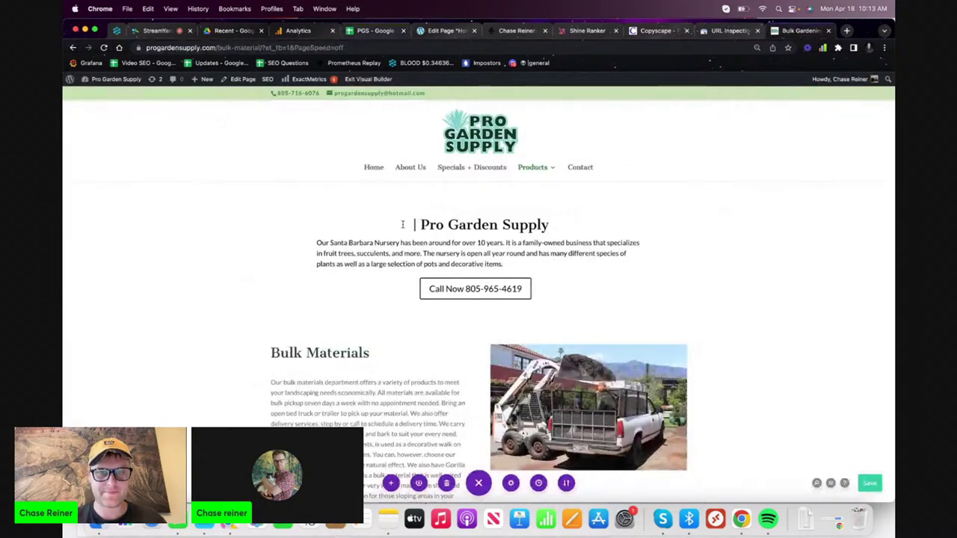
{"action": "key", "text": "super+v"}
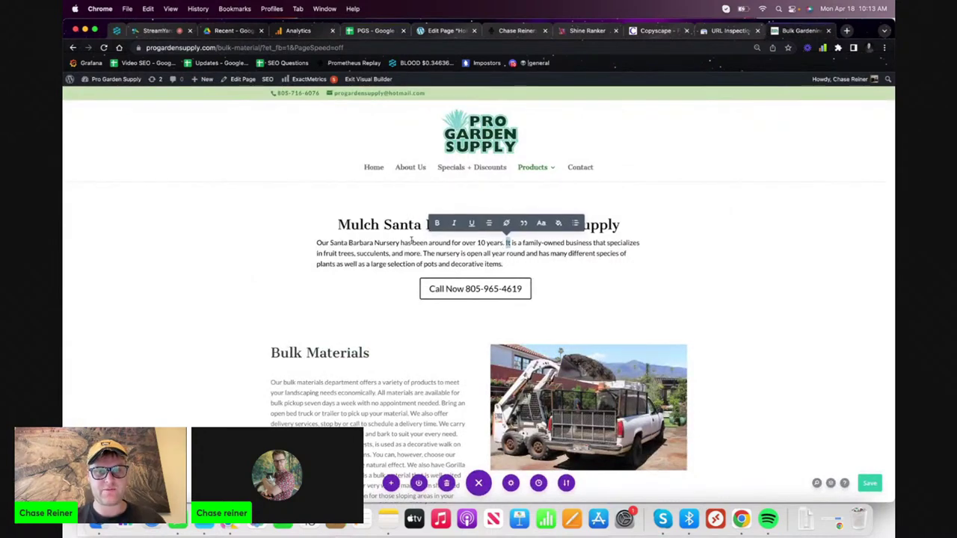
- Copy the heading's 'Mulch Santa Barbara' keyword and bring up the Shine Ranker Content Editor
{"action": "left_click", "coordinate": [386, 224]}
{"action": "double_click", "coordinate": [456, 225]}
{"action": "left_click", "coordinate": [433, 224]}
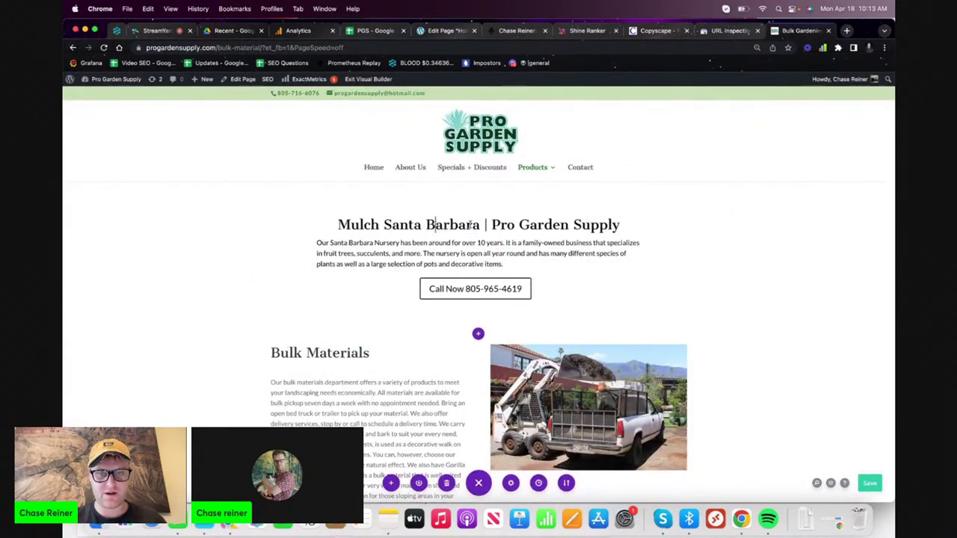
{"action": "left_click_drag", "start_coordinate": [476, 226], "coordinate": [334, 225]}
{"action": "key", "text": "super+c"}
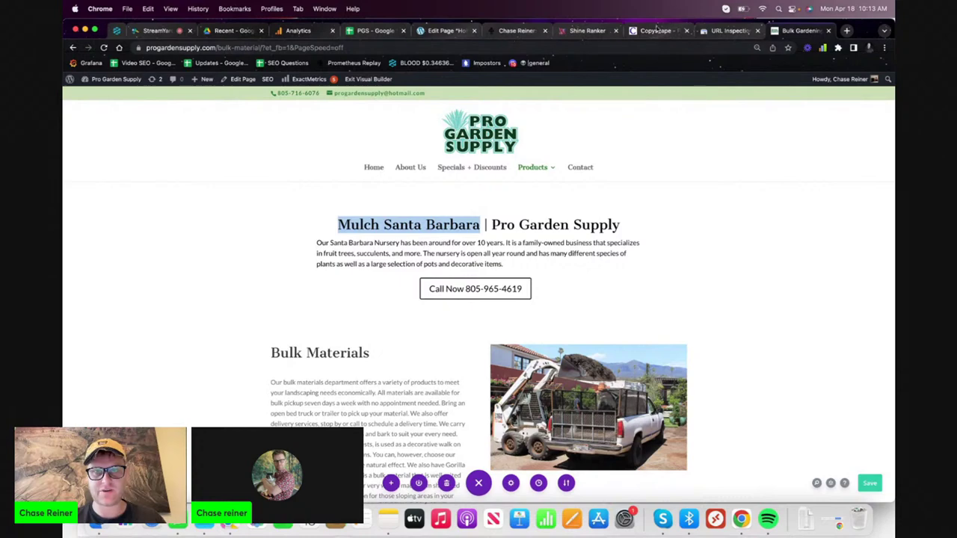
{"action": "left_click", "coordinate": [588, 30]}
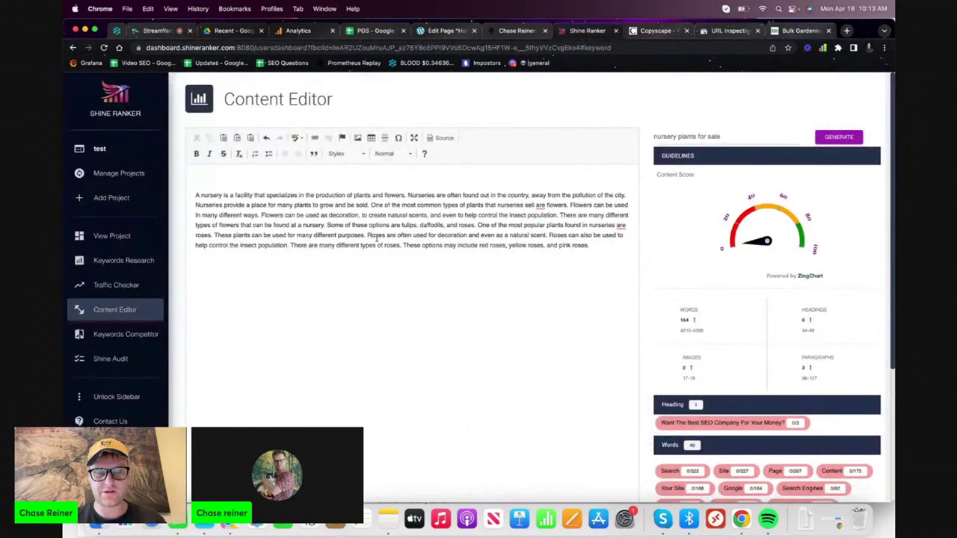
- Clear the editor and generate content for the keyword 'Mulch Santa Barbara'
{"action": "key", "text": "super+a"}
{"action": "key", "text": "BackSpace"}
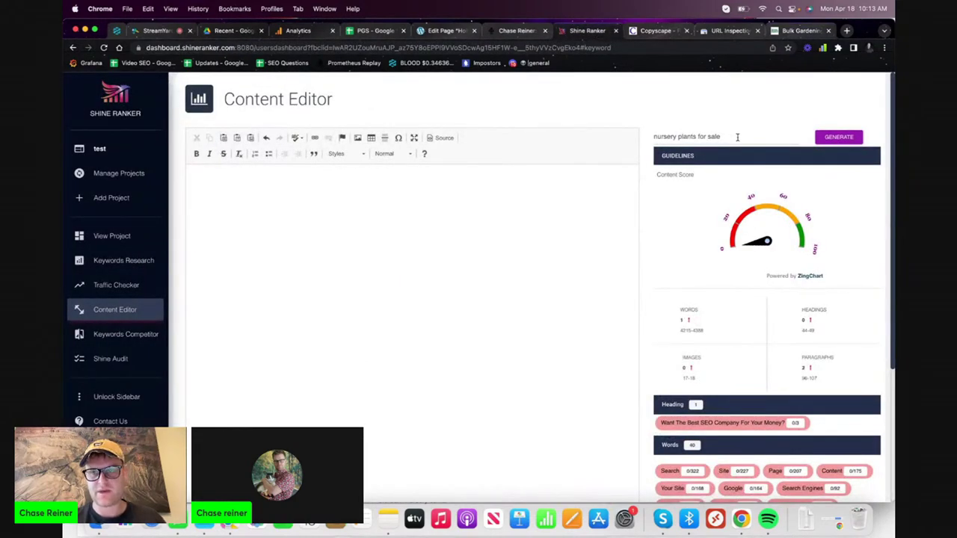
{"action": "triple_click", "coordinate": [737, 137]}
{"action": "key", "text": "super+v"}
{"action": "left_click", "coordinate": [823, 140]}
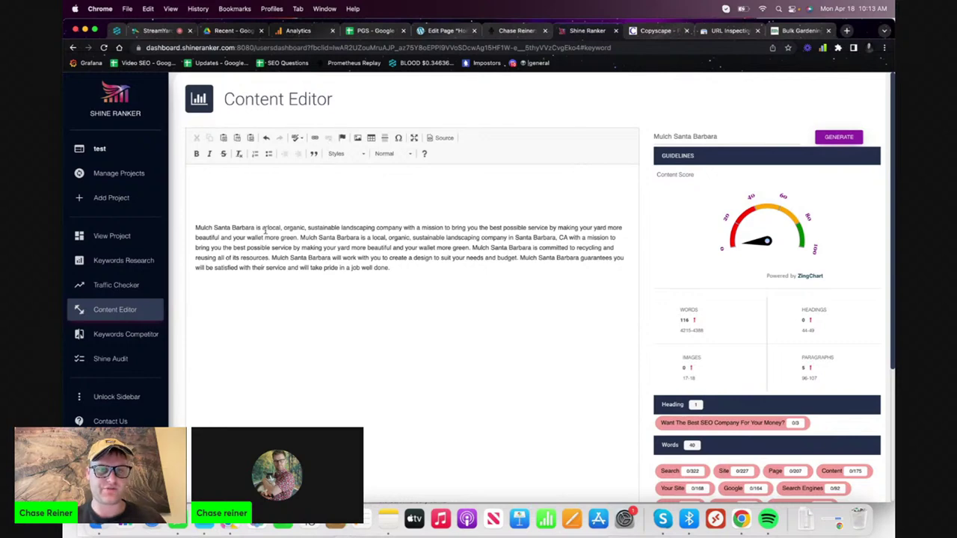
- Select the generated text, then load and clear the 'How Can I Make Money From Blogging' history entry
{"action": "triple_click", "coordinate": [421, 283]}
{"action": "left_click", "coordinate": [419, 277]}
{"action": "triple_click", "coordinate": [419, 276]}
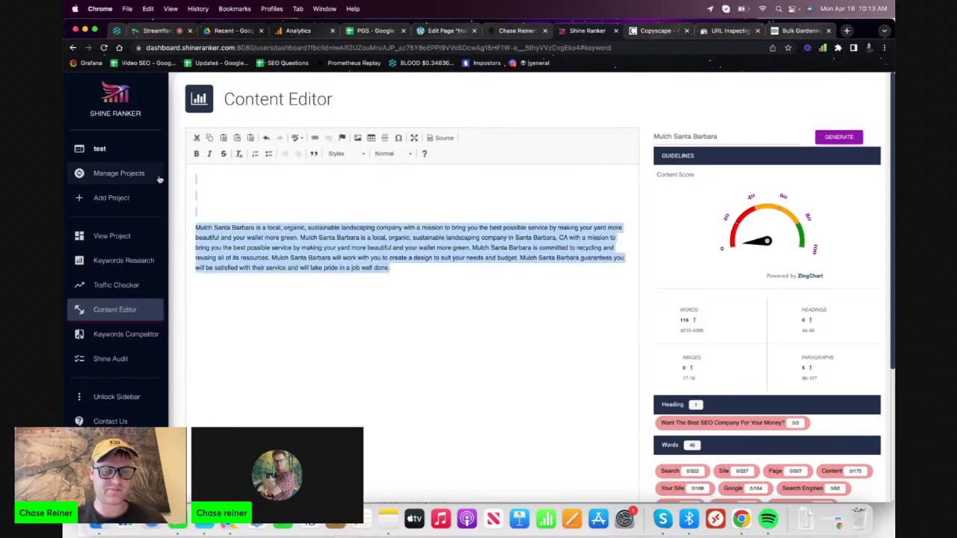
{"action": "left_click", "coordinate": [340, 258]}
{"action": "key", "text": "super+a"}
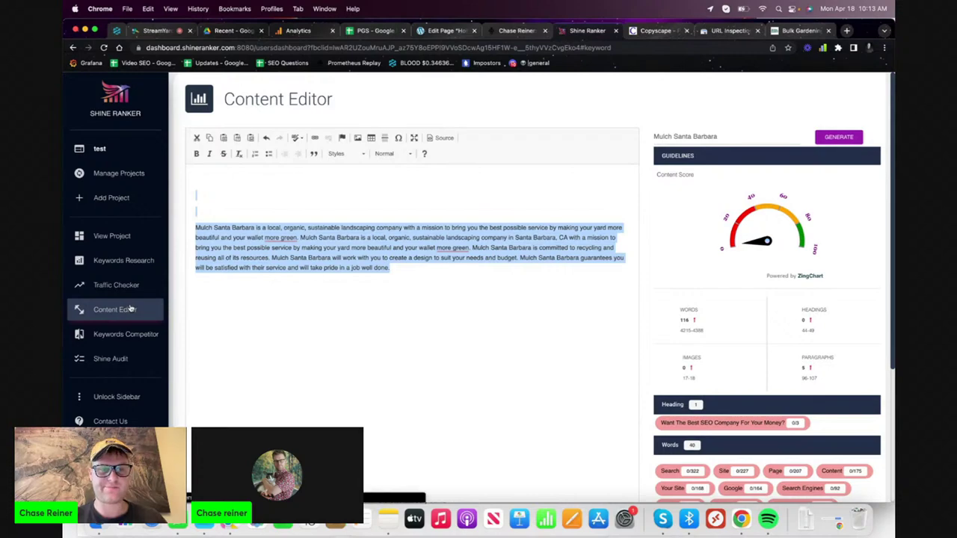
{"action": "left_click", "coordinate": [129, 309]}
{"action": "scroll", "coordinate": [273, 314], "scroll_direction": "down", "scroll_amount": 10}
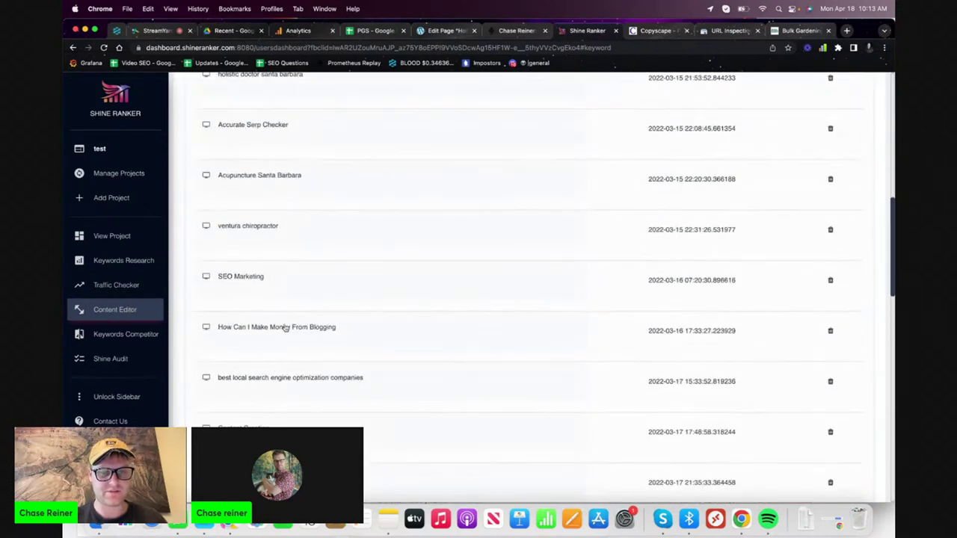
{"action": "left_click", "coordinate": [331, 327]}
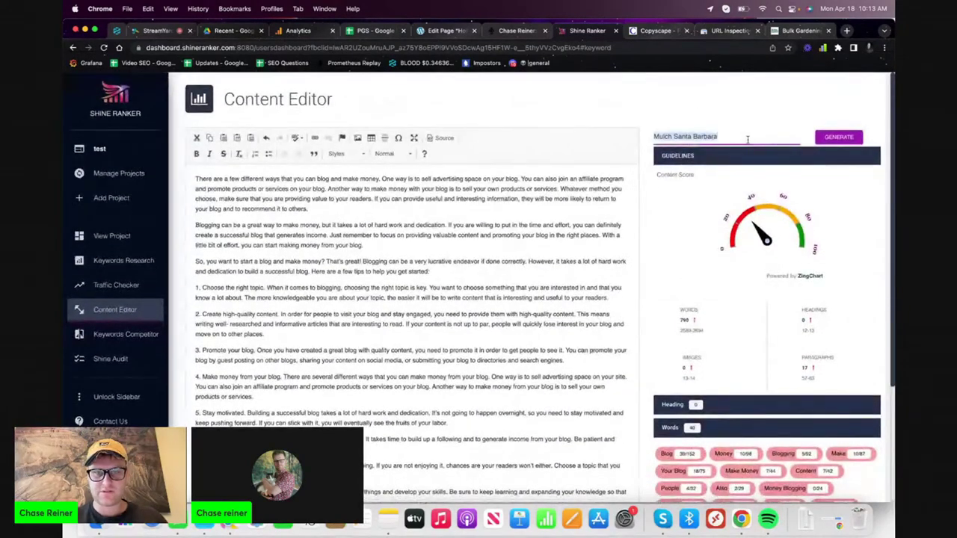
{"action": "key", "text": "super+a"}
{"action": "key", "text": "BackSpace"}
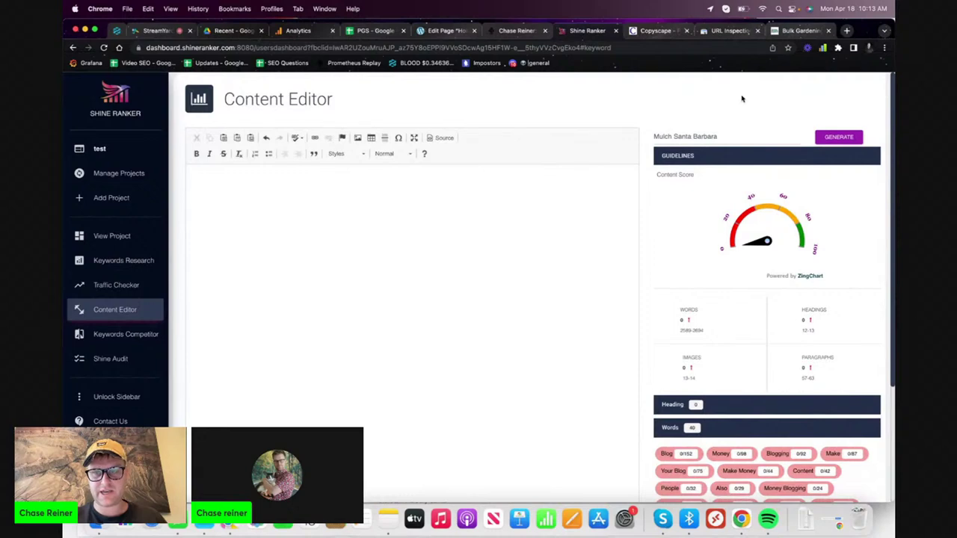
- Change the keyword to 'Buy Mulch in Santa Barbara, California' and generate new content
{"action": "left_click", "coordinate": [735, 137]}
{"action": "triple_click", "coordinate": [735, 137]}
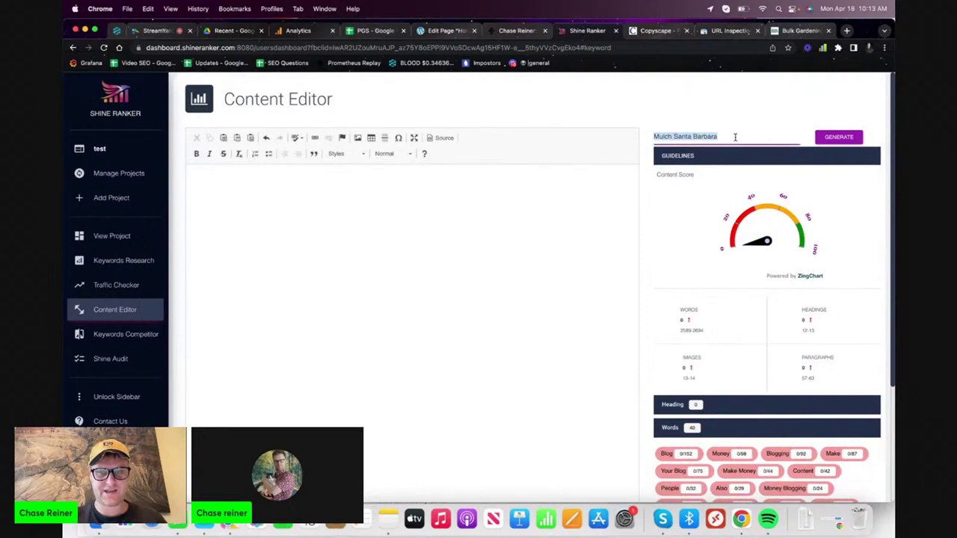
{"action": "left_click", "coordinate": [735, 136]}
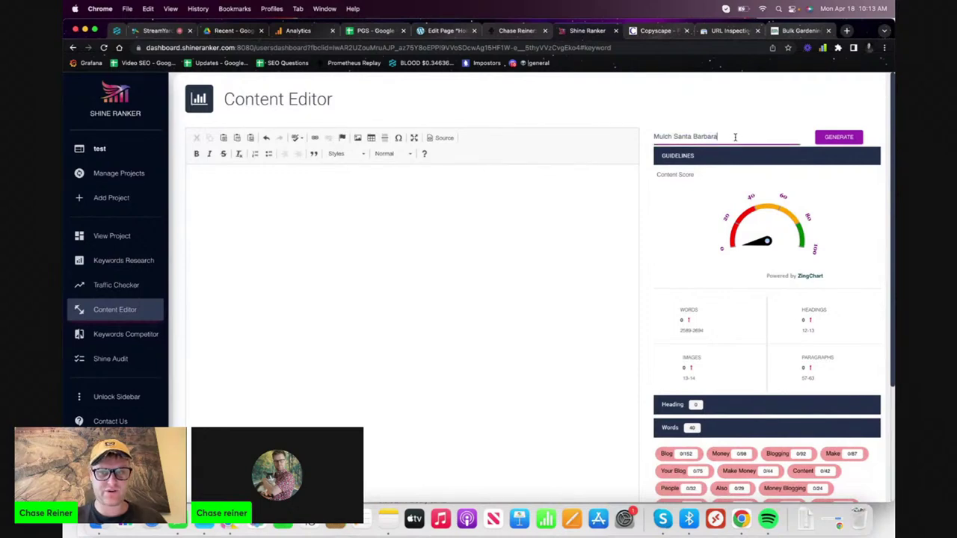
{"action": "triple_click", "coordinate": [676, 135]}
{"action": "left_click", "coordinate": [685, 136]}
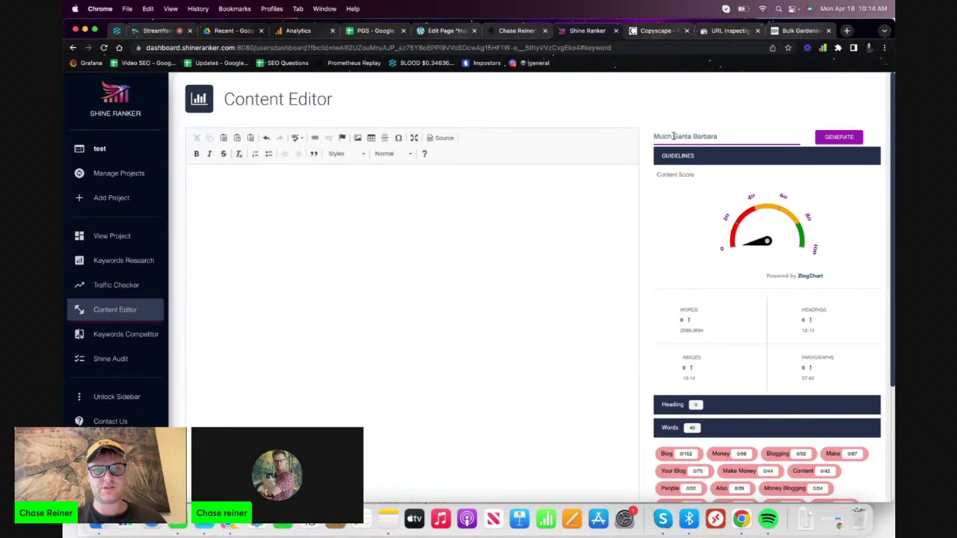
{"action": "left_click_drag", "start_coordinate": [675, 136], "coordinate": [620, 139]}
{"action": "key", "text": "Left"}
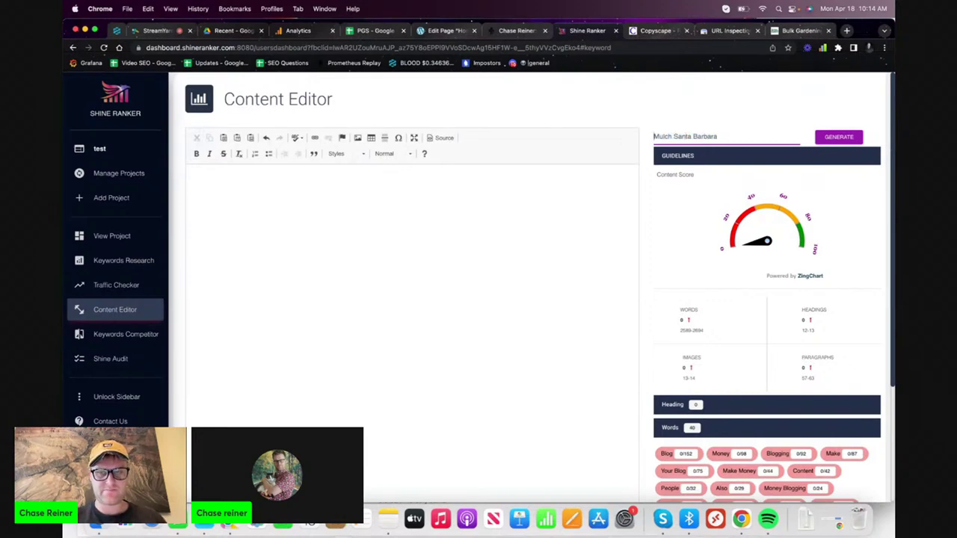
{"action": "type", "text": "Buy"}
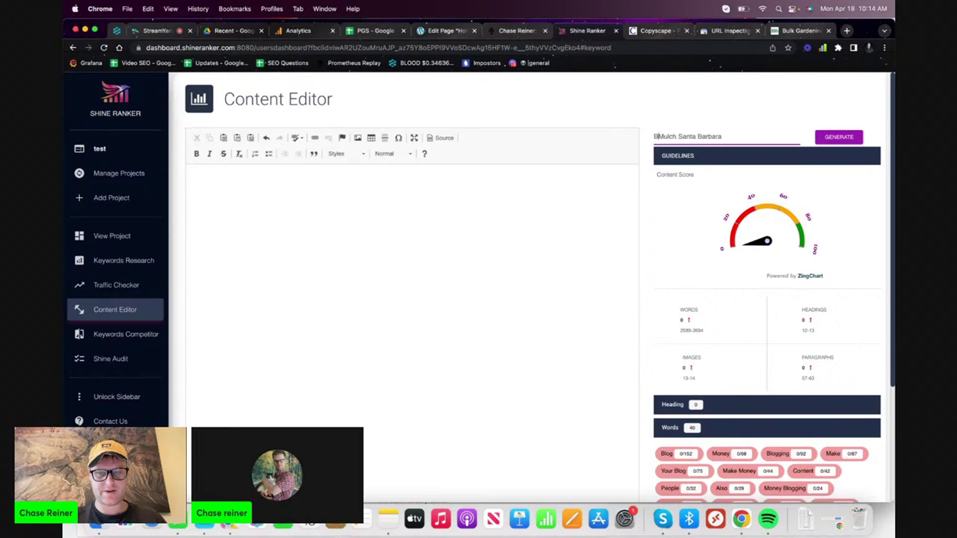
{"action": "left_click", "coordinate": [688, 136]}
{"action": "type", "text": "in"}
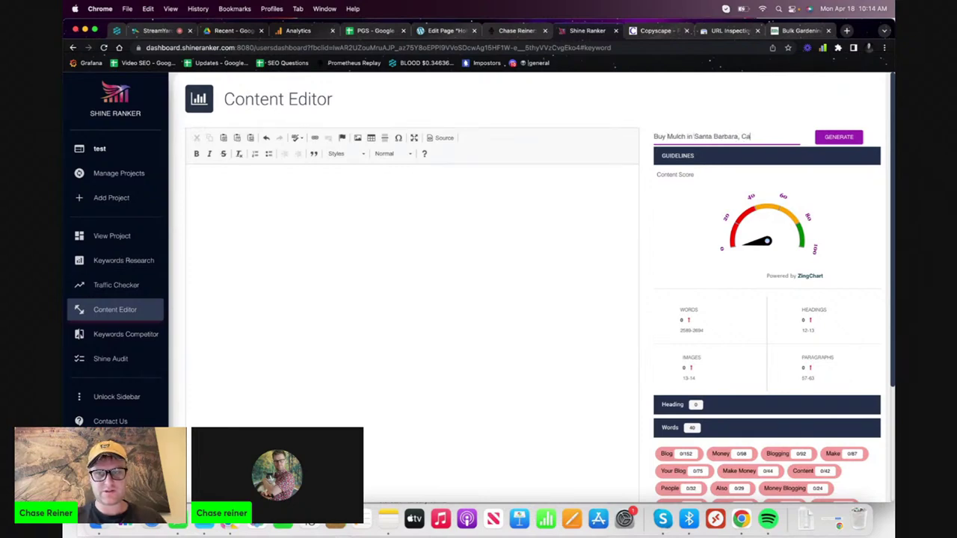
{"action": "left_click", "coordinate": [853, 138]}
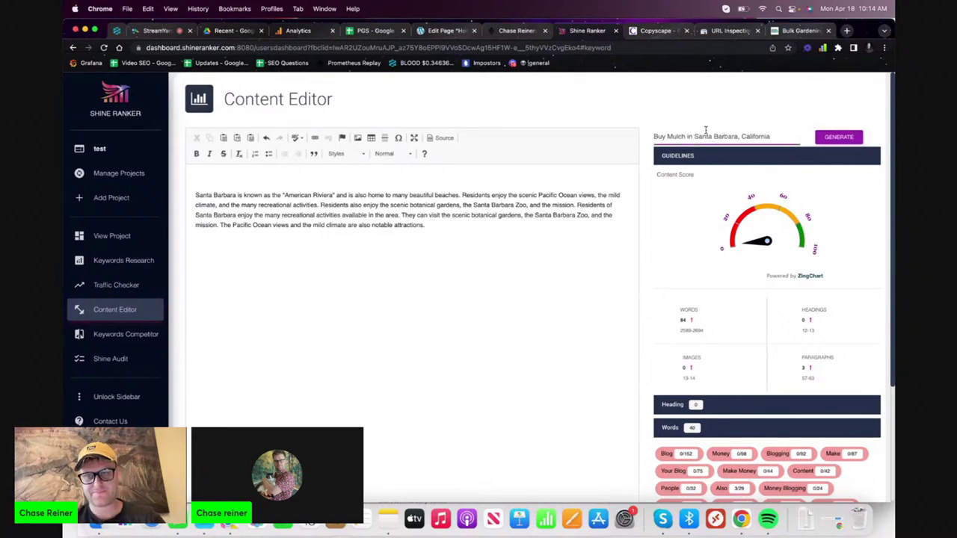
- Change the keyword to 'Why You Should Buy Mulch' and generate content
{"action": "left_click_drag", "start_coordinate": [685, 137], "coordinate": [607, 137]}
{"action": "left_click", "coordinate": [722, 136]}
{"action": "key", "text": "BackSpace"}
{"action": "key", "text": "Left"}
{"action": "type", "text": "Why "}
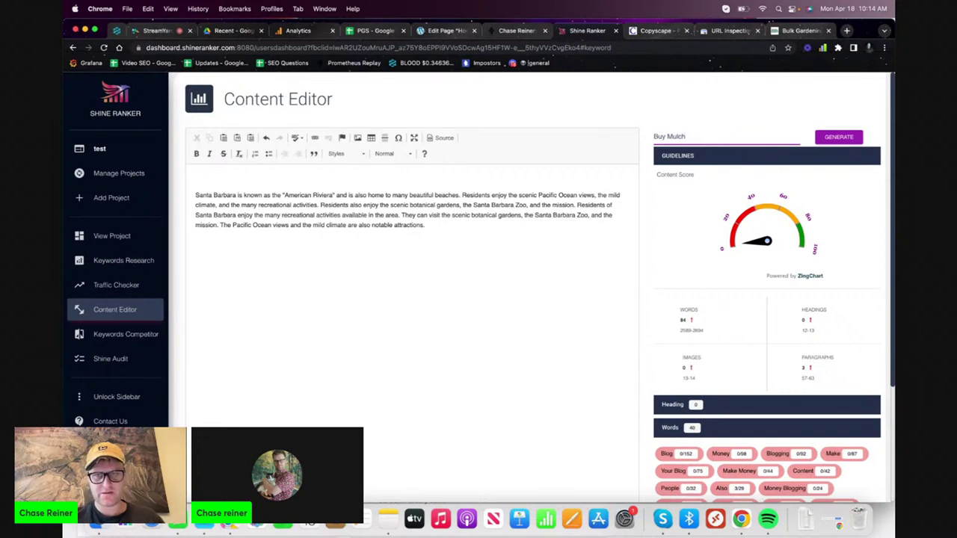
{"action": "type", "text": "You Should"}
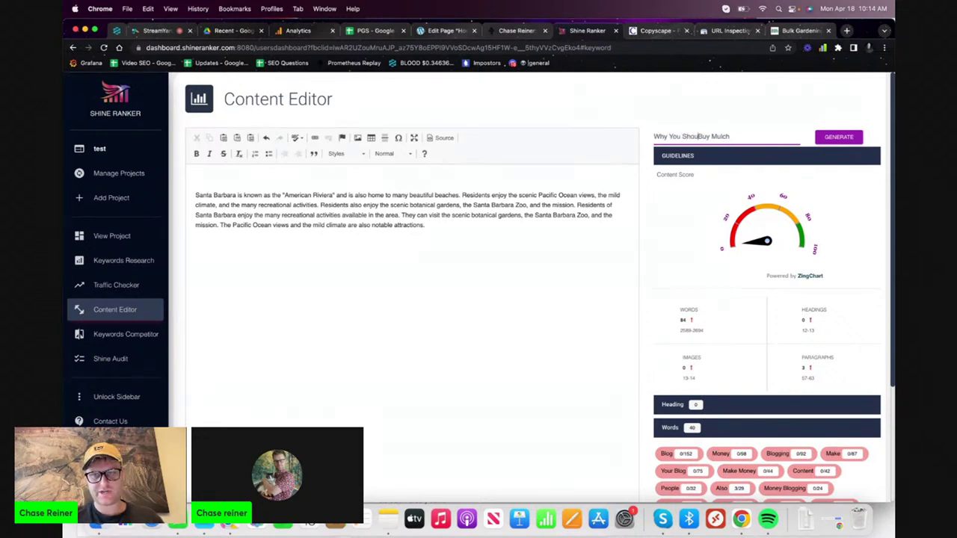
{"action": "left_click", "coordinate": [836, 140]}
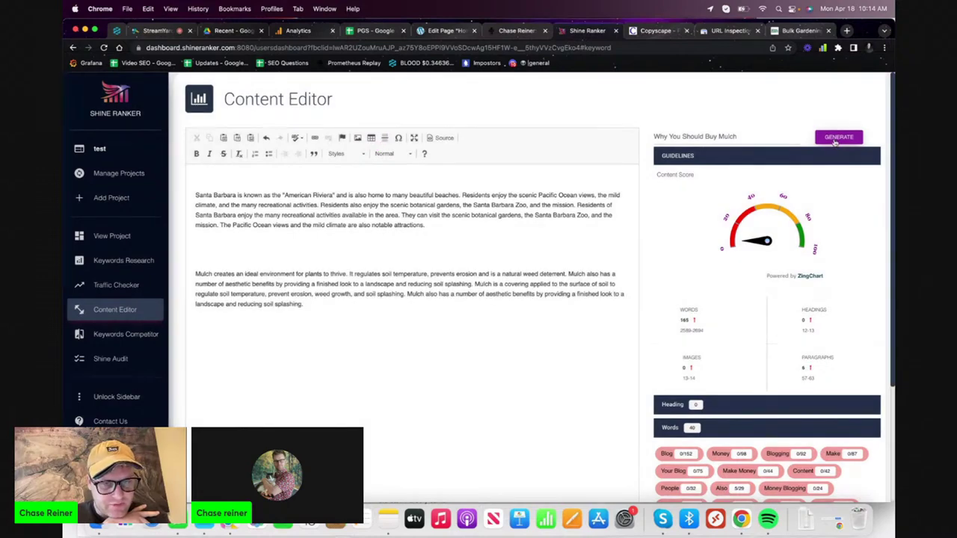
- Paste the mulch paragraph at the top, accept the 'and prevent erosion' fix, and copy it
{"action": "triple_click", "coordinate": [341, 275]}
{"action": "key", "text": "cmd+c"}
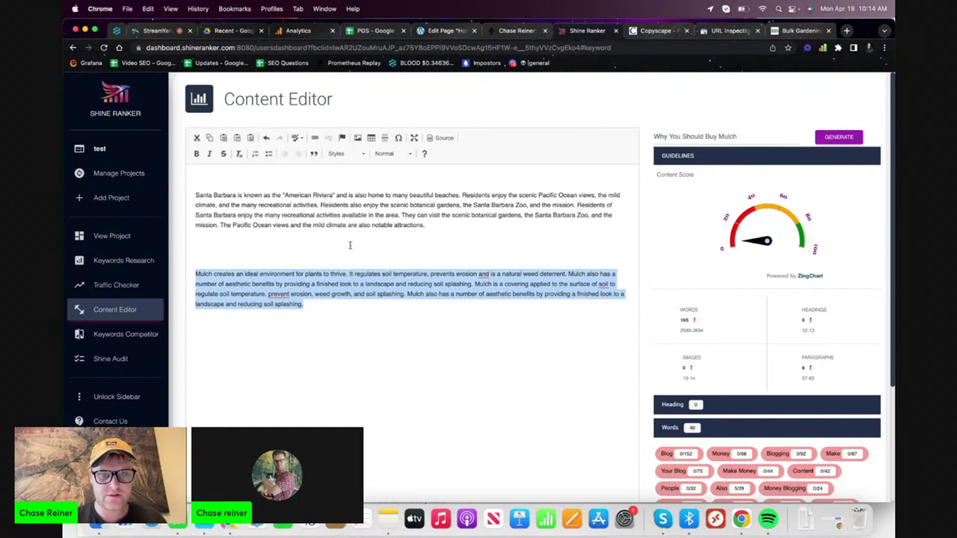
{"action": "left_click", "coordinate": [236, 183]}
{"action": "key", "text": "cmd+v"}
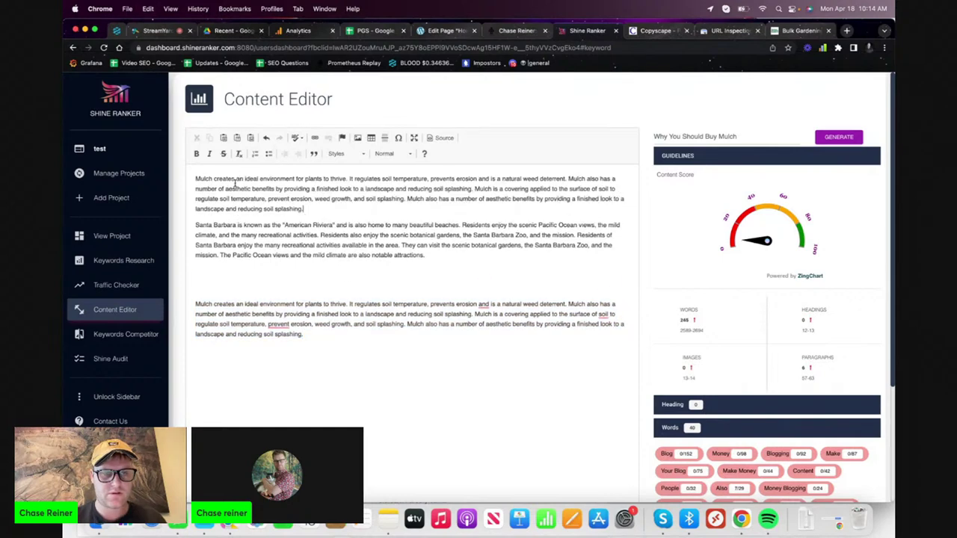
{"action": "mouse_move", "coordinate": [287, 200]}
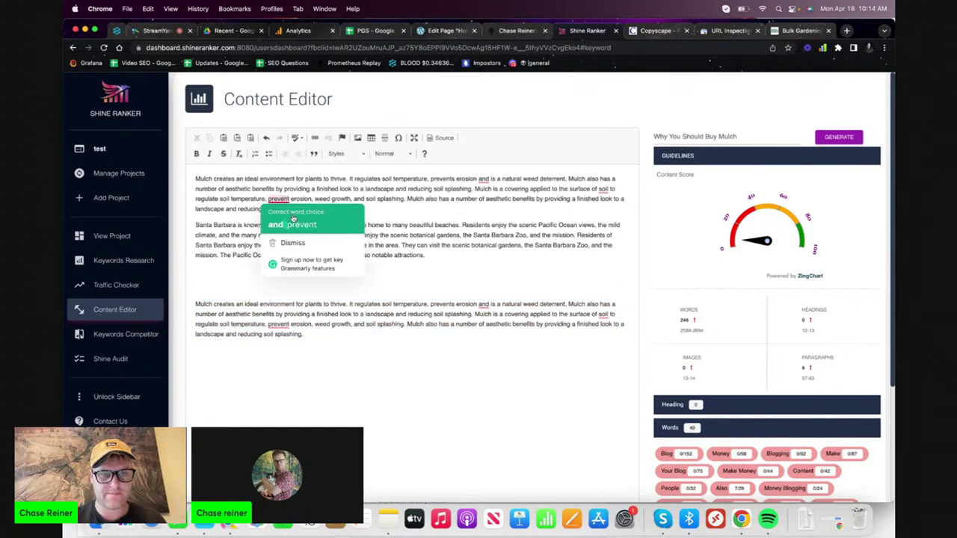
{"action": "left_click", "coordinate": [294, 222]}
{"action": "triple_click", "coordinate": [246, 196]}
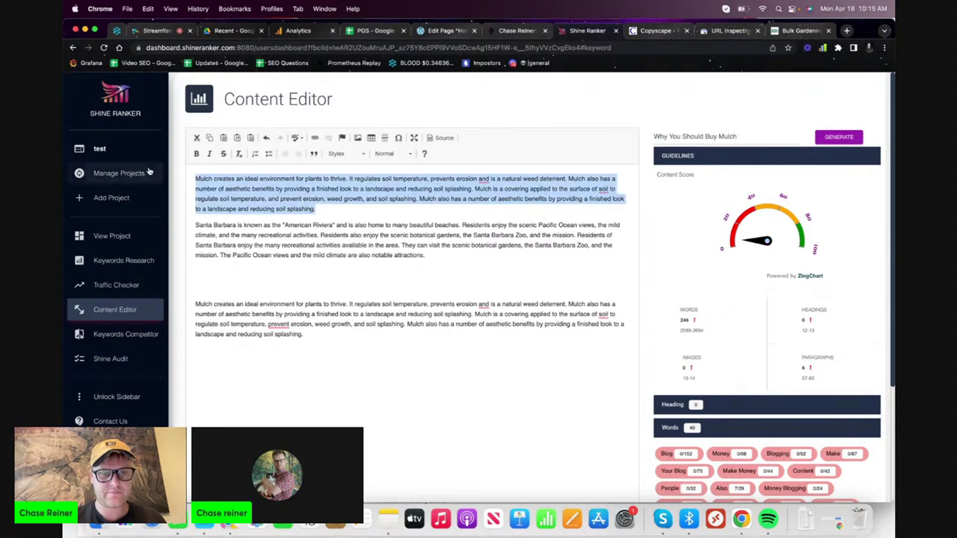
{"action": "key", "text": "cmd+c"}
- Run a Copyscape Premium Search on the 83-word mulch paragraph, finding no matches
{"action": "left_click", "coordinate": [658, 31]}
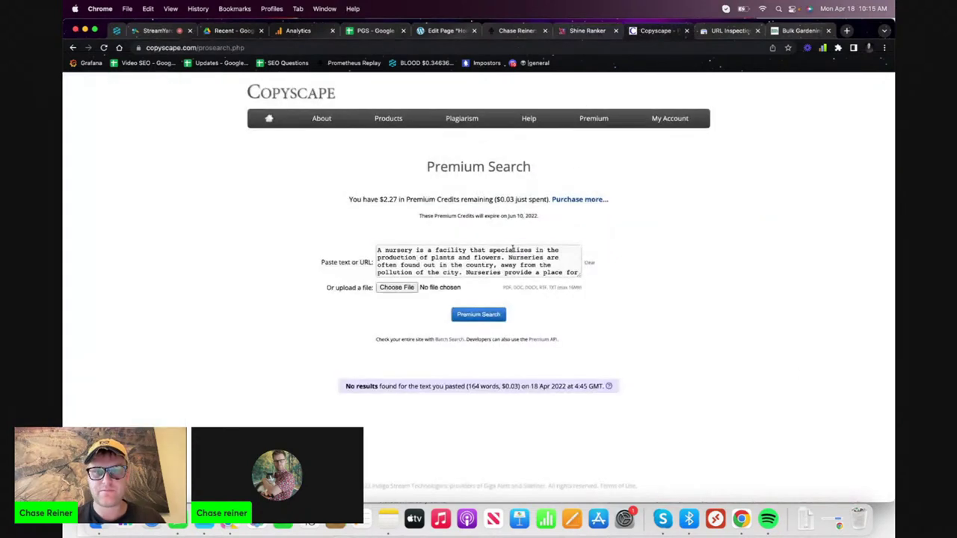
{"action": "left_click", "coordinate": [513, 248]}
{"action": "key", "text": "cmd+a"}
{"action": "key", "text": "cmd+v"}
{"action": "left_click", "coordinate": [491, 314]}
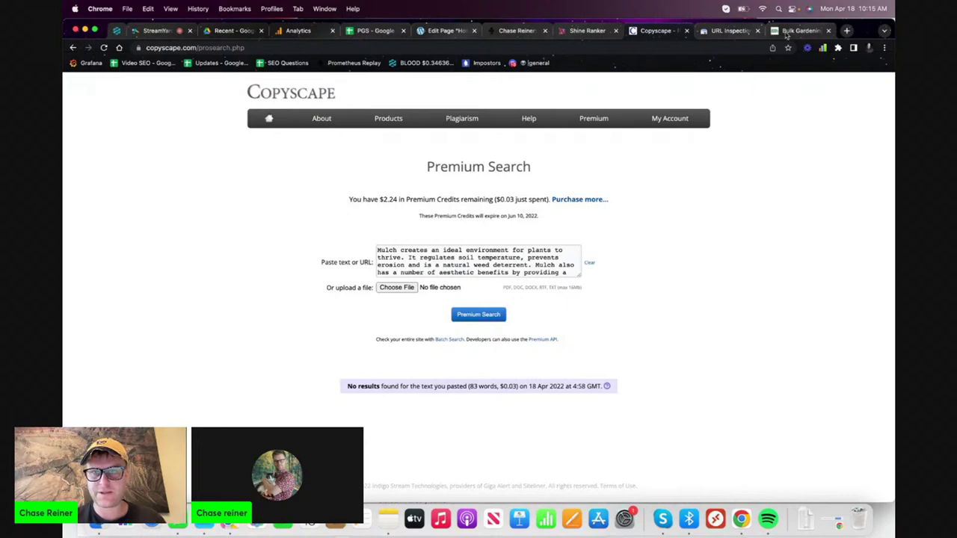
{"action": "left_click", "coordinate": [465, 33]}
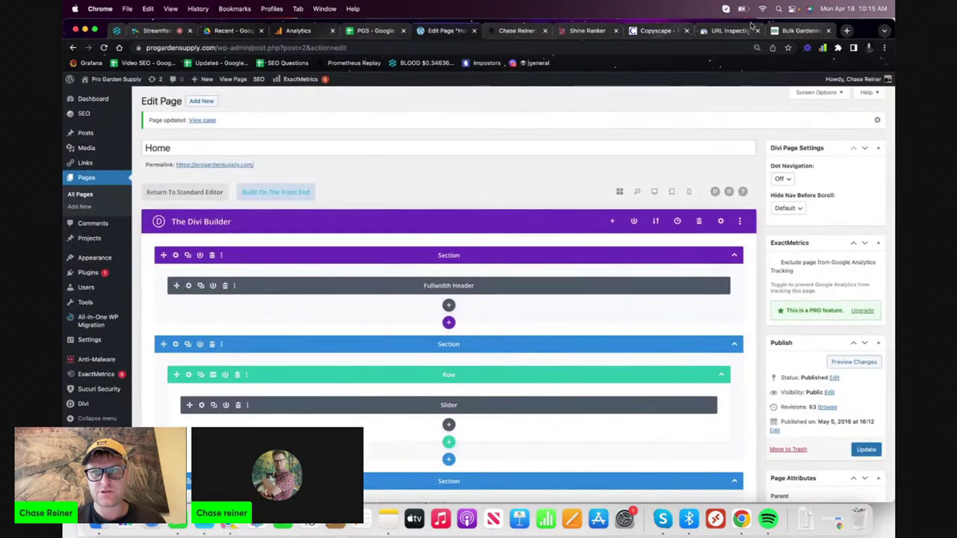
- Replace the intro paragraph under the Mulch Santa Barbara heading with the copied mulch paragraph
{"action": "left_click", "coordinate": [798, 31]}
{"action": "left_click", "coordinate": [449, 252]}
{"action": "key", "text": "ctrl+a"}
{"action": "key", "text": "ctrl+v"}
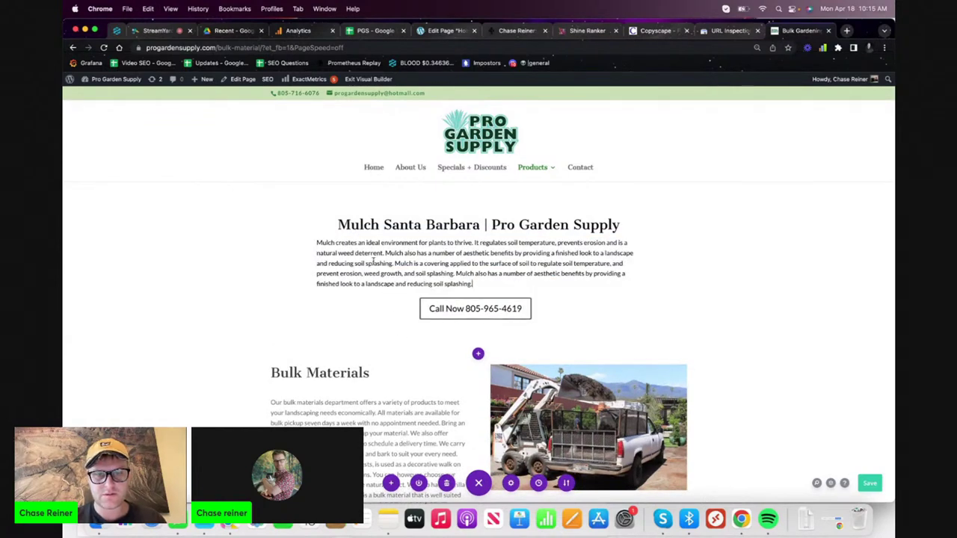
{"action": "scroll", "coordinate": [357, 263], "scroll_direction": "down", "scroll_amount": 3}
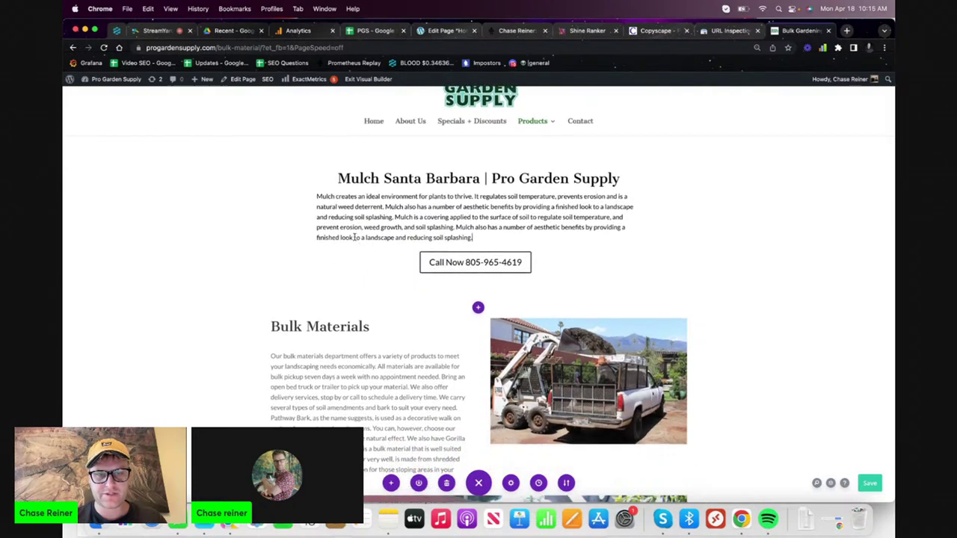
{"action": "scroll", "coordinate": [356, 247], "scroll_direction": "down", "scroll_amount": 2}
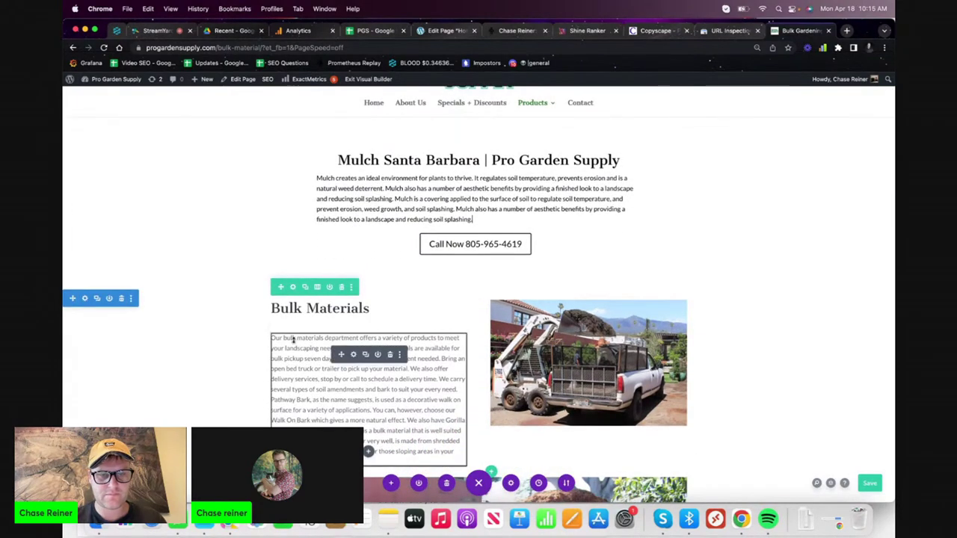
- Insert 'at our Santa Barbara Nursery,' after 'materials' and delete the word 'department'
{"action": "left_click_drag", "start_coordinate": [293, 340], "coordinate": [257, 340]}
{"action": "left_click", "coordinate": [295, 345]}
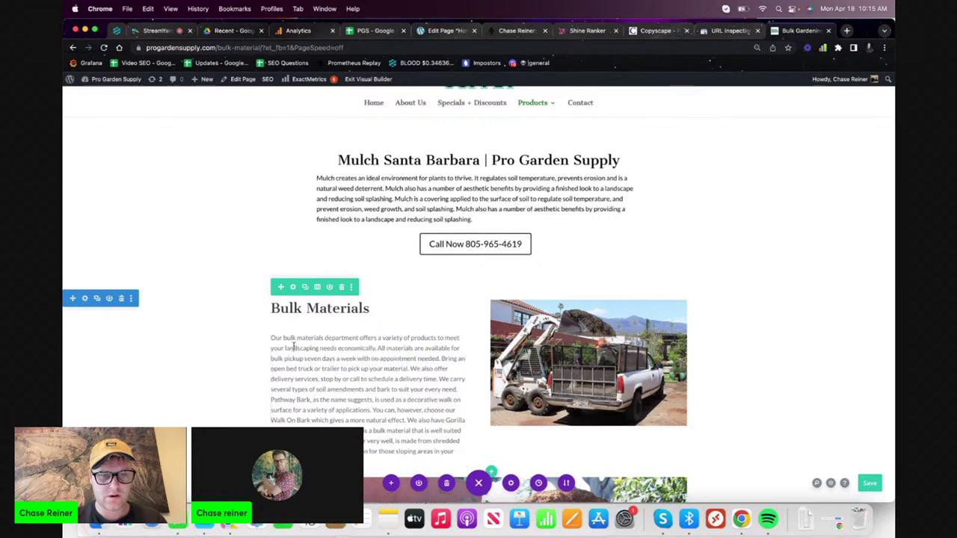
{"action": "left_click", "coordinate": [324, 338]}
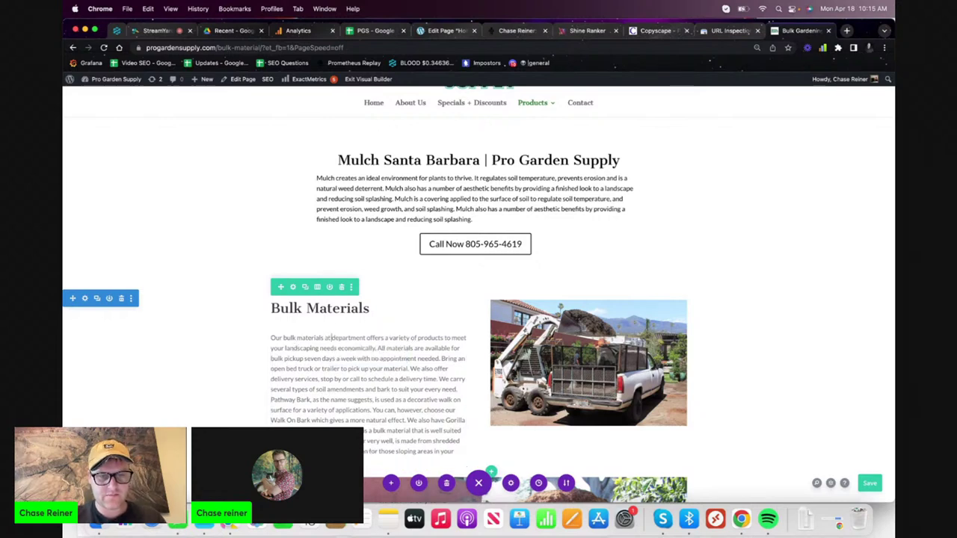
{"action": "type", "text": "at "}
{"action": "type", "text": "o"}
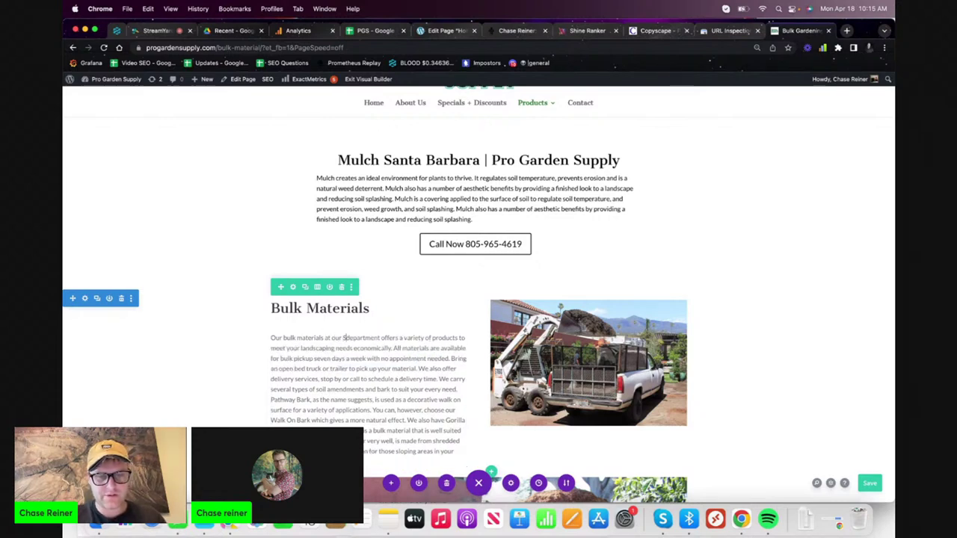
{"action": "type", "text": "ur Santa Barbara Nur"}
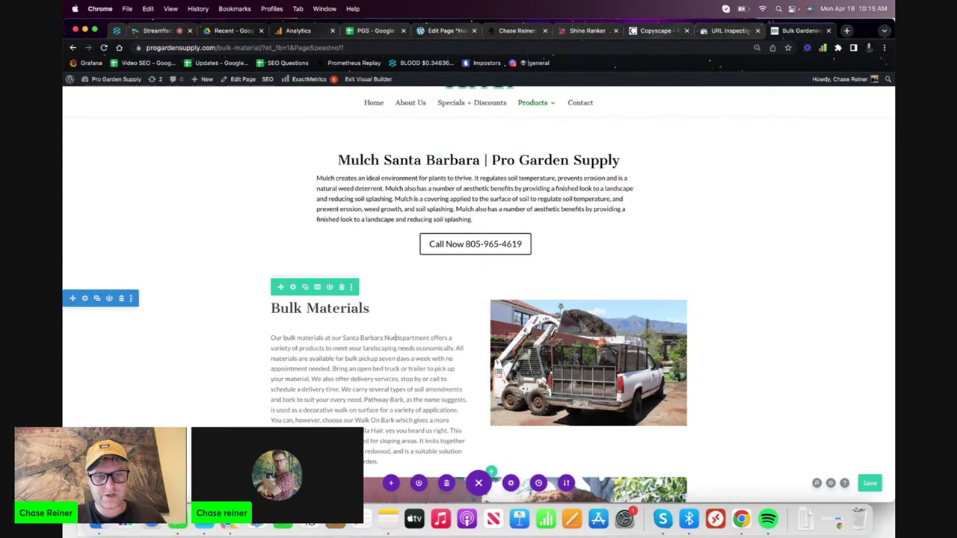
{"action": "type", "text": "sery,"}
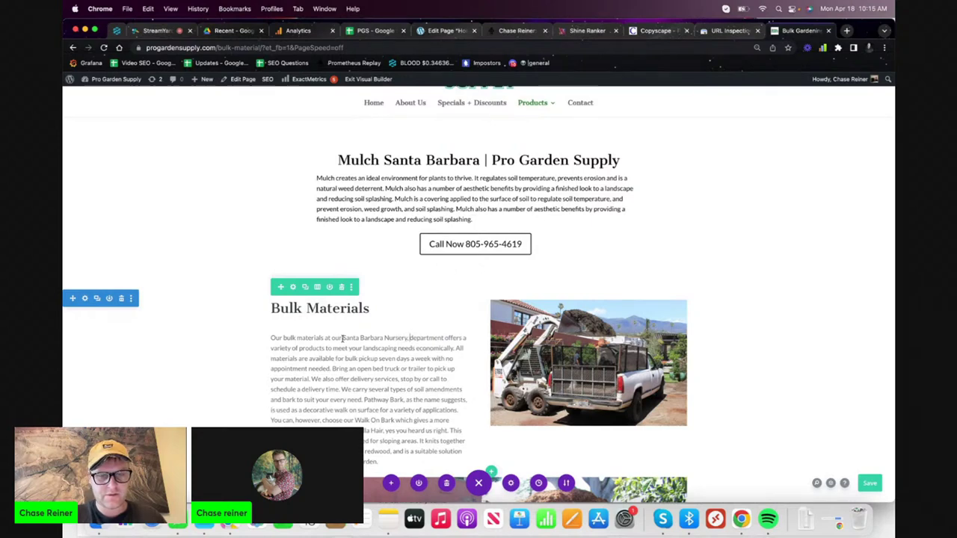
{"action": "left_click", "coordinate": [447, 334]}
{"action": "key", "text": "super+shift+Left"}
{"action": "key", "text": "Left"}
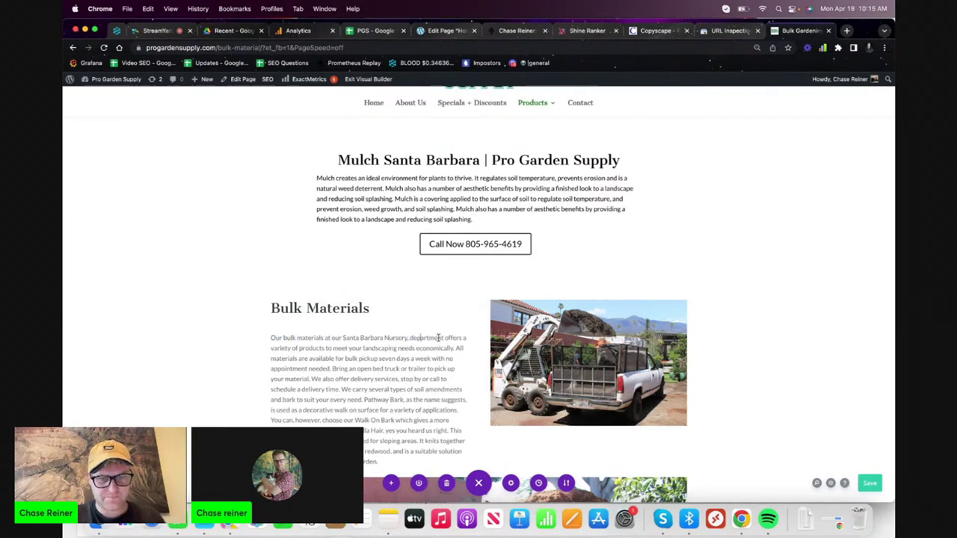
{"action": "left_click_drag", "start_coordinate": [446, 338], "coordinate": [408, 339]}
{"action": "key", "text": "BackSpace"}
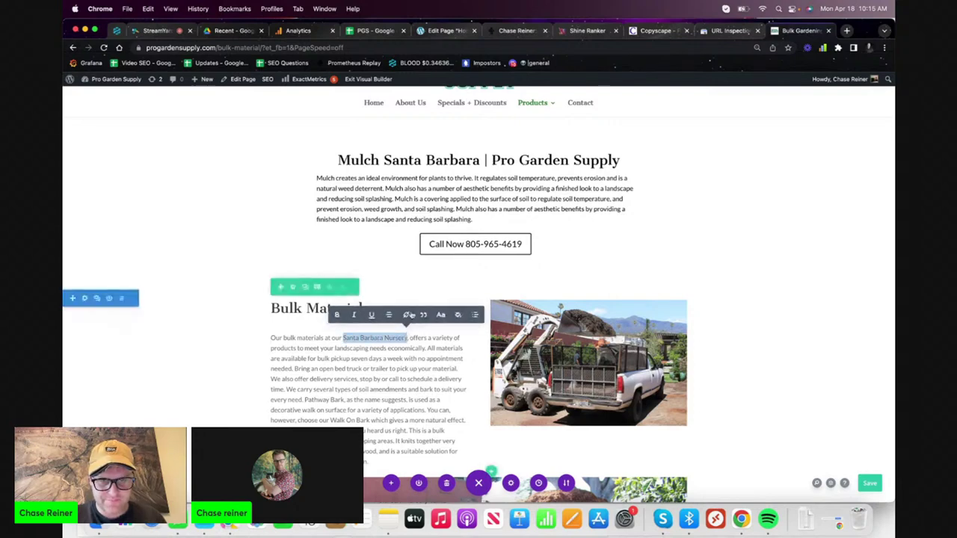
{"action": "left_click", "coordinate": [408, 315]}
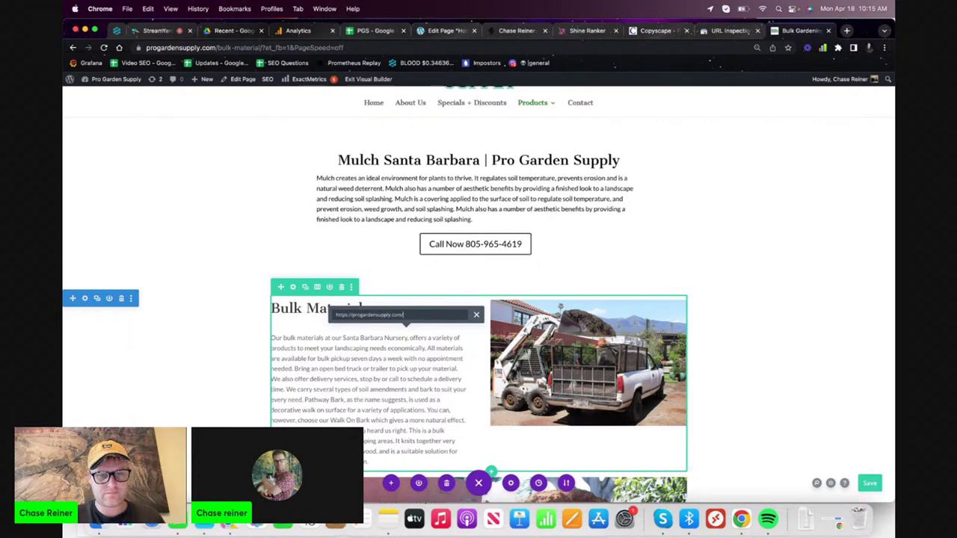
{"action": "key", "text": "Return"}
{"action": "left_click", "coordinate": [495, 286]}
{"action": "scroll", "coordinate": [488, 281], "scroll_direction": "up", "scroll_amount": 2}
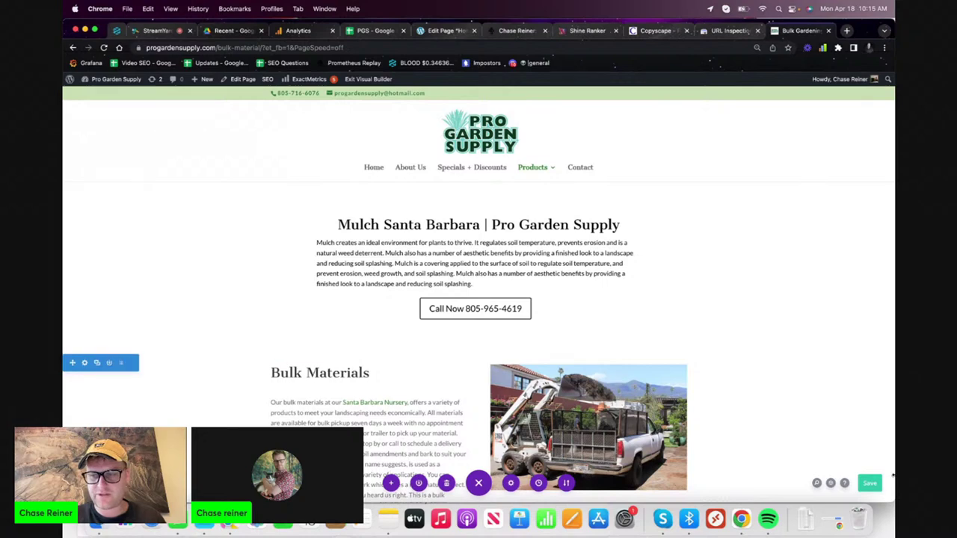
- Save the page, then load the live Bulk Materials page via the Products menu
{"action": "left_click", "coordinate": [871, 484]}
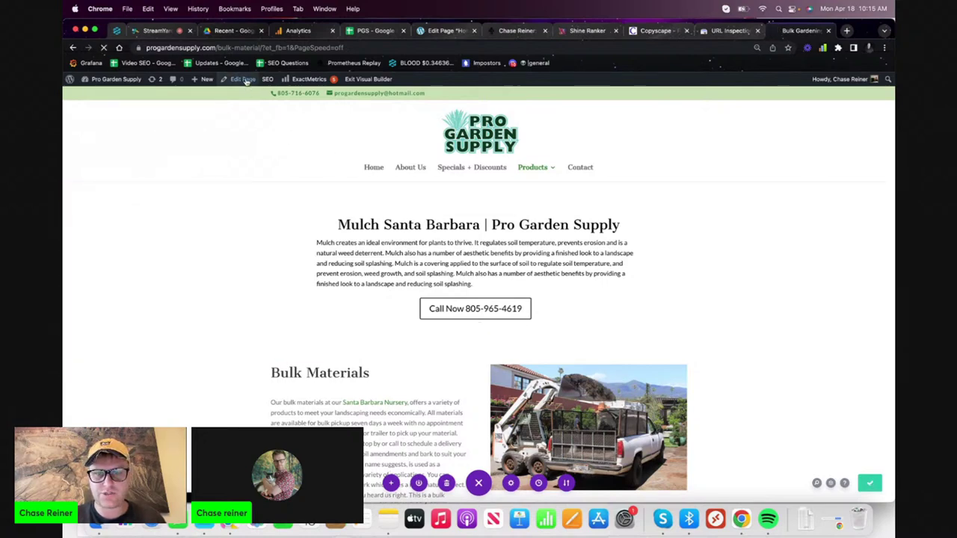
{"action": "left_click", "coordinate": [246, 80]}
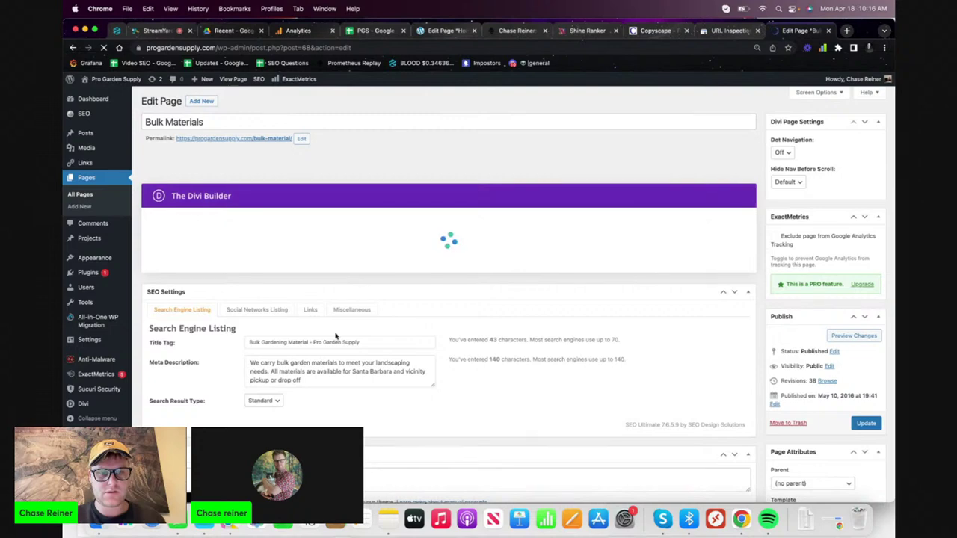
{"action": "left_click", "coordinate": [847, 31]}
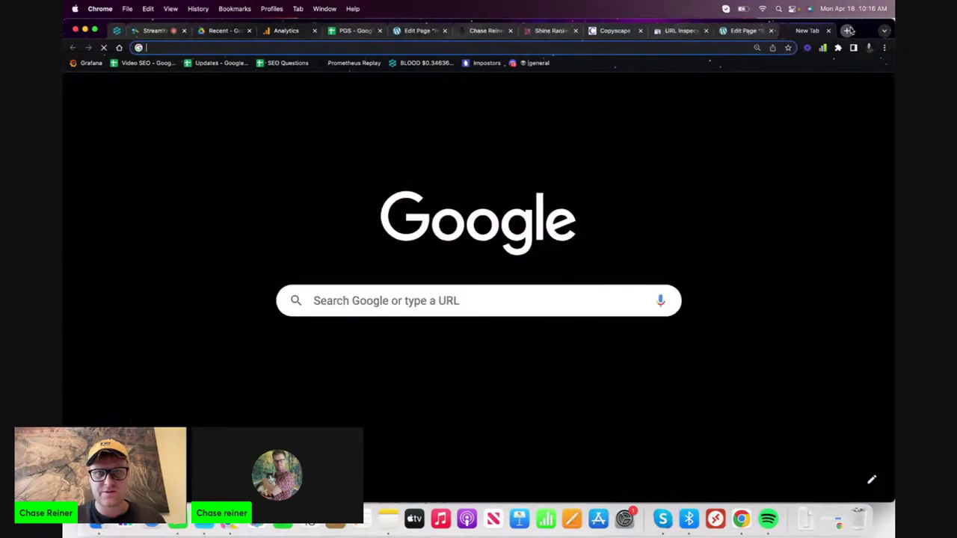
{"action": "type", "text": "cha"}
{"action": "key", "text": "BackSpace"}
{"action": "key", "text": "BackSpace"}
{"action": "key", "text": "BackSpace"}
{"action": "key", "text": "BackSpace"}
{"action": "type", "text": "pro"}
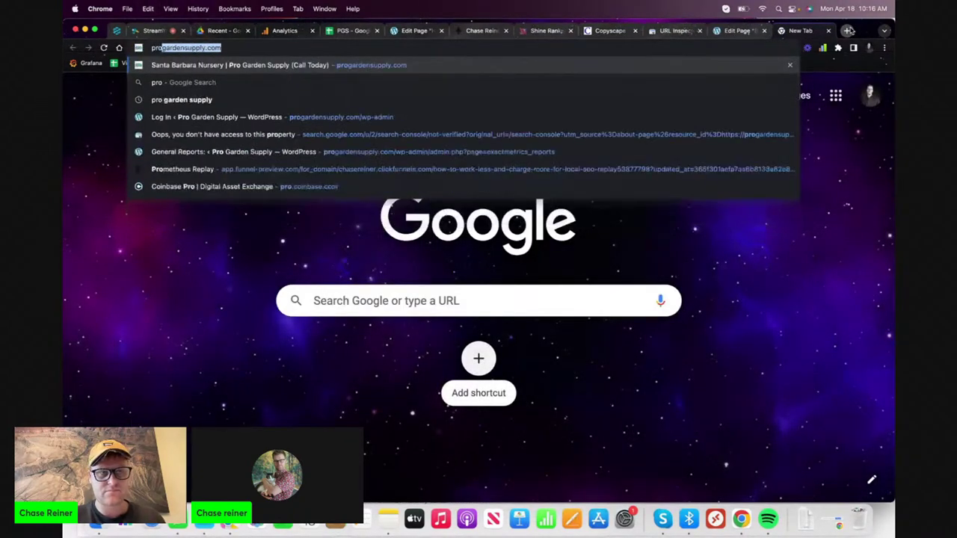
{"action": "key", "text": "Return"}
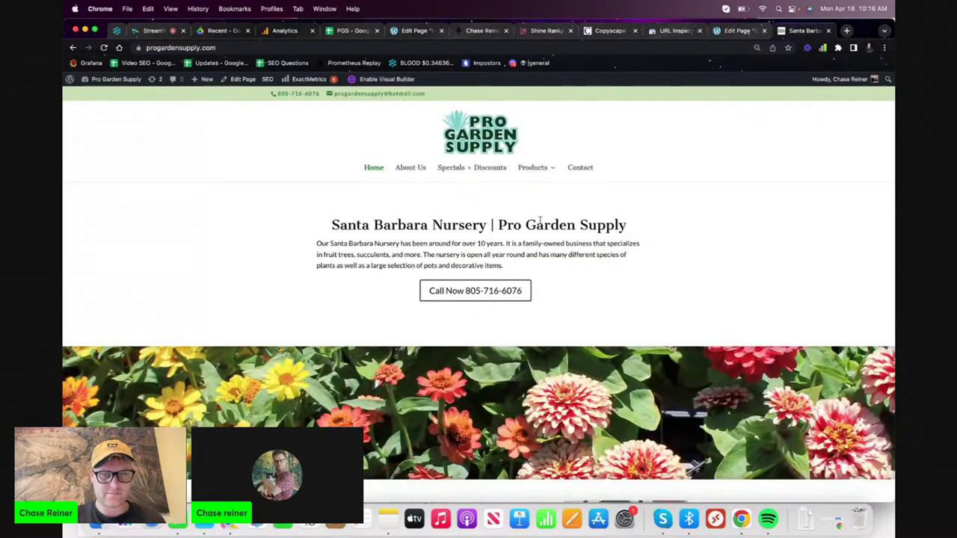
{"action": "mouse_move", "coordinate": [531, 168]}
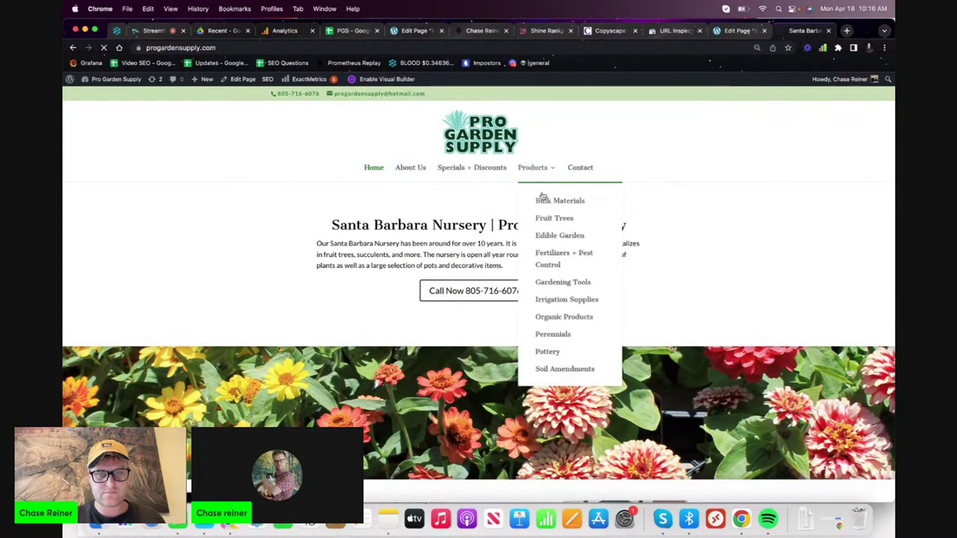
{"action": "left_click", "coordinate": [541, 199]}
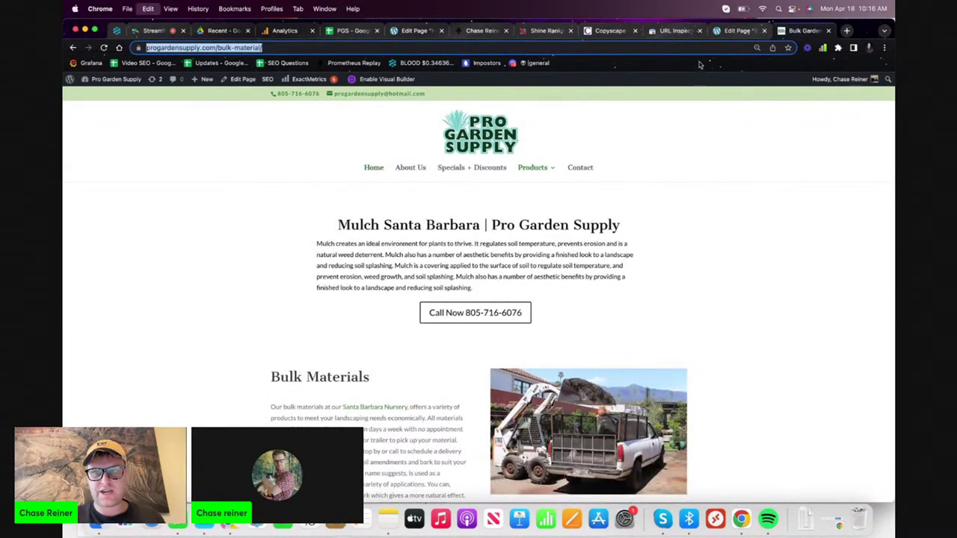
{"action": "left_click", "coordinate": [739, 31]}
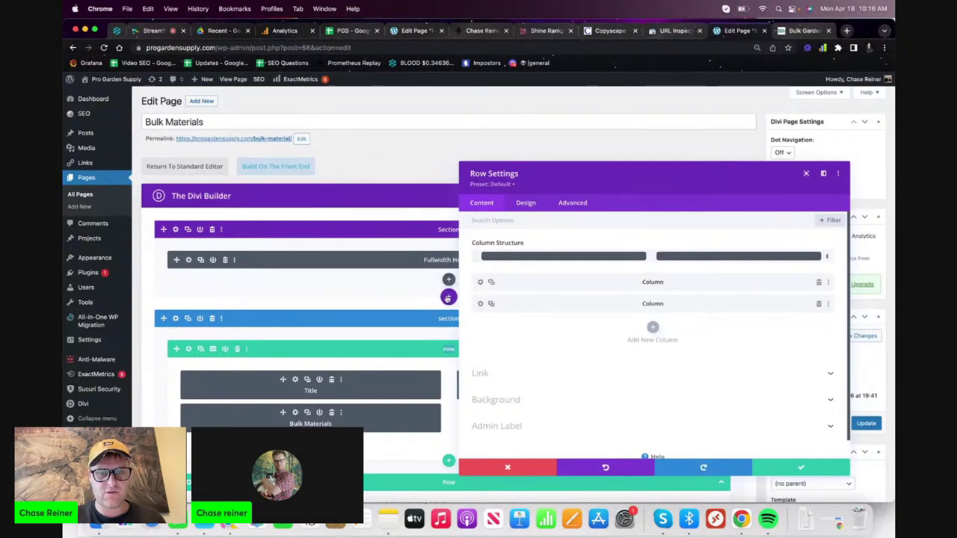
- Set the Title Tag to the page heading 'Mulch Santa Barbara | Pro Garden Supply'
{"action": "left_click", "coordinate": [507, 469]}
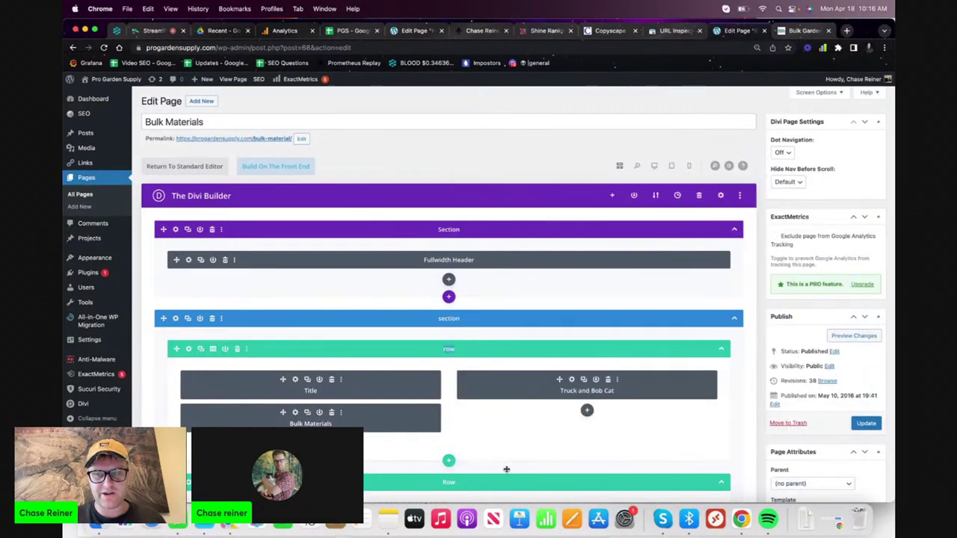
{"action": "scroll", "coordinate": [507, 468], "scroll_direction": "down", "scroll_amount": 10}
{"action": "double_click", "coordinate": [357, 237]}
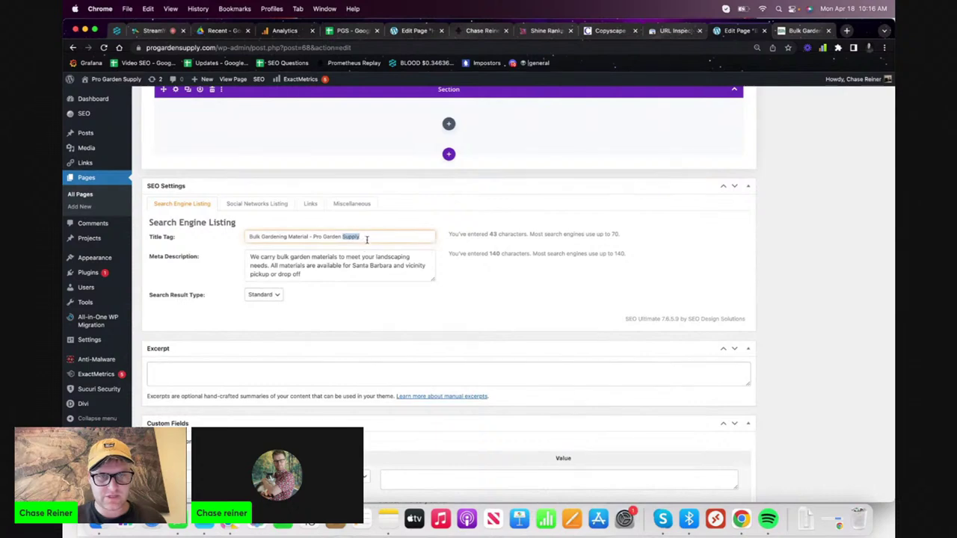
{"action": "key", "text": "super+a"}
{"action": "type", "text": "https://progardensupply.com/bulk-material/"}
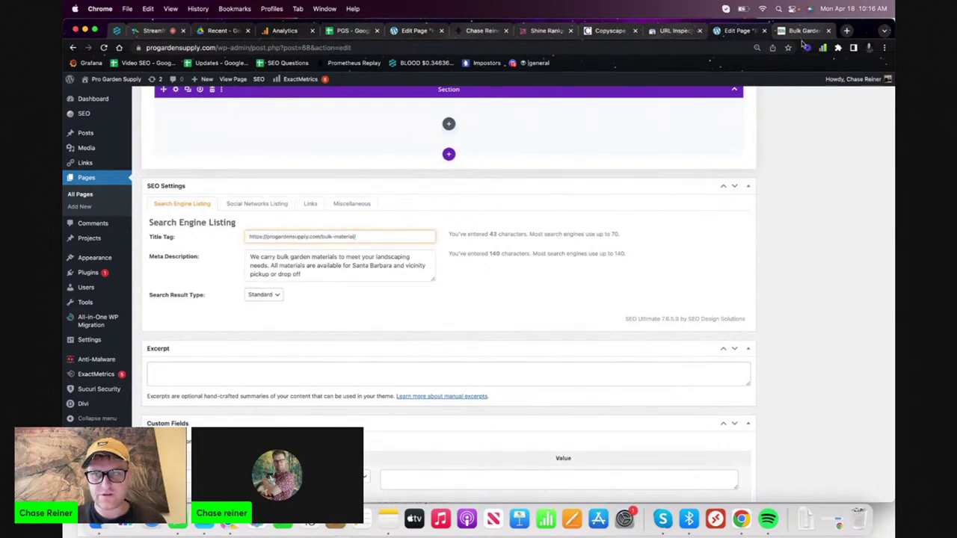
{"action": "left_click", "coordinate": [803, 32]}
{"action": "triple_click", "coordinate": [424, 226]}
{"action": "key", "text": "super+c"}
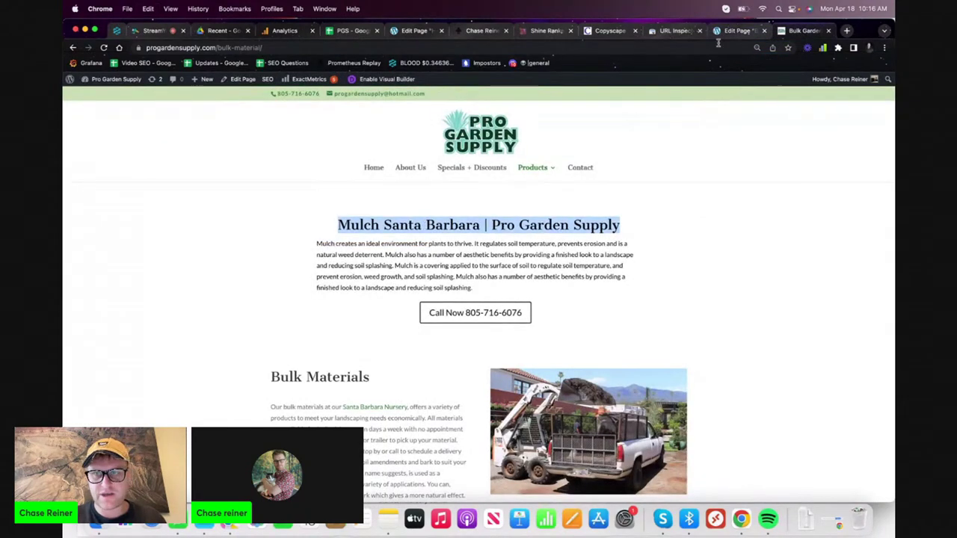
{"action": "left_click", "coordinate": [739, 31]}
{"action": "key", "text": "super+a"}
{"action": "key", "text": "super+v"}
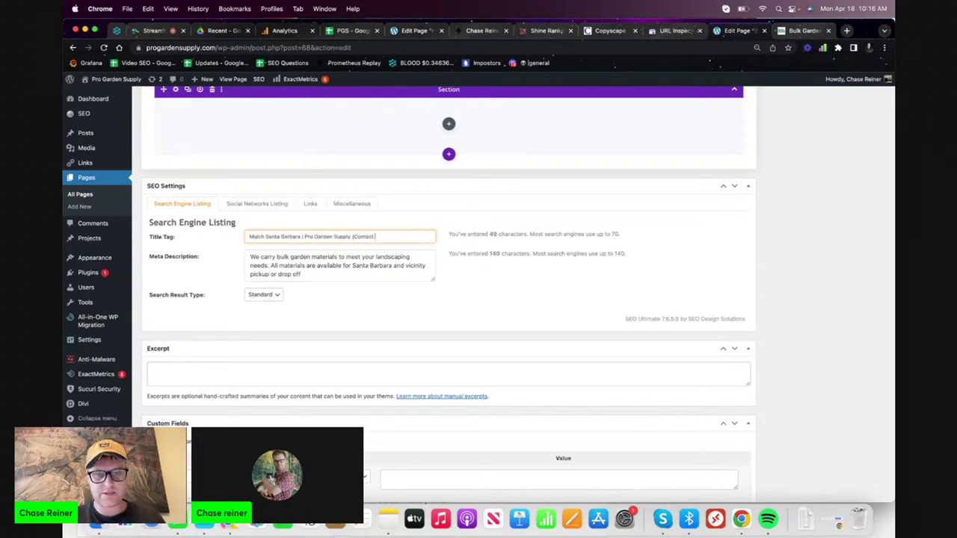
- Add 'and mulch' to the meta description, accept the 'pick up' fix, and update the page
{"action": "triple_click", "coordinate": [347, 265]}
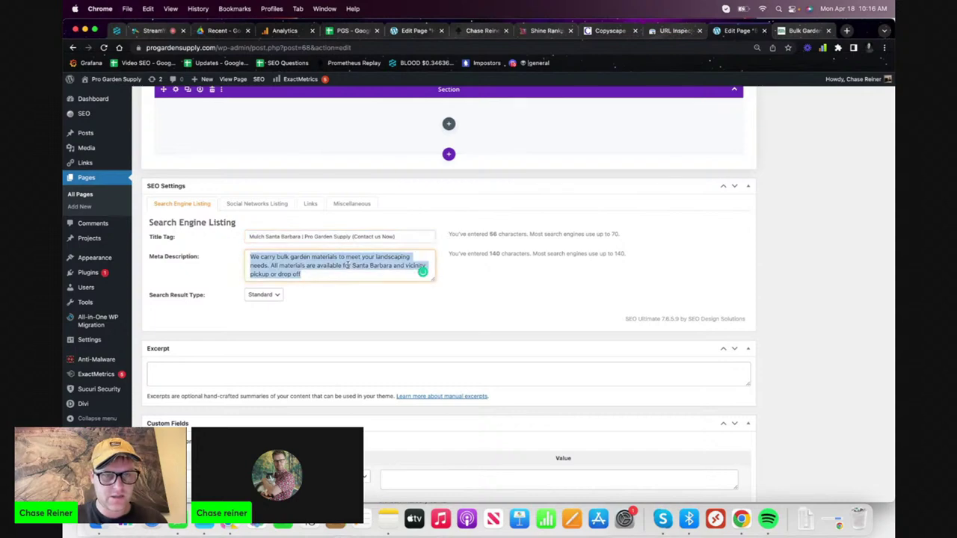
{"action": "left_click", "coordinate": [317, 267]}
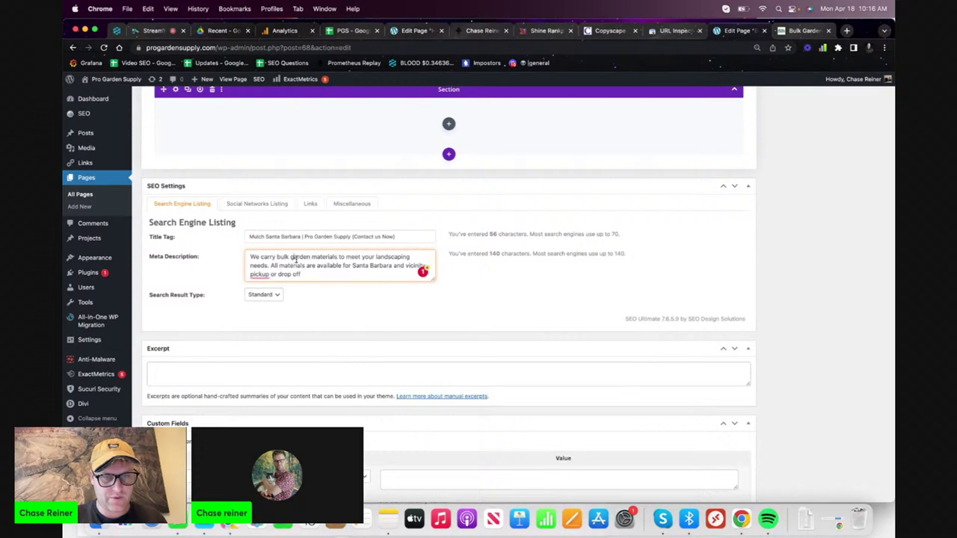
{"action": "type", "text": "and mulch"}
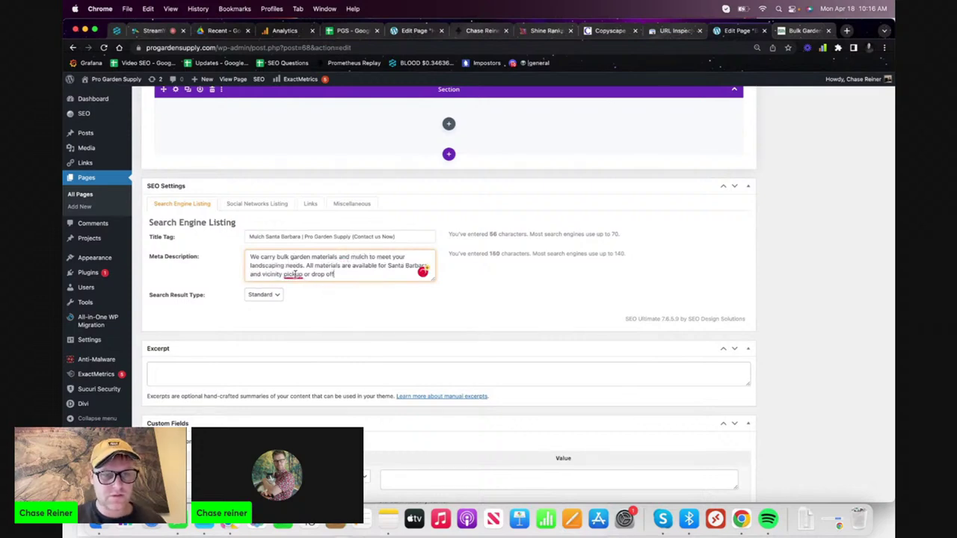
{"action": "mouse_move", "coordinate": [294, 274]}
{"action": "left_click", "coordinate": [298, 297]}
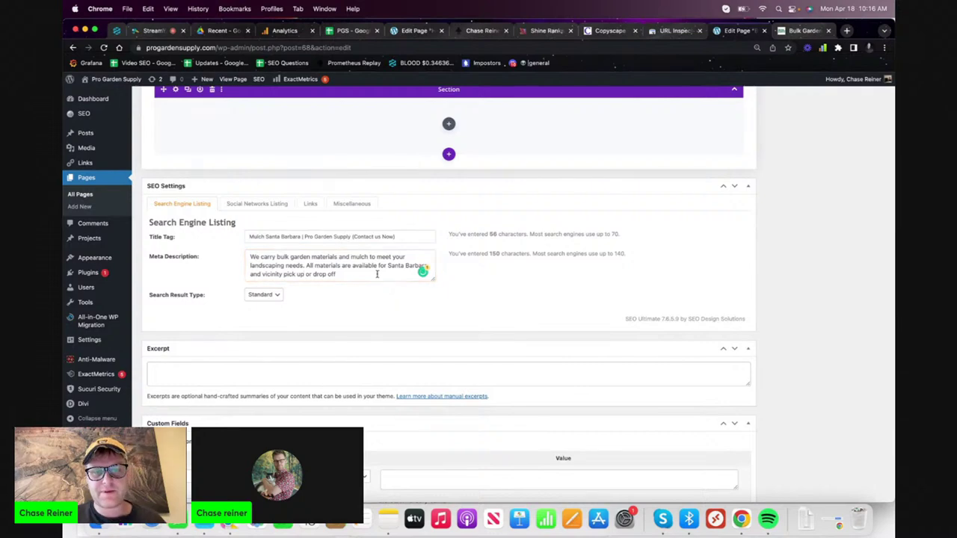
{"action": "scroll", "coordinate": [376, 274], "scroll_direction": "down", "scroll_amount": 2}
{"action": "scroll", "coordinate": [376, 274], "scroll_direction": "up", "scroll_amount": 15}
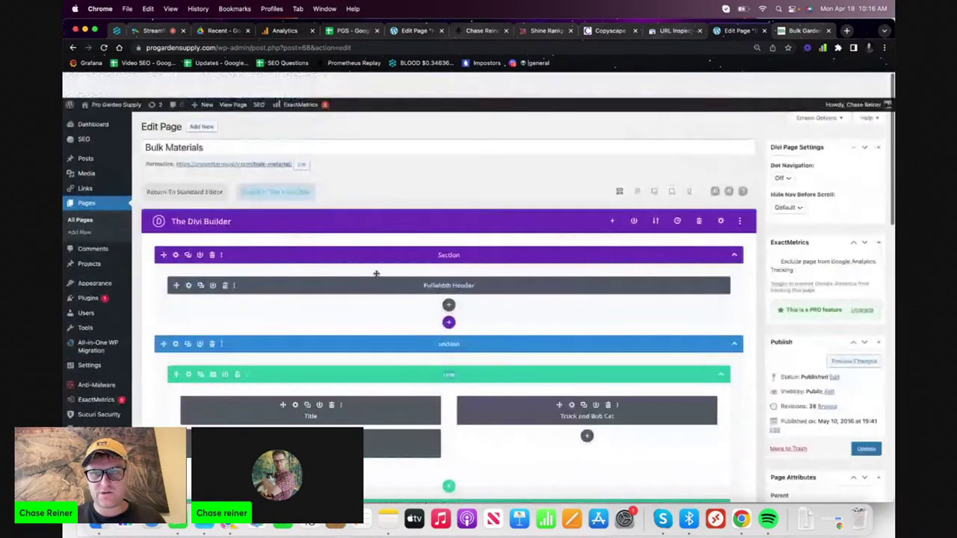
{"action": "left_click", "coordinate": [865, 424]}
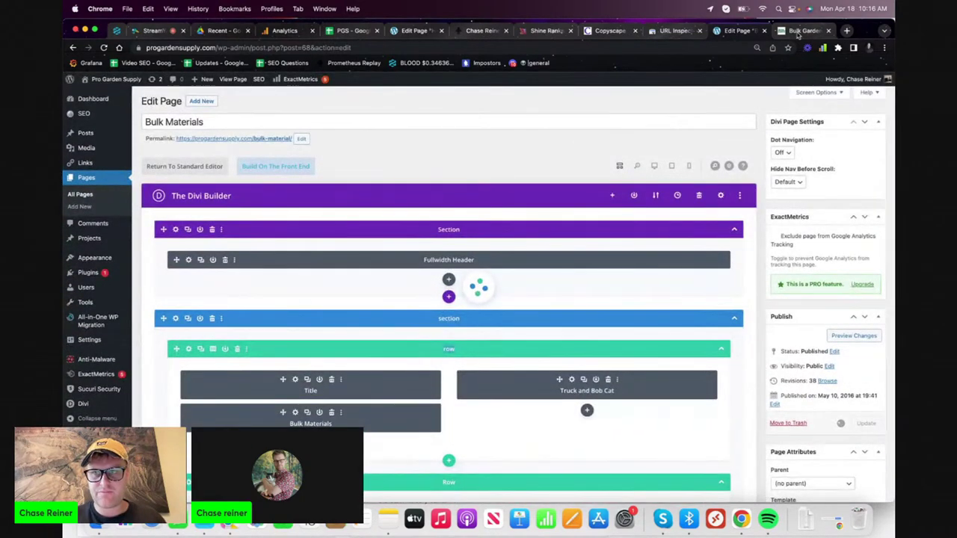
- Confirm the page was updated, then enable the Visual Builder on the live Bulk Materials page
{"action": "key", "text": "ctrl+Tab"}
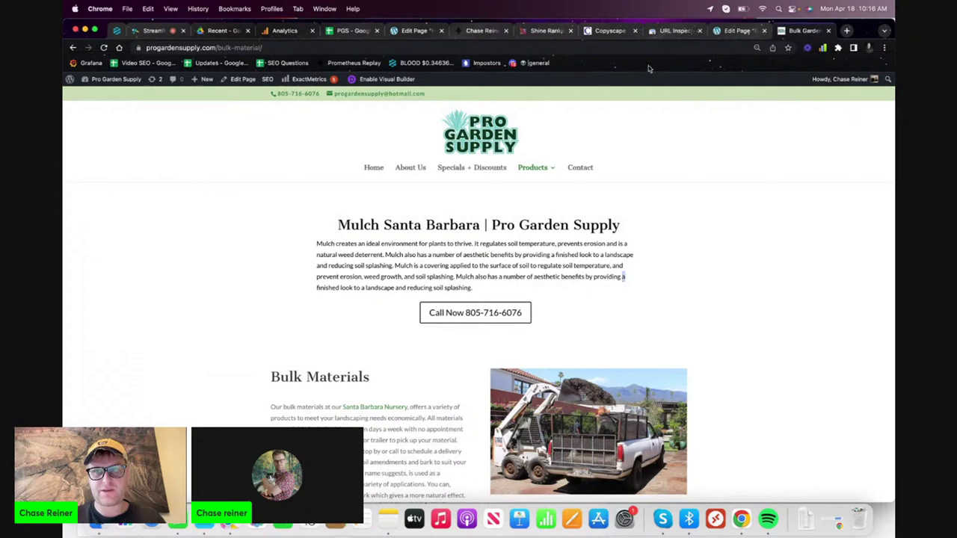
{"action": "left_click", "coordinate": [724, 30]}
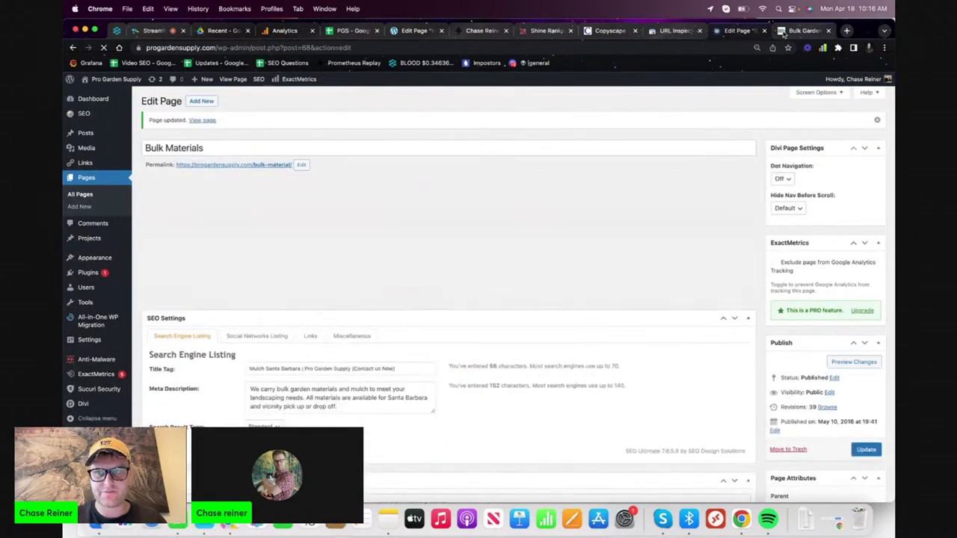
{"action": "left_click", "coordinate": [784, 32]}
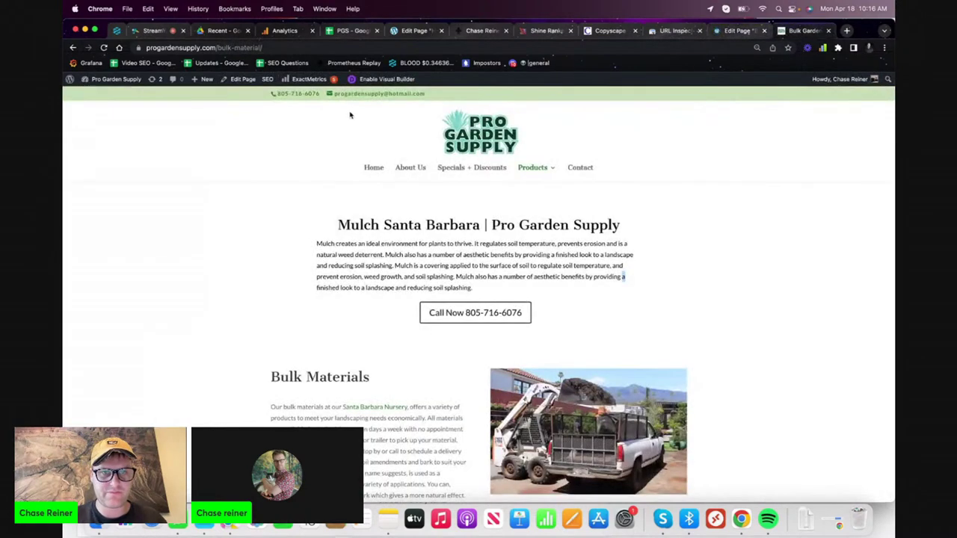
{"action": "left_click", "coordinate": [378, 80]}
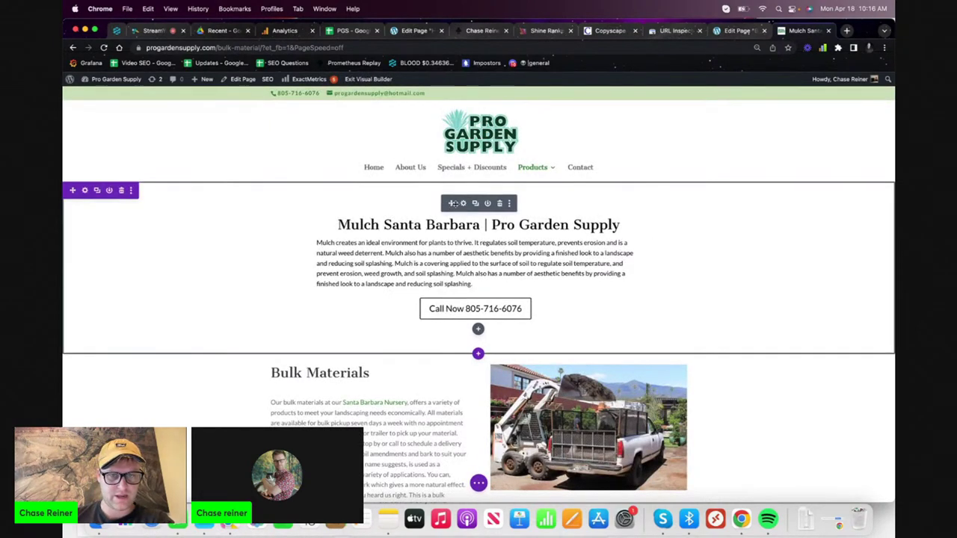
- Give the top header section a light grey background colour and save the section settings
{"action": "left_click", "coordinate": [84, 191]}
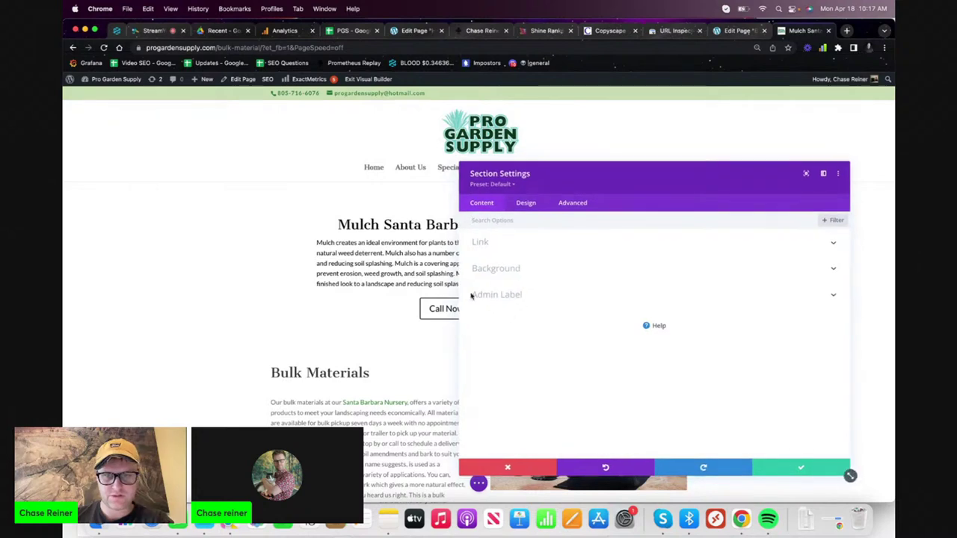
{"action": "left_click", "coordinate": [494, 268]}
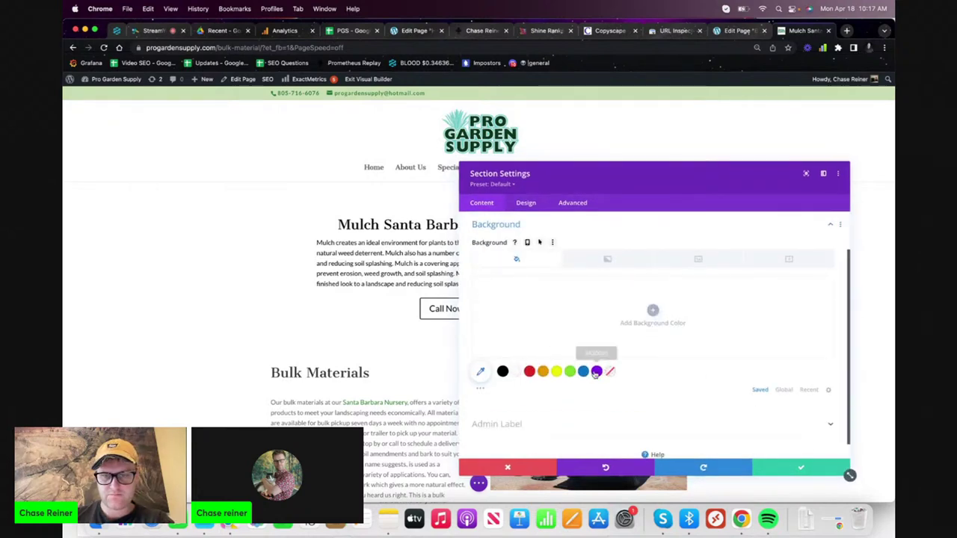
{"action": "left_click", "coordinate": [516, 373]}
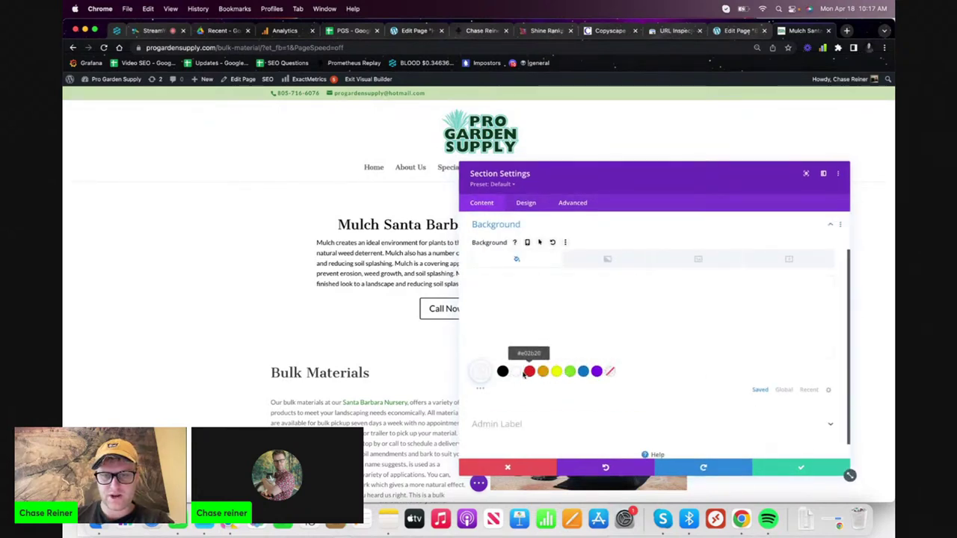
{"action": "left_click", "coordinate": [610, 372]}
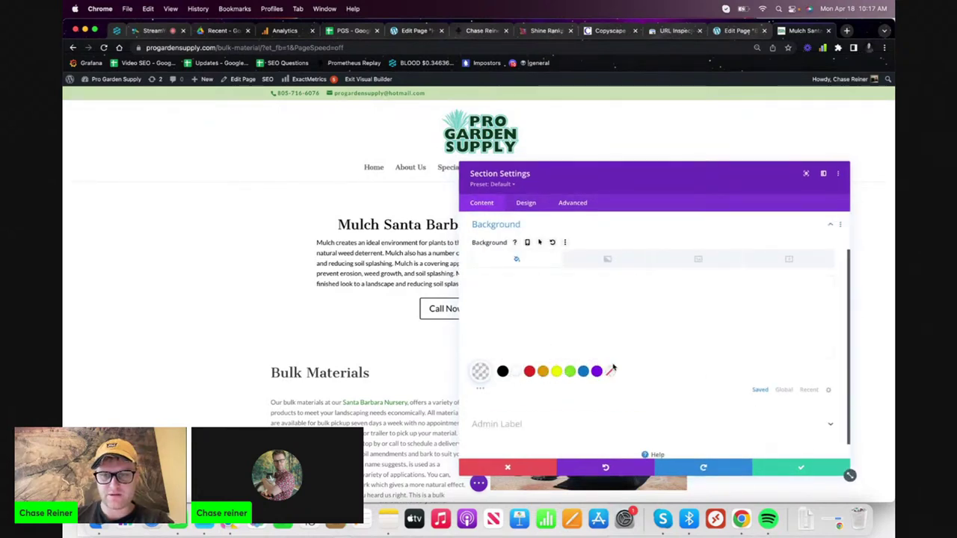
{"action": "left_click", "coordinate": [516, 371]}
{"action": "left_click", "coordinate": [481, 372]}
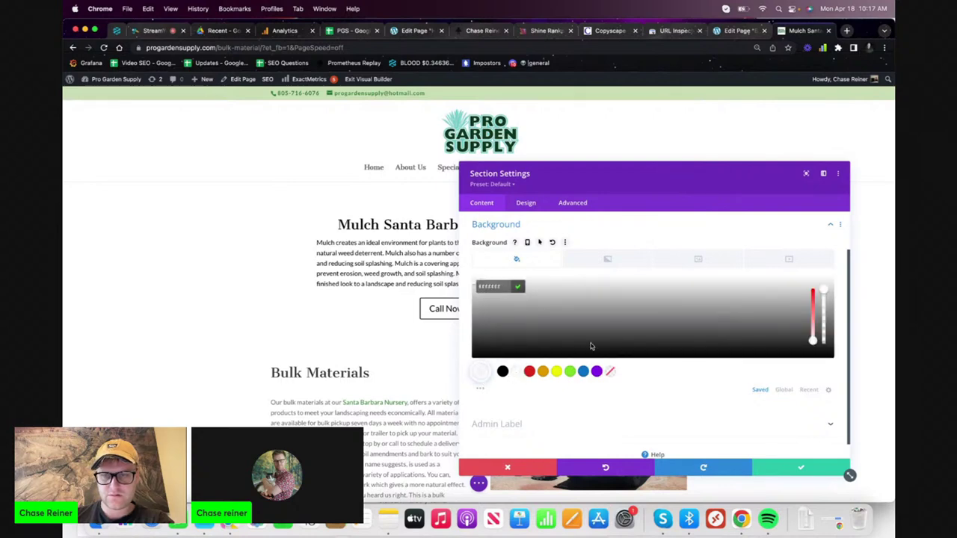
{"action": "left_click", "coordinate": [677, 301]}
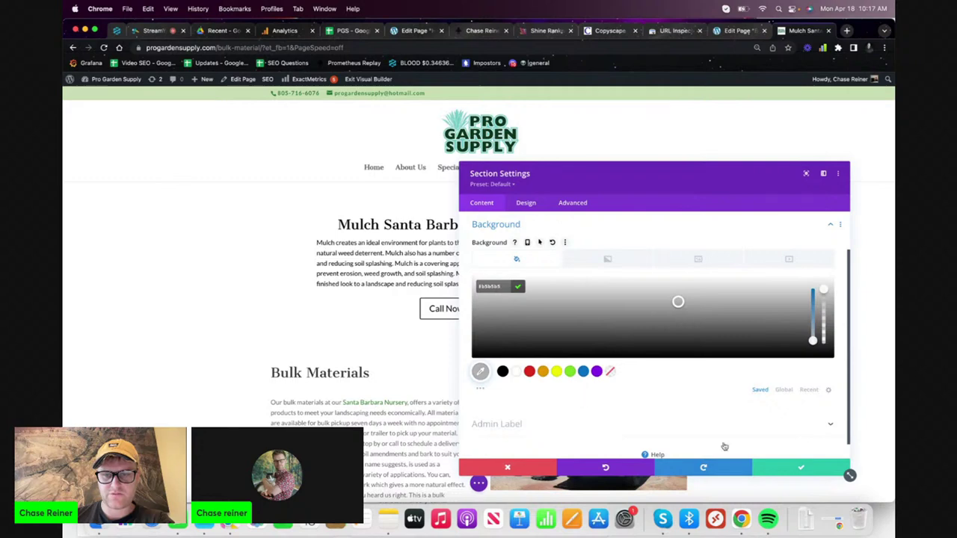
{"action": "left_click", "coordinate": [795, 467]}
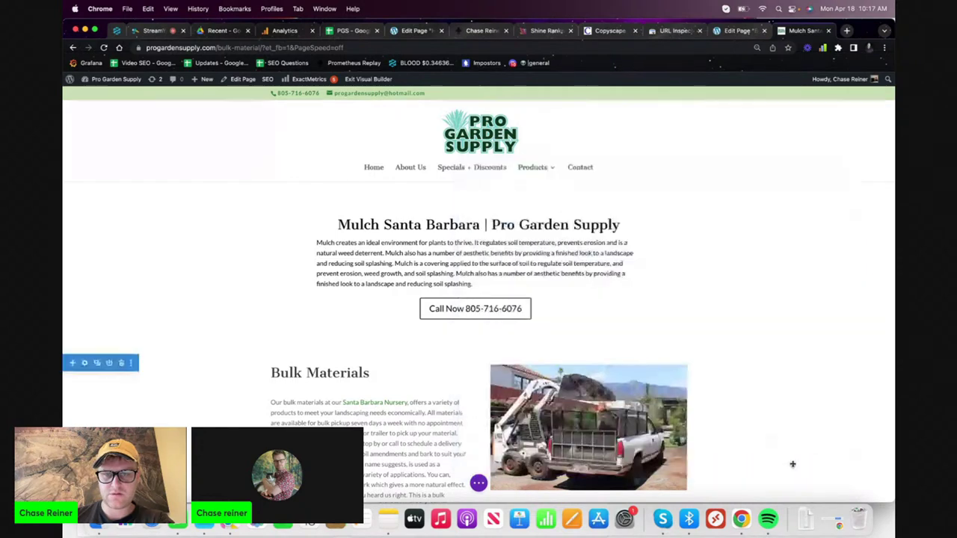
- Look through the fullwidth header module's Design and Advanced options
{"action": "left_click", "coordinate": [465, 204]}
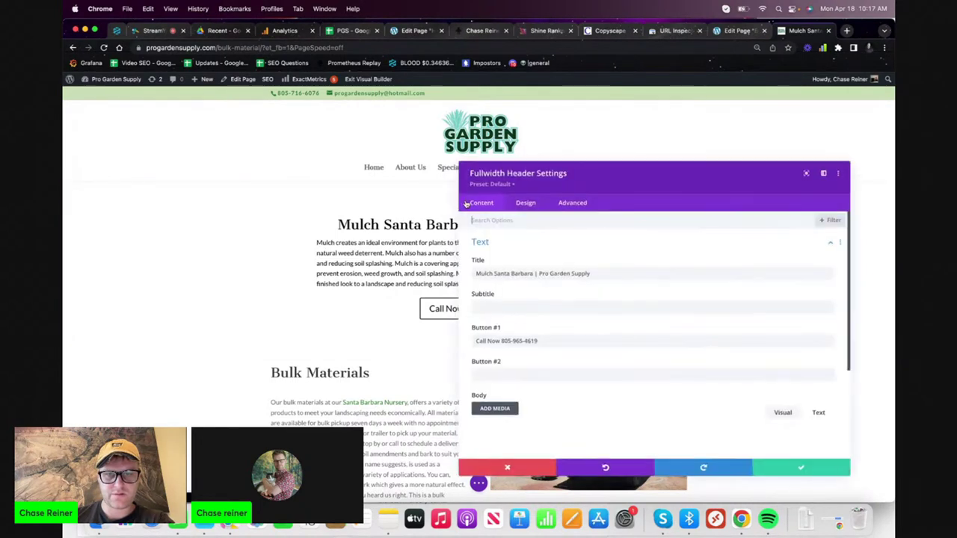
{"action": "left_click", "coordinate": [532, 203]}
{"action": "scroll", "coordinate": [541, 303], "scroll_direction": "down", "scroll_amount": 5}
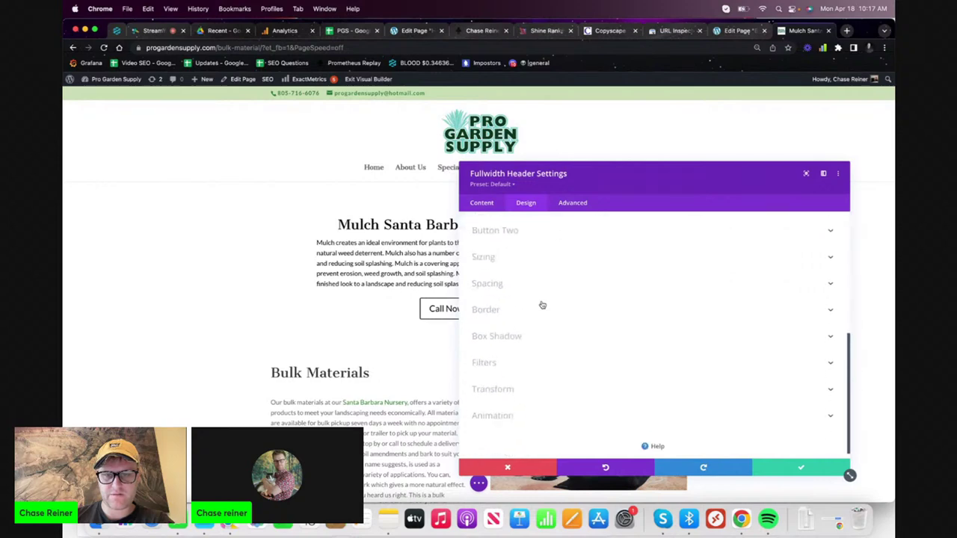
{"action": "scroll", "coordinate": [519, 393], "scroll_direction": "up", "scroll_amount": 1}
{"action": "scroll", "coordinate": [519, 396], "scroll_direction": "up", "scroll_amount": 10}
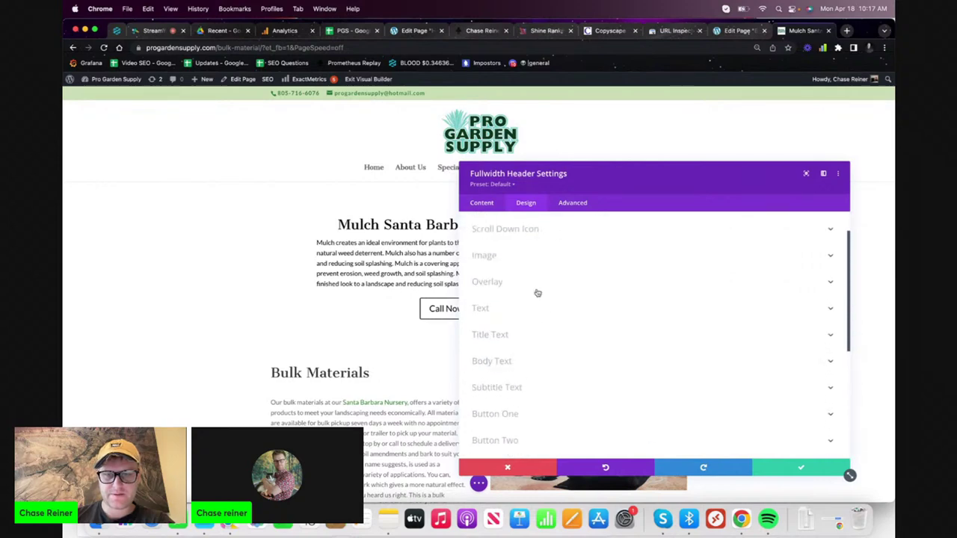
{"action": "left_click", "coordinate": [563, 204]}
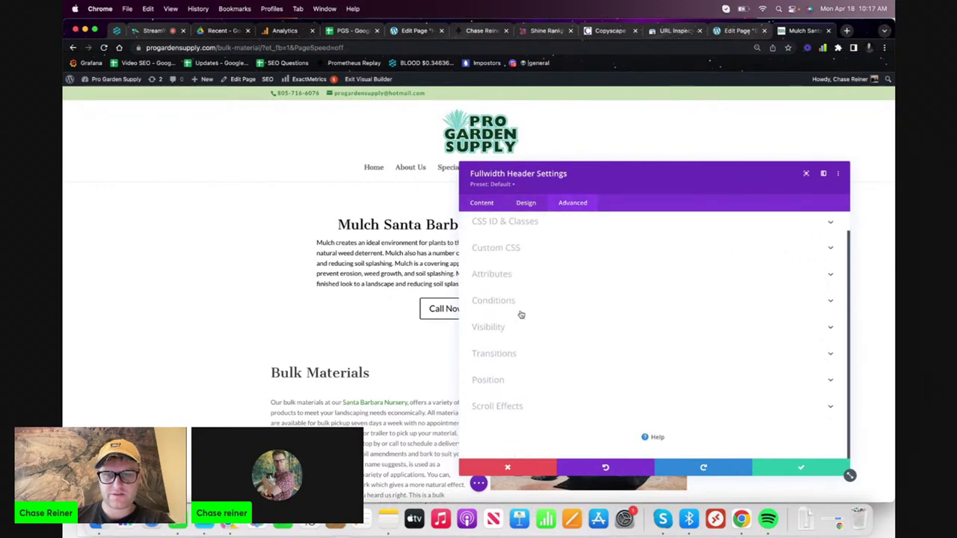
- Remove the header's green background colour, save the module, and reopen its section's settings
{"action": "left_click", "coordinate": [481, 205]}
{"action": "scroll", "coordinate": [527, 329], "scroll_direction": "down", "scroll_amount": 10}
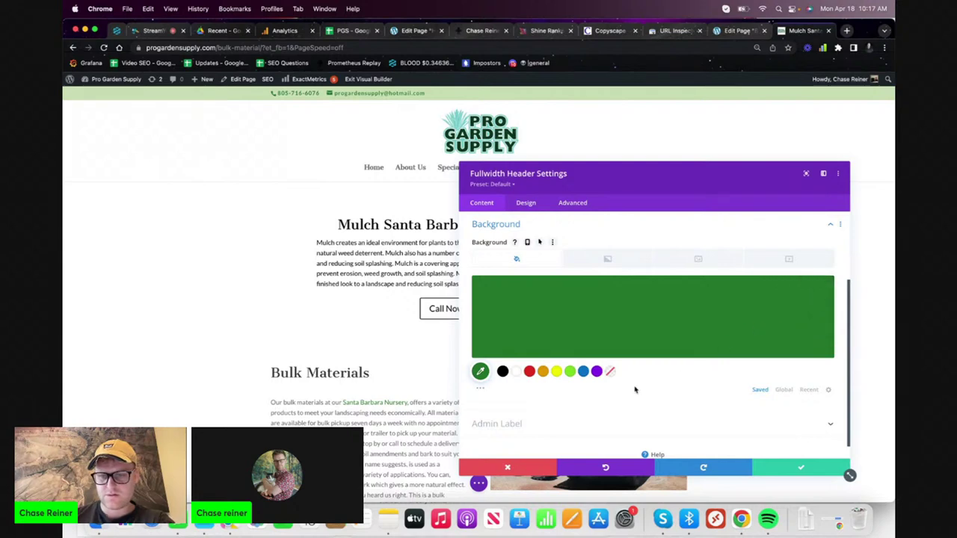
{"action": "left_click", "coordinate": [610, 373]}
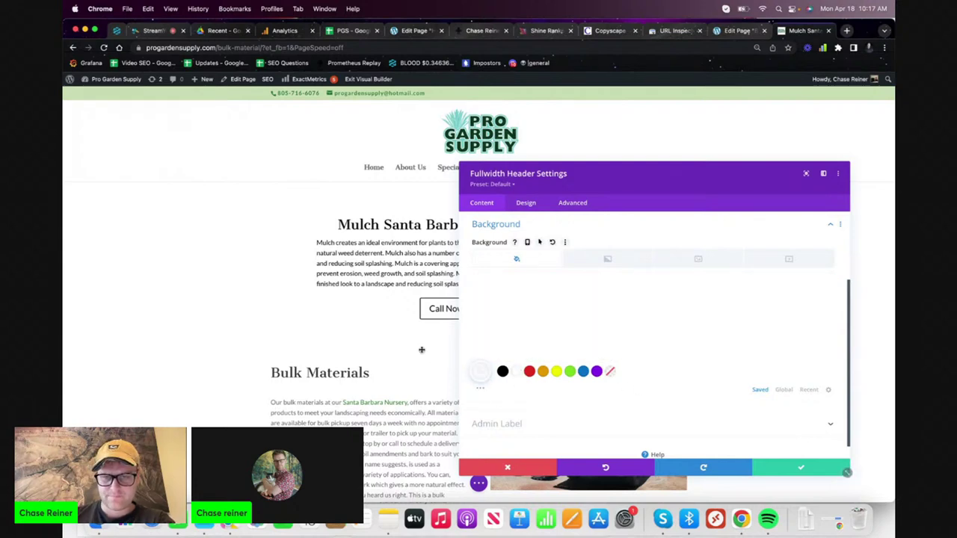
{"action": "left_click", "coordinate": [784, 473]}
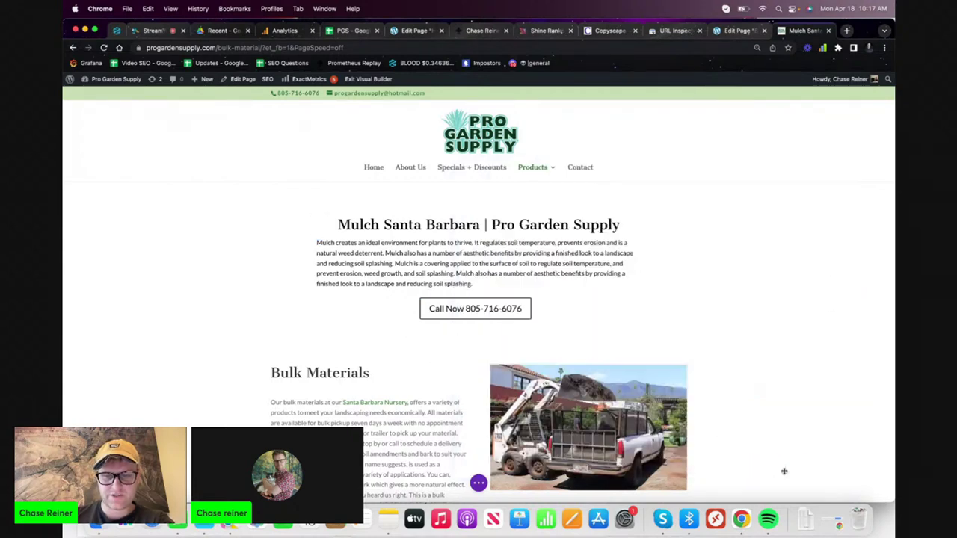
{"action": "left_click", "coordinate": [85, 191]}
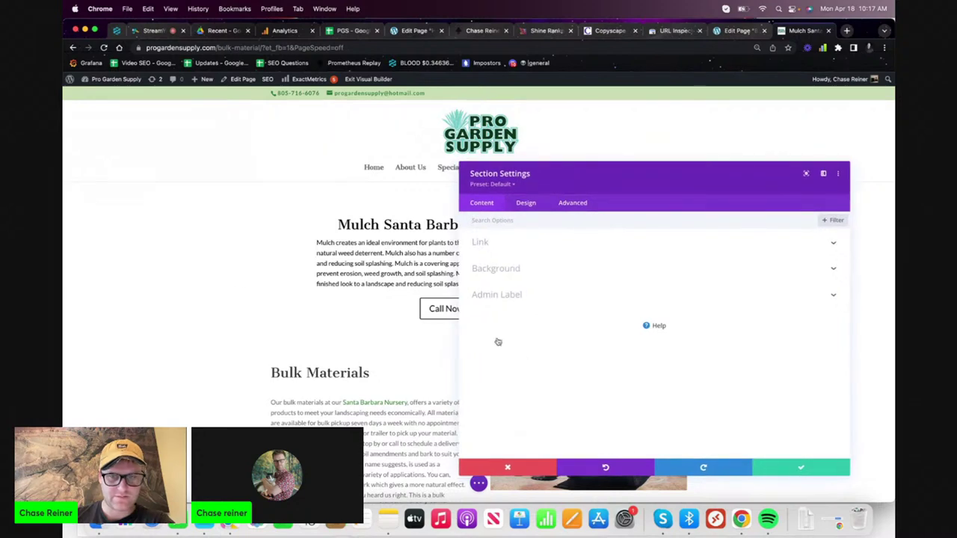
- Check the section's background colour picker, then close the section settings unchanged
{"action": "left_click", "coordinate": [531, 269]}
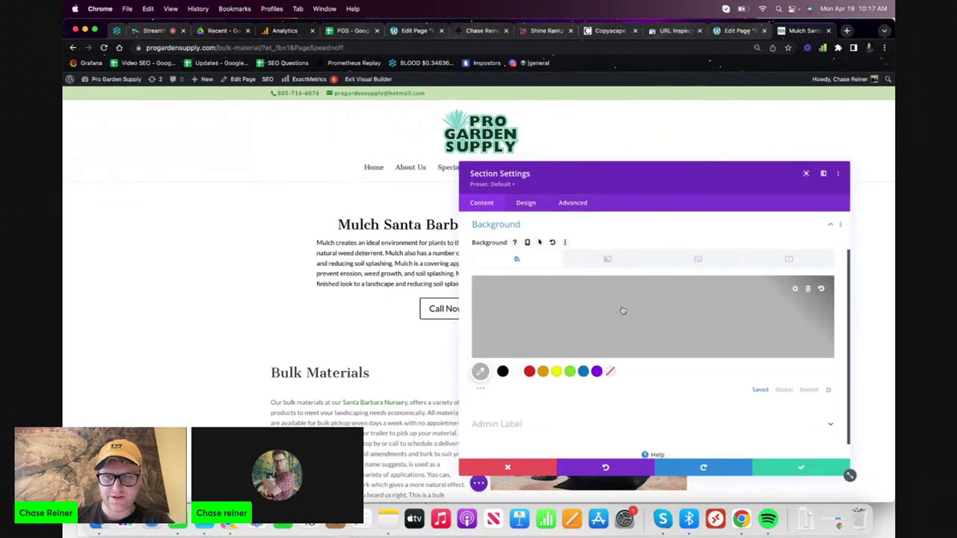
{"action": "scroll", "coordinate": [654, 384], "scroll_direction": "down", "scroll_amount": 1}
{"action": "scroll", "coordinate": [636, 389], "scroll_direction": "up", "scroll_amount": 2}
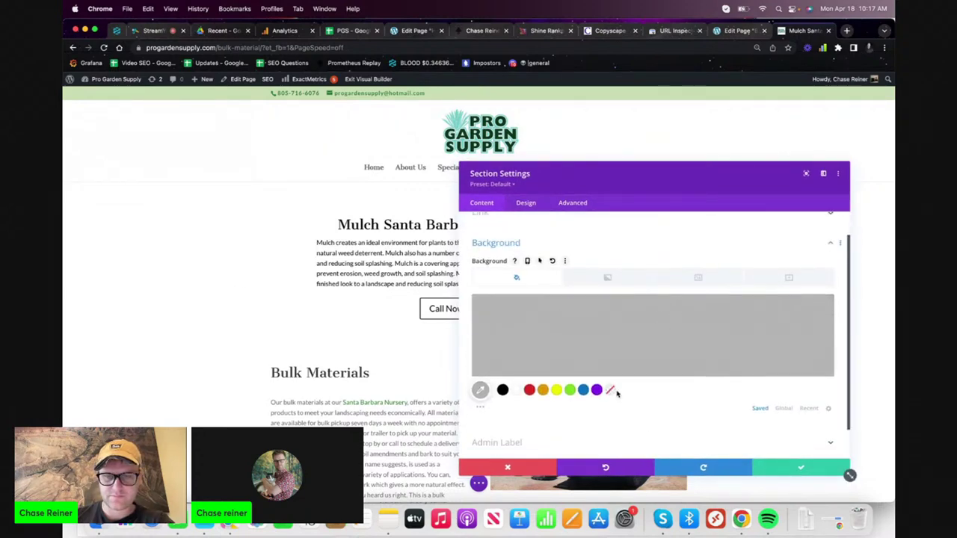
{"action": "scroll", "coordinate": [617, 394], "scroll_direction": "up", "scroll_amount": 1}
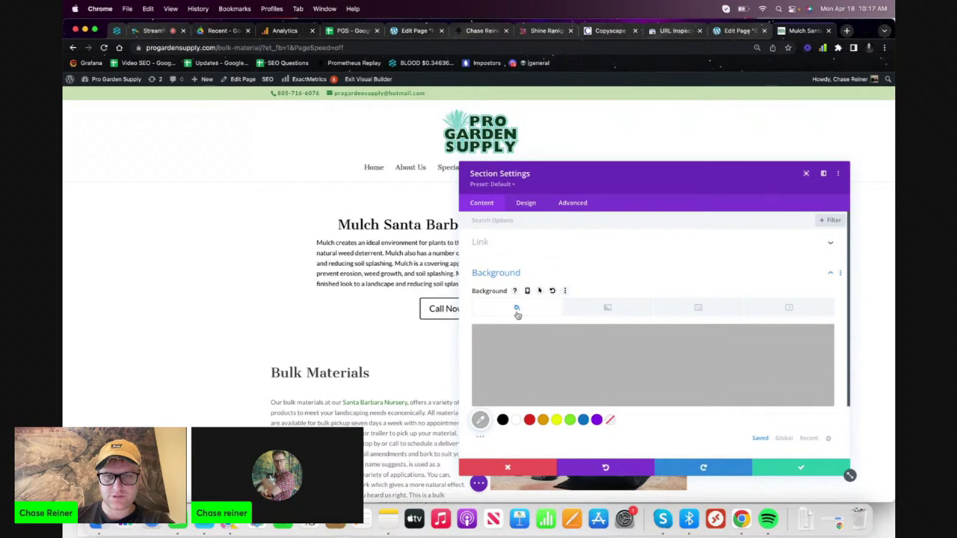
{"action": "left_click", "coordinate": [517, 311]}
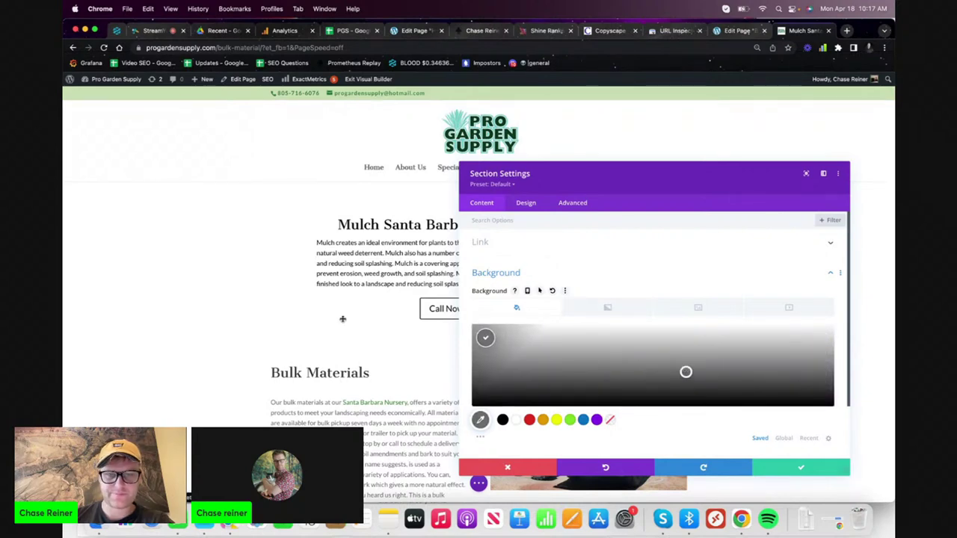
{"action": "left_click", "coordinate": [321, 254]}
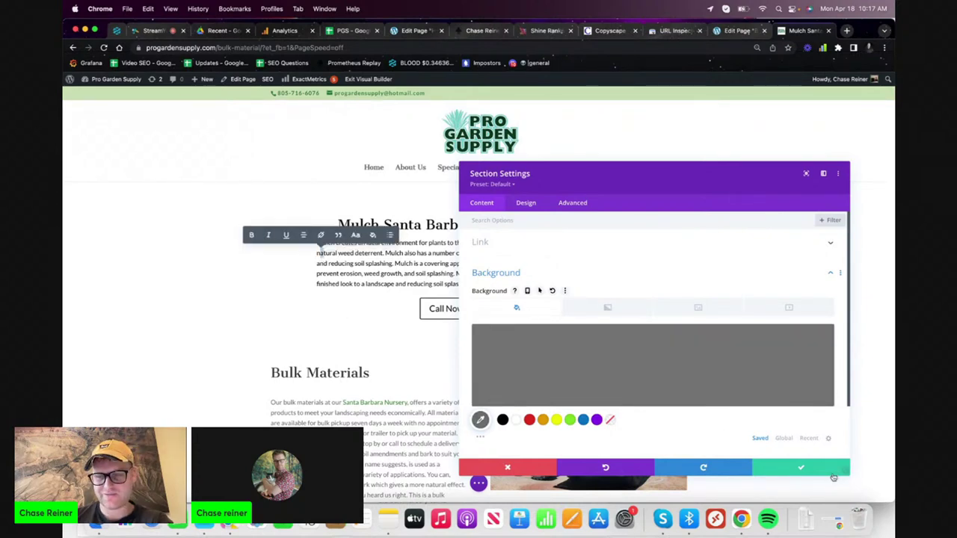
{"action": "left_click", "coordinate": [833, 472]}
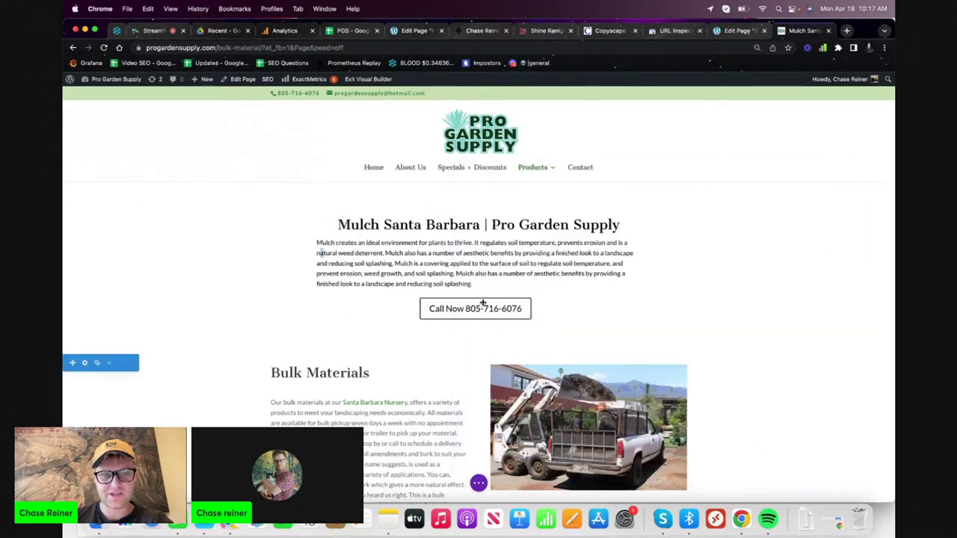
- Try orange and then red as the fullwidth header's background colour
{"action": "left_click", "coordinate": [242, 276]}
{"action": "scroll", "coordinate": [558, 356], "scroll_direction": "down", "scroll_amount": 2}
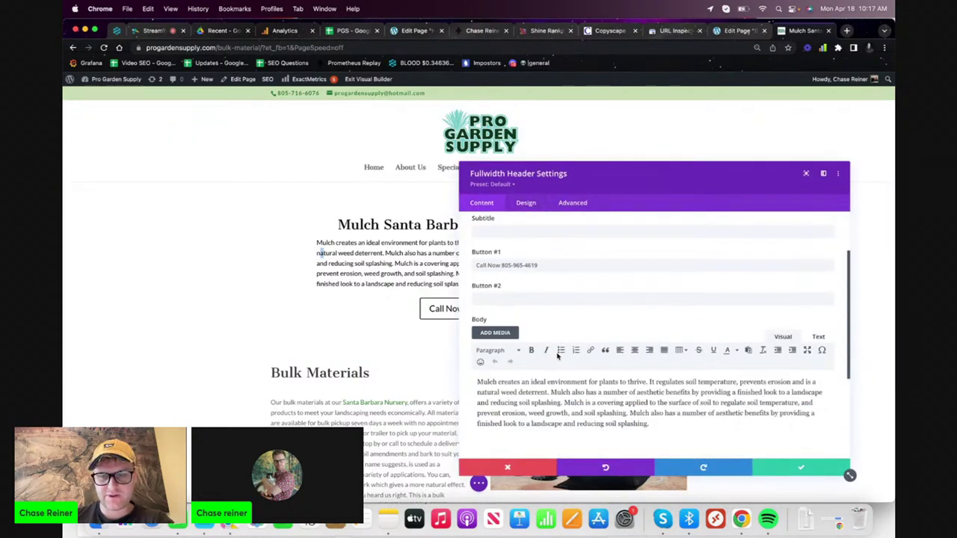
{"action": "scroll", "coordinate": [557, 357], "scroll_direction": "up", "scroll_amount": 2}
{"action": "scroll", "coordinate": [527, 351], "scroll_direction": "down", "scroll_amount": 5}
{"action": "left_click", "coordinate": [525, 381]}
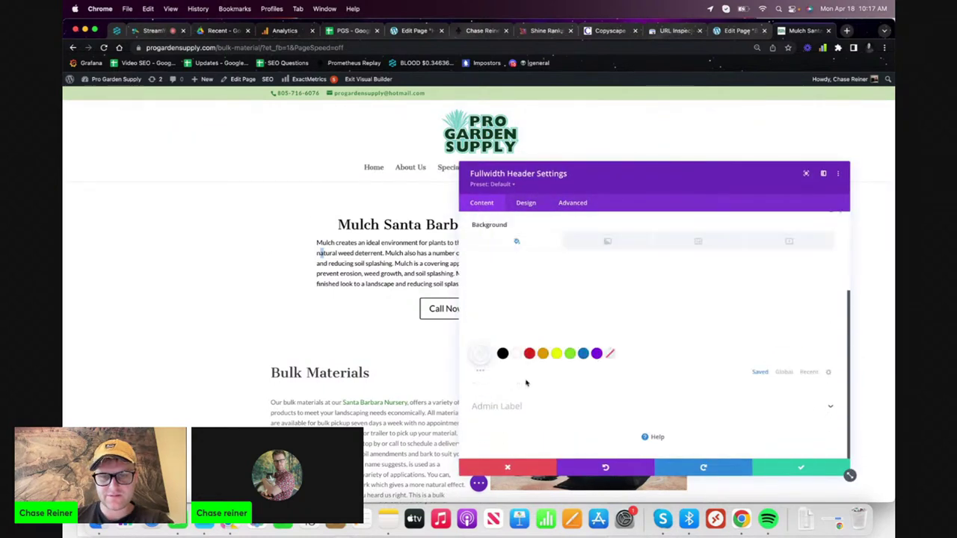
{"action": "left_click", "coordinate": [544, 354]}
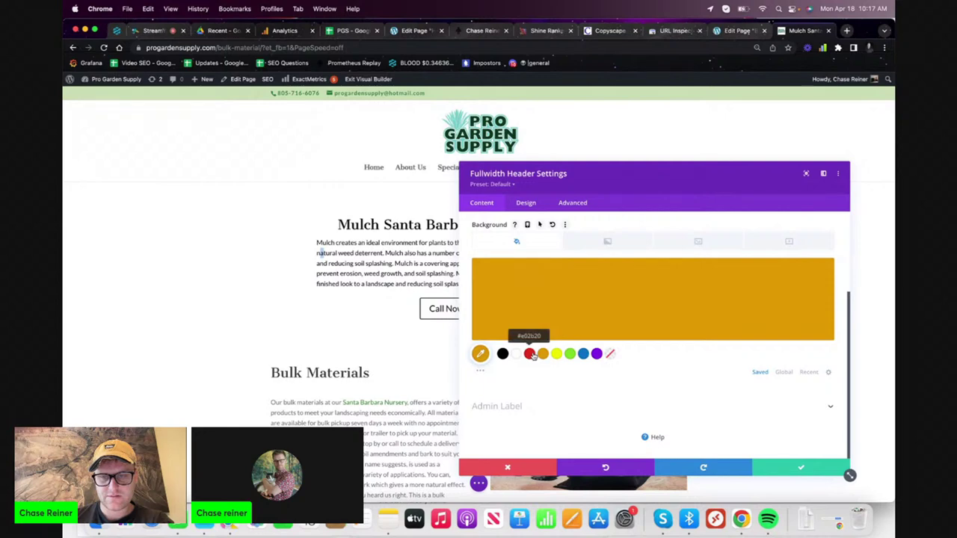
{"action": "left_click", "coordinate": [531, 355]}
{"action": "left_click", "coordinate": [615, 296]}
- Browse the header's Design groups: overlay, image, layout and scroll-down icon
{"action": "left_click", "coordinate": [528, 204]}
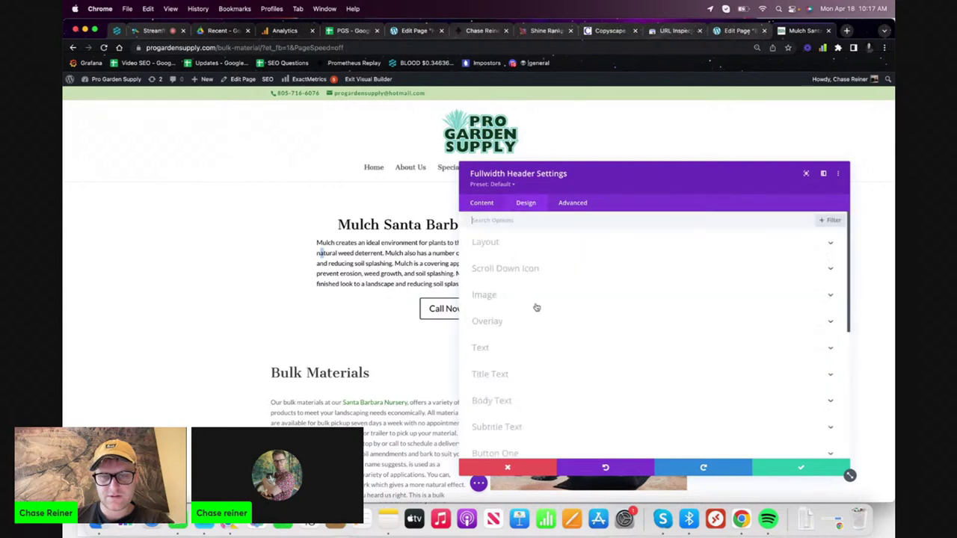
{"action": "scroll", "coordinate": [517, 307], "scroll_direction": "down", "scroll_amount": 1}
{"action": "left_click", "coordinate": [525, 288]}
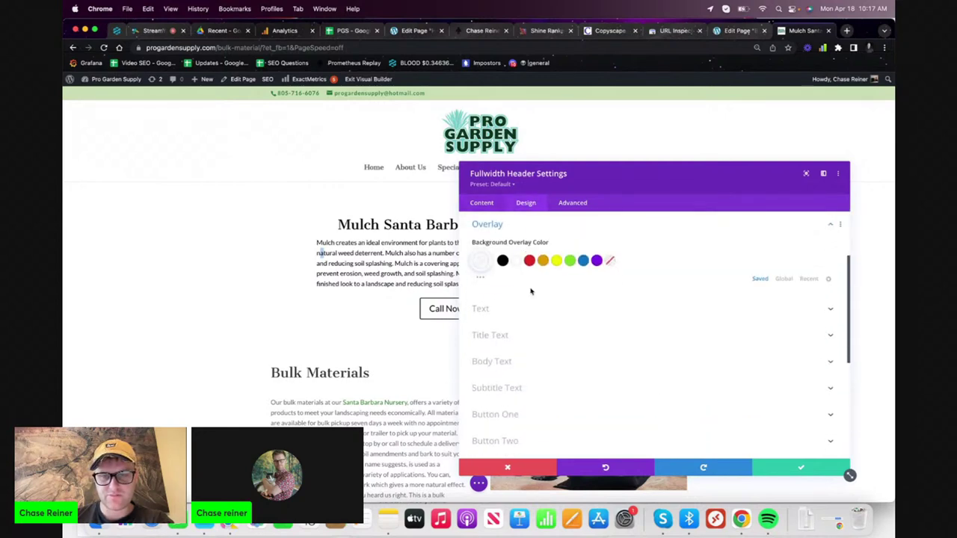
{"action": "scroll", "coordinate": [514, 360], "scroll_direction": "down", "scroll_amount": 5}
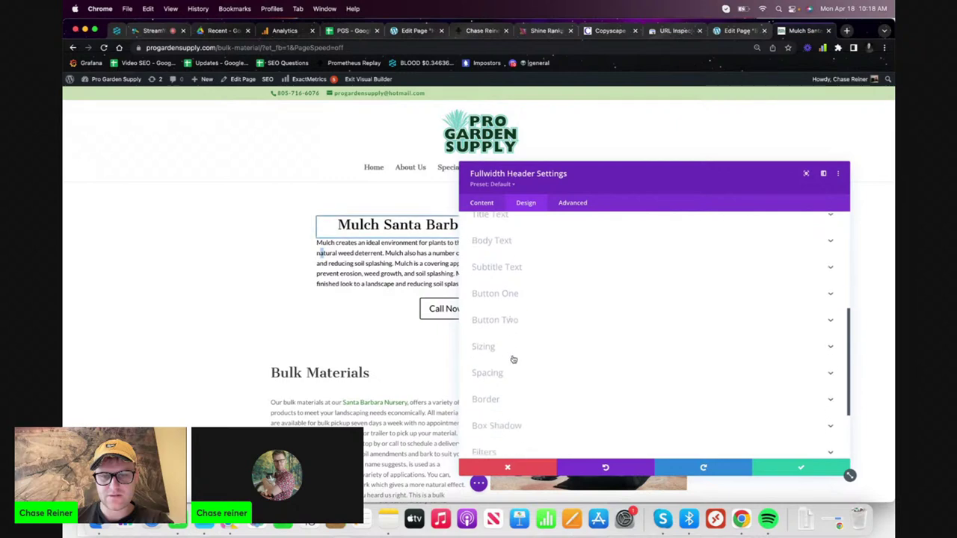
{"action": "scroll", "coordinate": [513, 360], "scroll_direction": "up", "scroll_amount": 5}
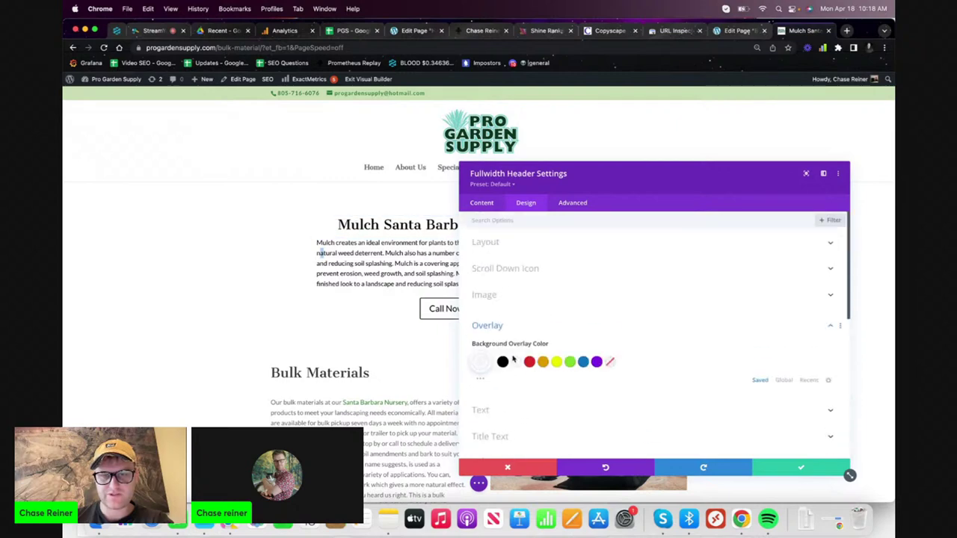
{"action": "left_click", "coordinate": [509, 295]}
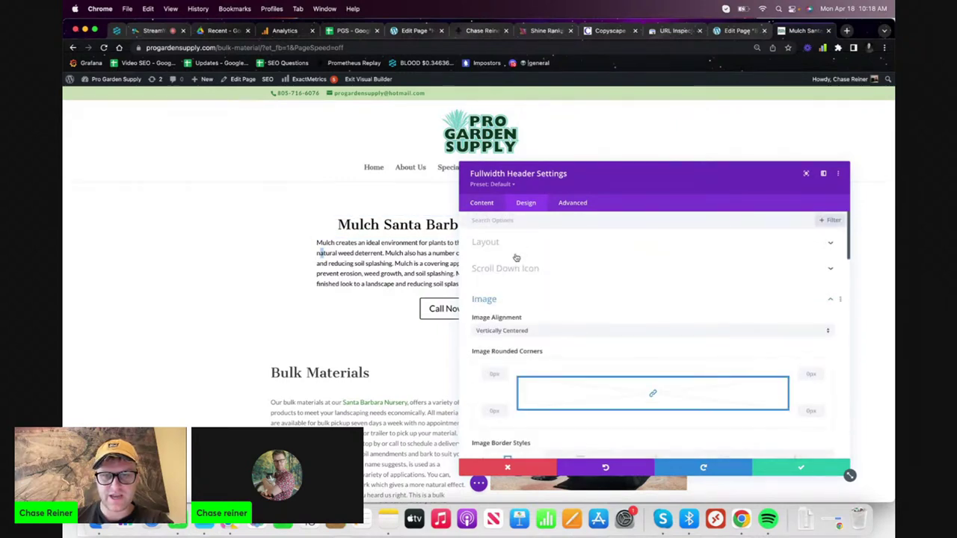
{"action": "left_click", "coordinate": [516, 254]}
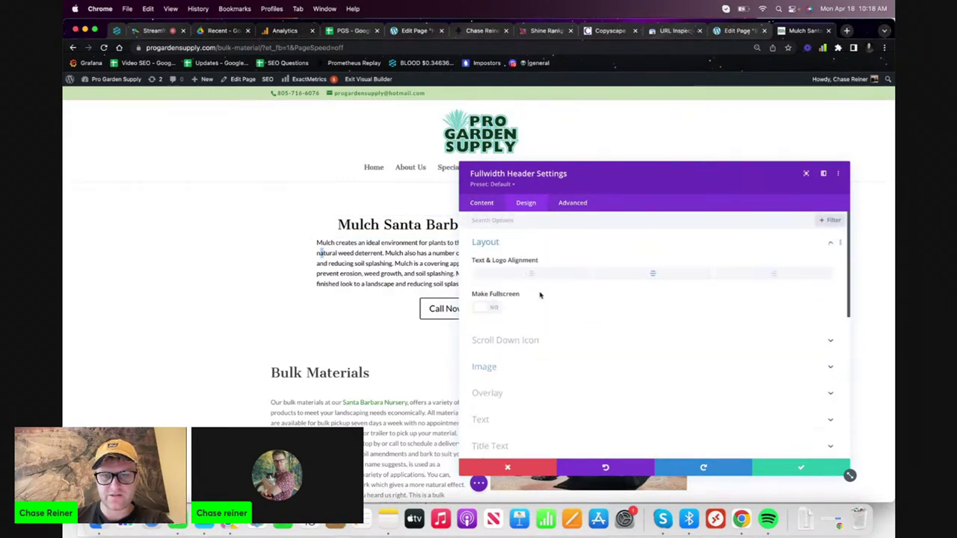
{"action": "left_click", "coordinate": [510, 340]}
{"action": "left_click", "coordinate": [515, 294]}
{"action": "scroll", "coordinate": [512, 329], "scroll_direction": "down", "scroll_amount": 5}
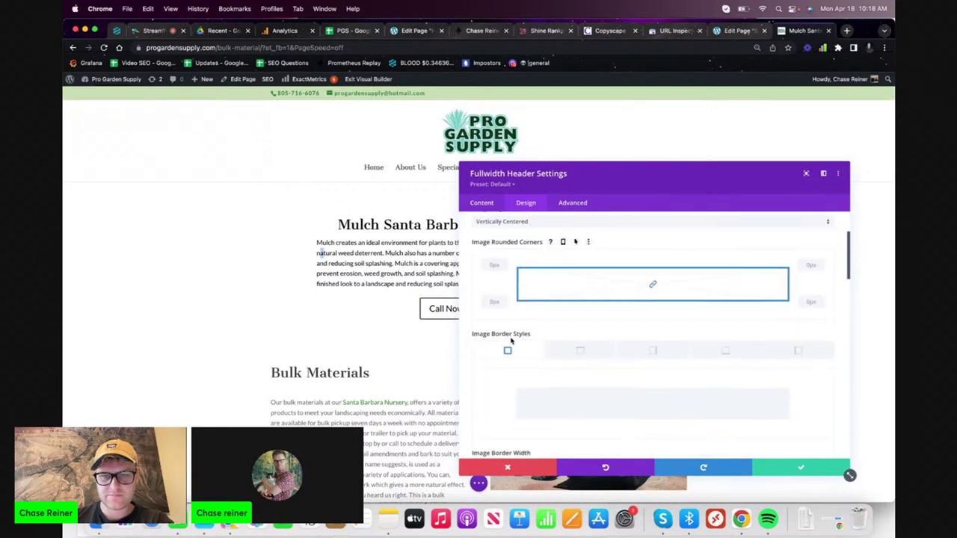
{"action": "scroll", "coordinate": [513, 329], "scroll_direction": "down", "scroll_amount": 10}
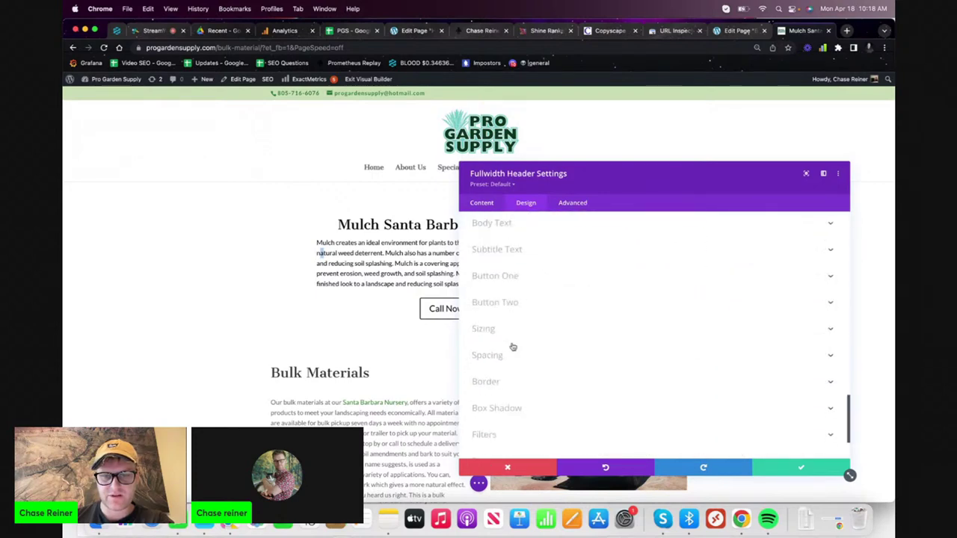
{"action": "scroll", "coordinate": [513, 299], "scroll_direction": "up", "scroll_amount": 3}
- Set the header's background overlay colour to light grey and save the module
{"action": "left_click", "coordinate": [507, 238]}
{"action": "scroll", "coordinate": [511, 278], "scroll_direction": "up", "scroll_amount": 2}
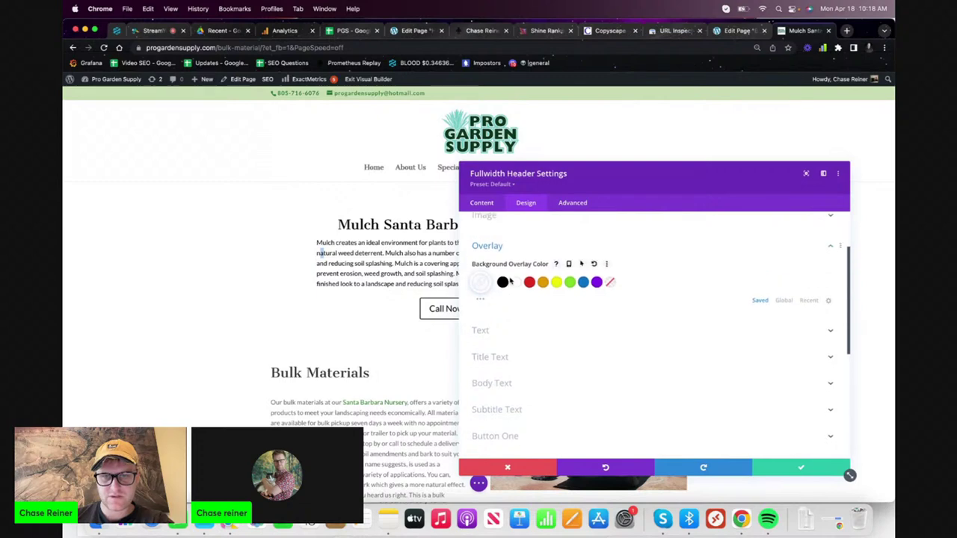
{"action": "left_click", "coordinate": [530, 306]}
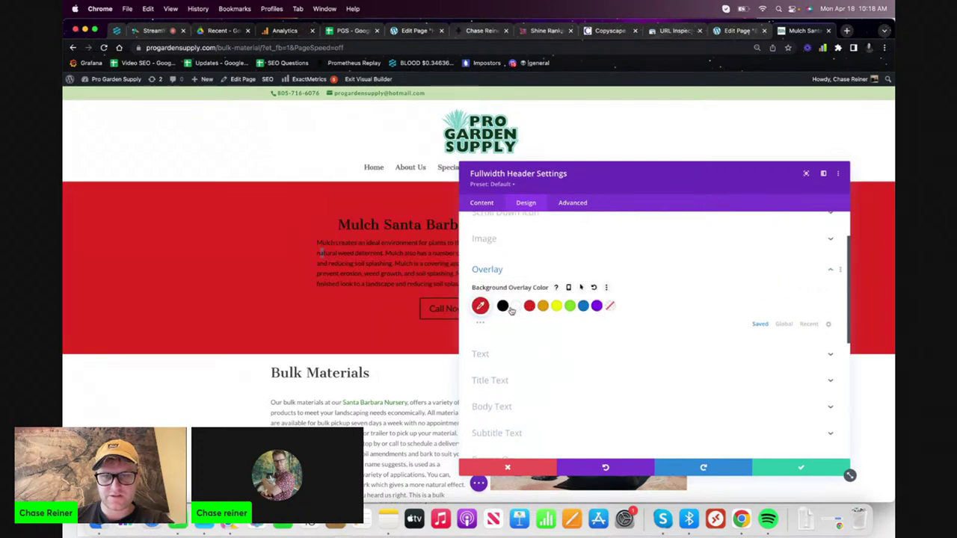
{"action": "left_click", "coordinate": [479, 306]}
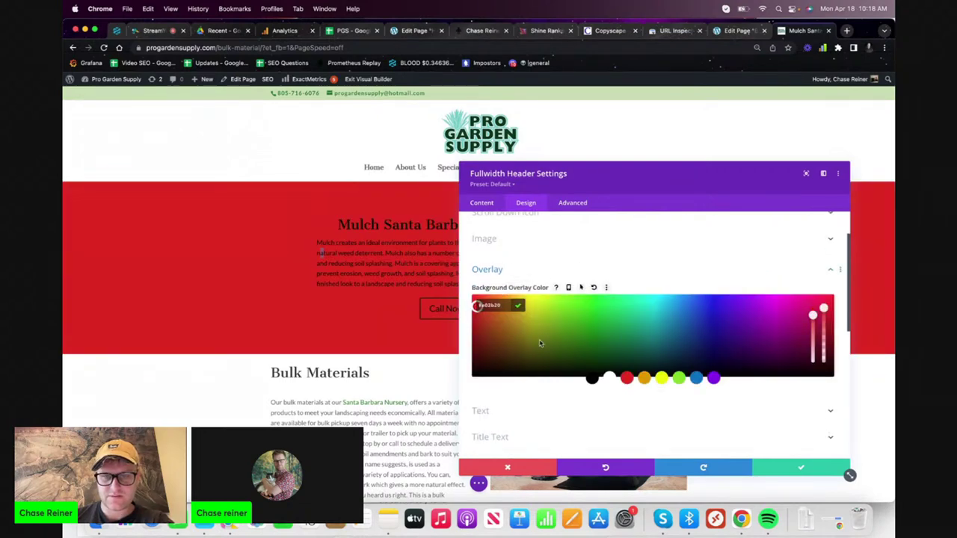
{"action": "left_click", "coordinate": [609, 379]}
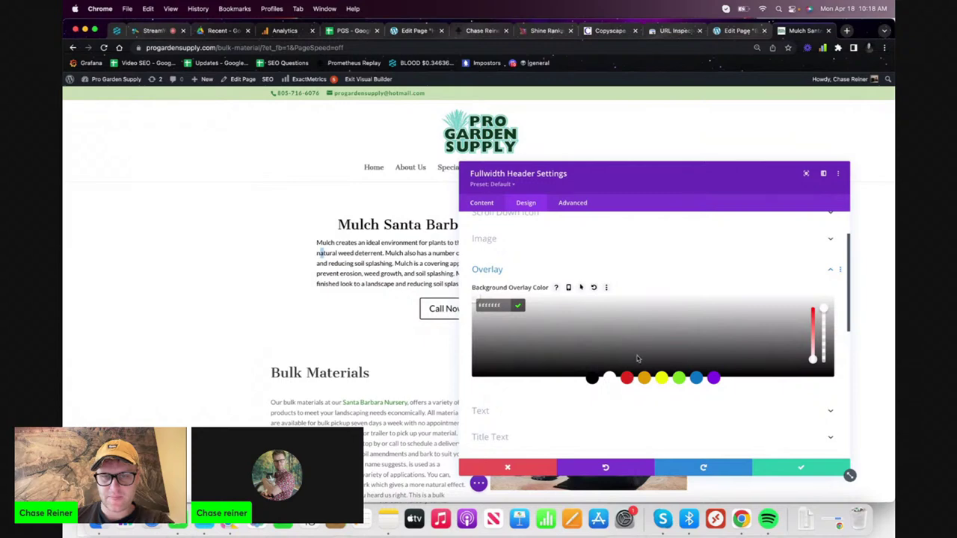
{"action": "left_click_drag", "start_coordinate": [645, 352], "coordinate": [766, 314]}
{"action": "left_click", "coordinate": [605, 408]}
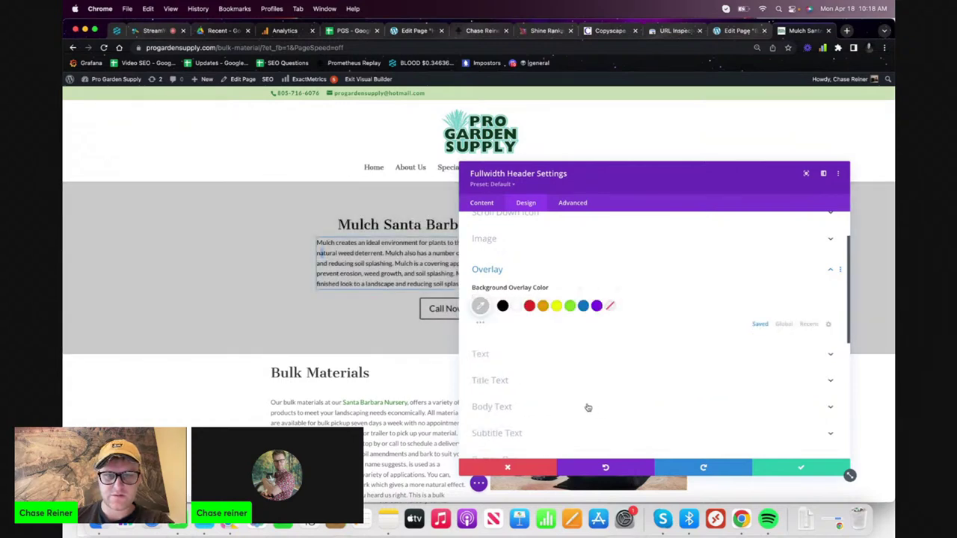
{"action": "left_click", "coordinate": [482, 306]}
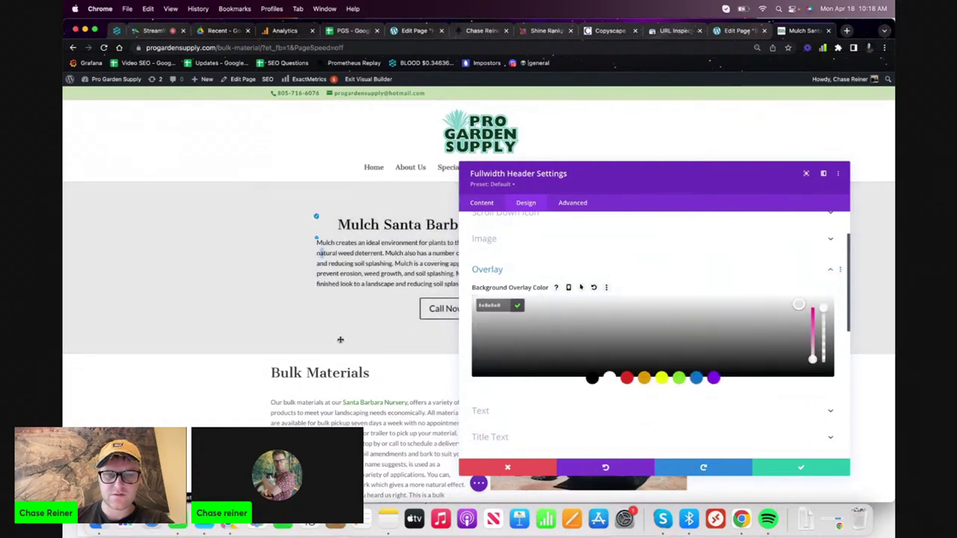
{"action": "left_click", "coordinate": [513, 427]}
{"action": "scroll", "coordinate": [805, 462], "scroll_direction": "down", "scroll_amount": 5}
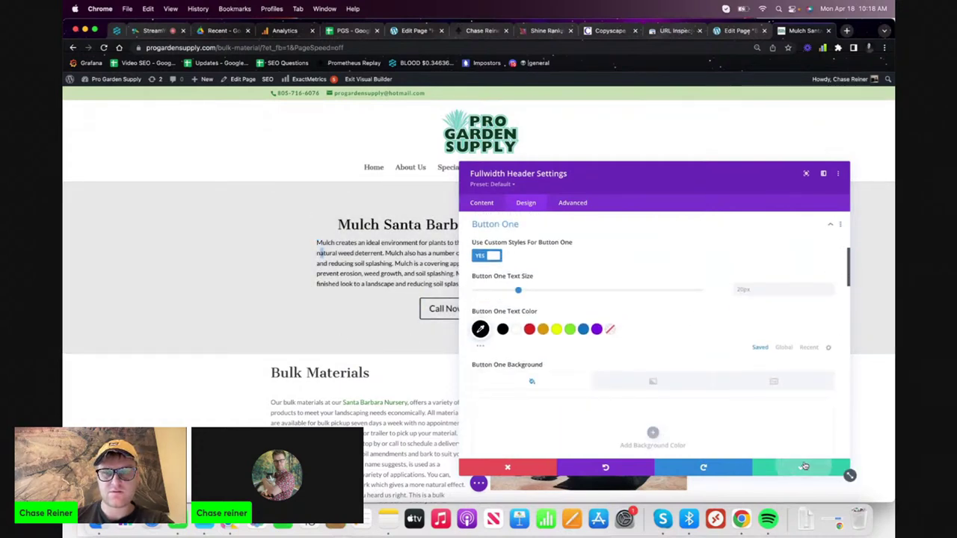
{"action": "left_click", "coordinate": [805, 467]}
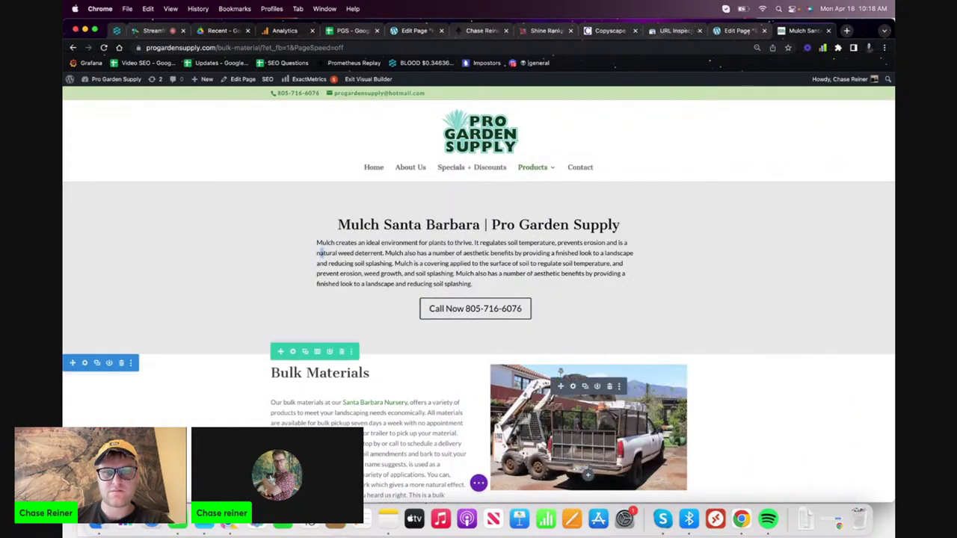
- Save the page, then open the live Bulk Materials page via Products on progardensupply.com
{"action": "left_click", "coordinate": [479, 483]}
{"action": "left_click", "coordinate": [871, 486]}
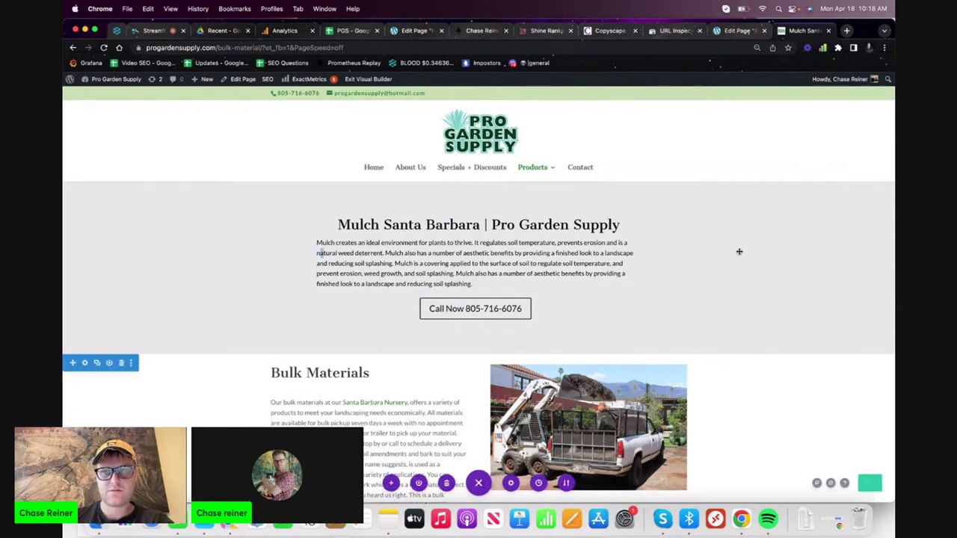
{"action": "left_click", "coordinate": [847, 31]}
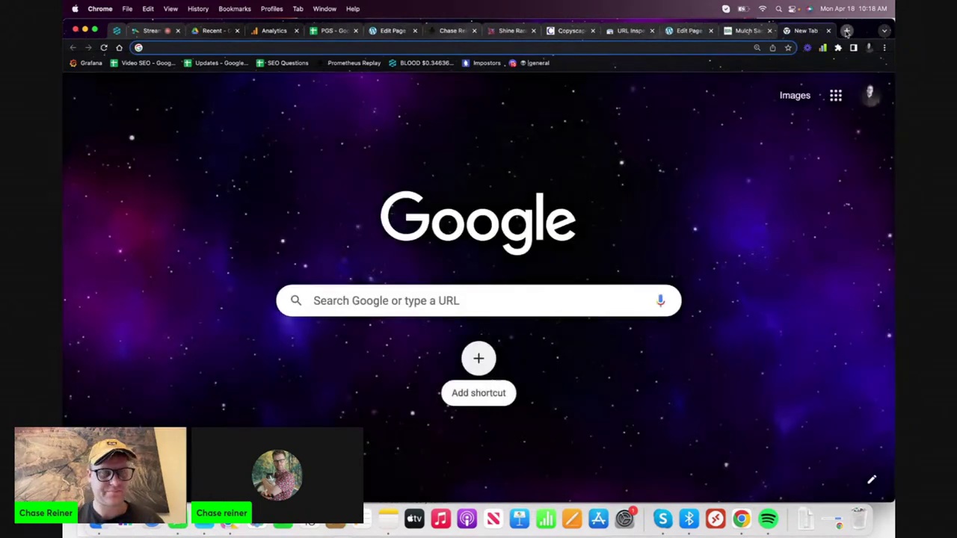
{"action": "type", "text": "pr"}
{"action": "key", "text": "Return"}
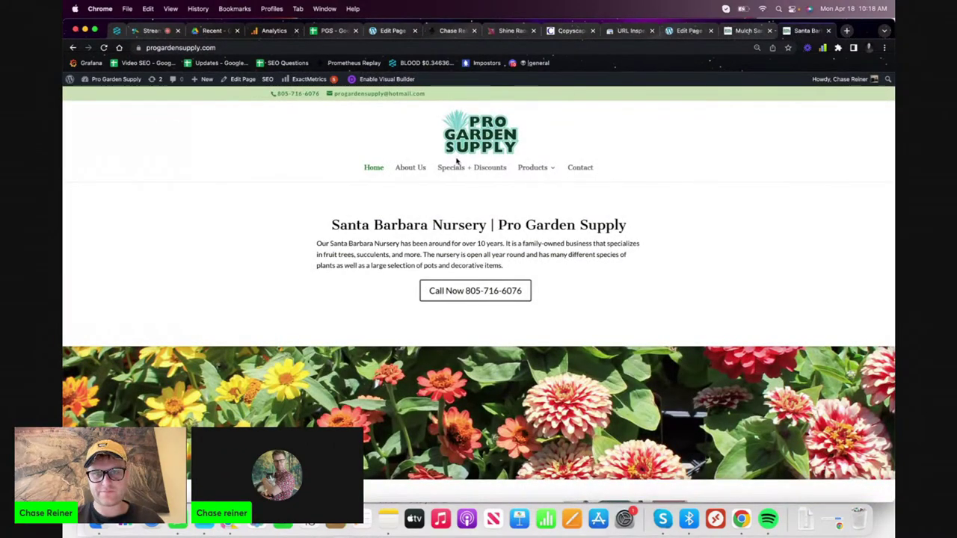
{"action": "mouse_move", "coordinate": [552, 166]}
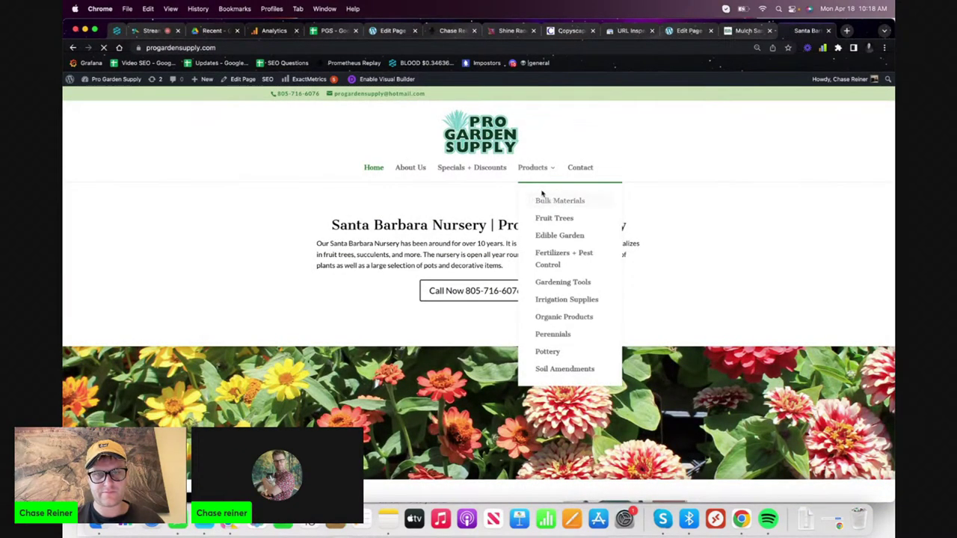
{"action": "left_click", "coordinate": [552, 199]}
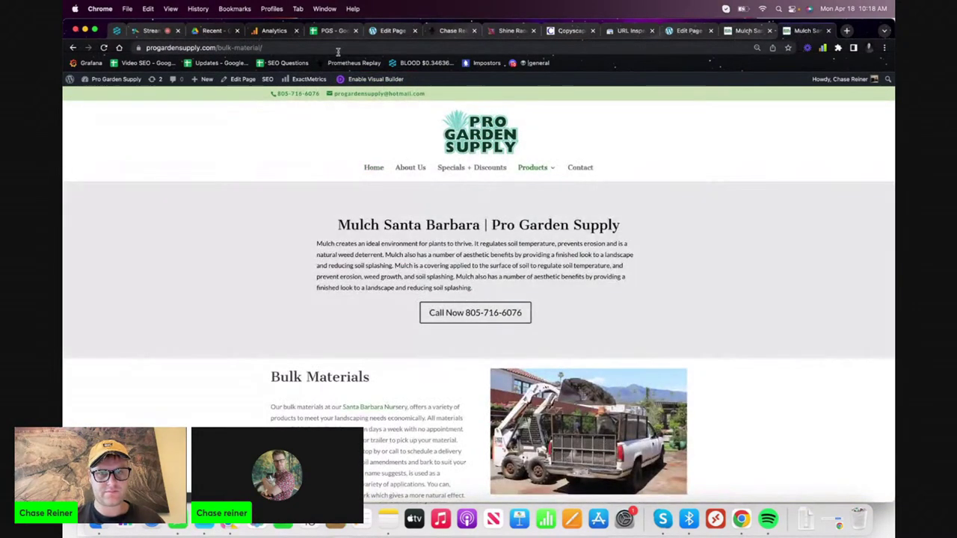
- Copy the Bulk Materials page URL into Search Console's URL Inspection bar
{"action": "left_click", "coordinate": [337, 49]}
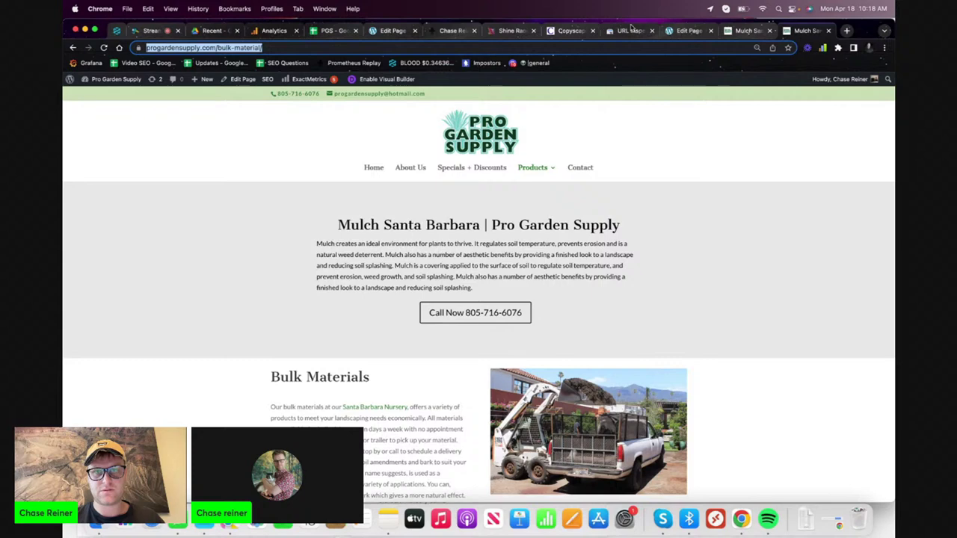
{"action": "left_click", "coordinate": [632, 28]}
{"action": "left_click", "coordinate": [396, 88]}
{"action": "type", "text": "https://progardensupply.com/mulch-santa-barbara/"}
- Inspect the bulk-material URL, request indexing, then open WordPress Appearance > Menus
{"action": "key", "text": "Return"}
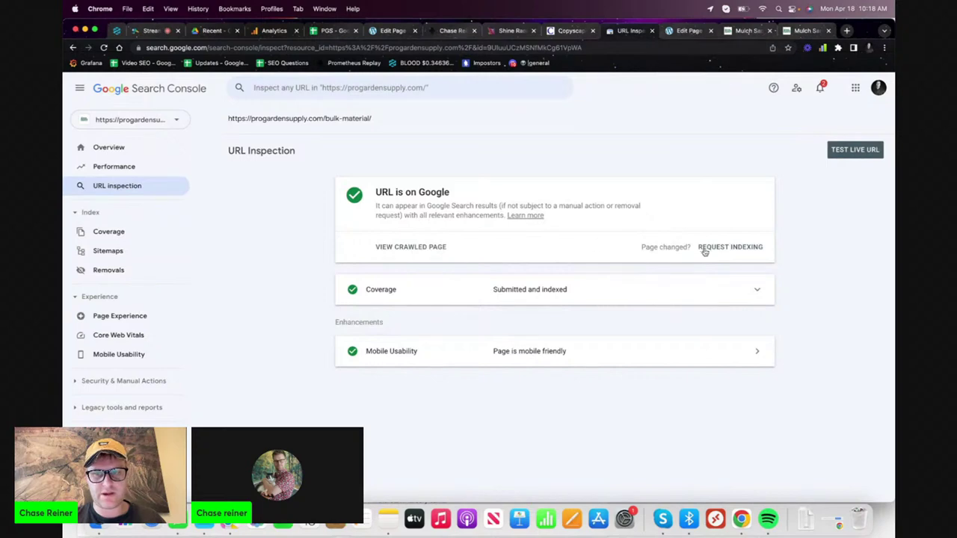
{"action": "left_click", "coordinate": [703, 251]}
{"action": "left_click", "coordinate": [684, 35]}
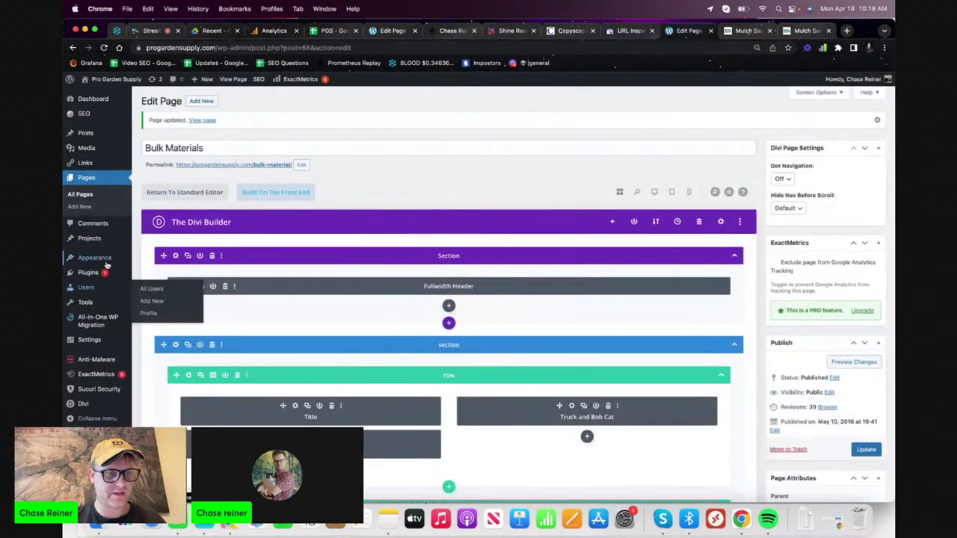
{"action": "mouse_move", "coordinate": [106, 260]}
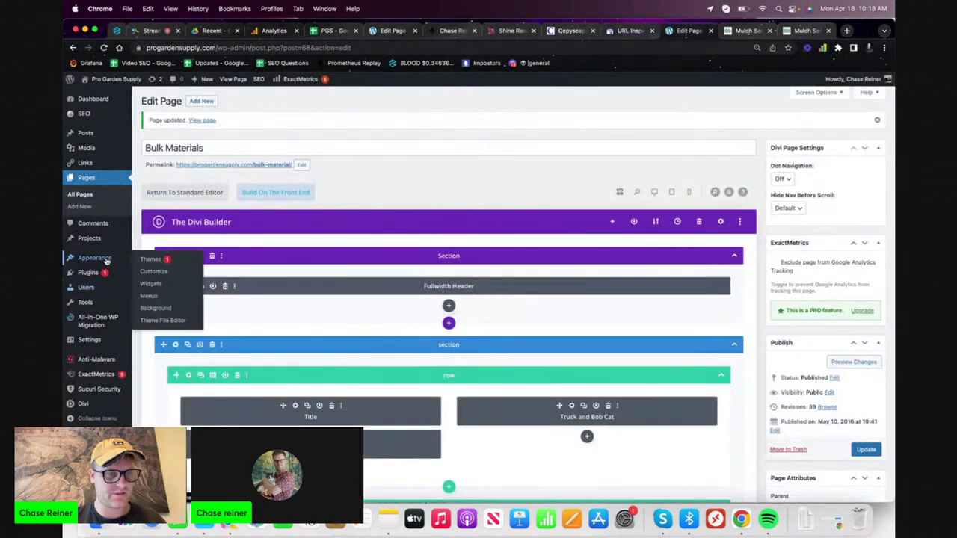
{"action": "left_click", "coordinate": [166, 297]}
- Move Products to sit directly after Home in the main menu and save it
{"action": "scroll", "coordinate": [320, 343], "scroll_direction": "down", "scroll_amount": 2}
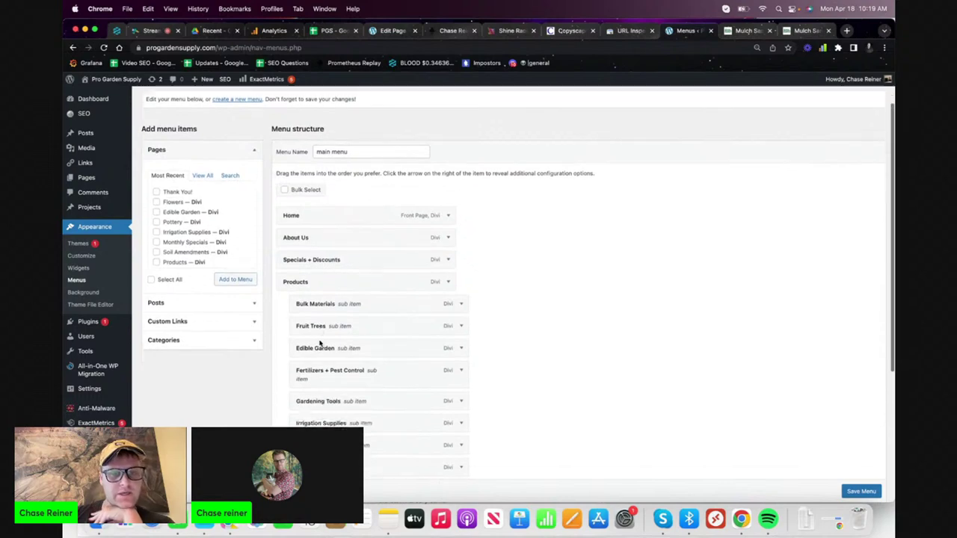
{"action": "left_click_drag", "start_coordinate": [323, 252], "coordinate": [365, 211]}
{"action": "left_click", "coordinate": [447, 210]}
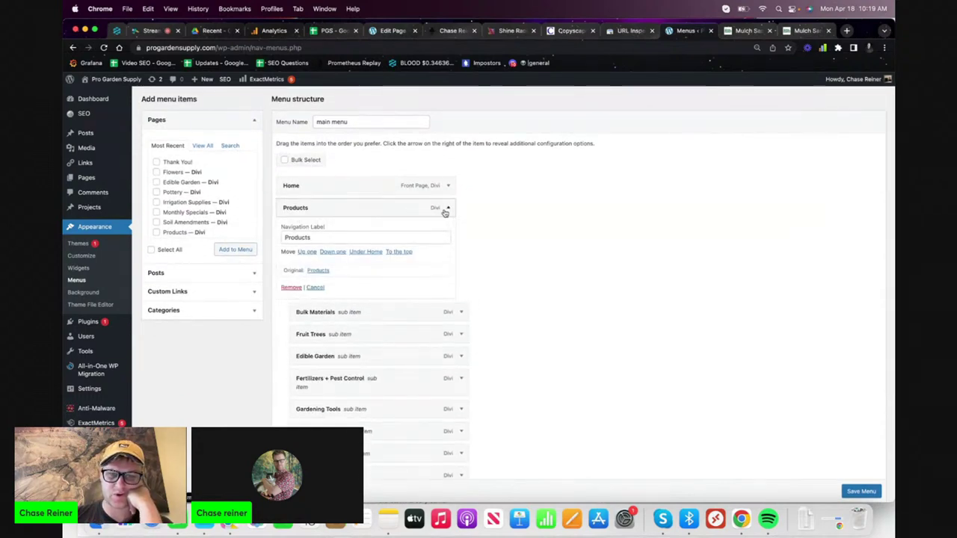
{"action": "left_click", "coordinate": [447, 210]}
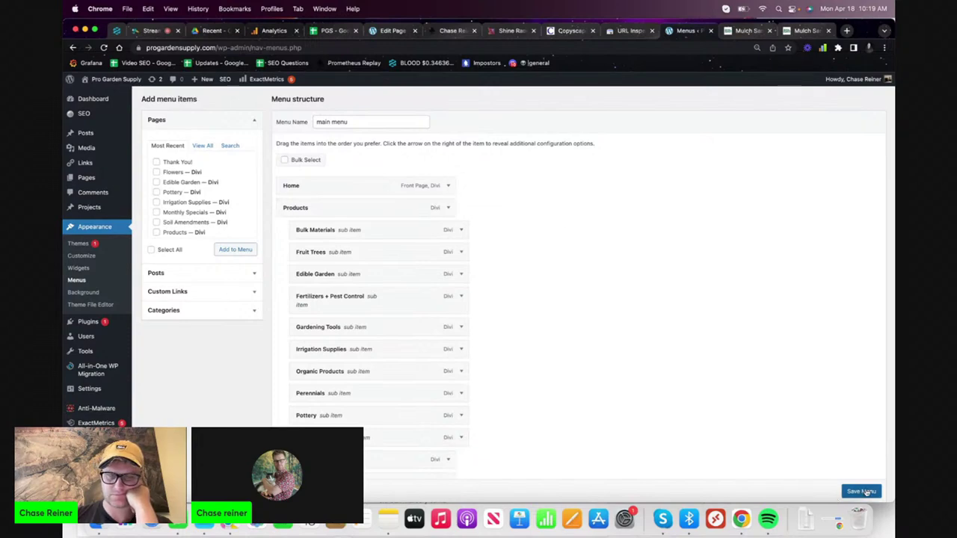
{"action": "left_click", "coordinate": [864, 492]}
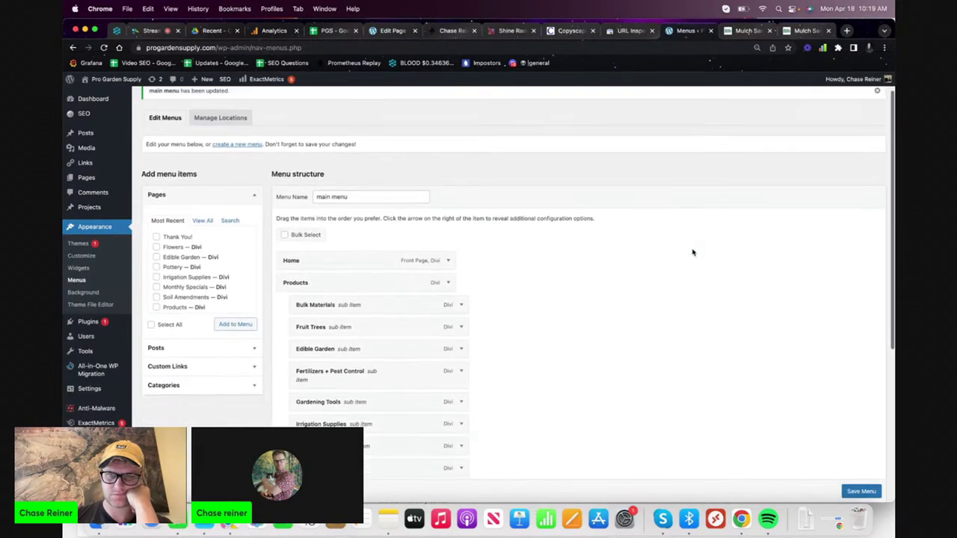
- Reload the live page to verify the menu order and view the Specials + Discounts page
{"action": "left_click", "coordinate": [762, 28]}
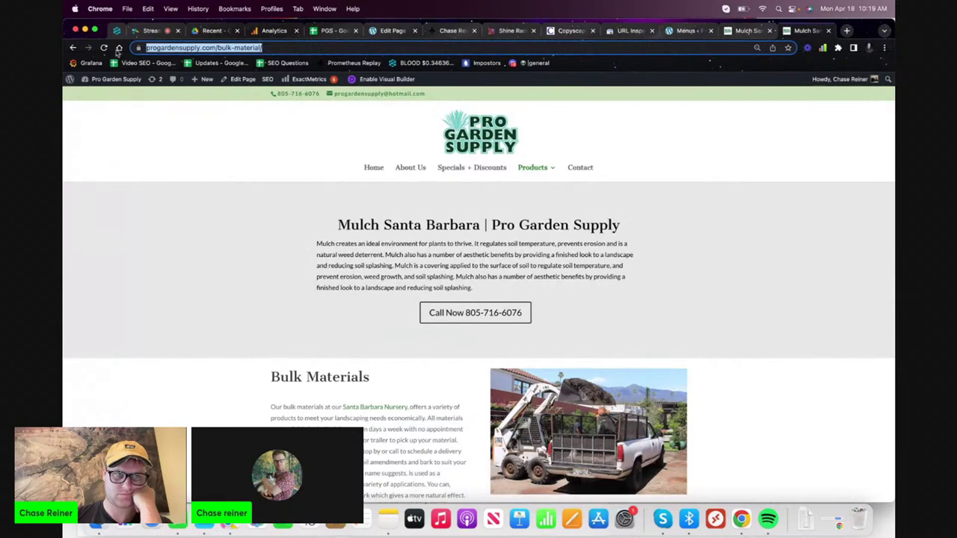
{"action": "left_click", "coordinate": [104, 47]}
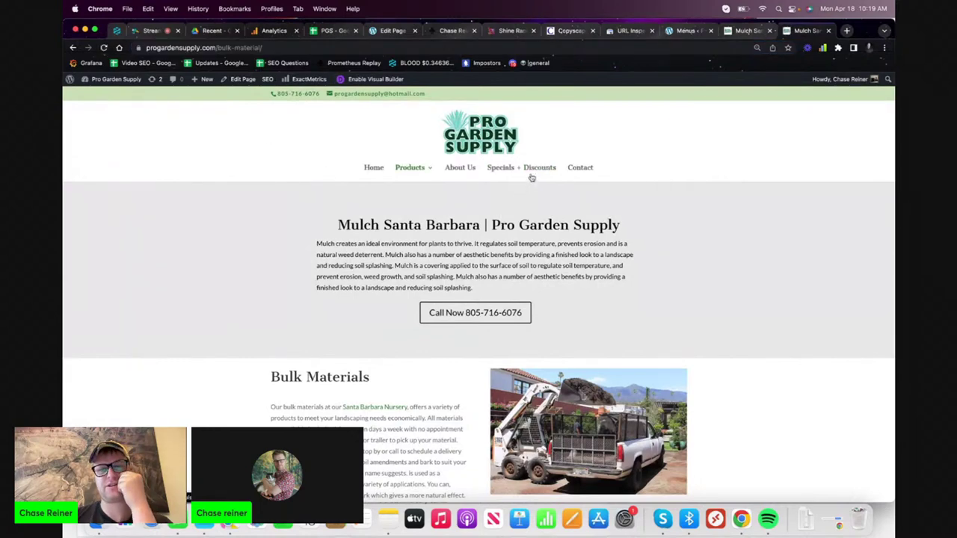
{"action": "left_click", "coordinate": [530, 171]}
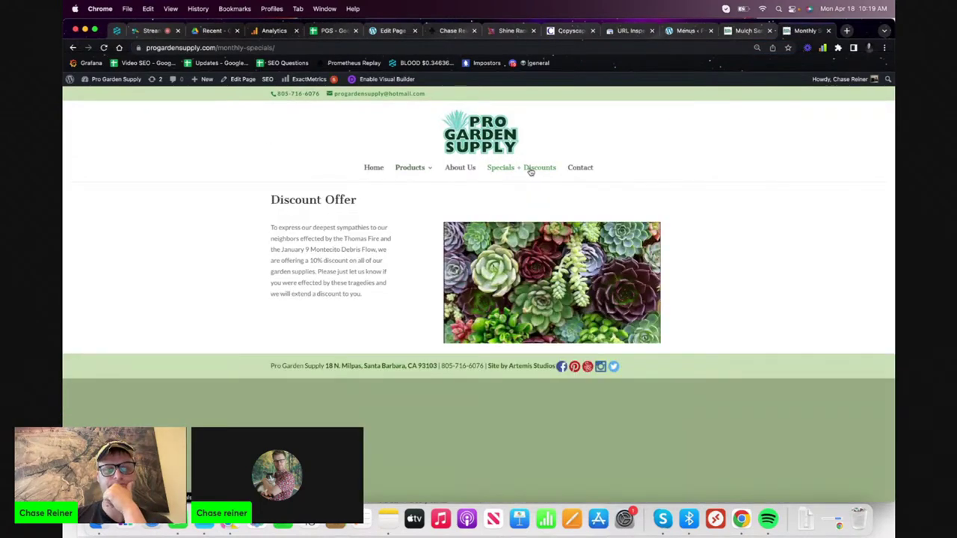
{"action": "key", "text": "ctrl+shift+Tab"}
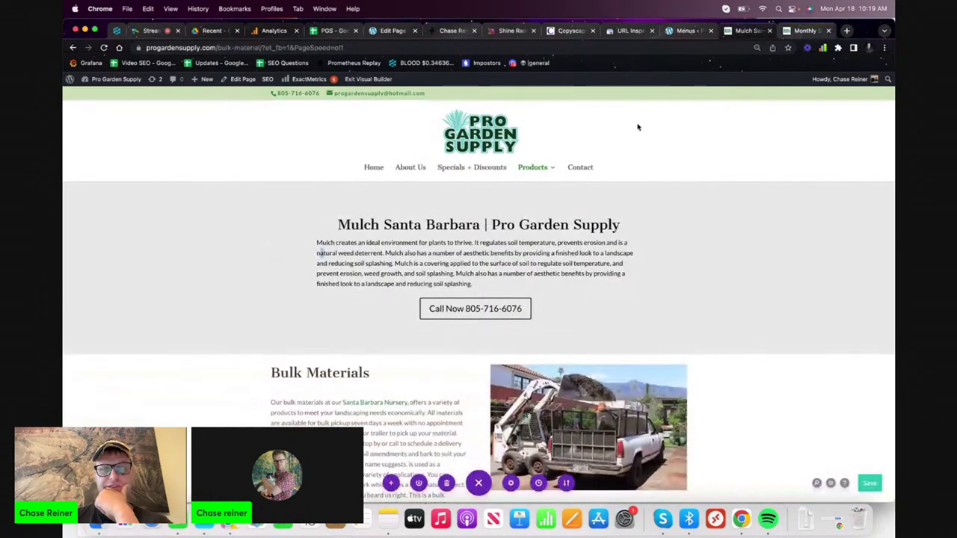
{"action": "left_click", "coordinate": [689, 30]}
- Remove Specials + Discounts from the main menu and save it
{"action": "scroll", "coordinate": [464, 224], "scroll_direction": "down", "scroll_amount": 5}
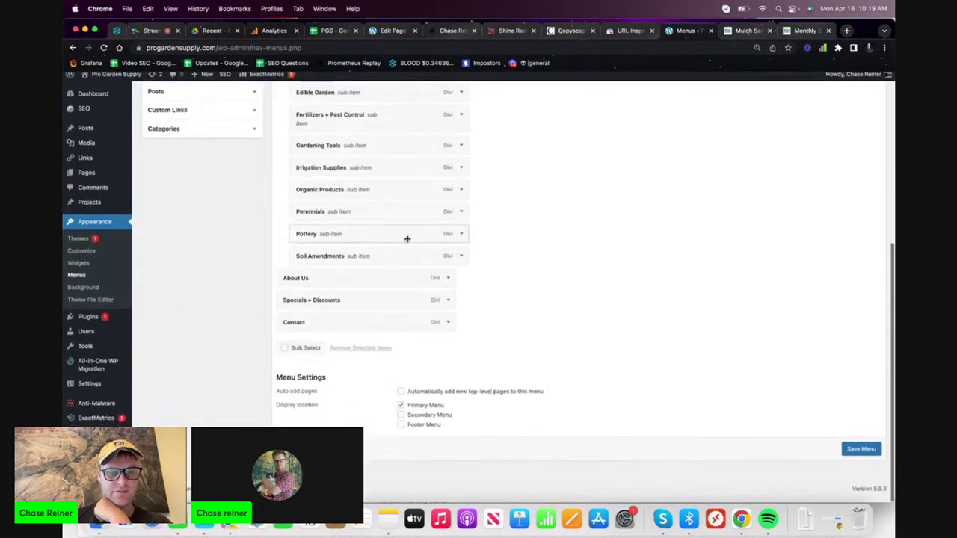
{"action": "left_click", "coordinate": [448, 305]}
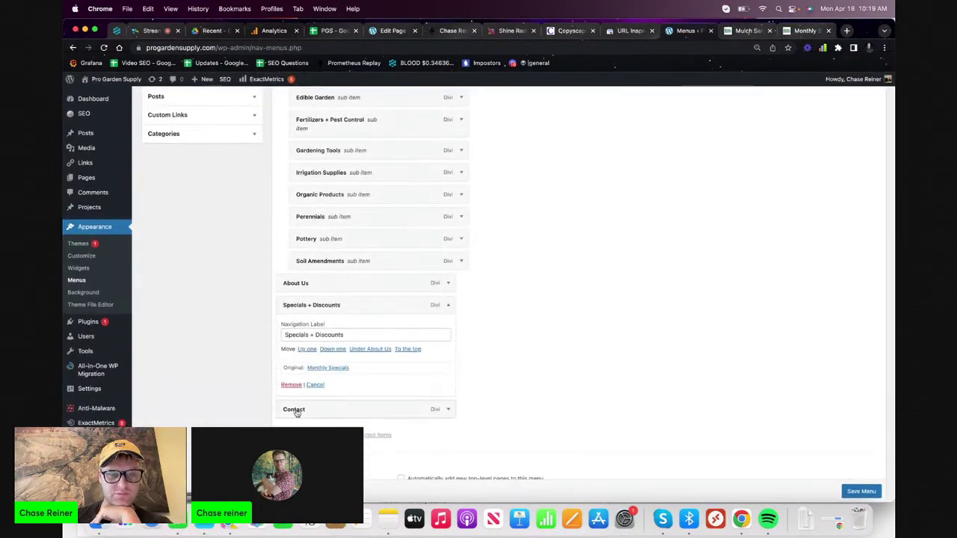
{"action": "left_click", "coordinate": [291, 386]}
{"action": "scroll", "coordinate": [417, 283], "scroll_direction": "up", "scroll_amount": 3}
{"action": "scroll", "coordinate": [417, 283], "scroll_direction": "up", "scroll_amount": 2}
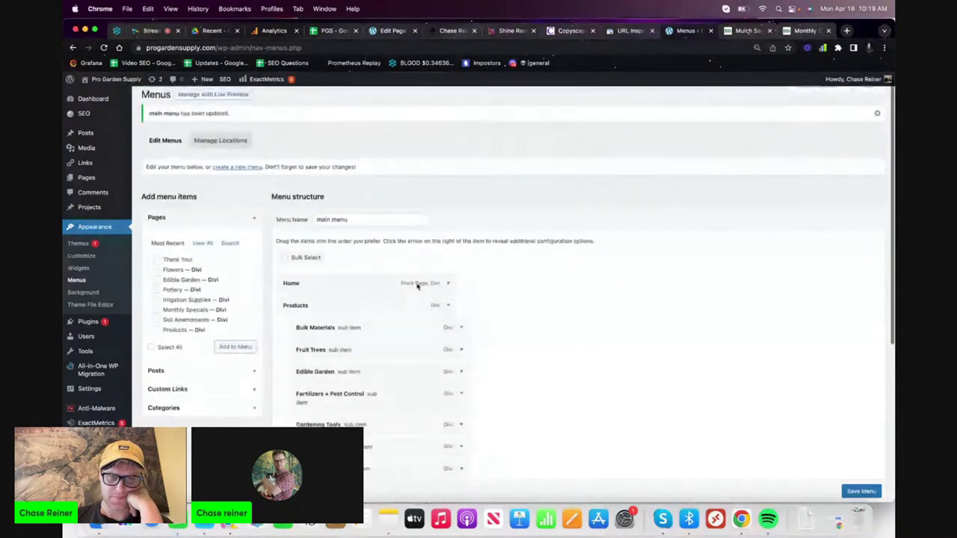
{"action": "scroll", "coordinate": [417, 283], "scroll_direction": "down", "scroll_amount": 3}
{"action": "scroll", "coordinate": [412, 329], "scroll_direction": "down", "scroll_amount": 2}
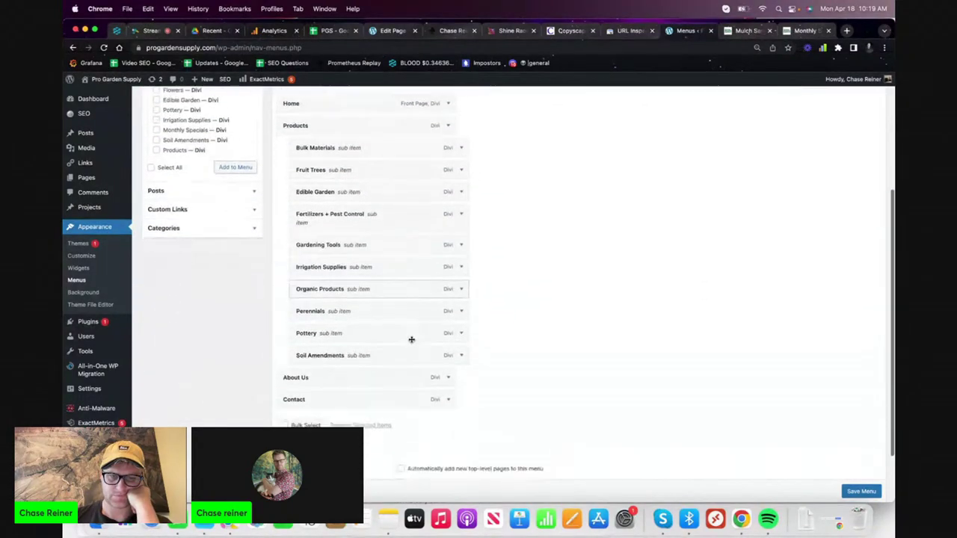
{"action": "scroll", "coordinate": [846, 486], "scroll_direction": "down", "scroll_amount": 1}
{"action": "left_click", "coordinate": [862, 491]}
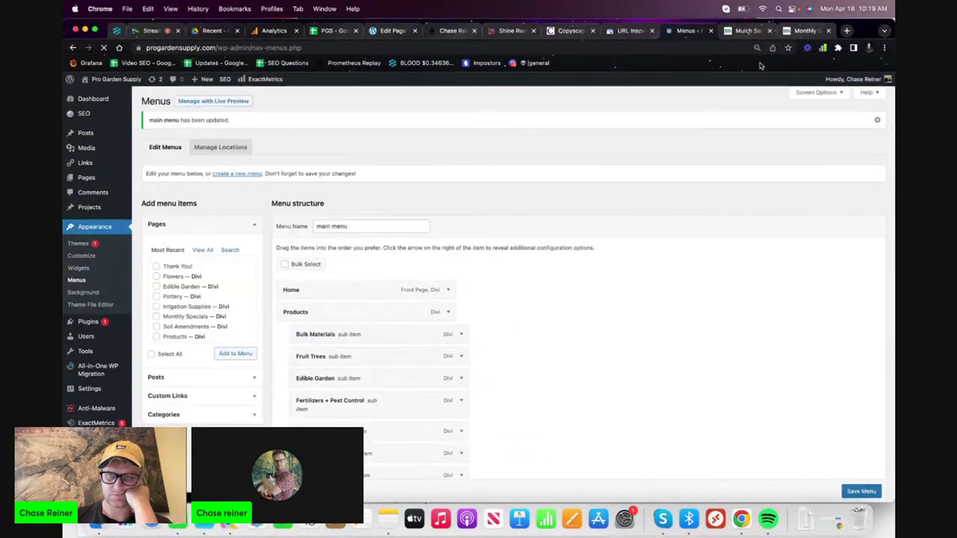
{"action": "left_click", "coordinate": [747, 30]}
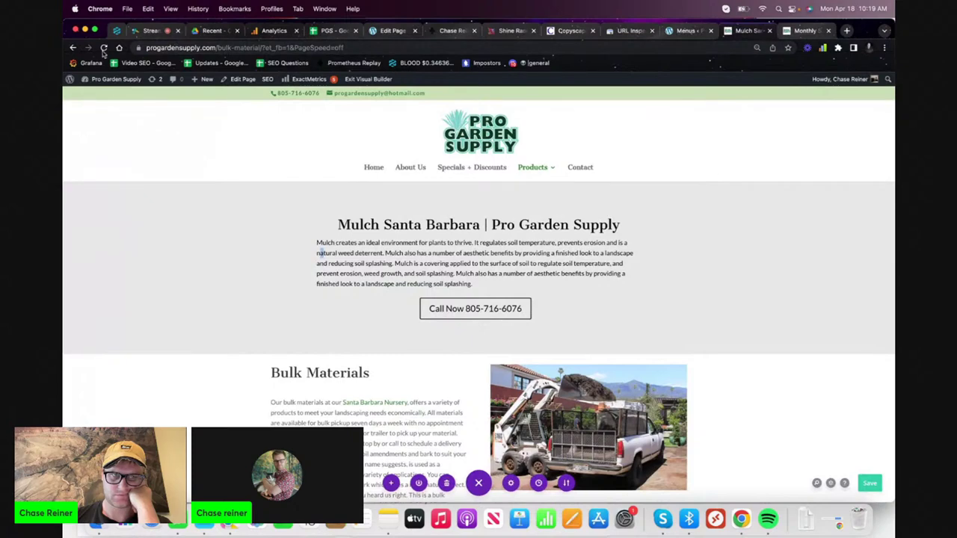
- Reload the live site and test the Home, Products and Contact navigation links
{"action": "left_click", "coordinate": [104, 48]}
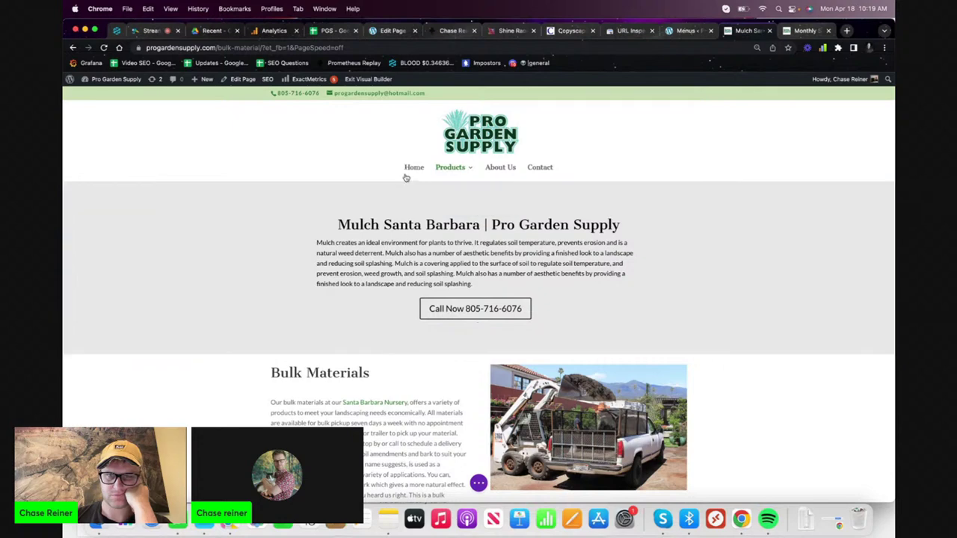
{"action": "left_click", "coordinate": [804, 32]}
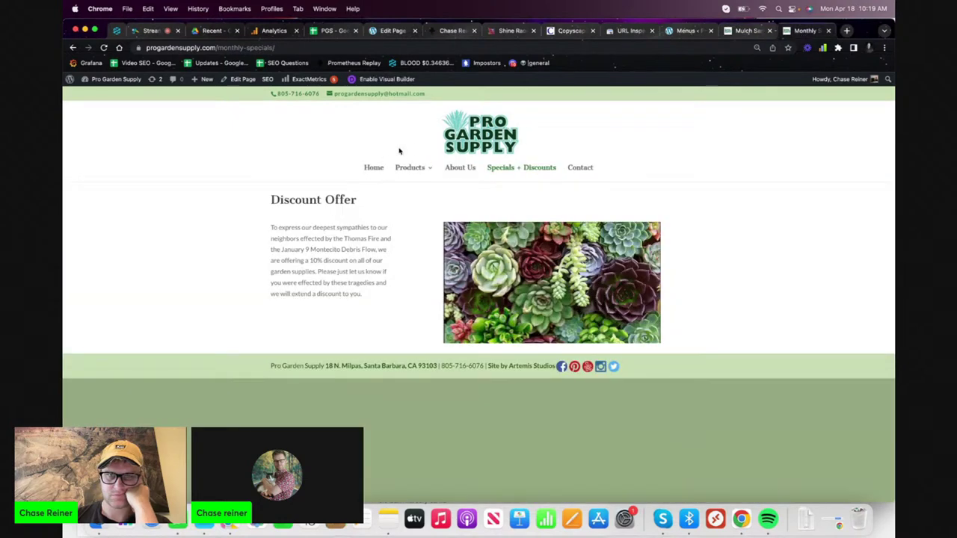
{"action": "left_click", "coordinate": [374, 167]}
{"action": "mouse_move", "coordinate": [438, 172]}
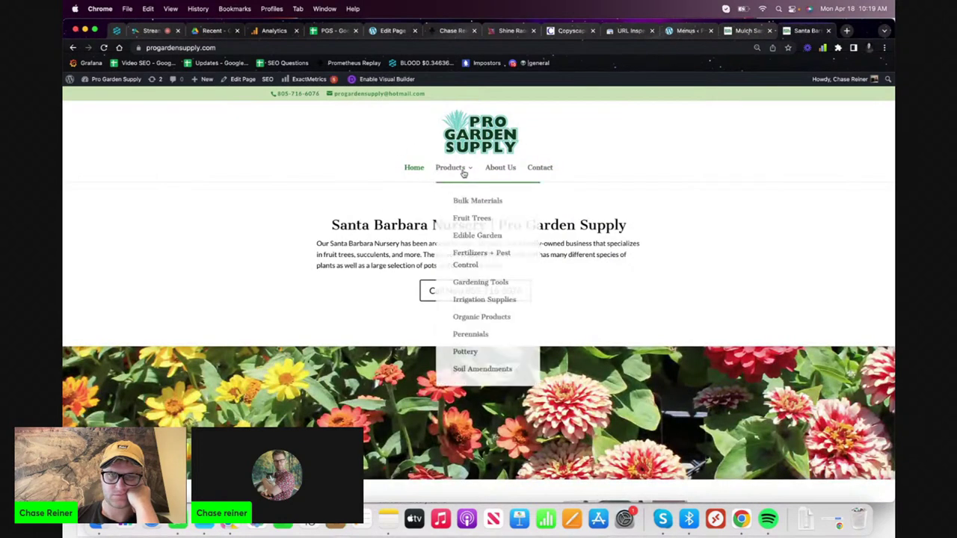
{"action": "left_click", "coordinate": [453, 168]}
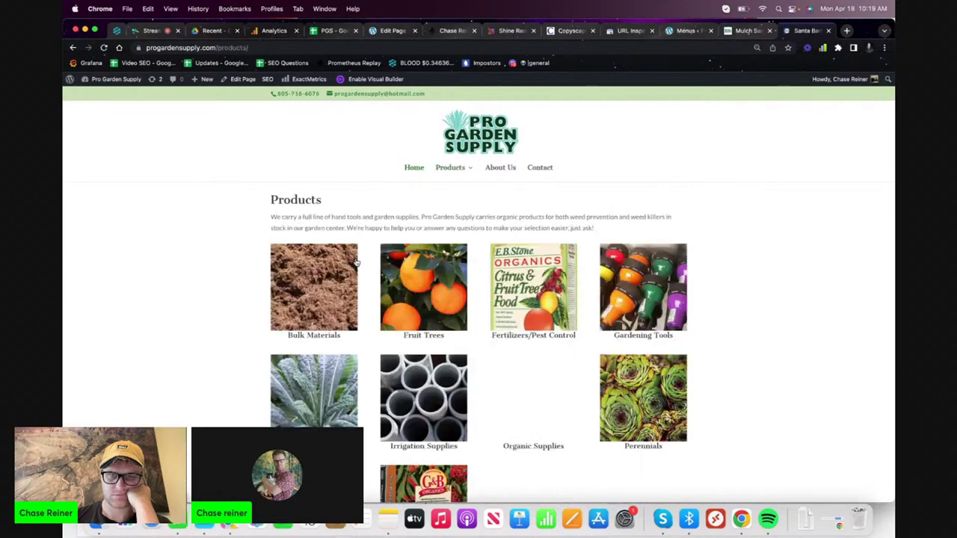
{"action": "scroll", "coordinate": [419, 299], "scroll_direction": "down", "scroll_amount": 3}
{"action": "scroll", "coordinate": [448, 224], "scroll_direction": "up", "scroll_amount": 3}
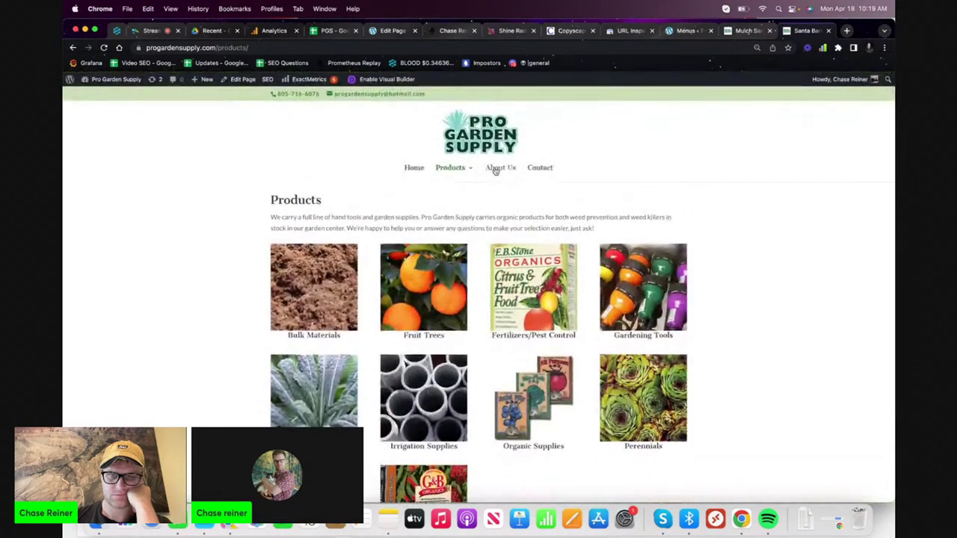
{"action": "left_click", "coordinate": [536, 169]}
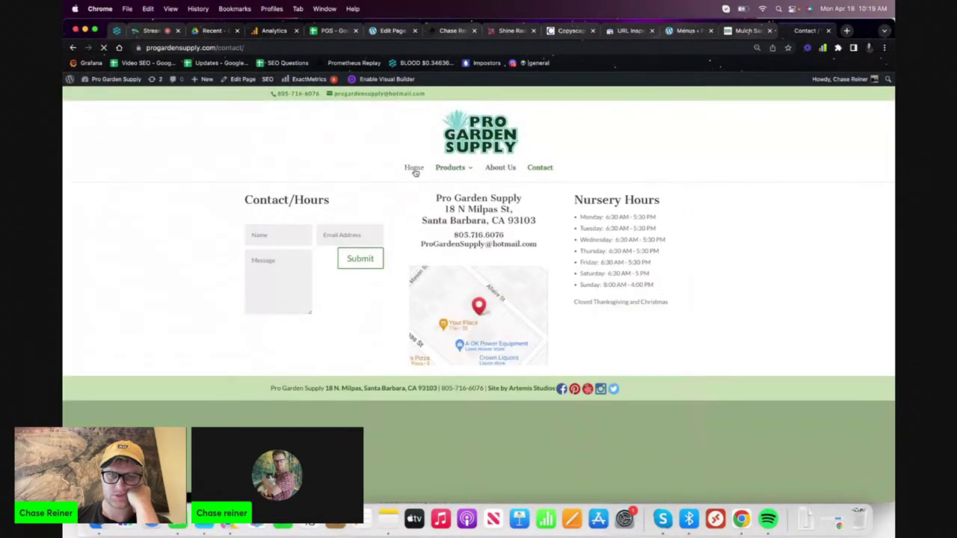
{"action": "left_click", "coordinate": [414, 169]}
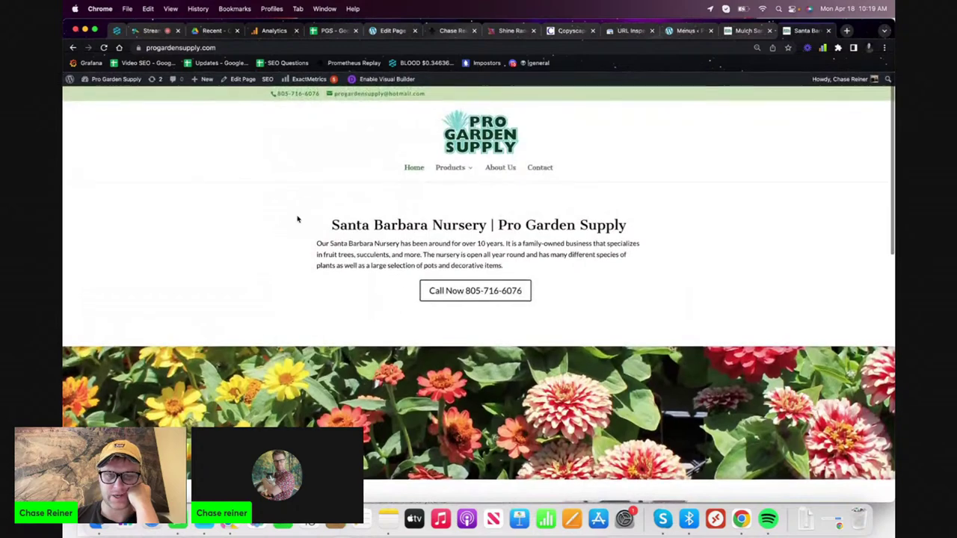
{"action": "left_click", "coordinate": [541, 168]}
{"action": "left_click", "coordinate": [415, 168]}
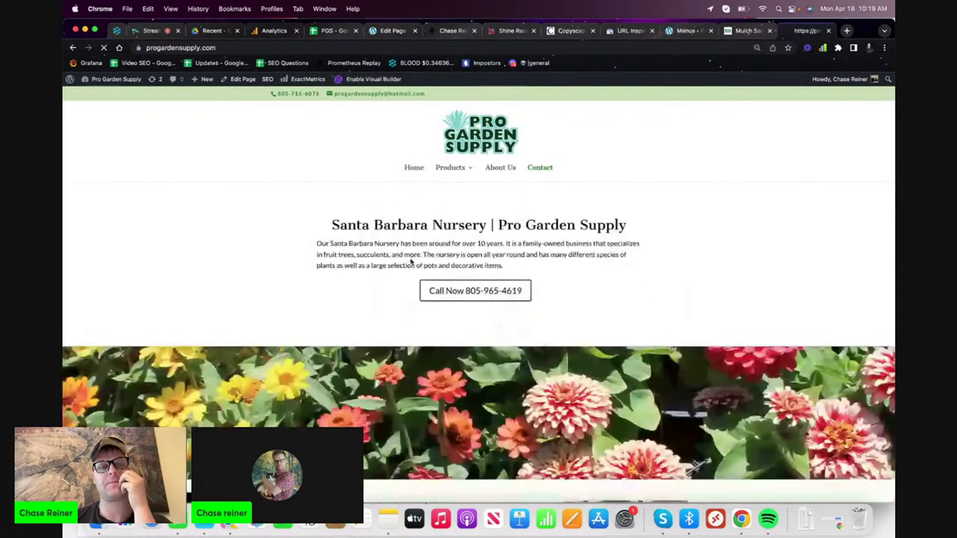
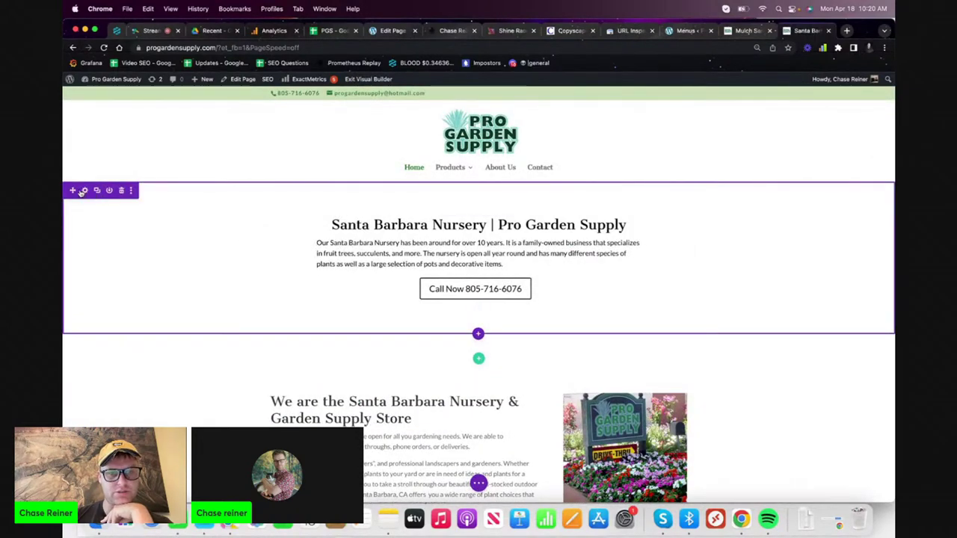
- Give the fullwidth header a green background overlay colour in its Design settings
{"action": "left_click", "coordinate": [84, 192]}
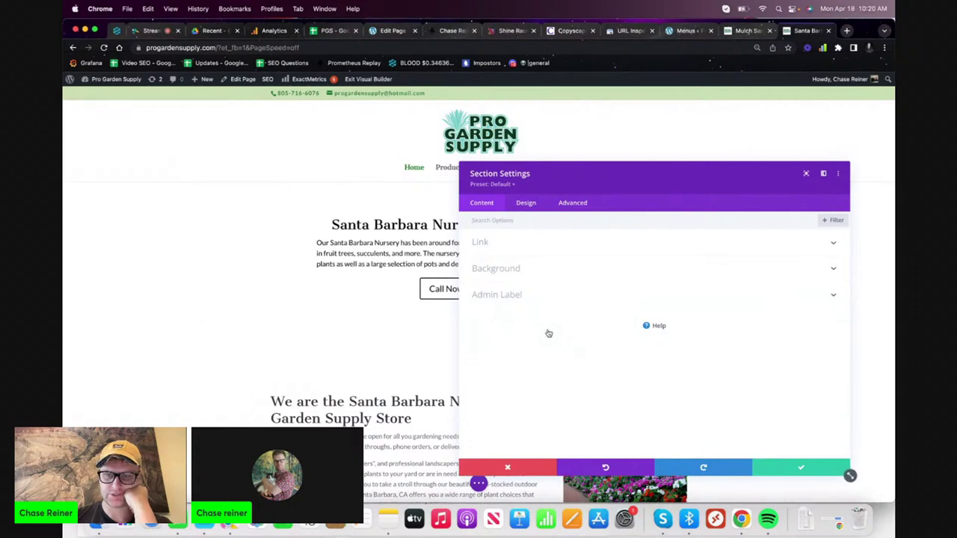
{"action": "left_click", "coordinate": [799, 468]}
{"action": "left_click", "coordinate": [463, 204]}
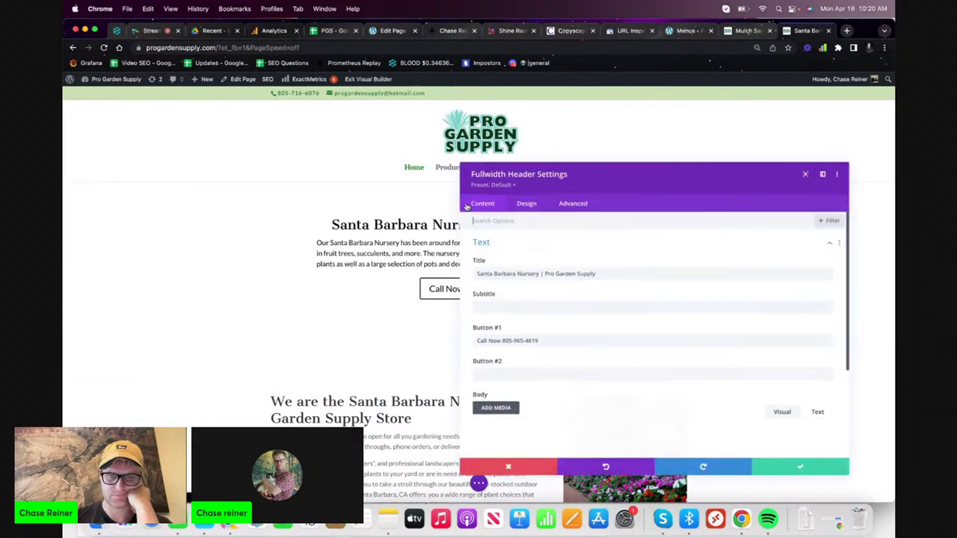
{"action": "left_click", "coordinate": [526, 203]}
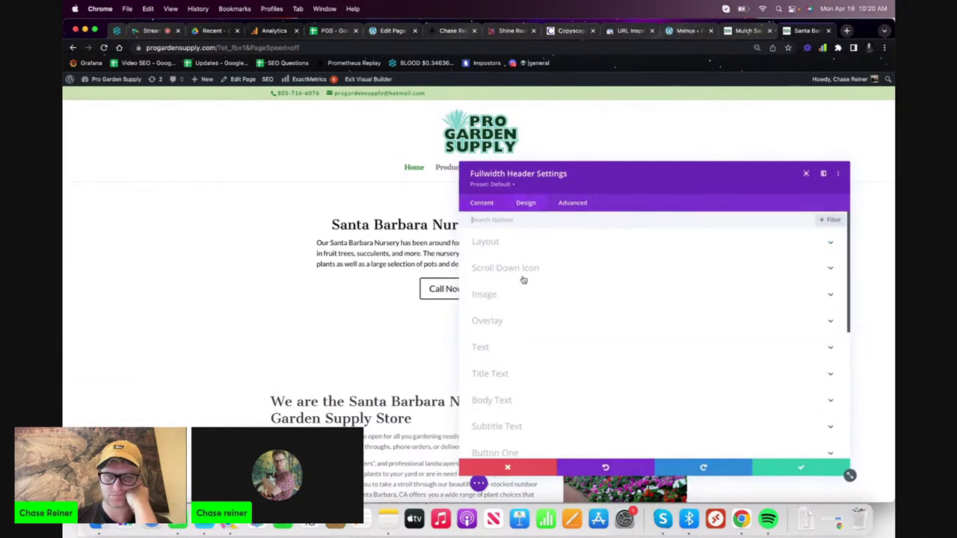
{"action": "left_click", "coordinate": [516, 321]}
{"action": "left_click", "coordinate": [570, 240]}
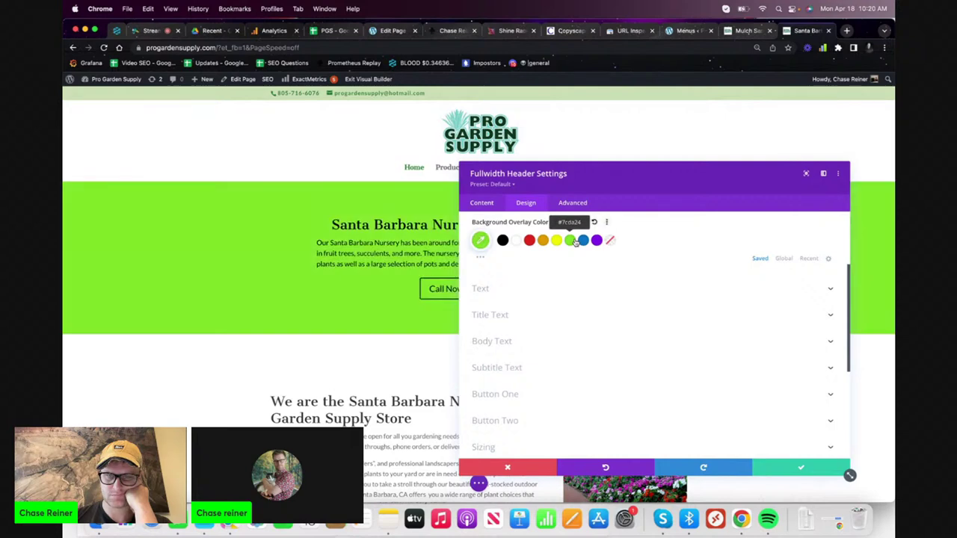
- Fine-tune the overlay colour to a bright lime green in the colour picker
{"action": "scroll", "coordinate": [757, 270], "scroll_direction": "up", "scroll_amount": 1}
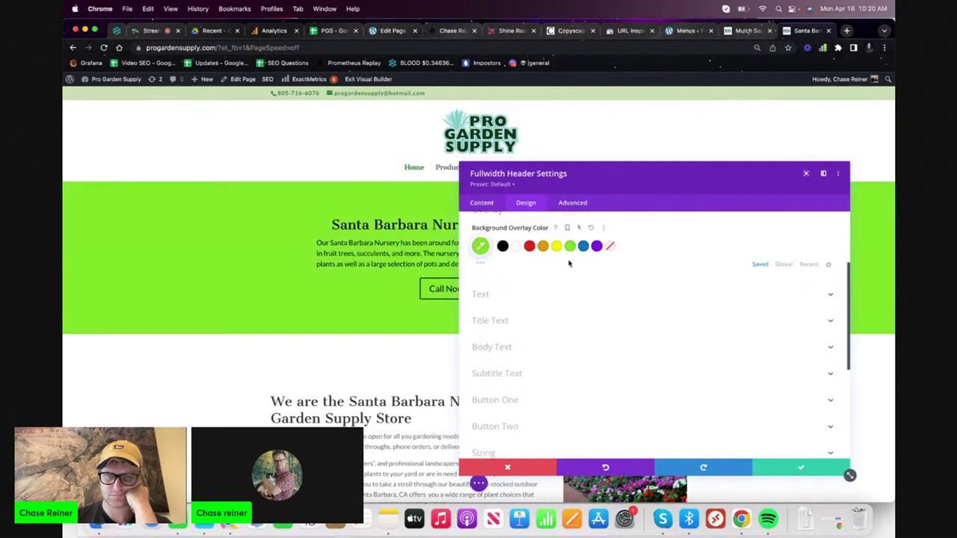
{"action": "left_click", "coordinate": [480, 258]}
{"action": "left_click_drag", "start_coordinate": [573, 299], "coordinate": [627, 282]}
{"action": "left_click", "coordinate": [679, 332]}
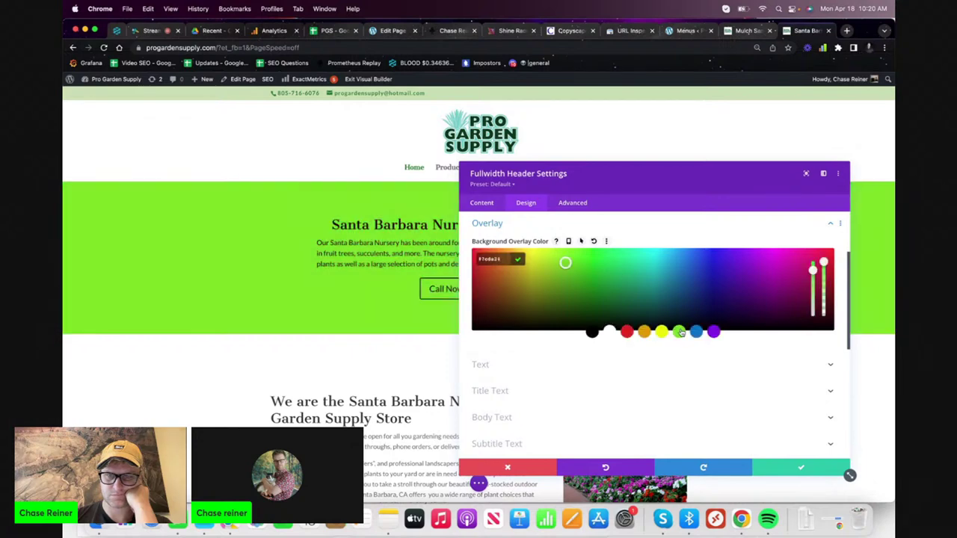
{"action": "left_click_drag", "start_coordinate": [813, 271], "coordinate": [830, 265]}
{"action": "left_click_drag", "start_coordinate": [590, 283], "coordinate": [571, 261]}
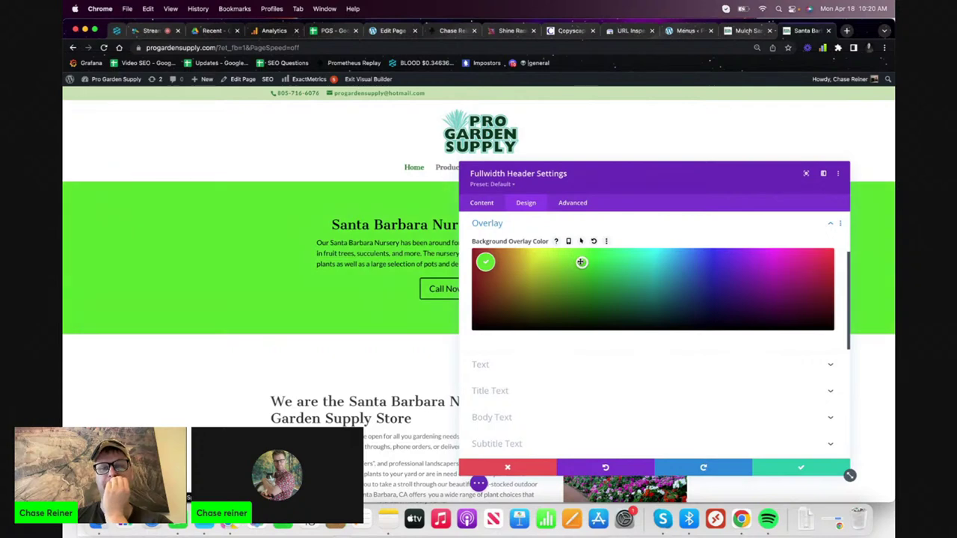
{"action": "left_click", "coordinate": [607, 241]}
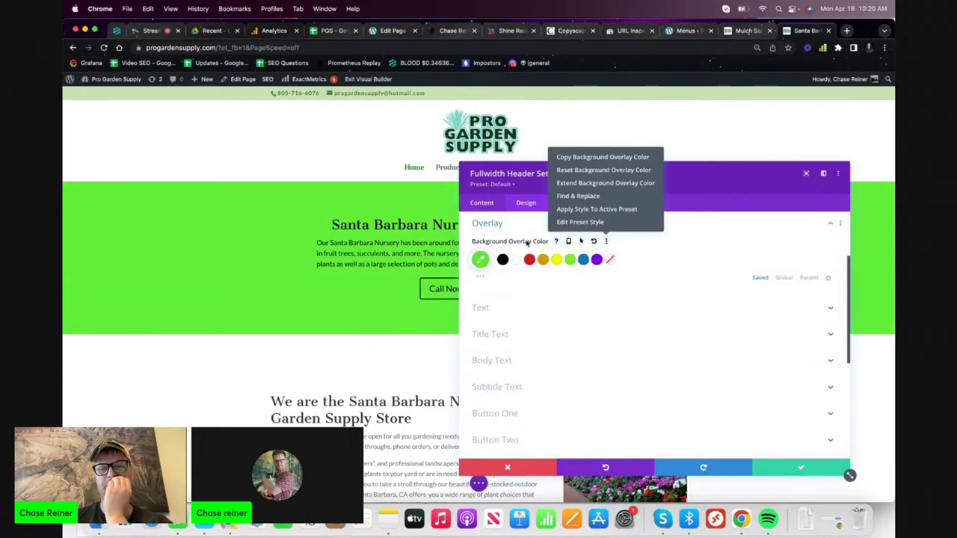
- Load the live progardensupply.com homepage in a new tab and inspect it in DevTools
{"action": "left_click", "coordinate": [848, 30]}
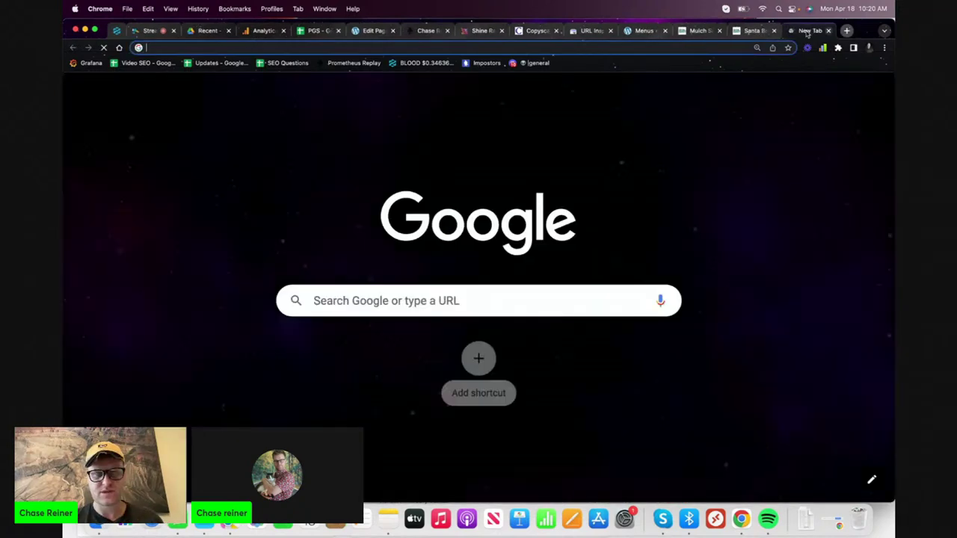
{"action": "type", "text": "pto"}
{"action": "key", "text": "Return"}
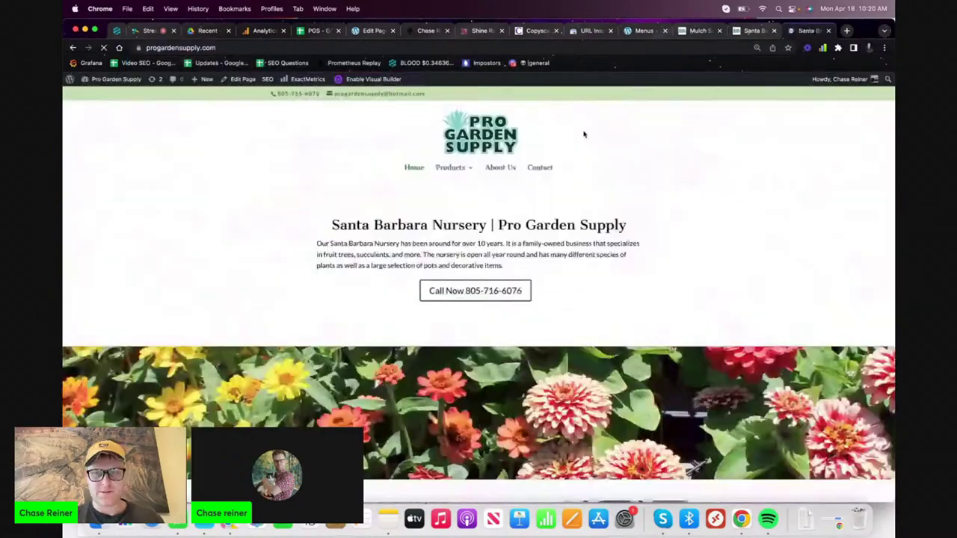
{"action": "right_click", "coordinate": [620, 94]}
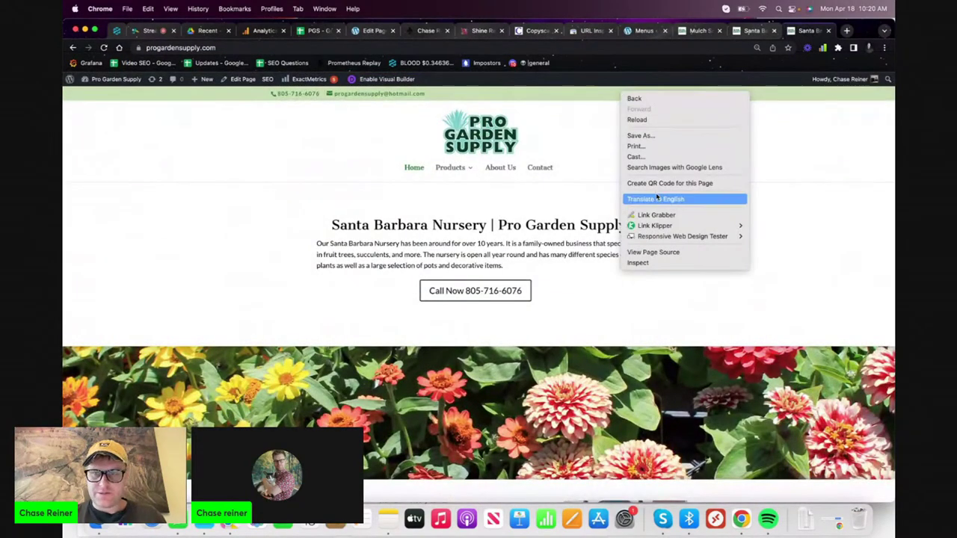
{"action": "left_click", "coordinate": [640, 262]}
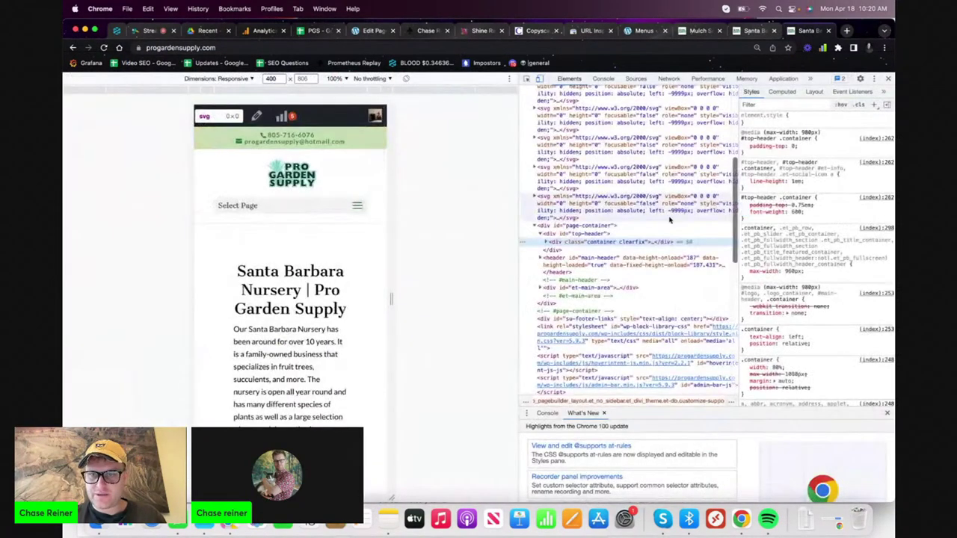
- Find and copy the top header bar's background colour, #c8ddb3
{"action": "left_click", "coordinate": [545, 243]}
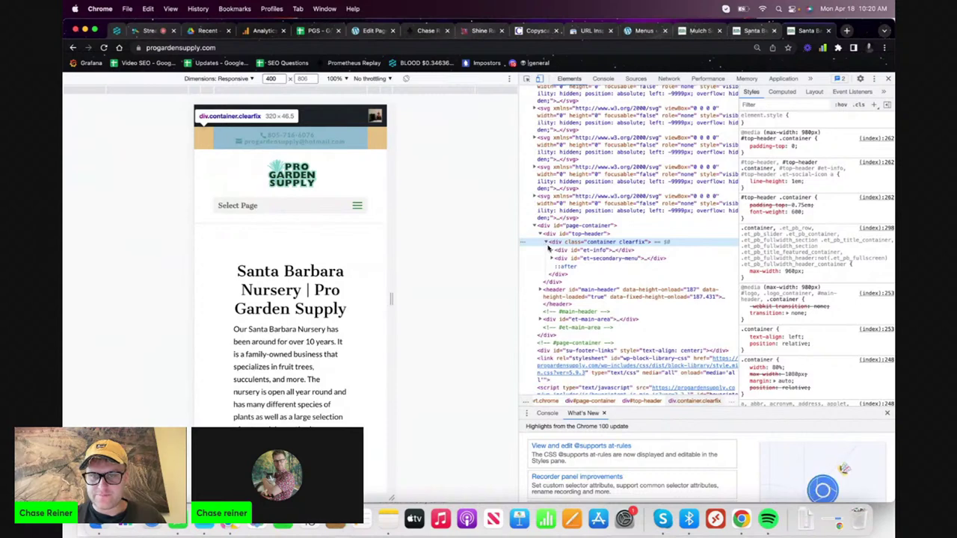
{"action": "left_click", "coordinate": [552, 250]}
{"action": "left_click", "coordinate": [557, 260]}
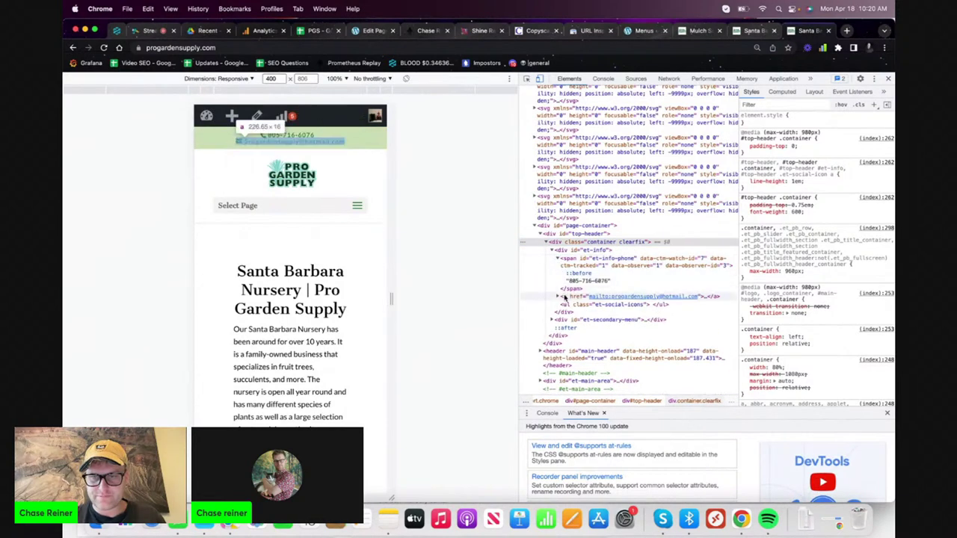
{"action": "scroll", "coordinate": [574, 451], "scroll_direction": "down", "scroll_amount": 3}
{"action": "scroll", "coordinate": [574, 450], "scroll_direction": "up", "scroll_amount": 3}
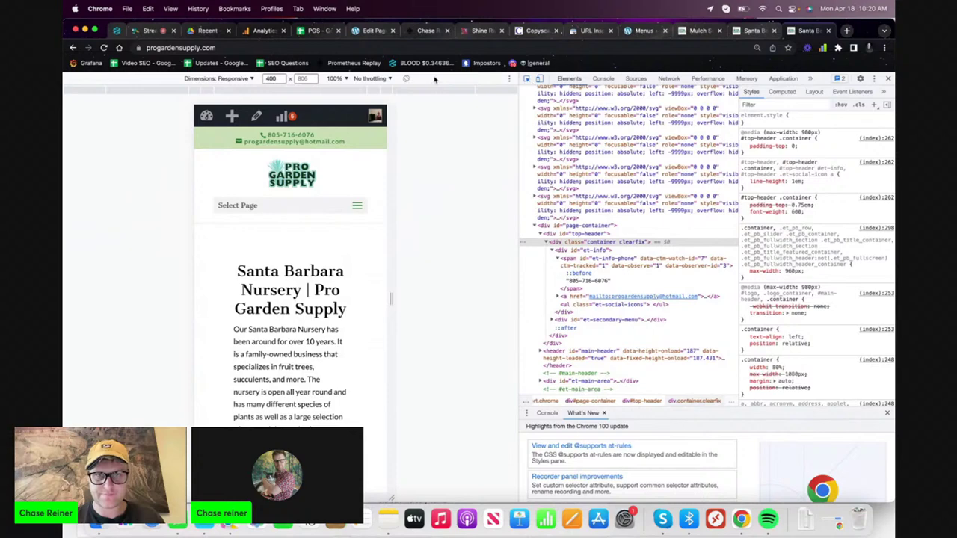
{"action": "left_click", "coordinate": [380, 141]}
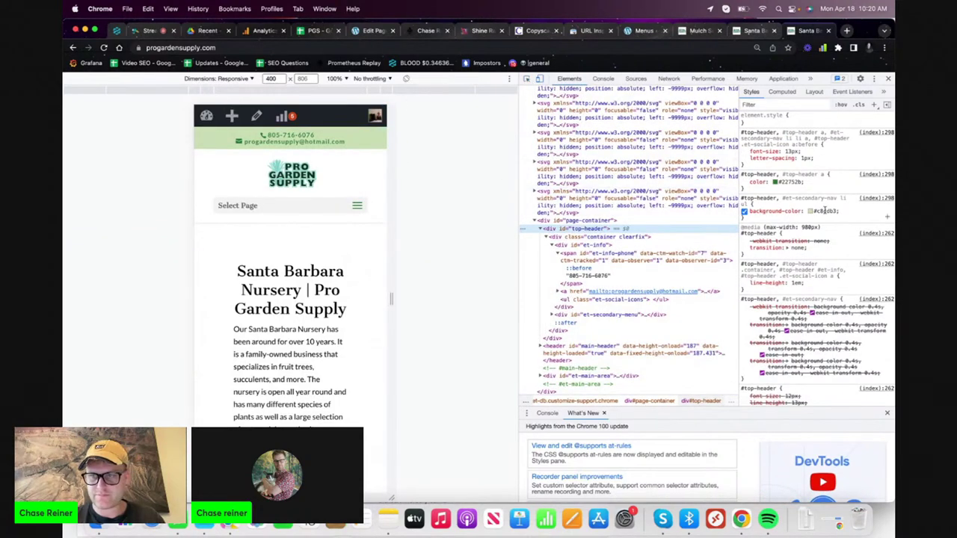
{"action": "left_click", "coordinate": [826, 211]}
{"action": "key", "text": "super+c"}
{"action": "left_click", "coordinate": [816, 211]}
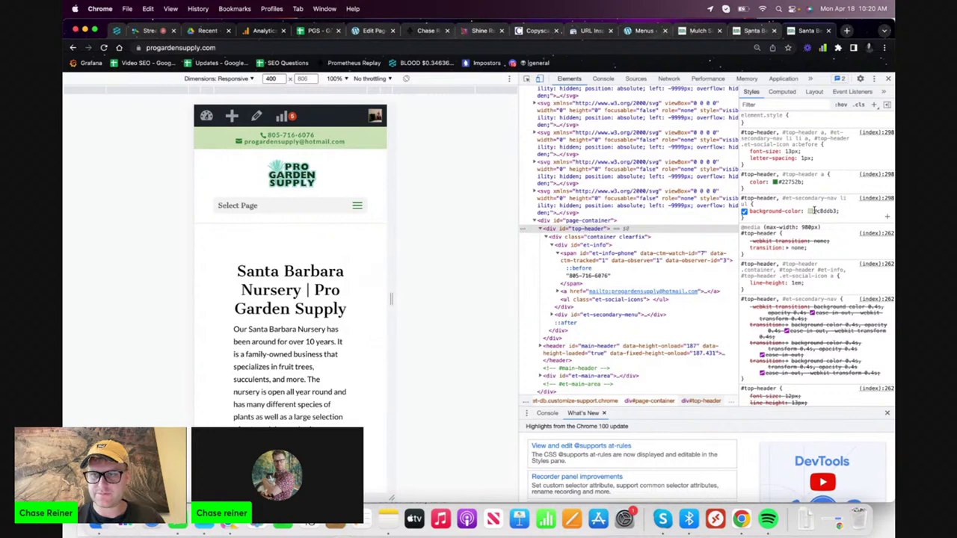
{"action": "left_click", "coordinate": [740, 31]}
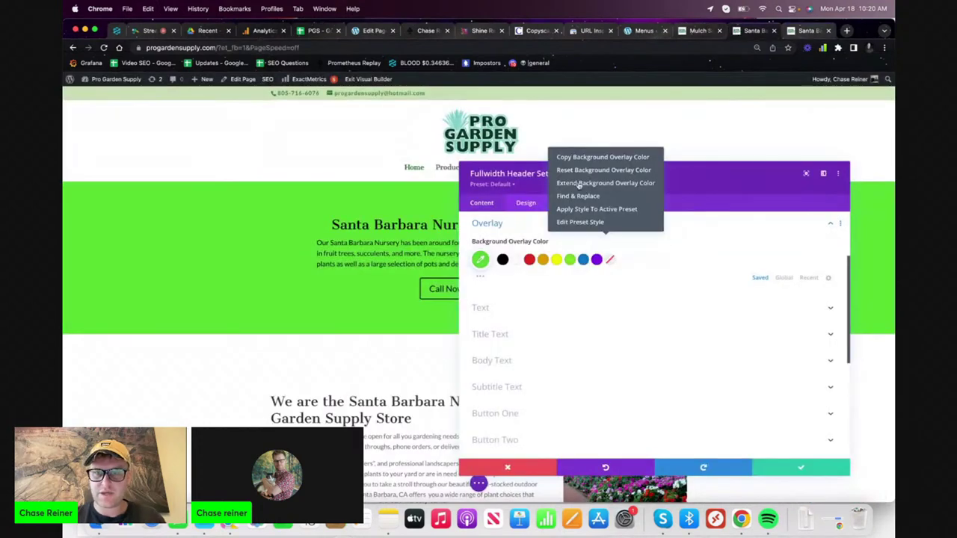
- Set the header overlay colour to #c8ddb3 and save the module
{"action": "left_click", "coordinate": [479, 259]}
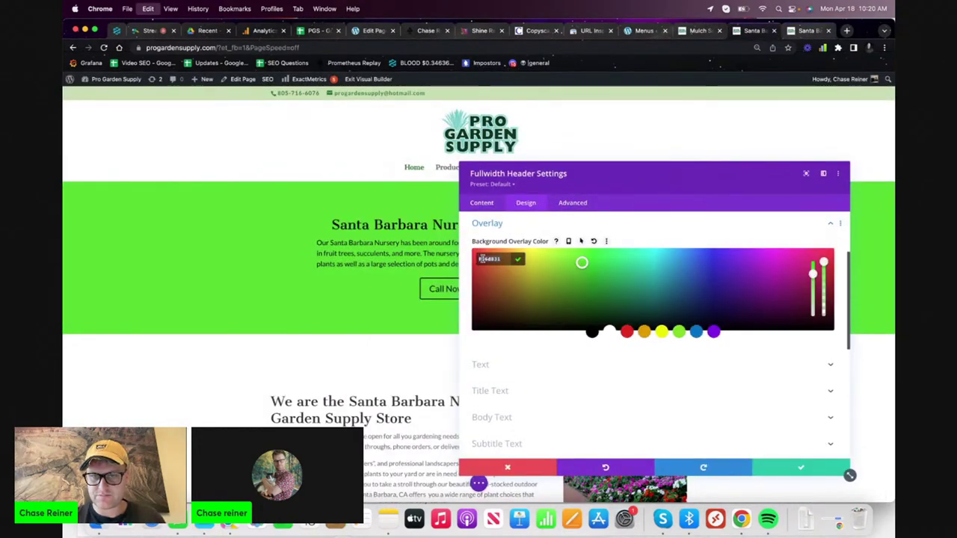
{"action": "key", "text": "super+v"}
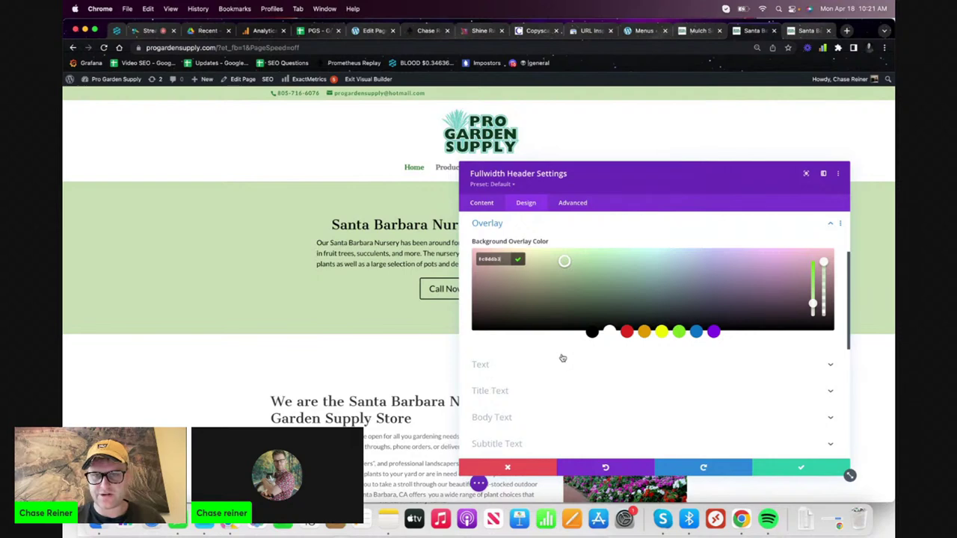
{"action": "left_click", "coordinate": [847, 471]}
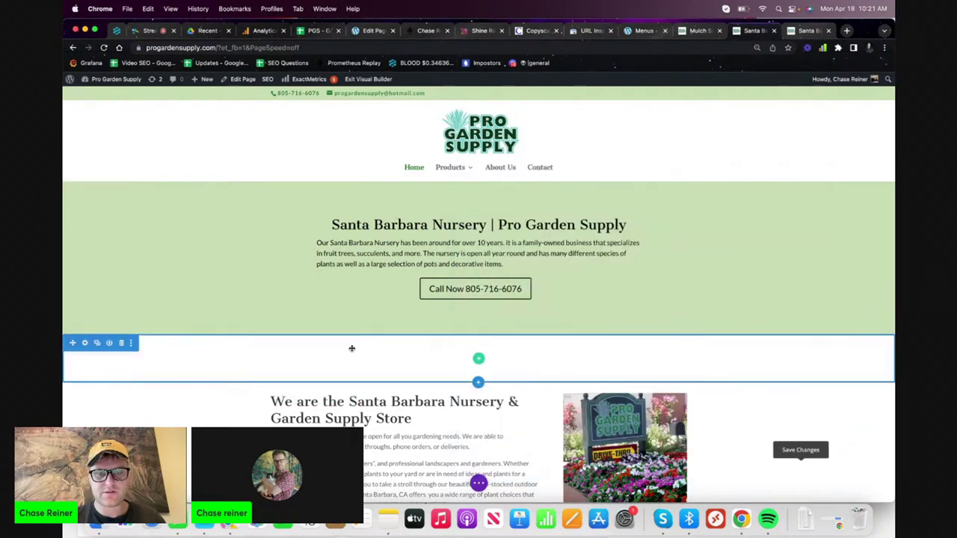
- Delete the empty row below the header, save the homepage, then go to the admin dashboard
{"action": "left_click", "coordinate": [122, 343]}
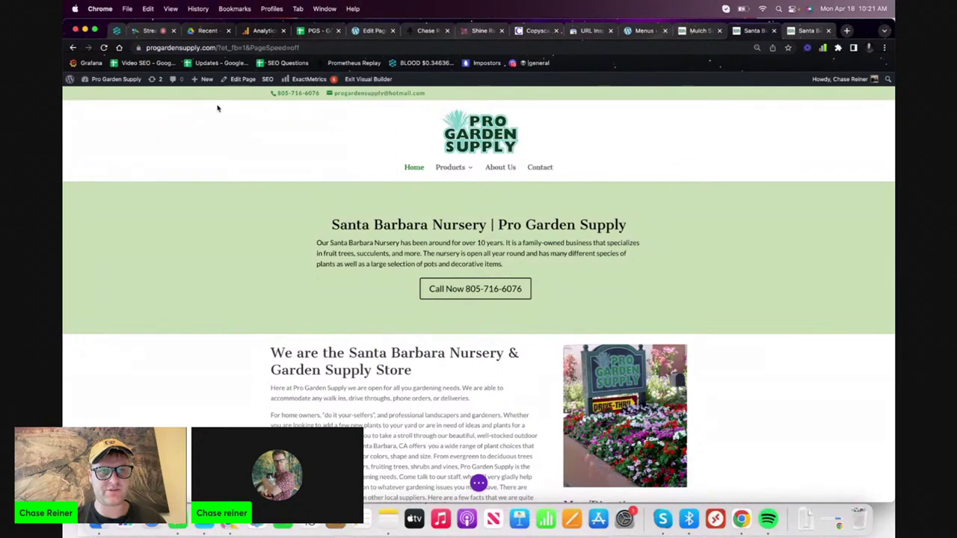
{"action": "scroll", "coordinate": [242, 188], "scroll_direction": "down", "scroll_amount": 3}
{"action": "scroll", "coordinate": [241, 188], "scroll_direction": "up", "scroll_amount": 3}
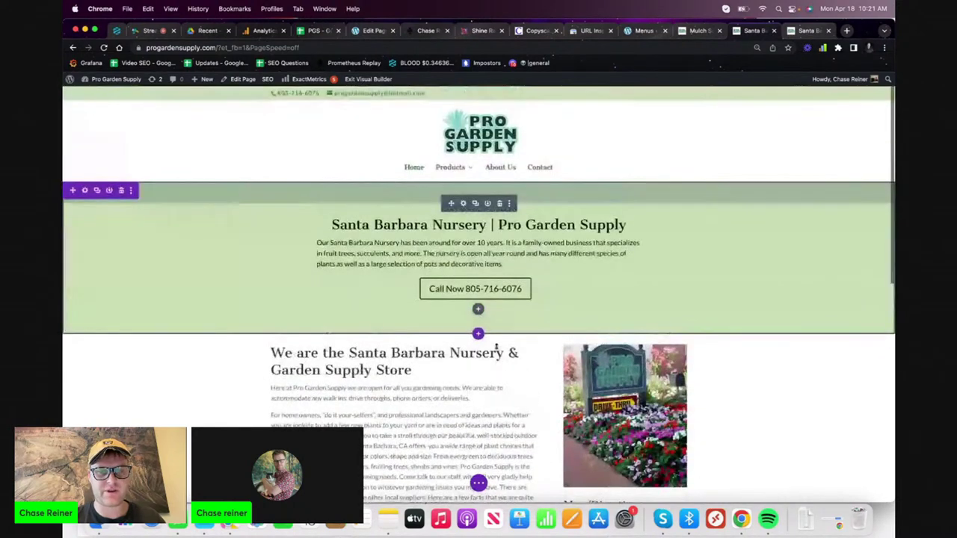
{"action": "left_click", "coordinate": [479, 483]}
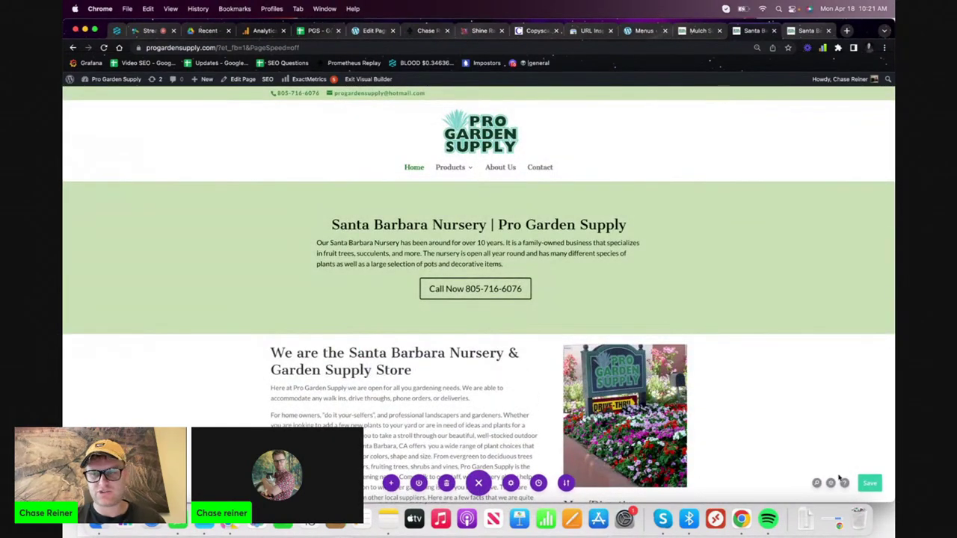
{"action": "left_click", "coordinate": [872, 484]}
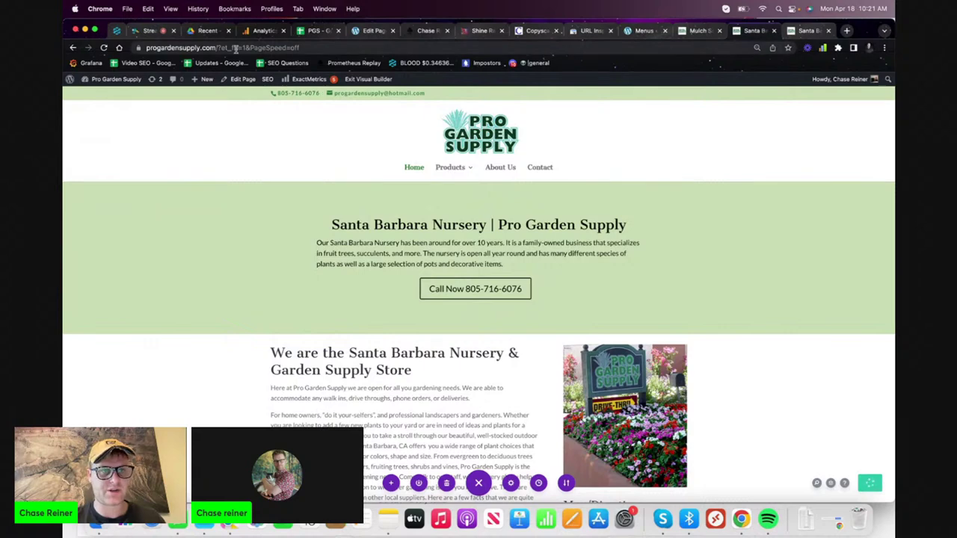
{"action": "key", "text": "ctrl+shift+Tab"}
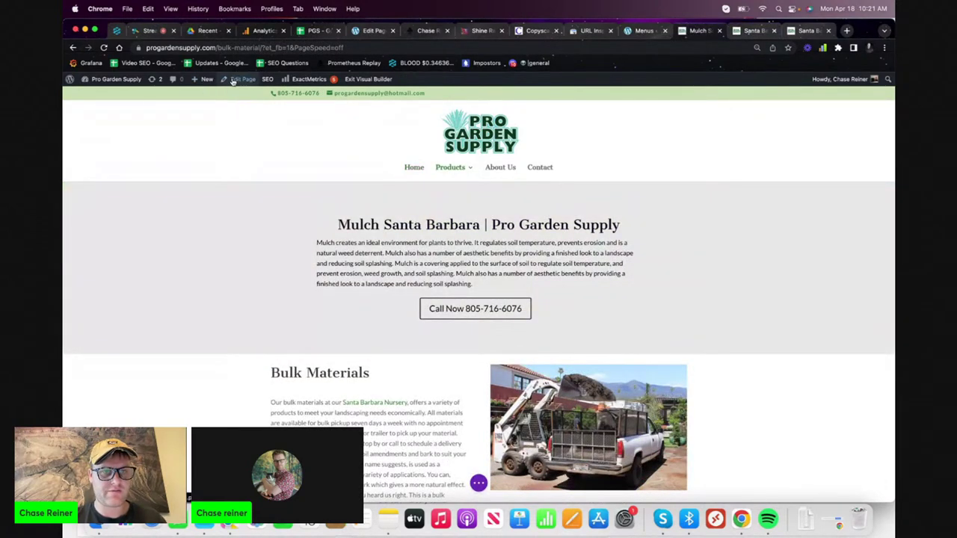
{"action": "left_click", "coordinate": [116, 81]}
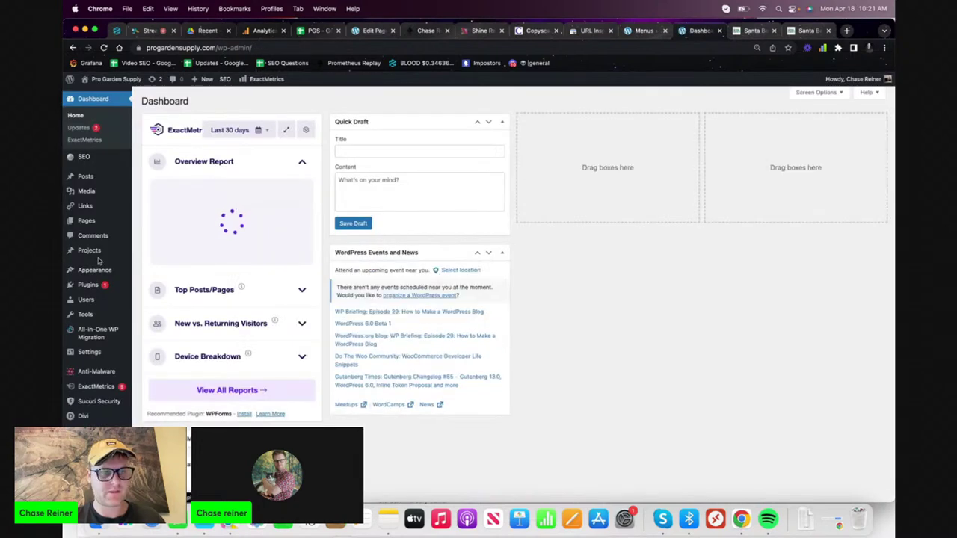
- Go to Divi > Theme Options from the admin sidebar
{"action": "mouse_move", "coordinate": [108, 278]}
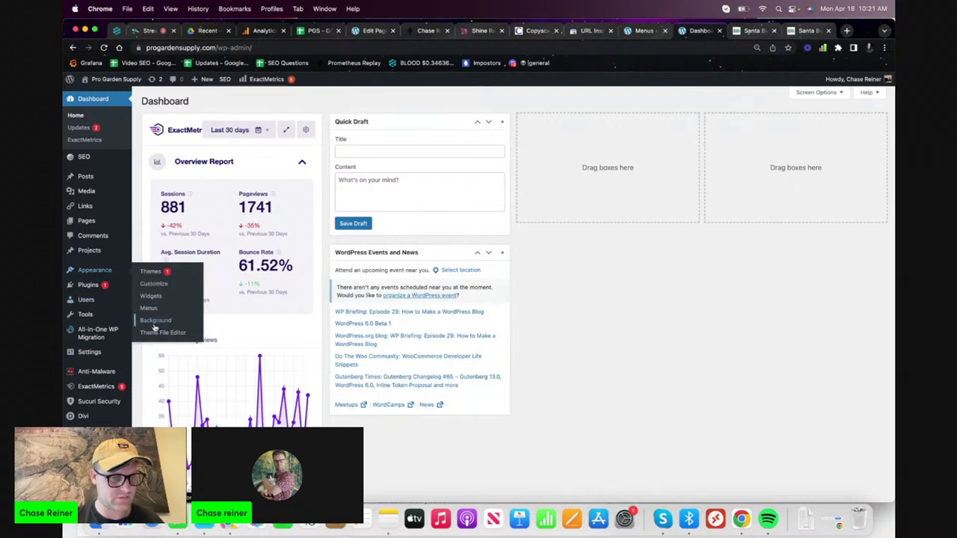
{"action": "mouse_move", "coordinate": [126, 347]}
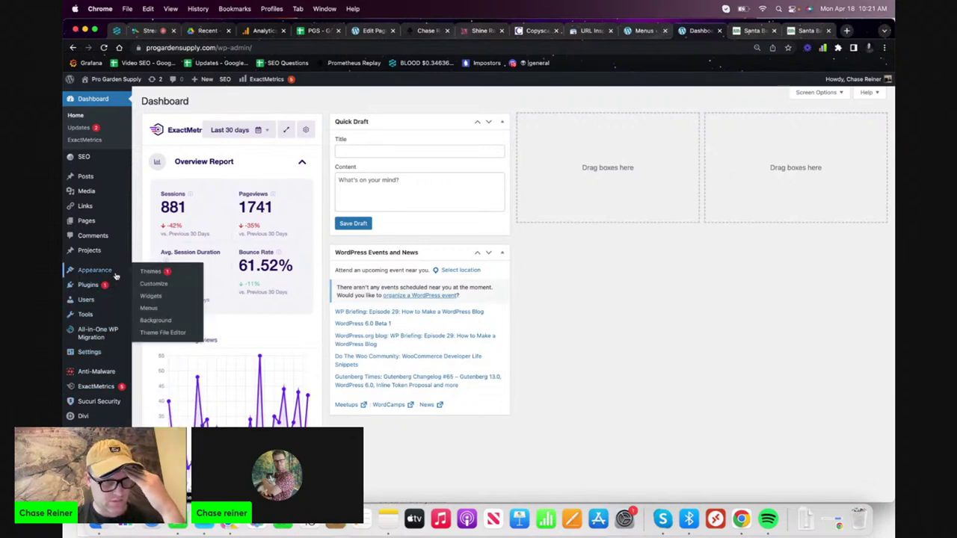
{"action": "mouse_move", "coordinate": [112, 253]}
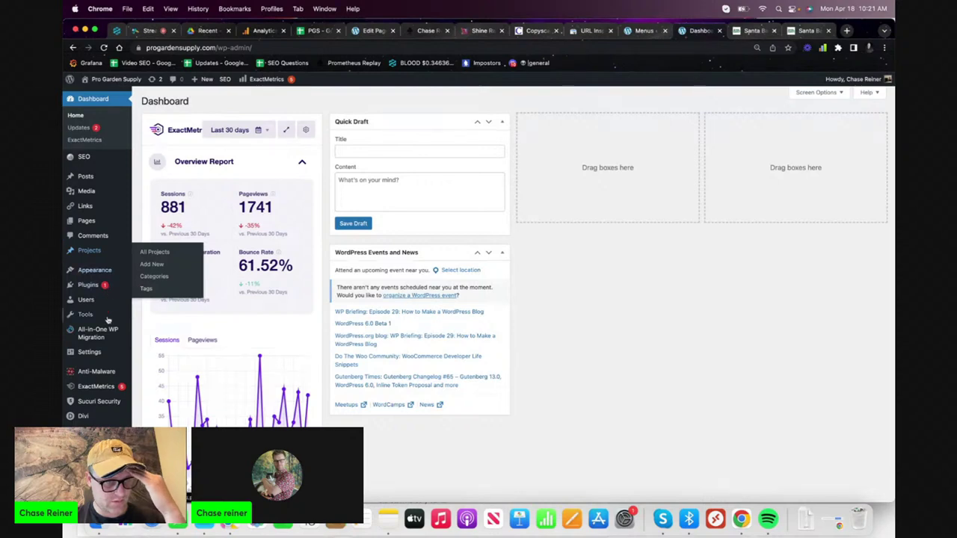
{"action": "mouse_move", "coordinate": [109, 321]}
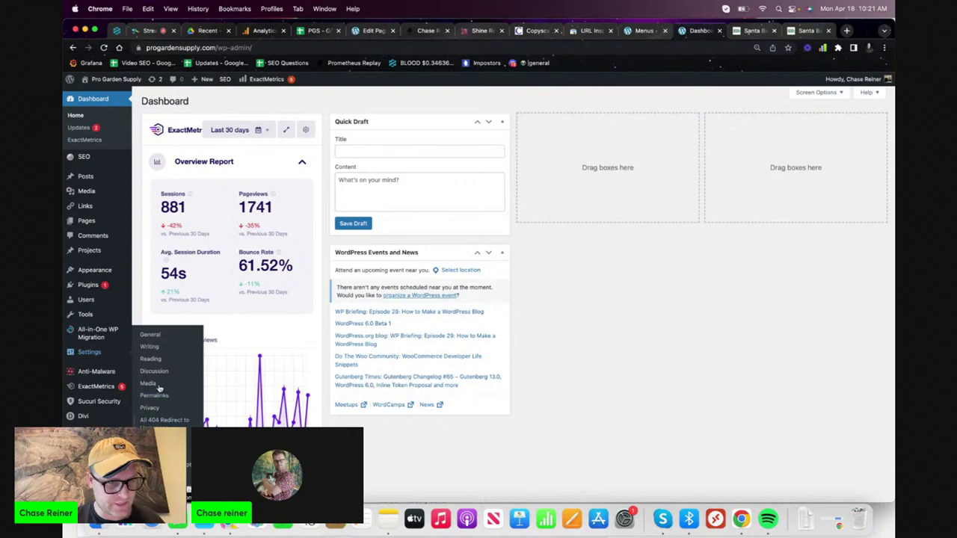
{"action": "mouse_move", "coordinate": [122, 424]}
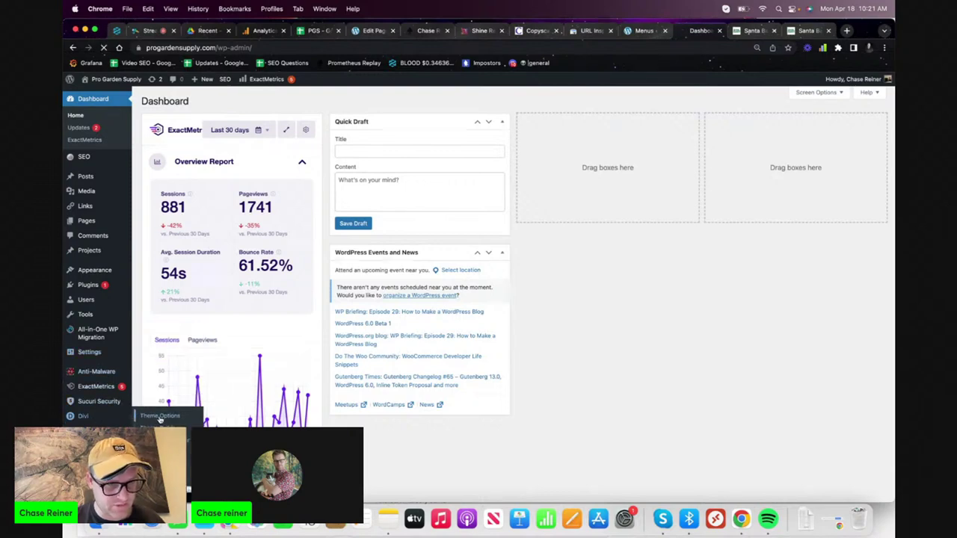
{"action": "left_click", "coordinate": [159, 416]}
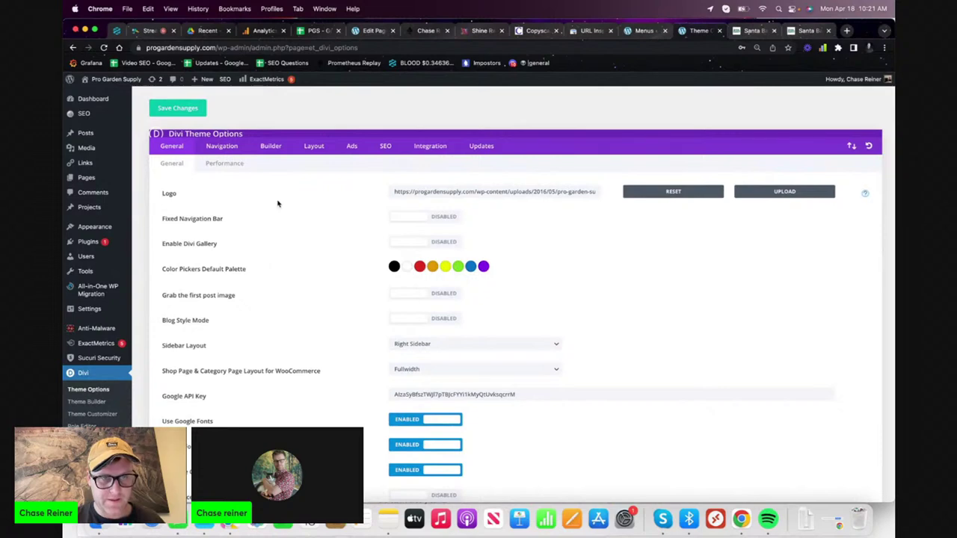
- Search the Theme Options page for 'annbar'
{"action": "key", "text": "super+f"}
{"action": "type", "text": "announ"}
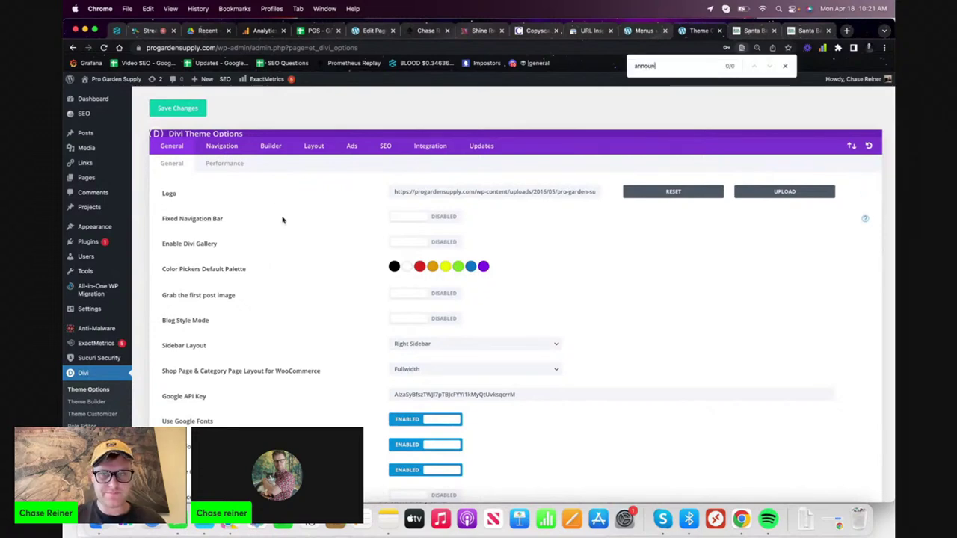
{"action": "type", "text": "bar"}
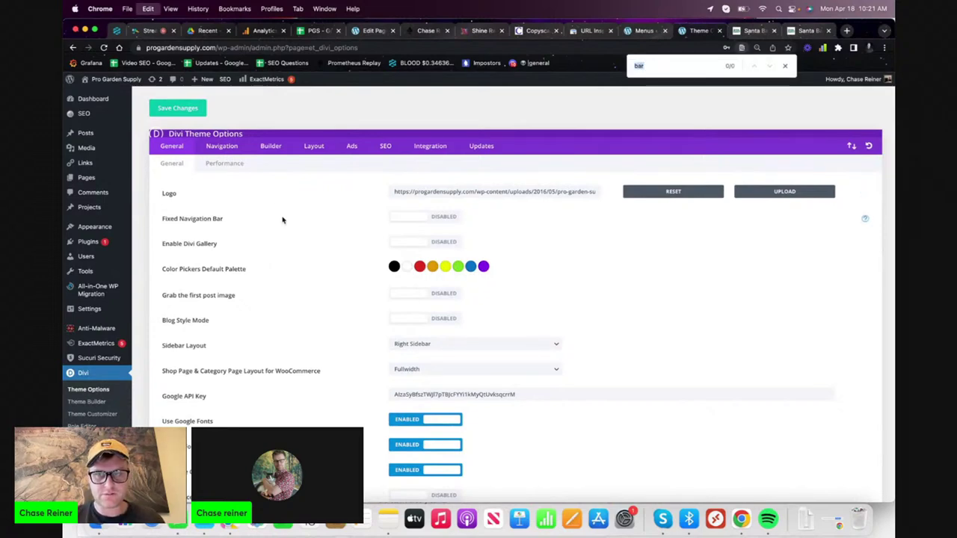
{"action": "scroll", "coordinate": [263, 277], "scroll_direction": "down", "scroll_amount": 10}
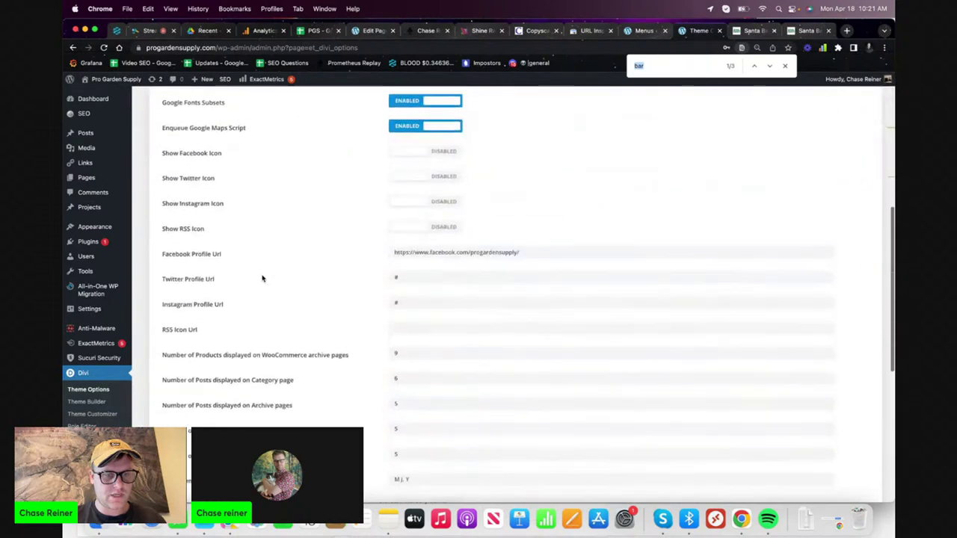
{"action": "scroll", "coordinate": [241, 180], "scroll_direction": "up", "scroll_amount": 10}
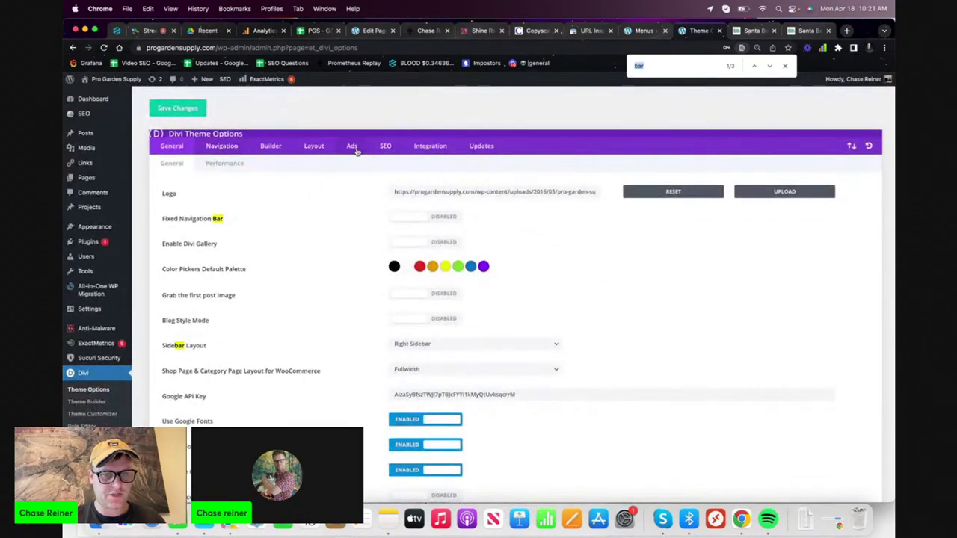
- Check the Layout, Builder, Navigation, SEO, Ads, Integration and Updates tabs for a bar setting
{"action": "left_click", "coordinate": [299, 147]}
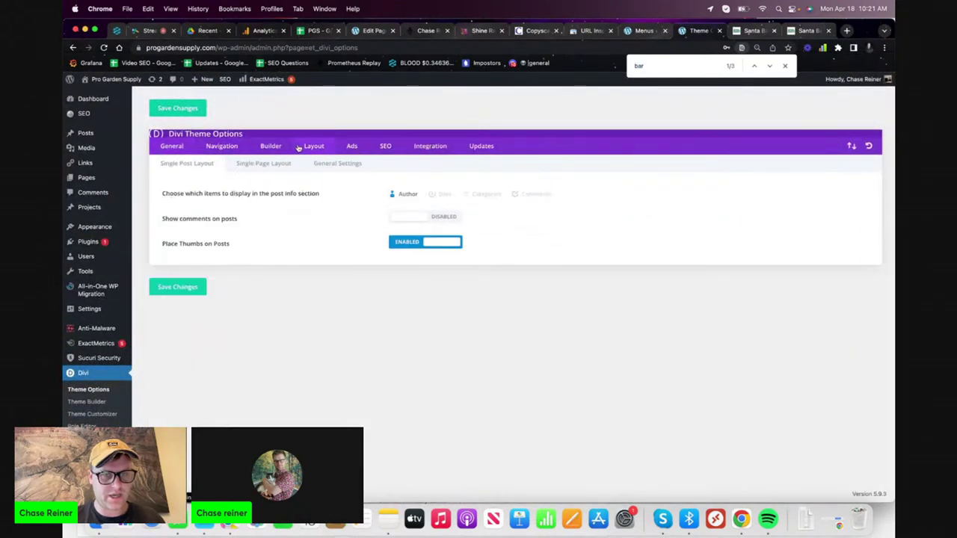
{"action": "left_click", "coordinate": [271, 146]}
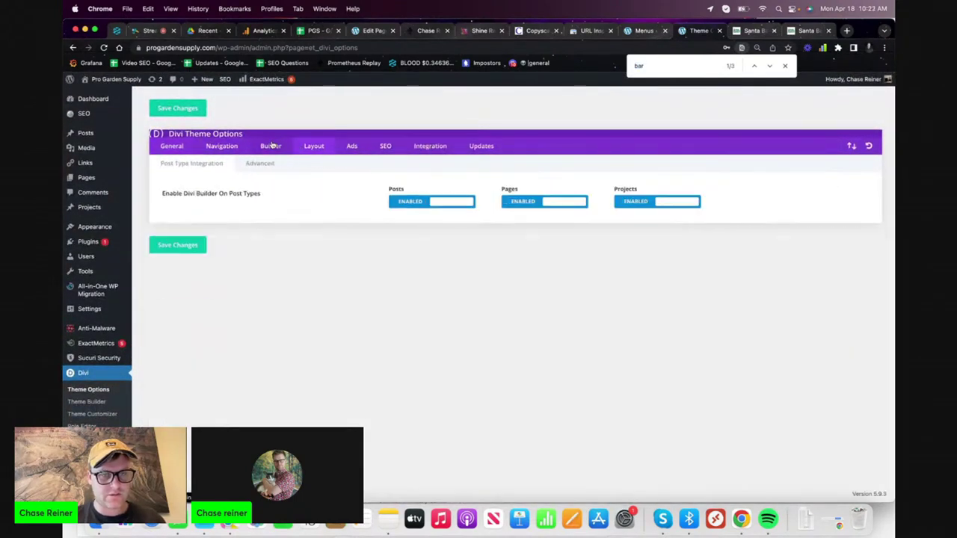
{"action": "left_click", "coordinate": [231, 147]}
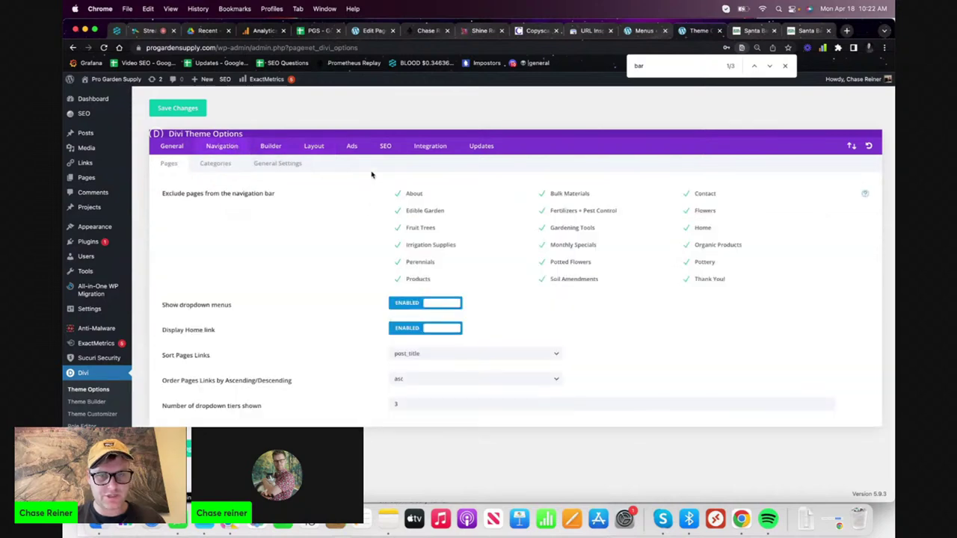
{"action": "left_click", "coordinate": [385, 146]}
{"action": "left_click", "coordinate": [351, 145]}
{"action": "left_click", "coordinate": [428, 147]}
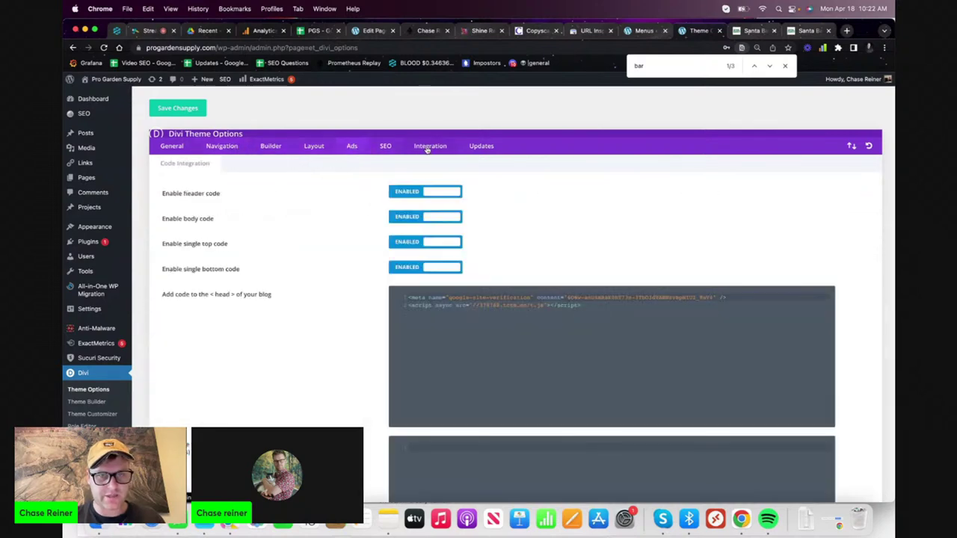
{"action": "left_click", "coordinate": [479, 148]}
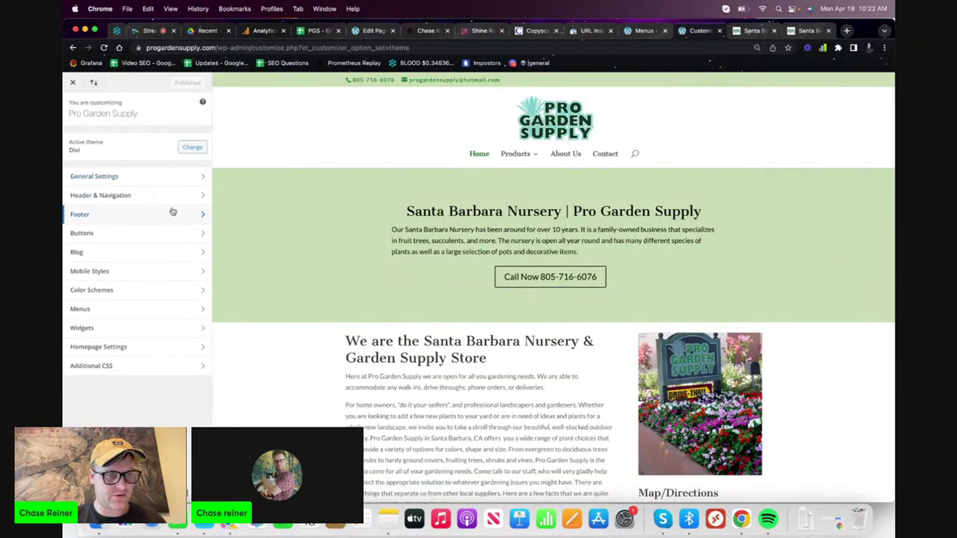
{"action": "left_click", "coordinate": [180, 201]}
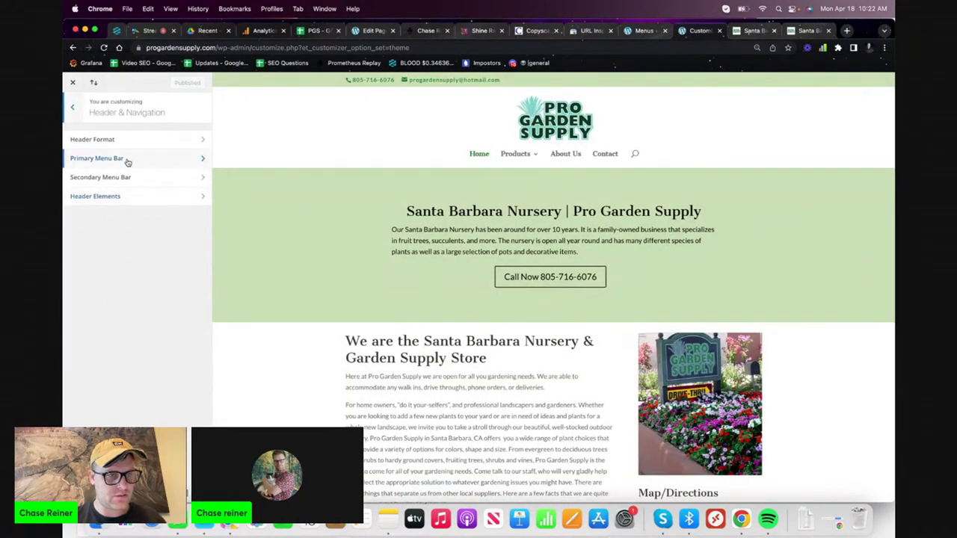
{"action": "left_click", "coordinate": [105, 143]}
{"action": "left_click", "coordinate": [73, 107]}
{"action": "left_click", "coordinate": [73, 107]}
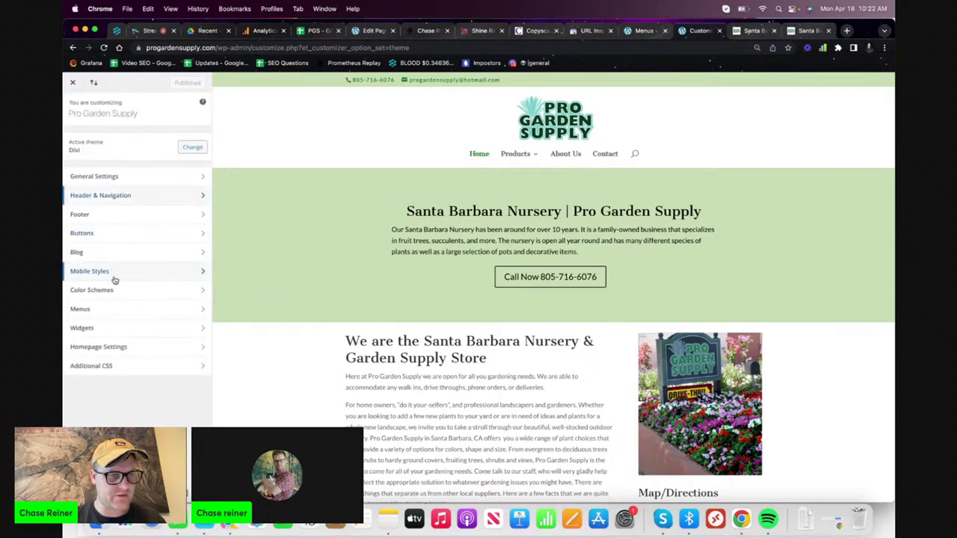
{"action": "left_click", "coordinate": [125, 314]}
{"action": "left_click", "coordinate": [73, 107]}
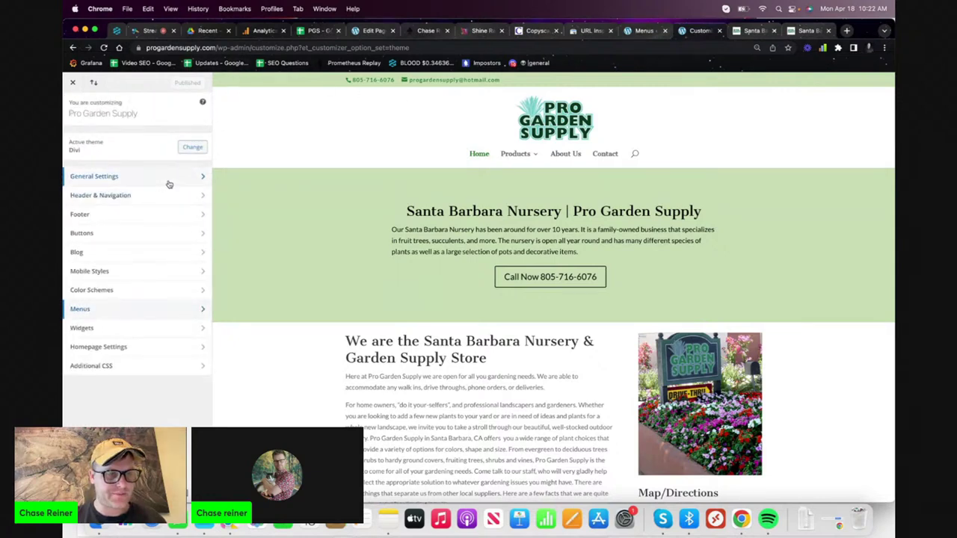
{"action": "left_click", "coordinate": [169, 184]}
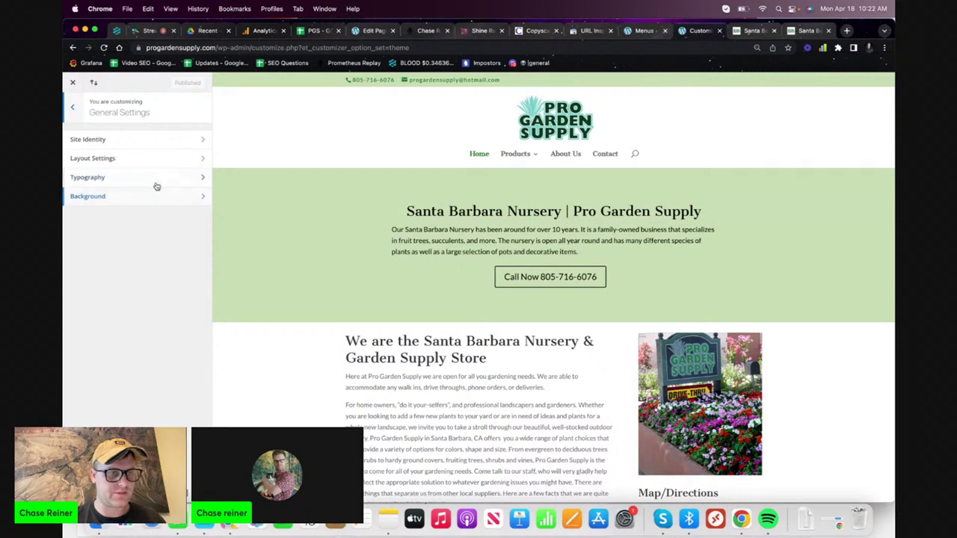
{"action": "left_click", "coordinate": [166, 157]}
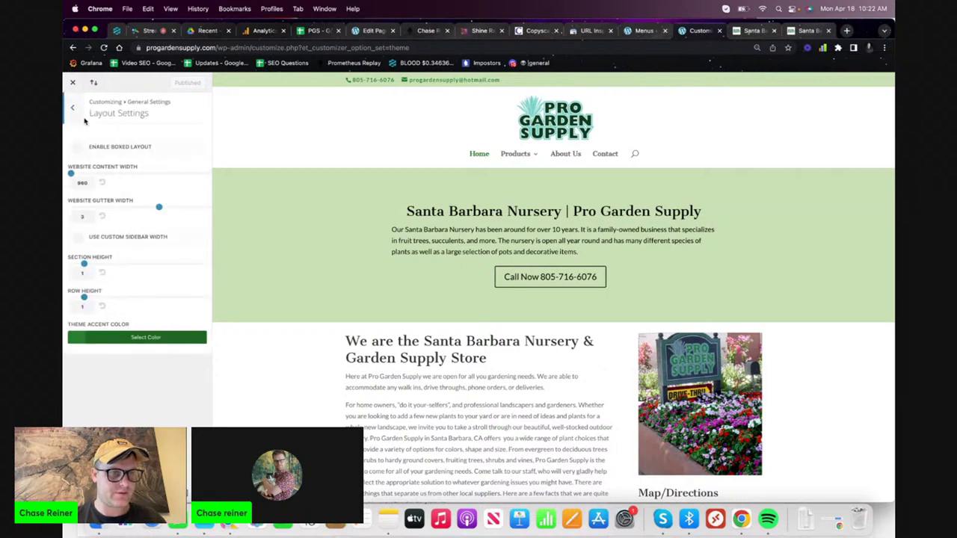
{"action": "left_click", "coordinate": [75, 110]}
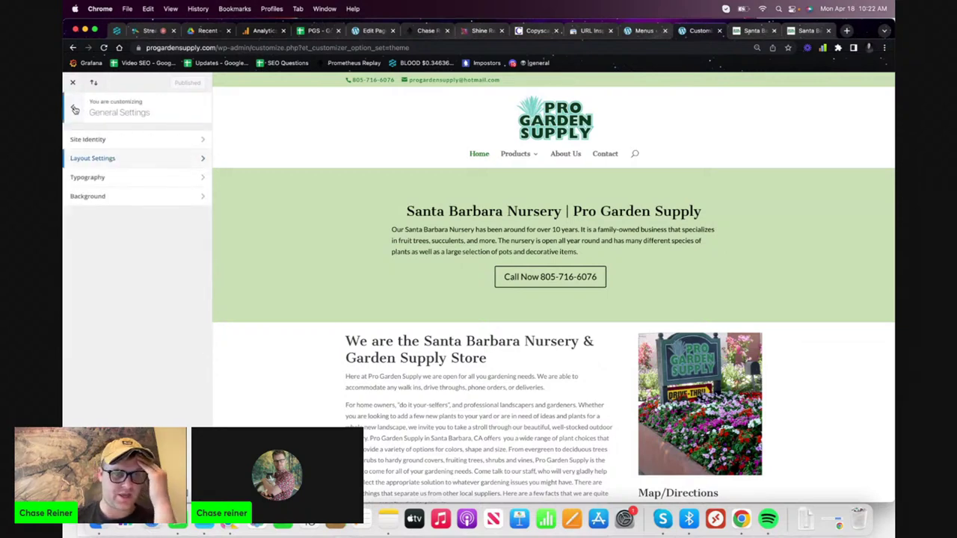
{"action": "left_click", "coordinate": [97, 196]}
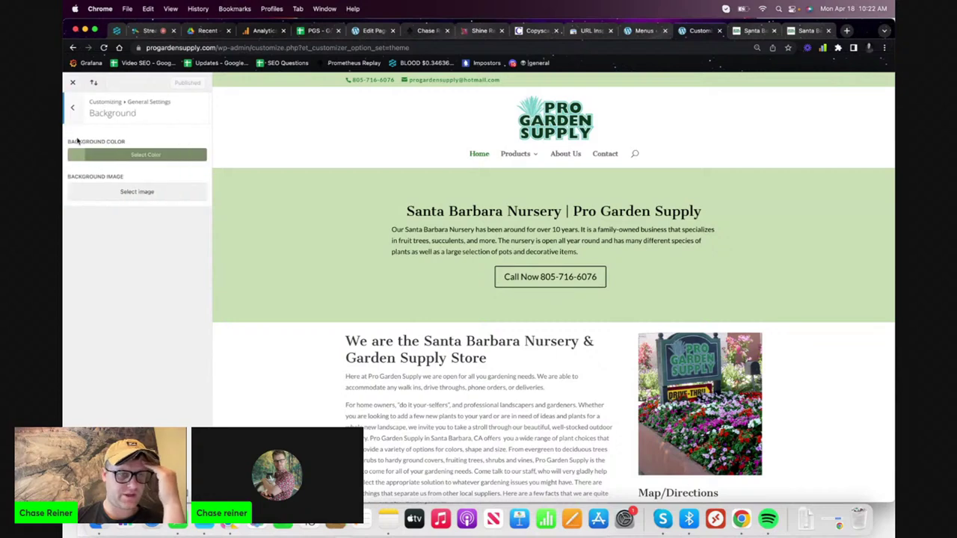
{"action": "left_click", "coordinate": [69, 111]}
{"action": "left_click", "coordinate": [68, 111]}
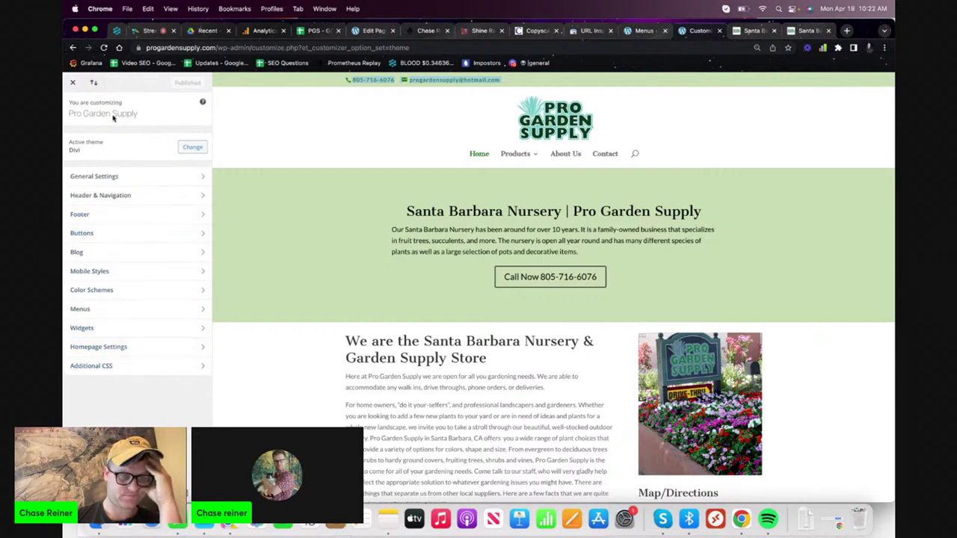
{"action": "left_click", "coordinate": [847, 30]}
- Search Google for 'divi announcement bar', then refine the query with 'edit'
{"action": "type", "text": "divi ann"}
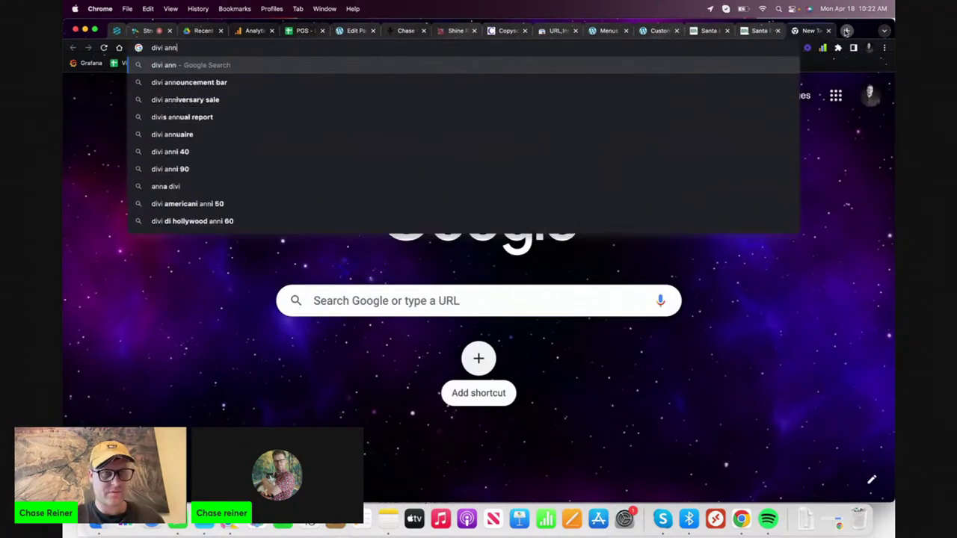
{"action": "type", "text": "ouncement bar"}
{"action": "key", "text": "Return"}
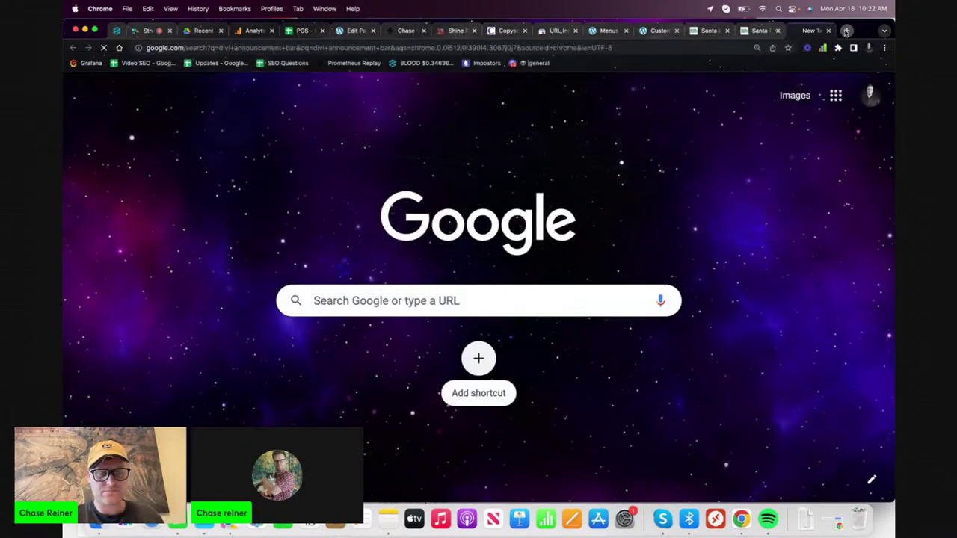
{"action": "scroll", "coordinate": [250, 305], "scroll_direction": "down", "scroll_amount": 5}
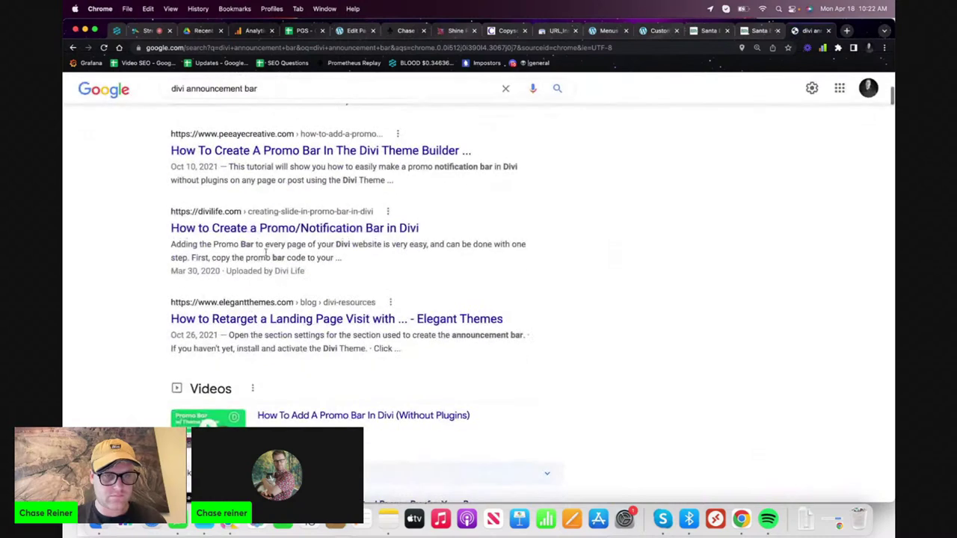
{"action": "scroll", "coordinate": [293, 127], "scroll_direction": "up", "scroll_amount": 1}
{"action": "left_click", "coordinate": [296, 89]}
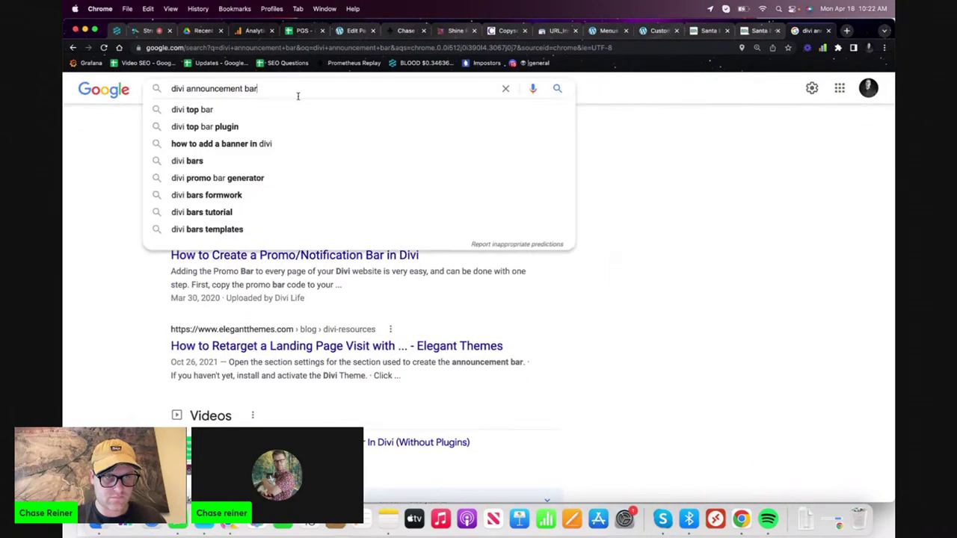
{"action": "type", "text": "edit"}
{"action": "key", "text": "Return"}
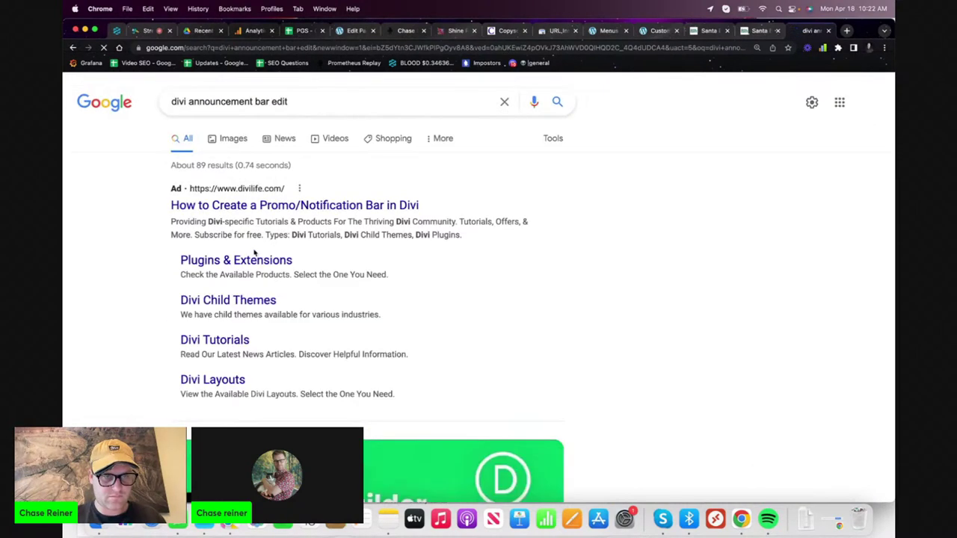
{"action": "scroll", "coordinate": [299, 195], "scroll_direction": "down", "scroll_amount": 6}
- Play the Divi promo bar tutorial and skim ahead through its scenes
{"action": "left_click", "coordinate": [329, 169]}
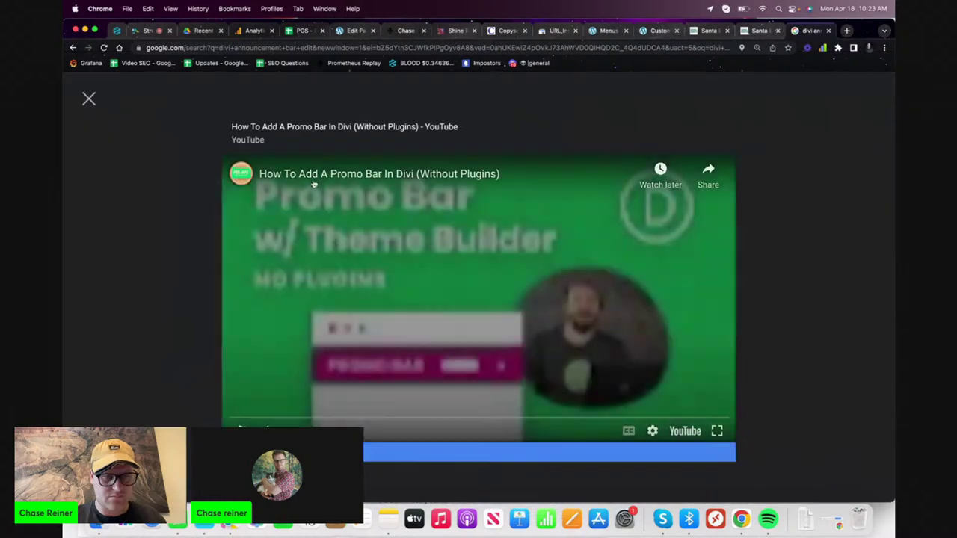
{"action": "left_click", "coordinate": [279, 416]}
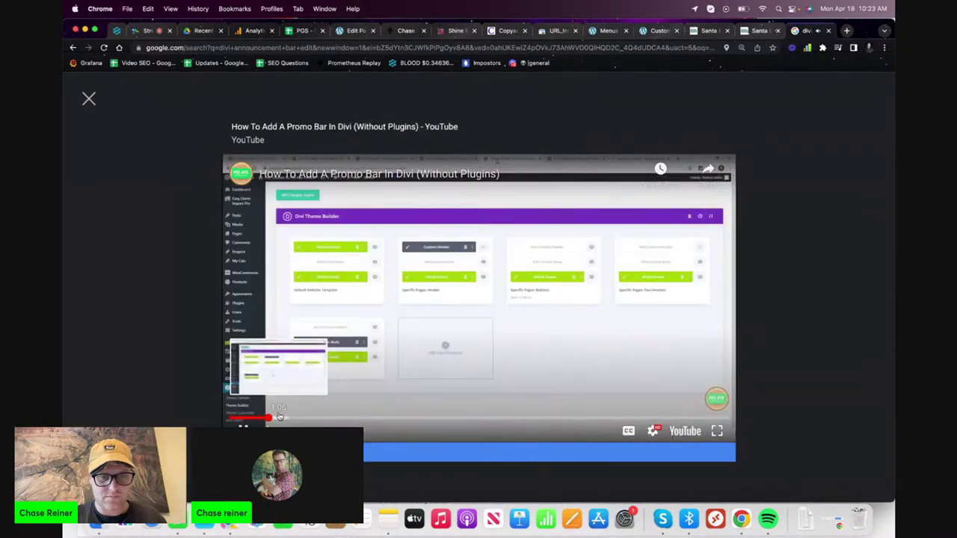
{"action": "left_click", "coordinate": [305, 417]}
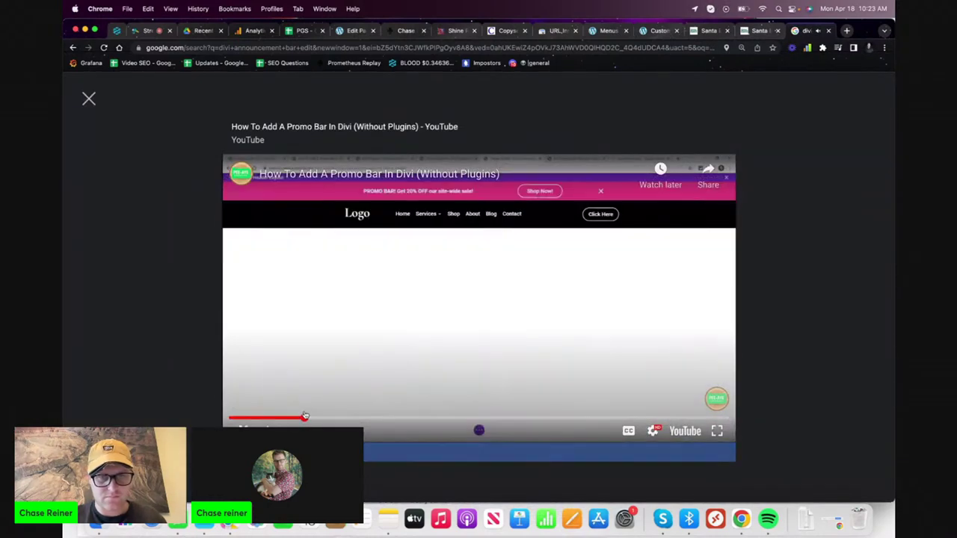
{"action": "left_click", "coordinate": [334, 420]}
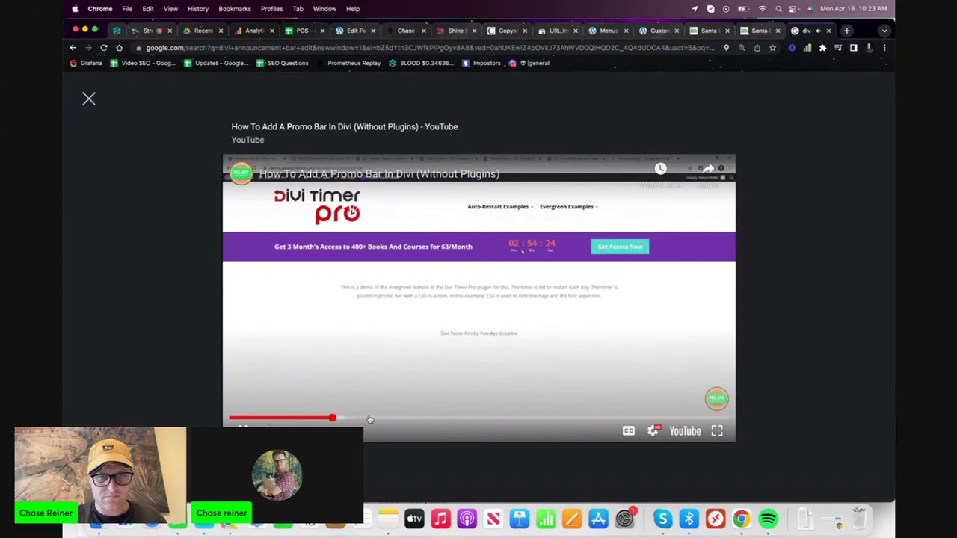
{"action": "left_click_drag", "start_coordinate": [337, 418], "coordinate": [299, 421]}
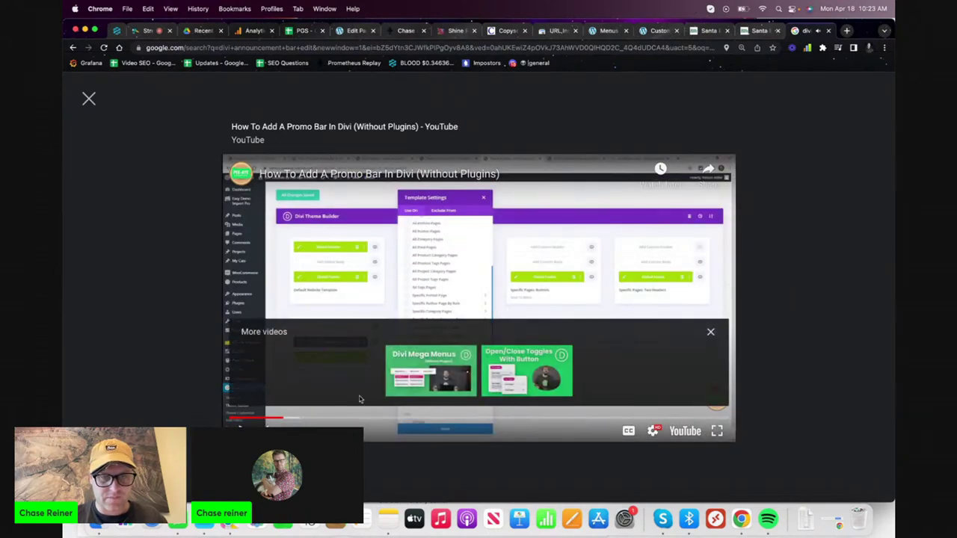
{"action": "left_click", "coordinate": [365, 417]}
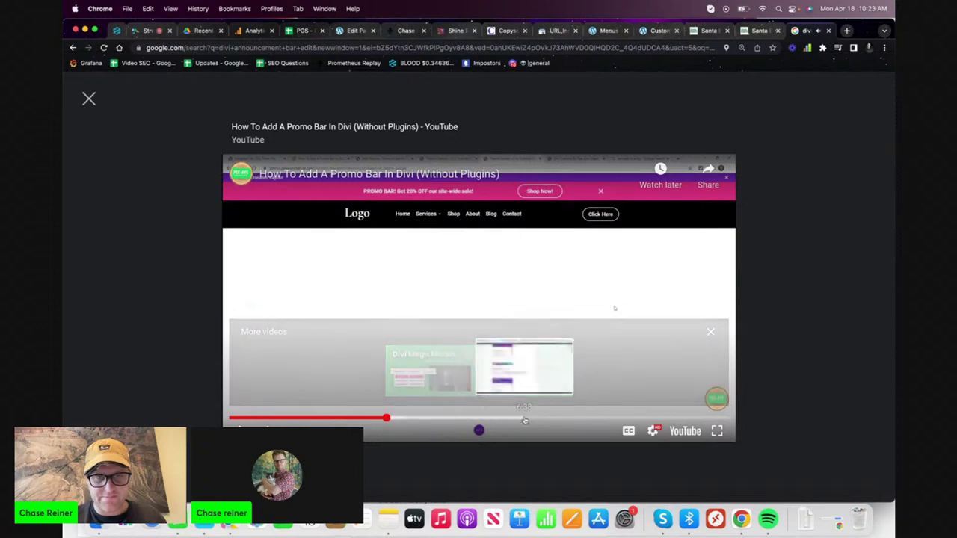
{"action": "left_click", "coordinate": [534, 420]}
{"action": "left_click", "coordinate": [754, 32]}
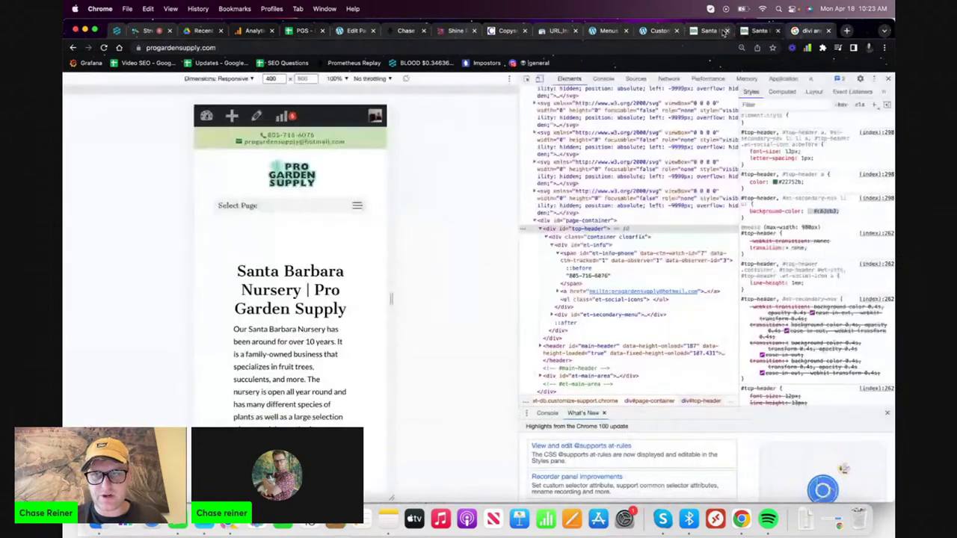
- Bring up the Theme Customizer's Header & Navigation > Header Elements settings
{"action": "left_click", "coordinate": [714, 31]}
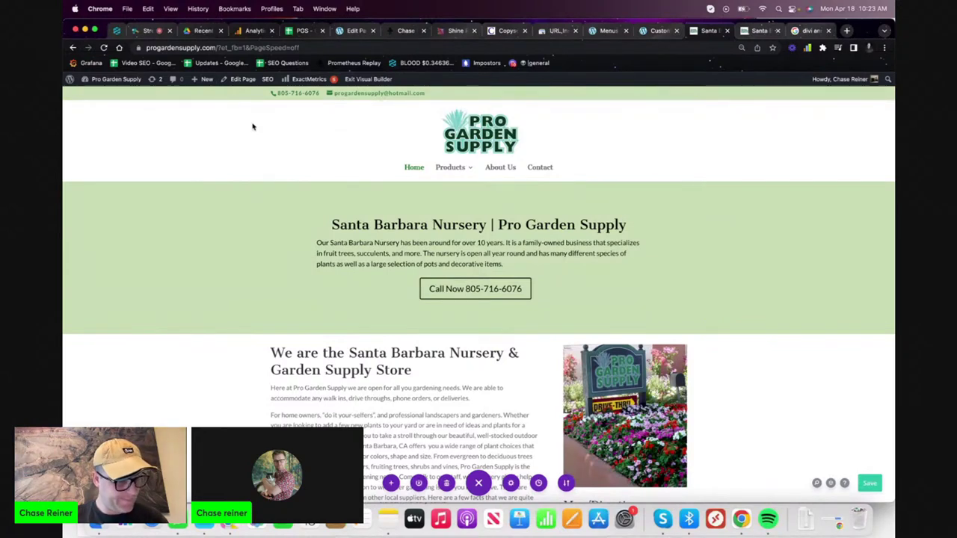
{"action": "left_click", "coordinate": [657, 31]}
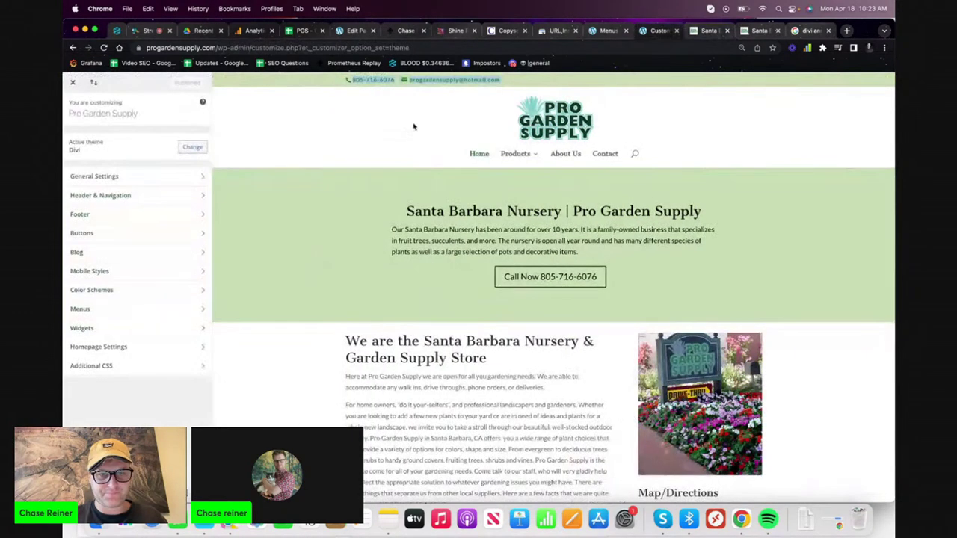
{"action": "left_click", "coordinate": [146, 194]}
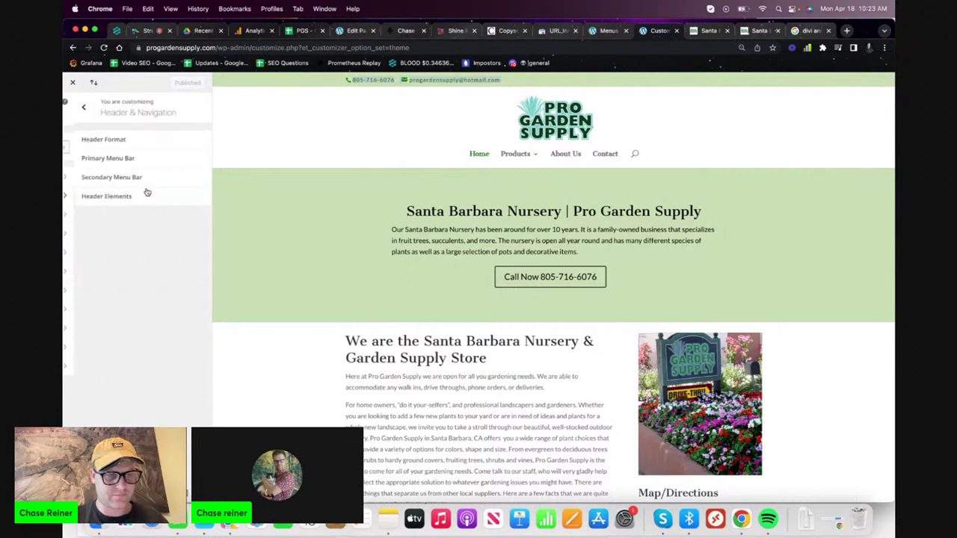
{"action": "left_click", "coordinate": [126, 196]}
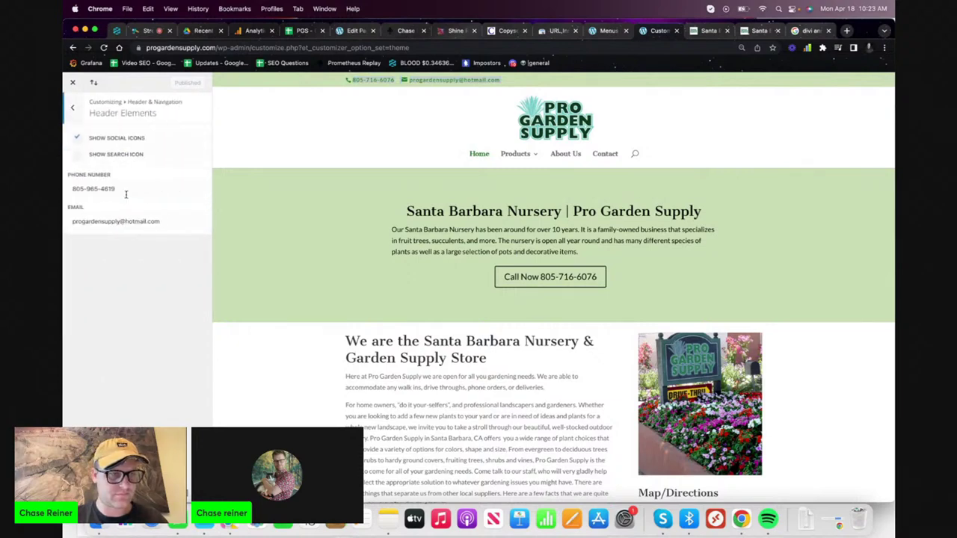
- Clear the header phone number and email, hide the social icons, and publish
{"action": "left_click", "coordinate": [120, 188]}
{"action": "left_click_drag", "start_coordinate": [120, 189], "coordinate": [72, 189]}
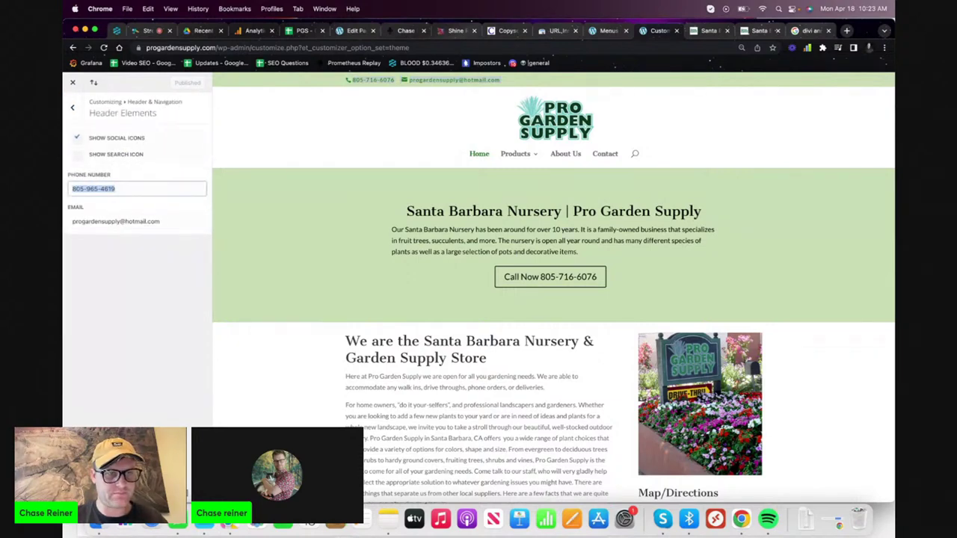
{"action": "key", "text": "BackSpace"}
{"action": "left_click", "coordinate": [159, 215]}
{"action": "key", "text": "super+a"}
{"action": "key", "text": "BackSpace"}
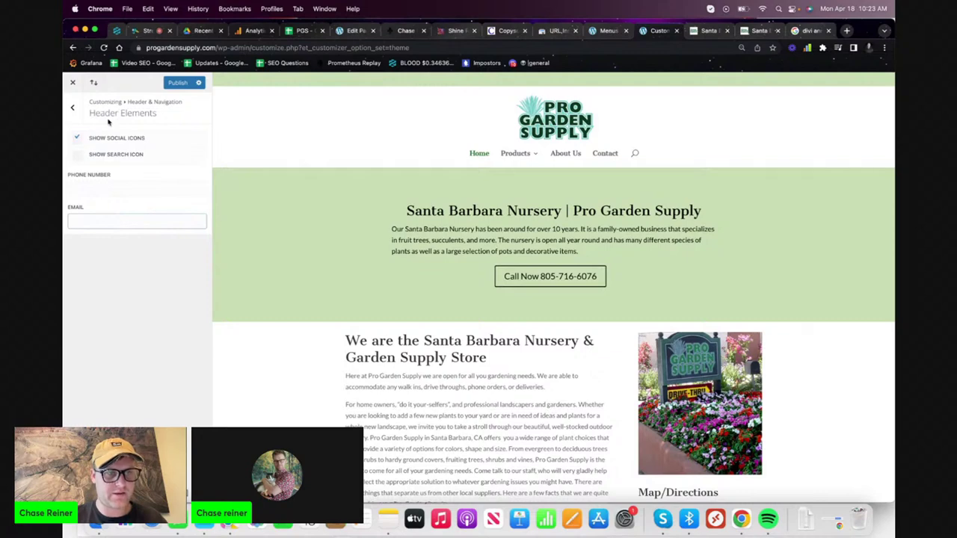
{"action": "left_click", "coordinate": [83, 138]}
{"action": "left_click", "coordinate": [79, 141]}
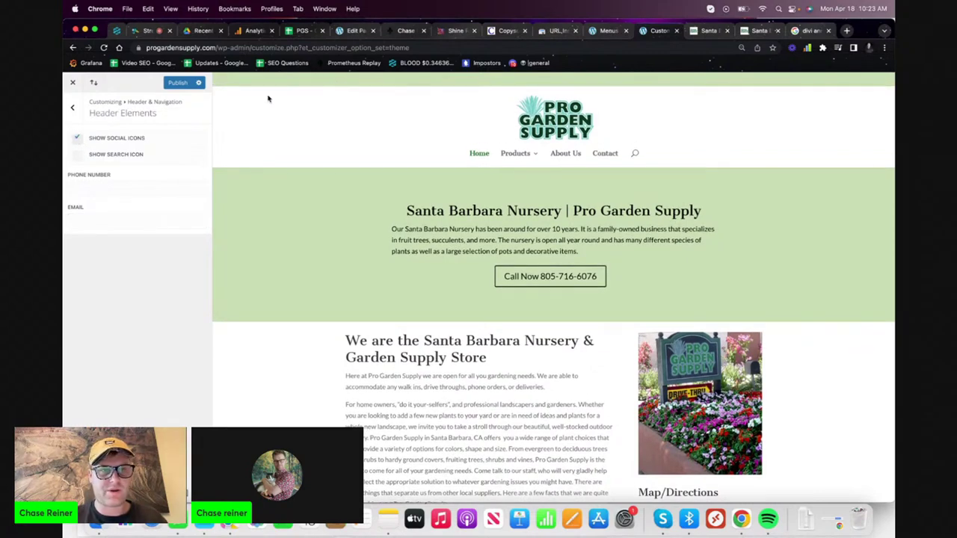
{"action": "left_click", "coordinate": [140, 140]}
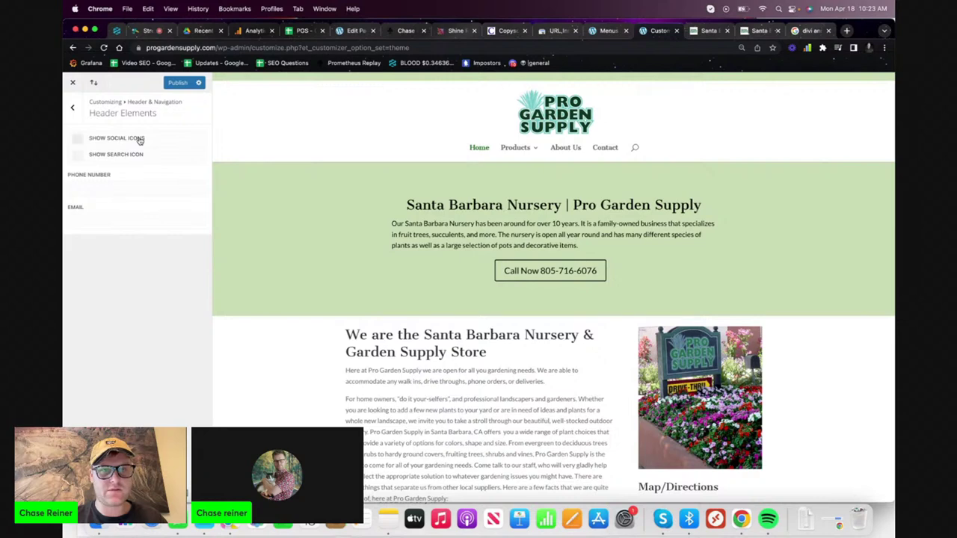
{"action": "left_click", "coordinate": [189, 87]}
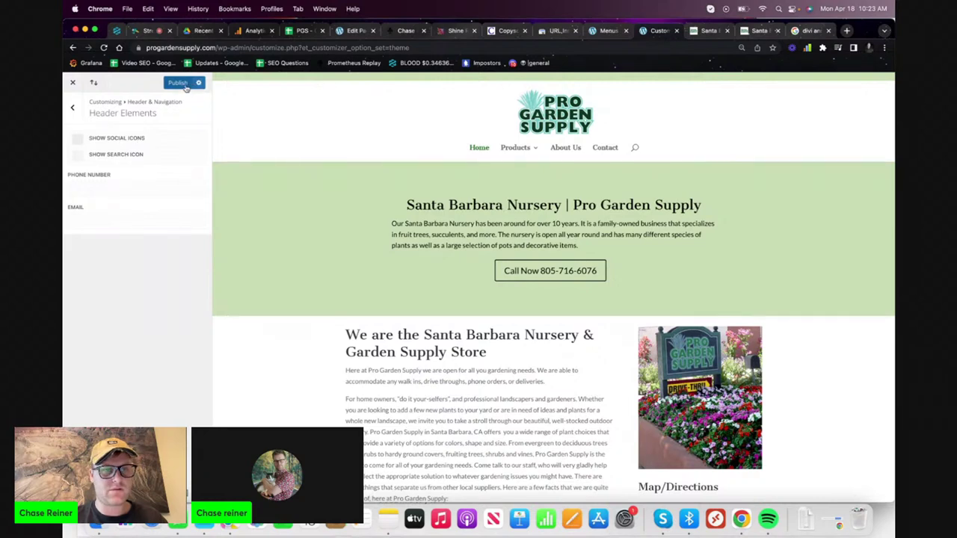
{"action": "left_click", "coordinate": [72, 107]}
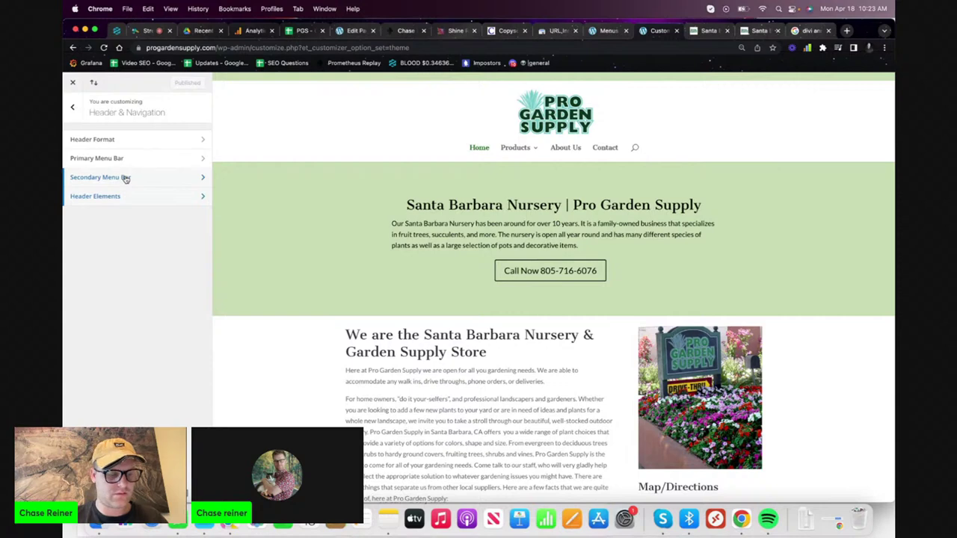
- Raise the primary menu bar height from 143 to 171 and publish
{"action": "left_click", "coordinate": [134, 165]}
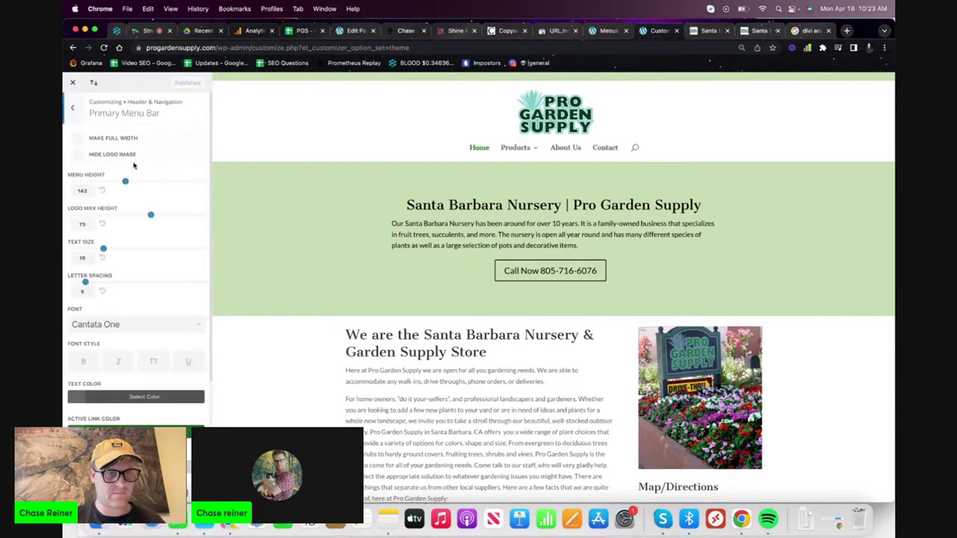
{"action": "scroll", "coordinate": [142, 183], "scroll_direction": "down", "scroll_amount": 1}
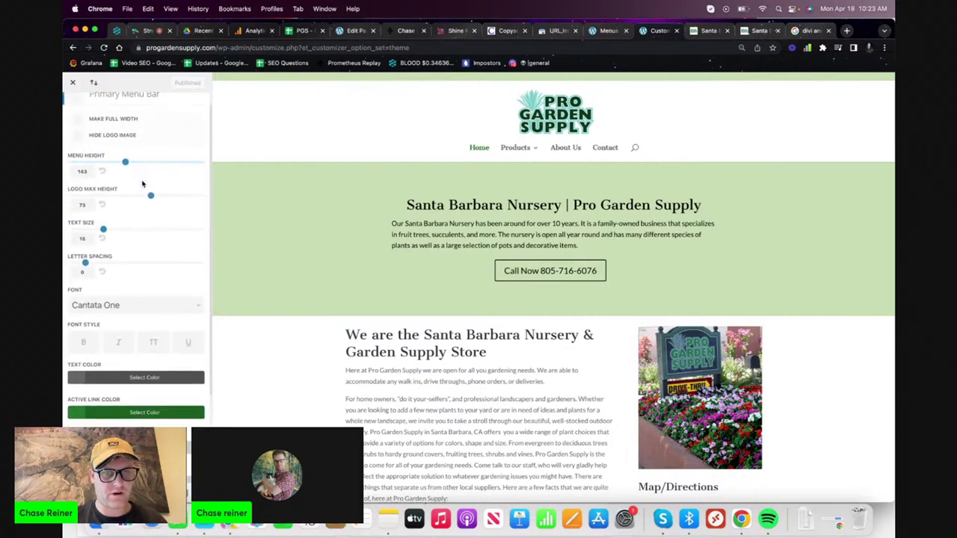
{"action": "left_click", "coordinate": [125, 136]}
{"action": "left_click", "coordinate": [126, 136]}
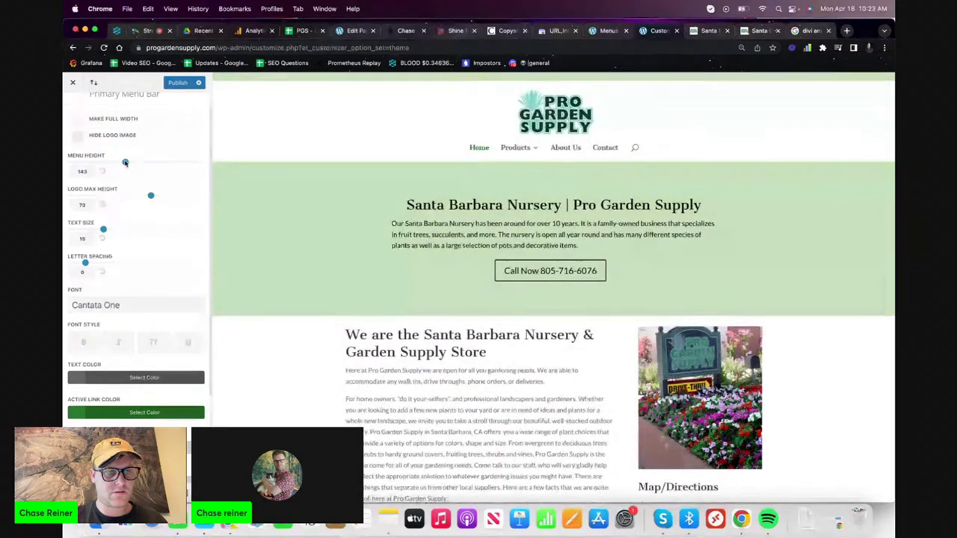
{"action": "left_click", "coordinate": [130, 121]}
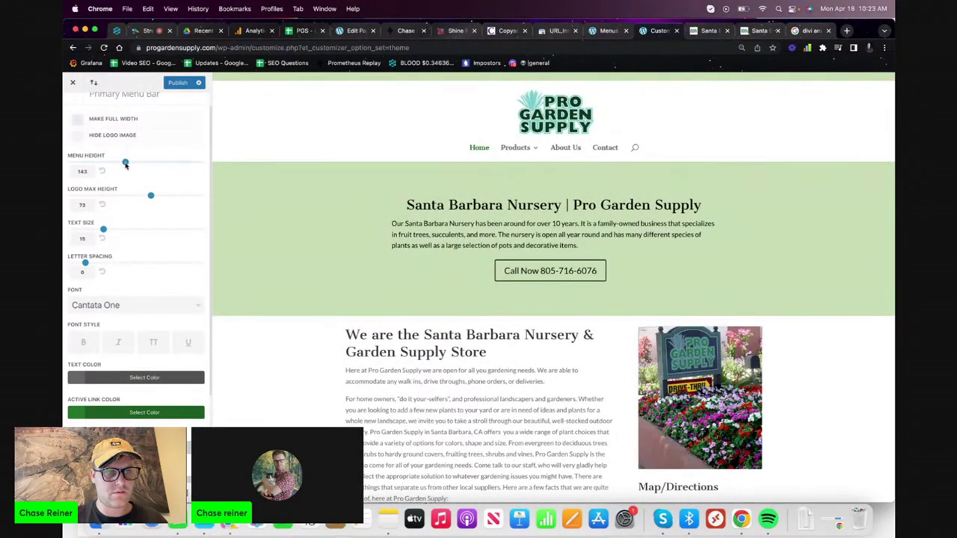
{"action": "scroll", "coordinate": [123, 180], "scroll_direction": "down", "scroll_amount": 6}
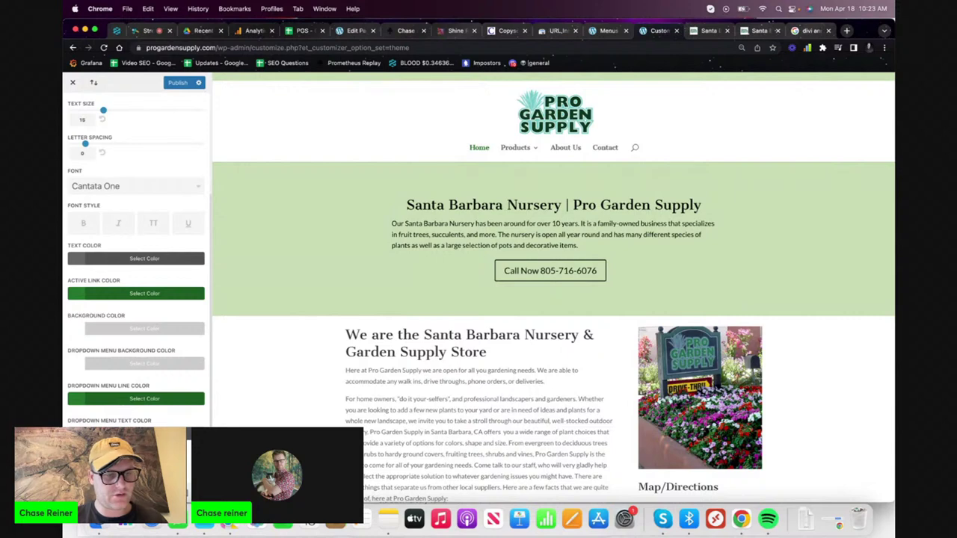
{"action": "scroll", "coordinate": [122, 365], "scroll_direction": "up", "scroll_amount": 7}
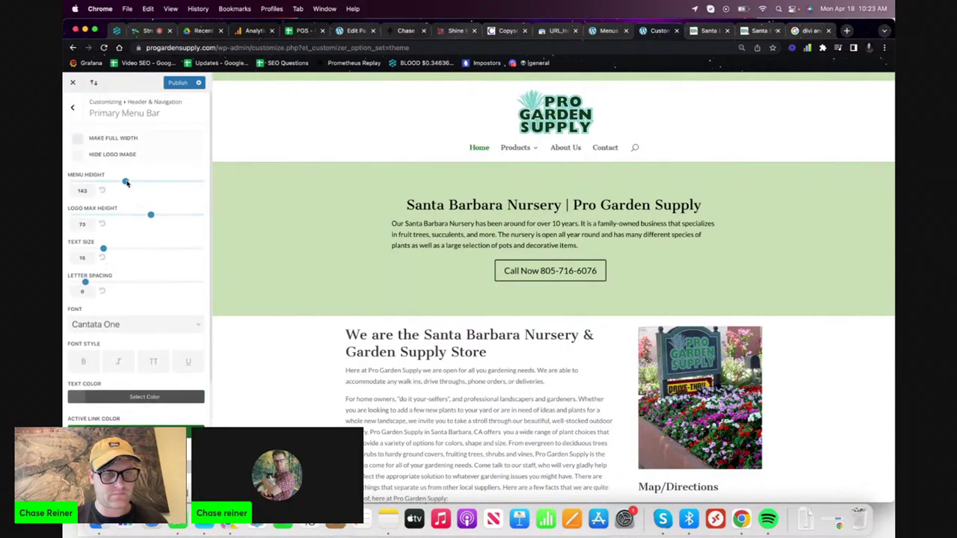
{"action": "left_click_drag", "start_coordinate": [127, 183], "coordinate": [139, 183]}
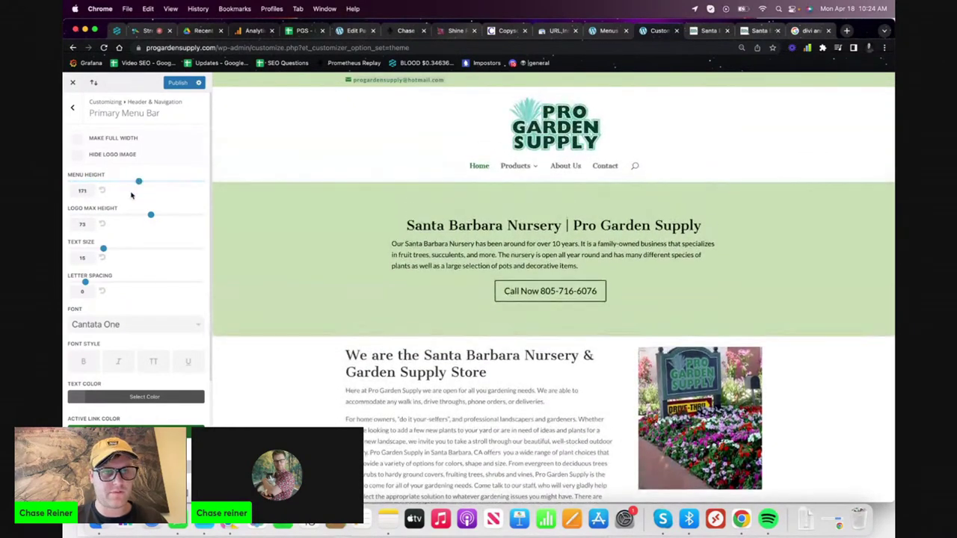
{"action": "left_click", "coordinate": [177, 82]}
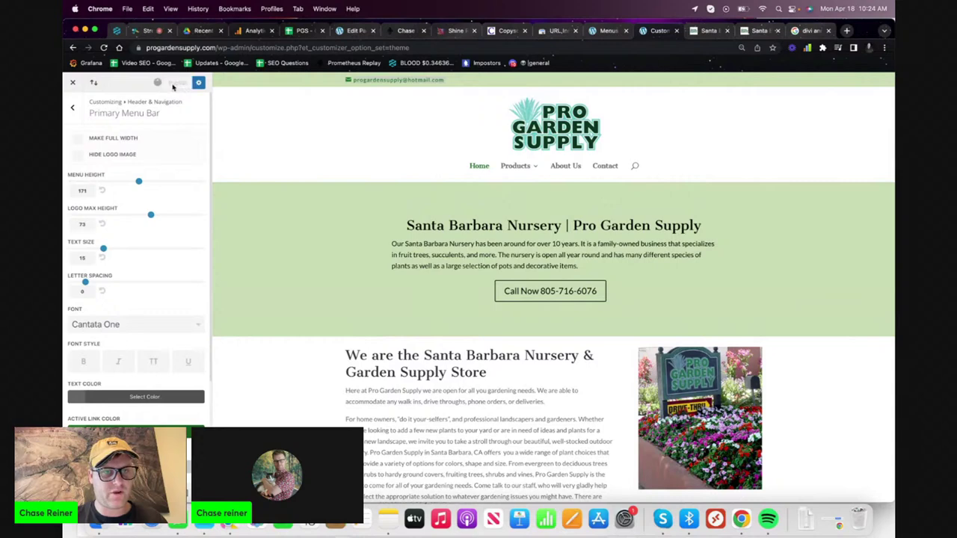
{"action": "left_click", "coordinate": [71, 109]}
{"action": "left_click", "coordinate": [132, 144]}
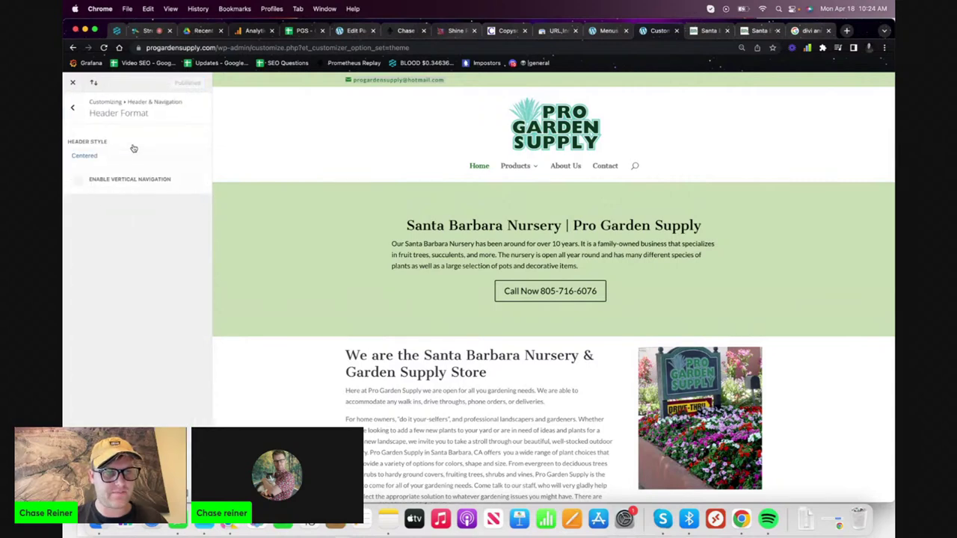
- Set the secondary menu bar text size to 14 and its background to white #ffffff
{"action": "left_click", "coordinate": [73, 107]}
{"action": "left_click", "coordinate": [92, 176]}
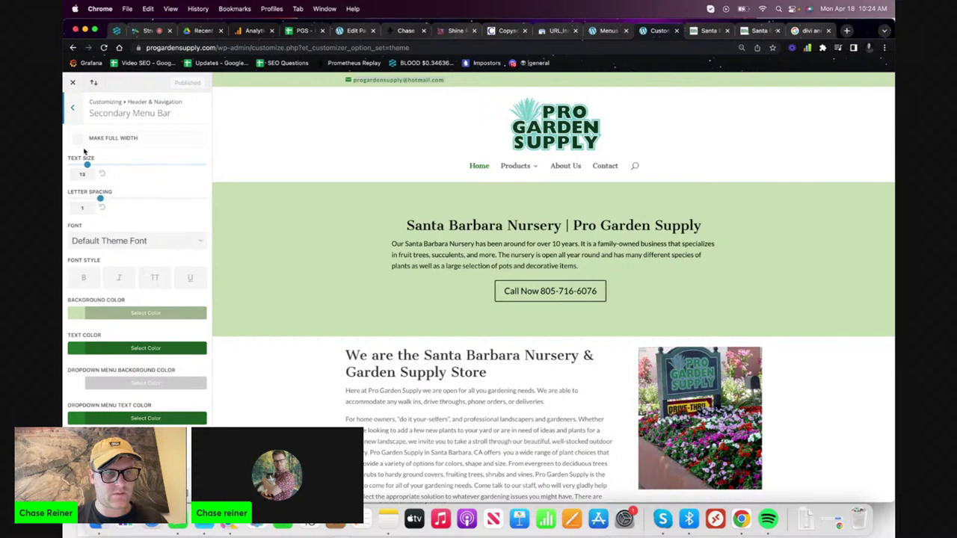
{"action": "left_click_drag", "start_coordinate": [87, 165], "coordinate": [110, 166]}
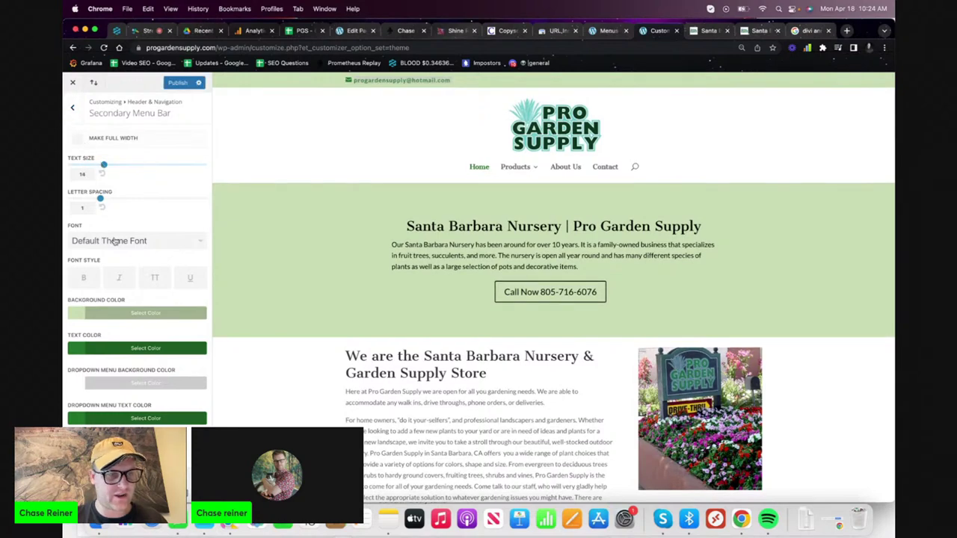
{"action": "left_click", "coordinate": [102, 384]}
{"action": "left_click", "coordinate": [154, 314]}
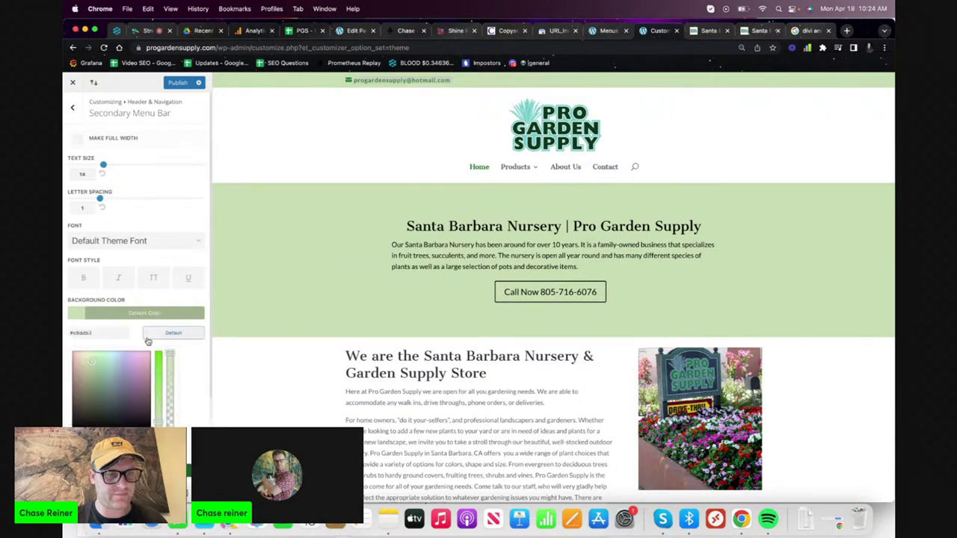
{"action": "left_click", "coordinate": [74, 352]}
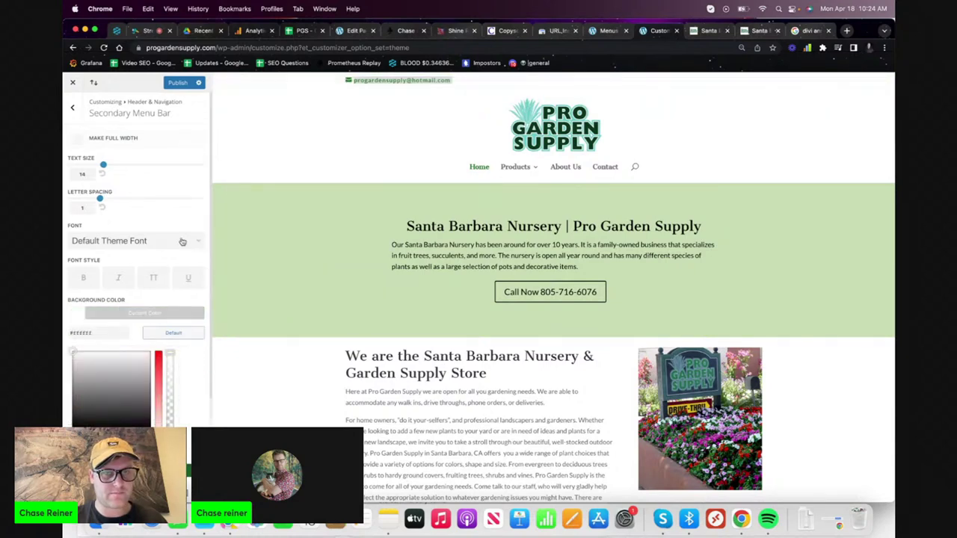
{"action": "left_click", "coordinate": [140, 212]}
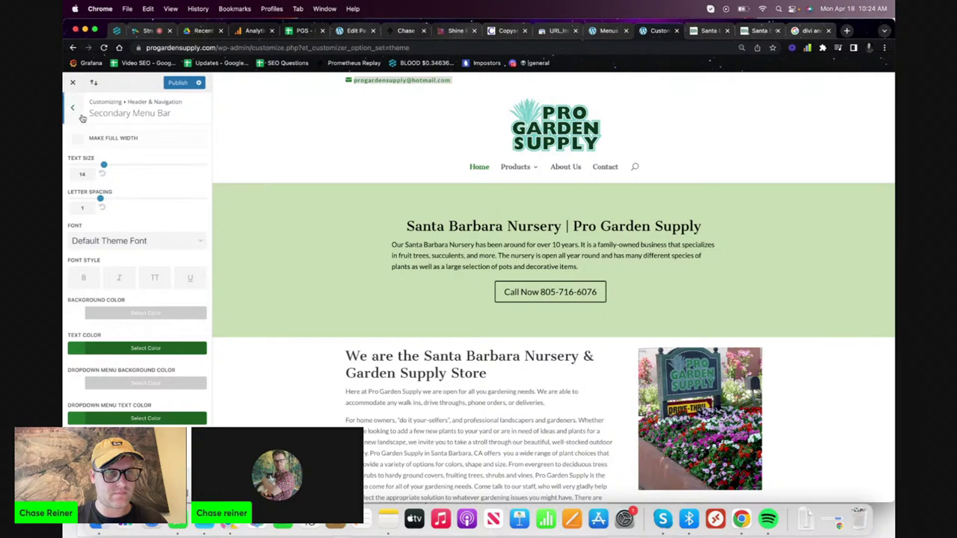
- Clear the header email in Header Elements and publish the changes
{"action": "left_click", "coordinate": [79, 116]}
{"action": "left_click", "coordinate": [115, 201]}
{"action": "left_click", "coordinate": [135, 220]}
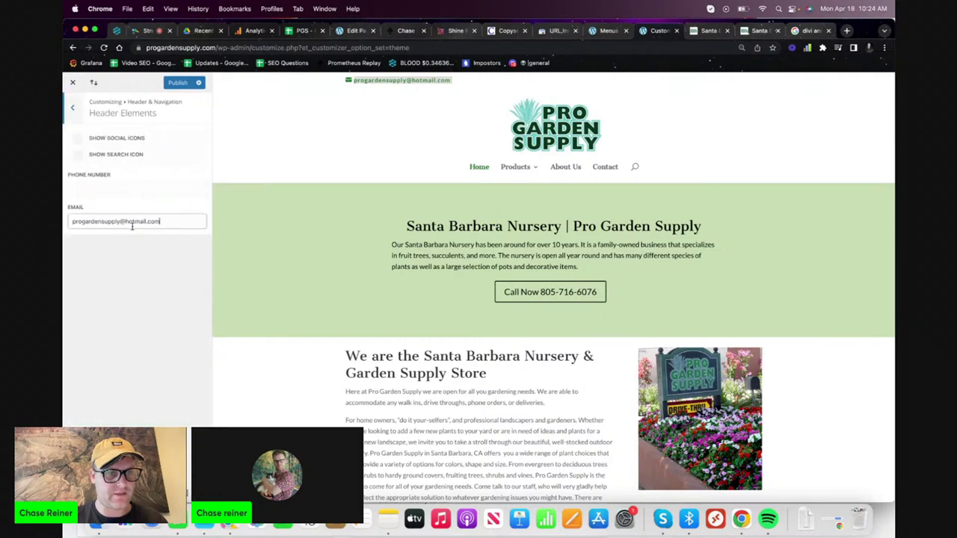
{"action": "key", "text": "super+a"}
{"action": "key", "text": "BackSpace"}
{"action": "left_click", "coordinate": [180, 83]}
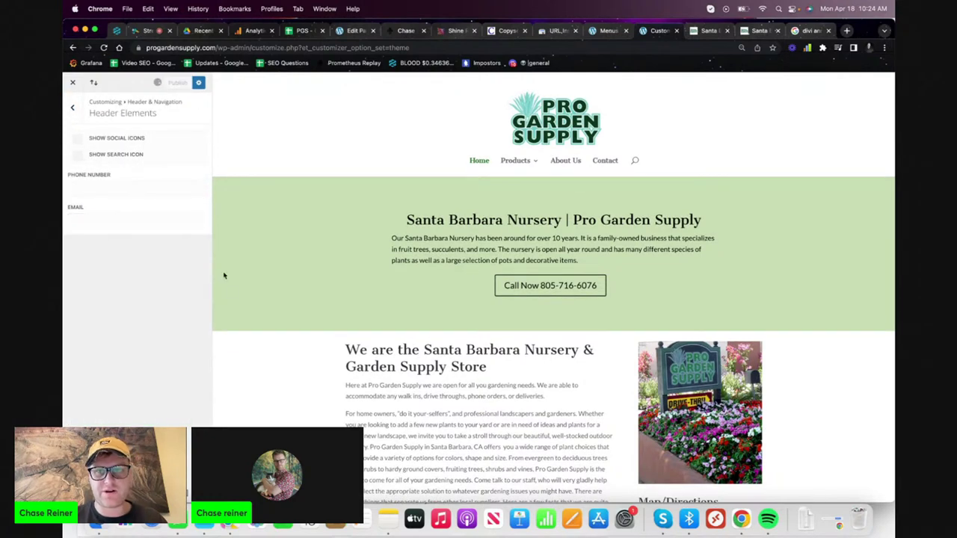
{"action": "left_click", "coordinate": [72, 108]}
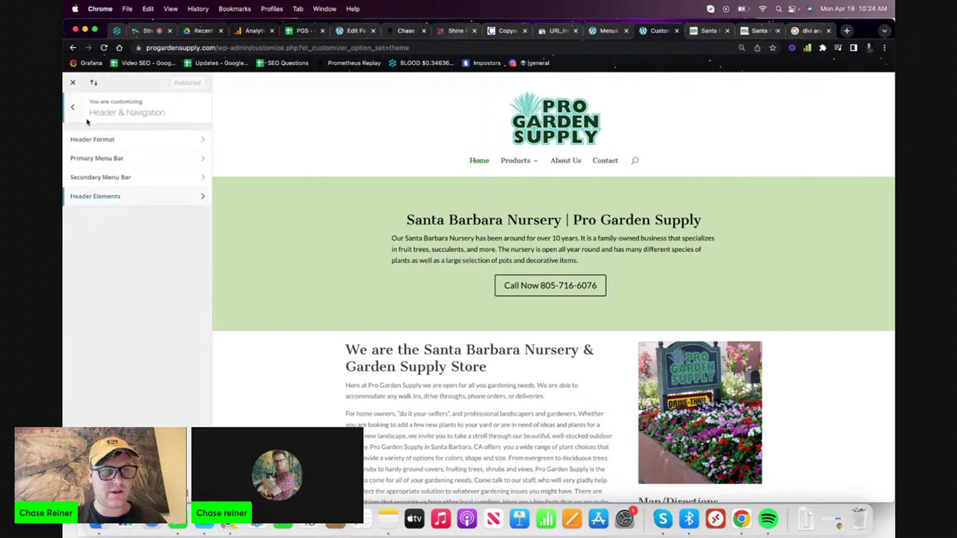
{"action": "left_click", "coordinate": [116, 146]}
- Set the primary menu height to 153 and logo max height to 77, then publish
{"action": "left_click", "coordinate": [72, 107]}
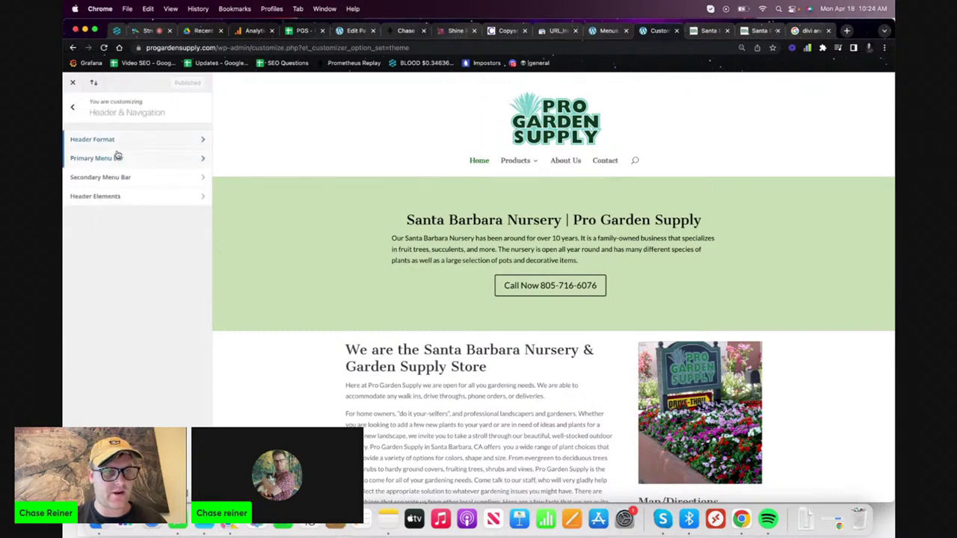
{"action": "left_click", "coordinate": [118, 156]}
{"action": "left_click_drag", "start_coordinate": [138, 182], "coordinate": [142, 182]}
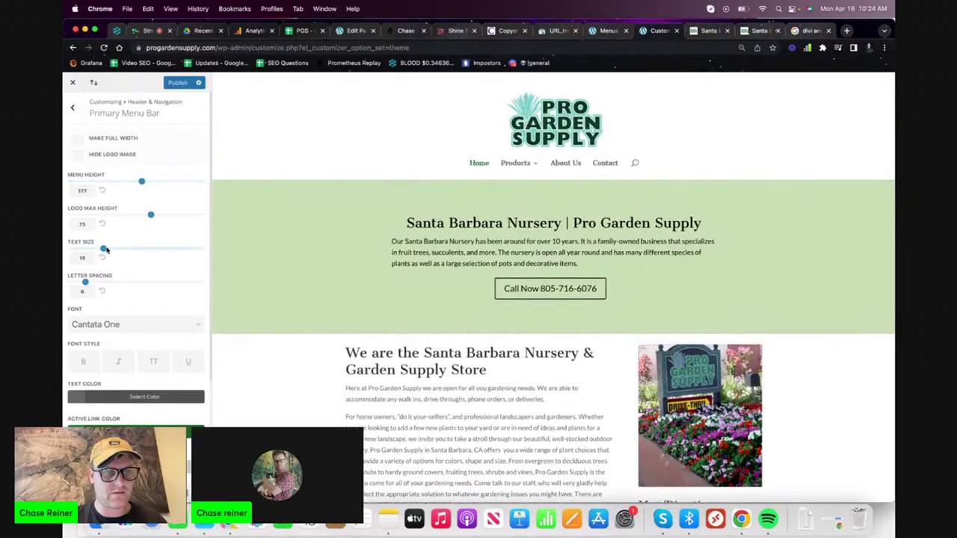
{"action": "left_click_drag", "start_coordinate": [138, 216], "coordinate": [156, 217]}
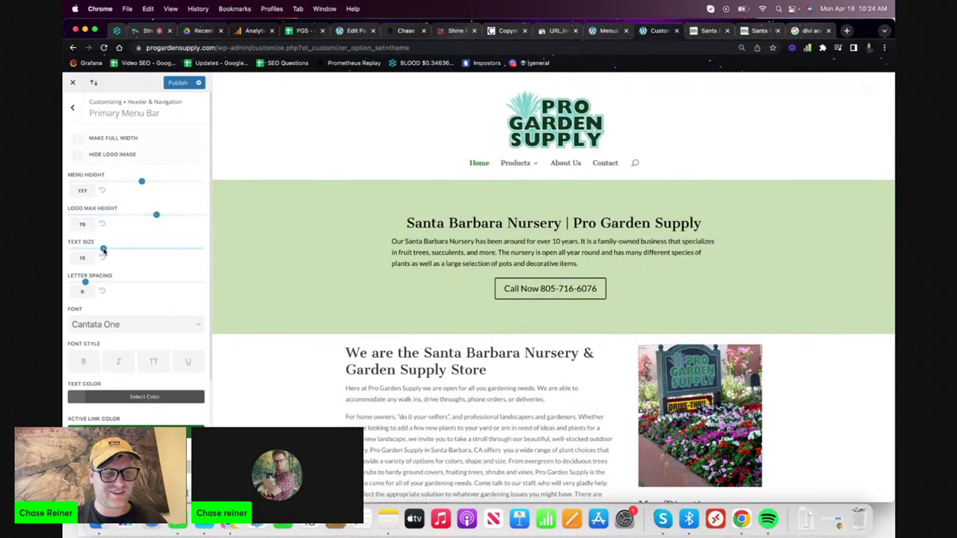
{"action": "scroll", "coordinate": [145, 192], "scroll_direction": "down", "scroll_amount": 3}
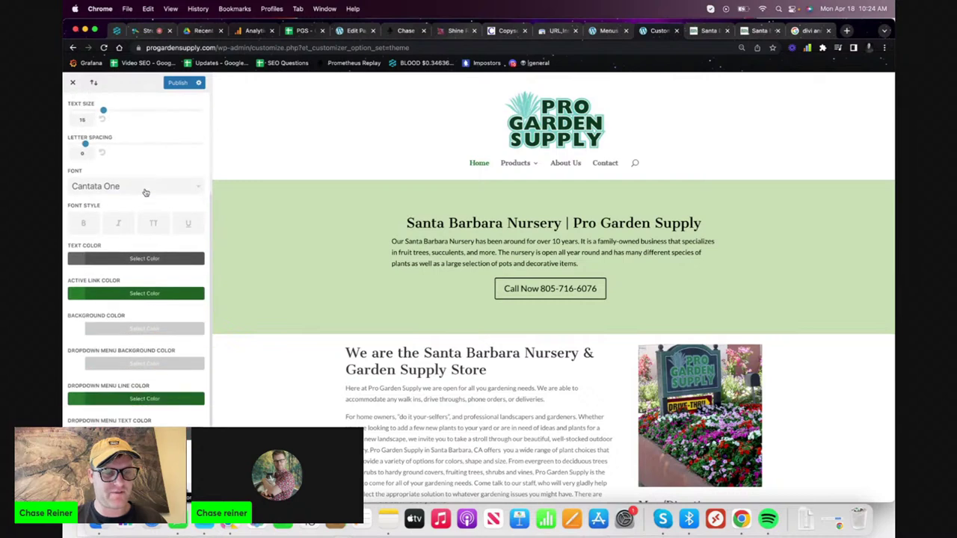
{"action": "scroll", "coordinate": [146, 193], "scroll_direction": "up", "scroll_amount": 3}
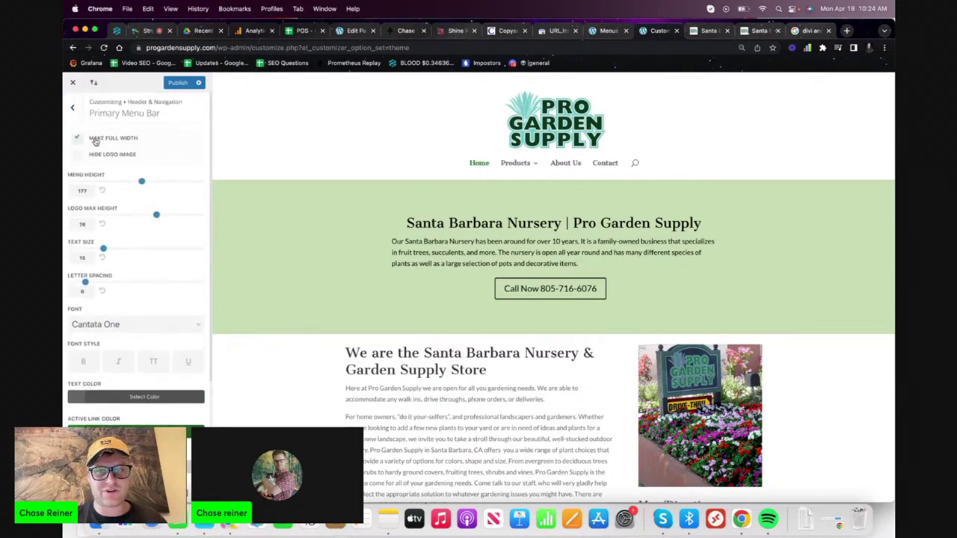
{"action": "left_click_drag", "start_coordinate": [155, 215], "coordinate": [160, 216]}
{"action": "left_click_drag", "start_coordinate": [141, 182], "coordinate": [94, 182]}
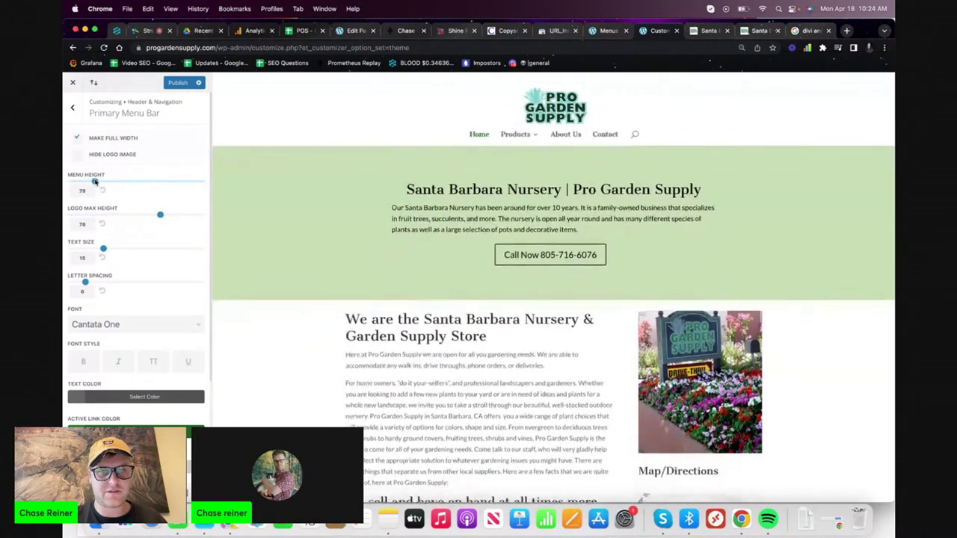
{"action": "left_click_drag", "start_coordinate": [160, 216], "coordinate": [198, 216]}
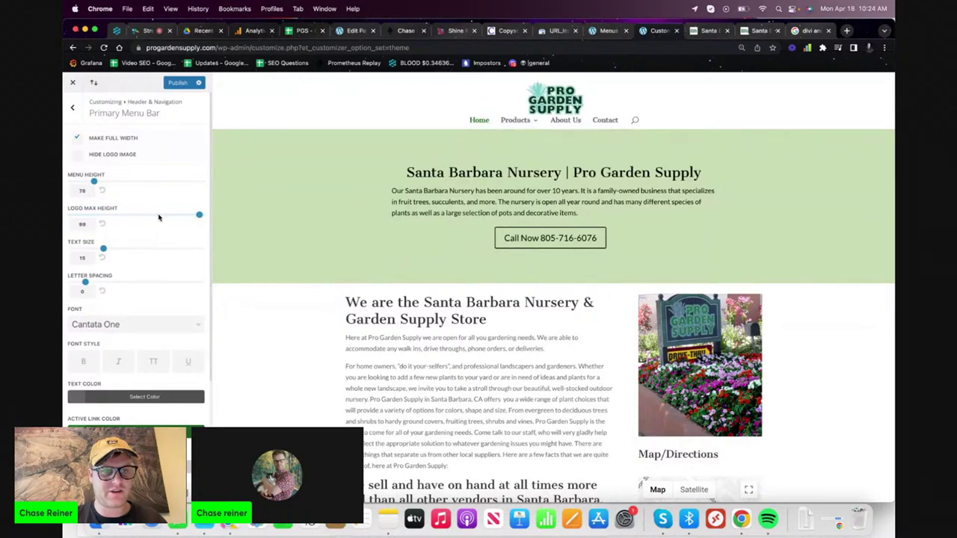
{"action": "left_click", "coordinate": [159, 216]}
{"action": "left_click_drag", "start_coordinate": [93, 181], "coordinate": [130, 182]}
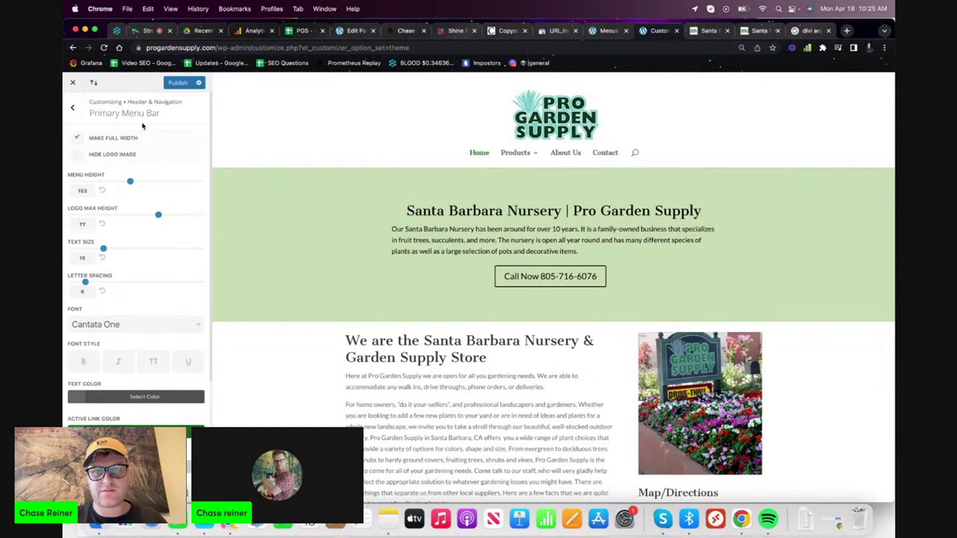
{"action": "left_click", "coordinate": [177, 82]}
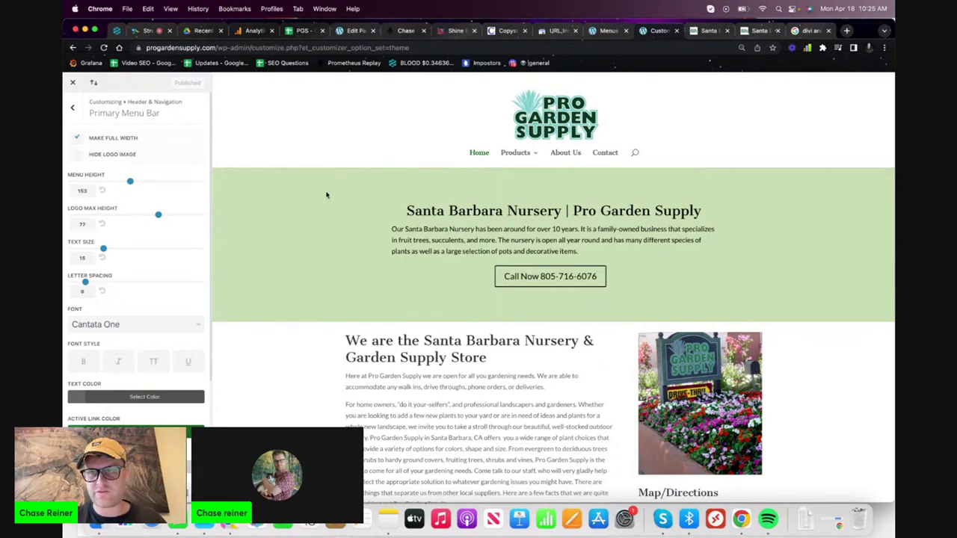
{"action": "left_click", "coordinate": [727, 31]}
- Load progardensupply.com in a new tab and review its About Us and Contact pages
{"action": "key", "text": "super+t"}
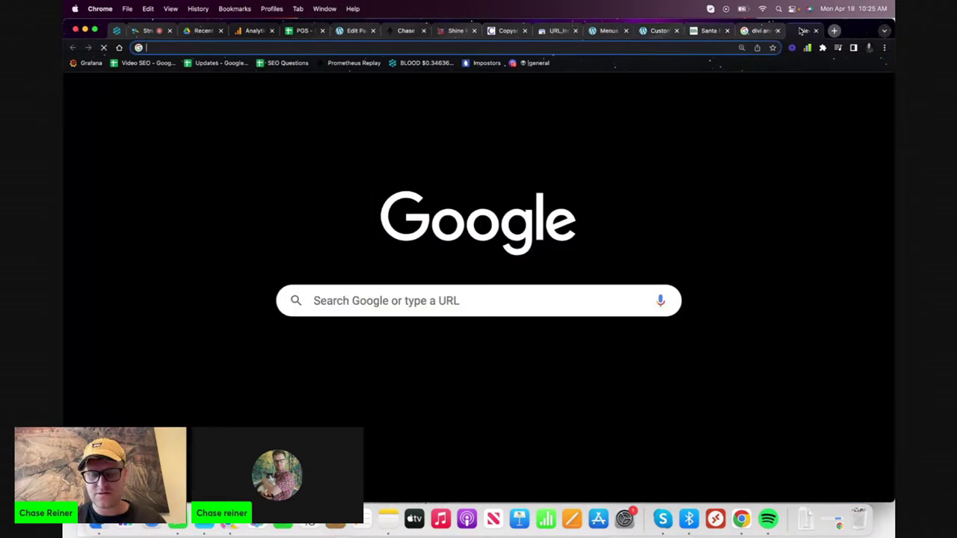
{"action": "type", "text": "pro"}
{"action": "key", "text": "Return"}
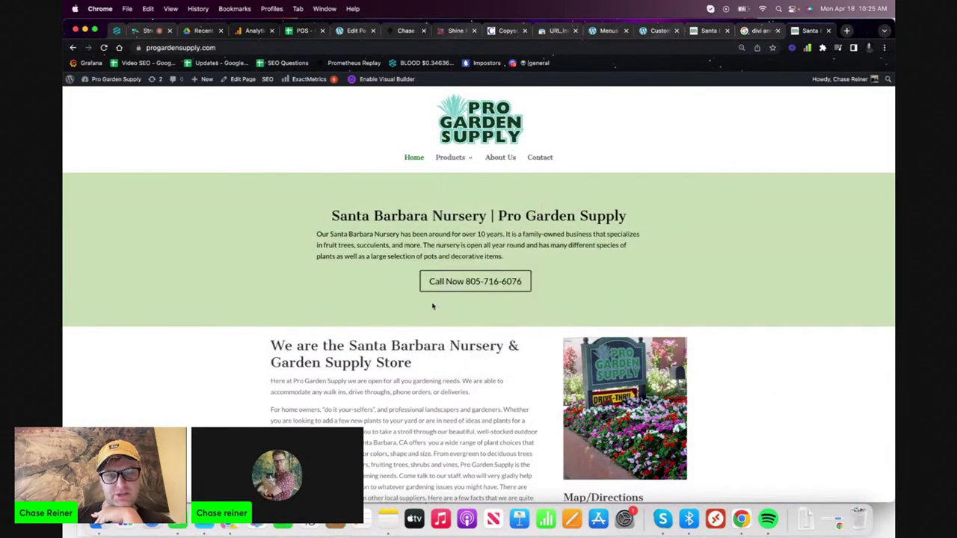
{"action": "mouse_move", "coordinate": [460, 256]}
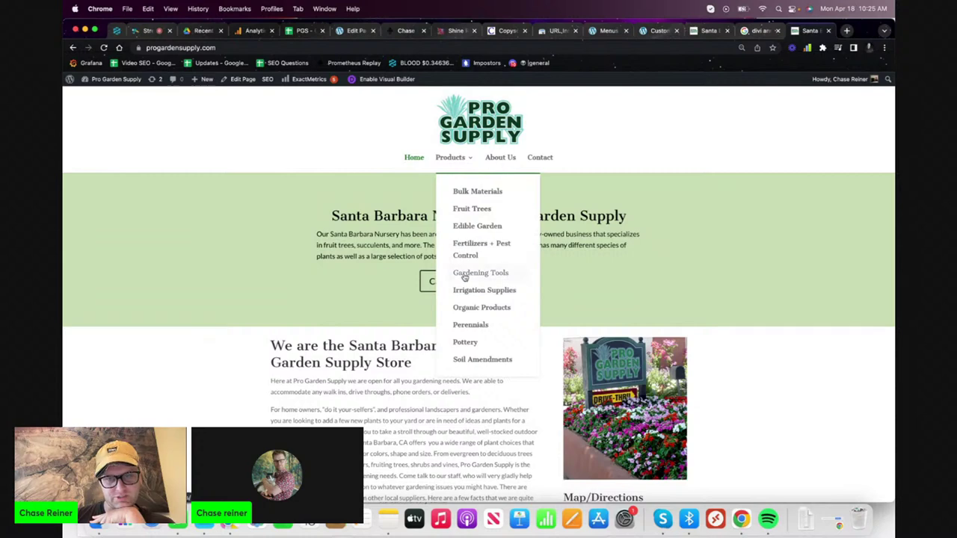
{"action": "left_click", "coordinate": [503, 159]}
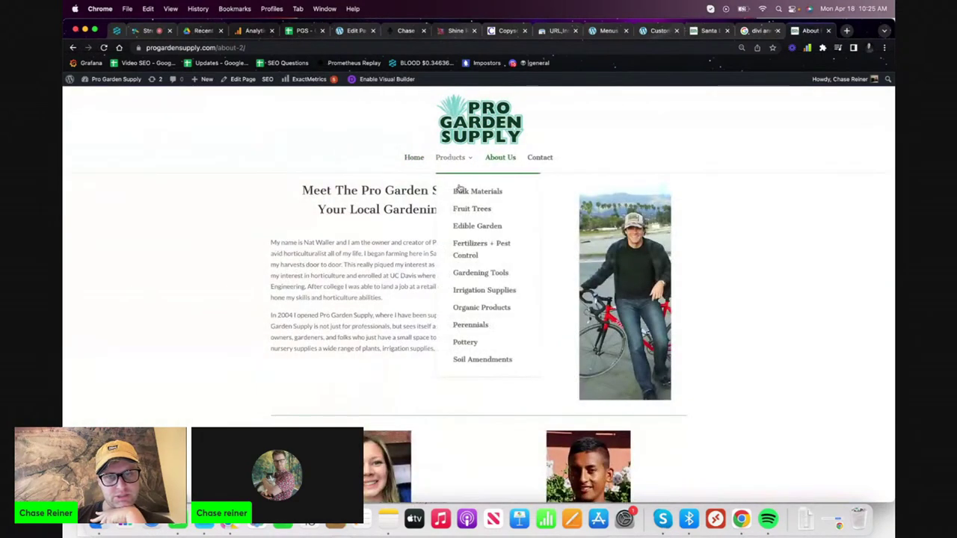
{"action": "left_click", "coordinate": [533, 159]}
- Review the Bulk Materials, Products and home pages, then return to the PGS spreadsheet
{"action": "mouse_move", "coordinate": [455, 160]}
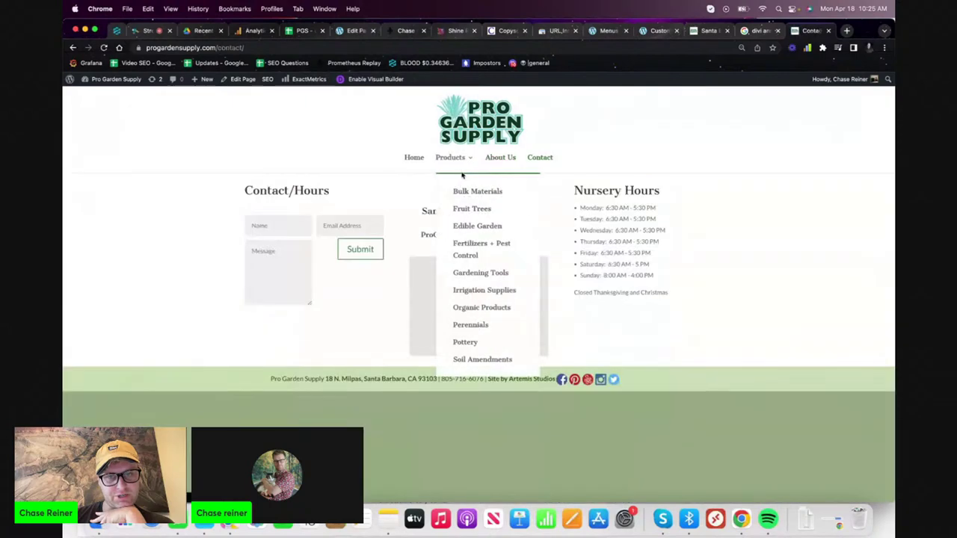
{"action": "left_click", "coordinate": [464, 190]}
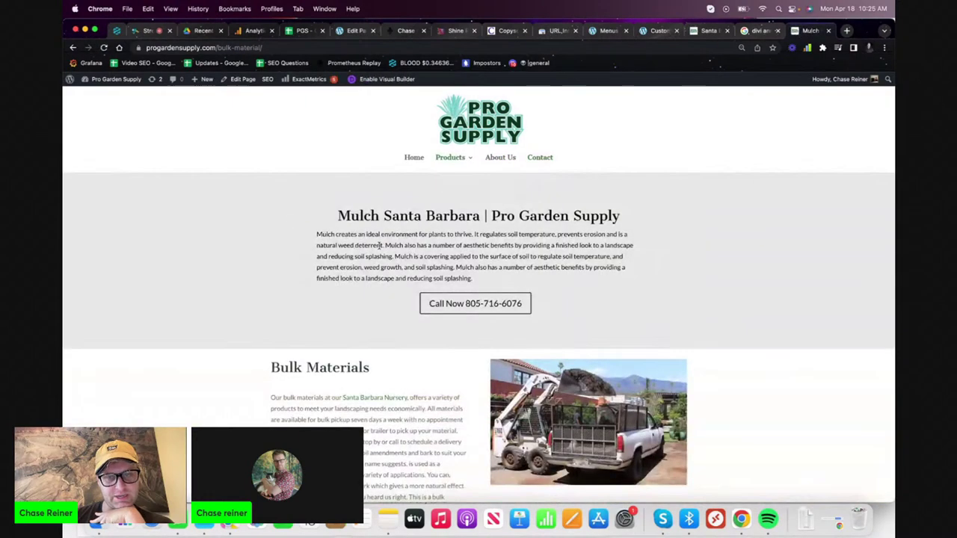
{"action": "left_click", "coordinate": [413, 157]}
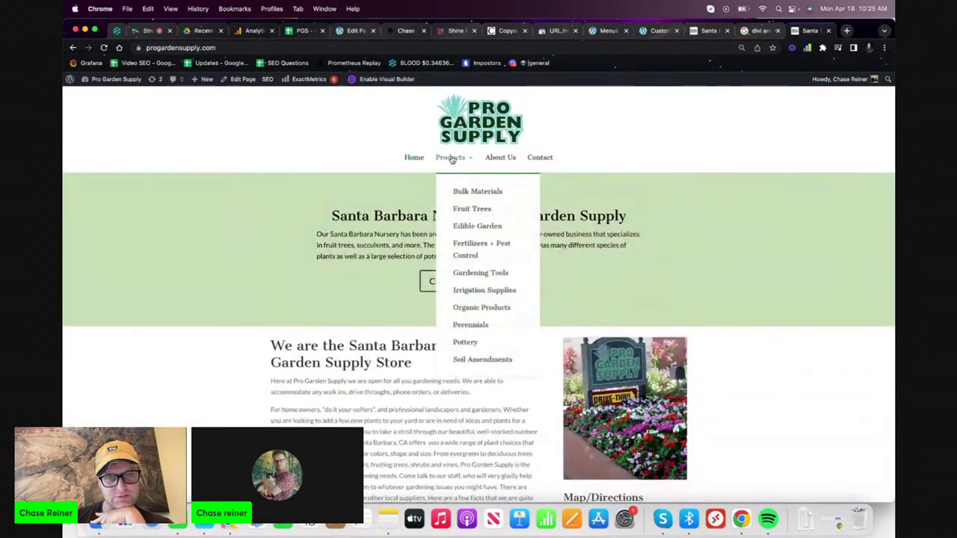
{"action": "left_click", "coordinate": [451, 159]}
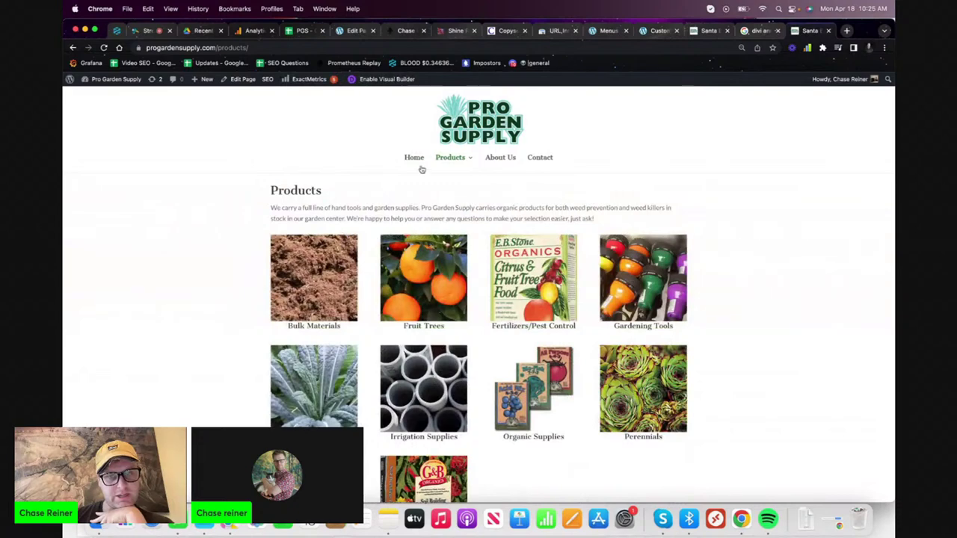
{"action": "left_click", "coordinate": [458, 191]}
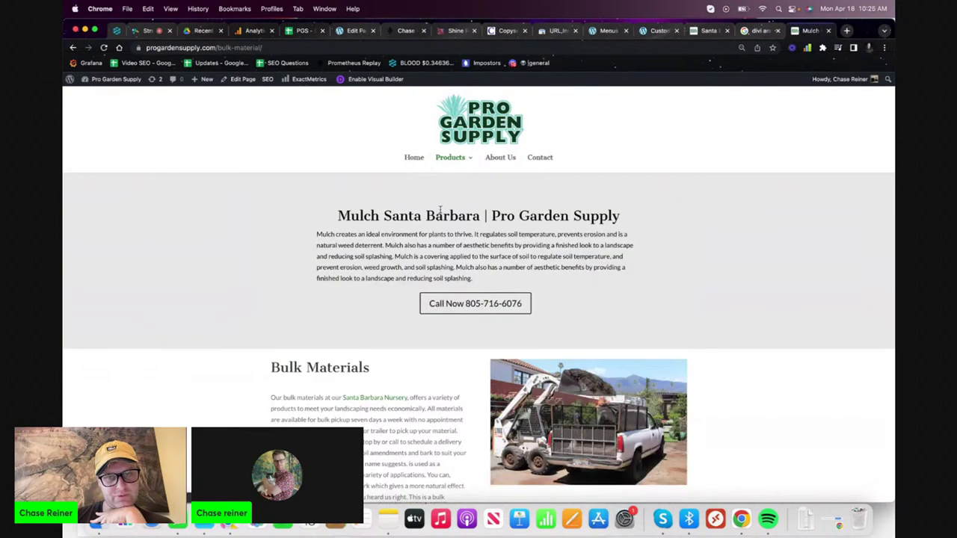
{"action": "left_click", "coordinate": [417, 163]}
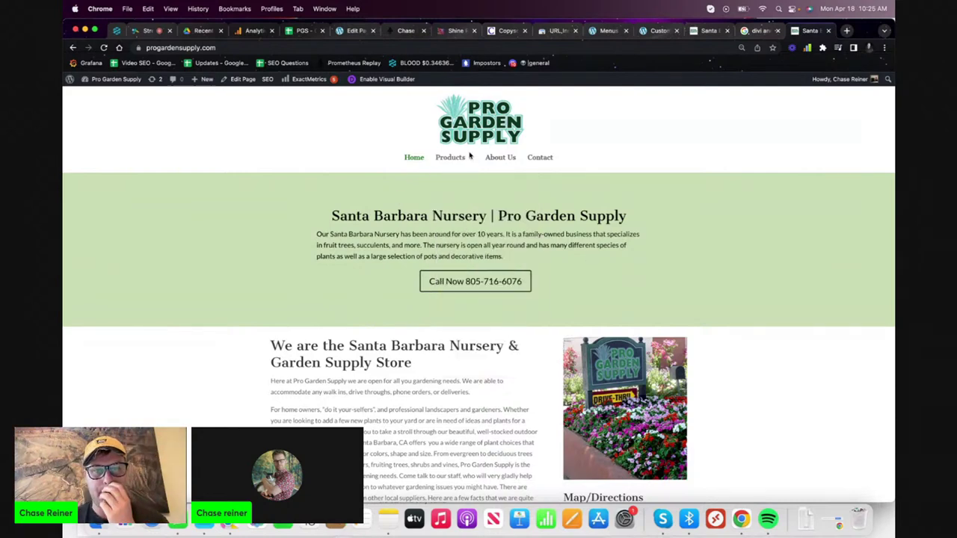
{"action": "left_click", "coordinate": [300, 30]}
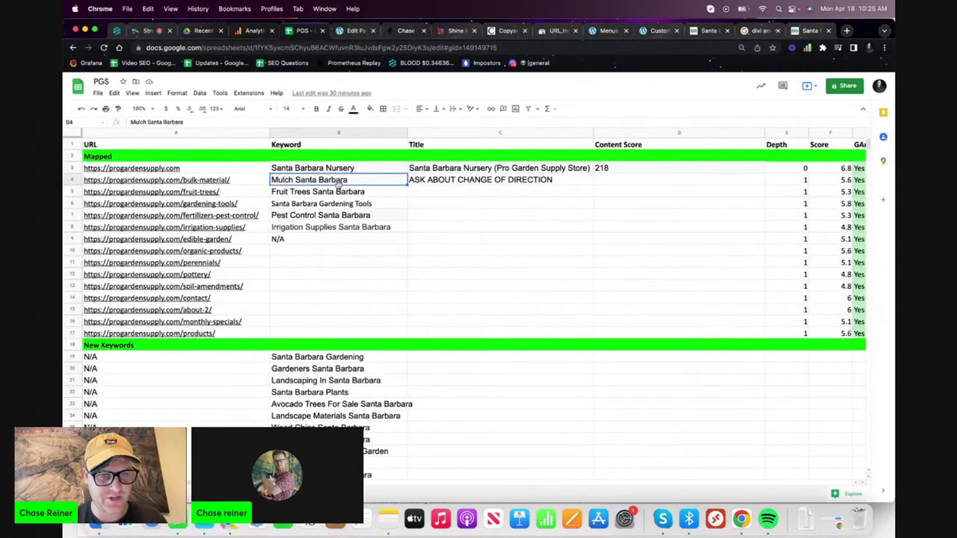
- Copy the fruit-trees URL from cell A5 and load it in a new tab's visual builder
{"action": "left_click", "coordinate": [335, 192]}
{"action": "left_click", "coordinate": [236, 195]}
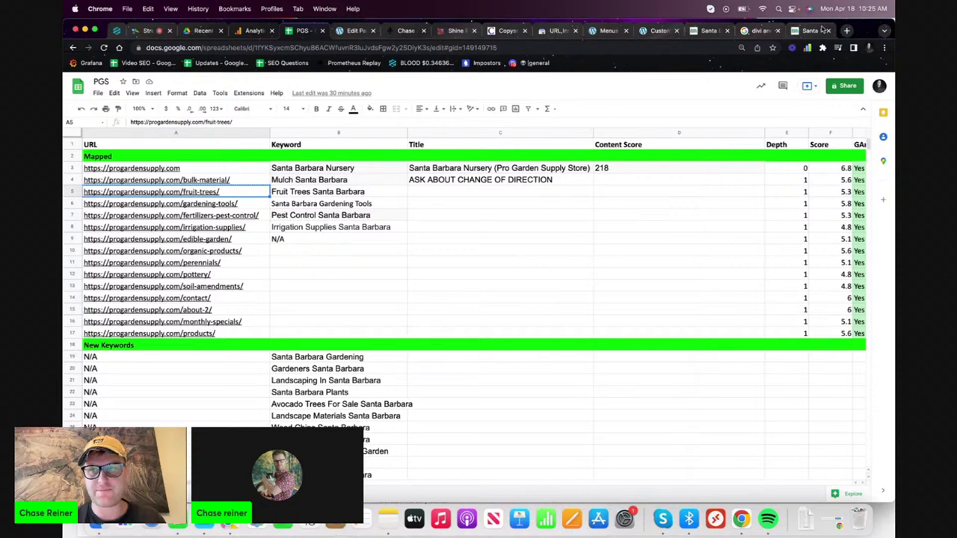
{"action": "left_click", "coordinate": [847, 30]}
{"action": "type", "text": "https://progardensupply.com/fruit-trees/"}
{"action": "key", "text": "Return"}
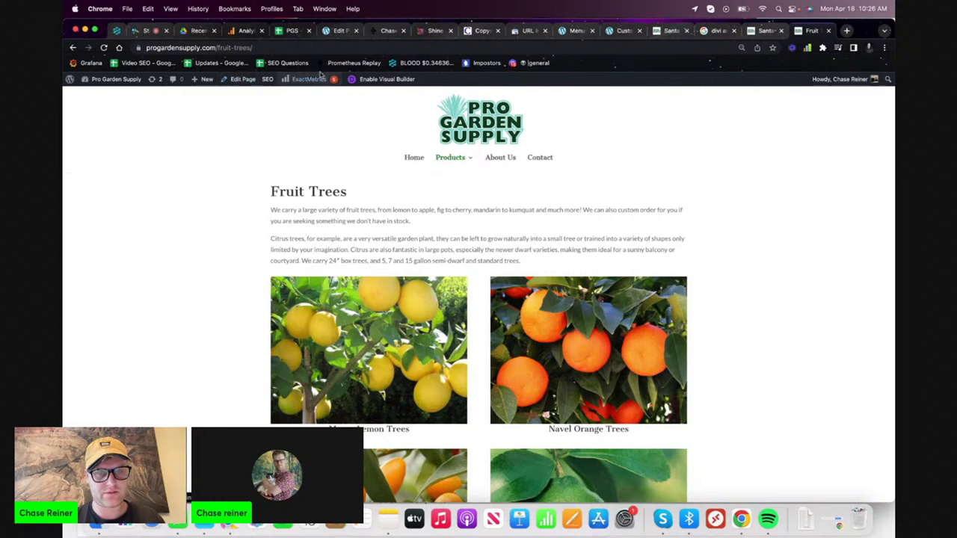
{"action": "left_click", "coordinate": [366, 79]}
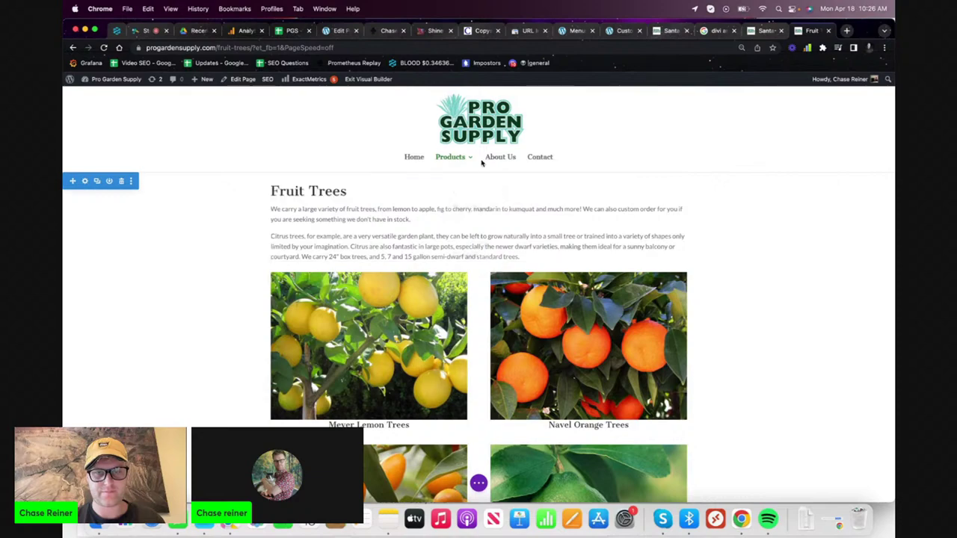
- Insert the saved Santa Barbara Nursery section from the library below the Fruit Trees content
{"action": "mouse_move", "coordinate": [471, 158]}
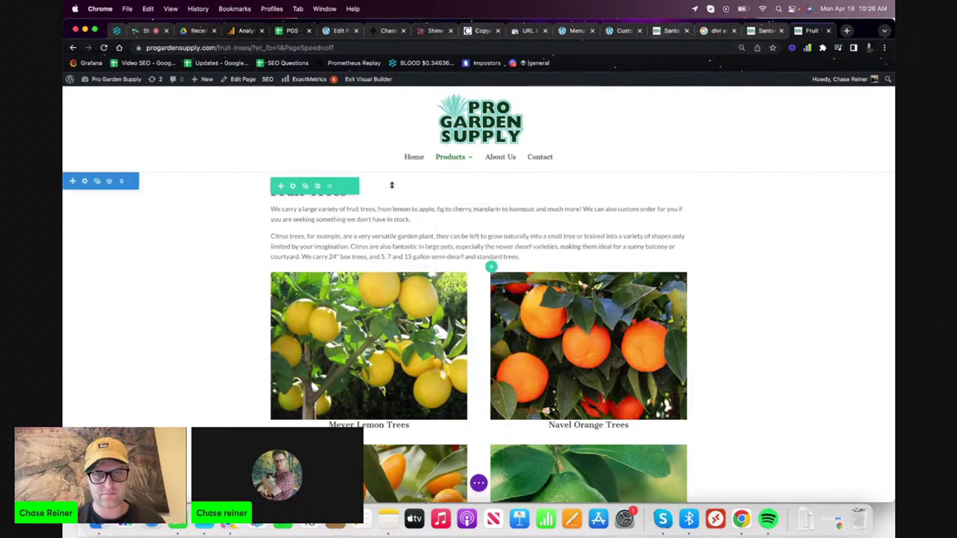
{"action": "scroll", "coordinate": [484, 269], "scroll_direction": "down", "scroll_amount": 10}
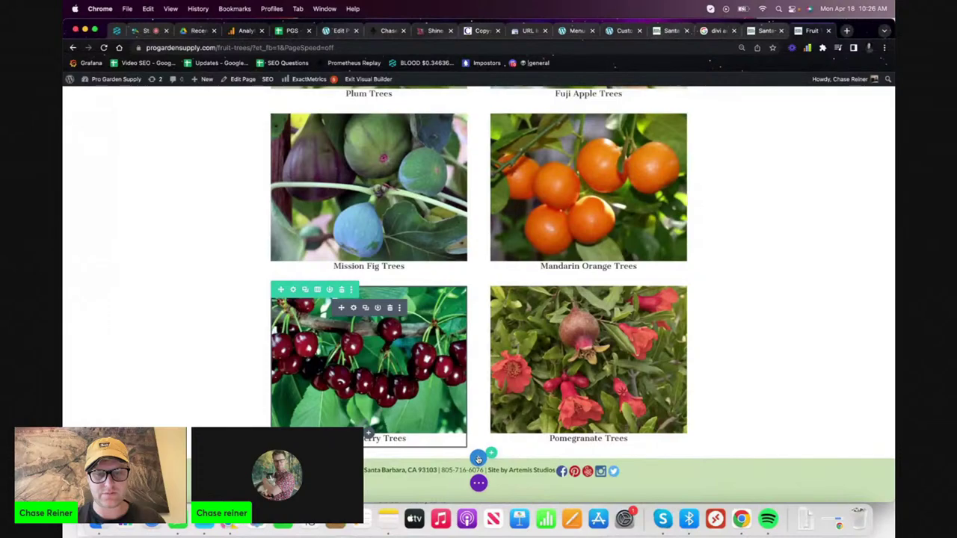
{"action": "left_click", "coordinate": [479, 458]}
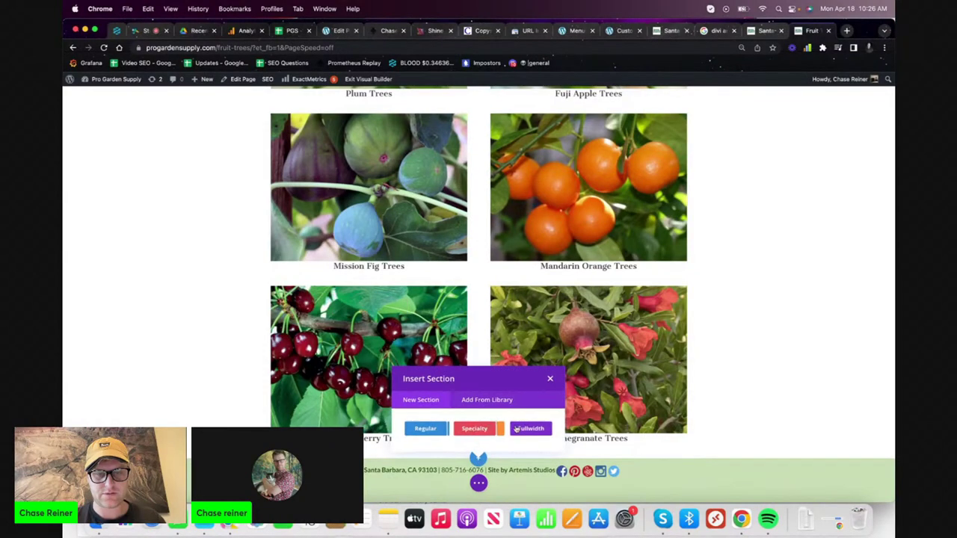
{"action": "left_click", "coordinate": [485, 401]}
{"action": "left_click", "coordinate": [462, 418]}
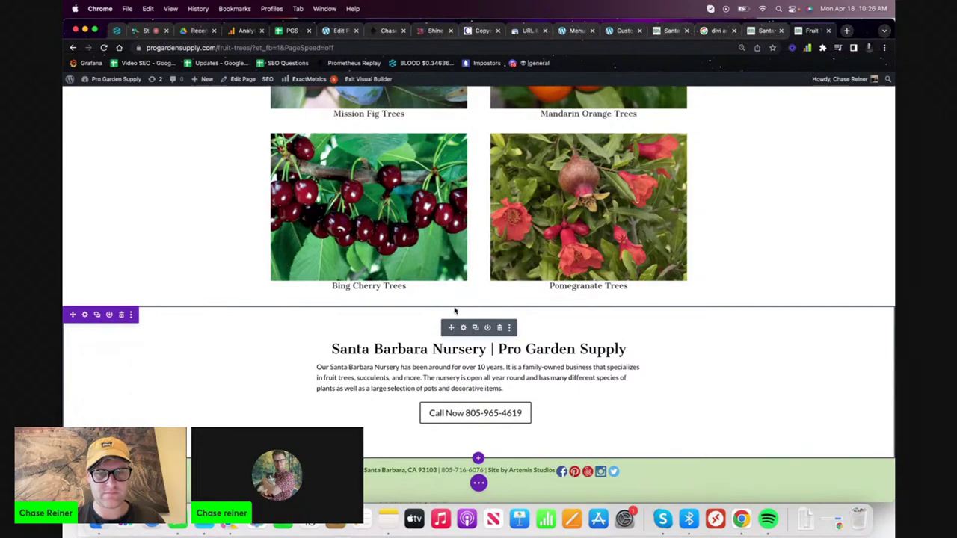
- Scroll back up to the top so the header section is visible
{"action": "scroll", "coordinate": [455, 310], "scroll_direction": "up", "scroll_amount": 15}
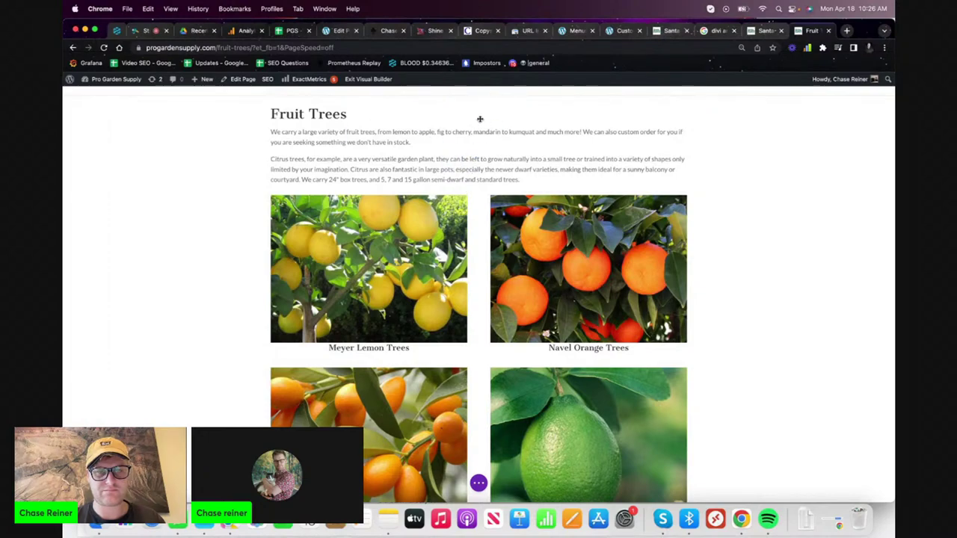
{"action": "scroll", "coordinate": [480, 119], "scroll_direction": "up", "scroll_amount": 3}
{"action": "scroll", "coordinate": [463, 285], "scroll_direction": "down", "scroll_amount": 15}
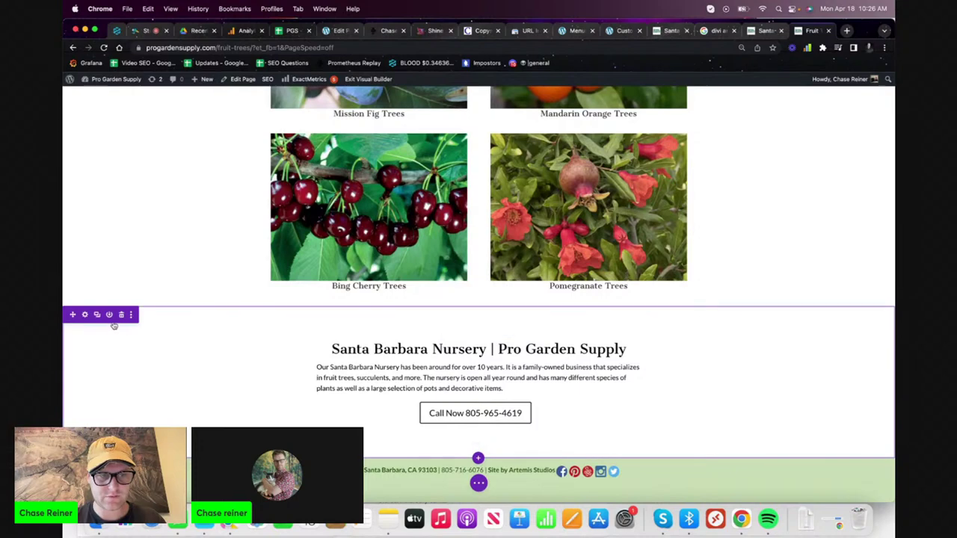
{"action": "scroll", "coordinate": [70, 315], "scroll_direction": "up", "scroll_amount": 6}
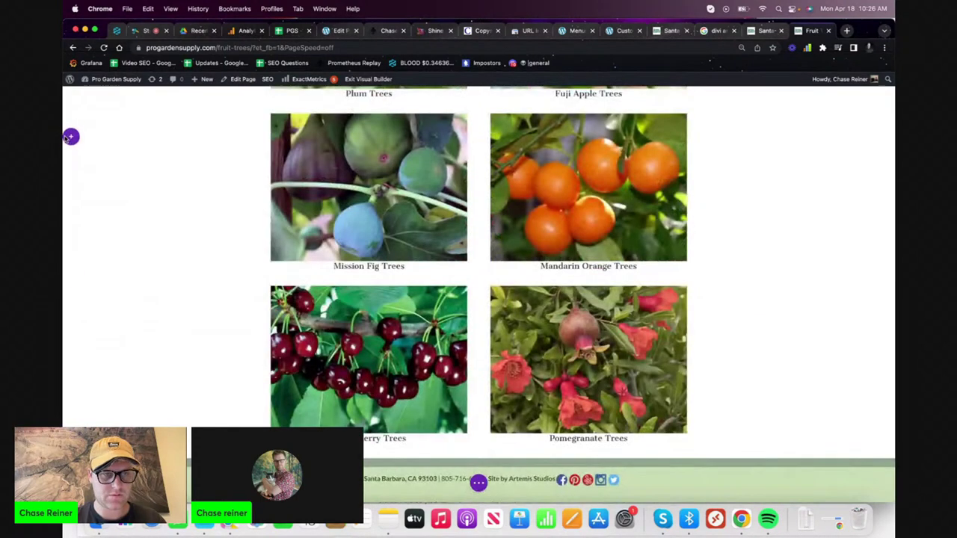
{"action": "scroll", "coordinate": [109, 4], "scroll_direction": "up", "scroll_amount": 5}
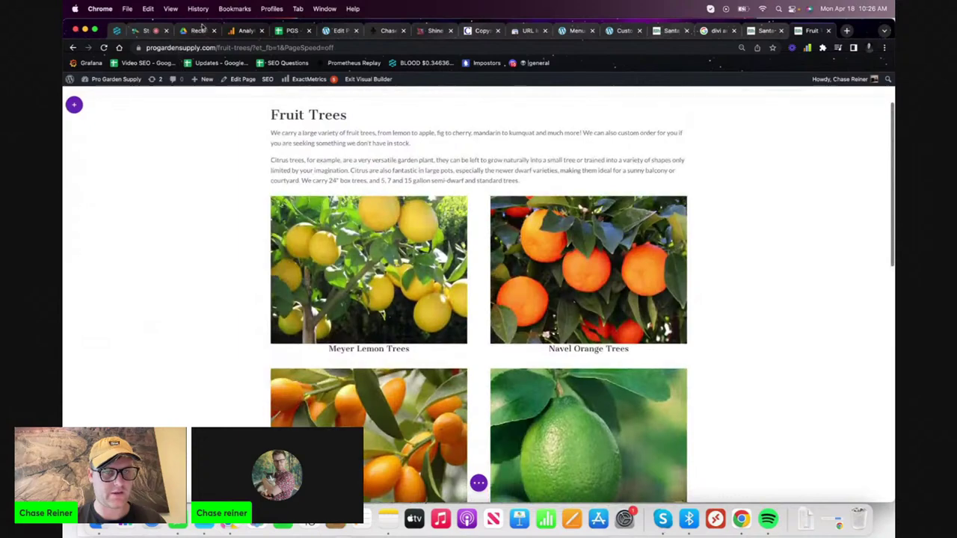
{"action": "scroll", "coordinate": [233, 105], "scroll_direction": "up", "scroll_amount": 1}
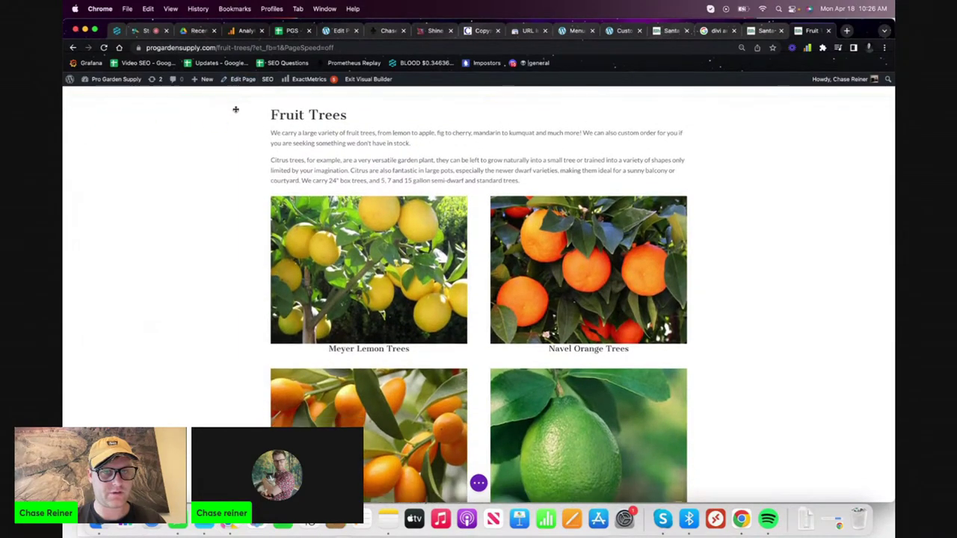
{"action": "scroll", "coordinate": [238, 127], "scroll_direction": "up", "scroll_amount": 5}
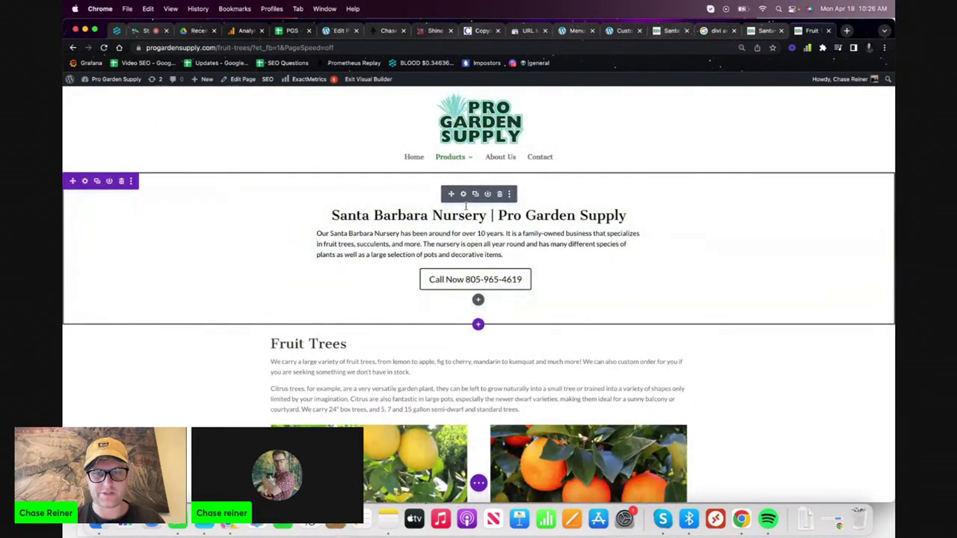
- Replace 'Santa Barbara Nursery' in the header title with the keyword 'Fruit Trees Santa Barbara'
{"action": "double_click", "coordinate": [437, 215]}
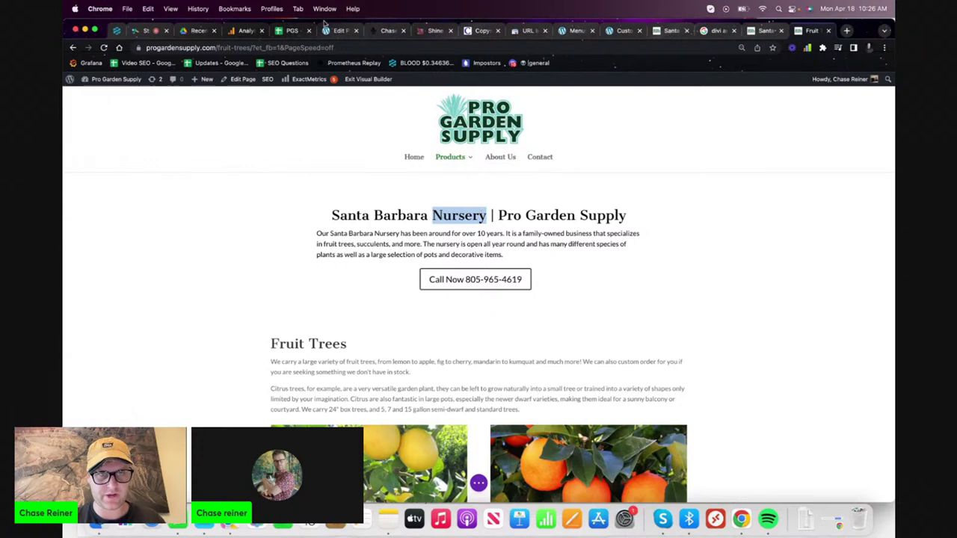
{"action": "left_click", "coordinate": [292, 31]}
{"action": "left_click", "coordinate": [320, 191]}
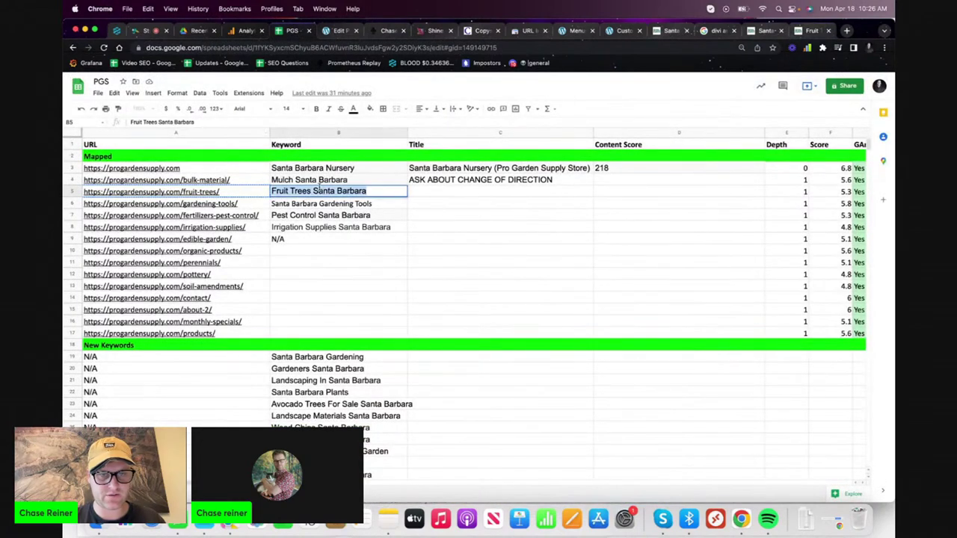
{"action": "left_click", "coordinate": [770, 31]}
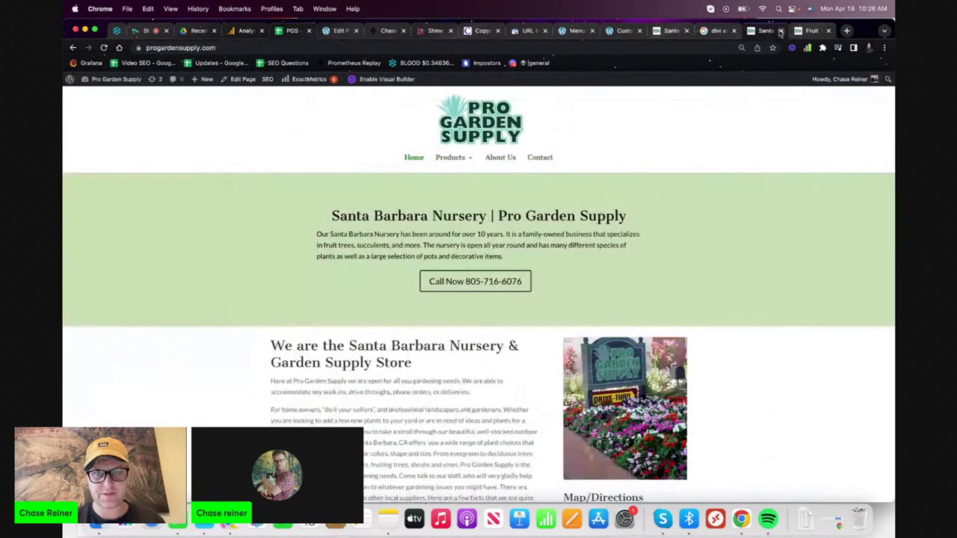
{"action": "left_click", "coordinate": [798, 31]}
{"action": "key", "text": "alt+shift+Left"}
{"action": "key", "text": "alt+shift+Left"}
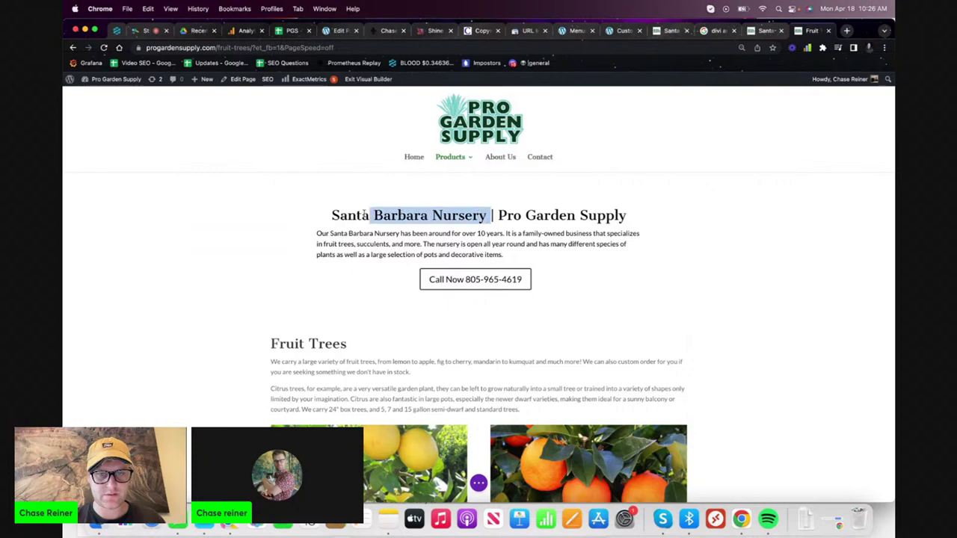
{"action": "type", "text": "Fruit Trees Santa Barbara"}
- Add ' |' after Barbara so the title reads 'Fruit Trees Santa Barbara | Pro Garden Supply'
{"action": "left_click_drag", "start_coordinate": [507, 215], "coordinate": [617, 215]}
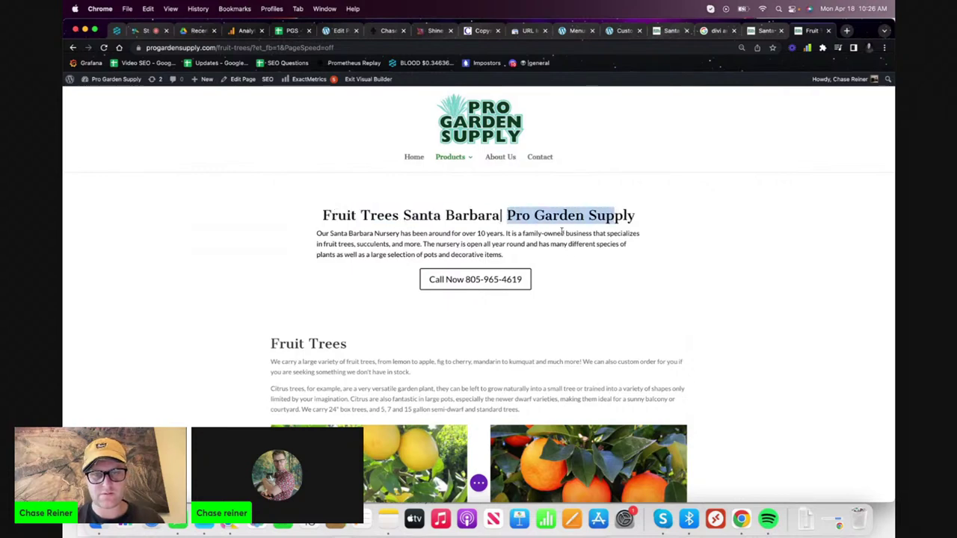
{"action": "left_click", "coordinate": [553, 233]}
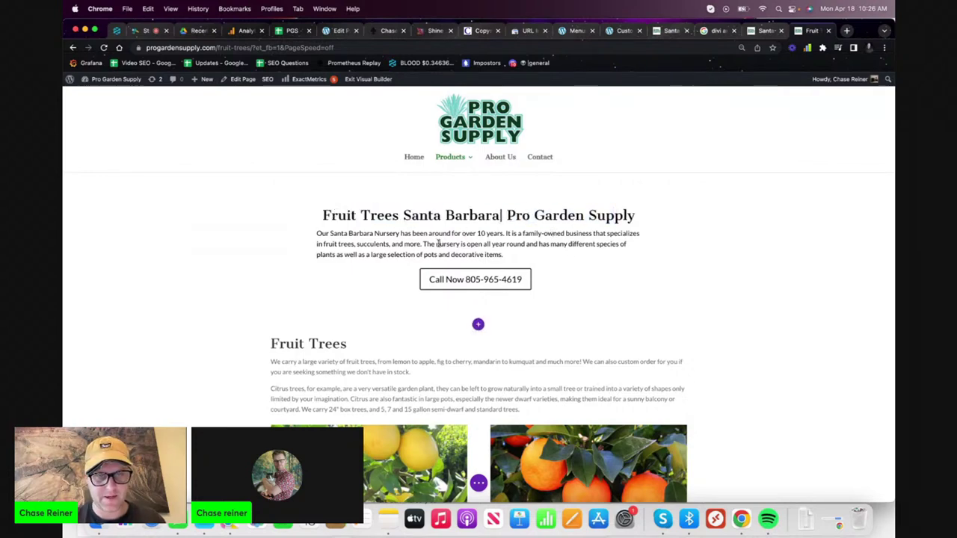
{"action": "triple_click", "coordinate": [444, 244]}
{"action": "double_click", "coordinate": [471, 216]}
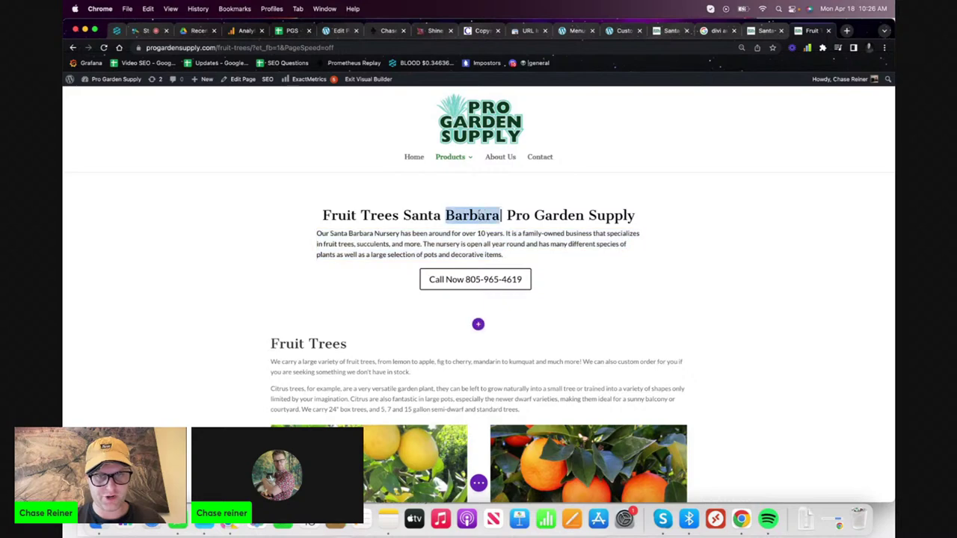
{"action": "left_click", "coordinate": [500, 216]}
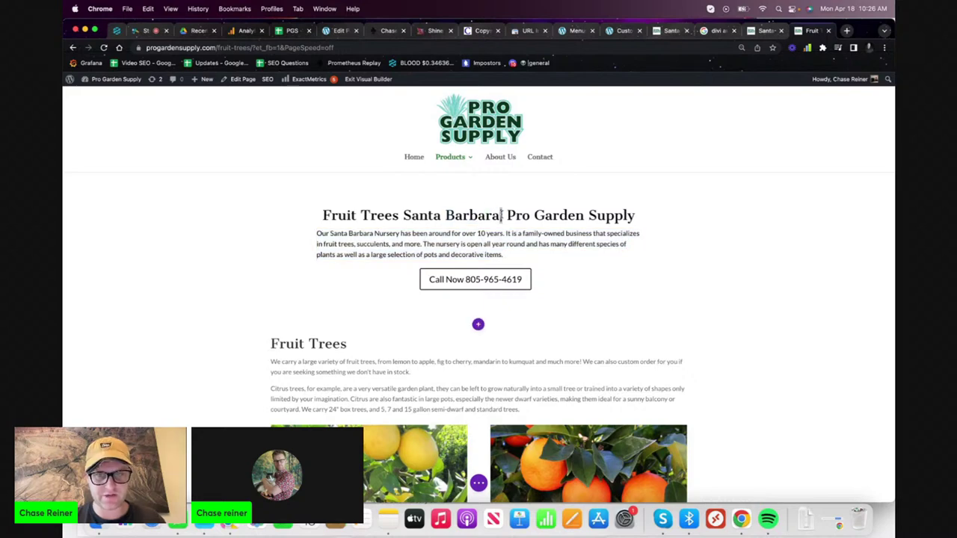
{"action": "type", "text": "|"}
{"action": "left_click_drag", "start_coordinate": [497, 215], "coordinate": [295, 216]}
{"action": "key", "text": "cmd+c"}
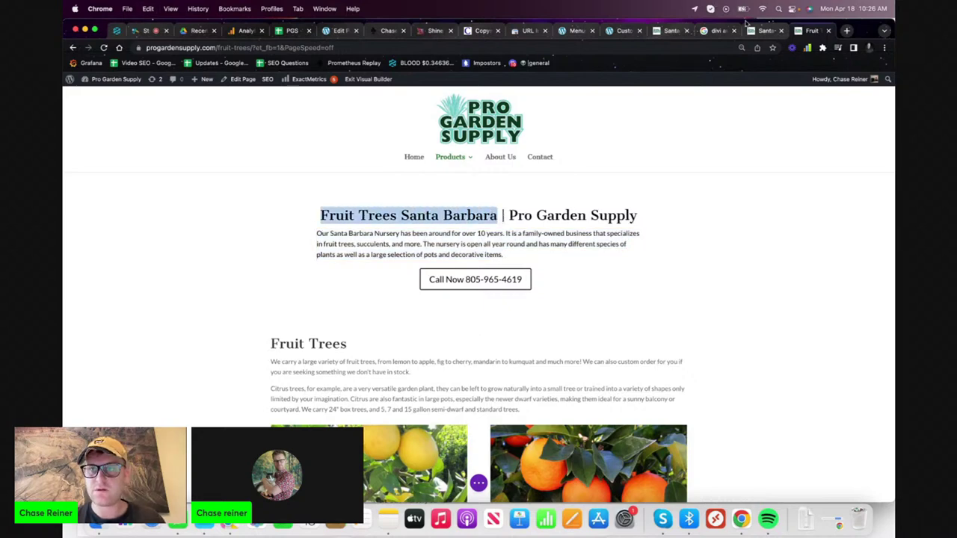
{"action": "left_click", "coordinate": [438, 30]}
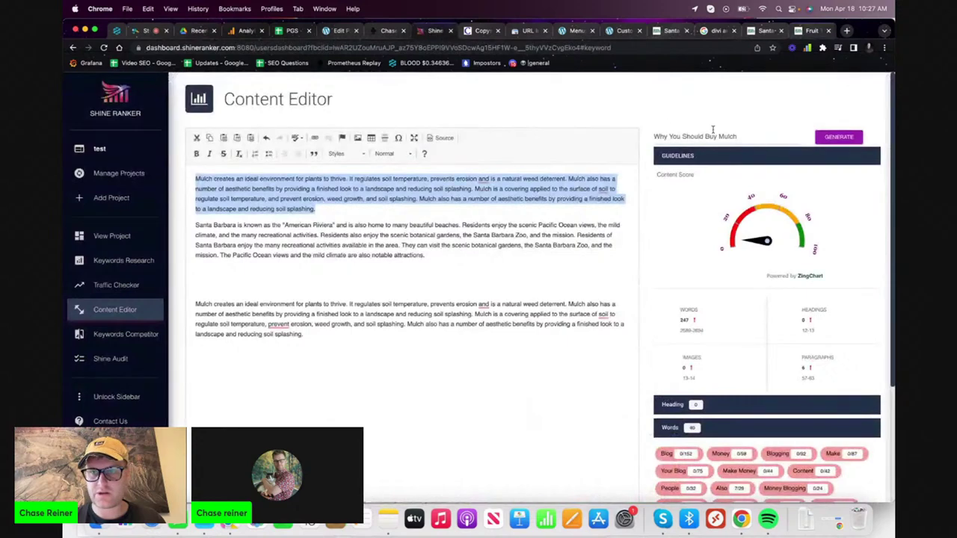
- Generate Shine Ranker content for the keyword 'Fruit Trees Santa Barbara'
{"action": "left_click", "coordinate": [710, 137]}
{"action": "key", "text": "cmd+v"}
{"action": "left_click", "coordinate": [840, 138]}
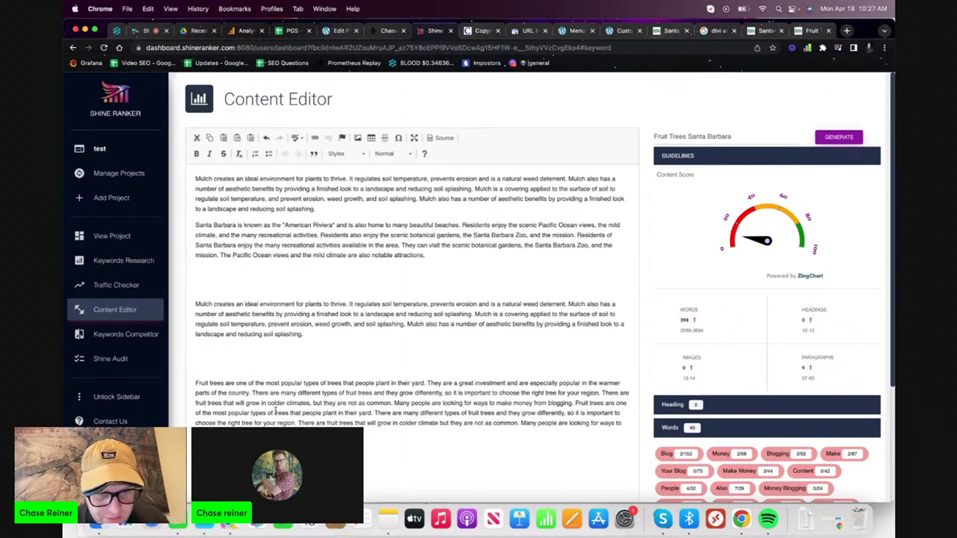
- Delete the repeated text after 'common.' and select the trimmed four-sentence paragraph
{"action": "left_click_drag", "start_coordinate": [203, 383], "coordinate": [367, 402]}
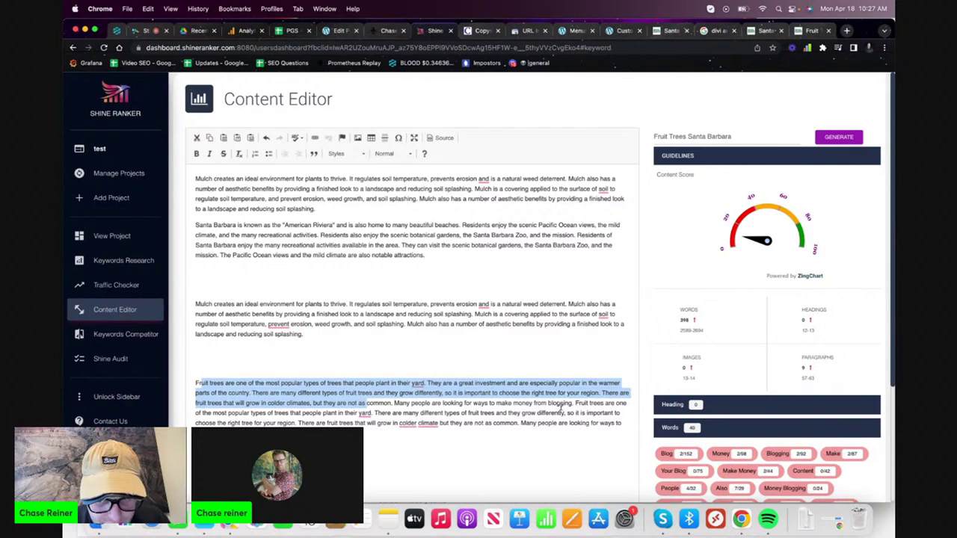
{"action": "left_click", "coordinate": [444, 412]}
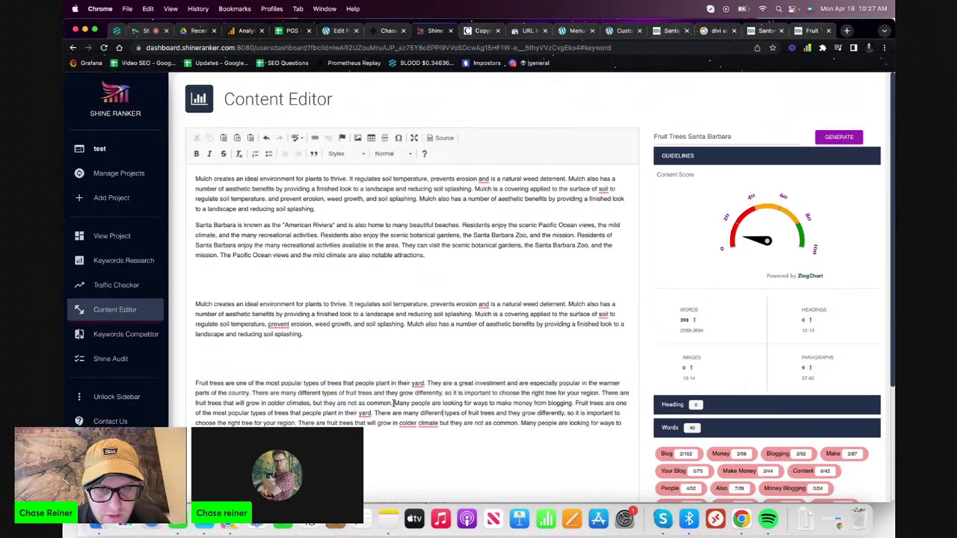
{"action": "left_click_drag", "start_coordinate": [394, 404], "coordinate": [419, 452]}
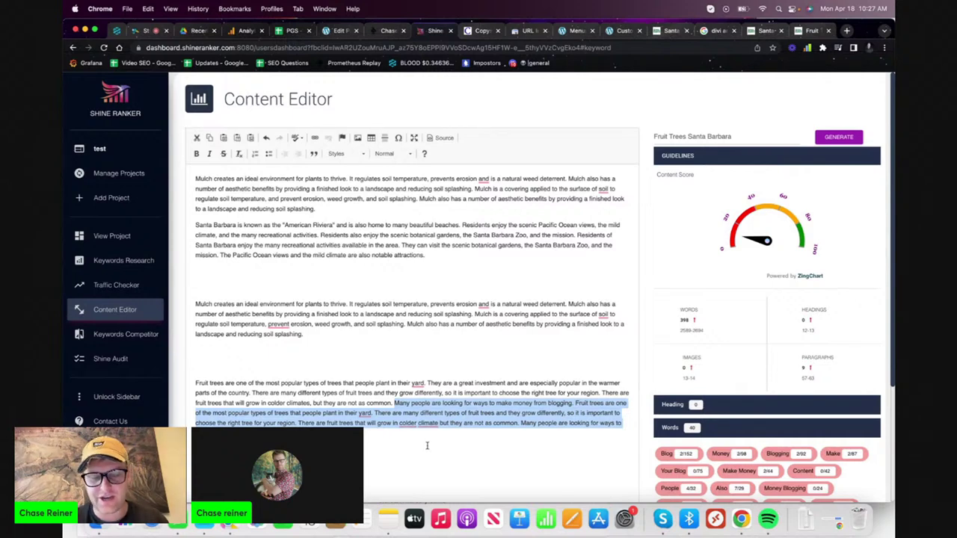
{"action": "key", "text": "BackSpace"}
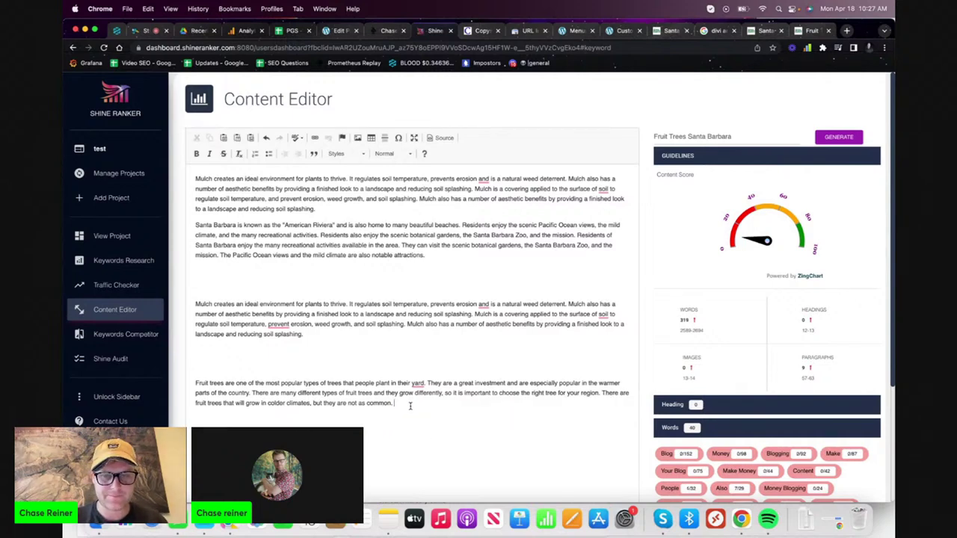
{"action": "left_click_drag", "start_coordinate": [410, 406], "coordinate": [158, 359]}
{"action": "key", "text": "ctrl+c"}
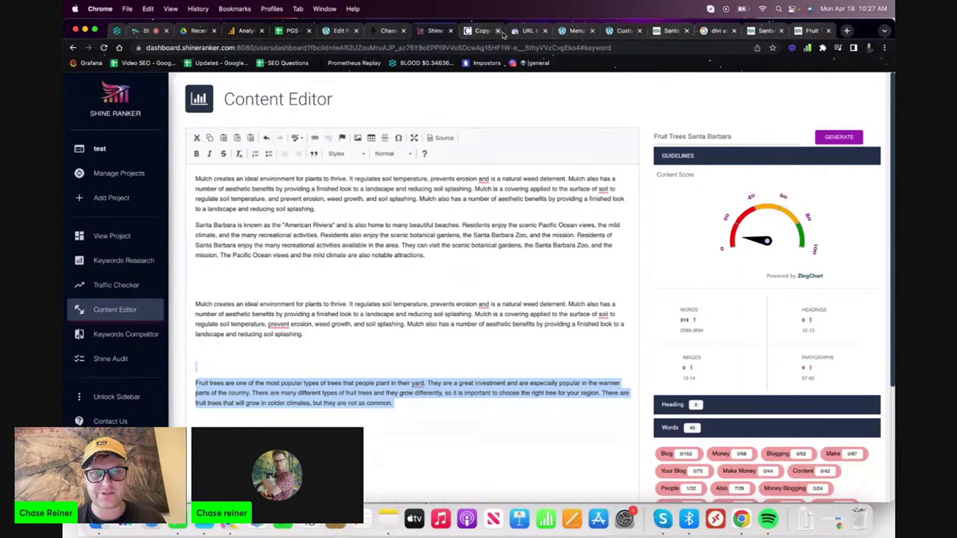
{"action": "left_click", "coordinate": [776, 30]}
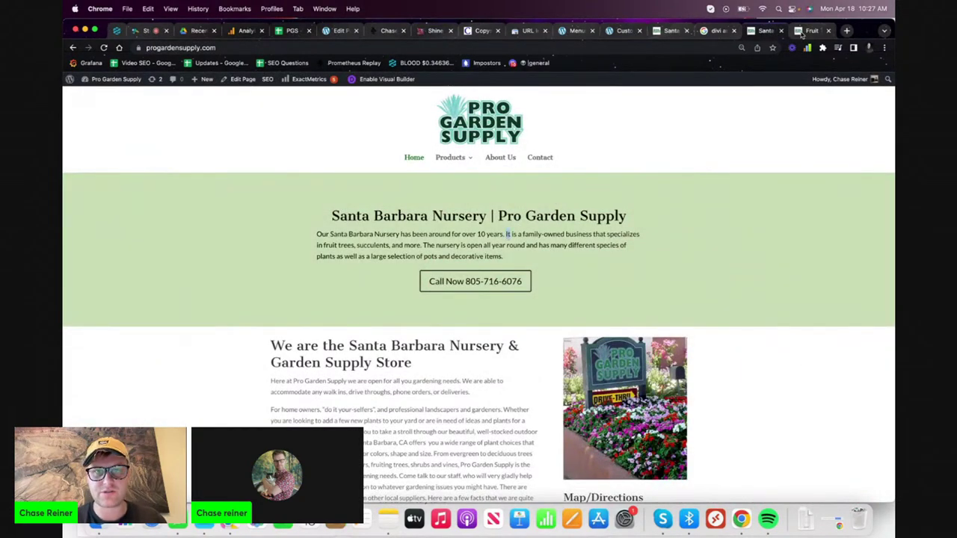
- Run a Copyscape Premium Search on the 73-word paragraph, finding no matches
{"action": "left_click", "coordinate": [481, 31]}
{"action": "key", "text": "super+a"}
{"action": "key", "text": "super+v"}
{"action": "left_click", "coordinate": [478, 314]}
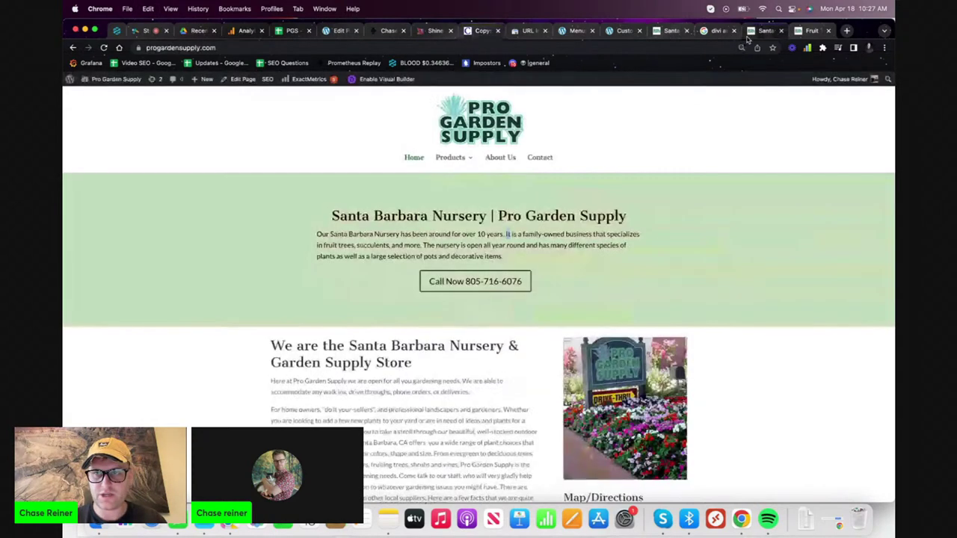
{"action": "left_click", "coordinate": [804, 32]}
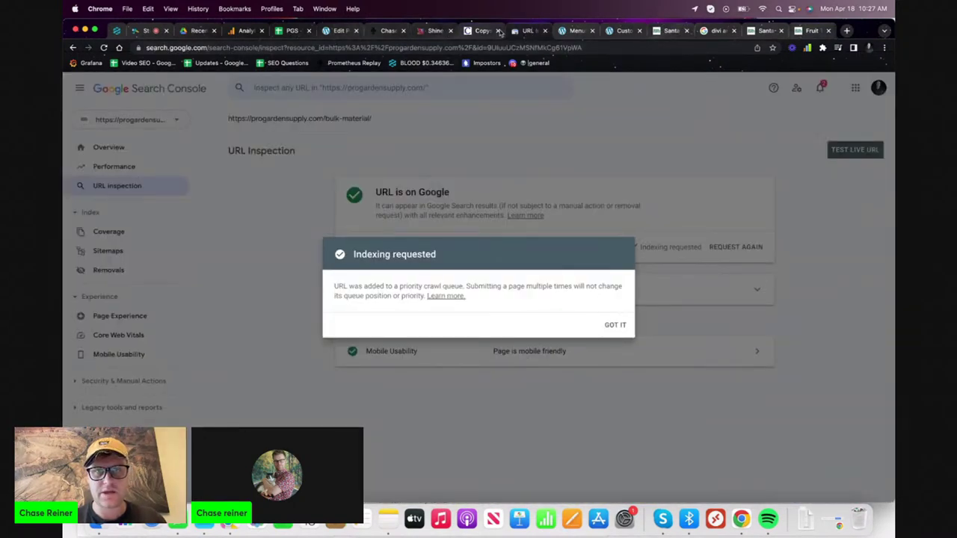
- Select the old intro paragraph in the Fruit Trees page header
{"action": "left_click", "coordinate": [696, 30]}
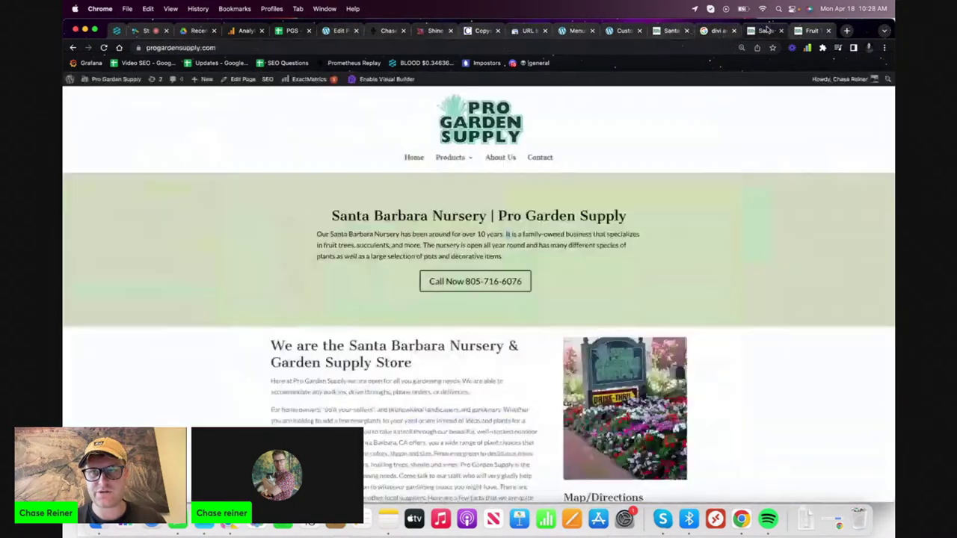
{"action": "left_click", "coordinate": [811, 31]}
{"action": "left_click", "coordinate": [515, 241]}
{"action": "key", "text": "ctrl+a"}
- Paste the fruit trees paragraph over the header's old intro text
{"action": "key", "text": "ctrl+v"}
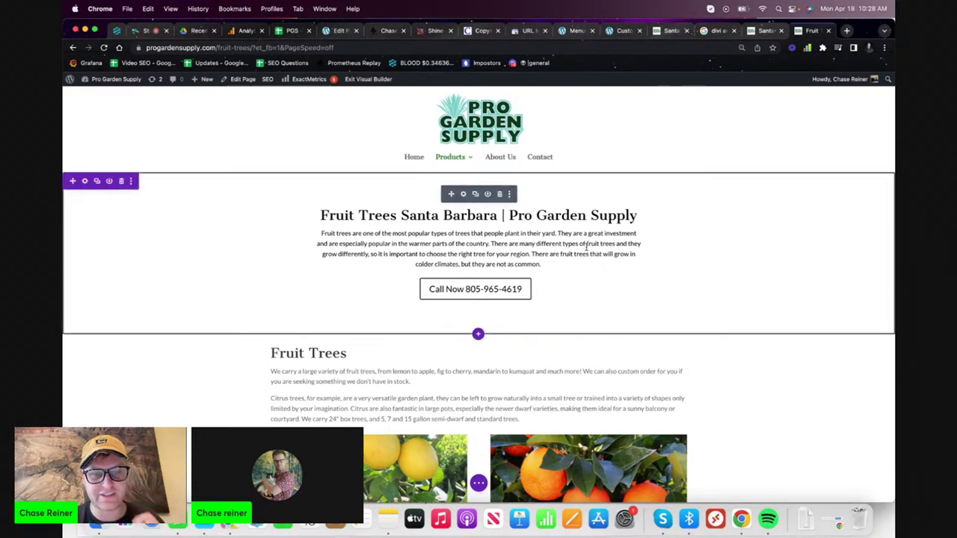
{"action": "scroll", "coordinate": [588, 249], "scroll_direction": "down", "scroll_amount": 5}
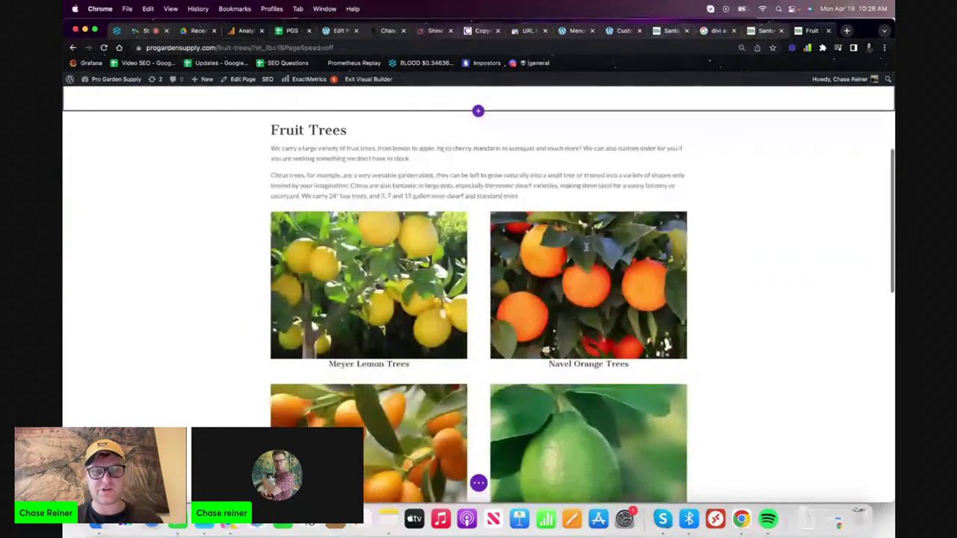
{"action": "scroll", "coordinate": [551, 291], "scroll_direction": "up", "scroll_amount": 5}
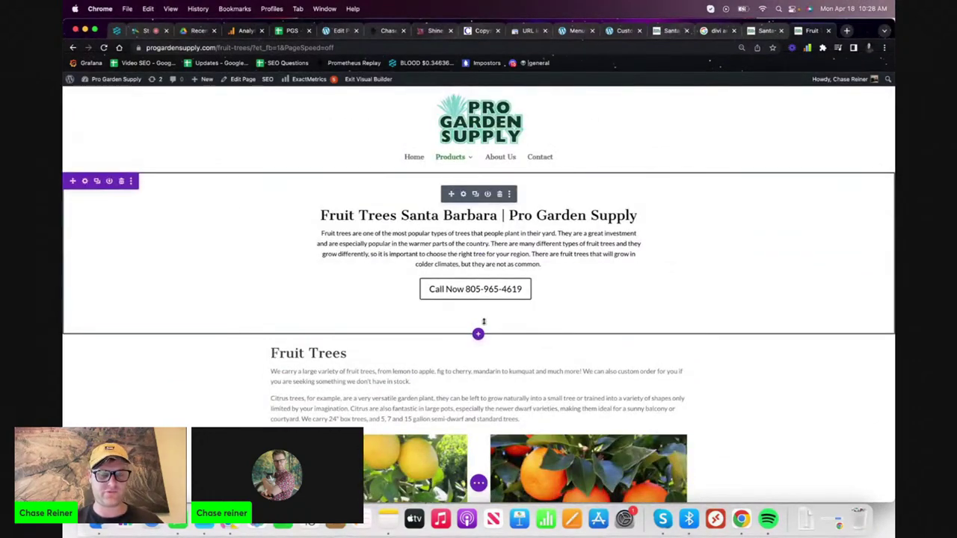
{"action": "scroll", "coordinate": [505, 321], "scroll_direction": "down", "scroll_amount": 1}
{"action": "scroll", "coordinate": [515, 355], "scroll_direction": "up", "scroll_amount": 1}
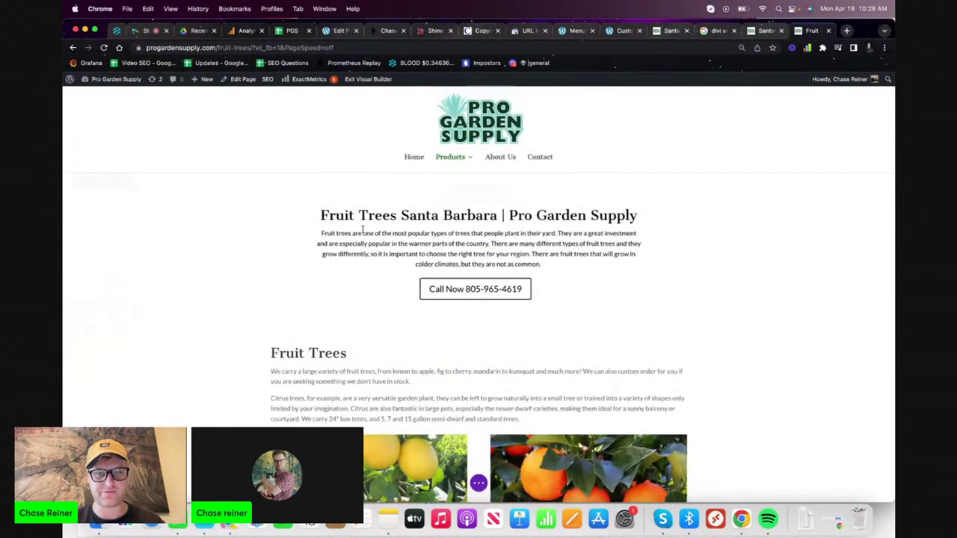
- Set the fullwidth header's Design overlay colour to orange
{"action": "left_click", "coordinate": [463, 195]}
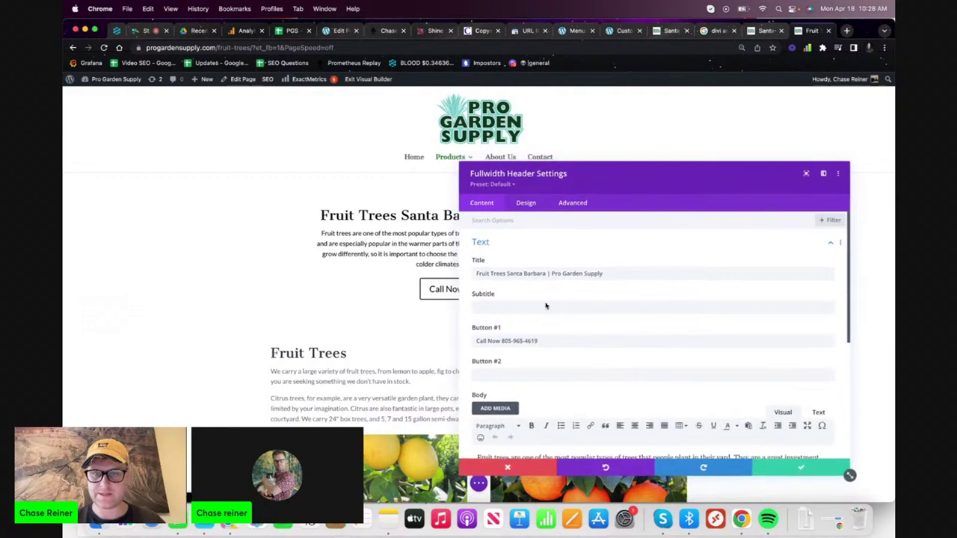
{"action": "scroll", "coordinate": [516, 330], "scroll_direction": "down", "scroll_amount": 5}
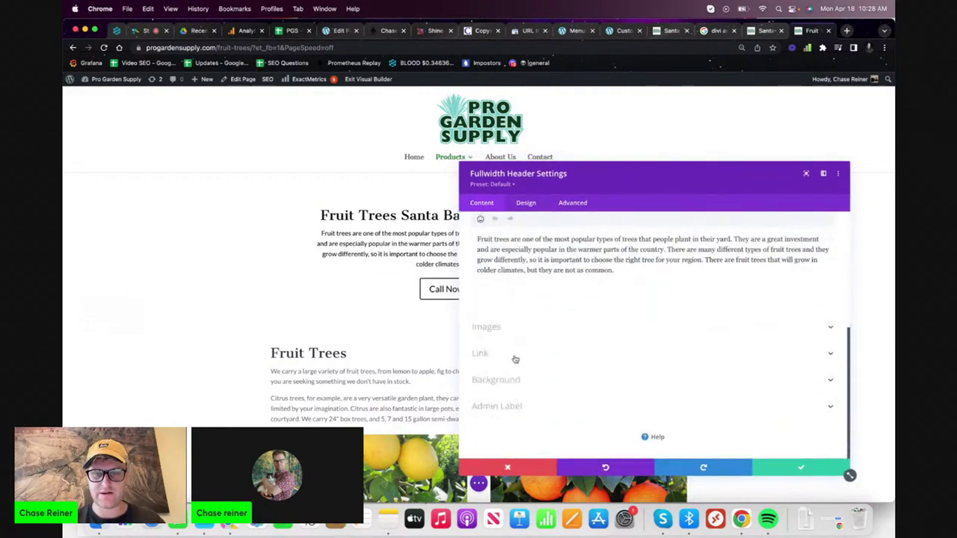
{"action": "left_click", "coordinate": [495, 380]}
{"action": "left_click", "coordinate": [525, 205]}
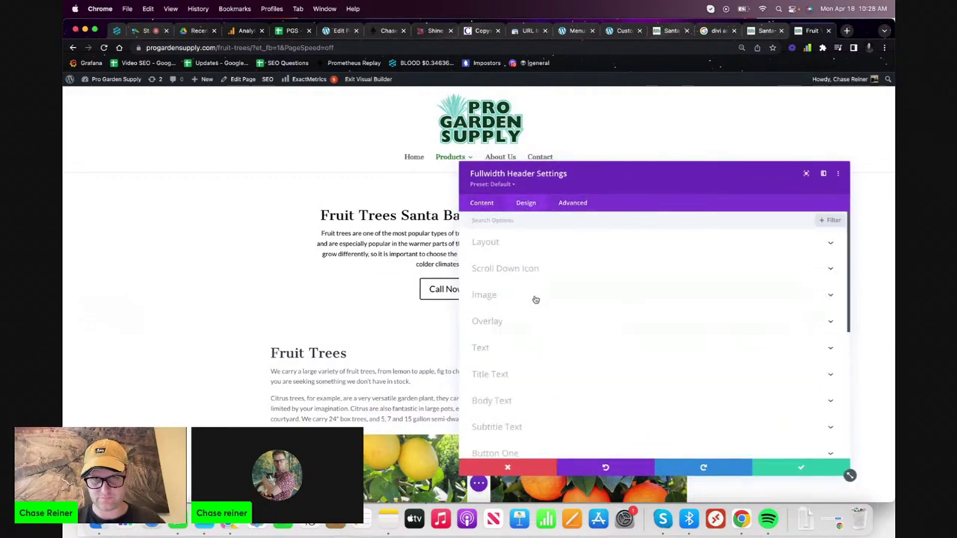
{"action": "left_click", "coordinate": [525, 320]}
{"action": "left_click", "coordinate": [543, 260]}
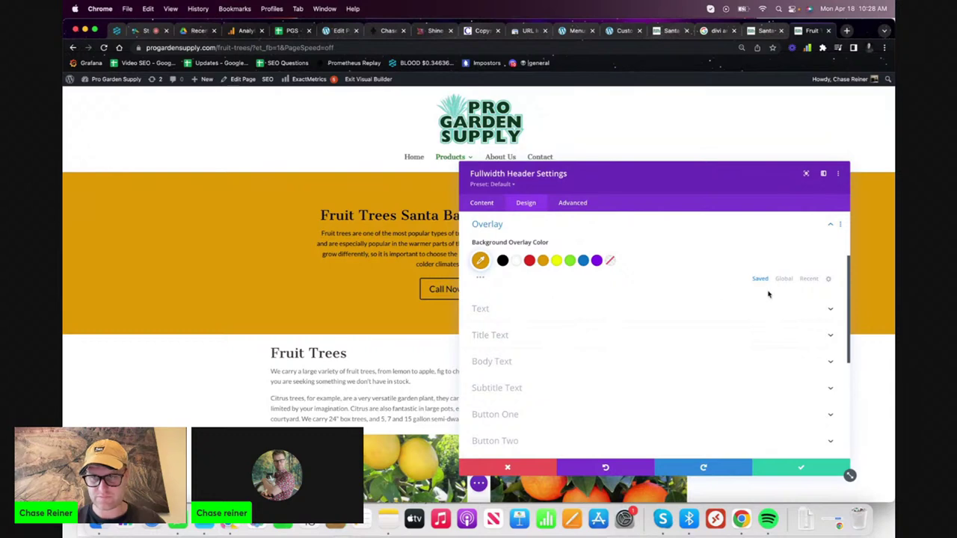
- Lower the overlay opacity to a pale translucent tan and save the header settings
{"action": "mouse_move", "coordinate": [555, 244]}
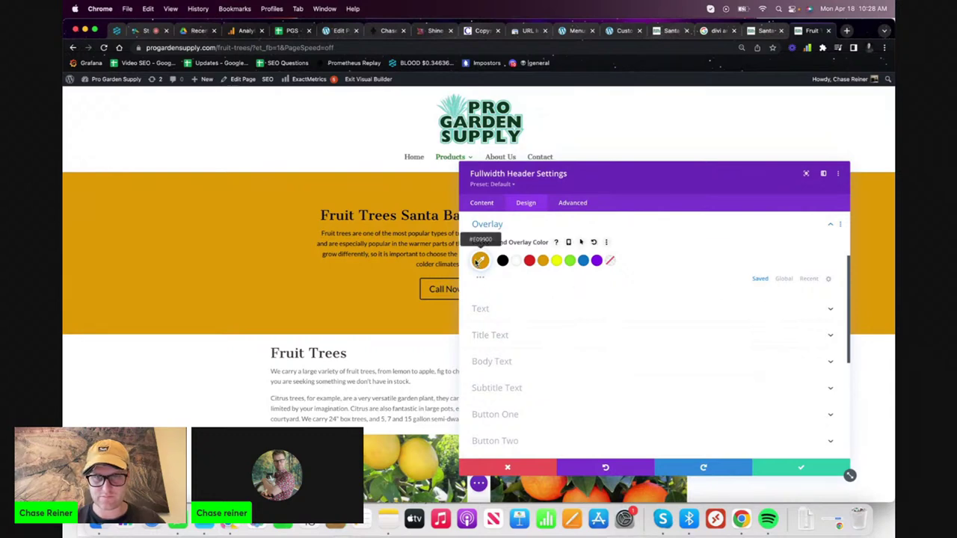
{"action": "left_click", "coordinate": [481, 260]}
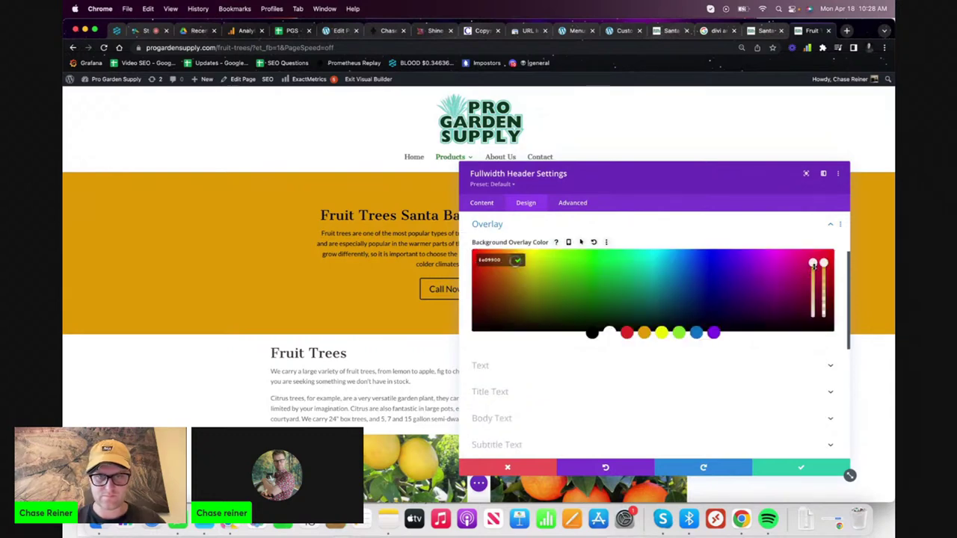
{"action": "left_click_drag", "start_coordinate": [814, 265], "coordinate": [815, 303]}
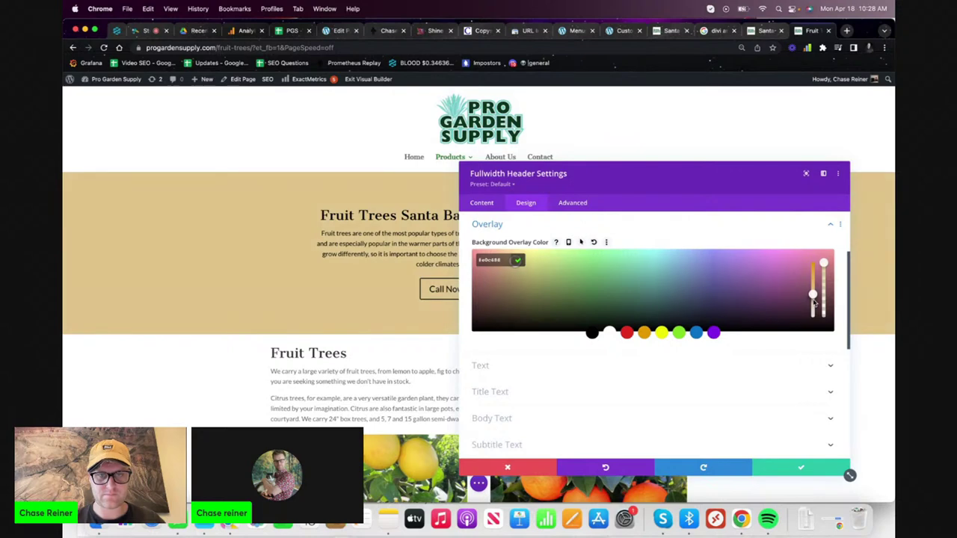
{"action": "left_click", "coordinate": [800, 467]}
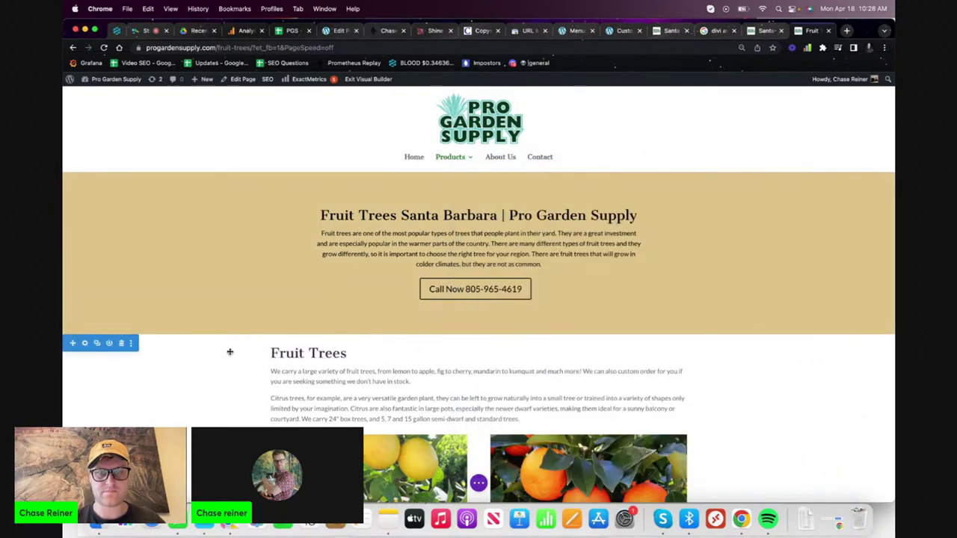
{"action": "left_click", "coordinate": [415, 320]}
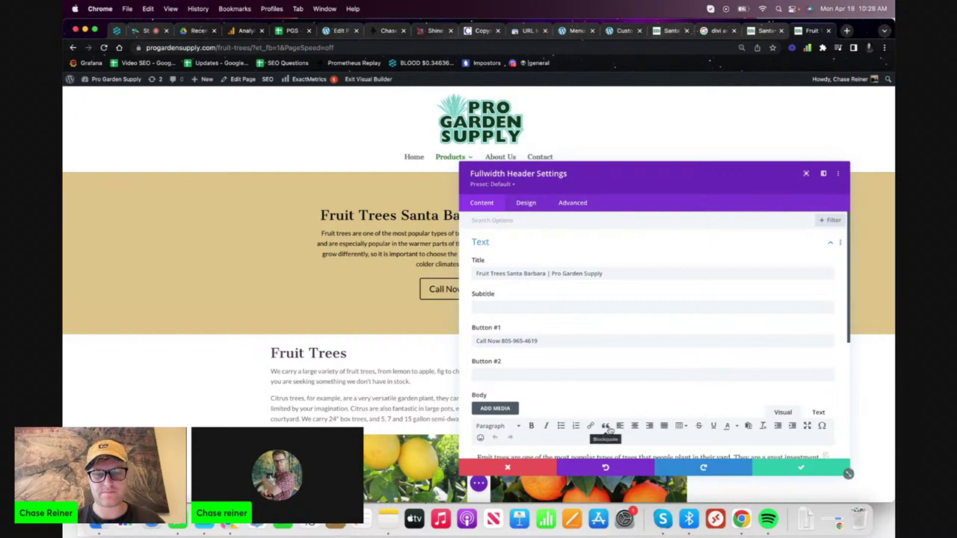
{"action": "left_click", "coordinate": [782, 469]}
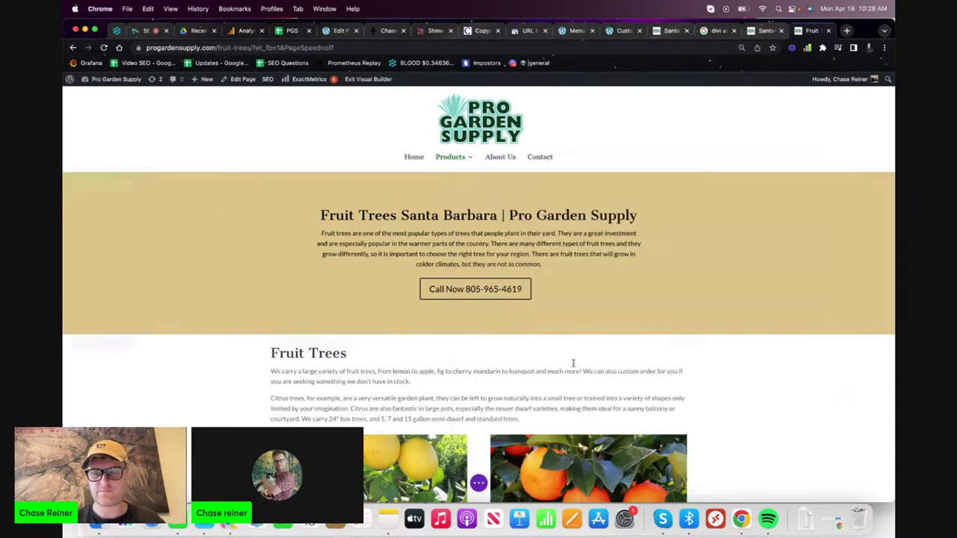
{"action": "scroll", "coordinate": [753, 344], "scroll_direction": "down", "scroll_amount": 5}
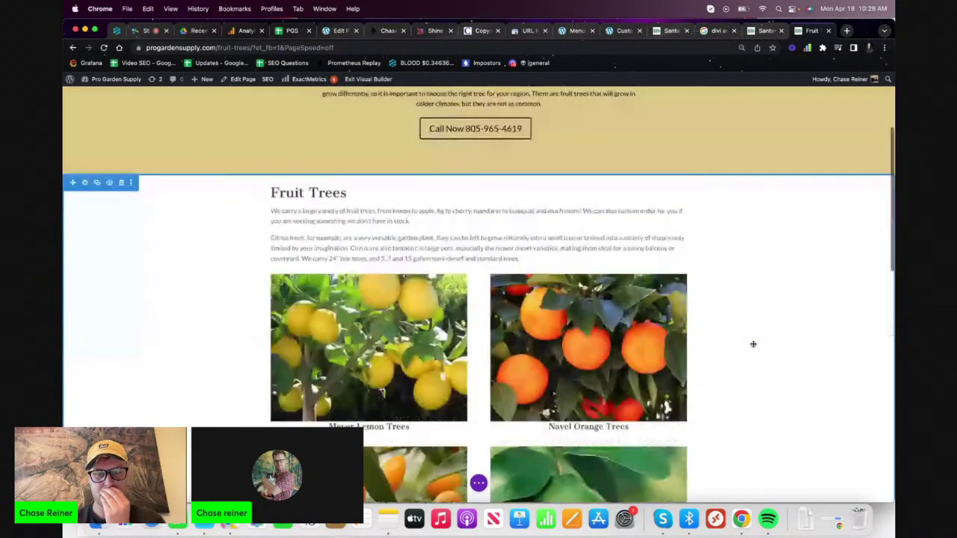
- Copy the page heading into the SEO Title Tag as 'Fruit Trees Santa Barbara | Pro Garden Supply'
{"action": "scroll", "coordinate": [753, 344], "scroll_direction": "up", "scroll_amount": 5}
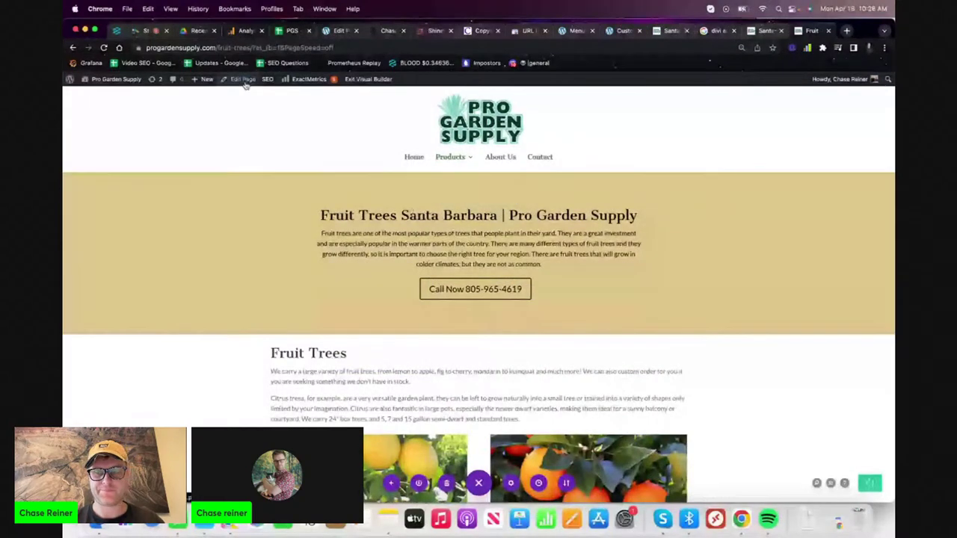
{"action": "triple_click", "coordinate": [484, 218]}
{"action": "key", "text": "super+c"}
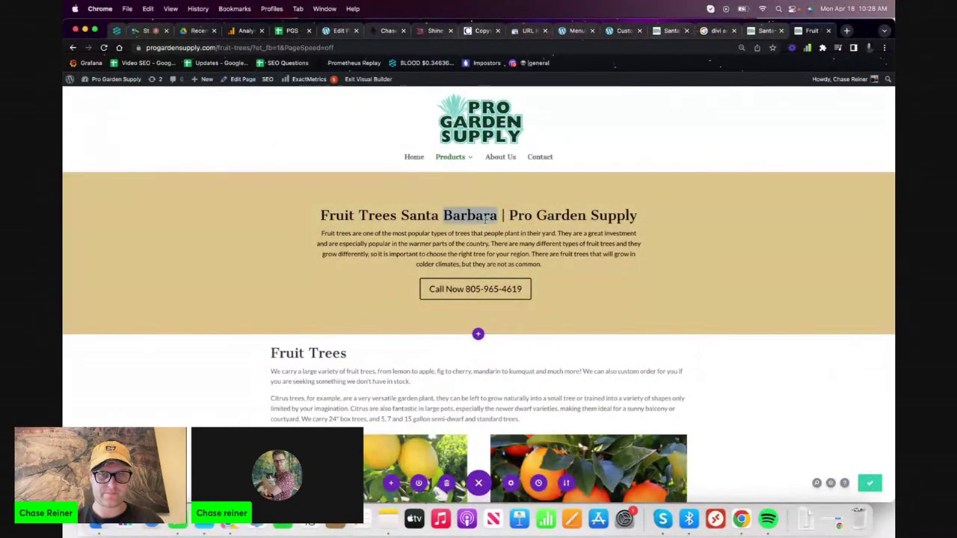
{"action": "left_click", "coordinate": [243, 80]}
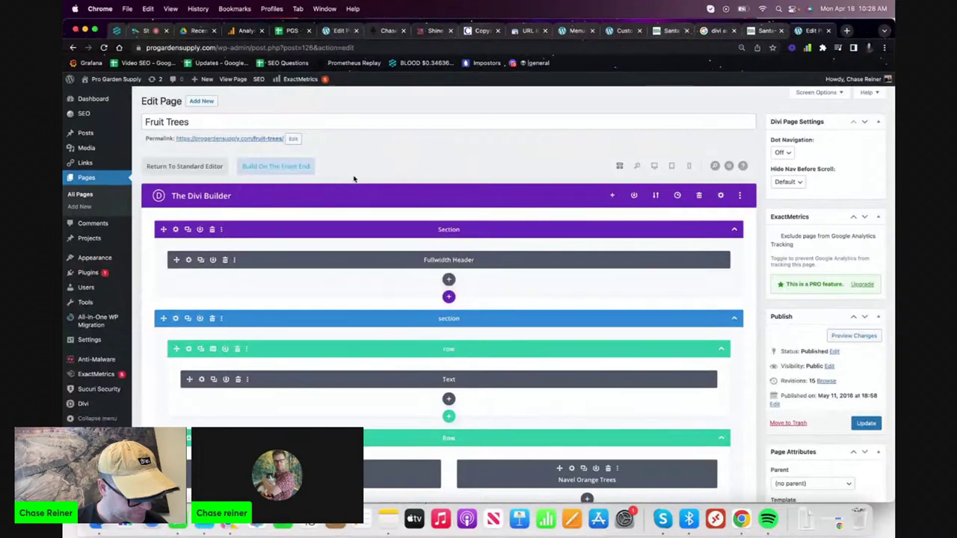
{"action": "scroll", "coordinate": [507, 205], "scroll_direction": "down", "scroll_amount": 5}
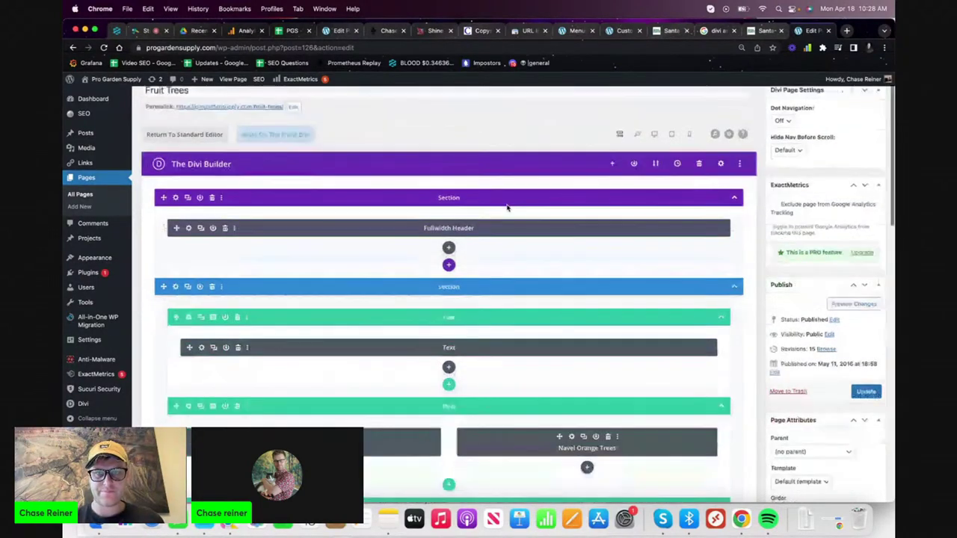
{"action": "scroll", "coordinate": [507, 205], "scroll_direction": "down", "scroll_amount": 10}
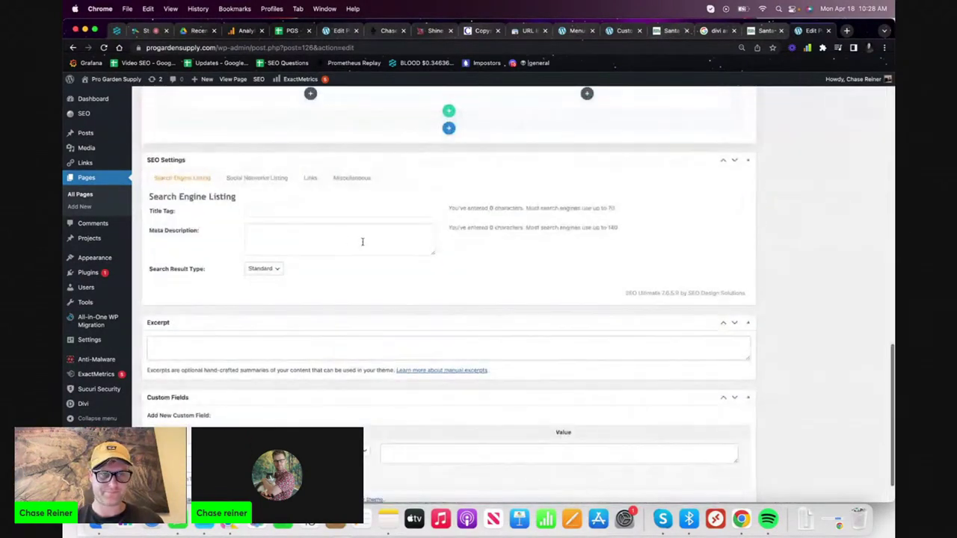
{"action": "left_click", "coordinate": [310, 168]}
{"action": "key", "text": "super+v"}
{"action": "left_click", "coordinate": [405, 182]}
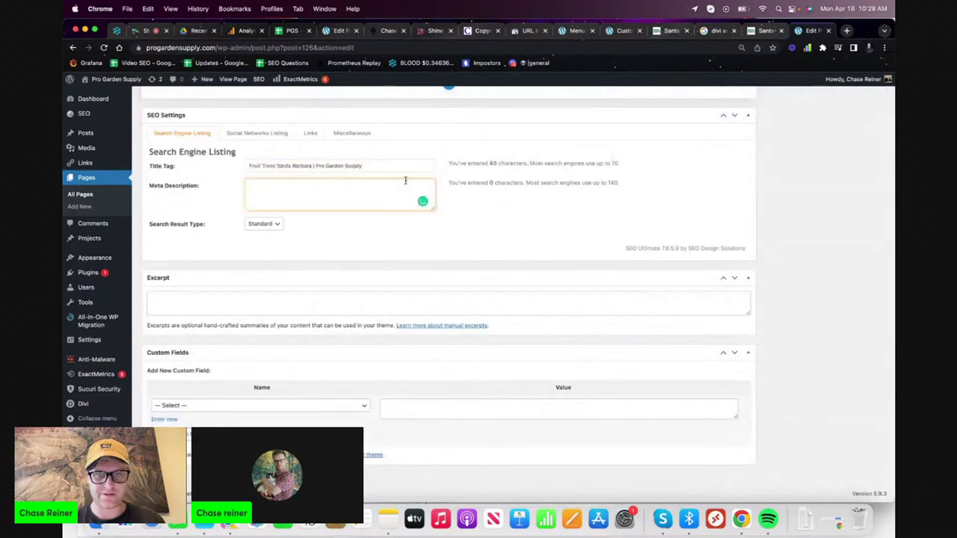
{"action": "left_click", "coordinate": [770, 31]}
- Copy the 'We carry a large variety' intro paragraph from the live Fruit Trees page
{"action": "mouse_move", "coordinate": [451, 157]}
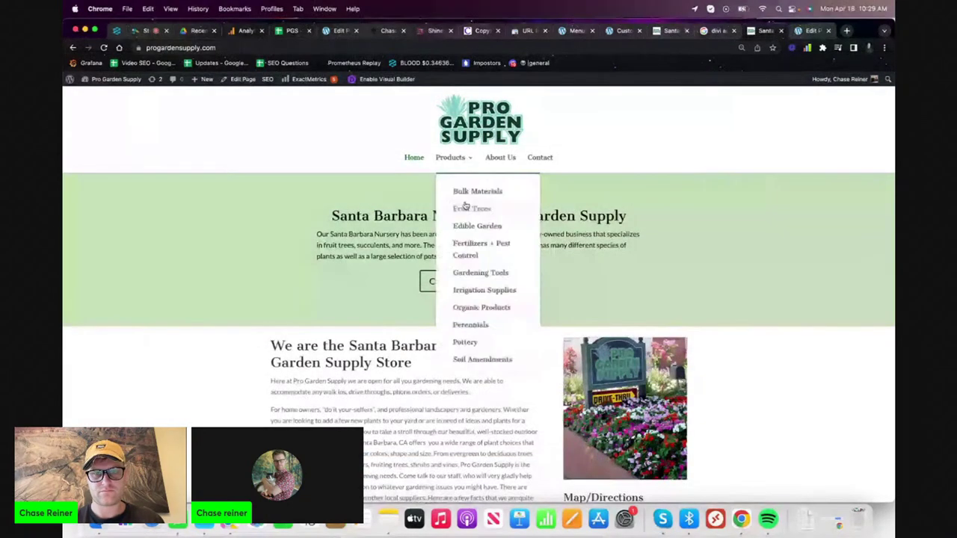
{"action": "left_click", "coordinate": [465, 207]}
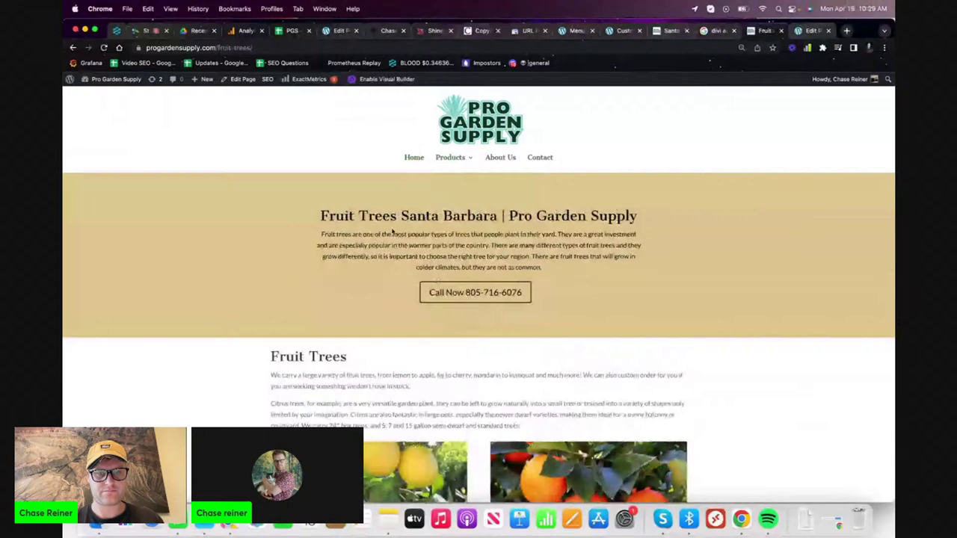
{"action": "triple_click", "coordinate": [393, 233]}
{"action": "key", "text": "super+c"}
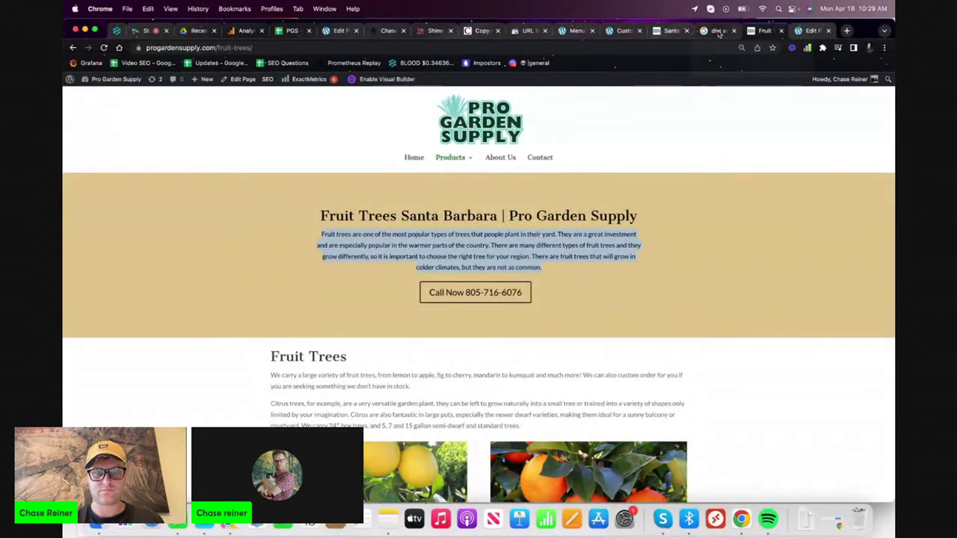
{"action": "triple_click", "coordinate": [423, 383]}
{"action": "key", "text": "super+c"}
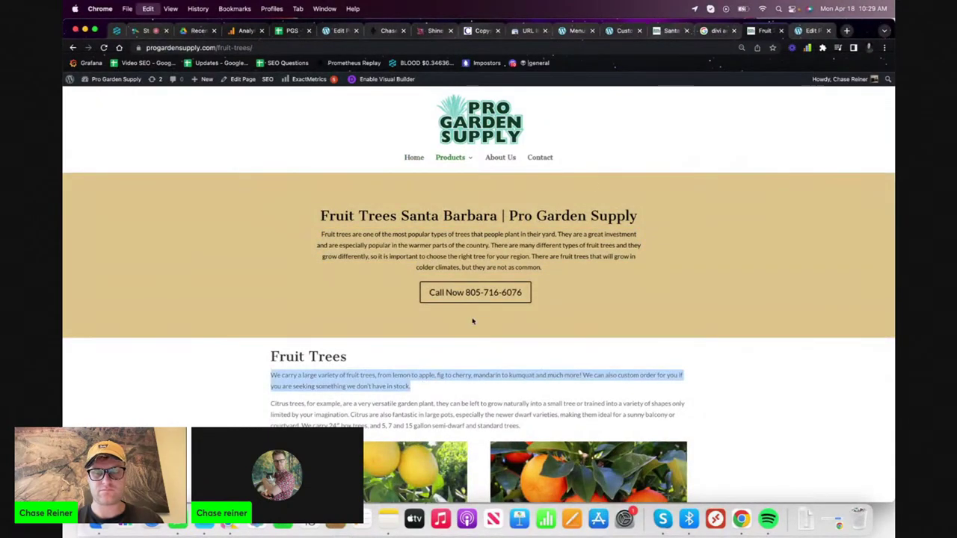
- Paste the copied paragraph into the page's Meta Description field
{"action": "left_click", "coordinate": [714, 30]}
{"action": "left_click", "coordinate": [669, 32]}
{"action": "left_click", "coordinate": [625, 31]}
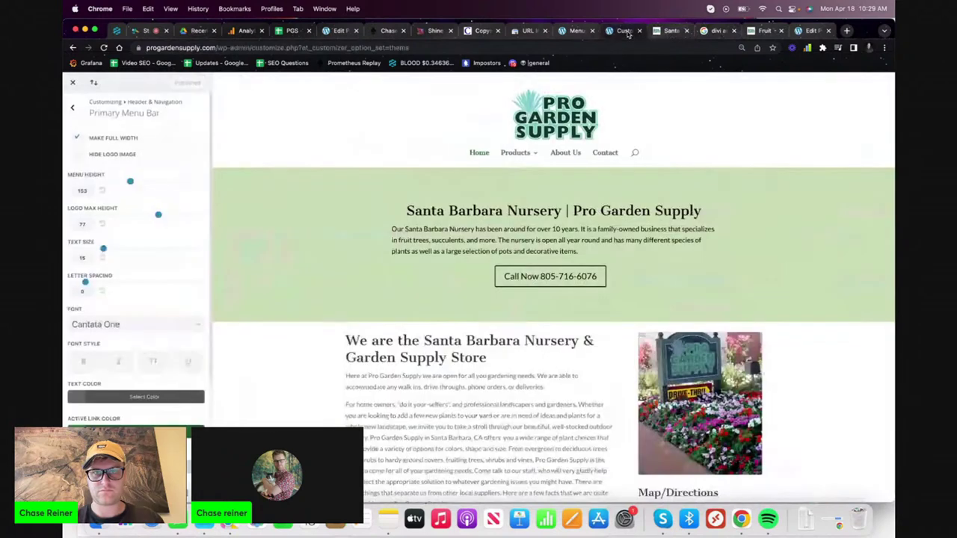
{"action": "left_click", "coordinate": [765, 31]}
{"action": "key", "text": "super+v"}
{"action": "scroll", "coordinate": [320, 194], "scroll_direction": "up", "scroll_amount": 2}
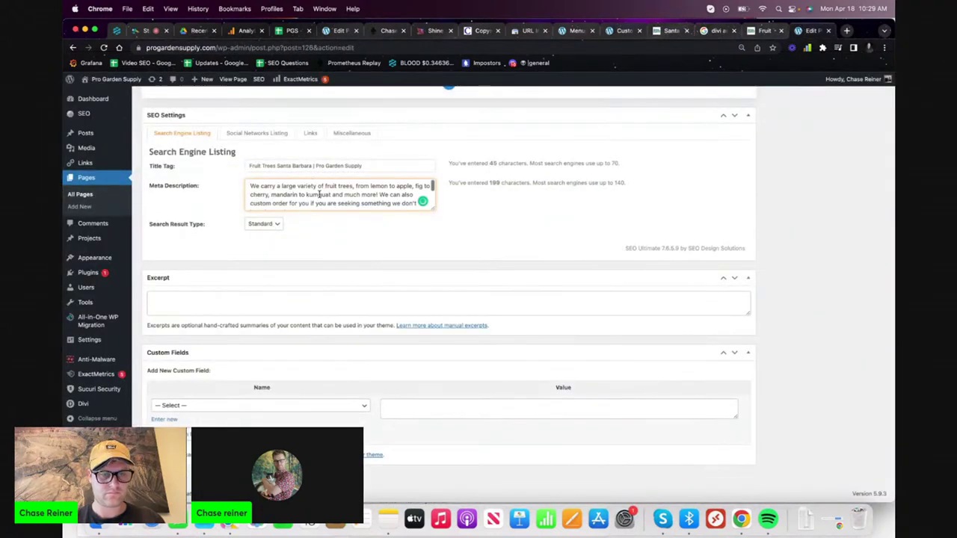
- Insert 'Santa Barbara' before 'fruit trees' in the description and update the page
{"action": "left_click", "coordinate": [324, 186]}
{"action": "type", "text": "Sa"}
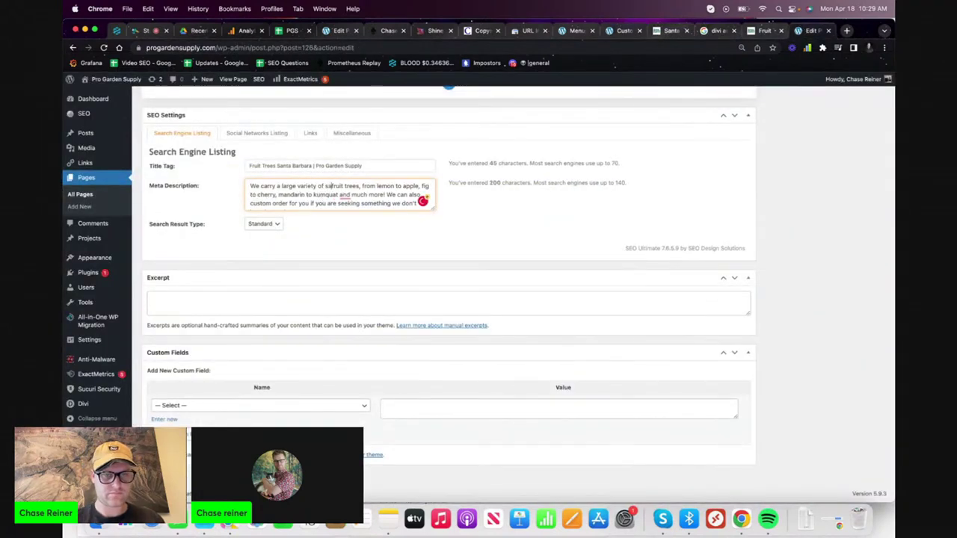
{"action": "type", "text": "nta Barbara"}
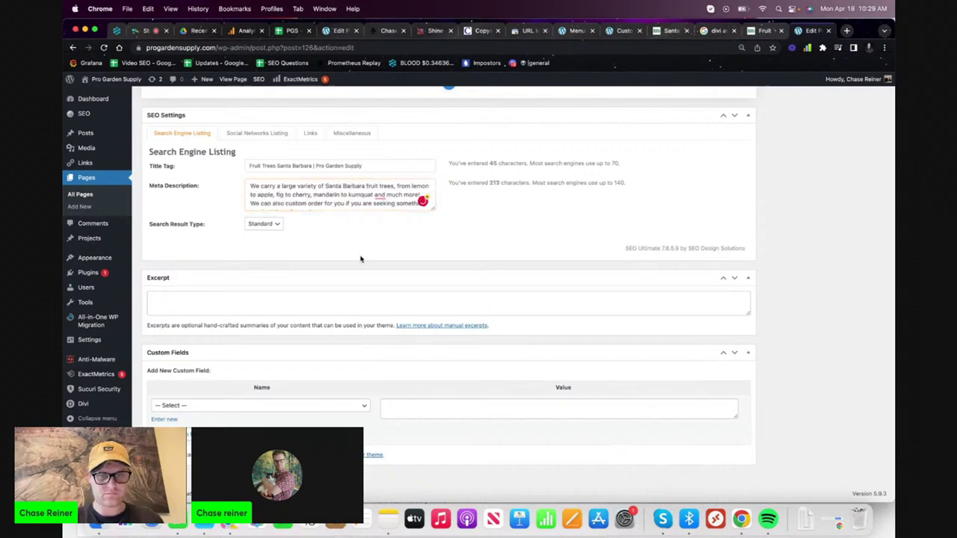
{"action": "scroll", "coordinate": [635, 423], "scroll_direction": "up", "scroll_amount": 15}
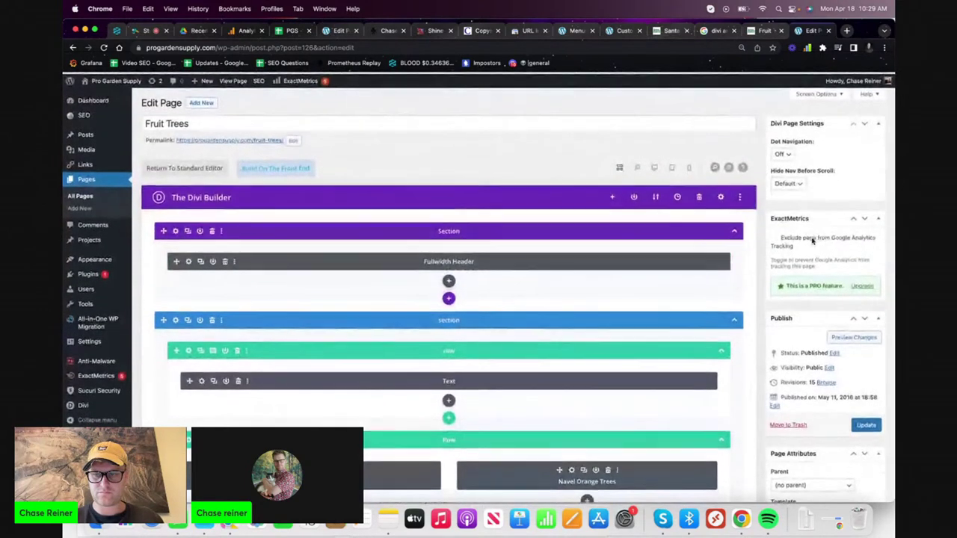
{"action": "left_click", "coordinate": [866, 424]}
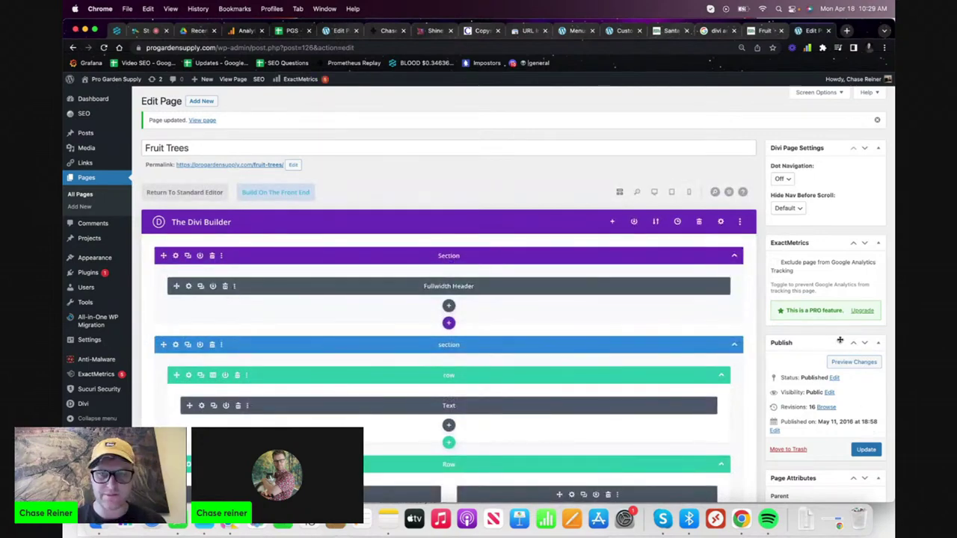
{"action": "left_click", "coordinate": [766, 31]}
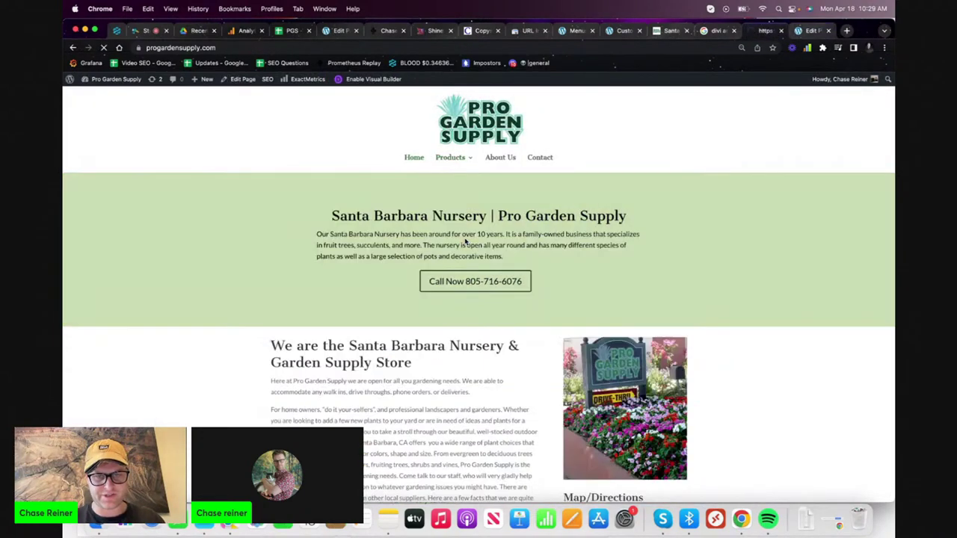
- Inspect the homepage's 'Santa Barbara Nursery' heading in DevTools, then close the inspector
{"action": "right_click", "coordinate": [466, 209]}
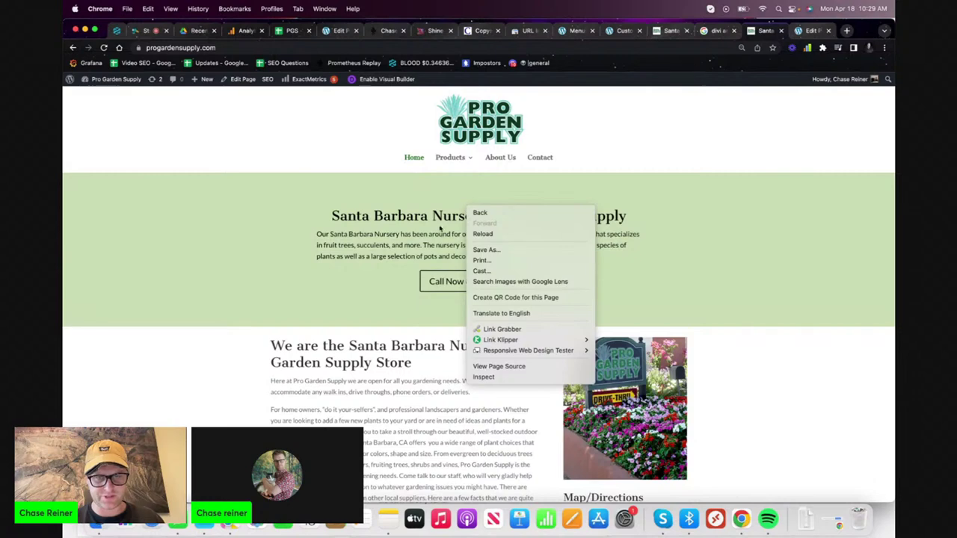
{"action": "right_click", "coordinate": [447, 217]}
{"action": "left_click", "coordinate": [486, 315]}
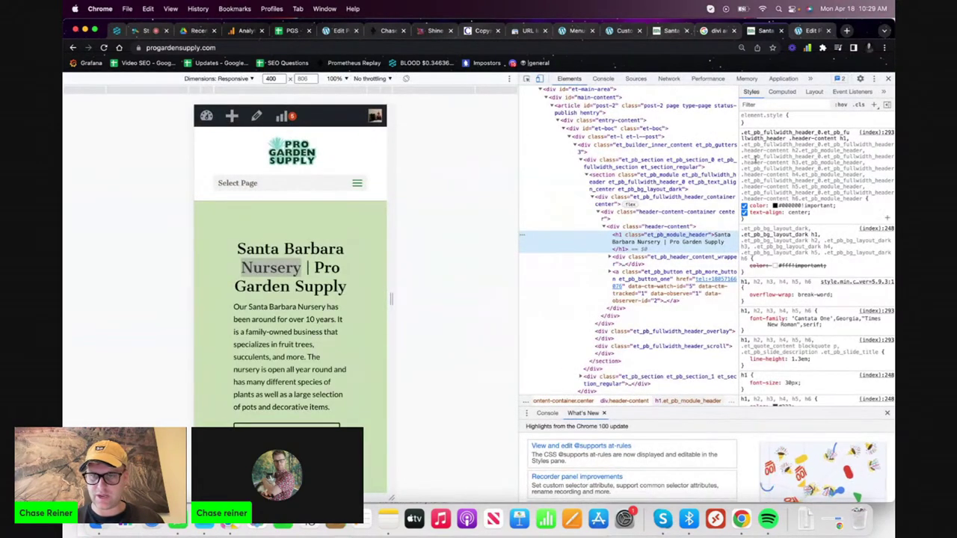
{"action": "key", "text": "super+alt+i"}
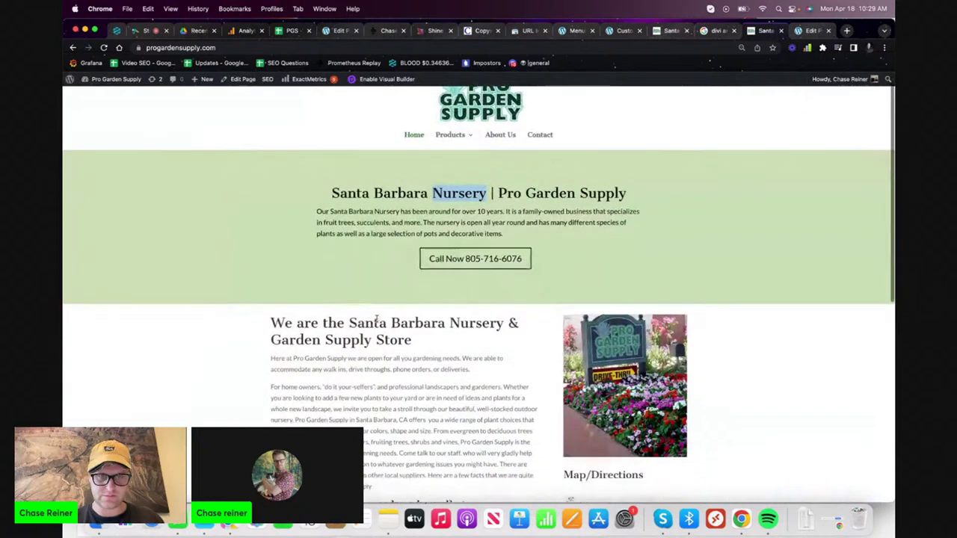
- Inspect the heading element again, confirming it is a second h1, and close DevTools
{"action": "right_click", "coordinate": [376, 322]}
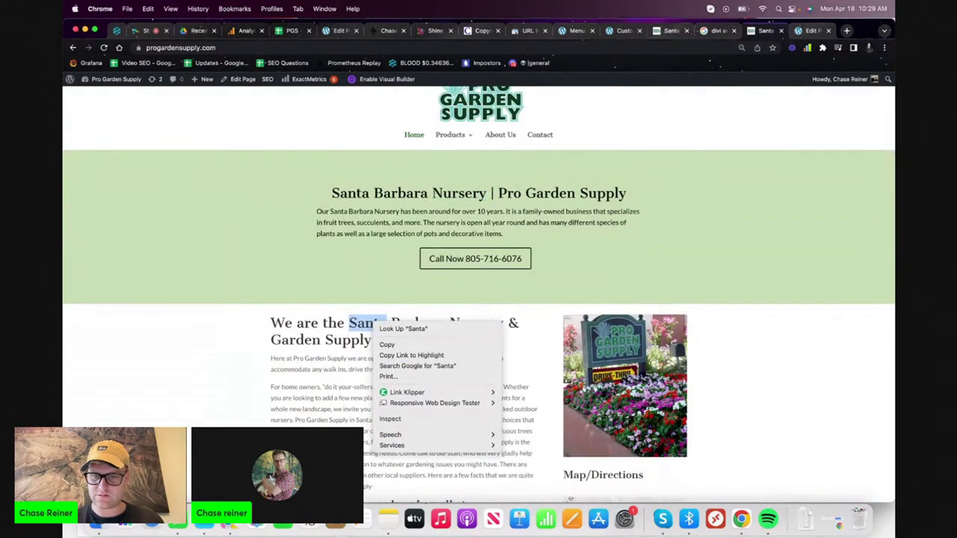
{"action": "mouse_move", "coordinate": [479, 442]}
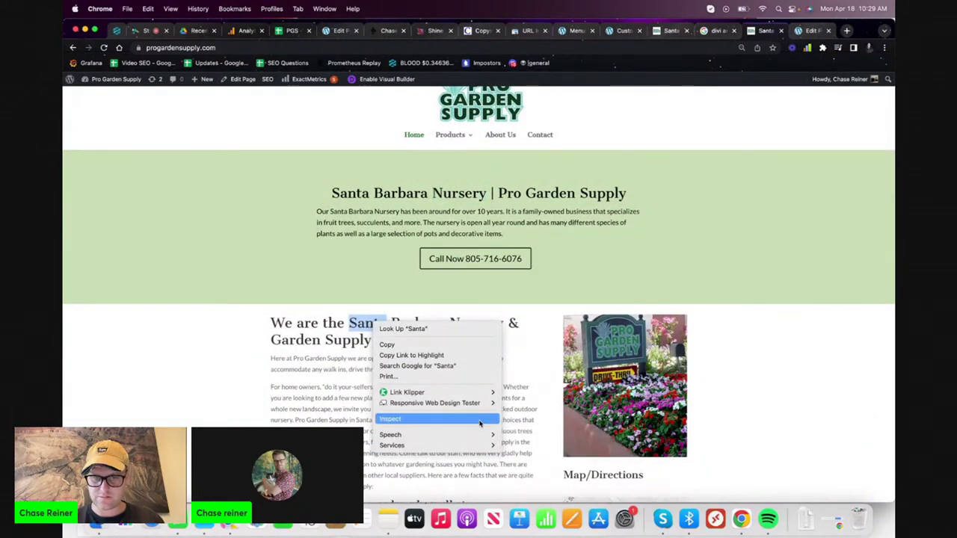
{"action": "left_click", "coordinate": [484, 419]}
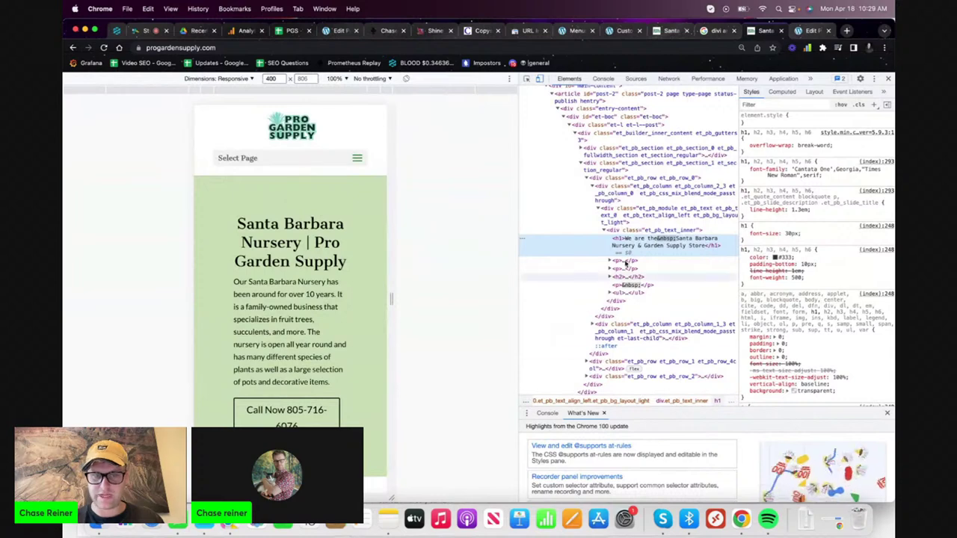
{"action": "key", "text": "super+alt+i"}
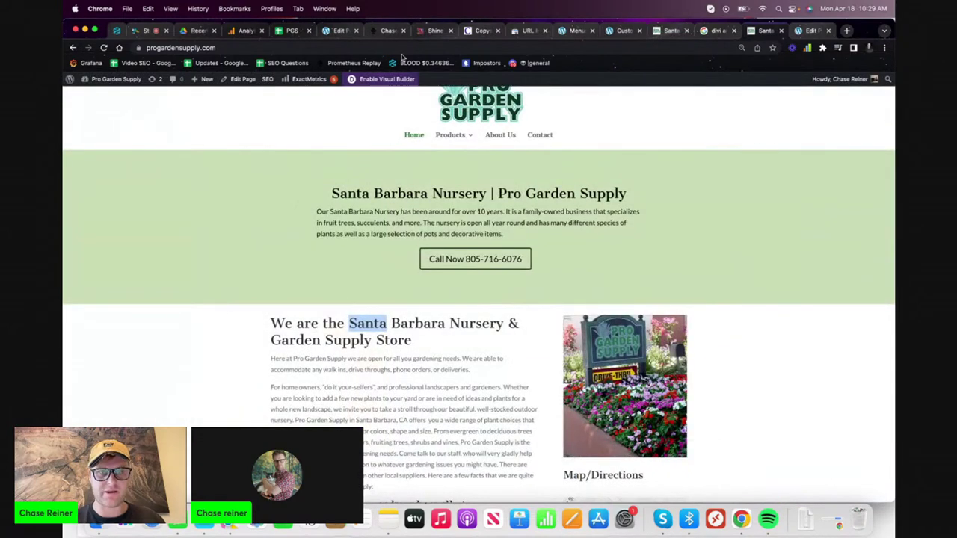
- Make the 'We are the Santa Barbara Nursery & Garden Supply Store' heading a smaller heading level
{"action": "left_click", "coordinate": [368, 80]}
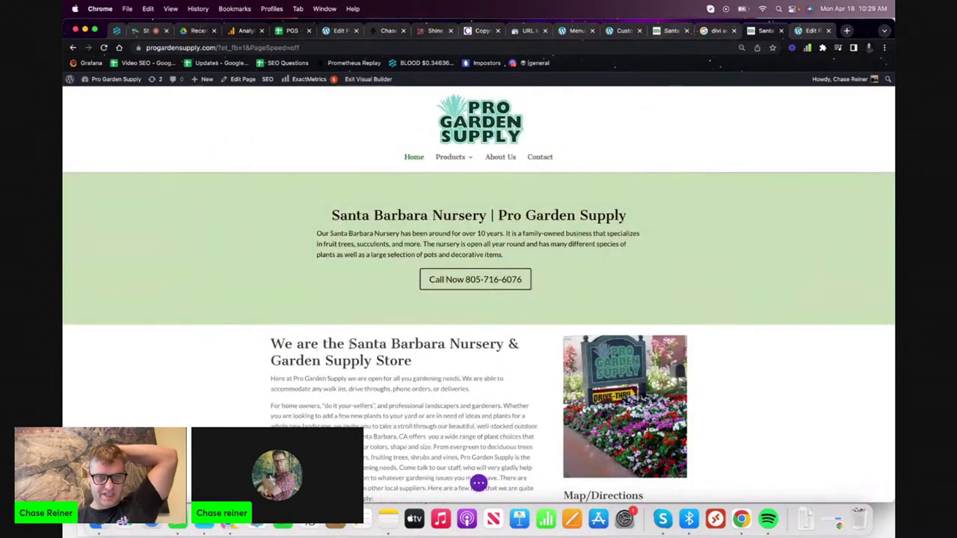
{"action": "triple_click", "coordinate": [372, 347]}
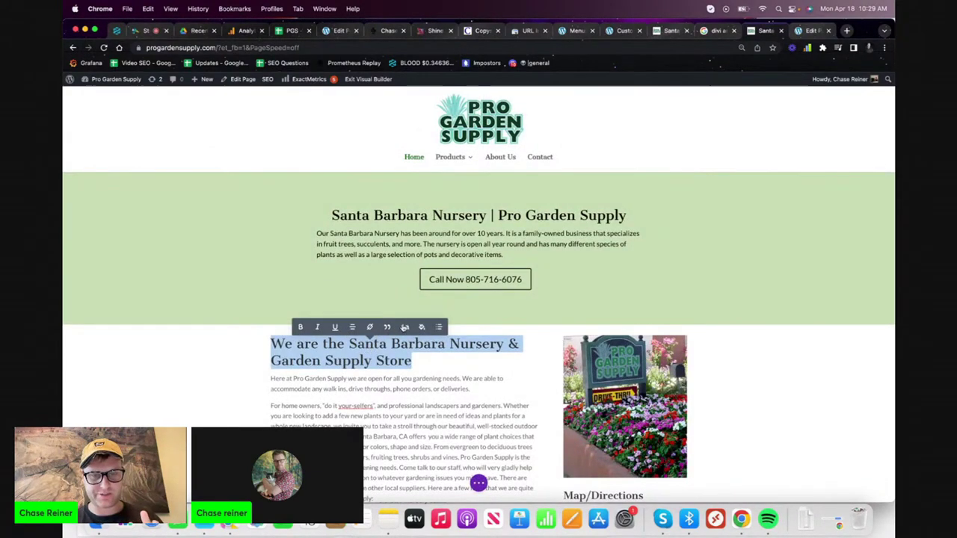
{"action": "left_click", "coordinate": [405, 327]}
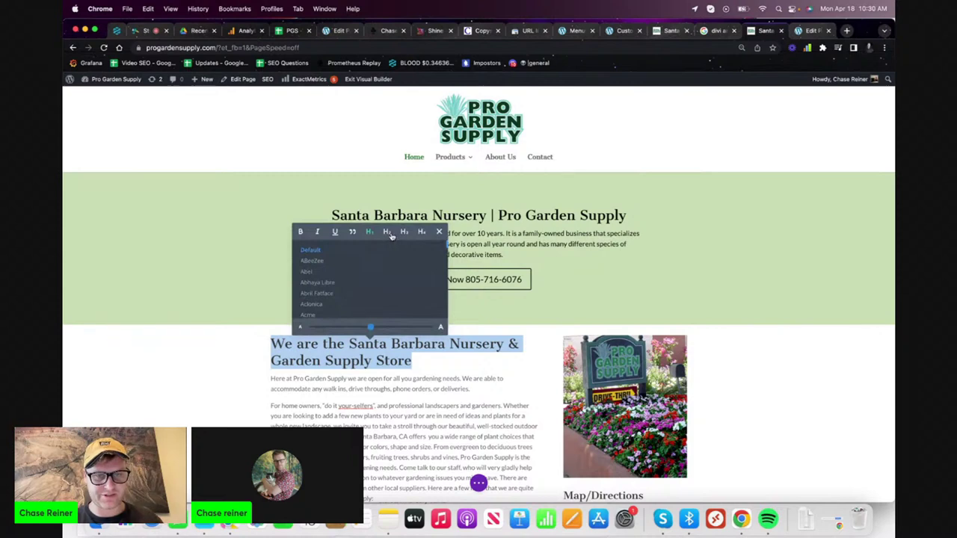
{"action": "left_click", "coordinate": [392, 236]}
{"action": "left_click", "coordinate": [194, 396]}
{"action": "scroll", "coordinate": [194, 397], "scroll_direction": "down", "scroll_amount": 10}
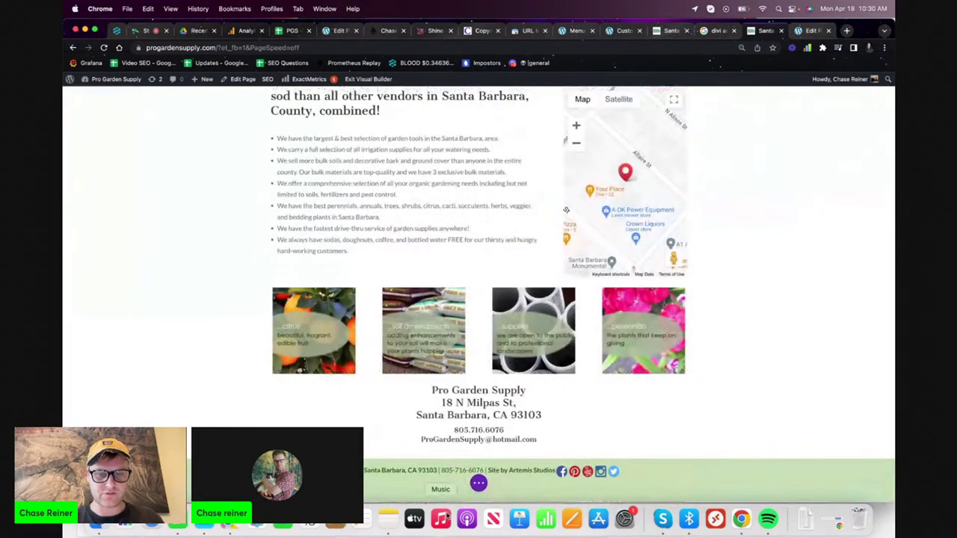
{"action": "left_click", "coordinate": [479, 485]}
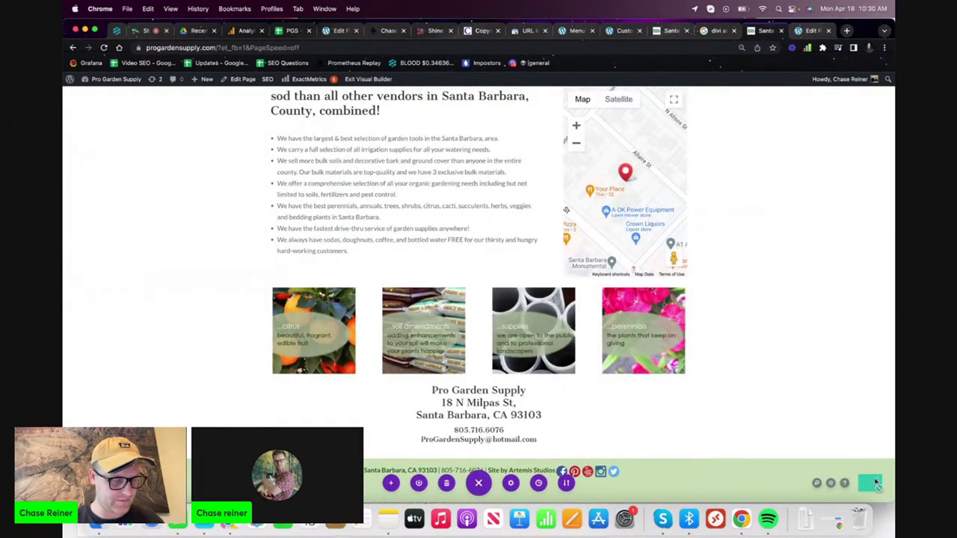
{"action": "scroll", "coordinate": [838, 298], "scroll_direction": "up", "scroll_amount": 15}
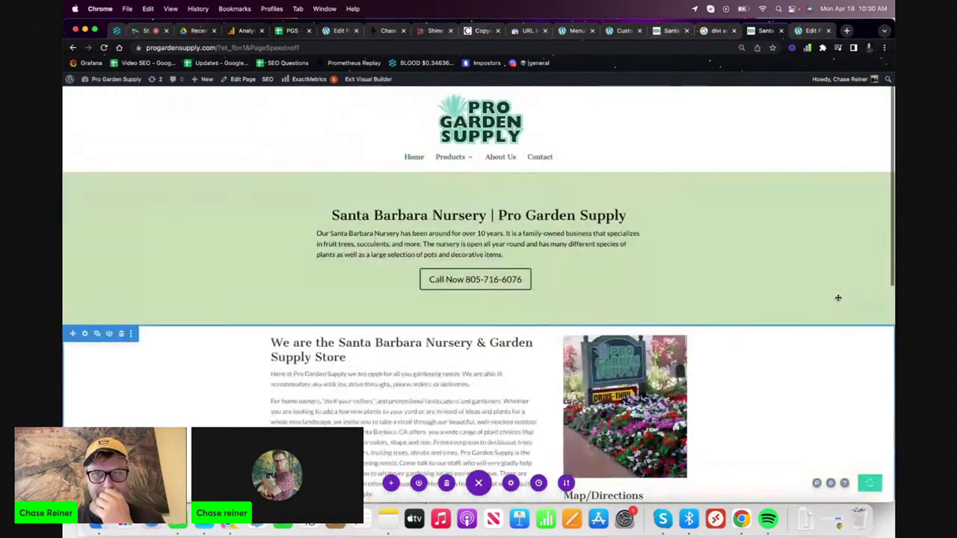
{"action": "mouse_move", "coordinate": [460, 162]}
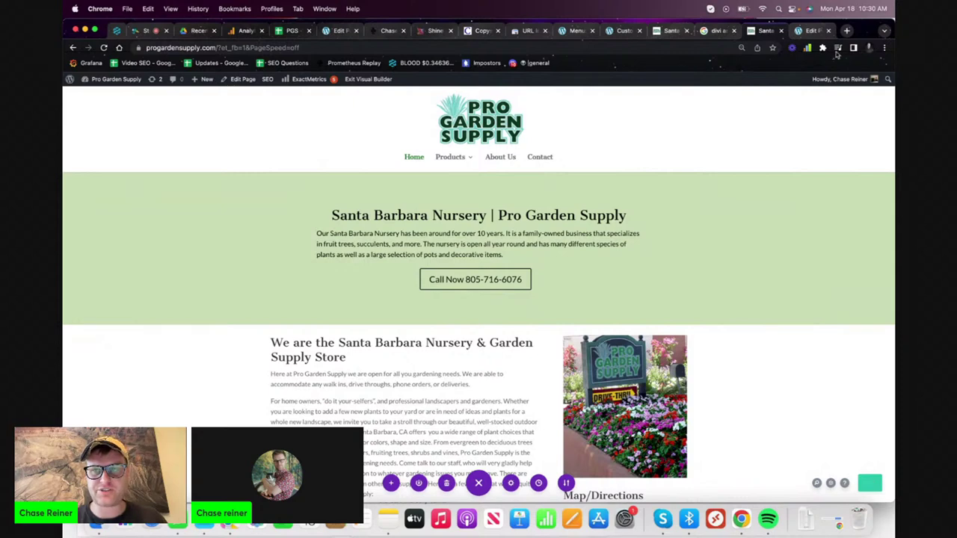
- Load chasereiner.com in a new browser tab
{"action": "key", "text": "super+t"}
{"action": "type", "text": "chase"}
{"action": "key", "text": "Return"}
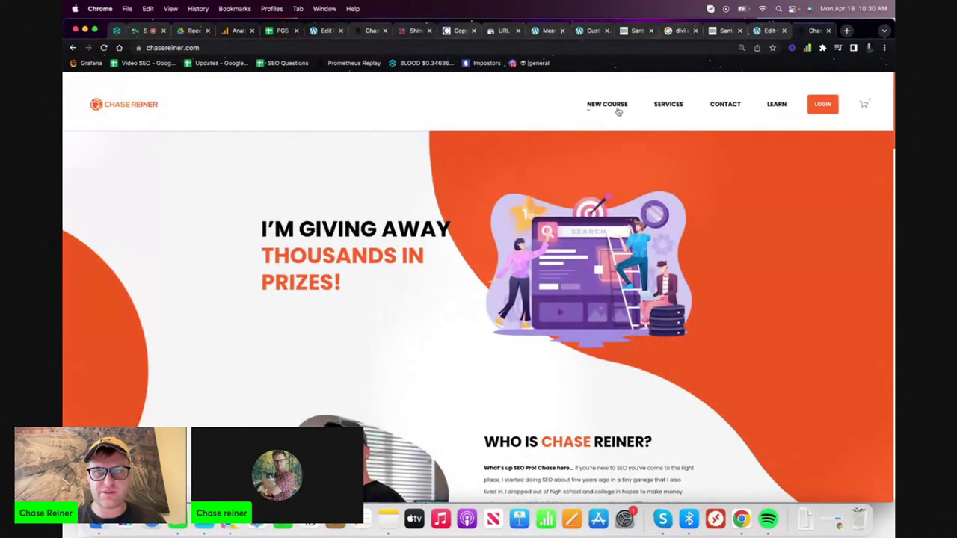
- Load the progardensupply.com homepage
{"action": "left_click", "coordinate": [692, 51]}
{"action": "type", "text": "pro"}
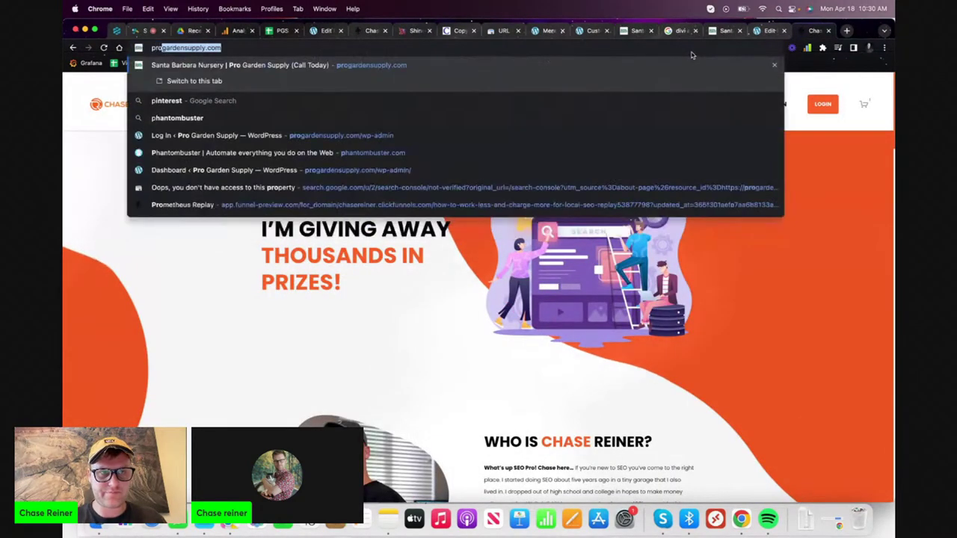
{"action": "key", "text": "Return"}
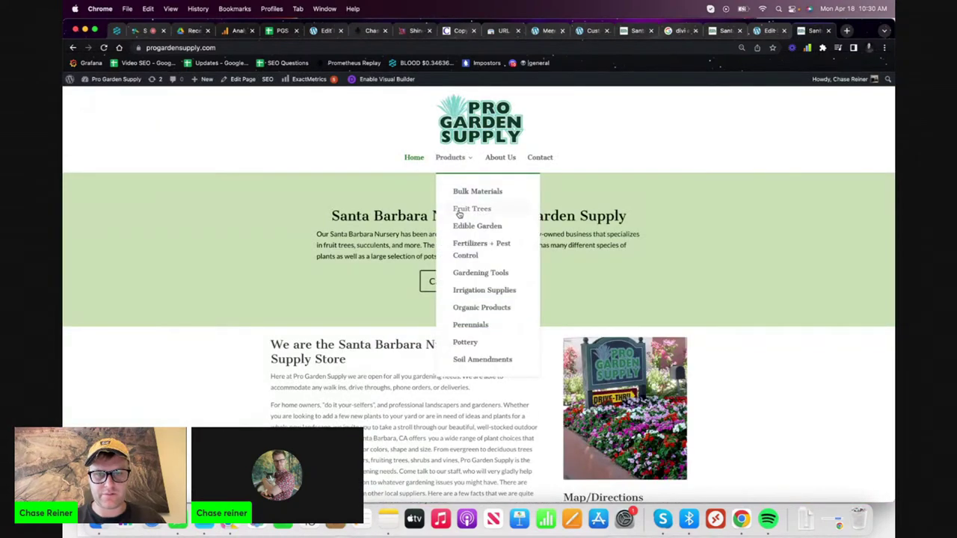
- Review the live Edible Garden page, then return to the PGS spreadsheet
{"action": "left_click", "coordinate": [473, 228]}
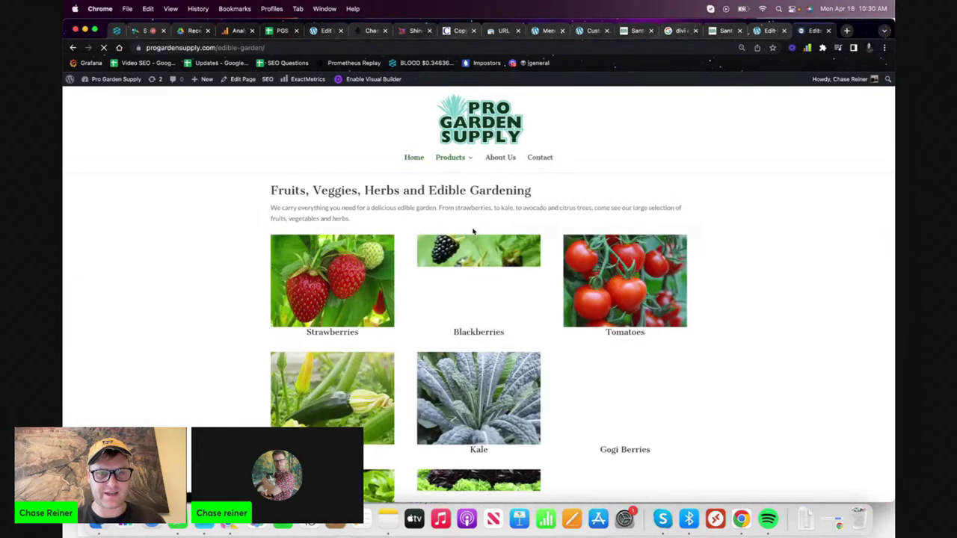
{"action": "scroll", "coordinate": [471, 224], "scroll_direction": "down", "scroll_amount": 5}
{"action": "scroll", "coordinate": [469, 216], "scroll_direction": "up", "scroll_amount": 10}
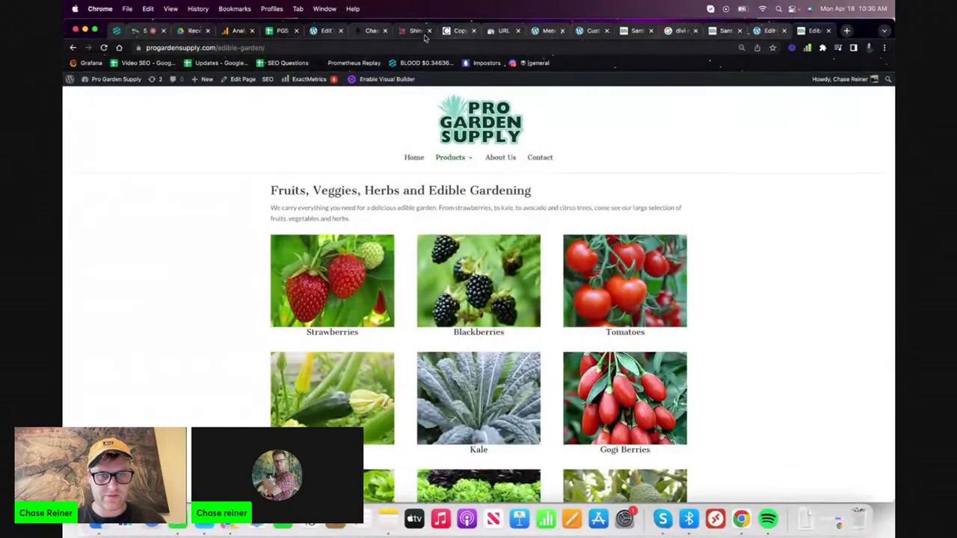
{"action": "scroll", "coordinate": [440, 169], "scroll_direction": "down", "scroll_amount": 5}
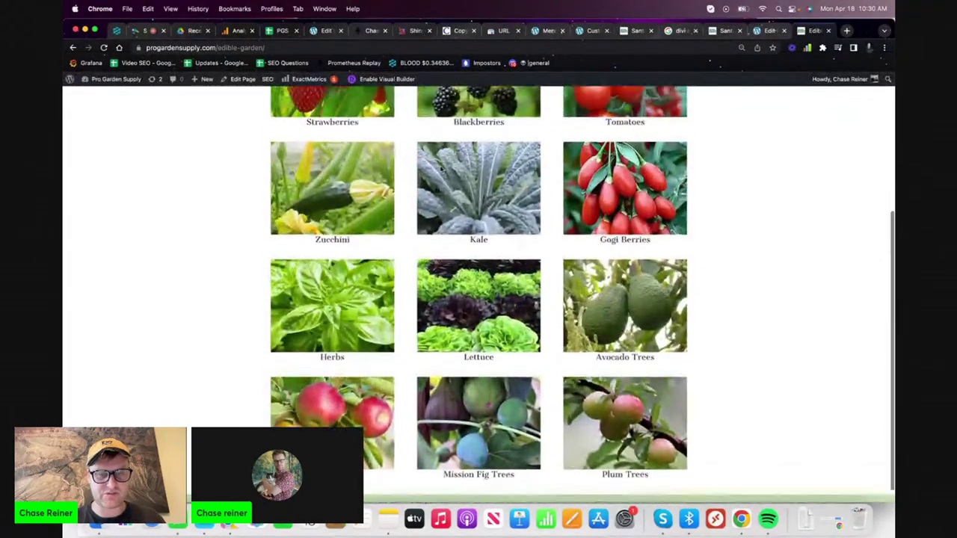
{"action": "scroll", "coordinate": [441, 171], "scroll_direction": "up", "scroll_amount": 5}
{"action": "scroll", "coordinate": [441, 171], "scroll_direction": "down", "scroll_amount": 5}
{"action": "scroll", "coordinate": [442, 170], "scroll_direction": "up", "scroll_amount": 5}
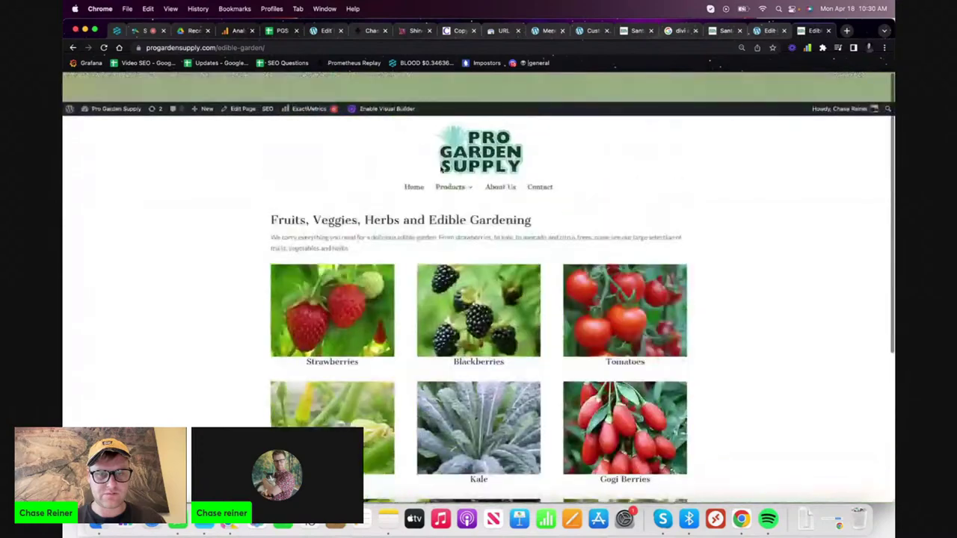
{"action": "left_click", "coordinate": [281, 30]}
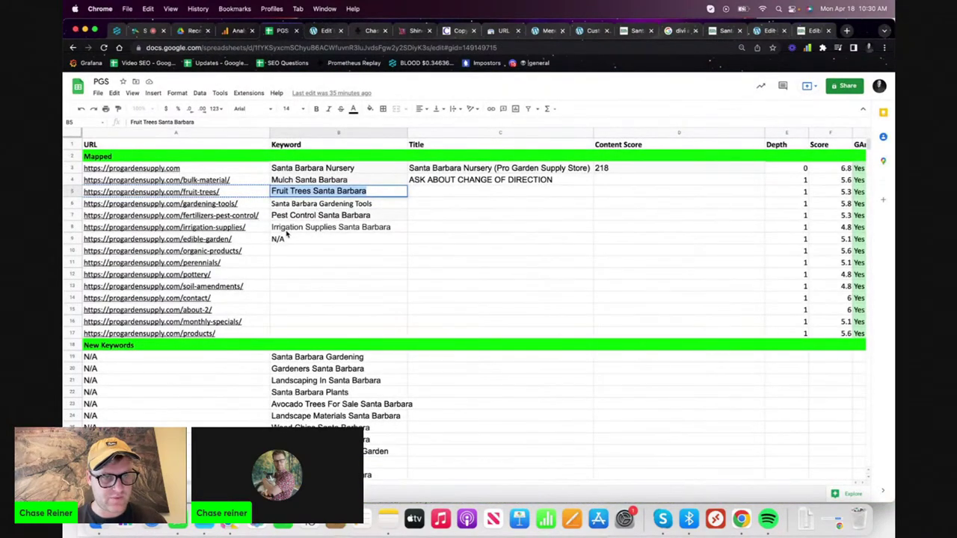
- Follow the edible-garden link in cell A9 to its page
{"action": "left_click", "coordinate": [239, 241]}
{"action": "left_click", "coordinate": [142, 252]}
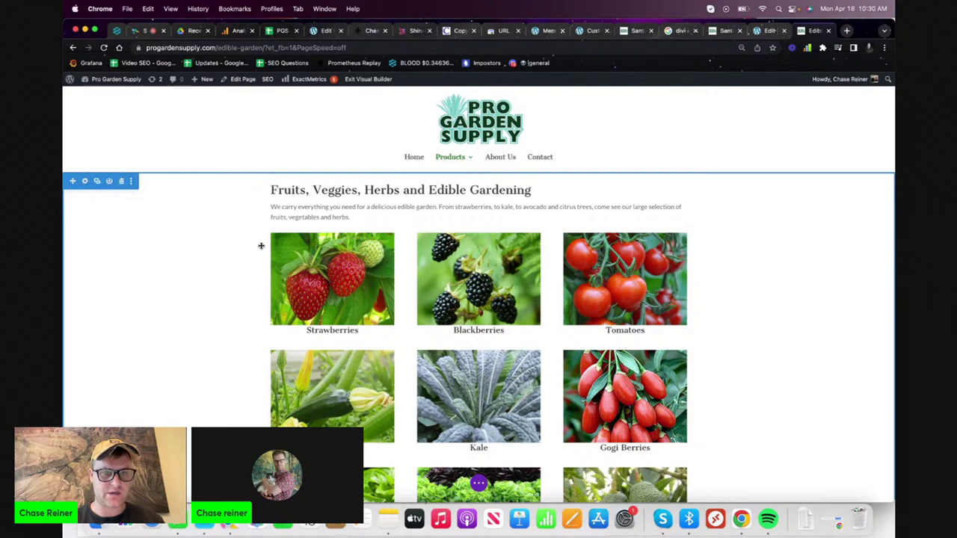
- Copy the Fruits, Veggies, Herbs and Edible Gardening section and open the homepage in a new tab
{"action": "left_click", "coordinate": [132, 181]}
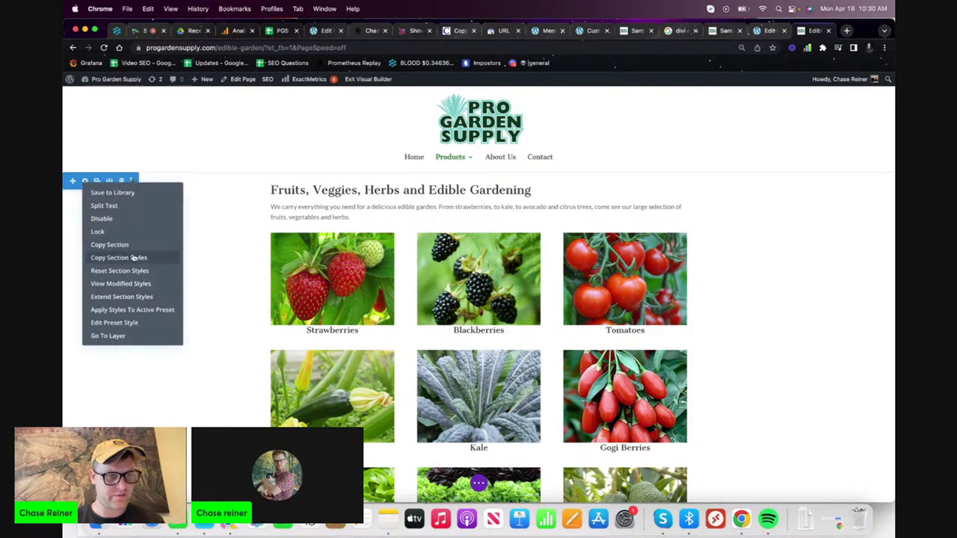
{"action": "left_click", "coordinate": [109, 245]}
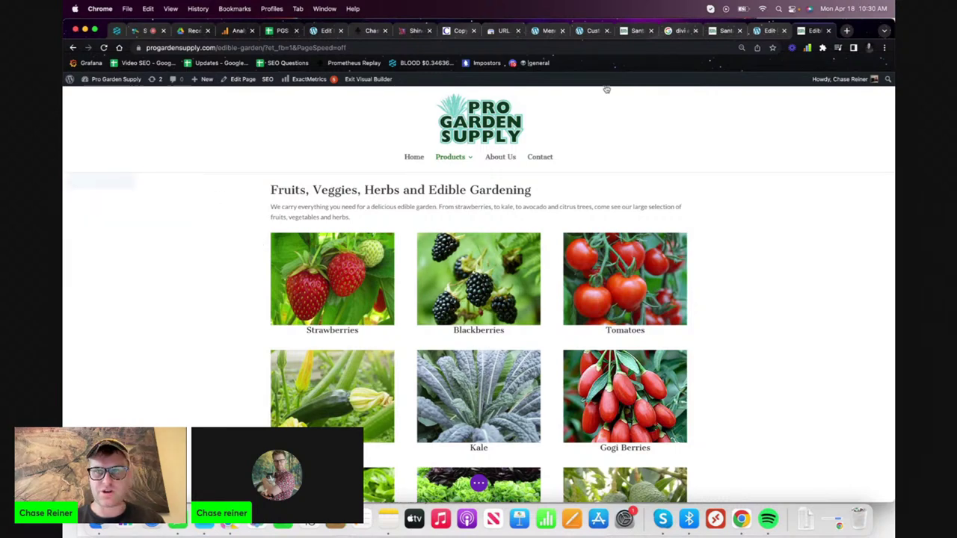
{"action": "left_click", "coordinate": [766, 30]}
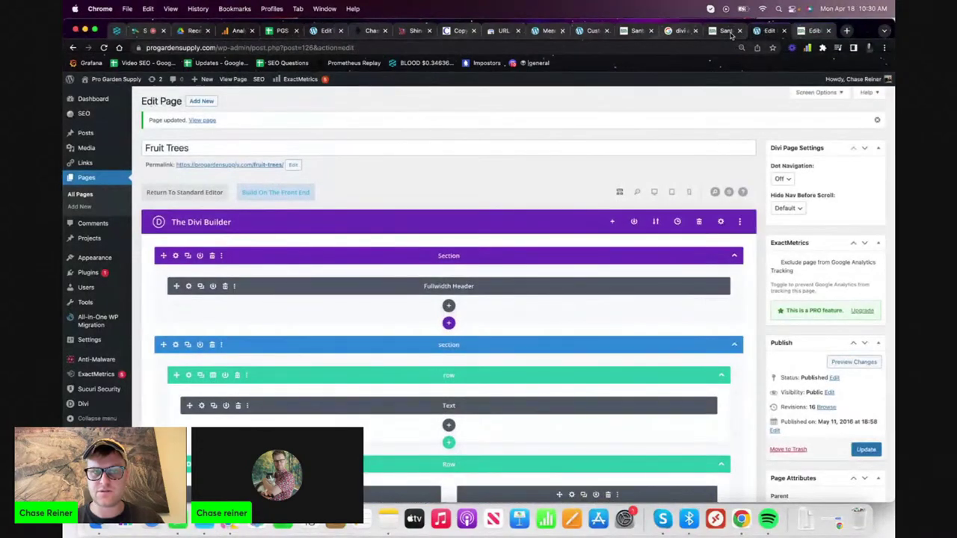
{"action": "left_click", "coordinate": [562, 30]}
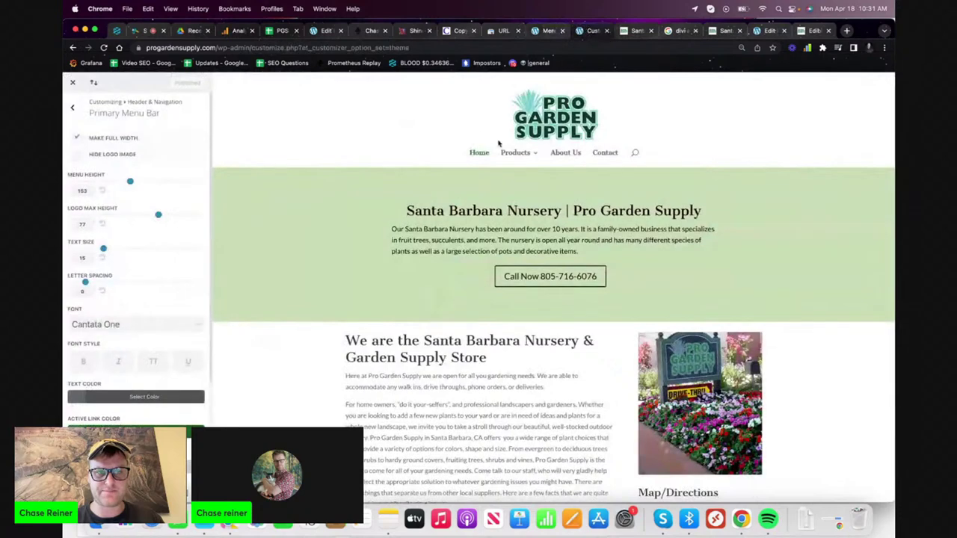
{"action": "left_click", "coordinate": [847, 30]}
{"action": "type", "text": "pro"}
{"action": "key", "text": "Return"}
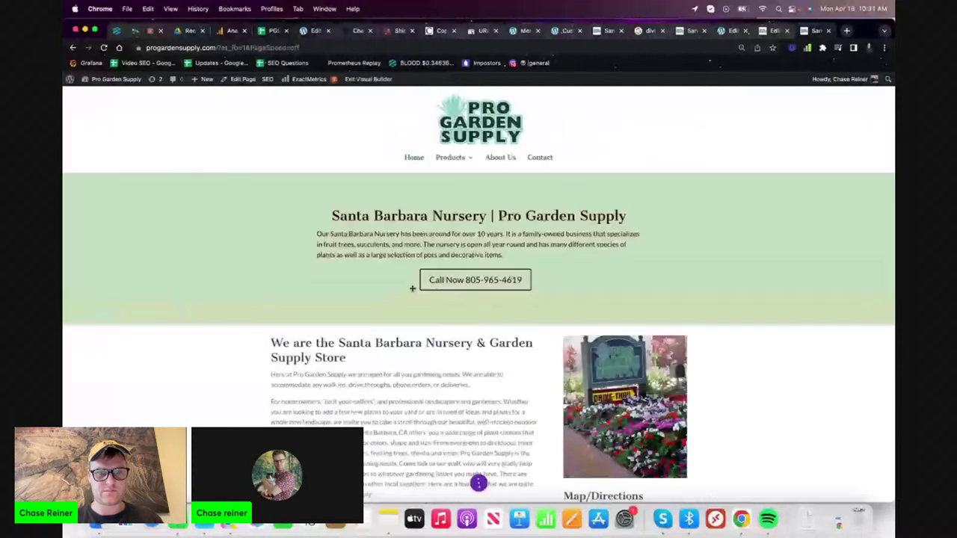
- Explore adding a new row and a saved-library section above the homepage footer
{"action": "scroll", "coordinate": [412, 284], "scroll_direction": "down", "scroll_amount": 10}
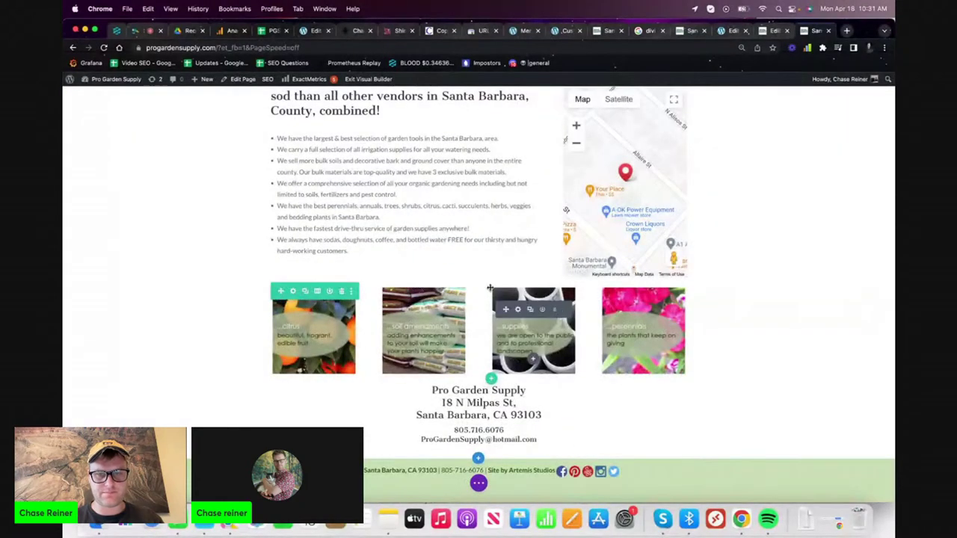
{"action": "left_click", "coordinate": [490, 282]}
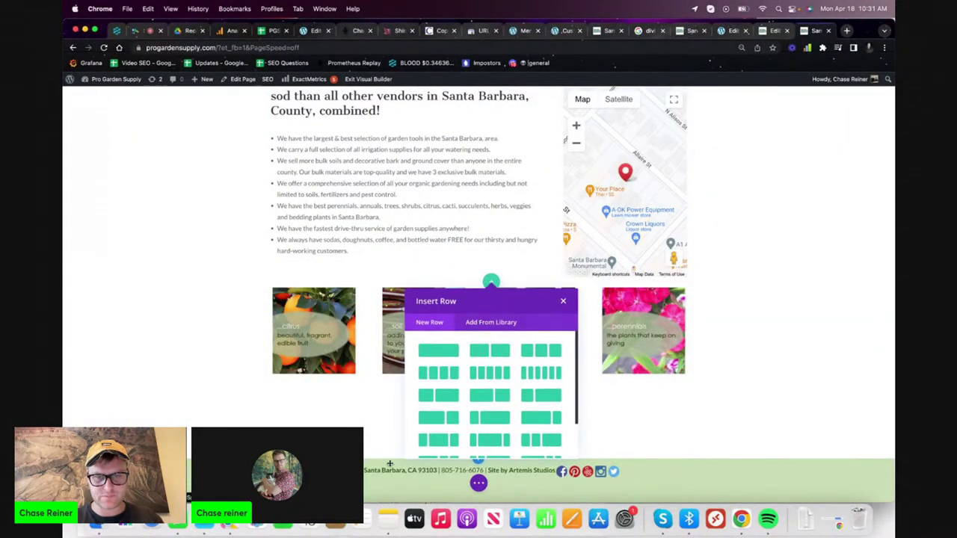
{"action": "left_click", "coordinate": [379, 444]}
{"action": "left_click", "coordinate": [479, 457]}
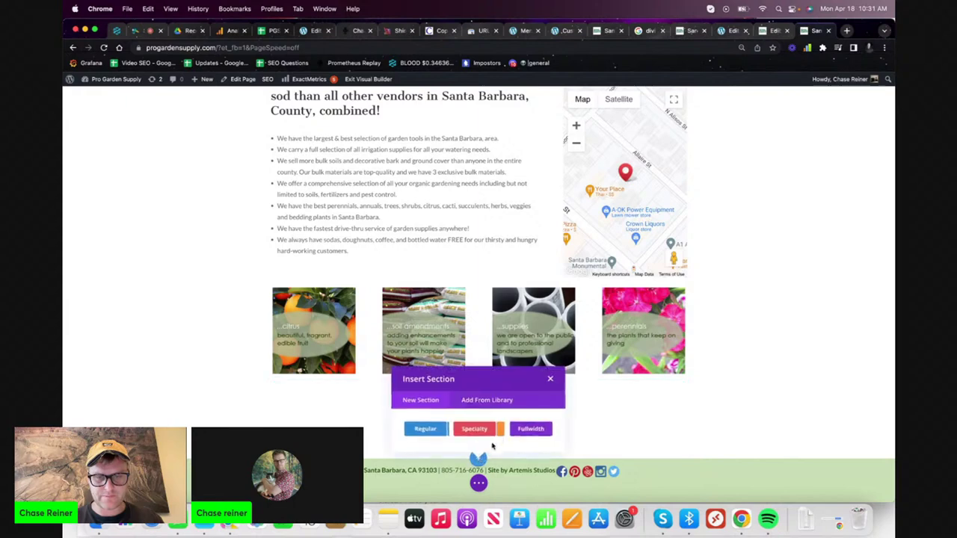
{"action": "left_click", "coordinate": [530, 428]}
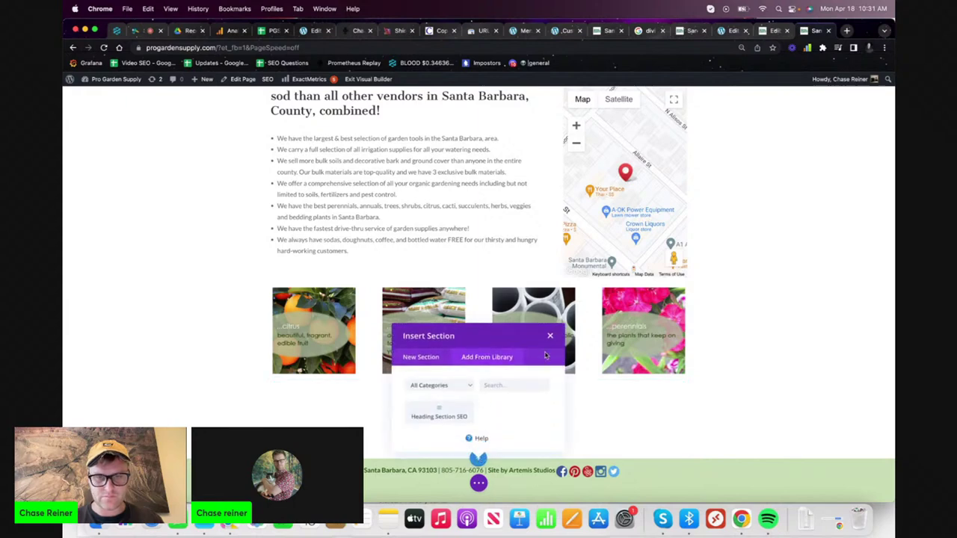
{"action": "left_click", "coordinate": [539, 390]}
{"action": "left_click", "coordinate": [478, 458]}
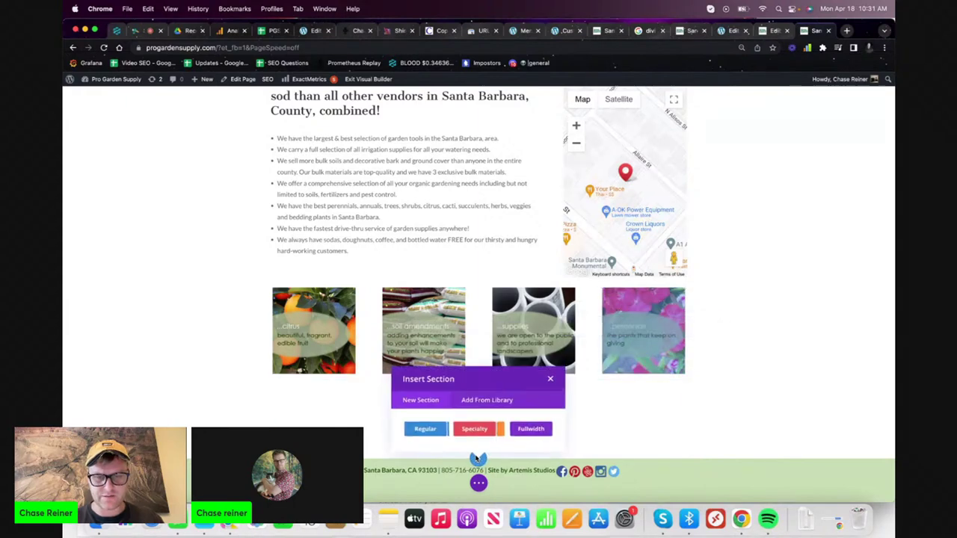
{"action": "left_click", "coordinate": [633, 431]}
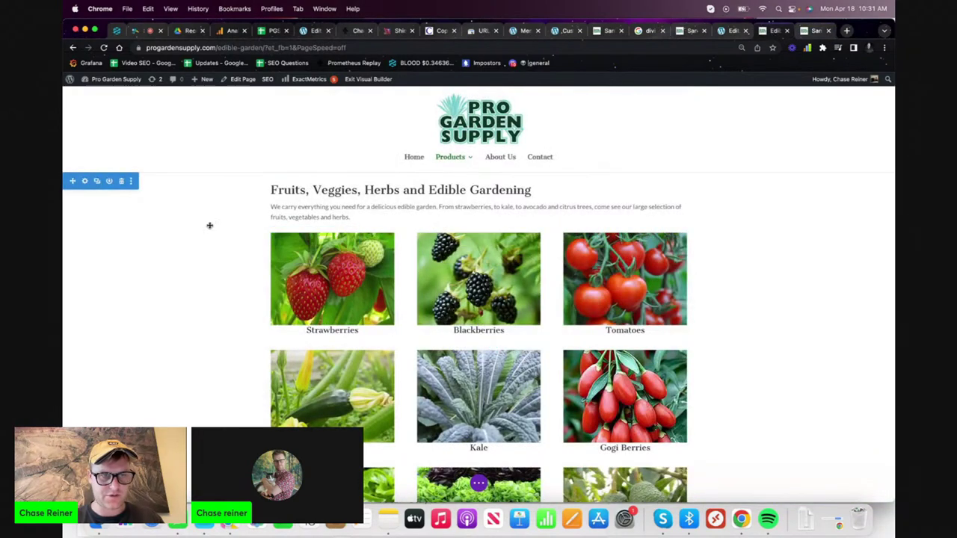
- Try pasting the copied section into a new section near the footer
{"action": "left_click", "coordinate": [131, 181]}
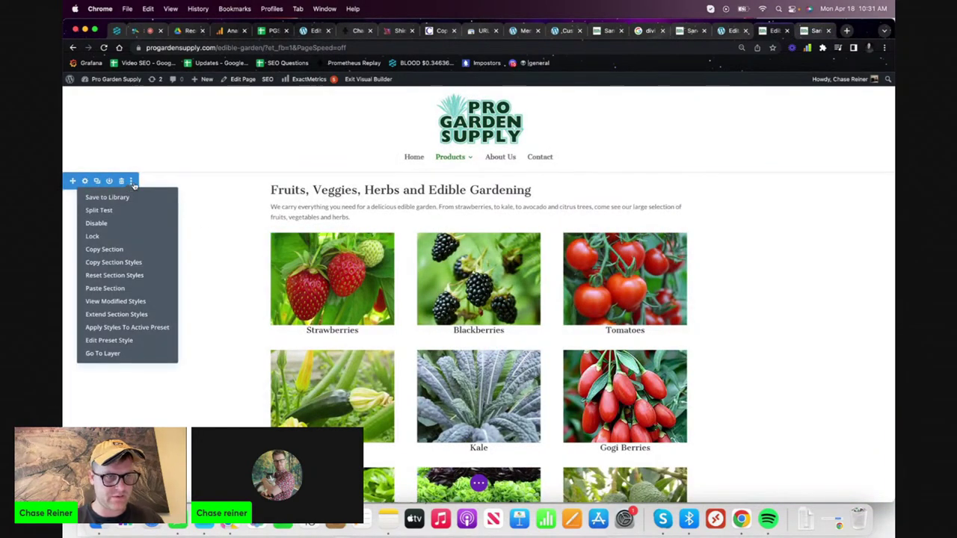
{"action": "left_click", "coordinate": [770, 31]}
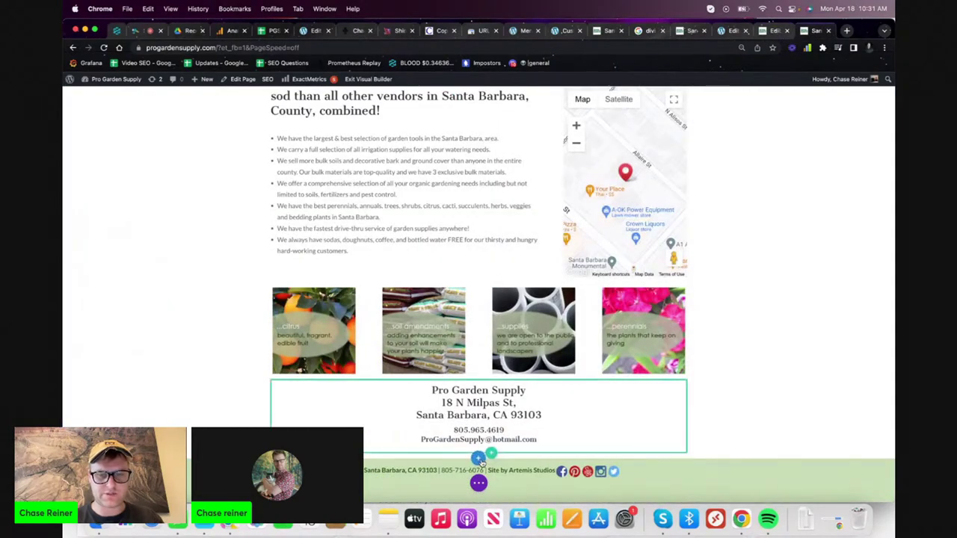
{"action": "left_click", "coordinate": [478, 457]}
{"action": "key", "text": "super+v"}
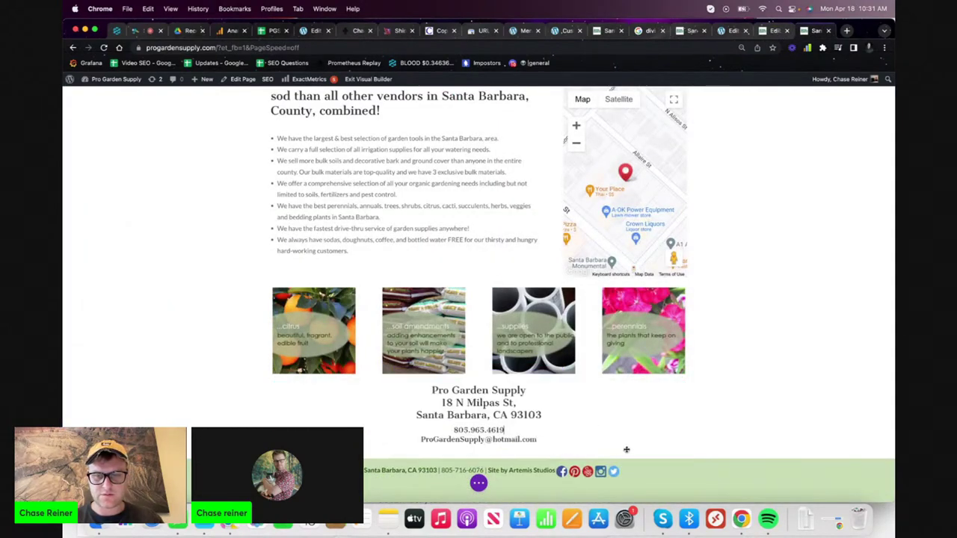
{"action": "scroll", "coordinate": [478, 299], "scroll_direction": "up", "scroll_amount": 15}
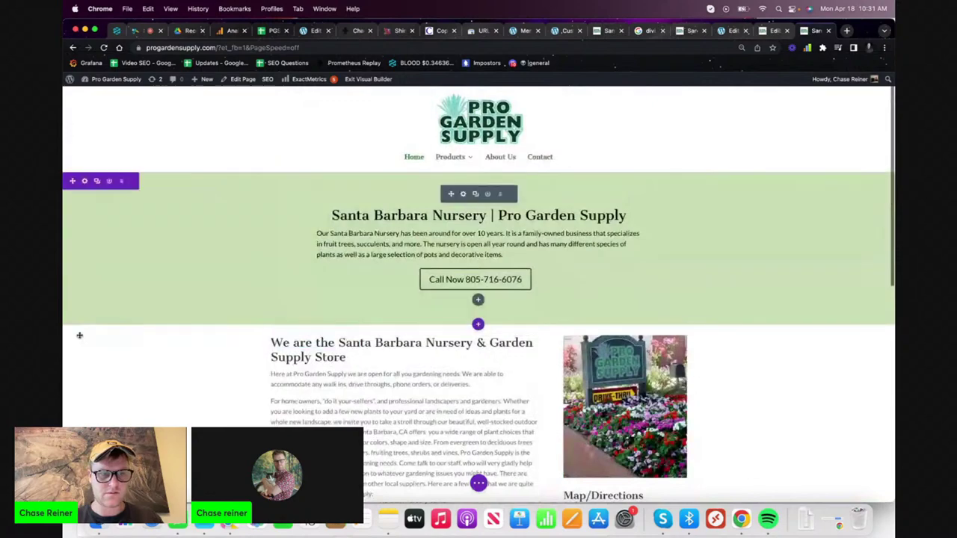
- Adjust the nursery section and resize the address block's height
{"action": "left_click", "coordinate": [131, 335]}
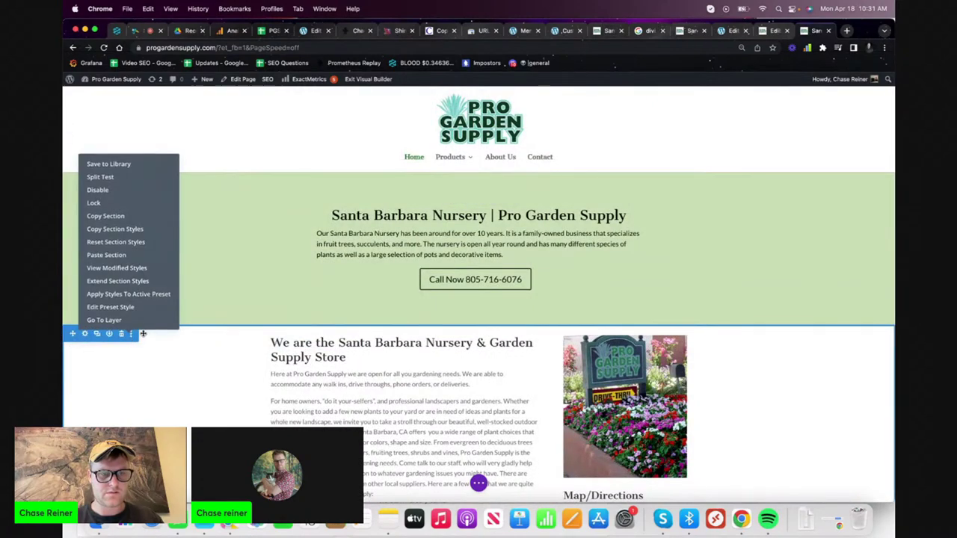
{"action": "left_click", "coordinate": [126, 260]}
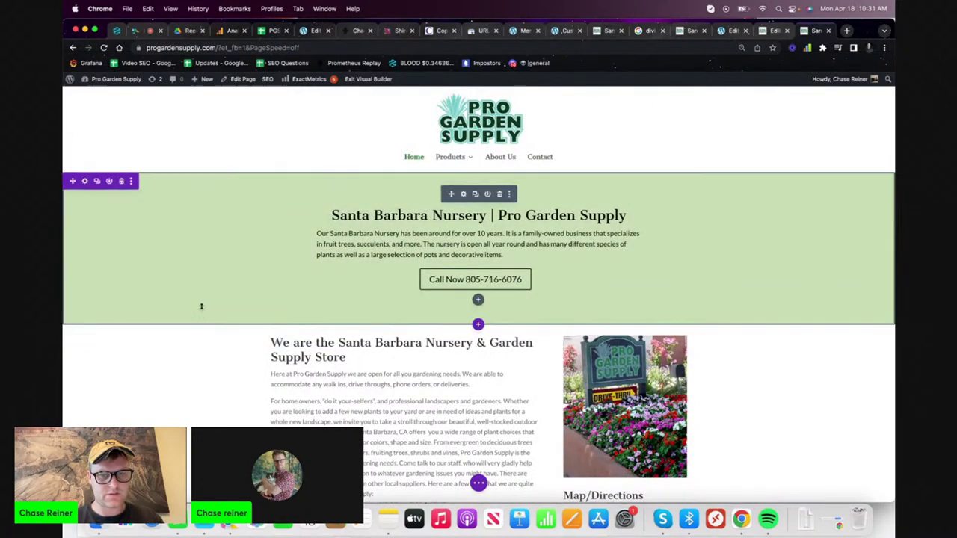
{"action": "scroll", "coordinate": [230, 324], "scroll_direction": "down", "scroll_amount": 10}
{"action": "scroll", "coordinate": [232, 326], "scroll_direction": "down", "scroll_amount": 3}
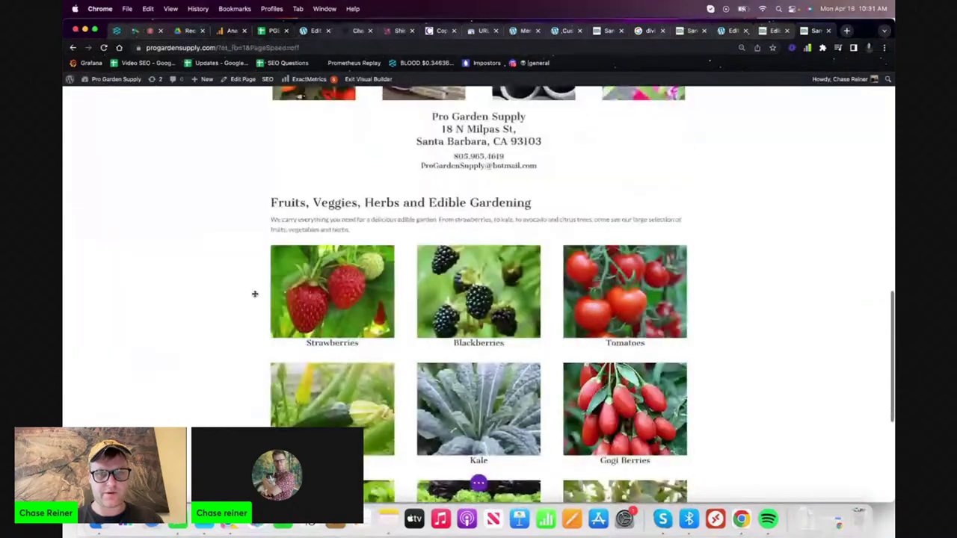
{"action": "scroll", "coordinate": [256, 292], "scroll_direction": "up", "scroll_amount": 2}
{"action": "right_click", "coordinate": [473, 217]}
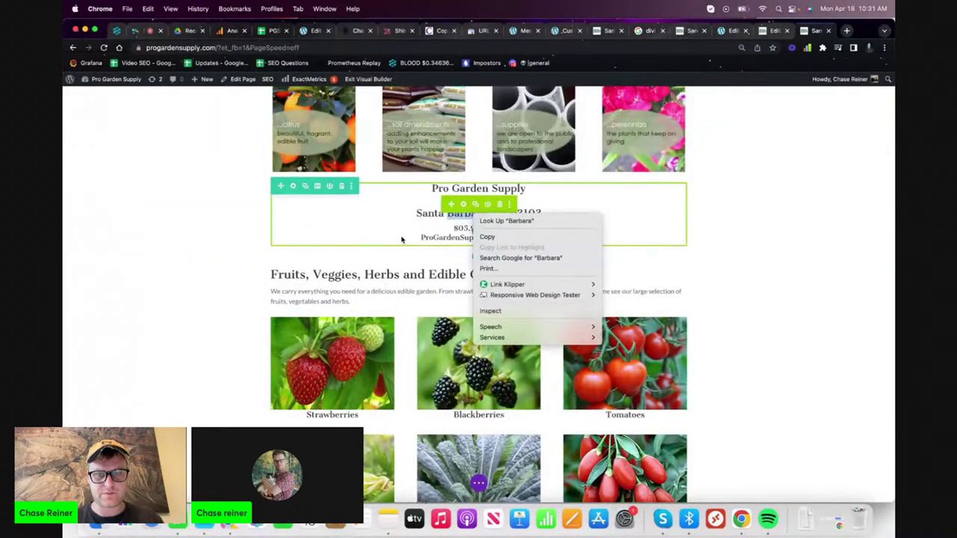
{"action": "left_click", "coordinate": [419, 184]}
{"action": "left_click_drag", "start_coordinate": [420, 183], "coordinate": [404, 454]}
- Paste the copied edible gardening section in via the nursery section's options
{"action": "scroll", "coordinate": [567, 211], "scroll_direction": "up", "scroll_amount": 3}
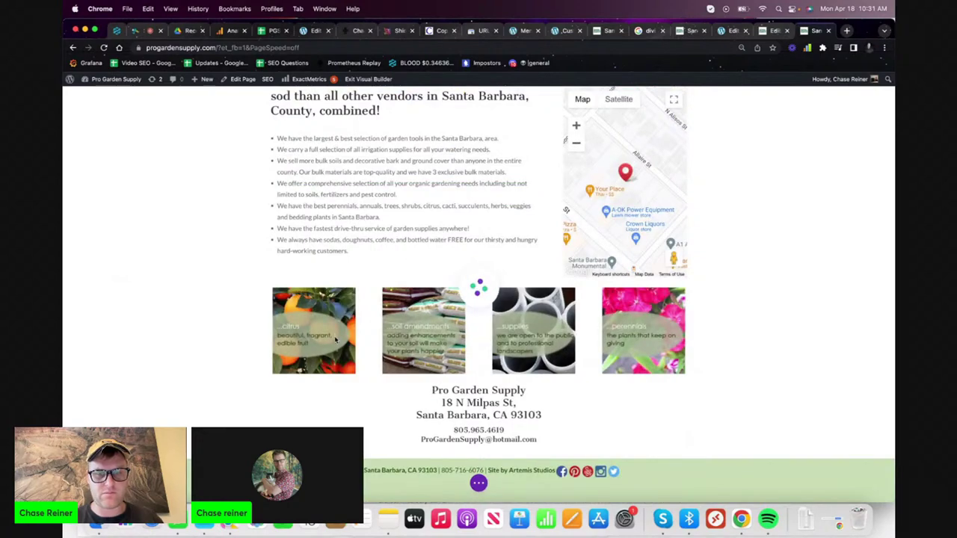
{"action": "scroll", "coordinate": [278, 395], "scroll_direction": "up", "scroll_amount": 5}
{"action": "scroll", "coordinate": [277, 395], "scroll_direction": "down", "scroll_amount": 2}
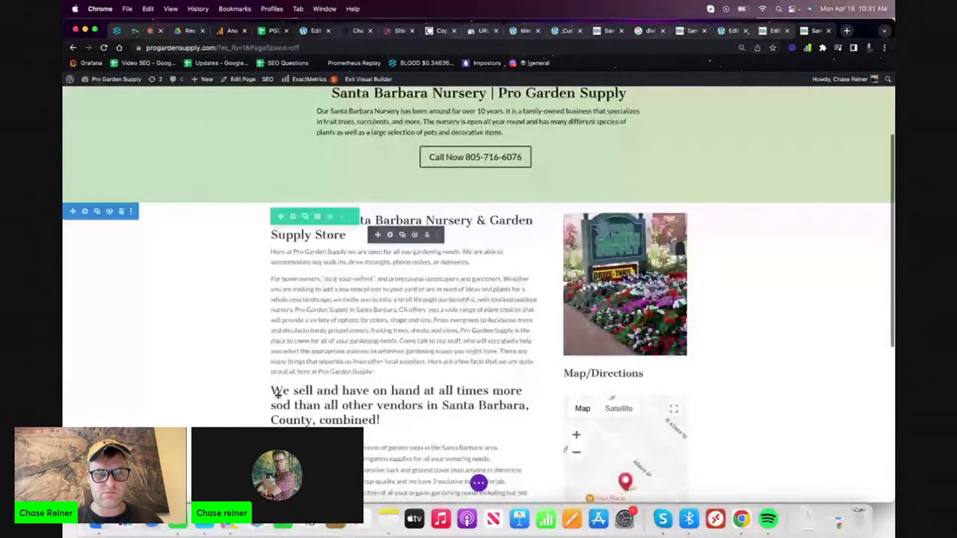
{"action": "scroll", "coordinate": [278, 394], "scroll_direction": "down", "scroll_amount": 5}
{"action": "key", "text": "super+y"}
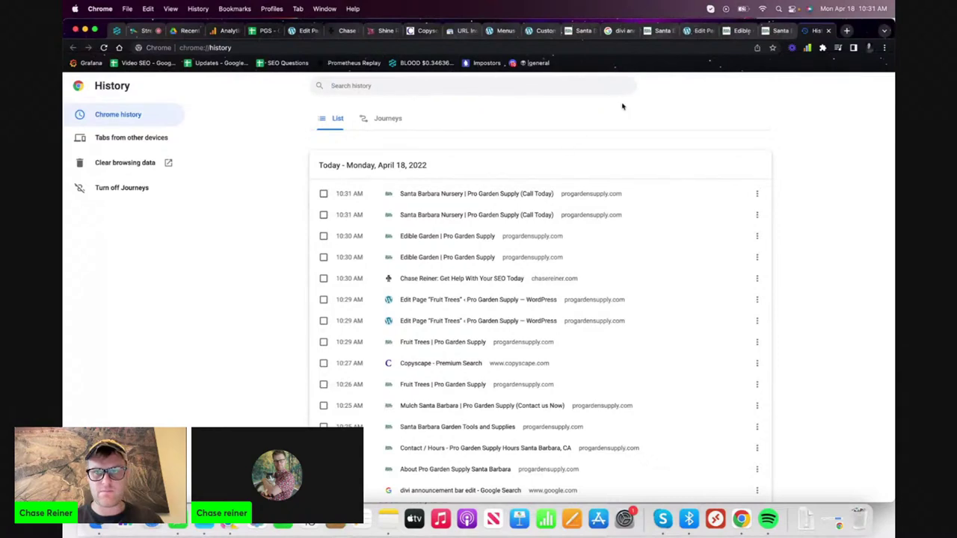
{"action": "left_click", "coordinate": [829, 31]}
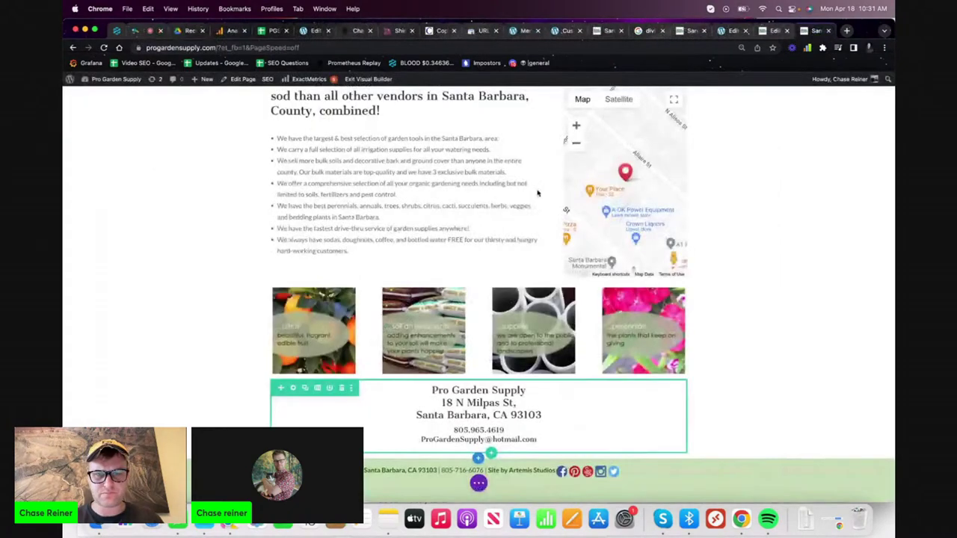
{"action": "scroll", "coordinate": [448, 299], "scroll_direction": "up", "scroll_amount": 10}
{"action": "right_click", "coordinate": [134, 337]}
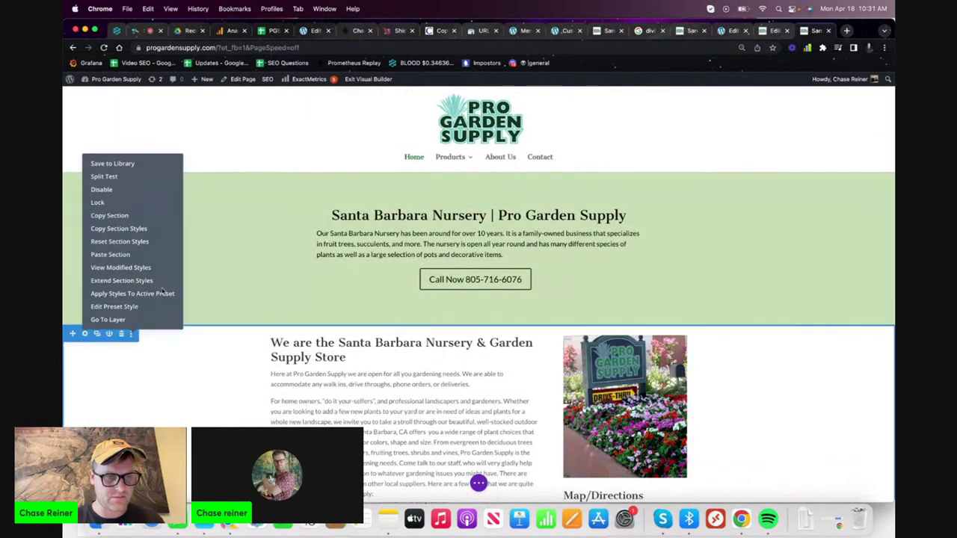
{"action": "left_click", "coordinate": [135, 255]}
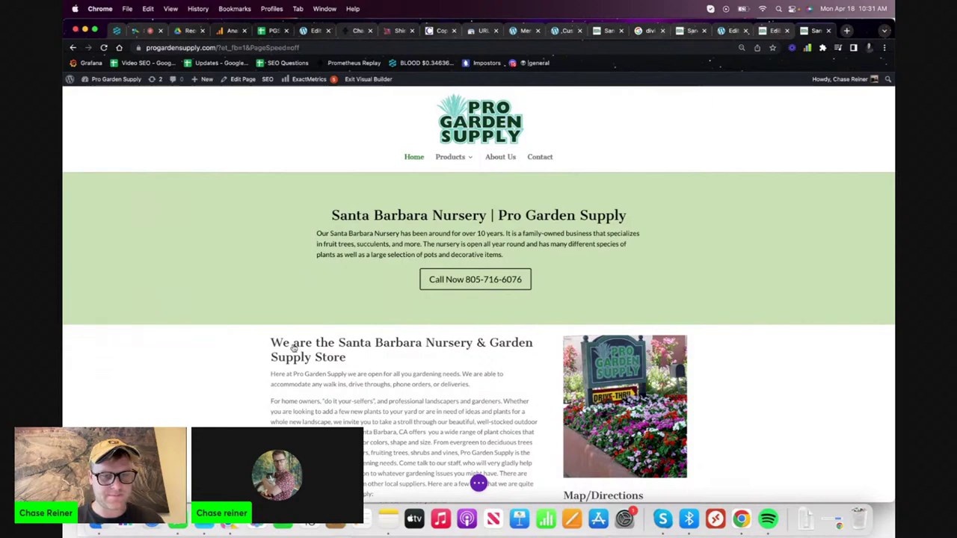
- Rearrange the new section's rows by dragging and check the result above the footer
{"action": "scroll", "coordinate": [289, 341], "scroll_direction": "down", "scroll_amount": 15}
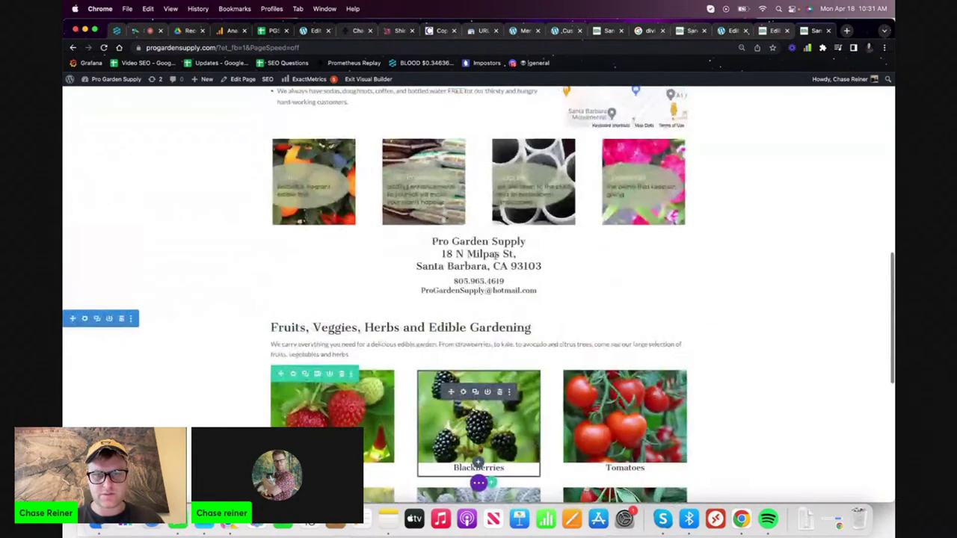
{"action": "left_click", "coordinate": [496, 256]}
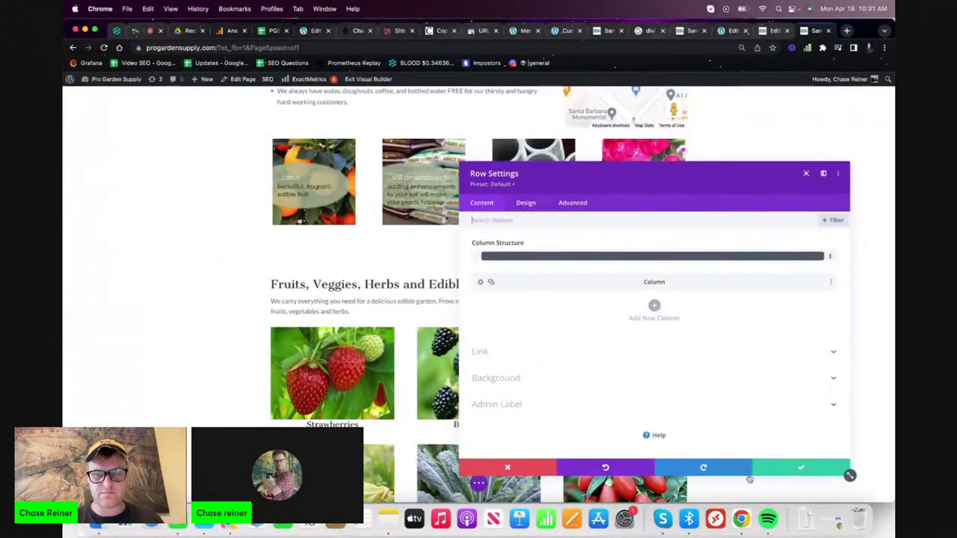
{"action": "left_click", "coordinate": [546, 472]}
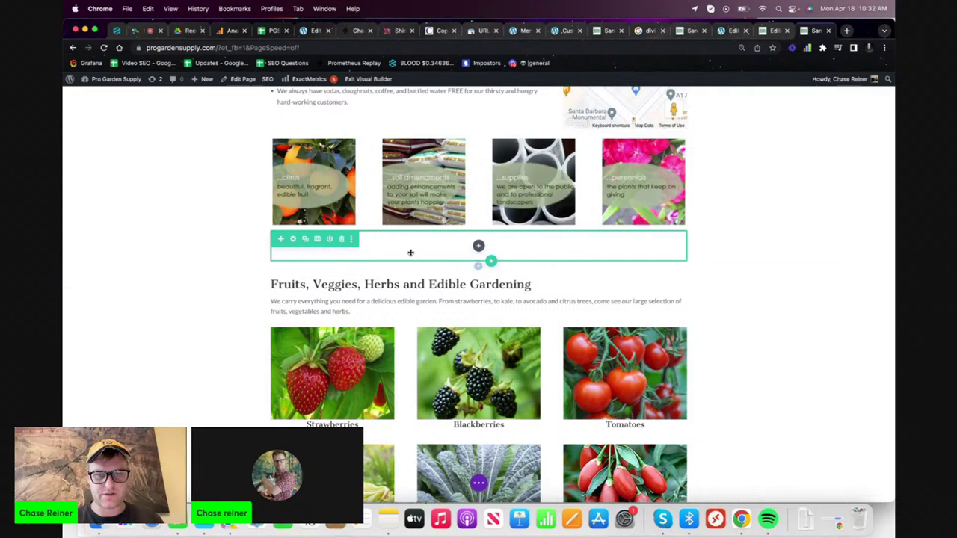
{"action": "left_click_drag", "start_coordinate": [342, 240], "coordinate": [502, 428]}
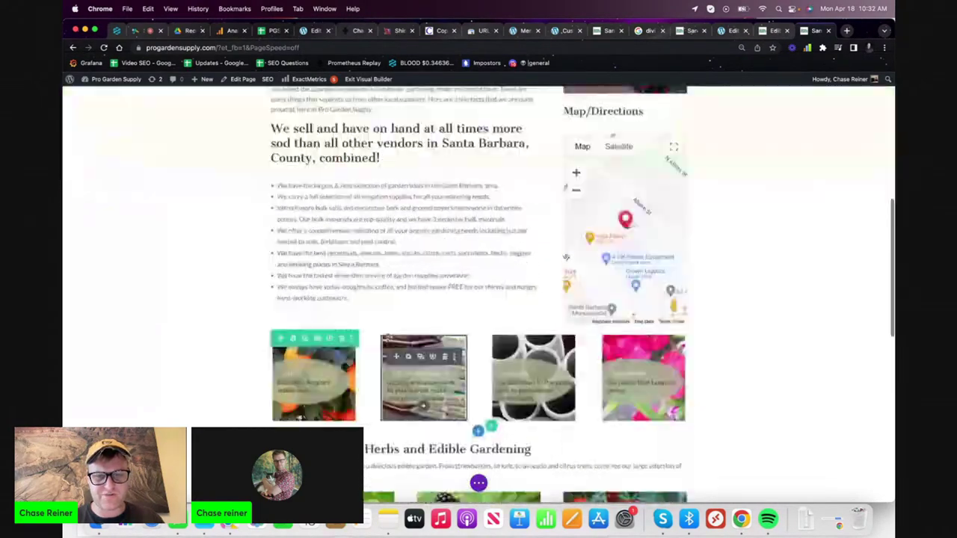
{"action": "scroll", "coordinate": [385, 243], "scroll_direction": "down", "scroll_amount": 5}
{"action": "scroll", "coordinate": [378, 233], "scroll_direction": "down", "scroll_amount": 9}
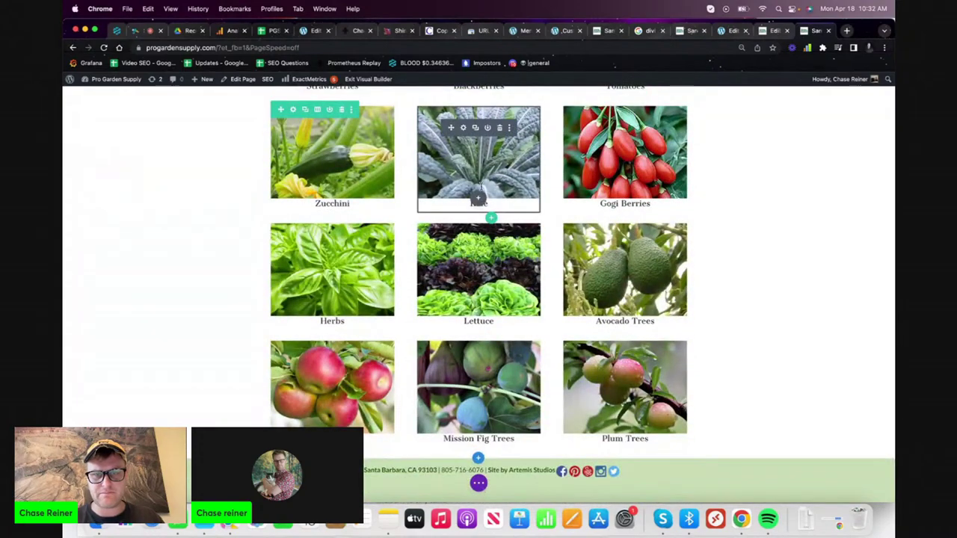
{"action": "scroll", "coordinate": [479, 197], "scroll_direction": "up", "scroll_amount": 20}
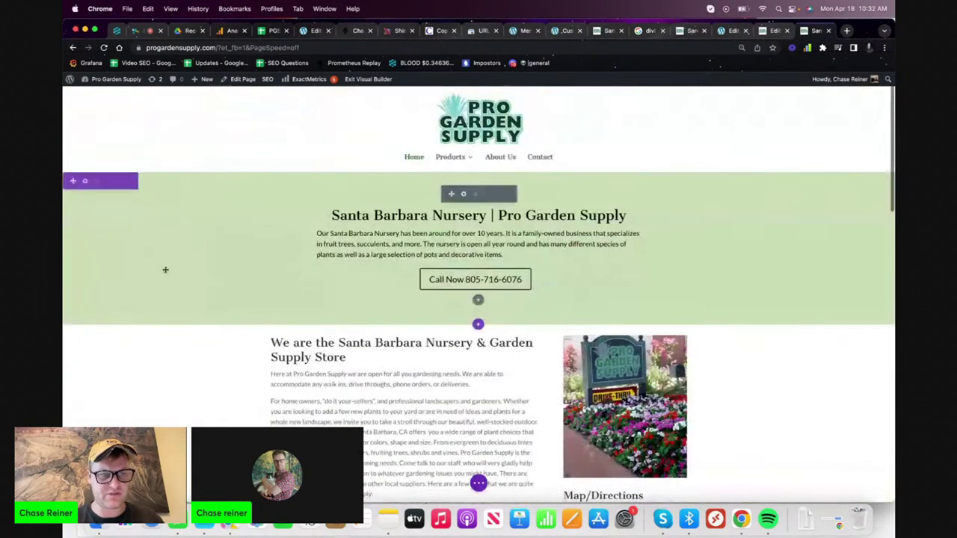
- Open progardensupply.com in a new tab and scroll to verify the produce photo grid
{"action": "left_click", "coordinate": [479, 485]}
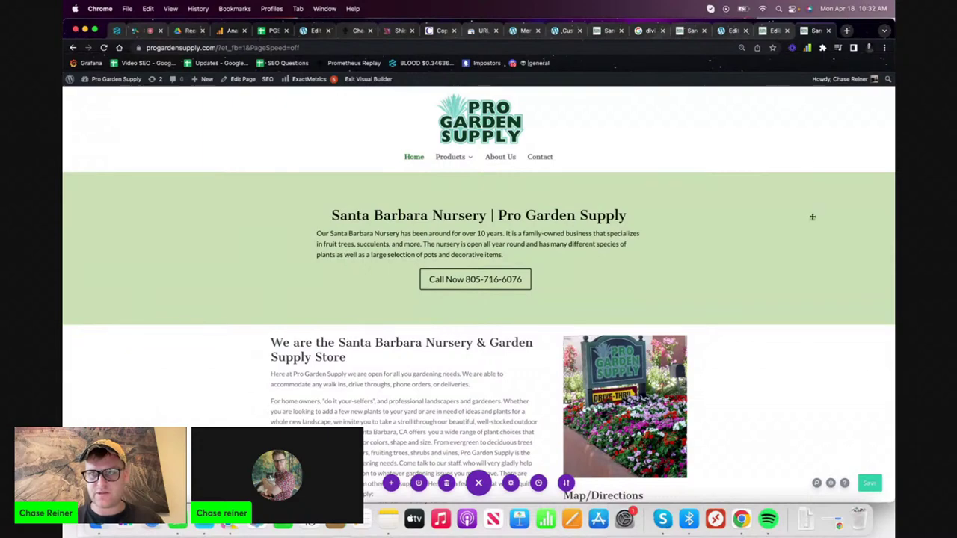
{"action": "left_click", "coordinate": [845, 31]}
{"action": "type", "text": "pro"}
{"action": "key", "text": "Return"}
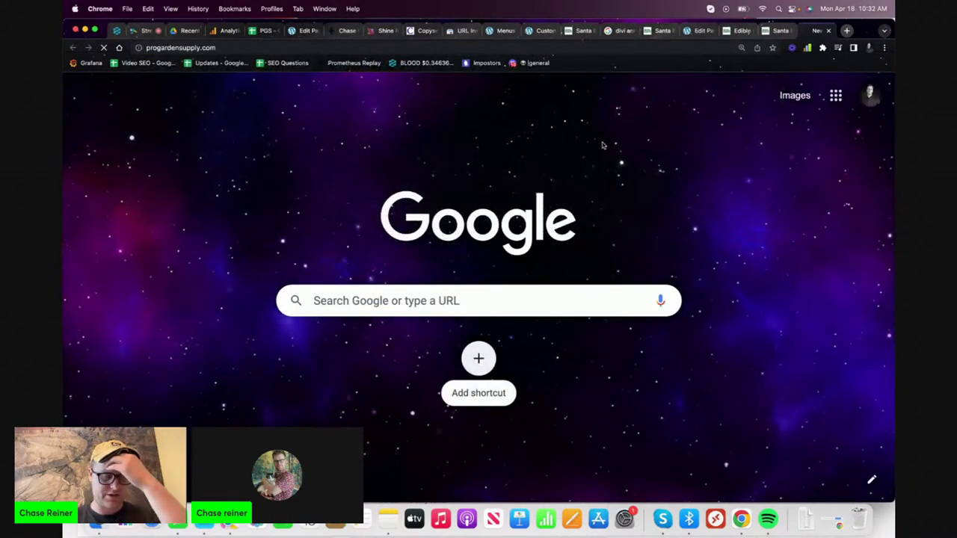
{"action": "scroll", "coordinate": [523, 150], "scroll_direction": "down", "scroll_amount": 15}
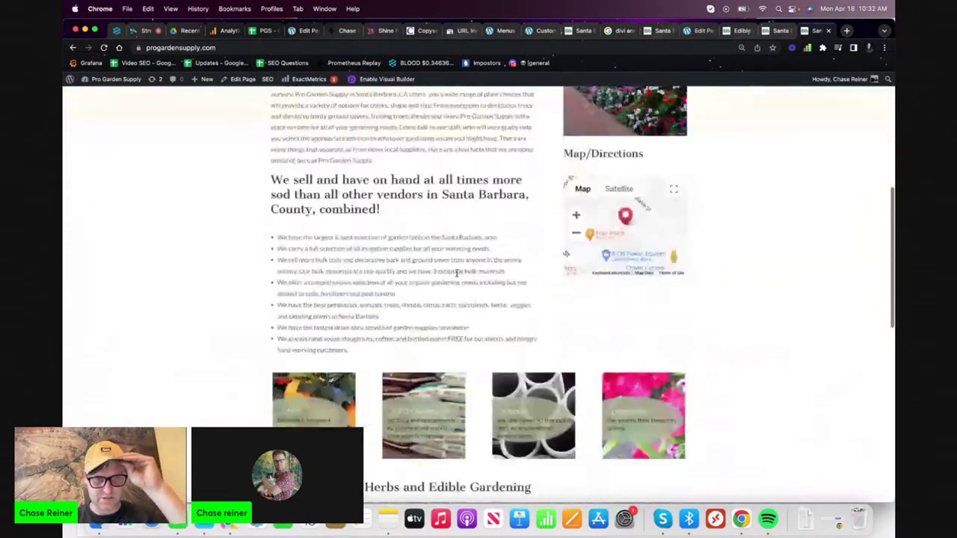
{"action": "scroll", "coordinate": [478, 299], "scroll_direction": "down", "scroll_amount": 5}
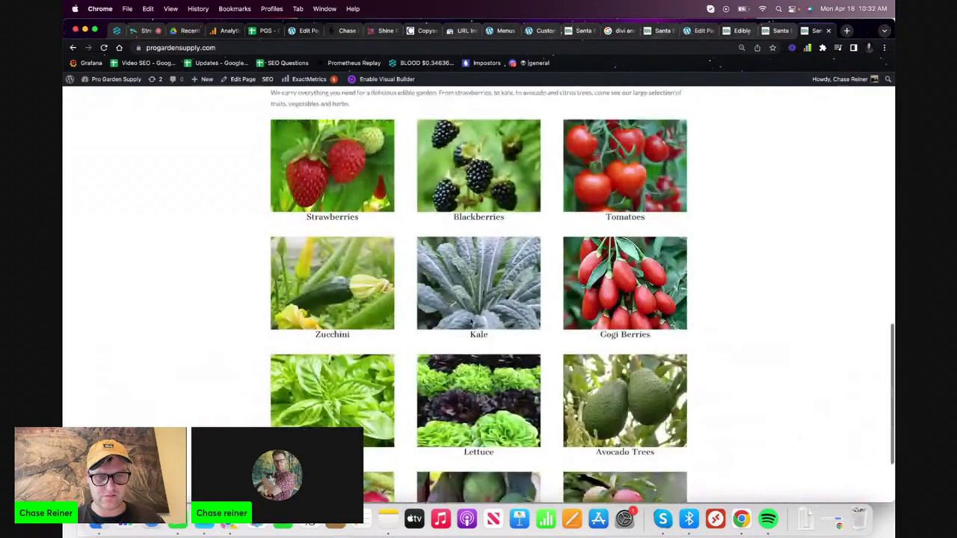
{"action": "scroll", "coordinate": [472, 332], "scroll_direction": "down", "scroll_amount": 1}
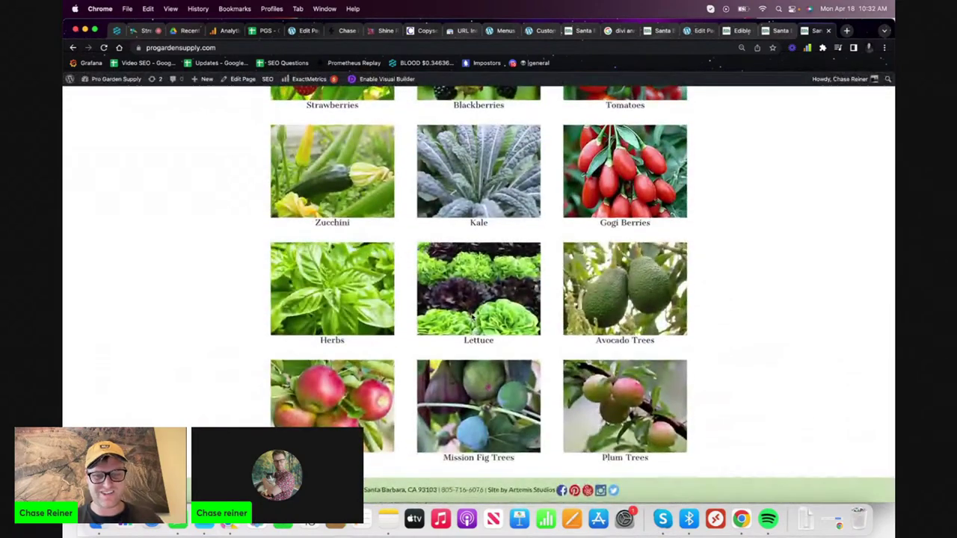
{"action": "scroll", "coordinate": [472, 318], "scroll_direction": "up", "scroll_amount": 6}
{"action": "scroll", "coordinate": [472, 317], "scroll_direction": "down", "scroll_amount": 4}
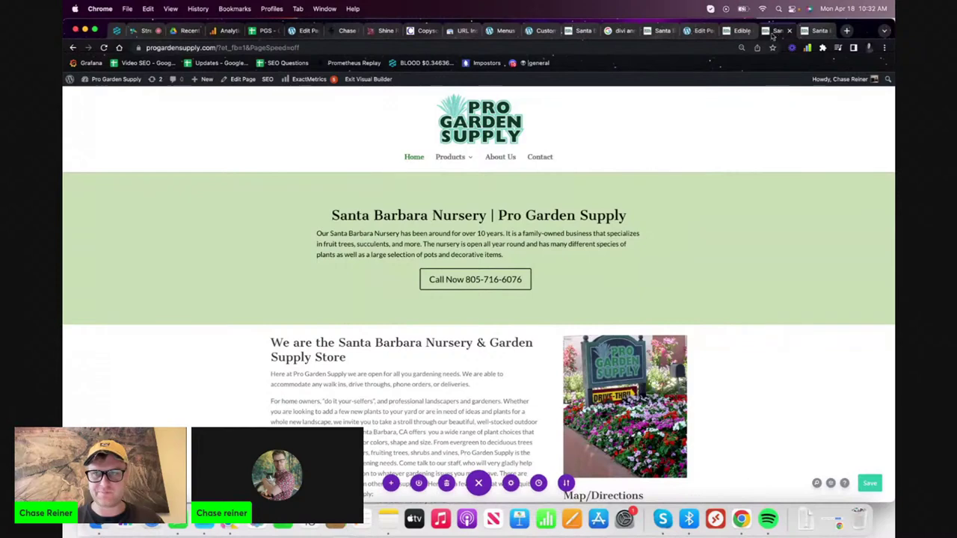
- Open the Edible Garden page in the WordPress editor and move it to the Trash
{"action": "left_click", "coordinate": [741, 31]}
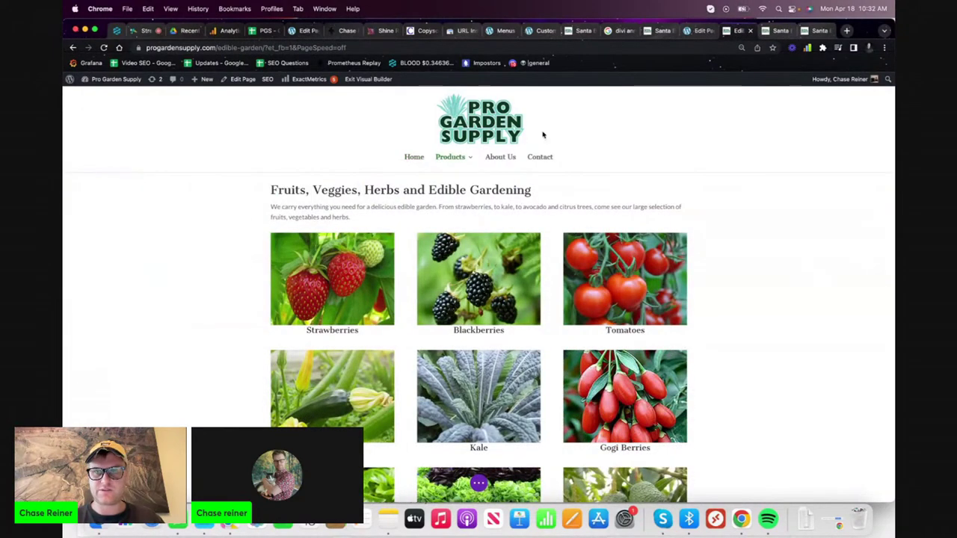
{"action": "mouse_move", "coordinate": [208, 79]}
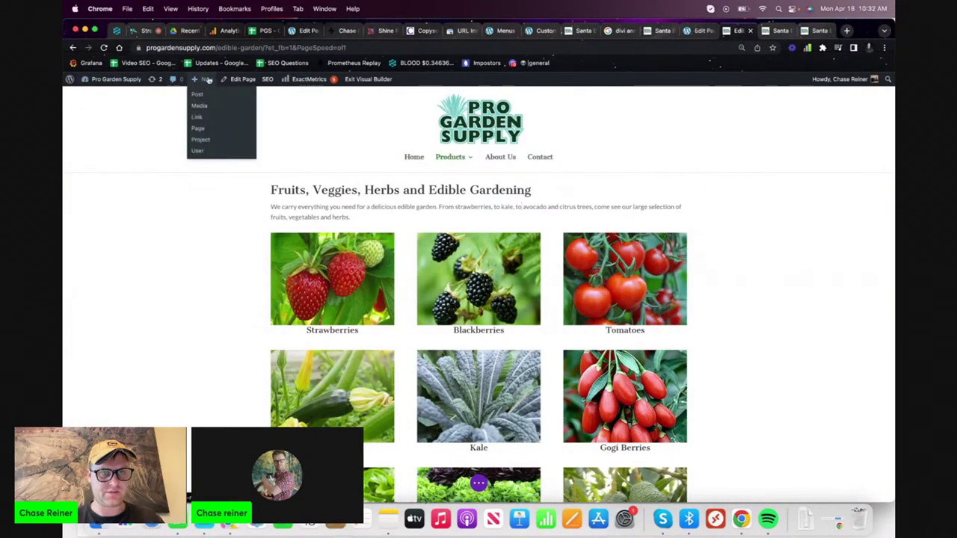
{"action": "left_click", "coordinate": [244, 81]}
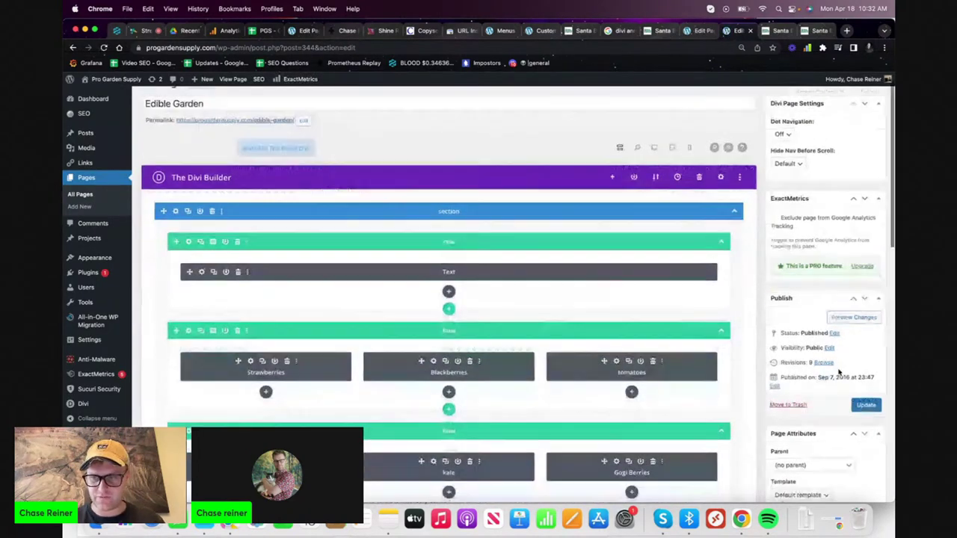
{"action": "scroll", "coordinate": [786, 366], "scroll_direction": "down", "scroll_amount": 1}
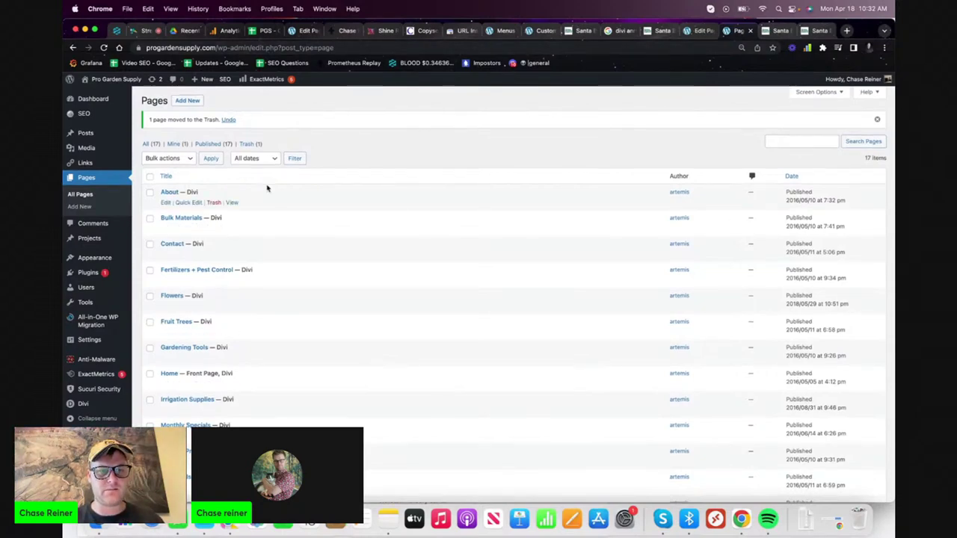
{"action": "scroll", "coordinate": [267, 187], "scroll_direction": "down", "scroll_amount": 3}
- Change the edible-garden keyword in cell B9 to 'N/A (DELETED)'
{"action": "left_click", "coordinate": [782, 31]}
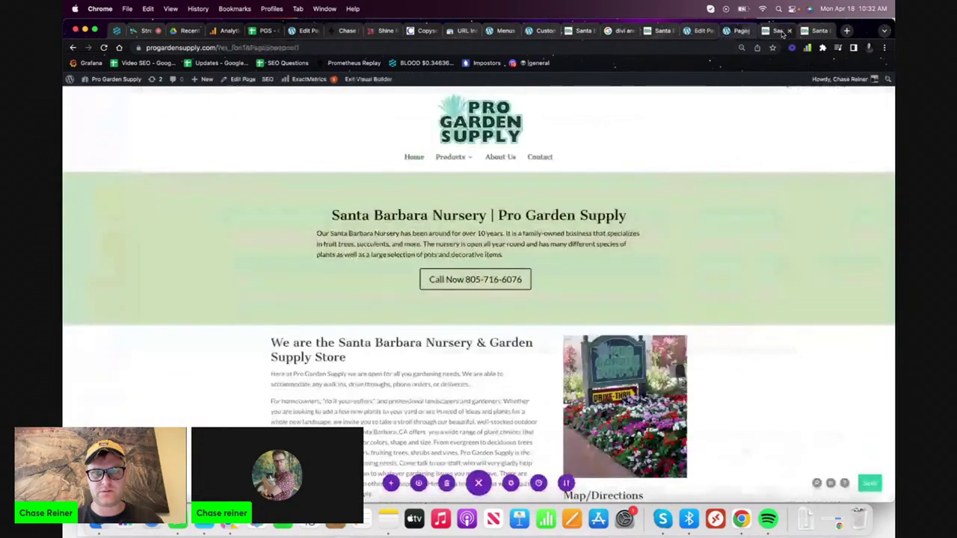
{"action": "left_click", "coordinate": [256, 31]}
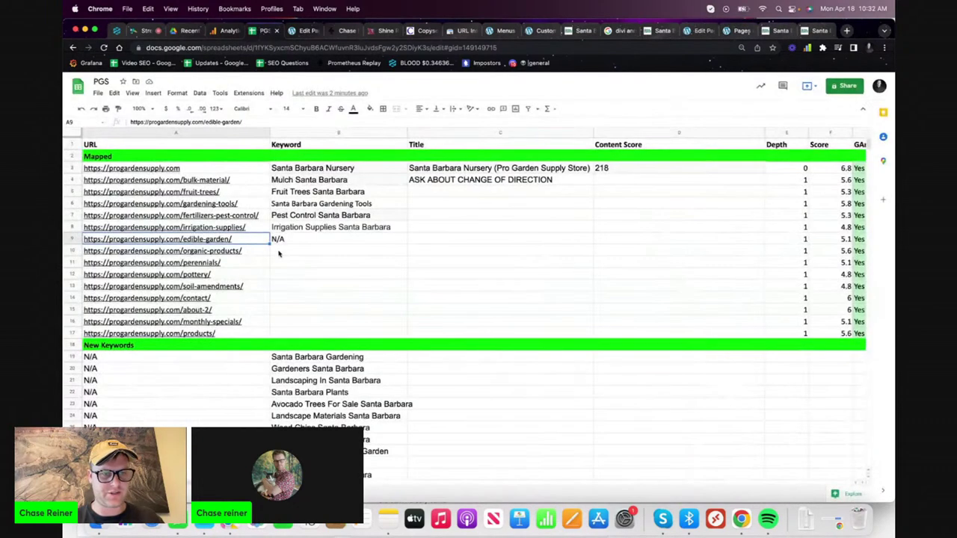
{"action": "left_click", "coordinate": [310, 244]}
{"action": "key", "text": "Return"}
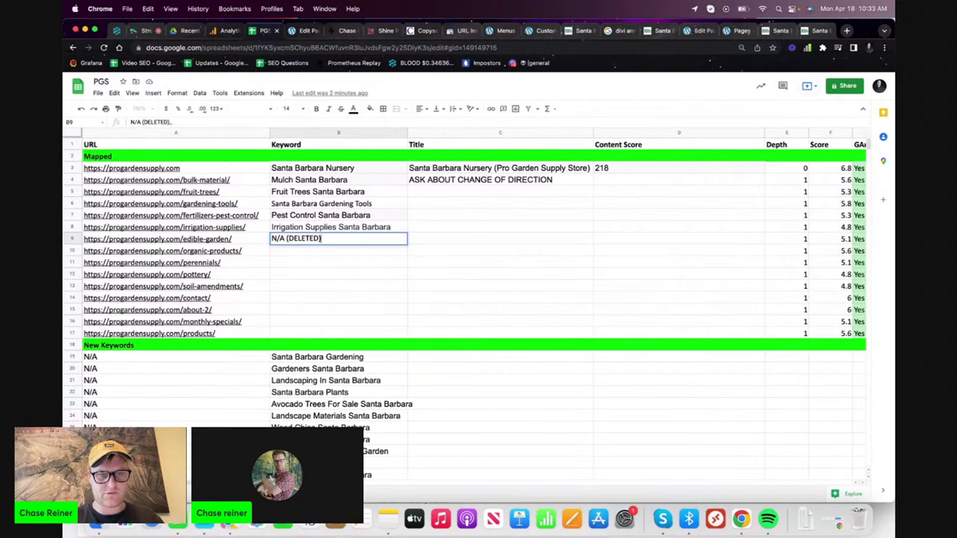
{"action": "type", "text": "(DELETED)"}
{"action": "key", "text": "Return"}
{"action": "left_click", "coordinate": [152, 263]}
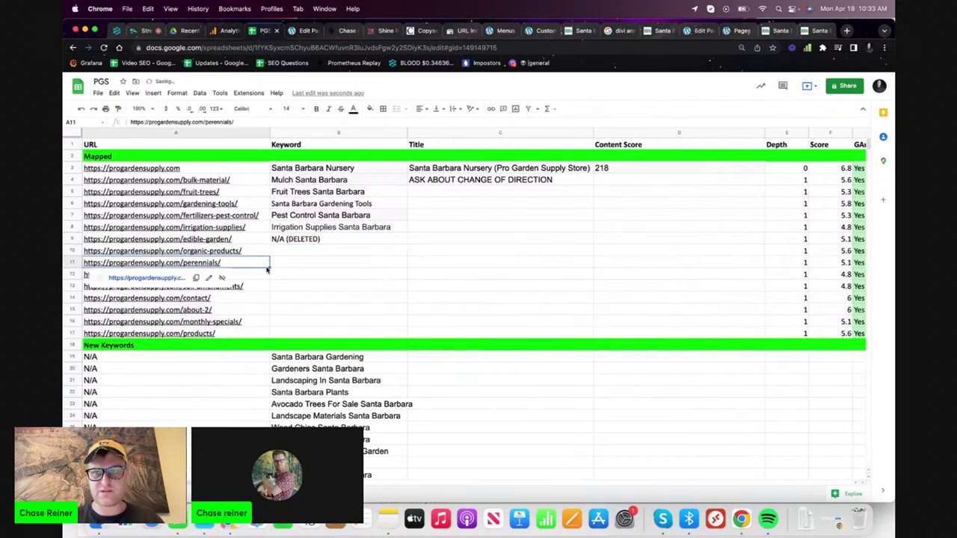
{"action": "left_click", "coordinate": [818, 32]}
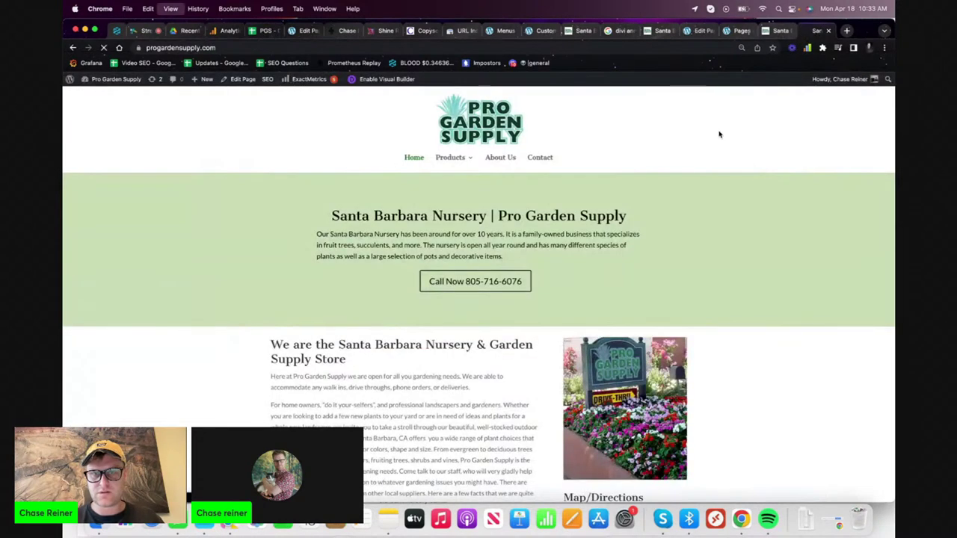
- Open the Gardening Tools product page and check its keyword in the spreadsheet
{"action": "mouse_move", "coordinate": [441, 163]}
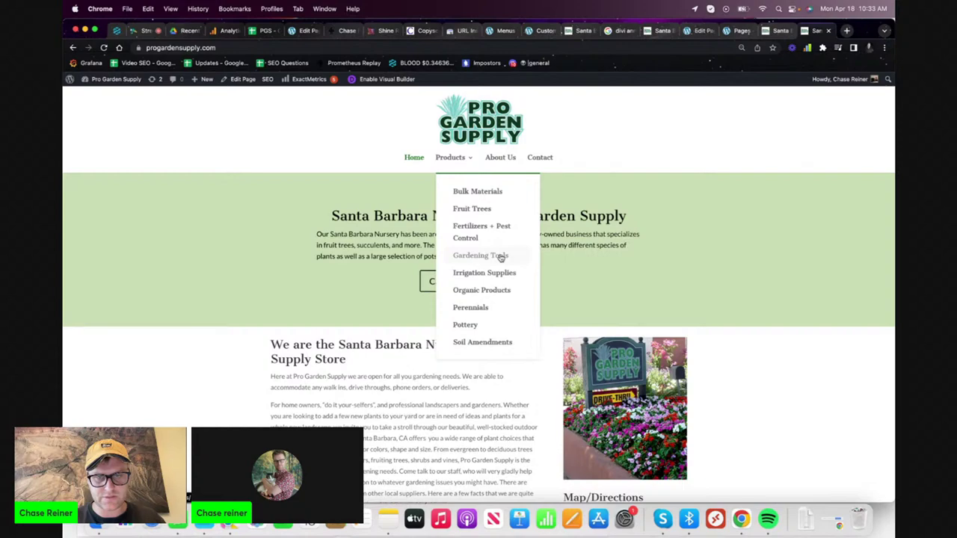
{"action": "left_click", "coordinate": [502, 257]}
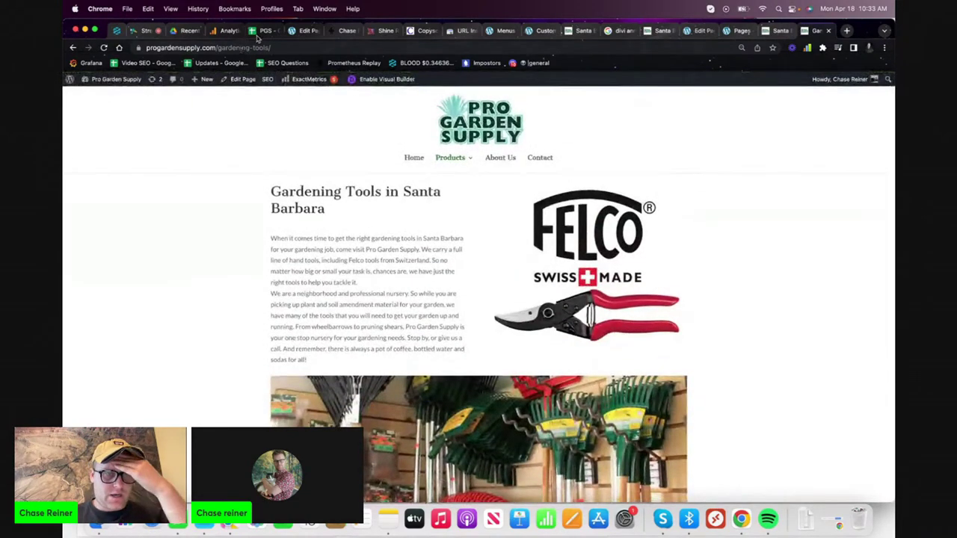
{"action": "left_click", "coordinate": [261, 33]}
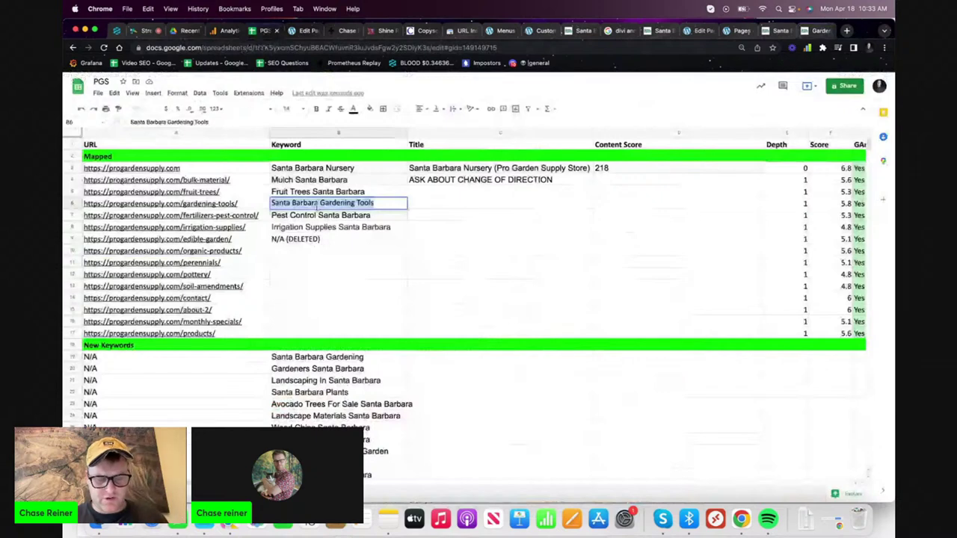
{"action": "left_click", "coordinate": [816, 30]}
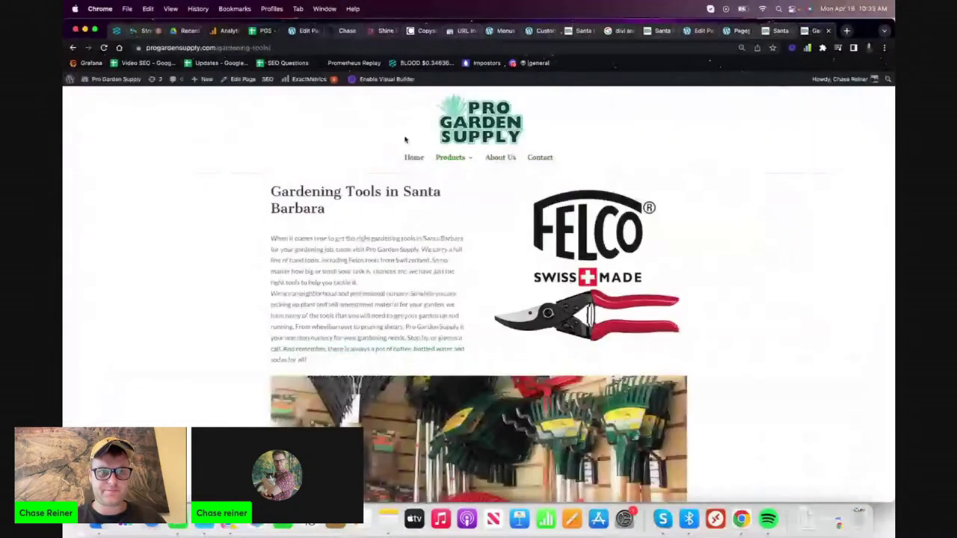
- Dismiss Search Console's indexing-requested notice and open the live Fruit Trees page
{"action": "left_click", "coordinate": [468, 31]}
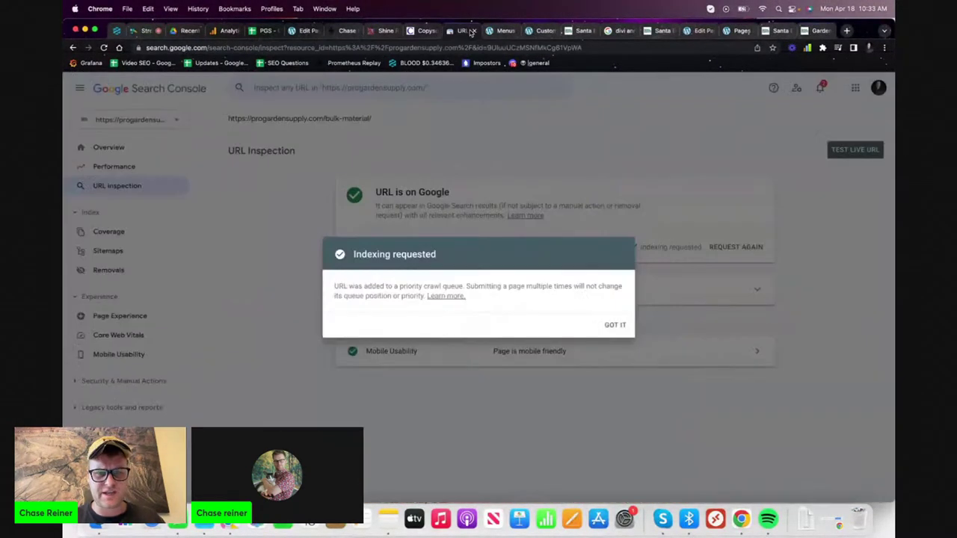
{"action": "left_click", "coordinate": [595, 224]}
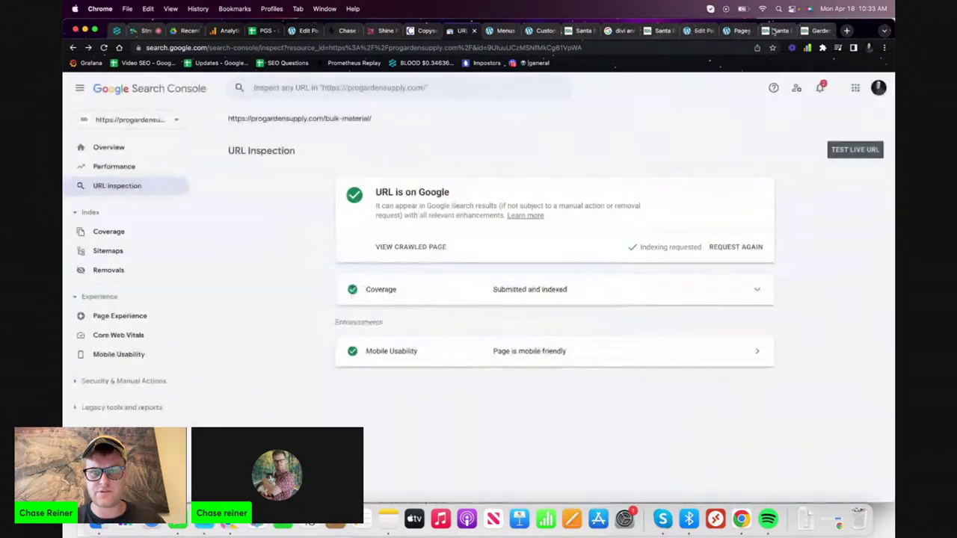
{"action": "left_click", "coordinate": [775, 31]}
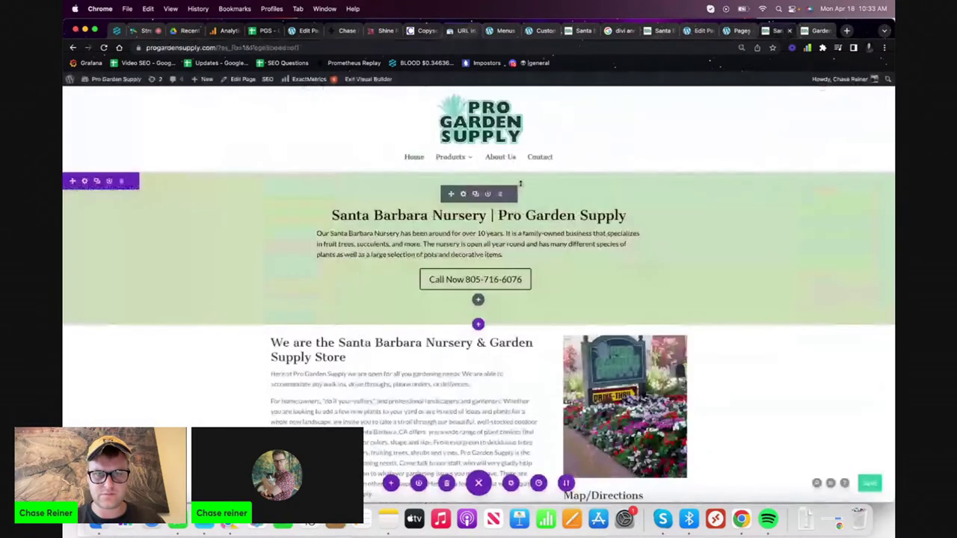
{"action": "left_click", "coordinate": [822, 31]}
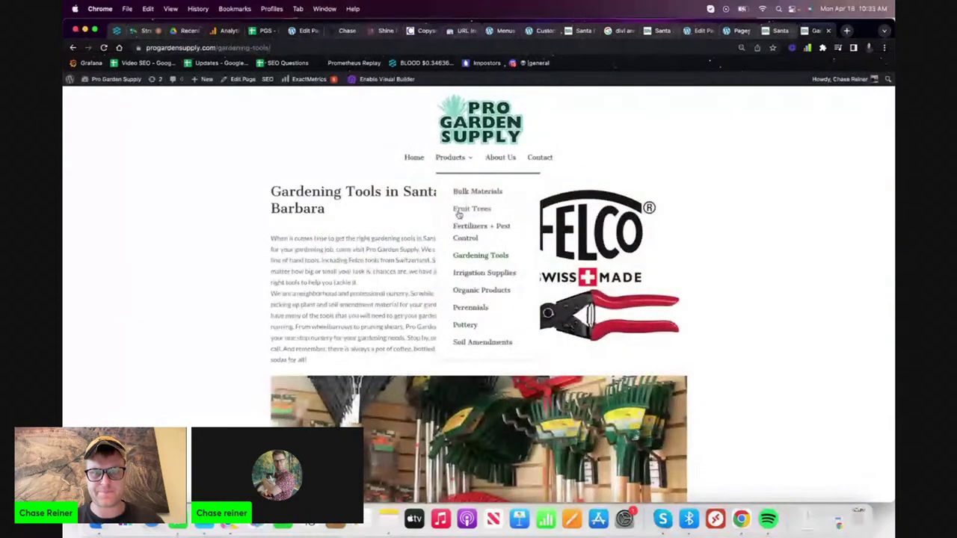
{"action": "left_click", "coordinate": [459, 210]}
{"action": "left_click", "coordinate": [397, 47]}
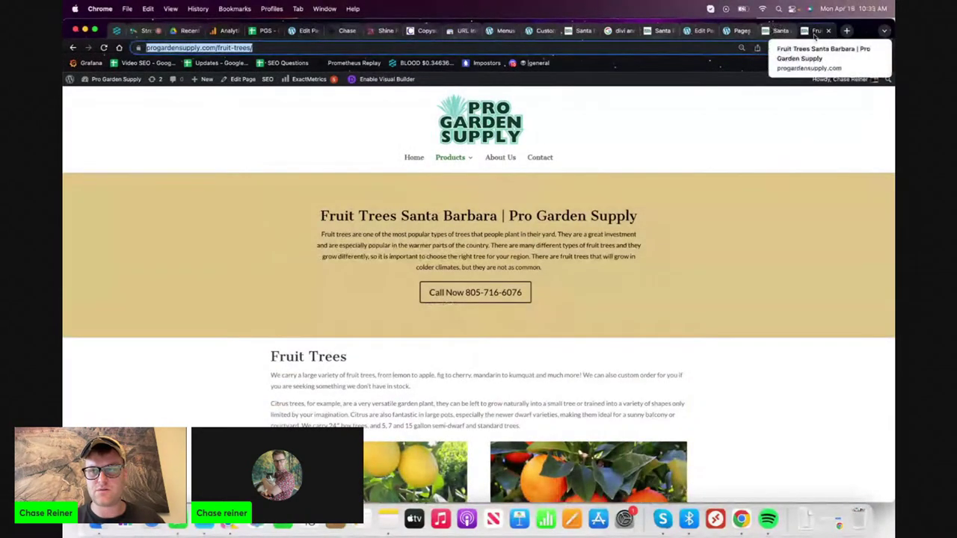
- Append '(Get a Tree Today!)' to the Fruit Trees SEO title tag and update the page
{"action": "left_click", "coordinate": [252, 80]}
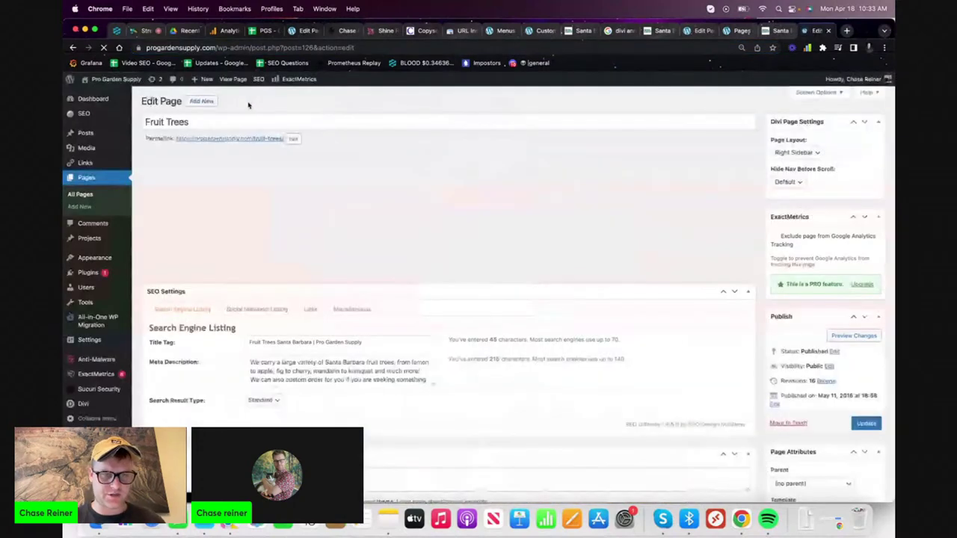
{"action": "scroll", "coordinate": [444, 276], "scroll_direction": "down", "scroll_amount": 10}
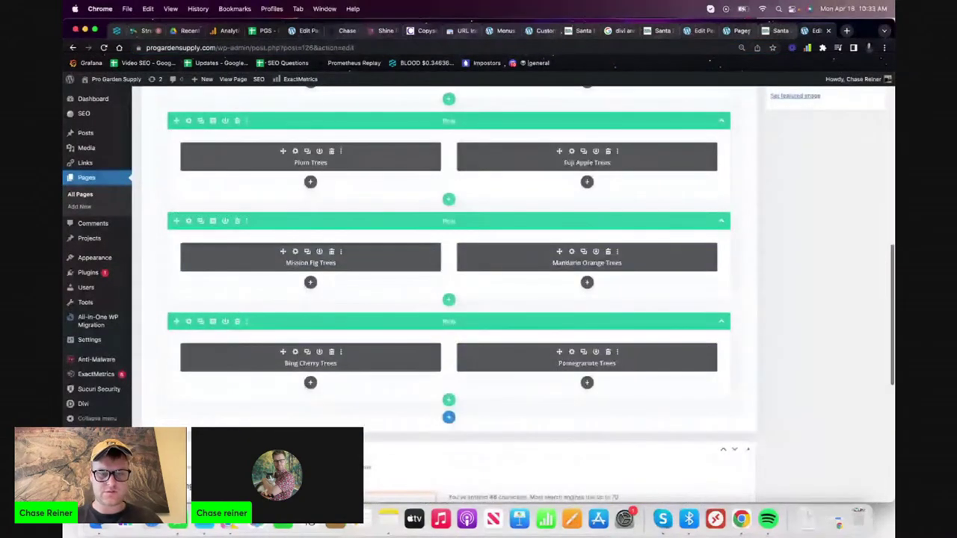
{"action": "scroll", "coordinate": [386, 254], "scroll_direction": "down", "scroll_amount": 5}
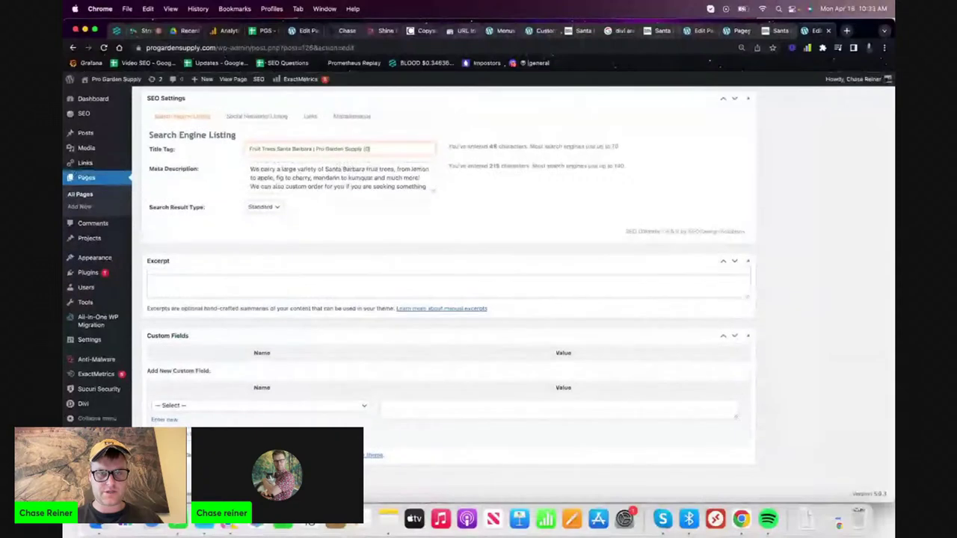
{"action": "type", "text": "et a"}
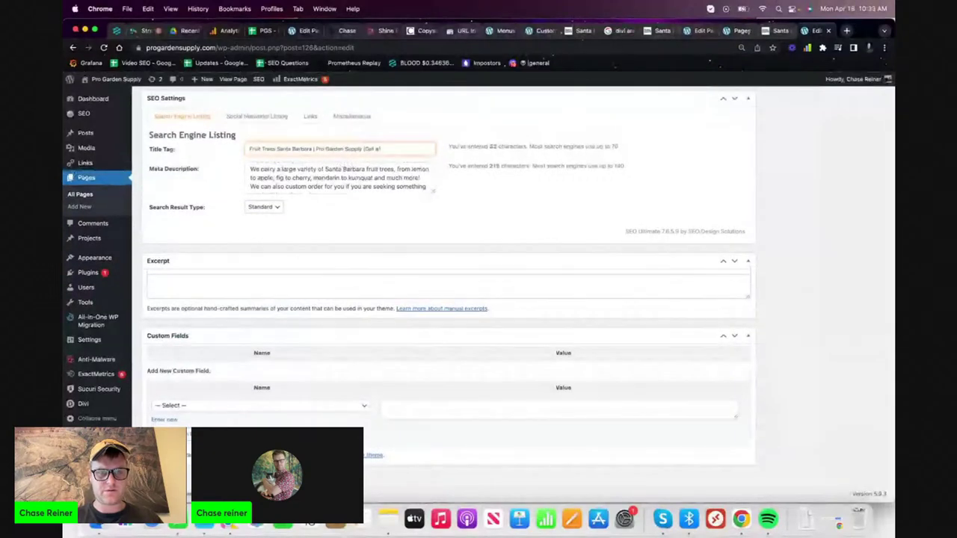
{"action": "key", "text": "BackSpace"}
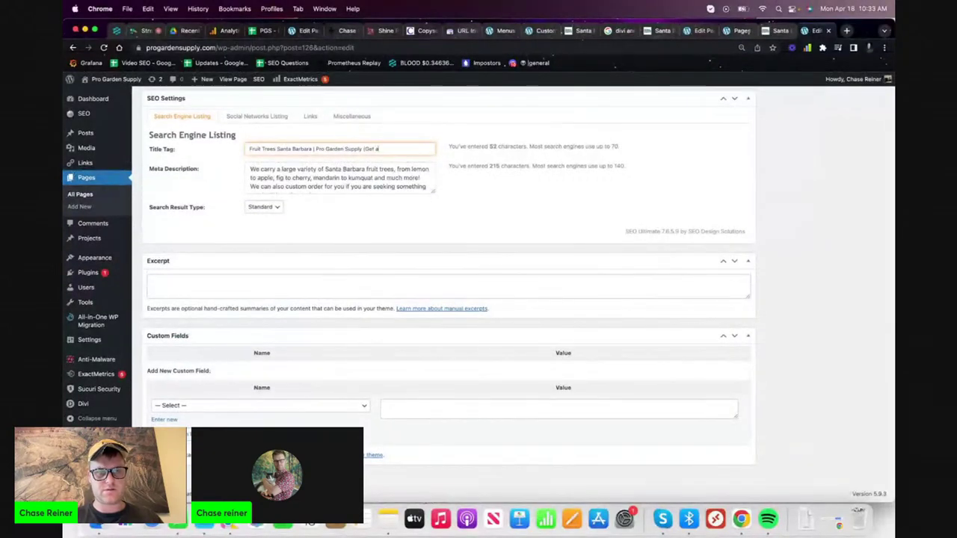
{"action": "type", "text": "a Tree Today!)"}
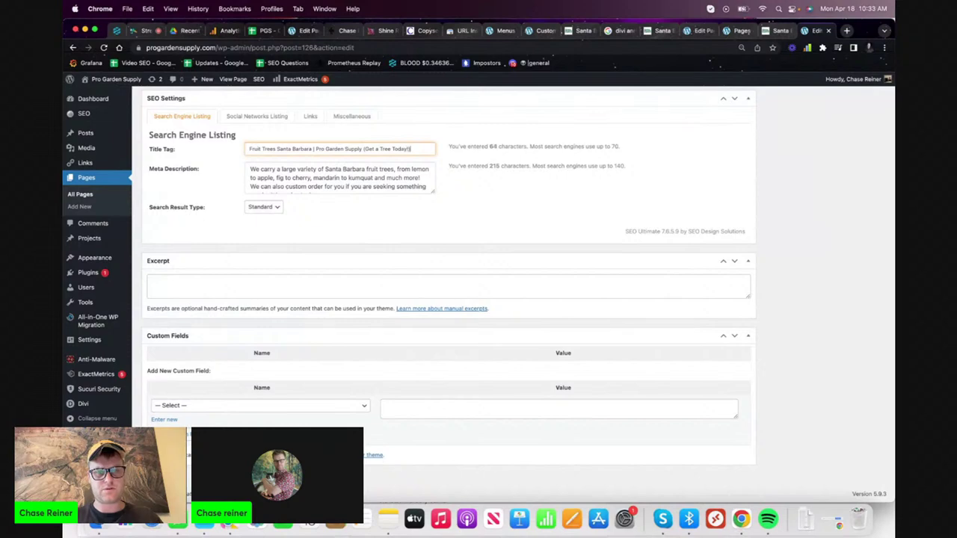
{"action": "left_click", "coordinate": [432, 253]}
{"action": "scroll", "coordinate": [513, 231], "scroll_direction": "up", "scroll_amount": 15}
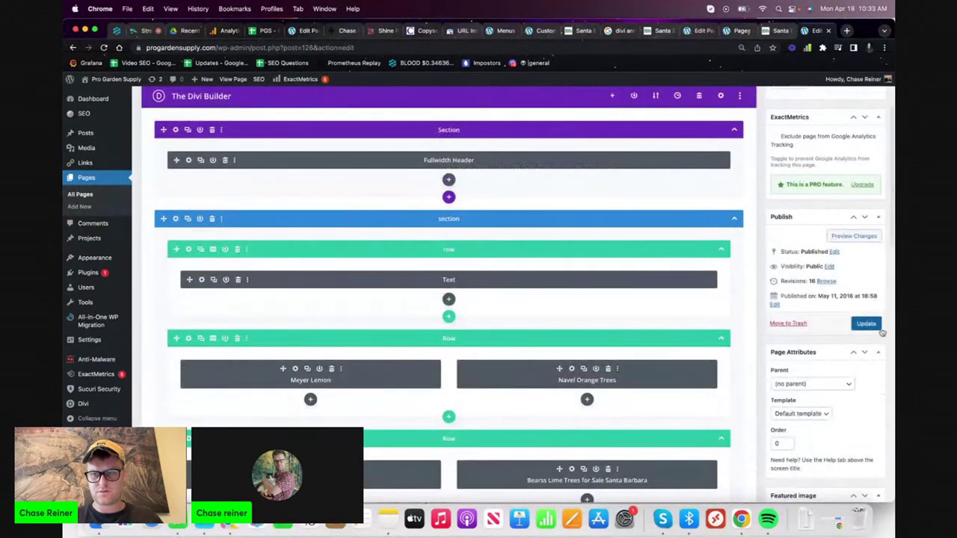
{"action": "left_click", "coordinate": [867, 324]}
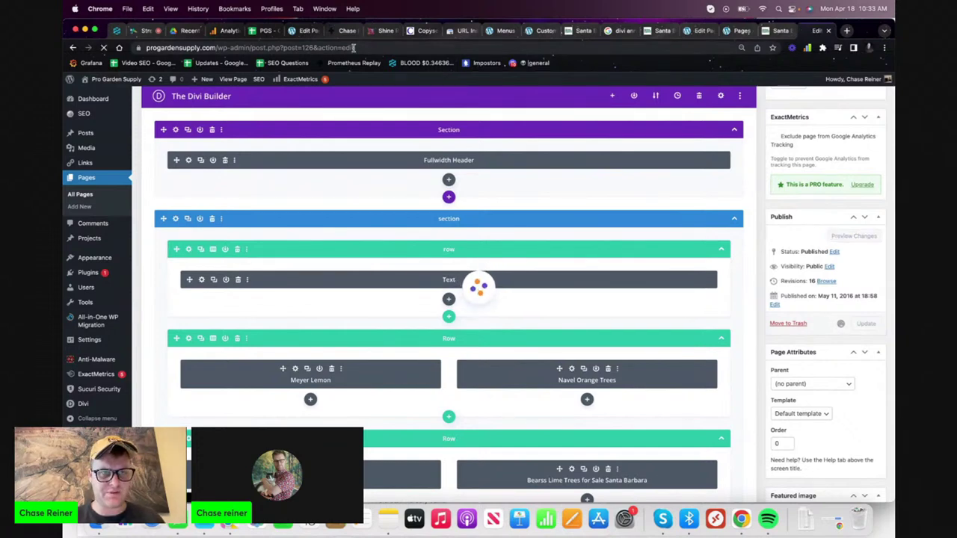
{"action": "left_click", "coordinate": [223, 30]}
{"action": "left_click", "coordinate": [201, 112]}
- View the Acquisition > All Traffic > Source/Medium report for Apr 11–17, 2022
{"action": "left_click", "coordinate": [104, 193]}
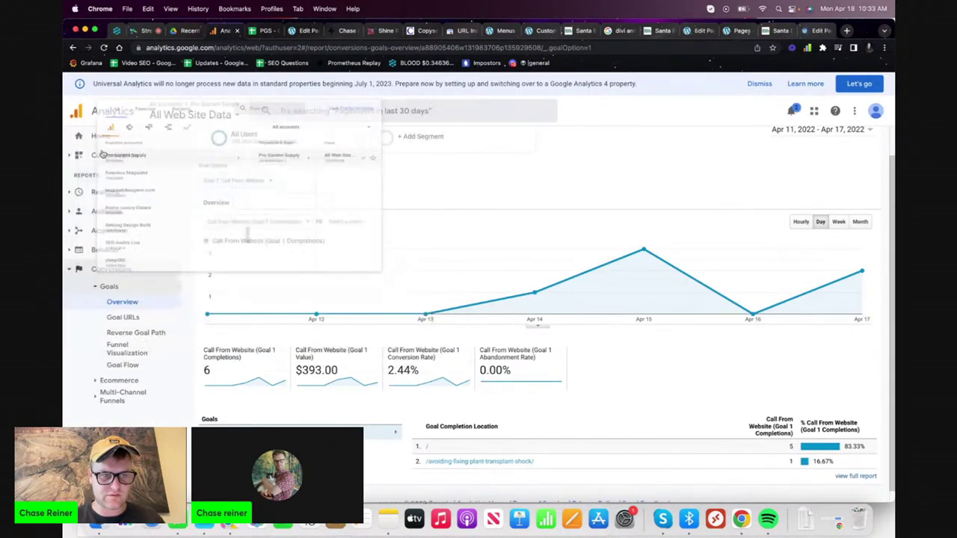
{"action": "left_click", "coordinate": [106, 192]}
{"action": "left_click", "coordinate": [109, 231]}
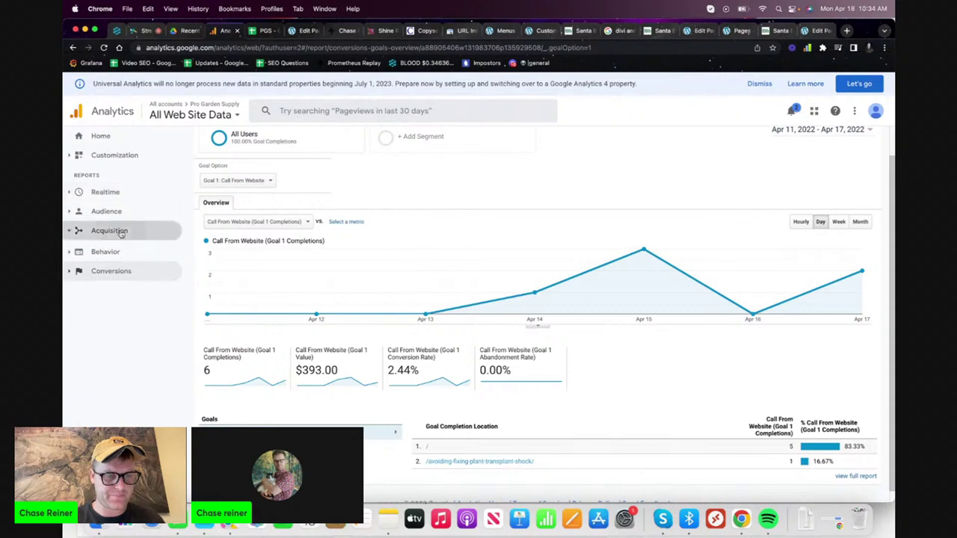
{"action": "left_click", "coordinate": [127, 268]}
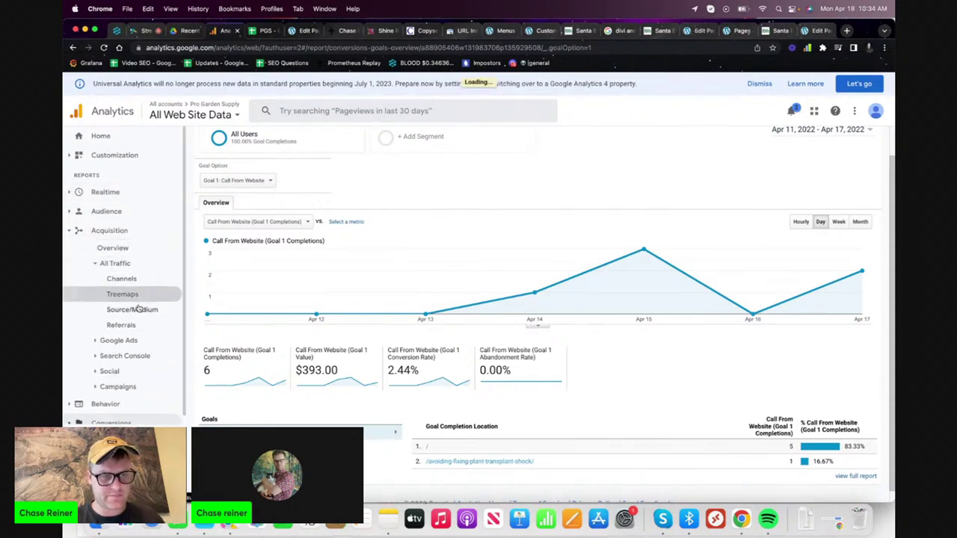
{"action": "left_click", "coordinate": [139, 311]}
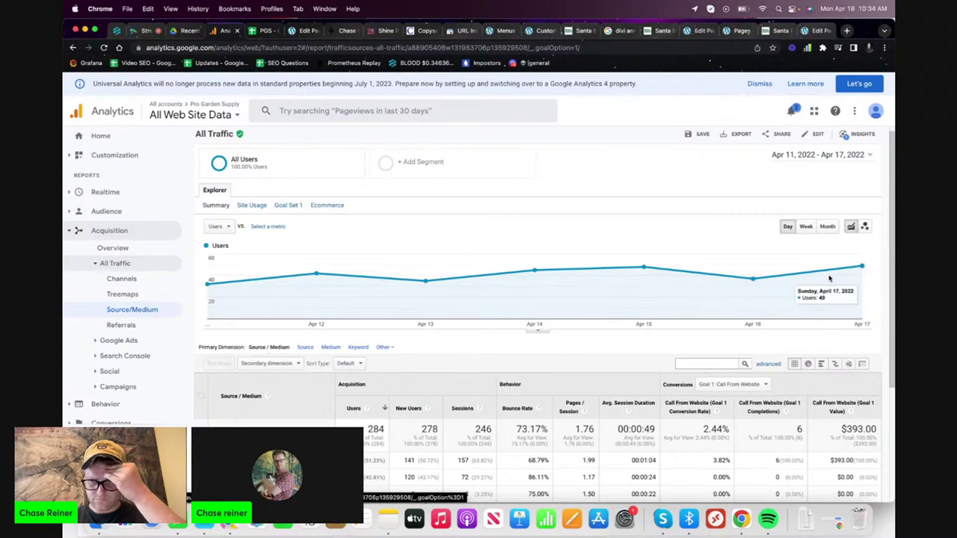
{"action": "scroll", "coordinate": [782, 298], "scroll_direction": "down", "scroll_amount": 5}
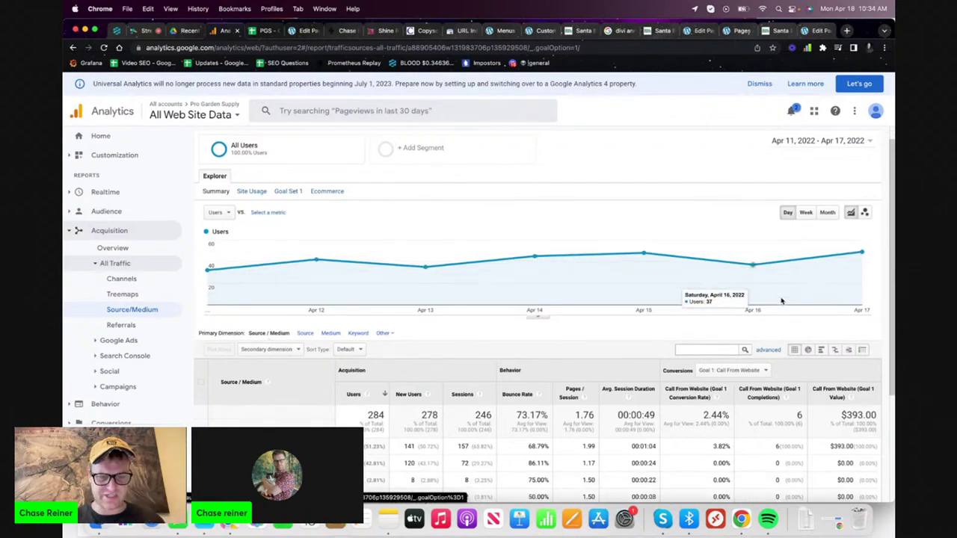
{"action": "scroll", "coordinate": [780, 298], "scroll_direction": "up", "scroll_amount": 5}
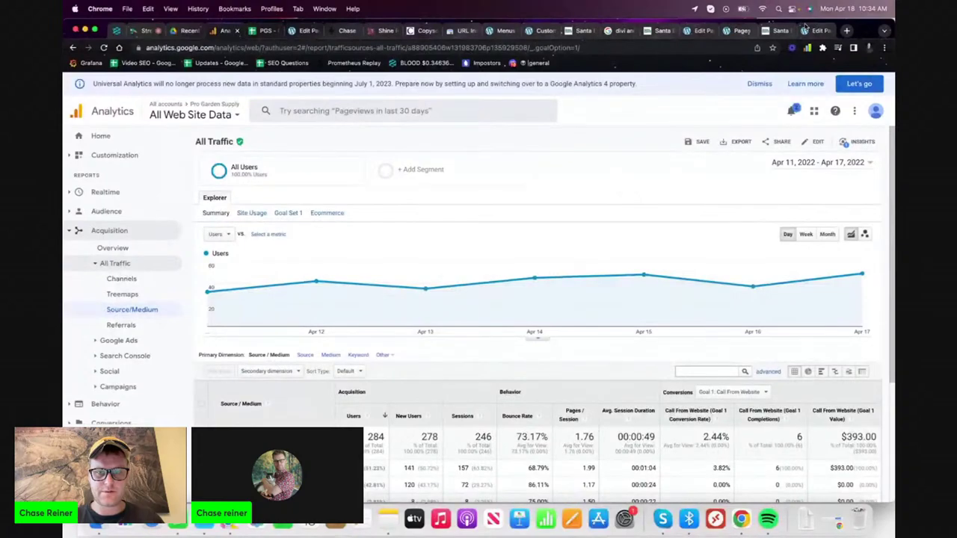
{"action": "left_click", "coordinate": [780, 30]}
- Load the progardensupply.com homepage in a new tab and look over its Products menu
{"action": "left_click", "coordinate": [846, 31]}
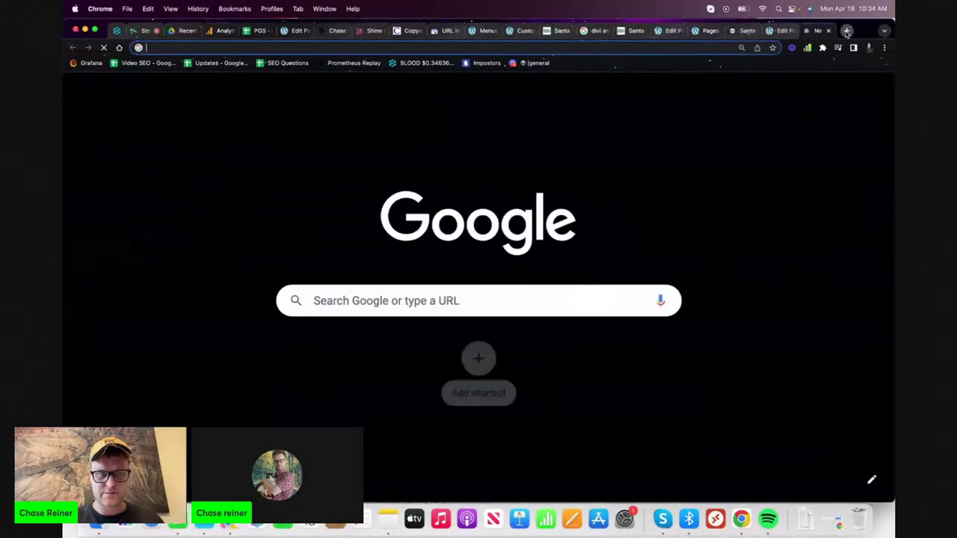
{"action": "type", "text": "pro"}
{"action": "key", "text": "Return"}
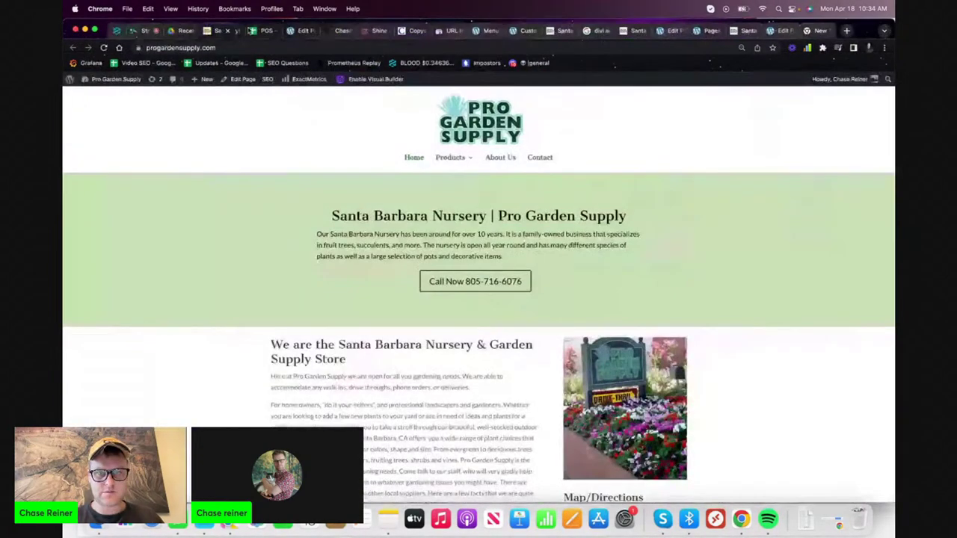
{"action": "mouse_move", "coordinate": [458, 165]}
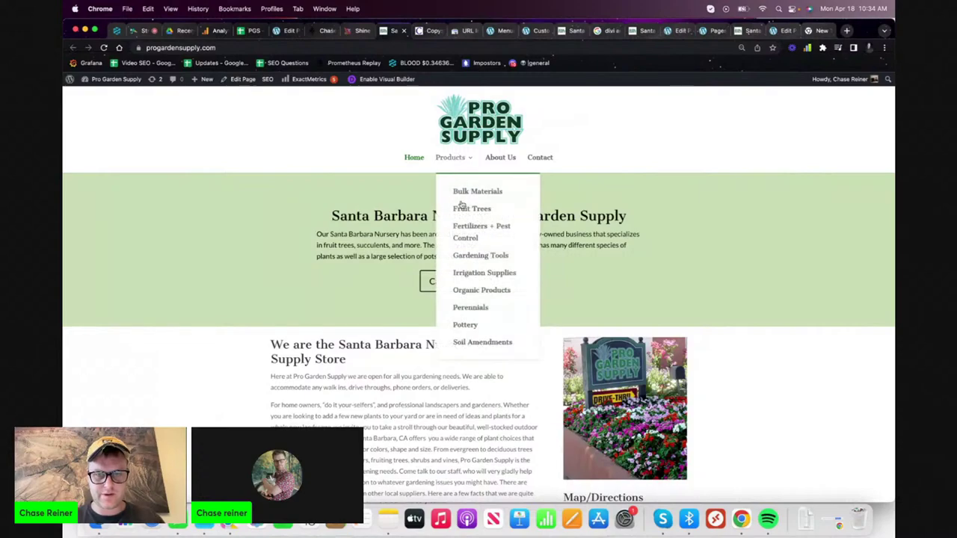
{"action": "scroll", "coordinate": [347, 270], "scroll_direction": "down", "scroll_amount": 15}
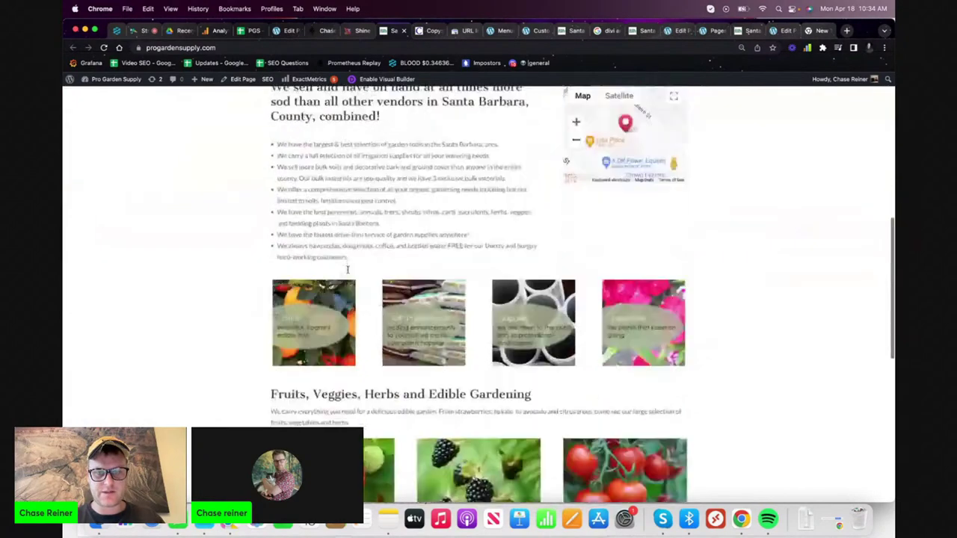
{"action": "scroll", "coordinate": [347, 270], "scroll_direction": "up", "scroll_amount": 10}
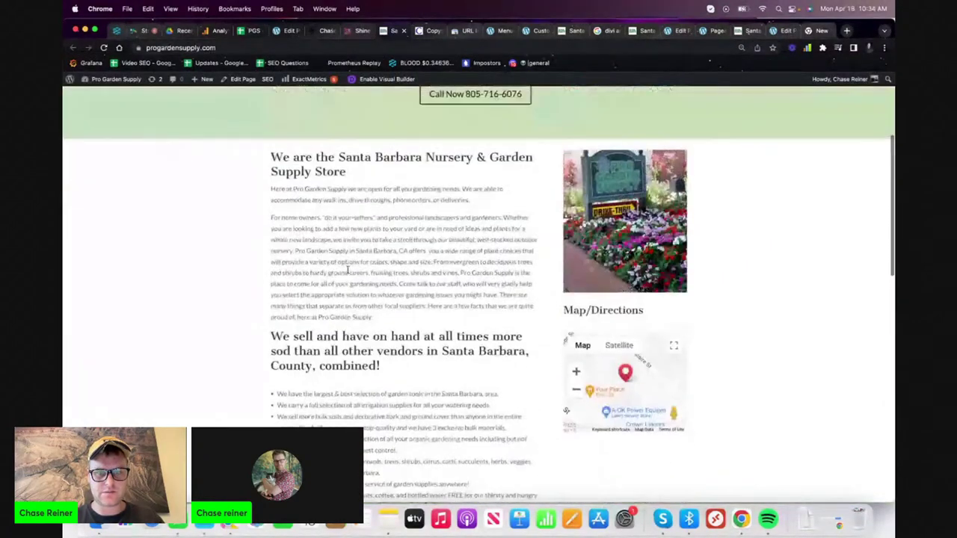
{"action": "scroll", "coordinate": [347, 269], "scroll_direction": "up", "scroll_amount": 3}
{"action": "mouse_move", "coordinate": [452, 119]}
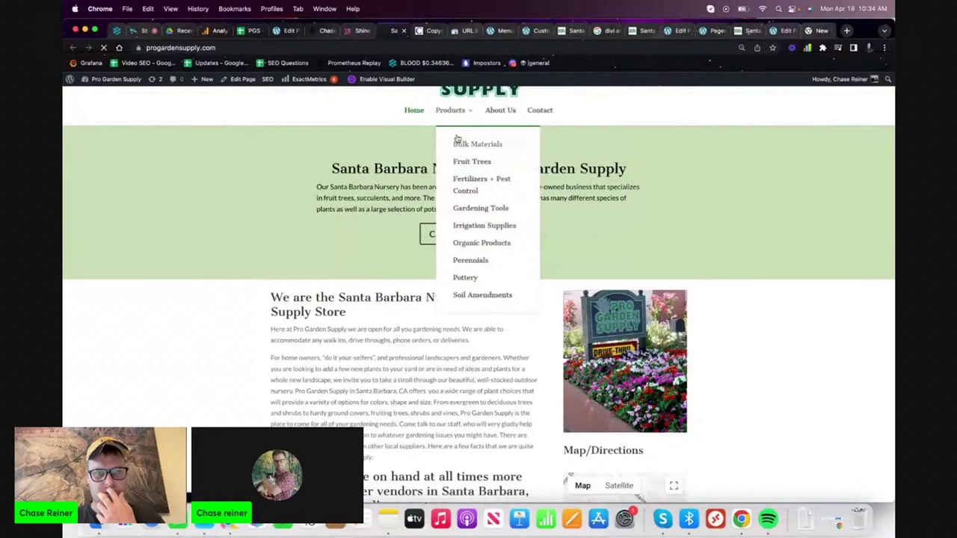
- Browse the Bulk Materials, Fruit Trees and Gardening Tools product pages
{"action": "left_click", "coordinate": [440, 140]}
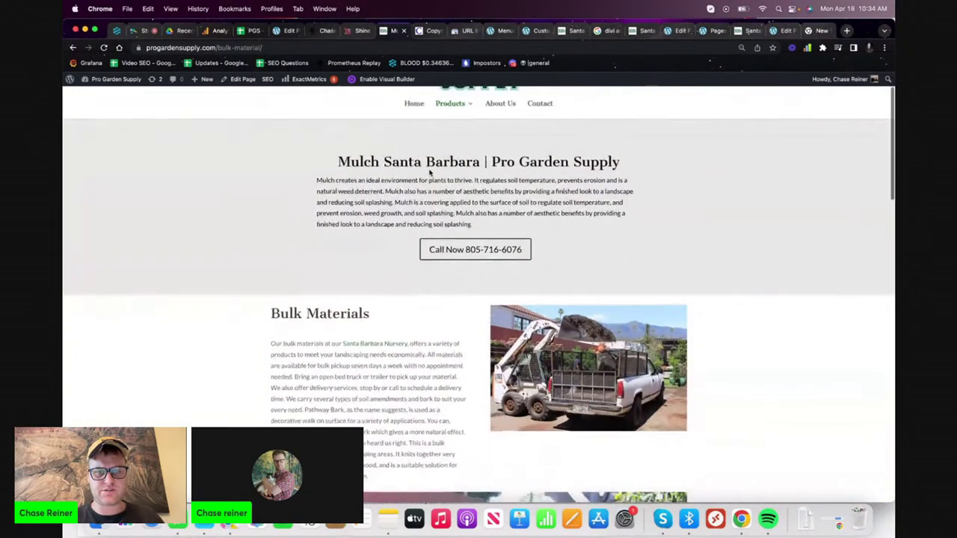
{"action": "scroll", "coordinate": [454, 161], "scroll_direction": "down", "scroll_amount": 4}
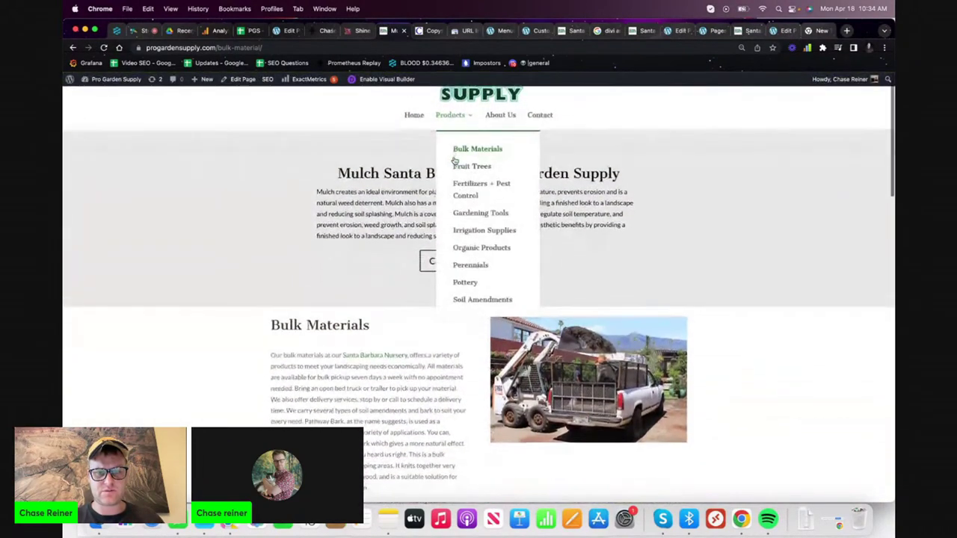
{"action": "scroll", "coordinate": [454, 161], "scroll_direction": "down", "scroll_amount": 3}
{"action": "scroll", "coordinate": [454, 161], "scroll_direction": "up", "scroll_amount": 6}
{"action": "scroll", "coordinate": [456, 160], "scroll_direction": "down", "scroll_amount": 1}
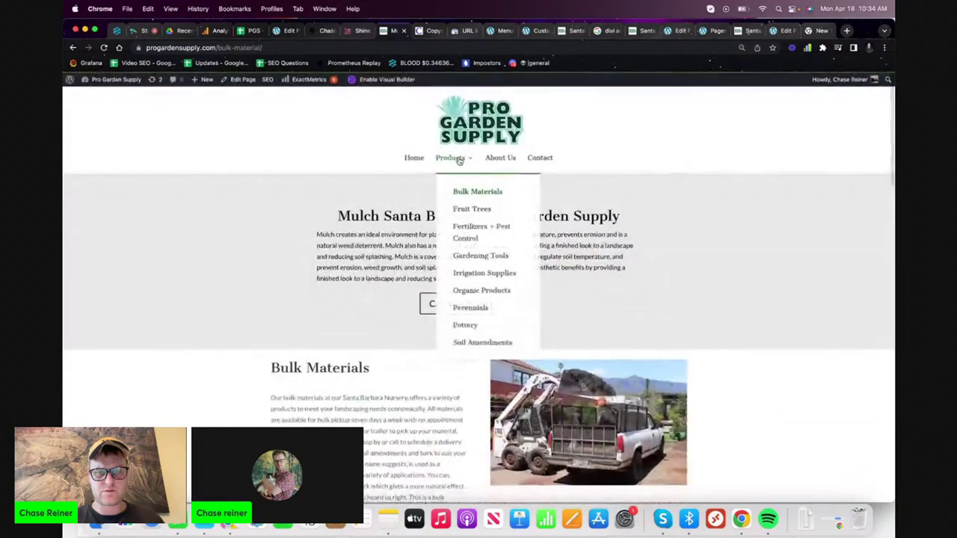
{"action": "left_click", "coordinate": [463, 209]}
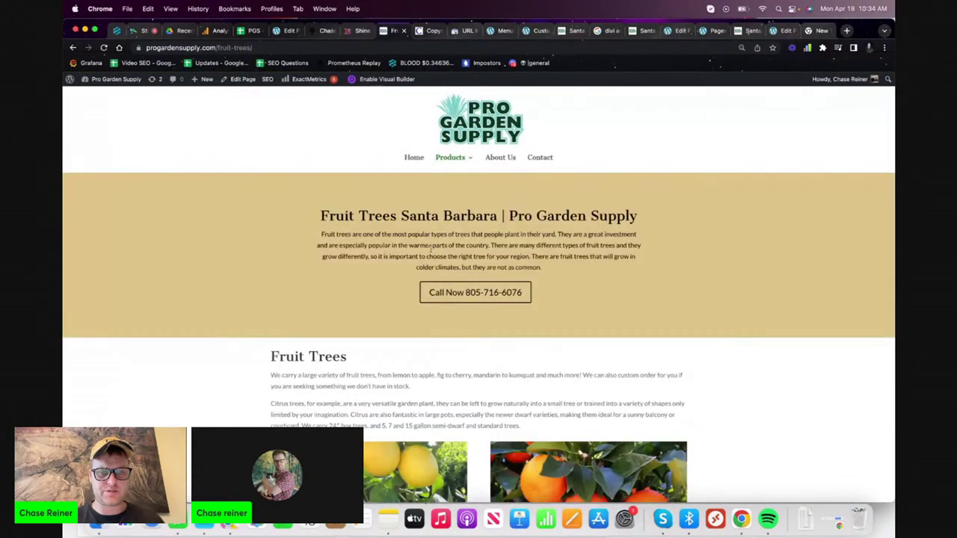
{"action": "scroll", "coordinate": [431, 252], "scroll_direction": "down", "scroll_amount": 5}
{"action": "scroll", "coordinate": [431, 252], "scroll_direction": "up", "scroll_amount": 5}
{"action": "mouse_move", "coordinate": [448, 157]}
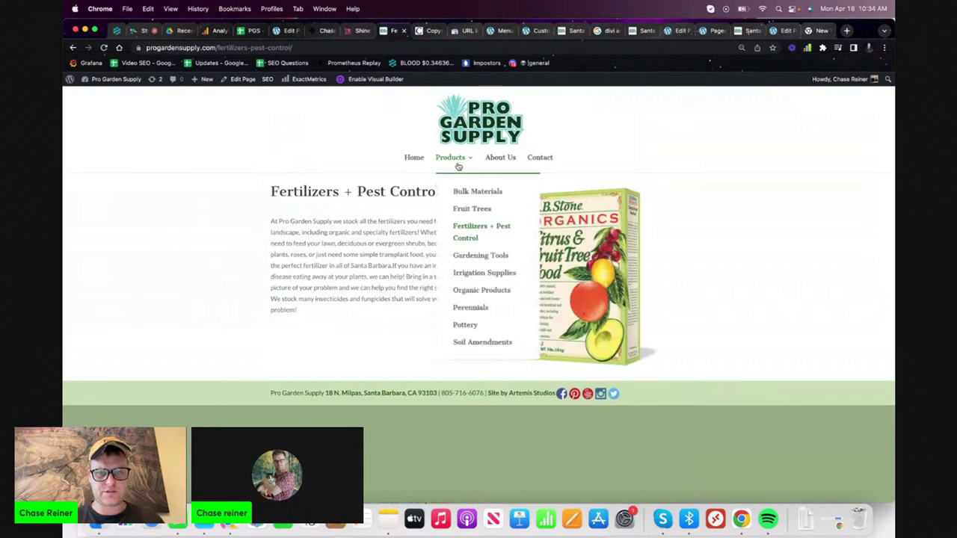
{"action": "left_click", "coordinate": [471, 258]}
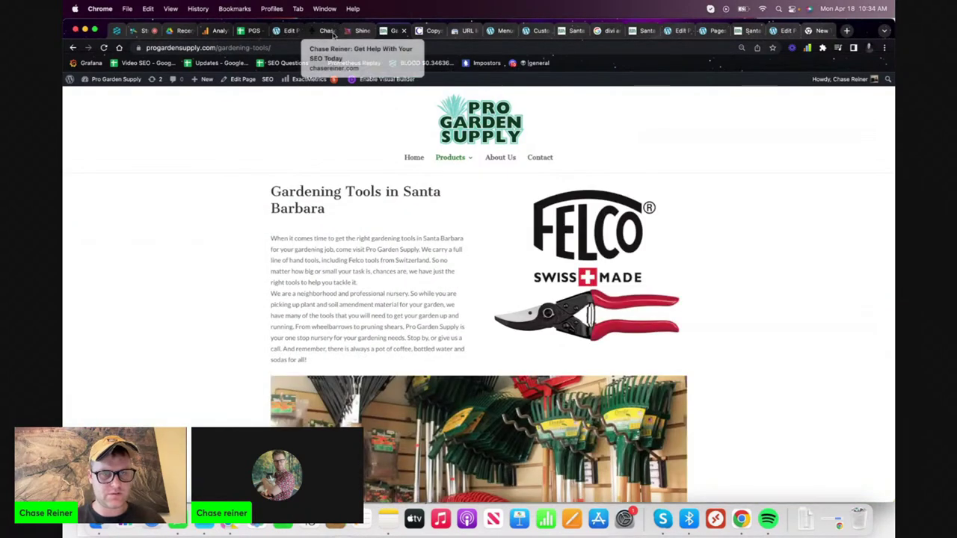
- In the WordPress menu editor, move Gardening Tools above Edible Garden under Products
{"action": "left_click", "coordinate": [467, 32]}
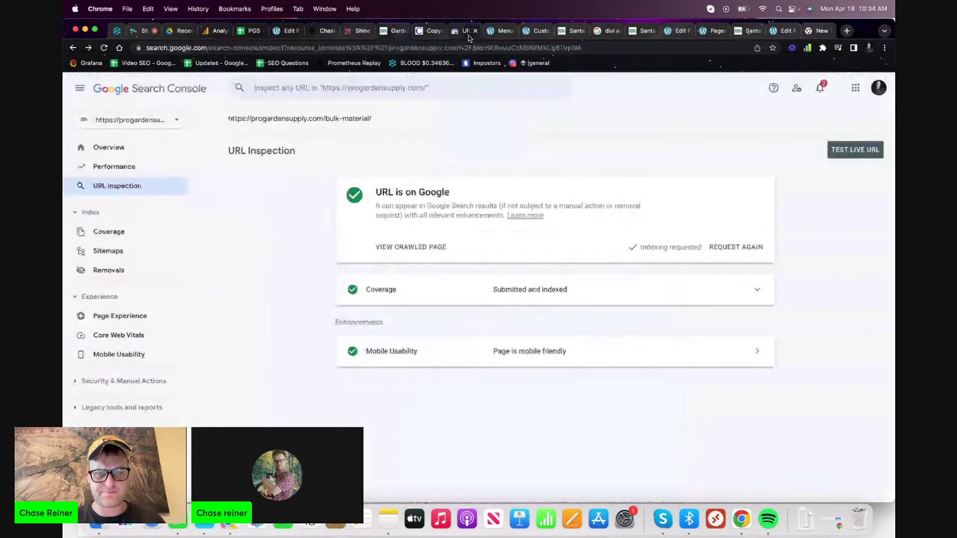
{"action": "left_click", "coordinate": [512, 31]}
{"action": "scroll", "coordinate": [347, 317], "scroll_direction": "down", "scroll_amount": 2}
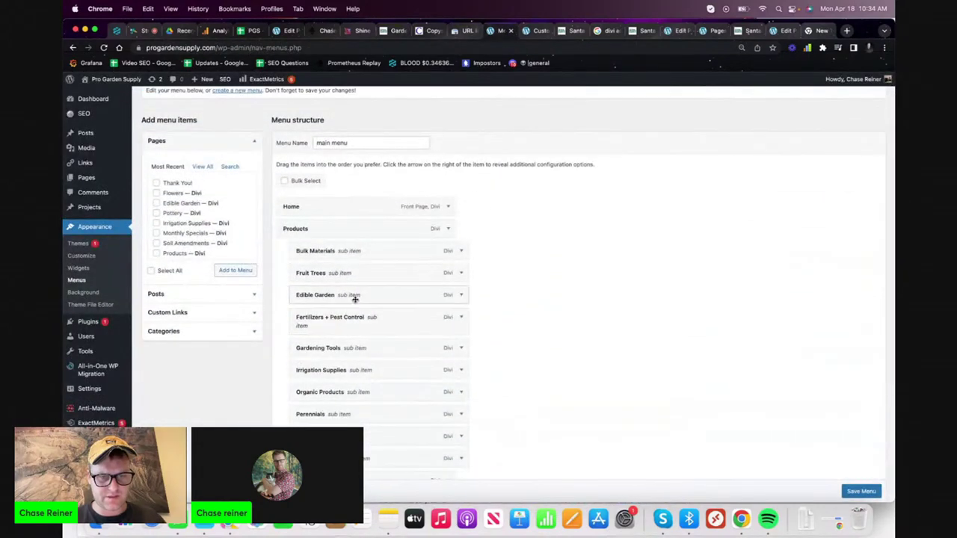
{"action": "left_click_drag", "start_coordinate": [344, 349], "coordinate": [333, 299]}
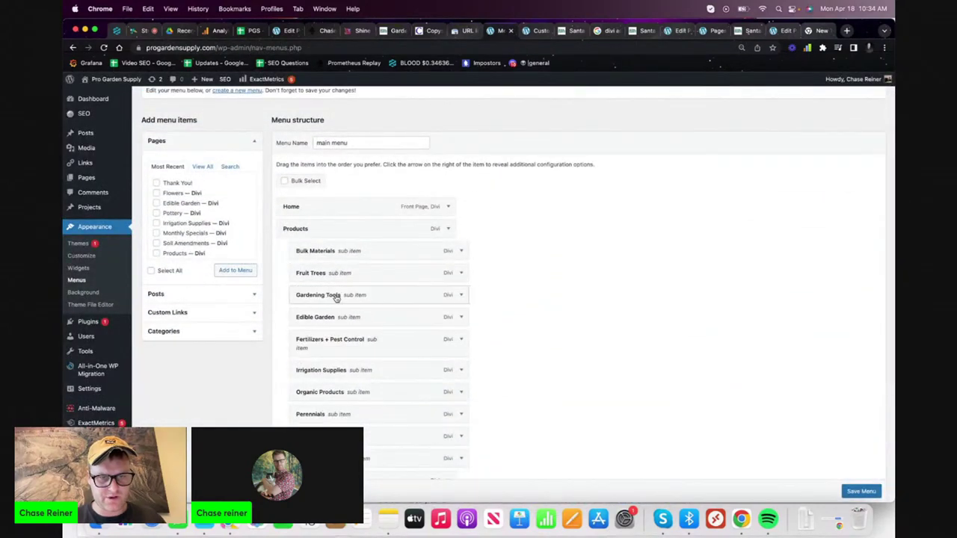
- Review the fertilizers-pest-control and irrigation-supplies rows in the PGS keyword spreadsheet
{"action": "left_click", "coordinate": [251, 30]}
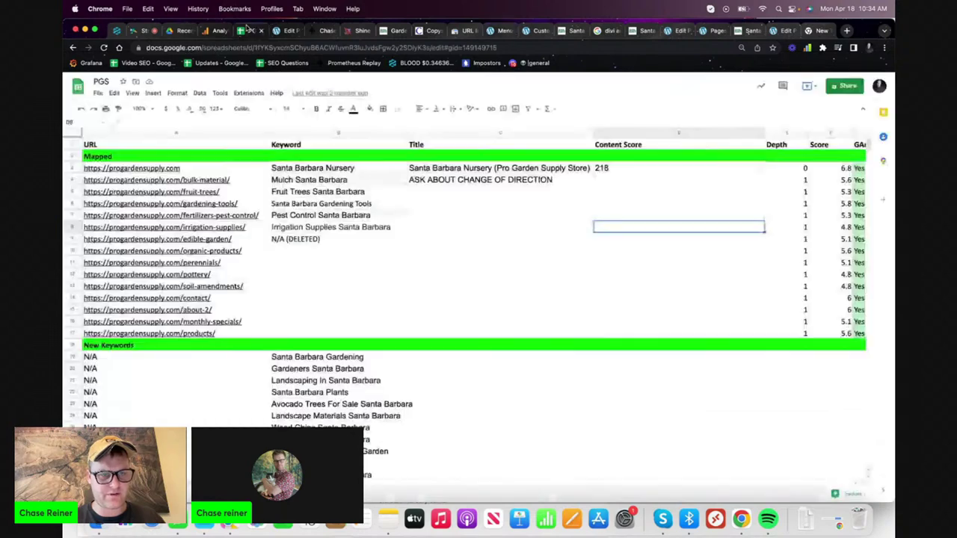
{"action": "left_click", "coordinate": [306, 212]}
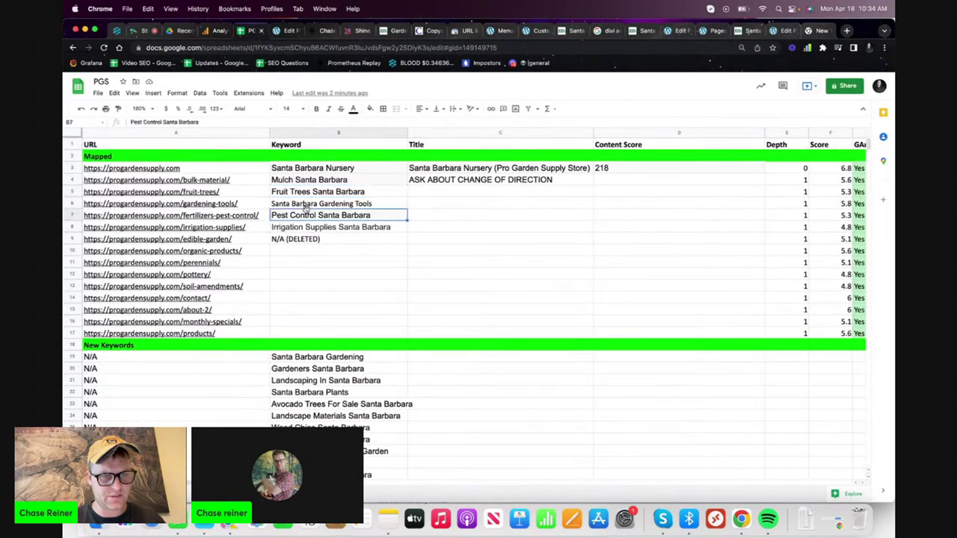
{"action": "left_click", "coordinate": [217, 223]}
{"action": "left_click", "coordinate": [273, 262]}
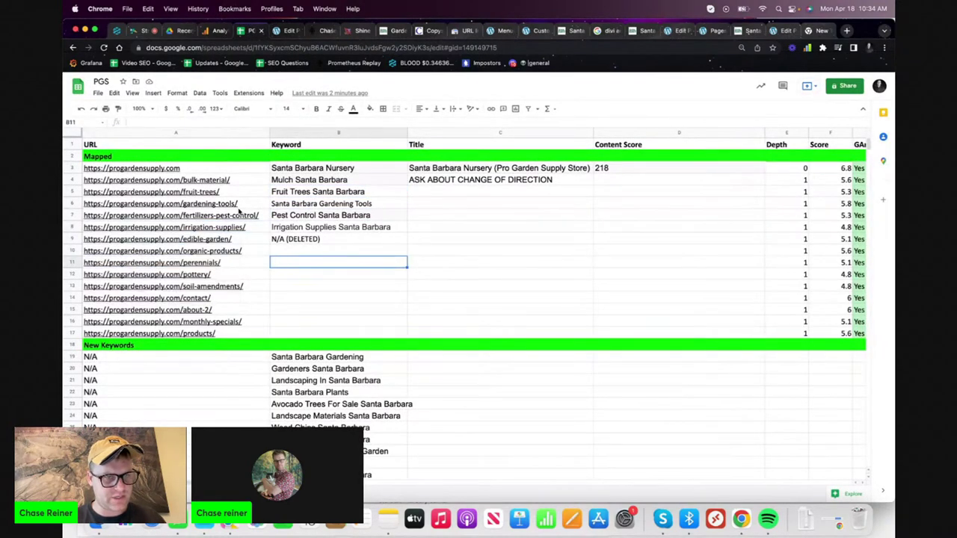
{"action": "left_click", "coordinate": [239, 216]}
{"action": "left_click", "coordinate": [302, 217]}
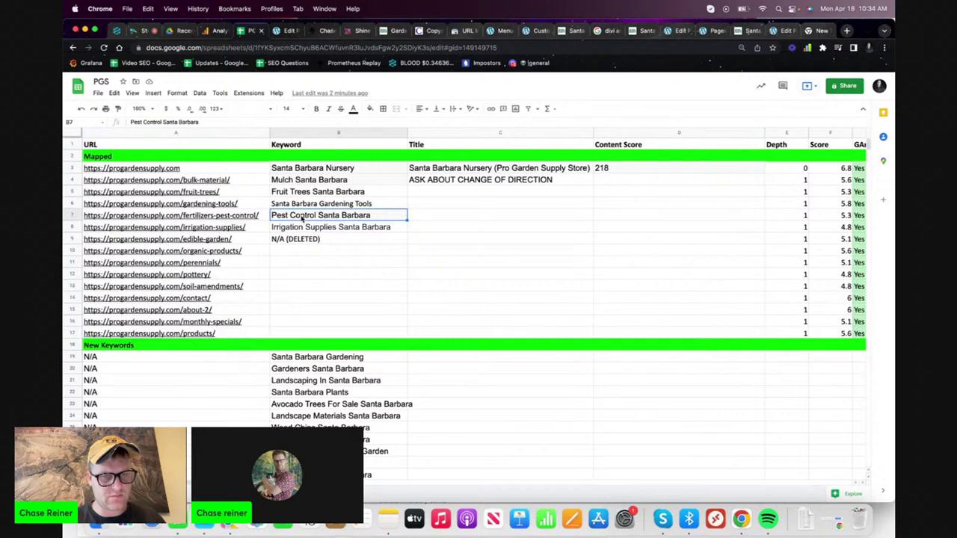
{"action": "scroll", "coordinate": [308, 258], "scroll_direction": "down", "scroll_amount": 5}
{"action": "scroll", "coordinate": [312, 247], "scroll_direction": "up", "scroll_amount": 5}
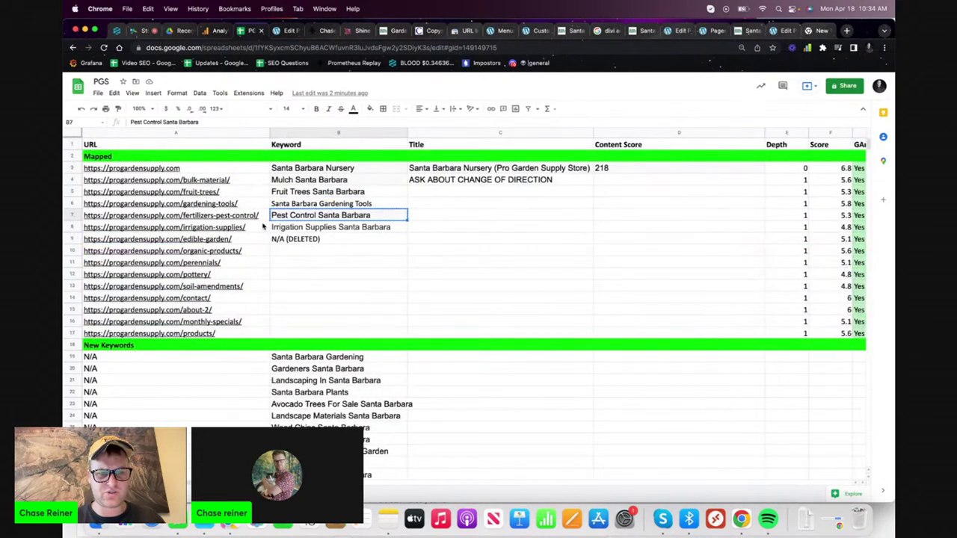
- Move the fertilizers-pest-control row 7 below Irrigation Supplies, then bring up Chrome's history
{"action": "left_click", "coordinate": [74, 216]}
{"action": "left_click_drag", "start_coordinate": [73, 215], "coordinate": [75, 232]}
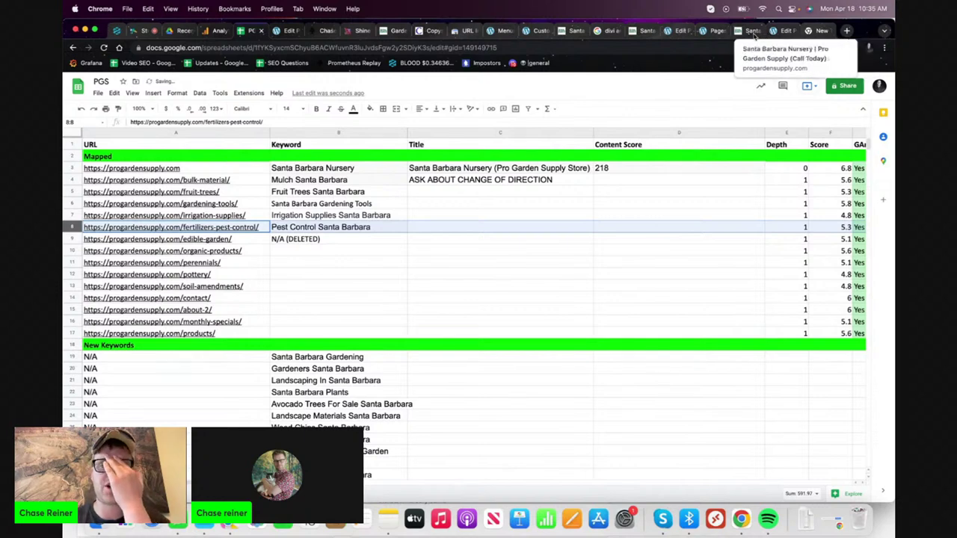
{"action": "left_click", "coordinate": [377, 203]}
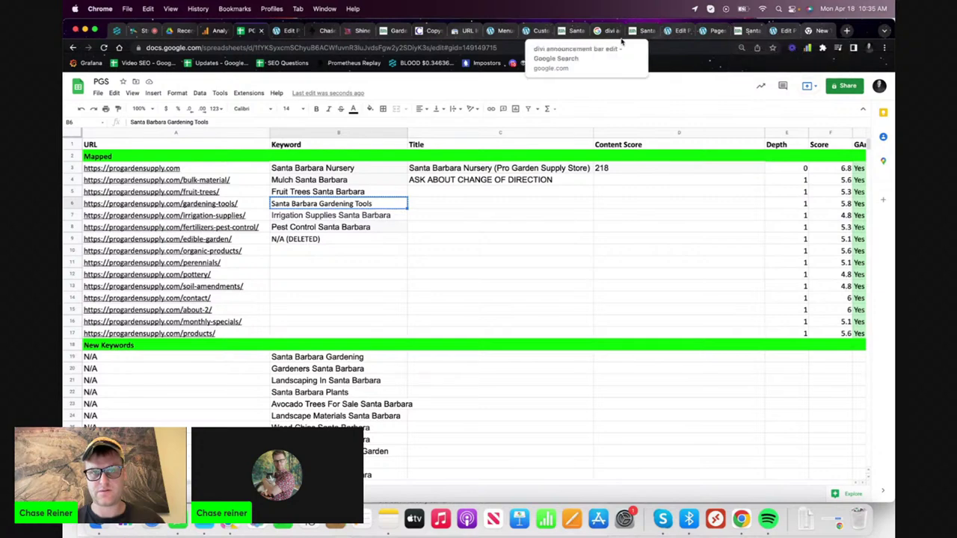
{"action": "key", "text": "super+y"}
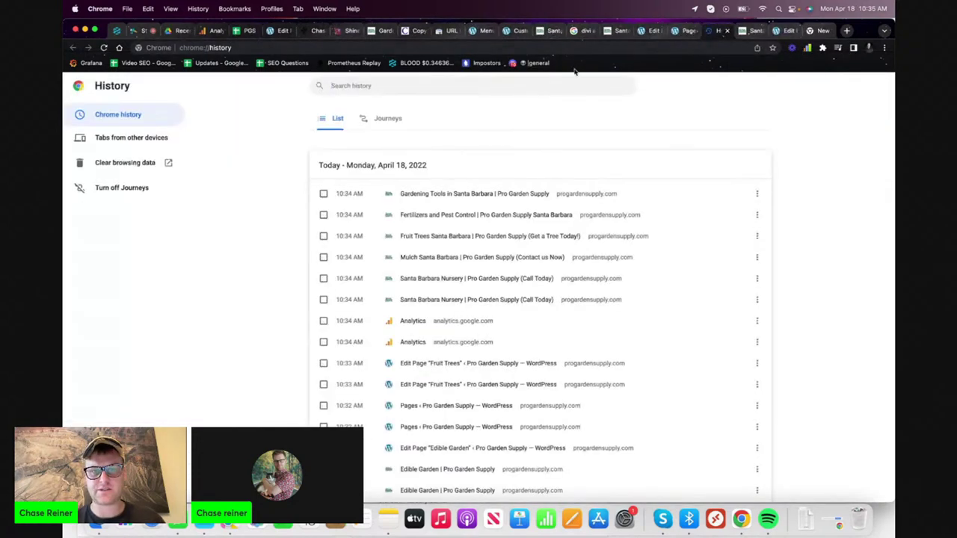
- Close the History tab and return to the Pro Garden Supply homepage
{"action": "left_click", "coordinate": [727, 31]}
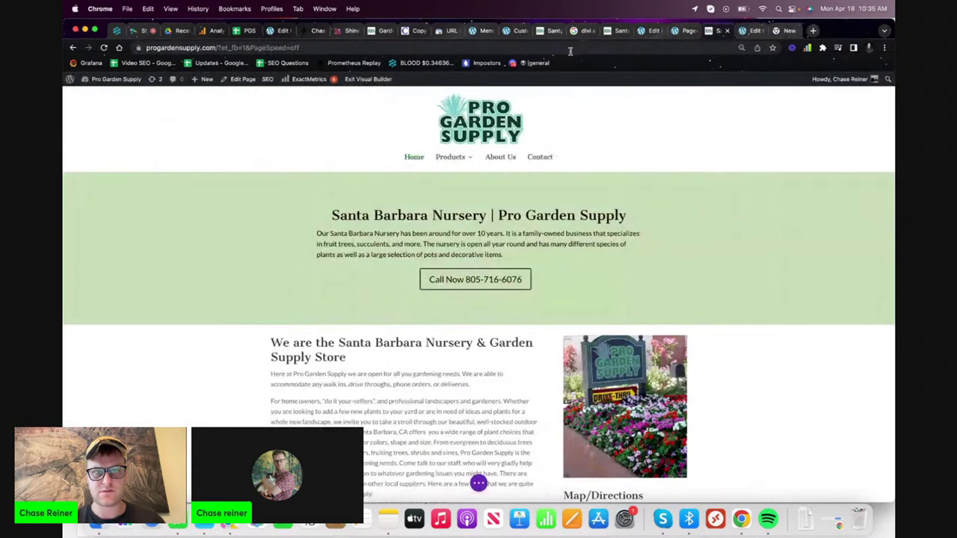
{"action": "left_click", "coordinate": [450, 33]}
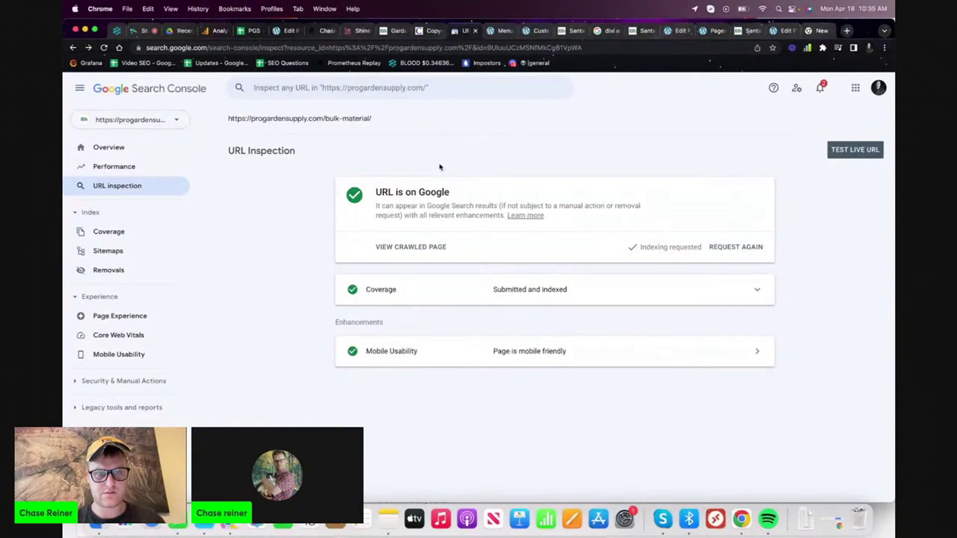
{"action": "left_click", "coordinate": [751, 30]}
{"action": "mouse_move", "coordinate": [456, 172]}
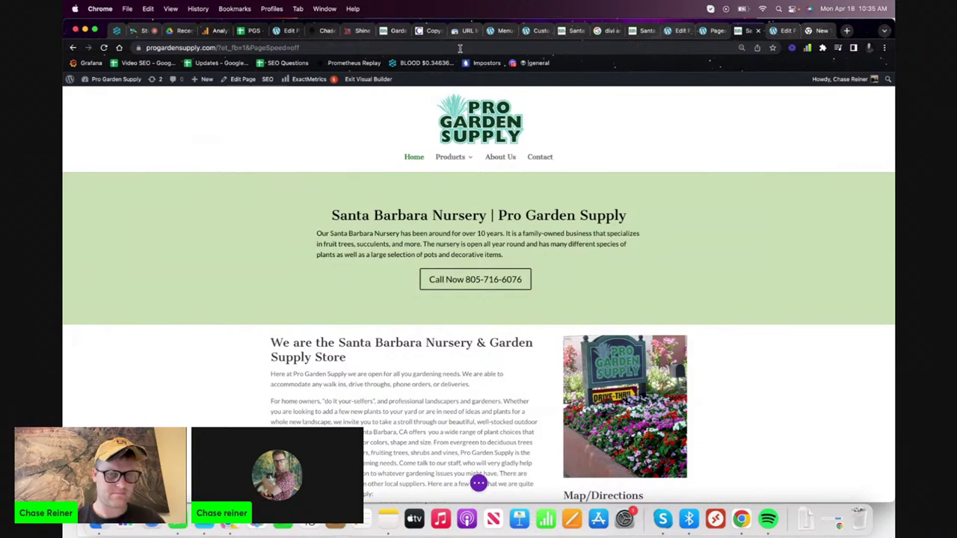
- Open the Fruit Trees page of progardensupply.com in a new tab, then return to Search Console
{"action": "left_click", "coordinate": [846, 31]}
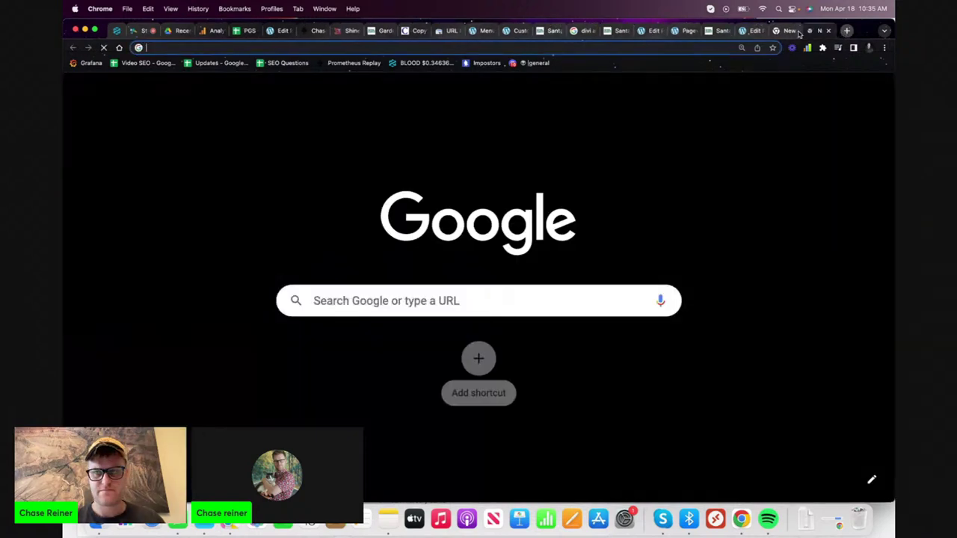
{"action": "type", "text": "fr"}
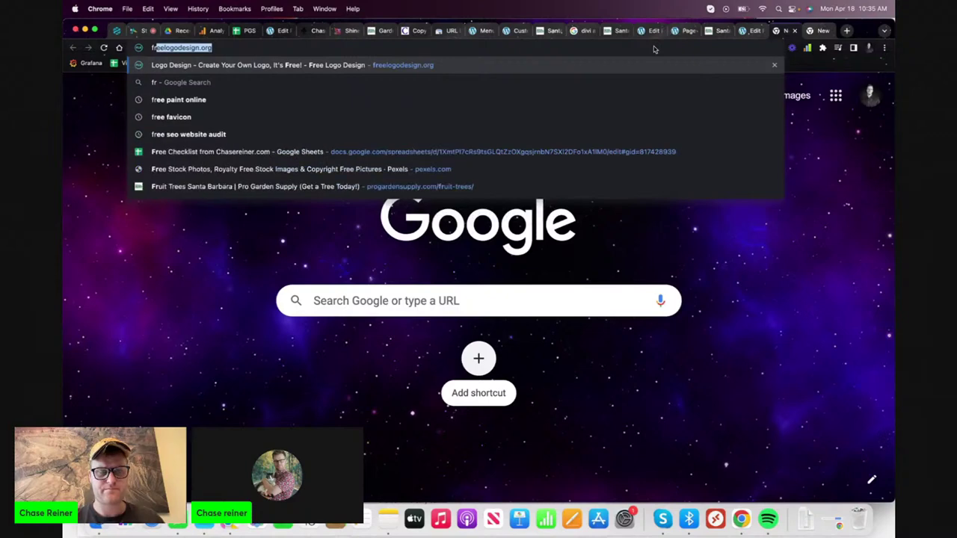
{"action": "key", "text": "Escape"}
{"action": "type", "text": "pro"}
{"action": "key", "text": "Return"}
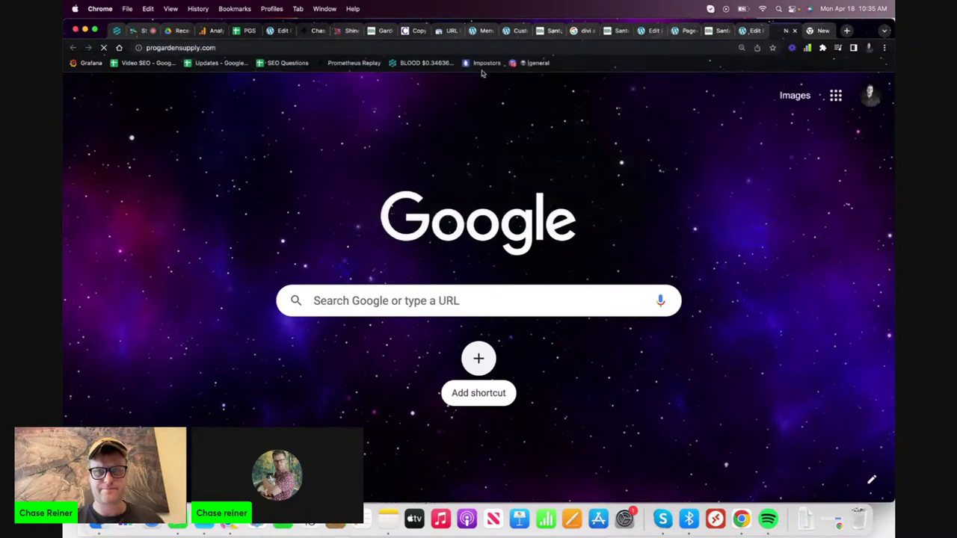
{"action": "left_click", "coordinate": [472, 213]}
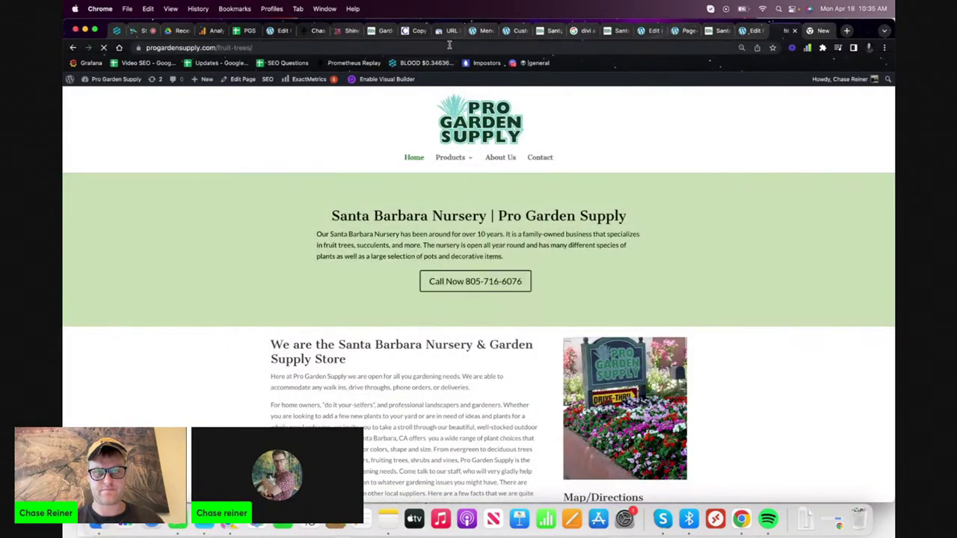
{"action": "left_click", "coordinate": [438, 31]}
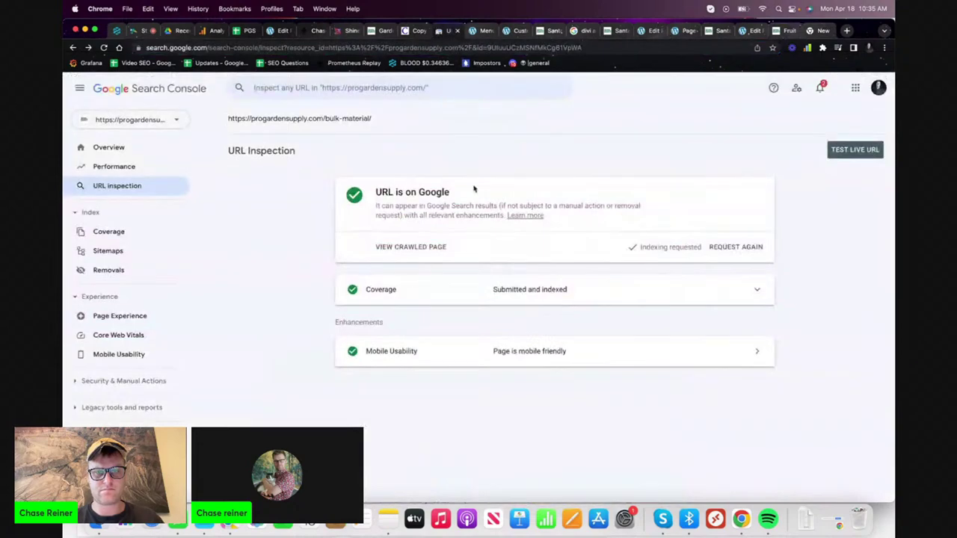
- Inspect the fruit-trees page URL in Search Console and request its indexing
{"action": "left_click", "coordinate": [489, 88]}
{"action": "left_click", "coordinate": [489, 120]}
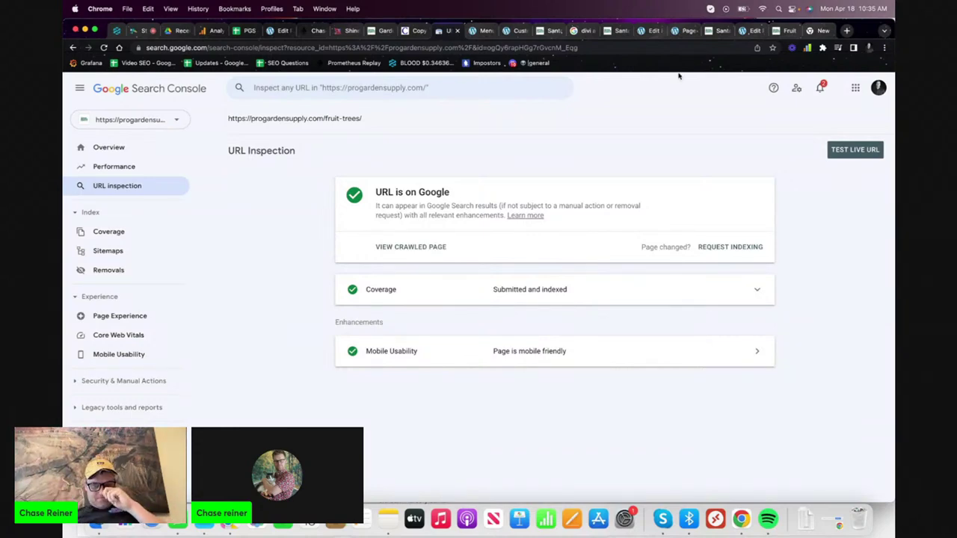
{"action": "left_click", "coordinate": [737, 248]}
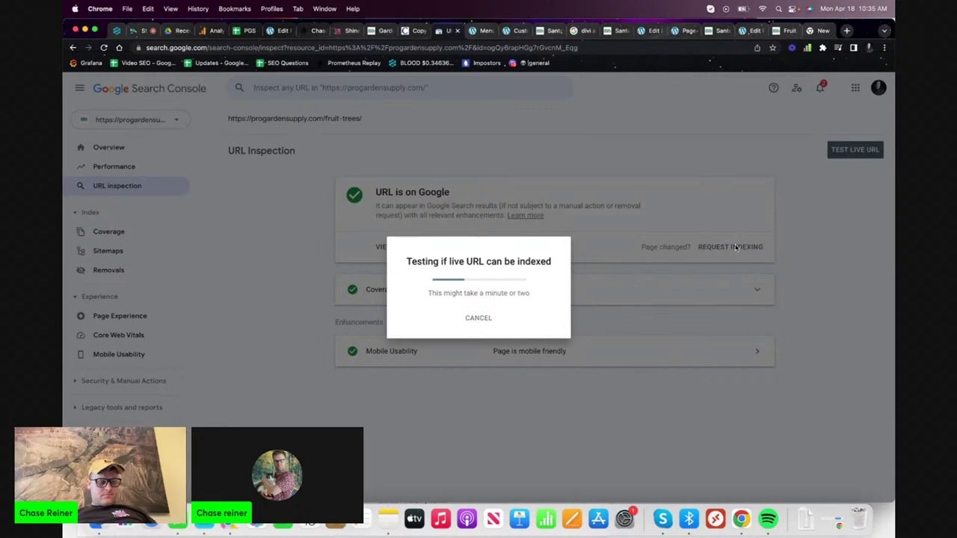
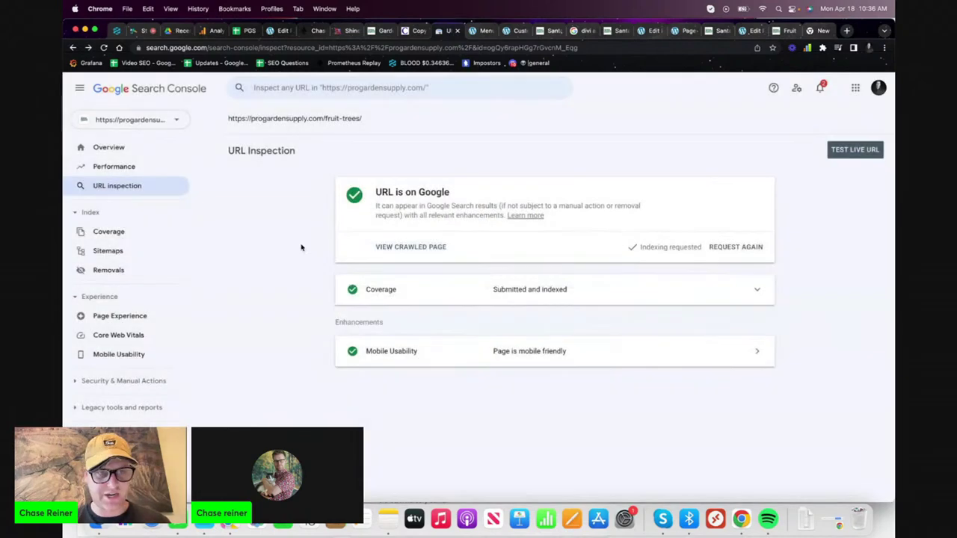
- Dismiss the indexing-requested notice for the fruit-trees page and review the site's Search Console overview
{"action": "left_click", "coordinate": [622, 326]}
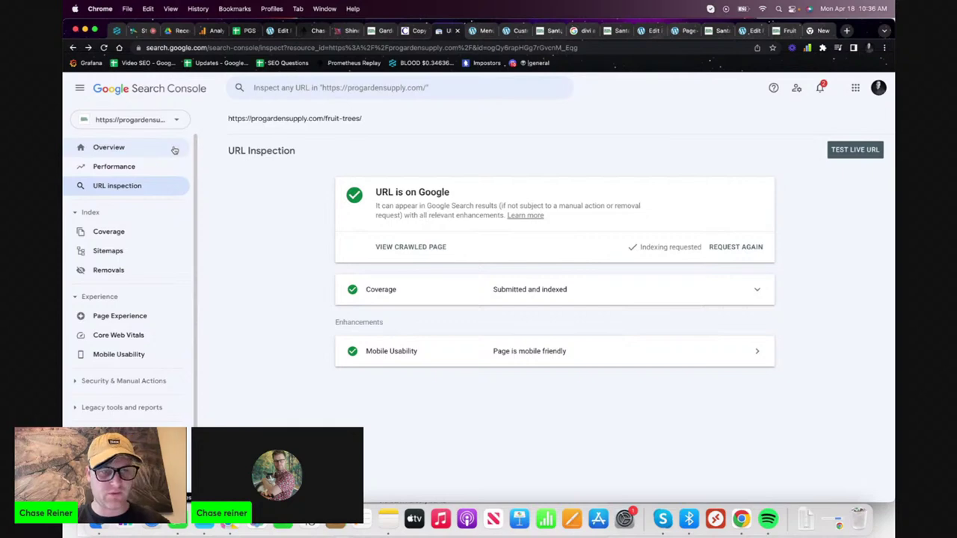
{"action": "left_click", "coordinate": [174, 150]}
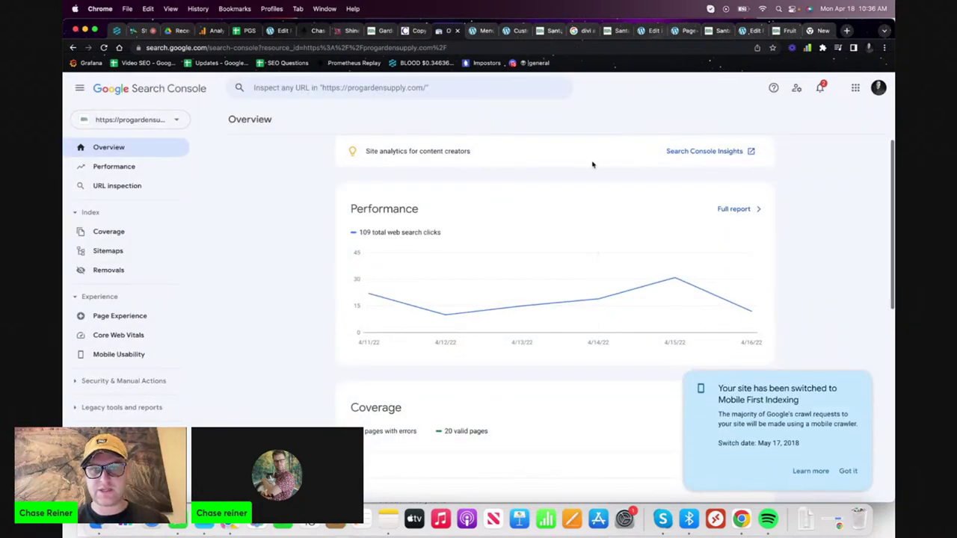
{"action": "left_click", "coordinate": [544, 31]}
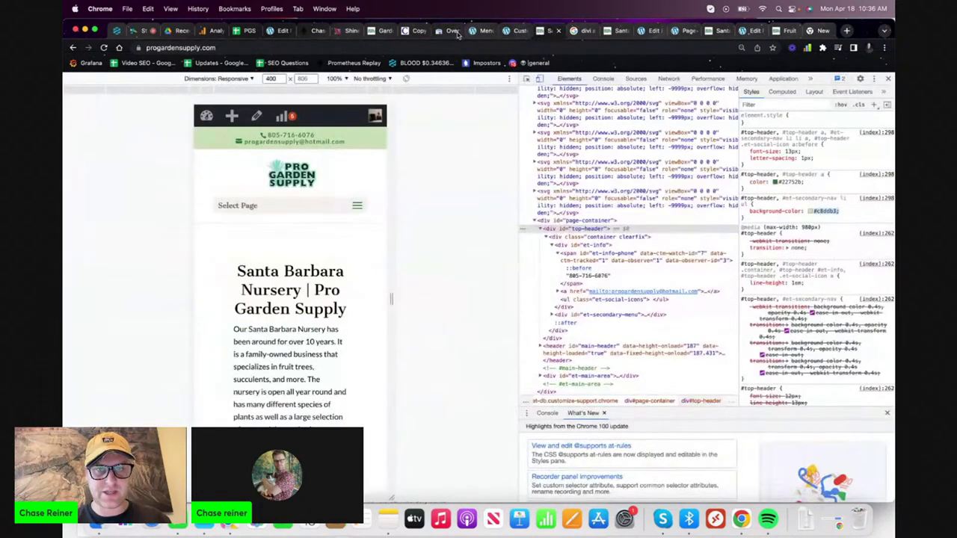
{"action": "left_click", "coordinate": [455, 31]}
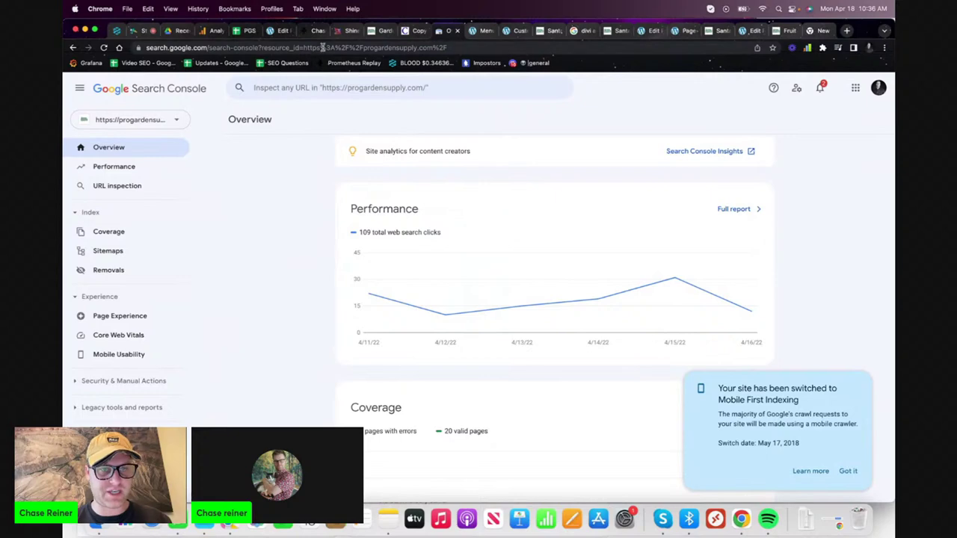
- Look over the WordPress menu settings and theme customizer, then start a fresh browser page
{"action": "left_click", "coordinate": [483, 30]}
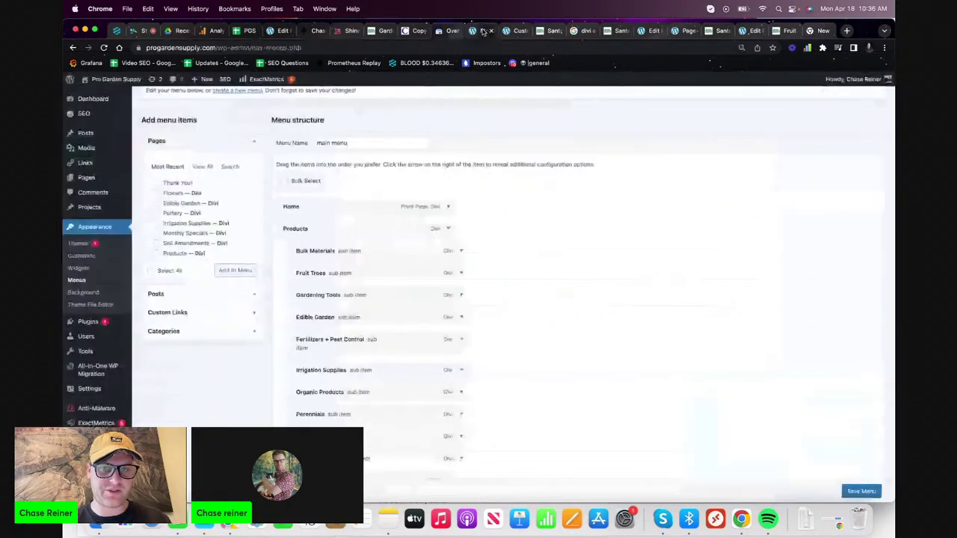
{"action": "left_click", "coordinate": [516, 31]}
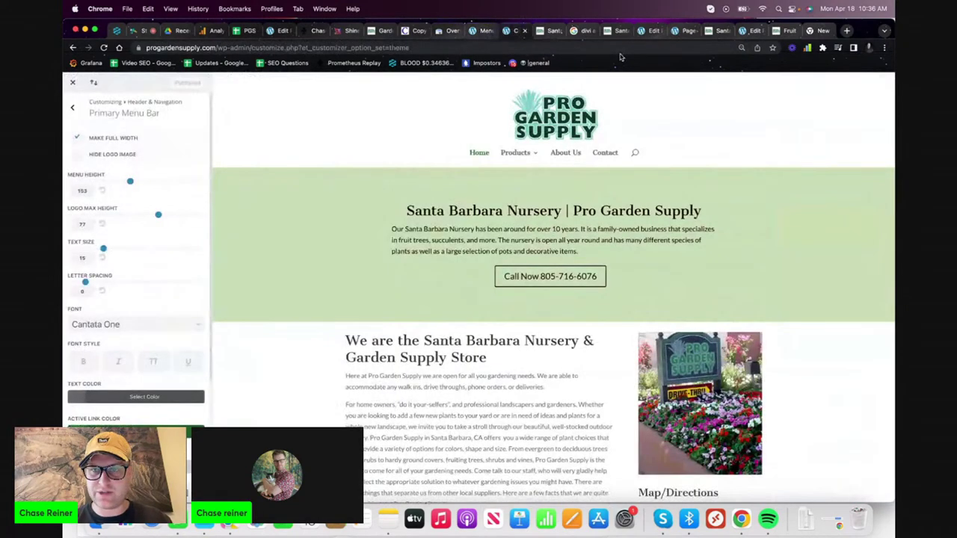
{"action": "left_click", "coordinate": [847, 30]}
- Load chasereiner.com, then go to the progardensupply.com home page
{"action": "type", "text": "ch"}
{"action": "key", "text": "Return"}
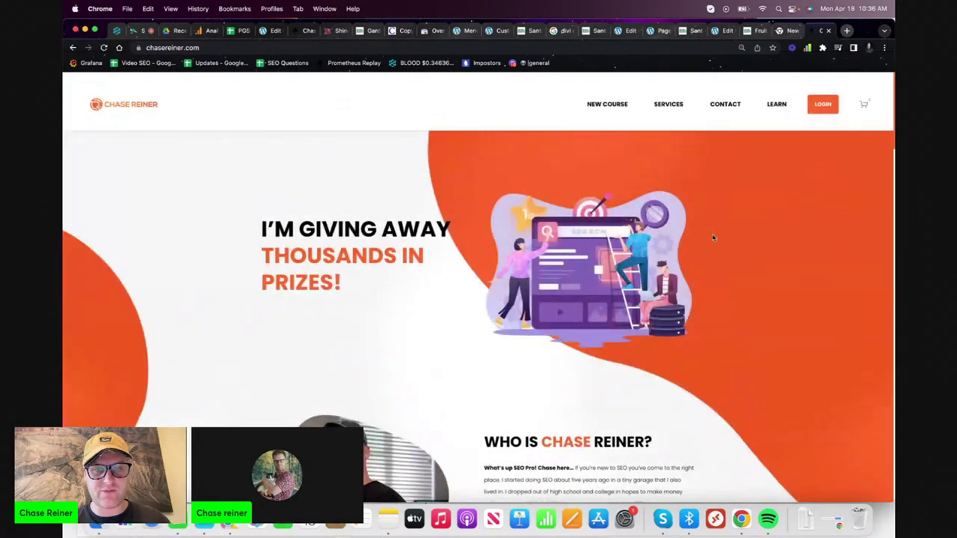
{"action": "left_click", "coordinate": [563, 48]}
{"action": "type", "text": "pro"}
{"action": "key", "text": "Return"}
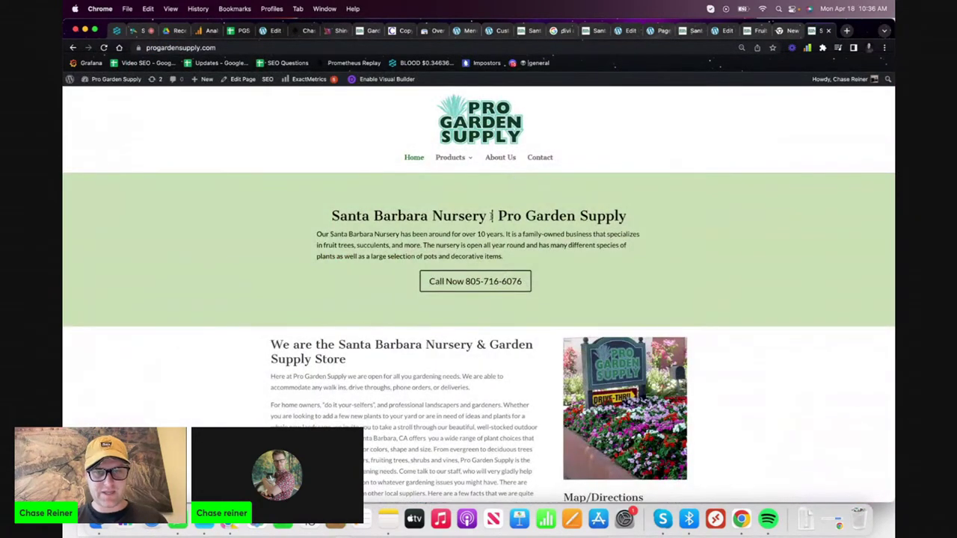
- Check the live Bulk Materials and Fruit Trees product pages, return Home, then go to Shine Ranker
{"action": "mouse_move", "coordinate": [452, 158]}
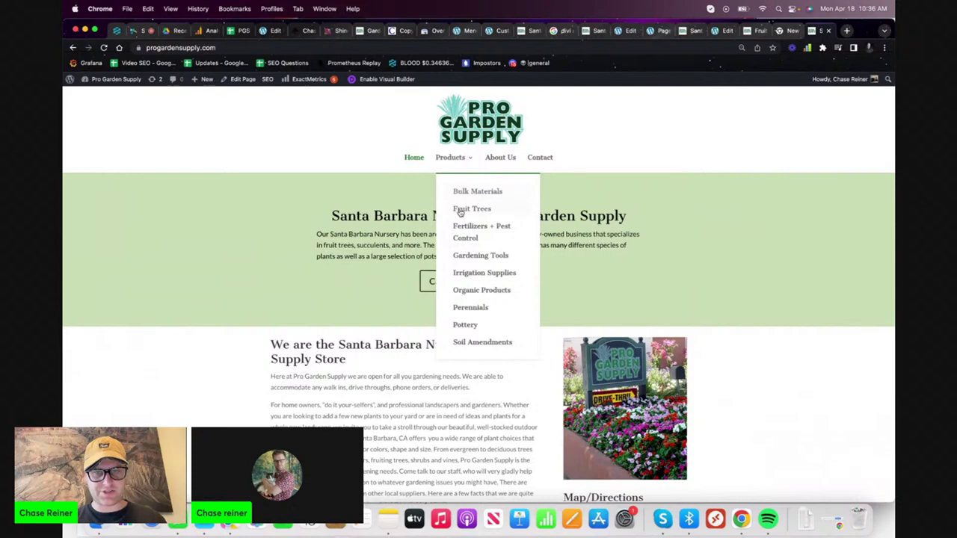
{"action": "left_click", "coordinate": [486, 192]}
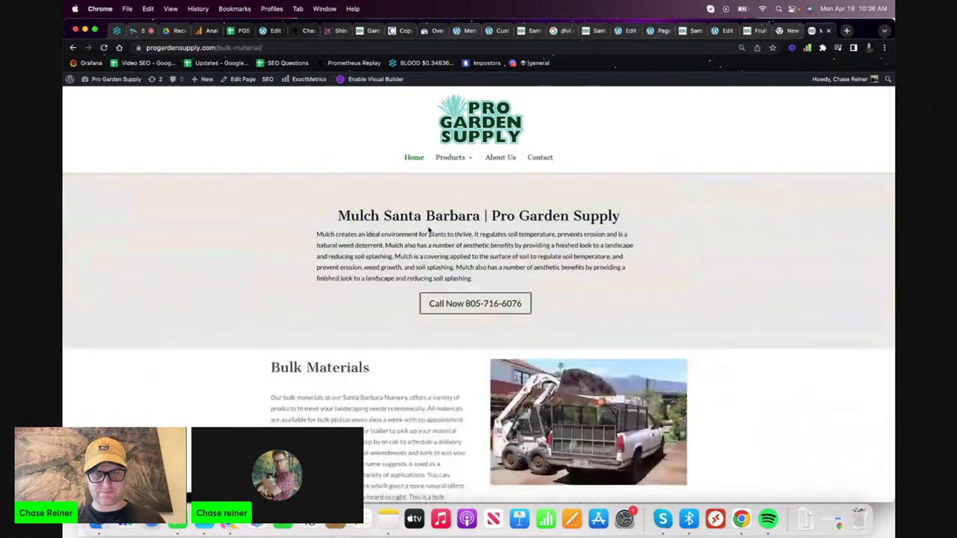
{"action": "mouse_move", "coordinate": [444, 164]}
{"action": "left_click", "coordinate": [455, 207]}
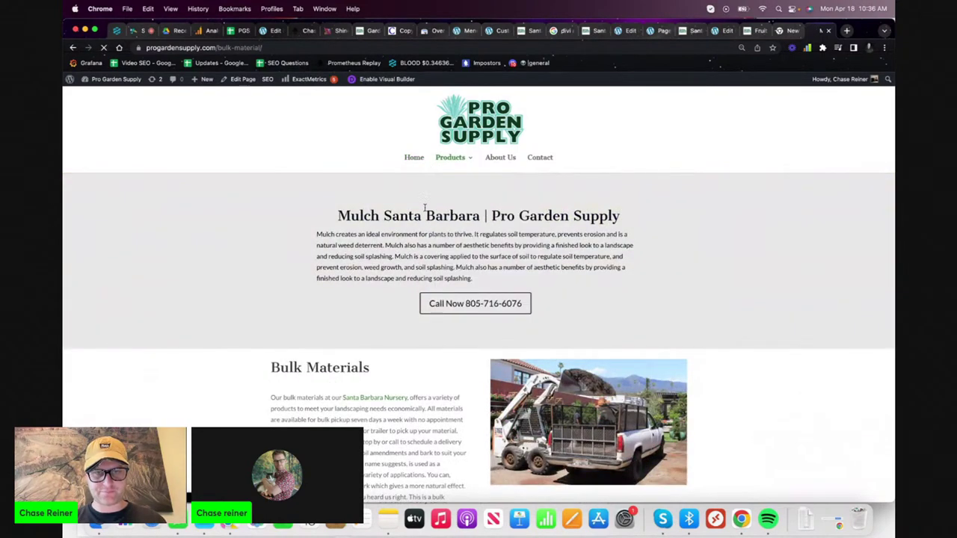
{"action": "left_click", "coordinate": [415, 160]}
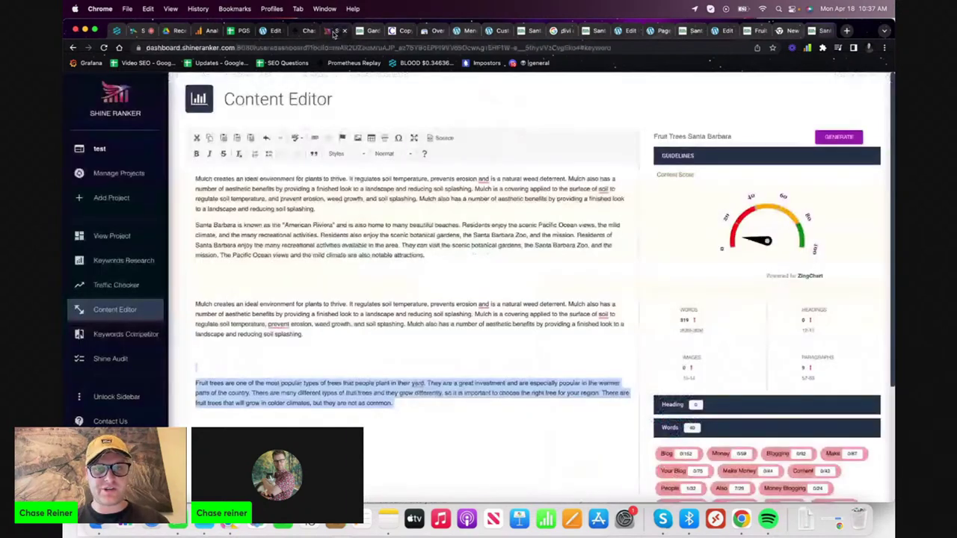
{"action": "left_click", "coordinate": [334, 32]}
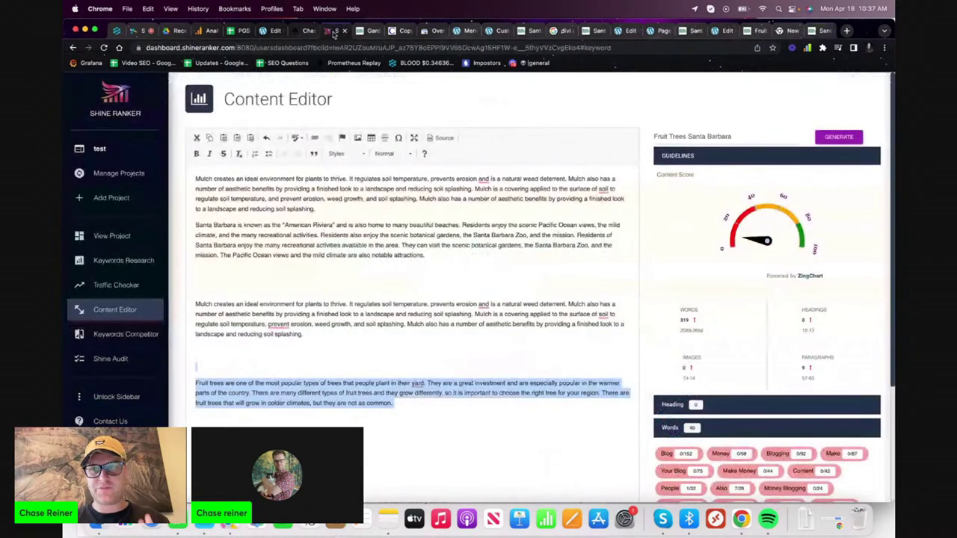